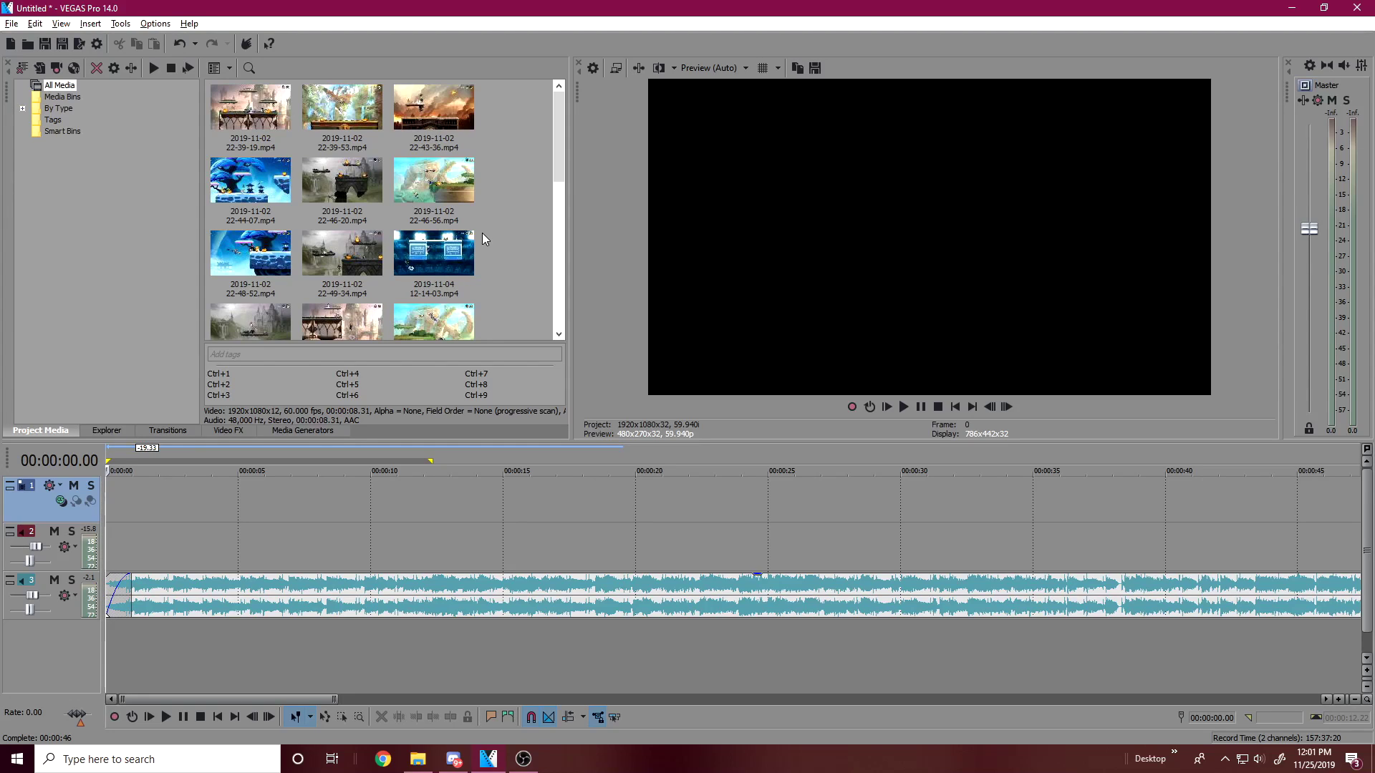
pyautogui.moveTo(250, 111); pyautogui.dragTo(119, 493)
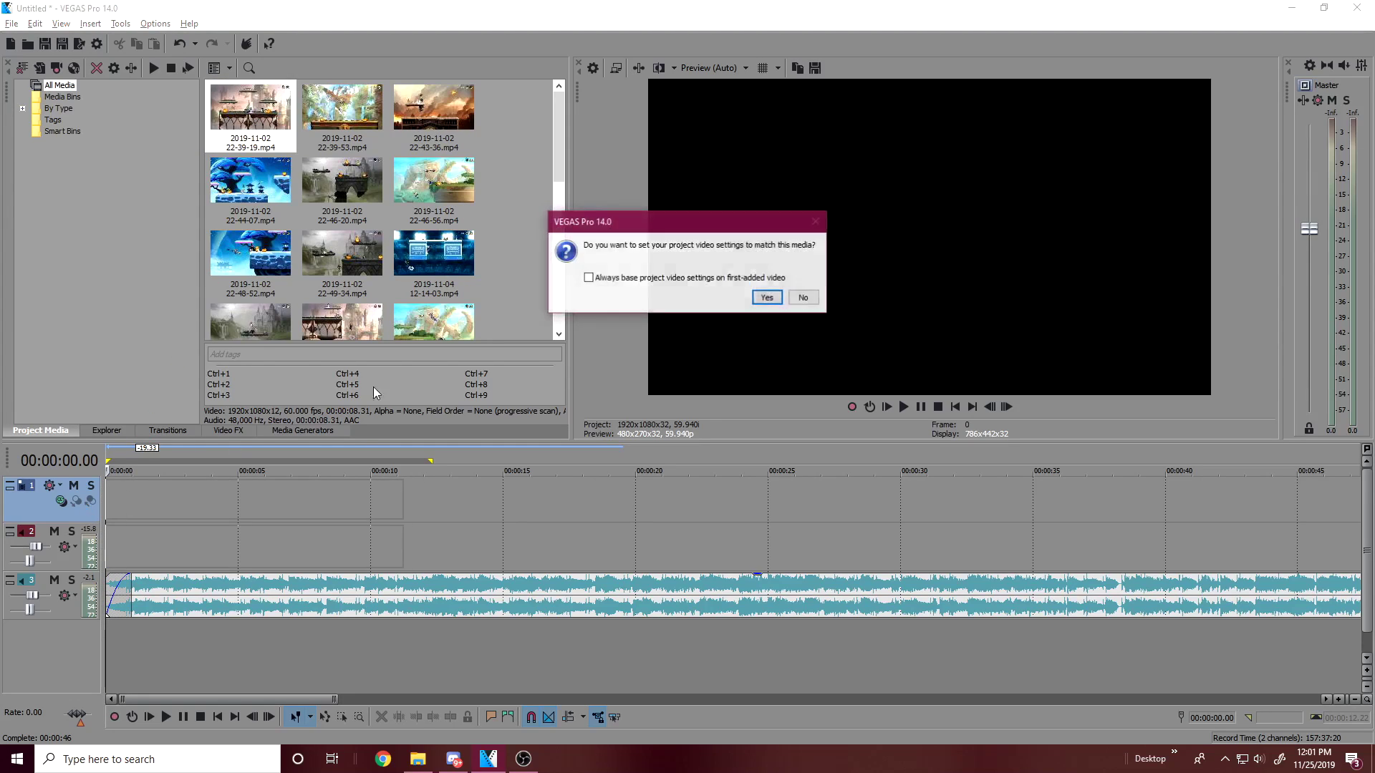
pyautogui.click(803, 297)
pyautogui.scroll(-10, 360, 281)
pyautogui.moveTo(360, 282); pyautogui.dragTo(436, 489)
pyautogui.click(445, 500)
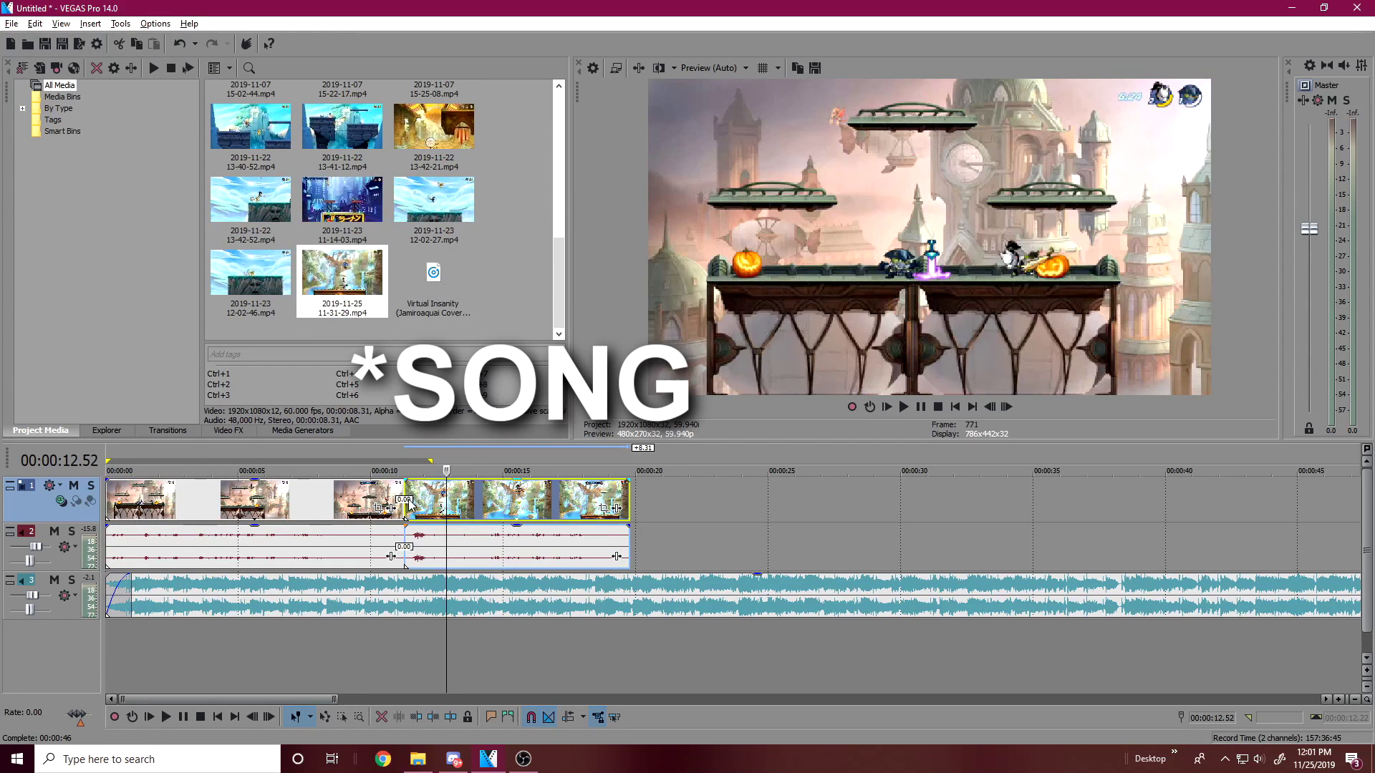
# Examine frames of both placed clips and browse the project media for other gameplay footage
pyautogui.click(368, 500)
pyautogui.click(440, 500)
pyautogui.scroll(6, 302, 244)
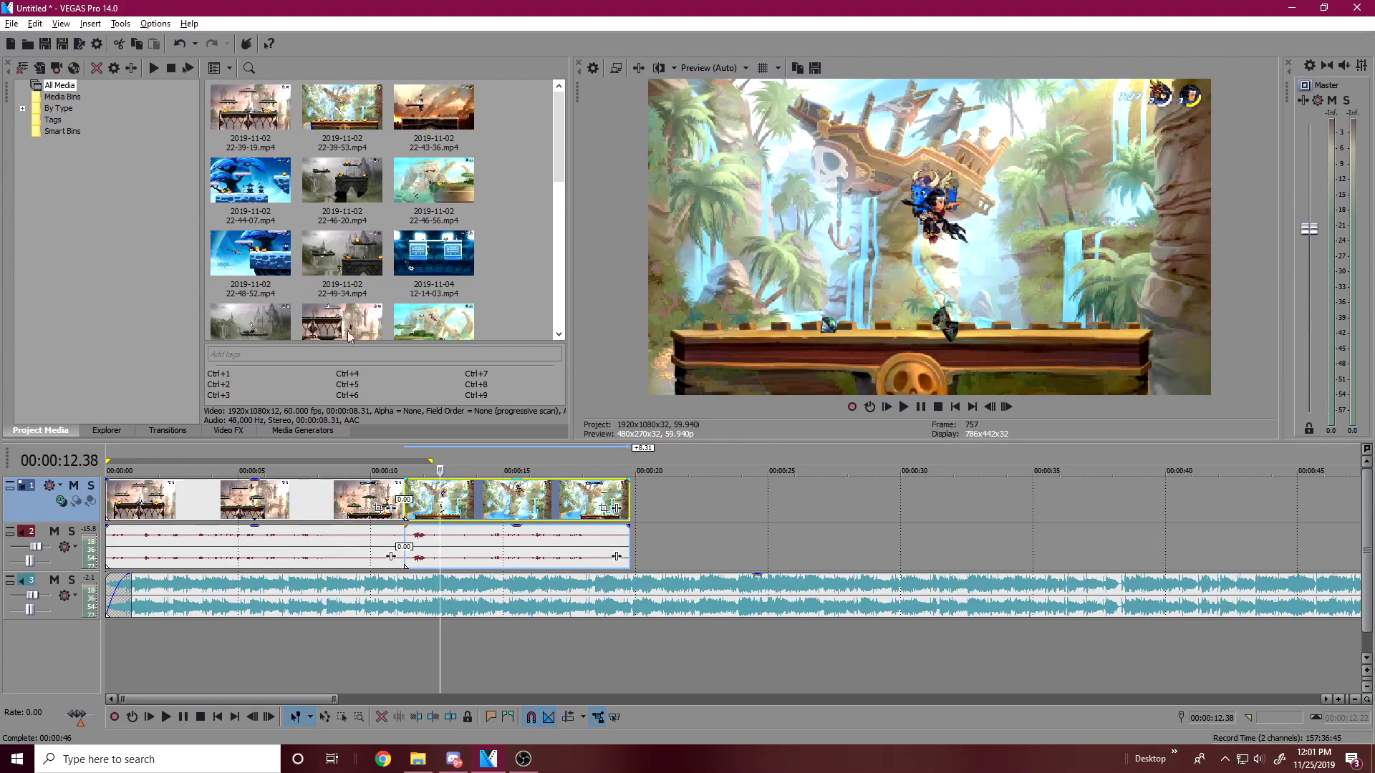
pyautogui.scroll(-3, 491, 229)
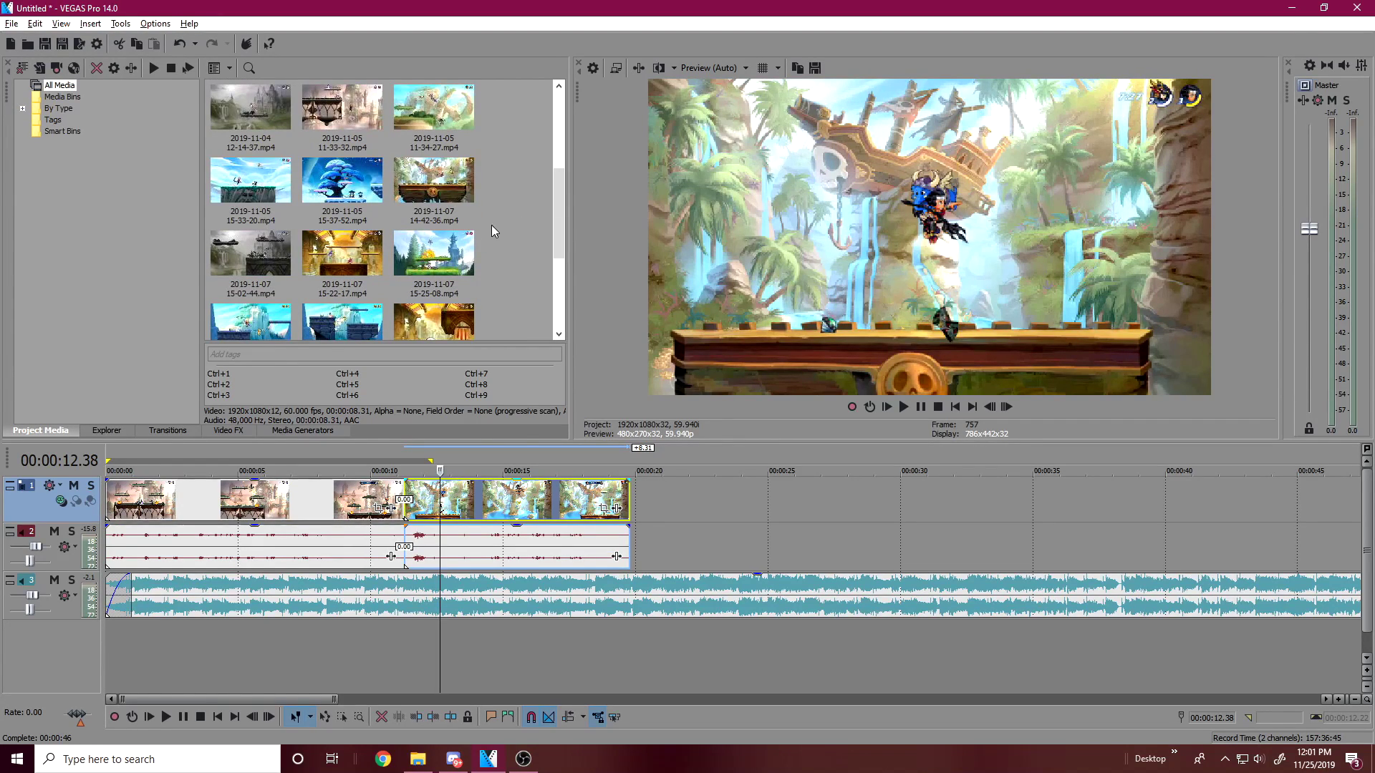
pyautogui.scroll(-2, 441, 257)
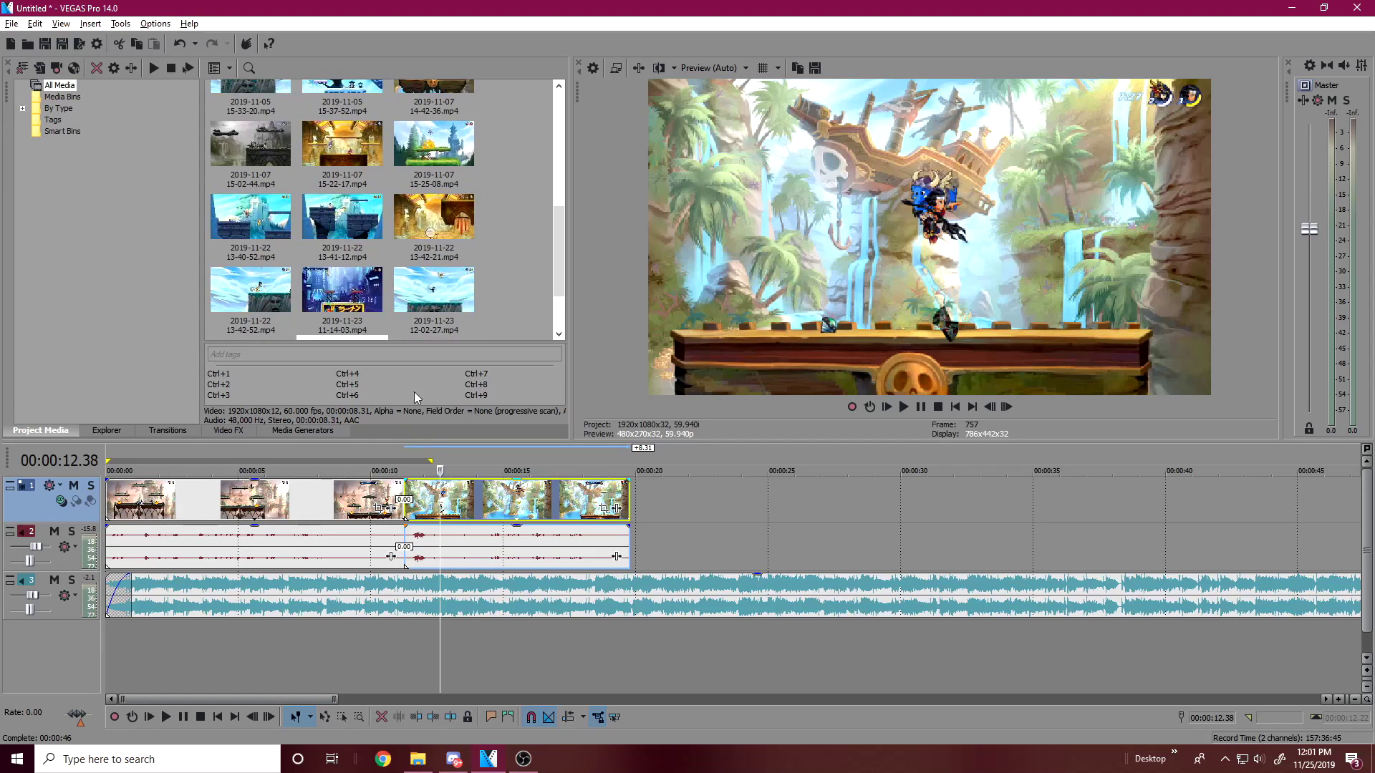
pyautogui.click(242, 510)
pyautogui.scroll(-2, 357, 197)
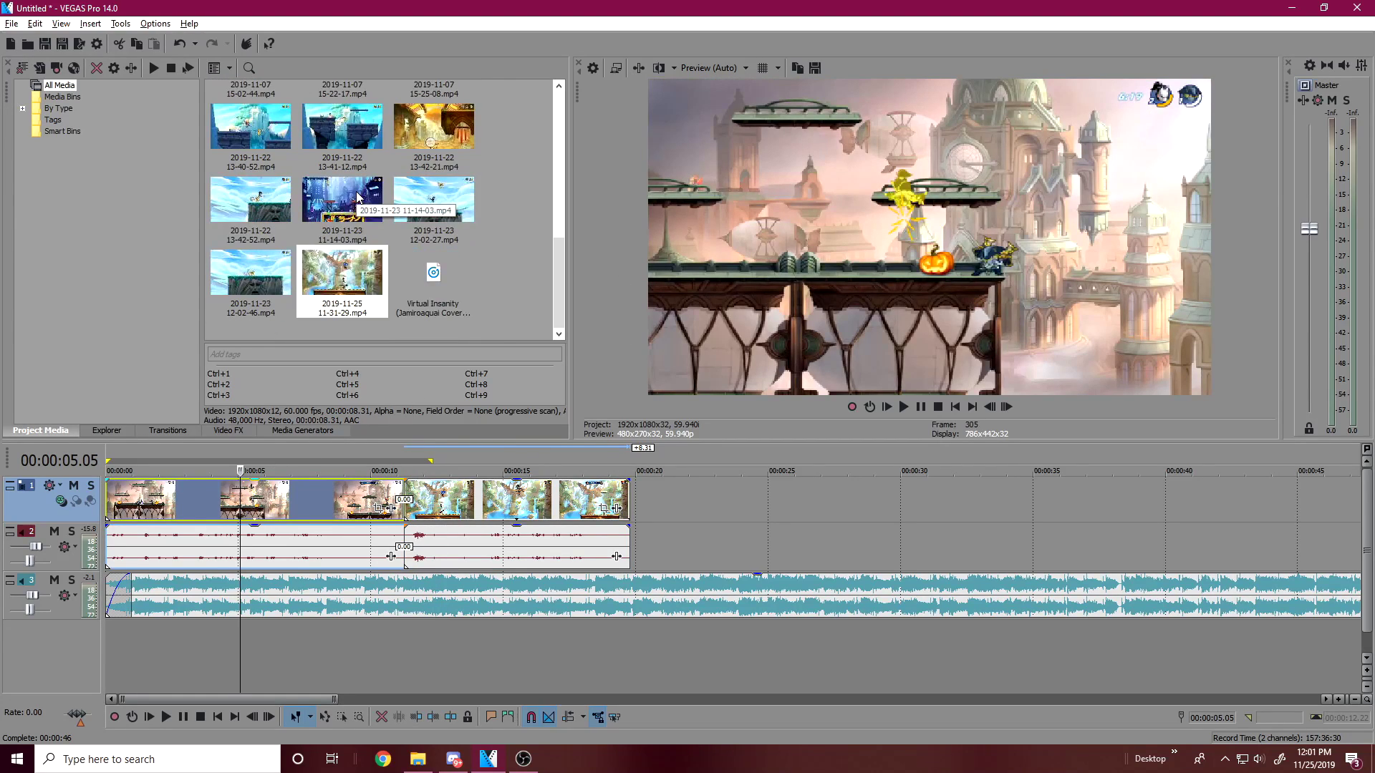
pyautogui.click(458, 512)
pyautogui.click(334, 502)
pyautogui.scroll(5, 319, 273)
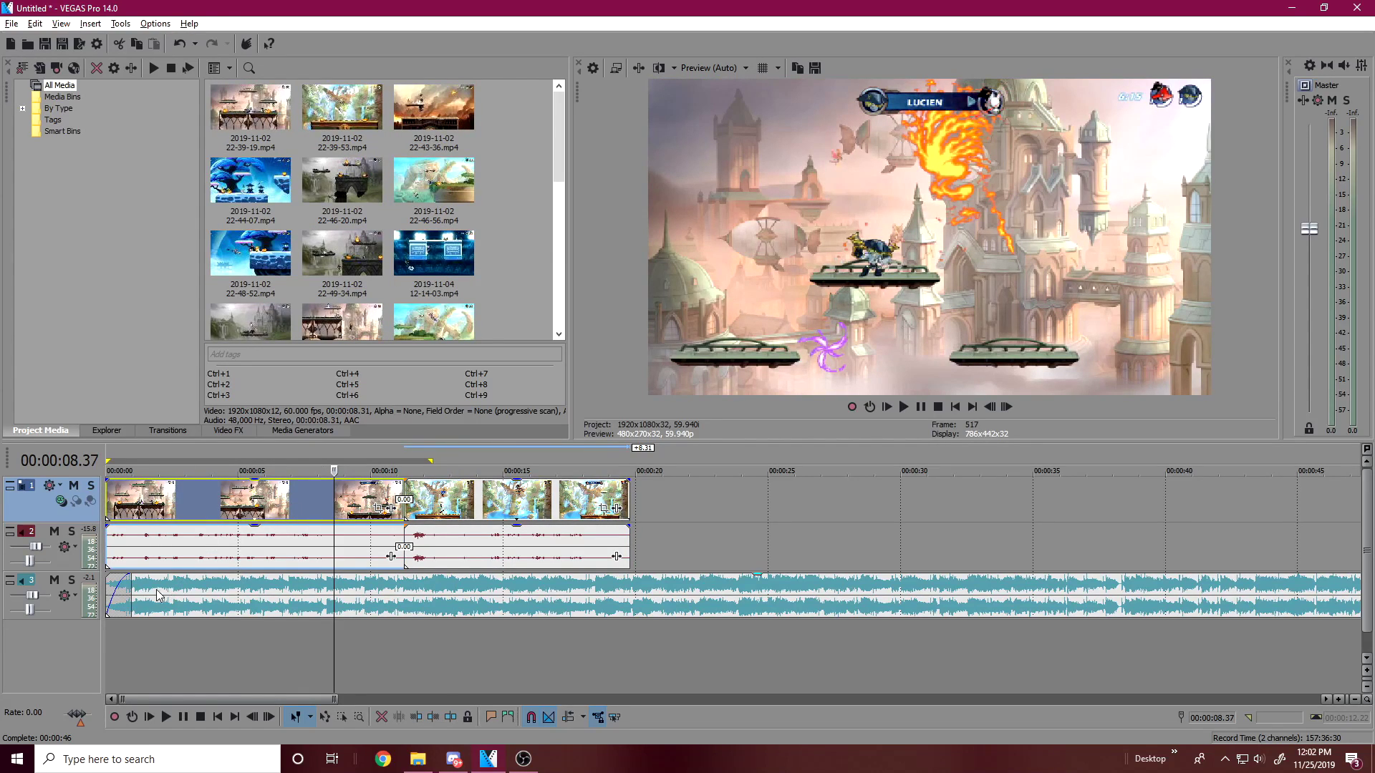
# Lower the song's volume slightly on the third track and play the timeline from the start to check it
pyautogui.click(112, 602)
pyautogui.hotkey('ctrl', 'Home')
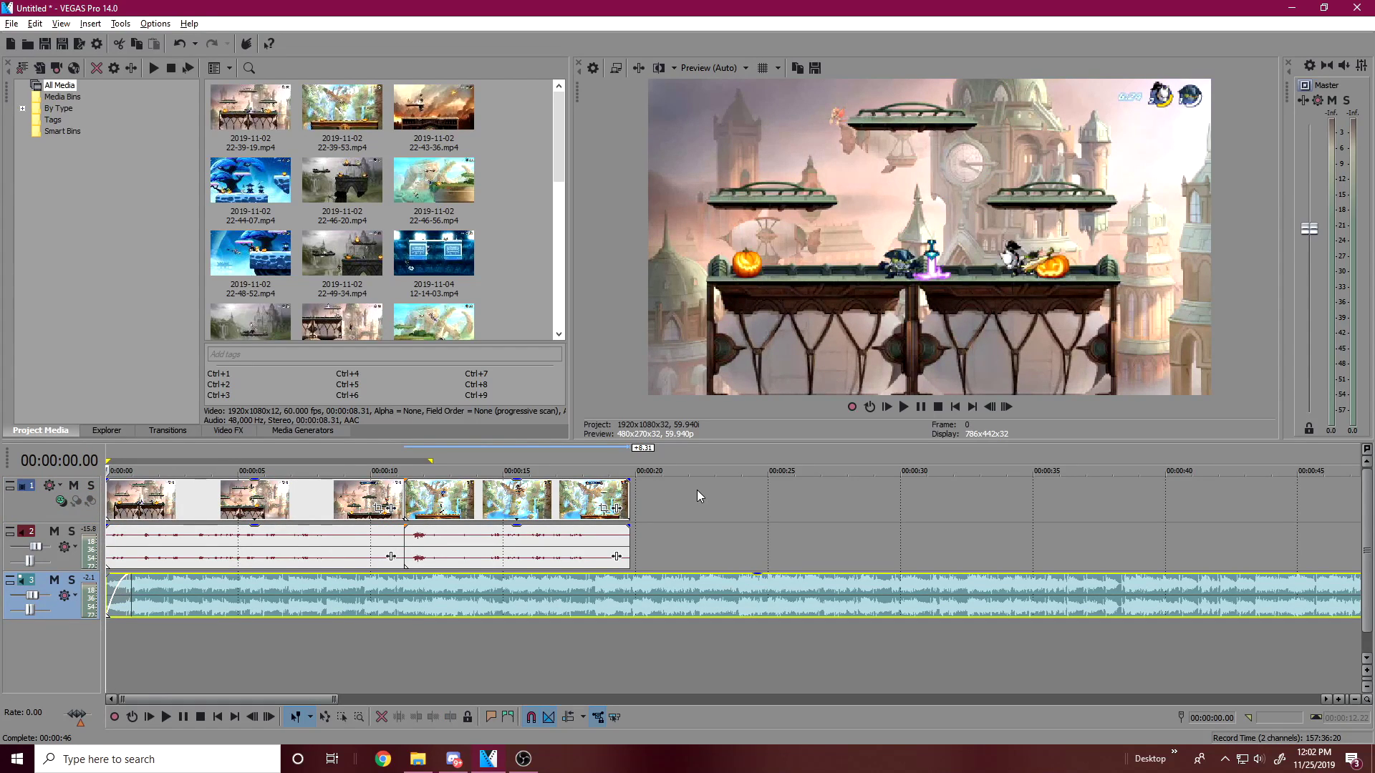
pyautogui.scroll(-4, 698, 490)
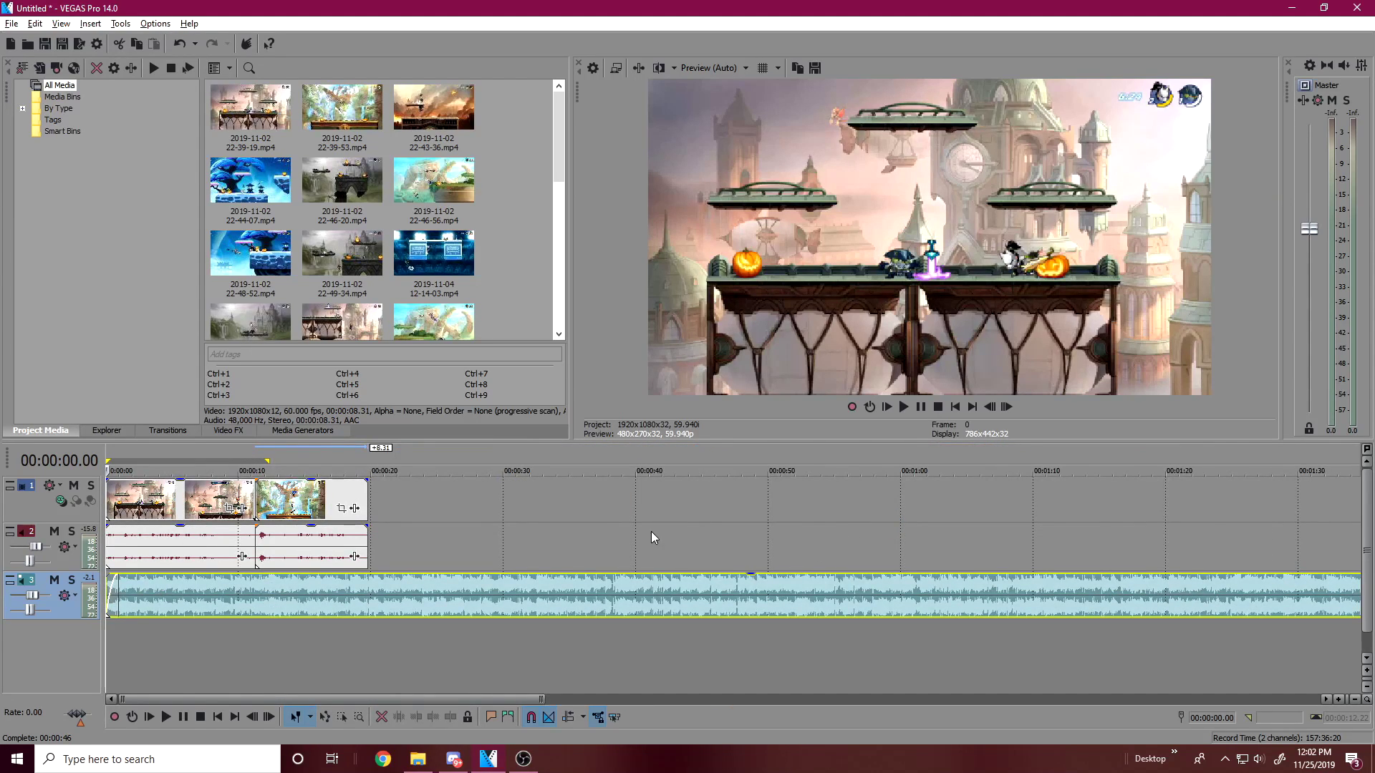
pyautogui.scroll(4, 650, 537)
pyautogui.moveTo(414, 577); pyautogui.dragTo(414, 591)
pyautogui.press('space')
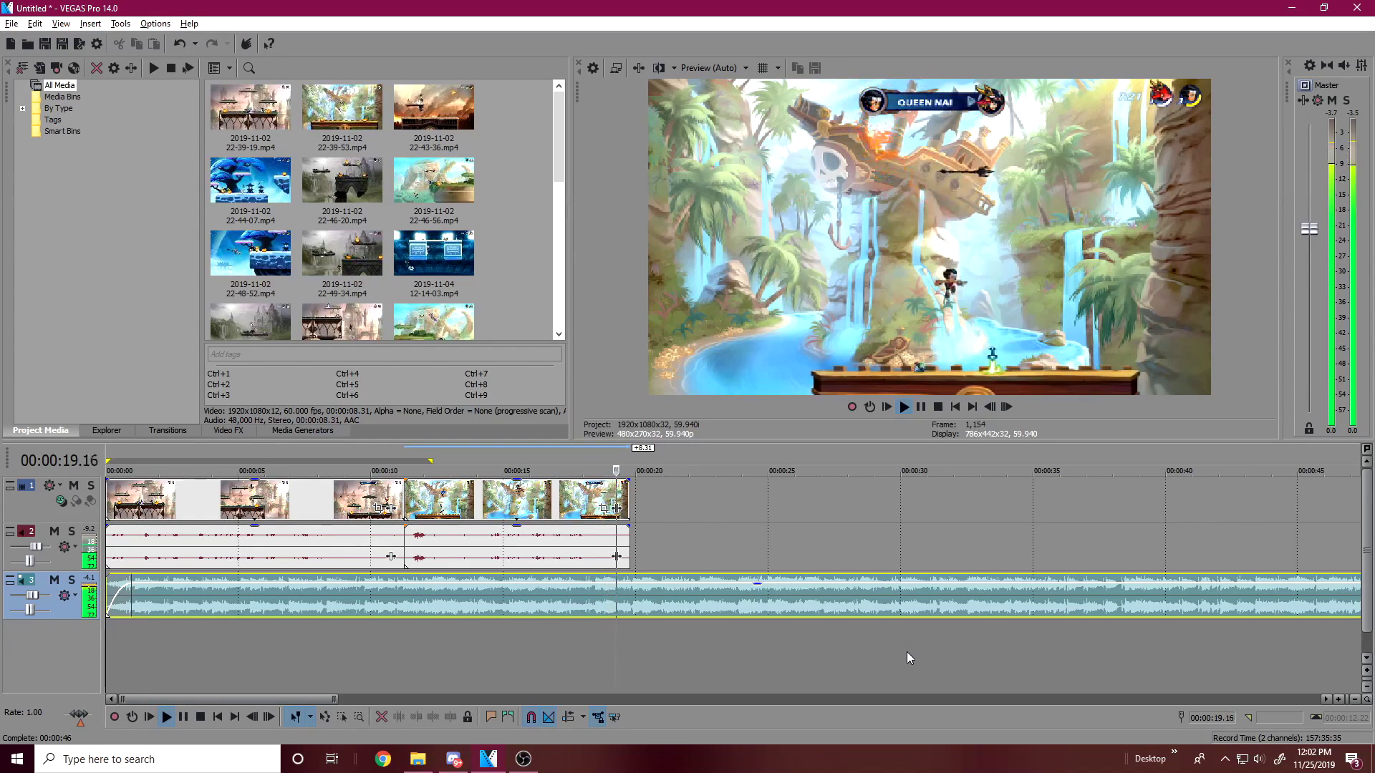
pyautogui.press('space')
pyautogui.scroll(2, 771, 496)
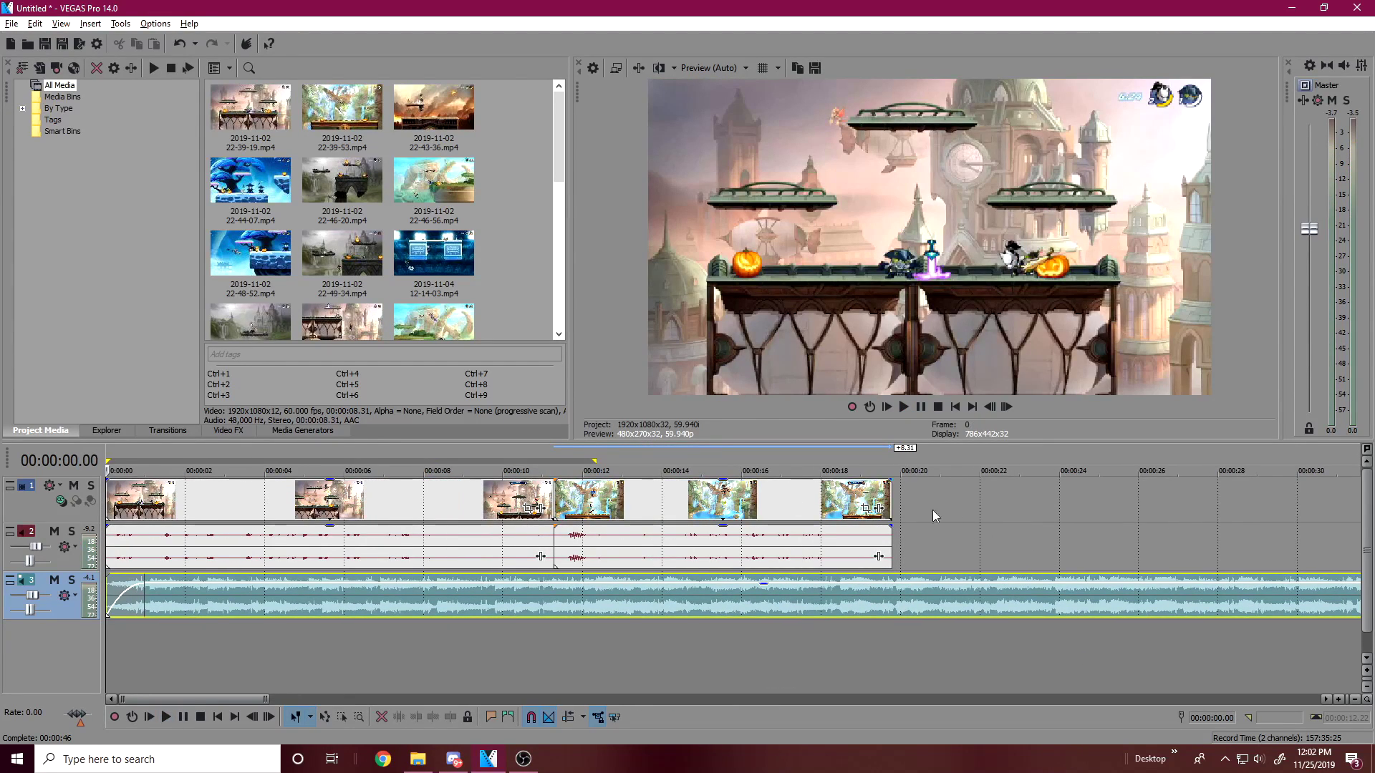
pyautogui.click(170, 522)
pyautogui.click(150, 509)
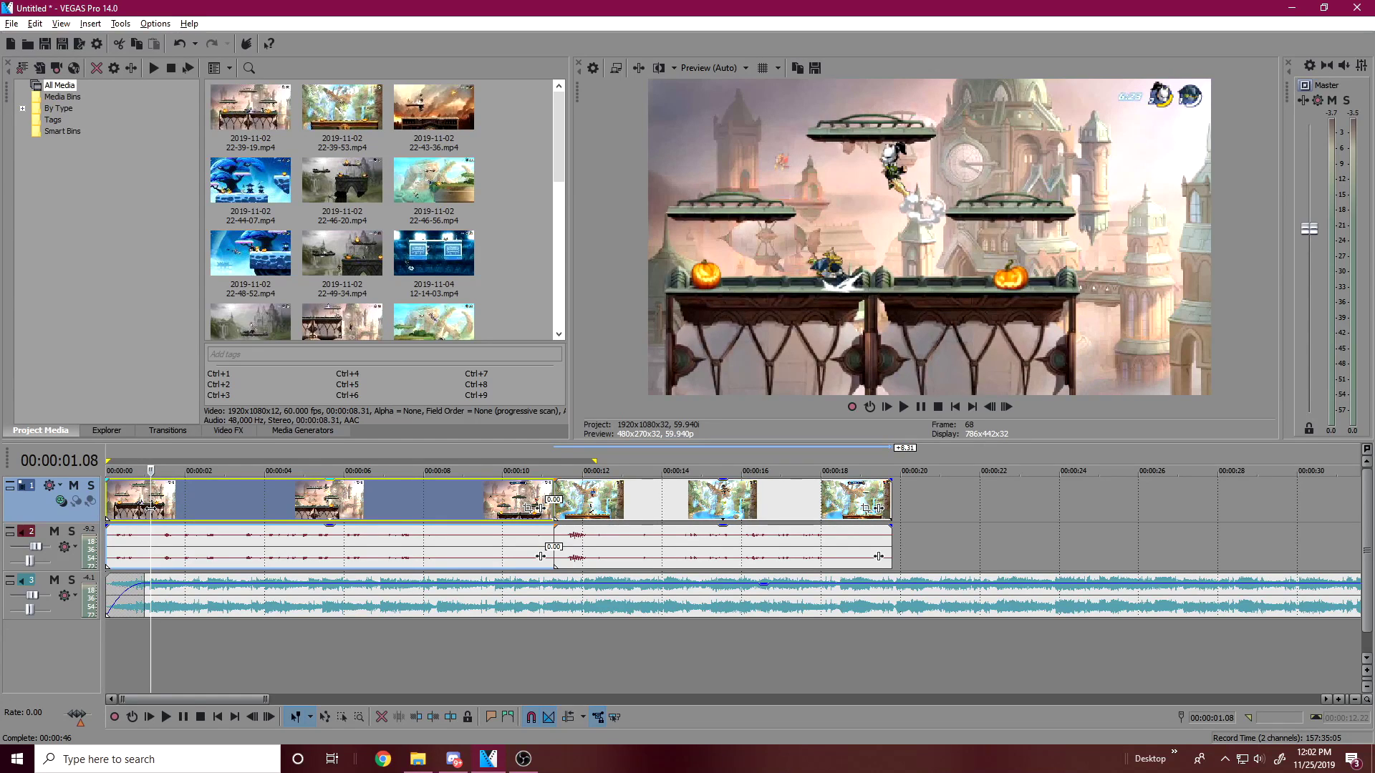
pyautogui.scroll(-5, 356, 555)
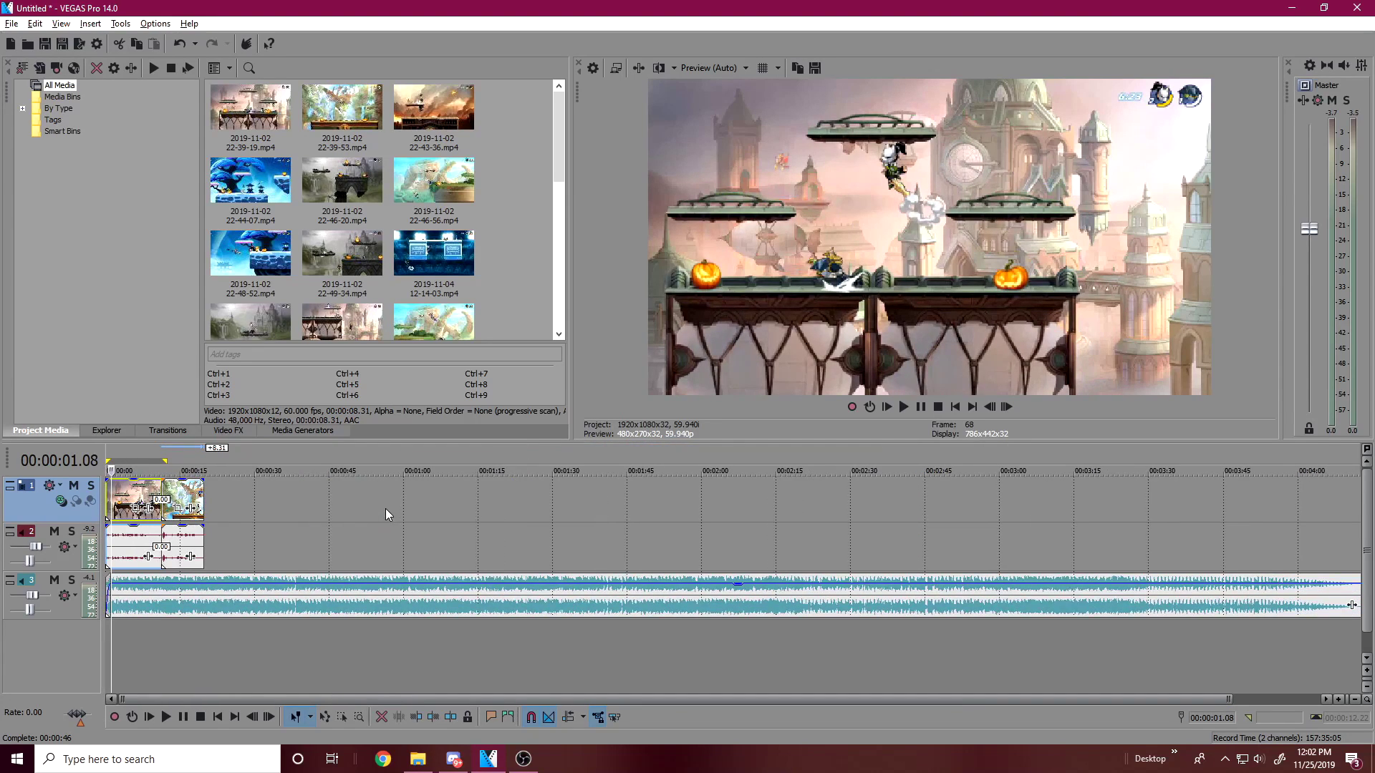
pyautogui.scroll(3, 378, 523)
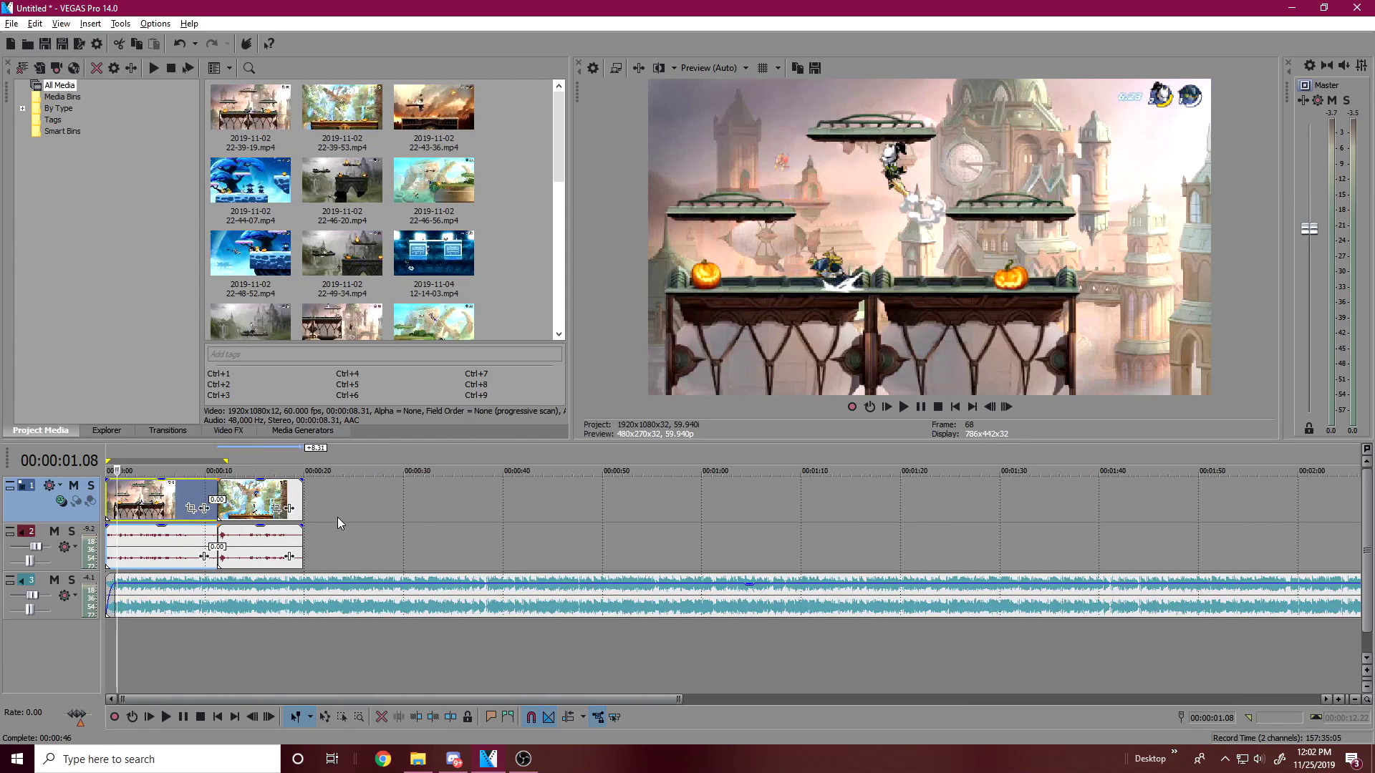
pyautogui.scroll(-2, 504, 541)
pyautogui.scroll(-3, 489, 275)
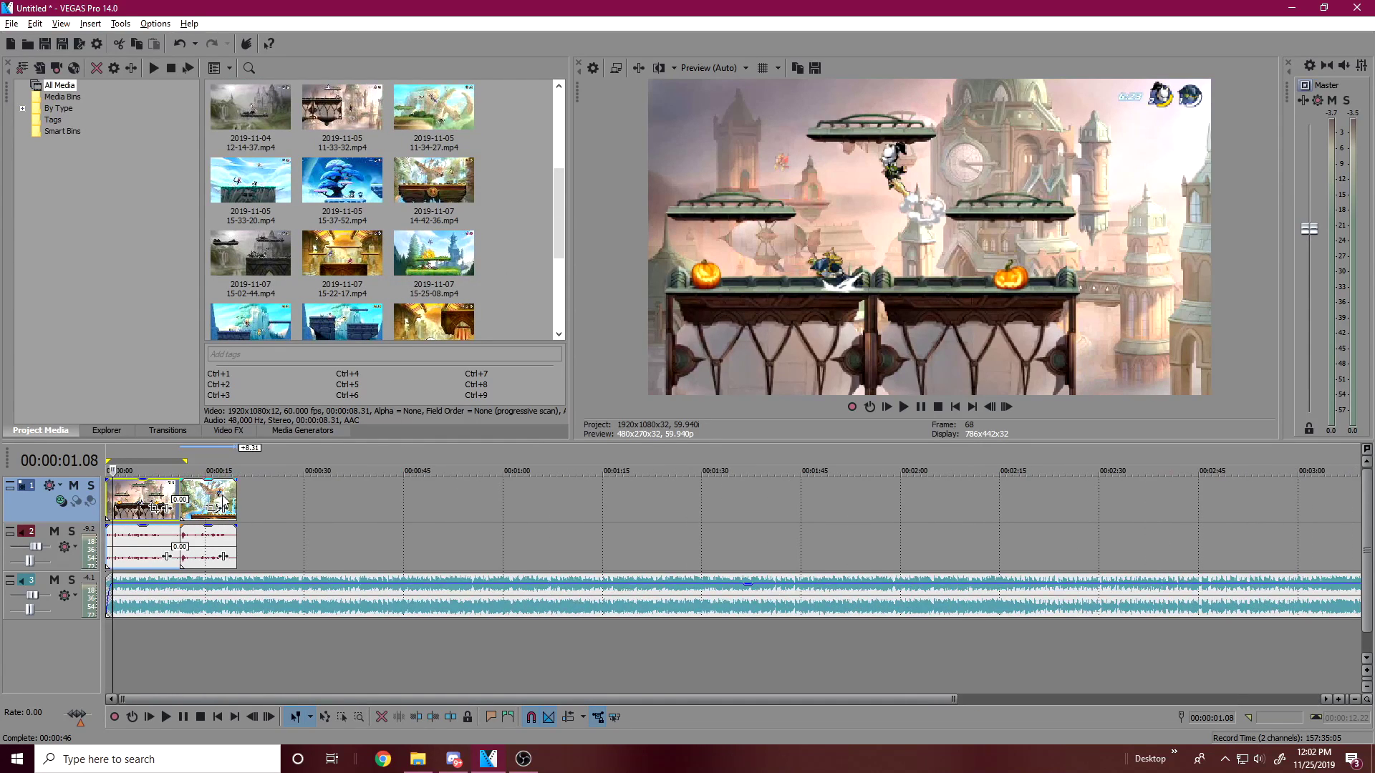
pyautogui.scroll(3, 218, 499)
pyautogui.scroll(-2, 371, 529)
pyautogui.scroll(2, 372, 528)
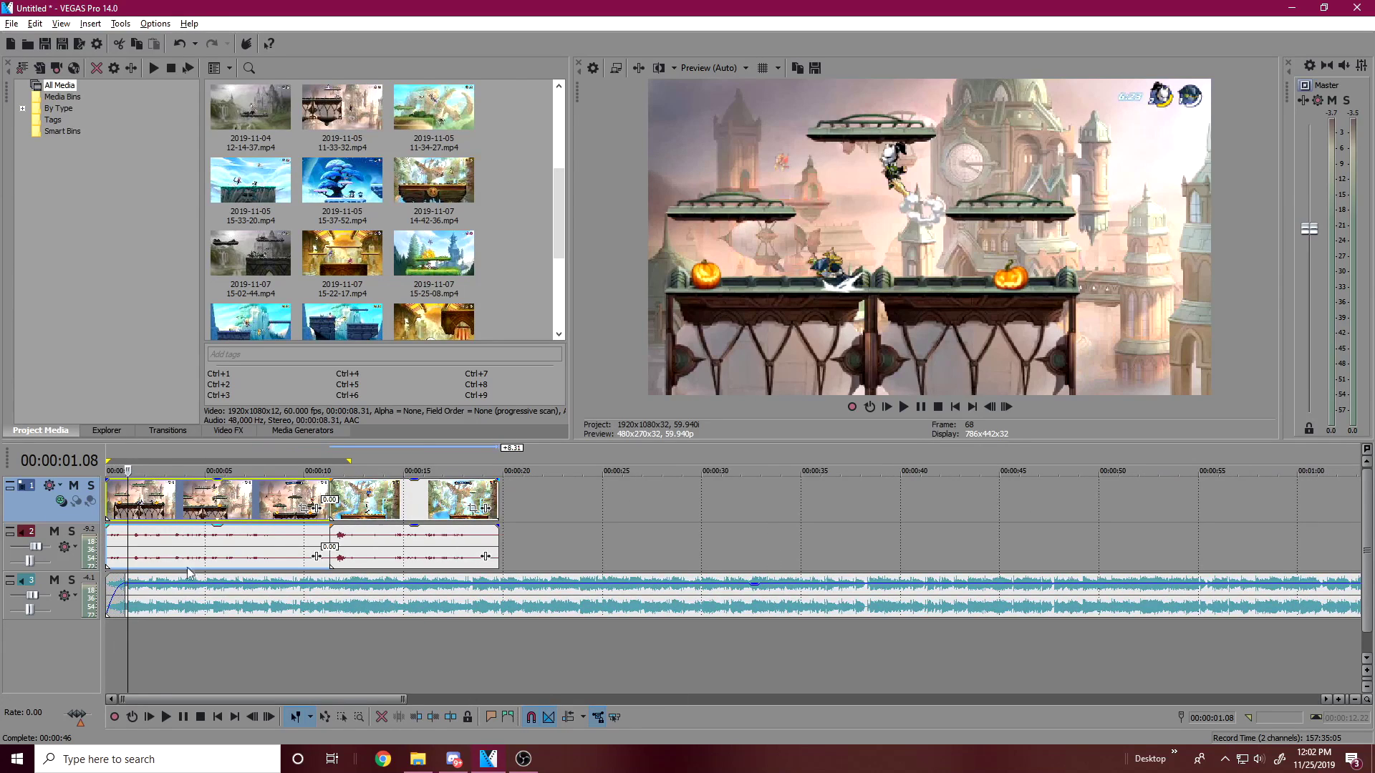
pyautogui.scroll(3, 189, 572)
# Examine several moments in the first and second gameplay clips and how they sit against the song
pyautogui.click(442, 489)
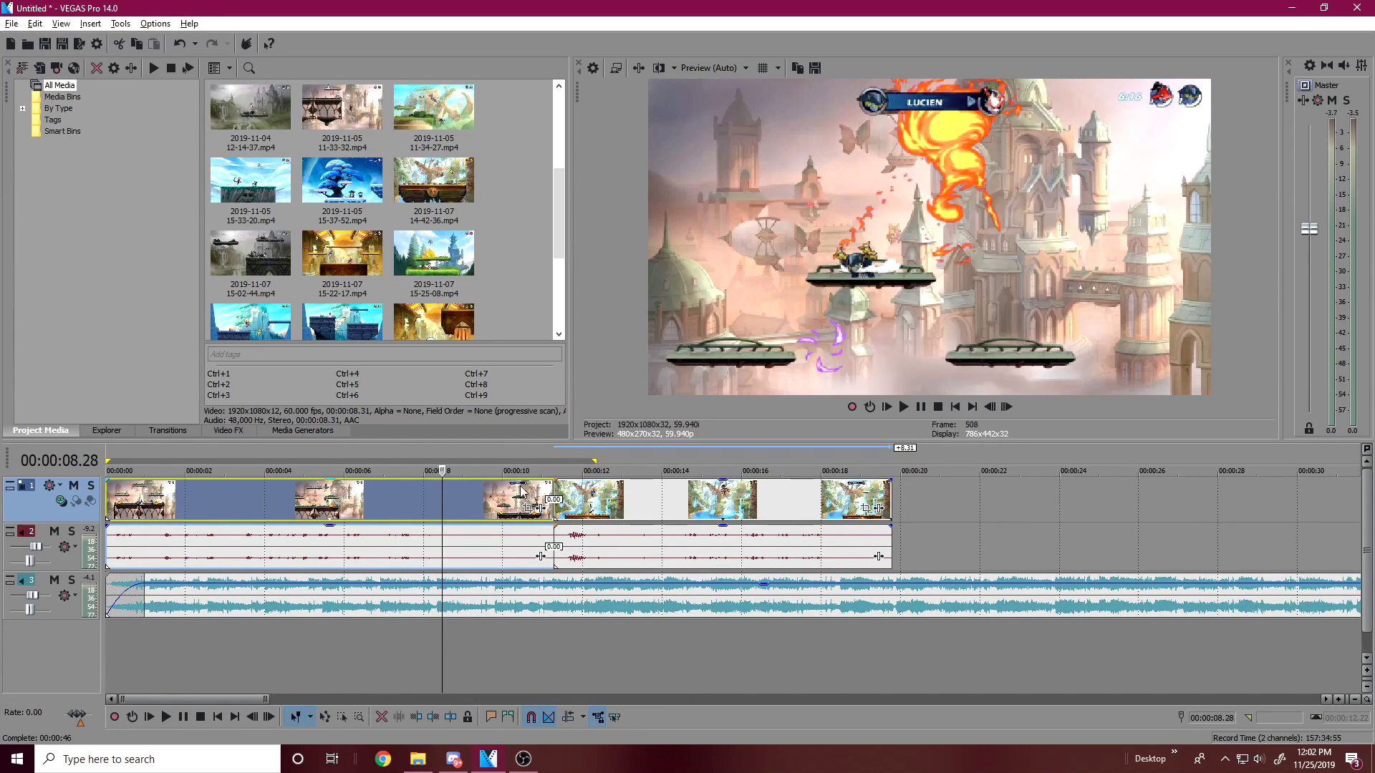
pyautogui.click(585, 494)
pyautogui.click(451, 490)
pyautogui.click(655, 499)
pyautogui.scroll(-2, 955, 575)
pyautogui.scroll(-1, 515, 524)
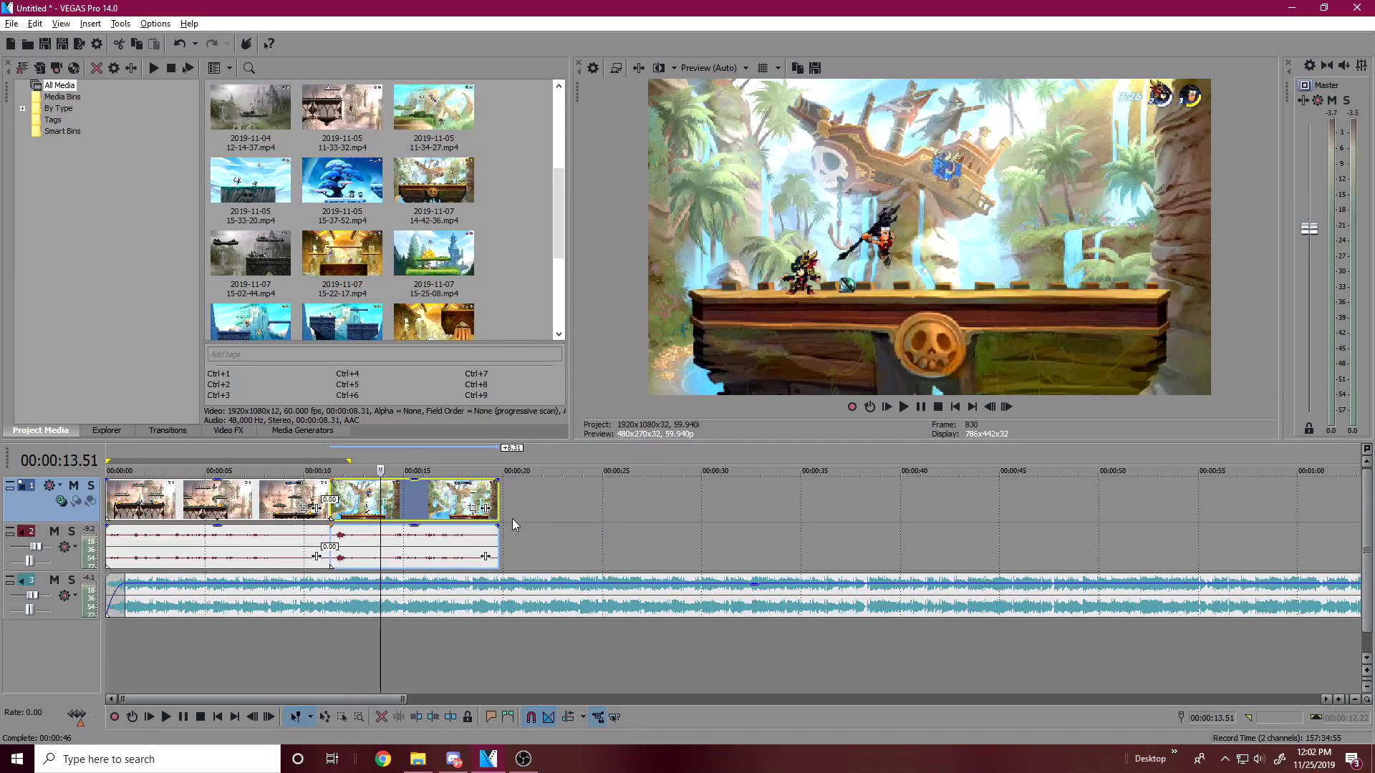
pyautogui.click(565, 494)
pyautogui.scroll(-3, 501, 527)
pyautogui.click(281, 501)
pyautogui.click(202, 500)
pyautogui.scroll(2, 213, 537)
# Inspect the first four to five seconds of the first clip for a suitable starting moment
pyautogui.click(153, 516)
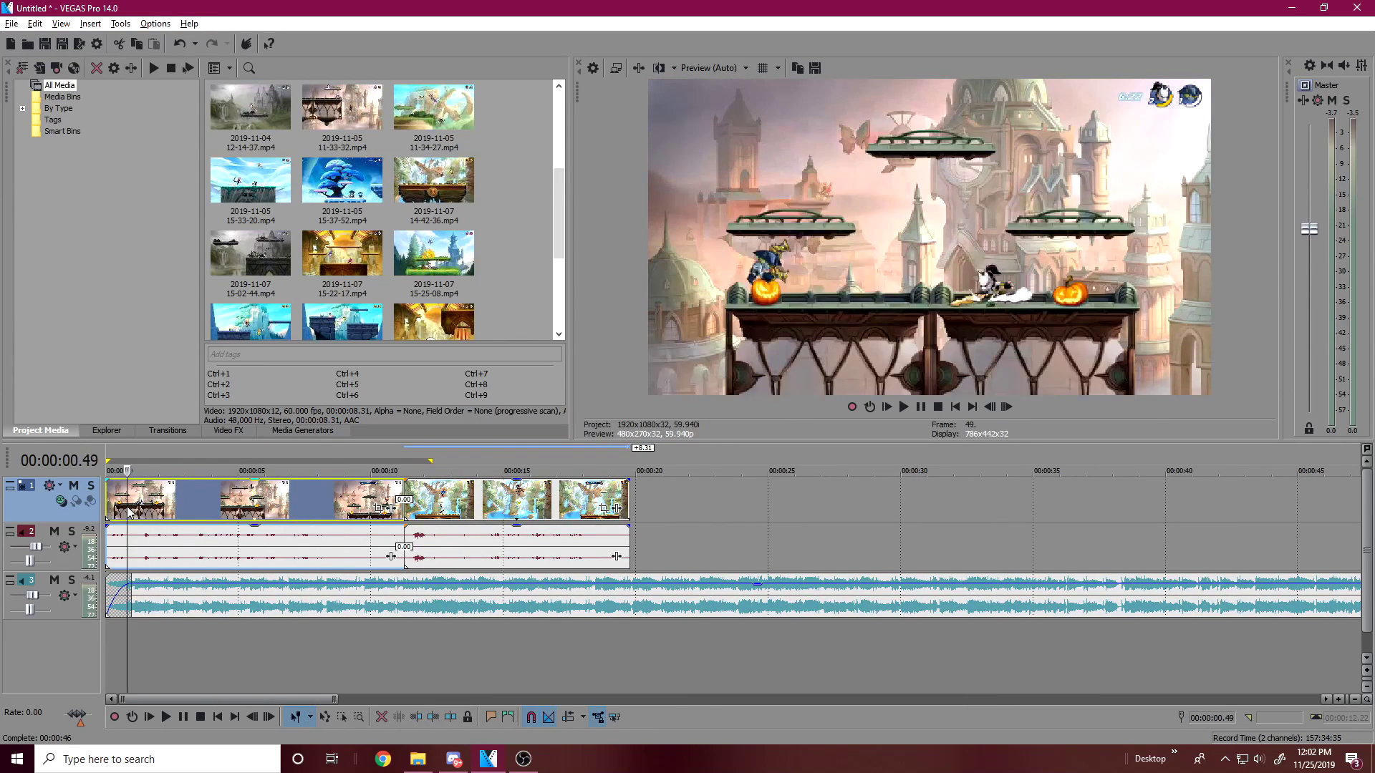
pyautogui.click(127, 505)
pyautogui.click(146, 507)
pyautogui.scroll(4, 247, 616)
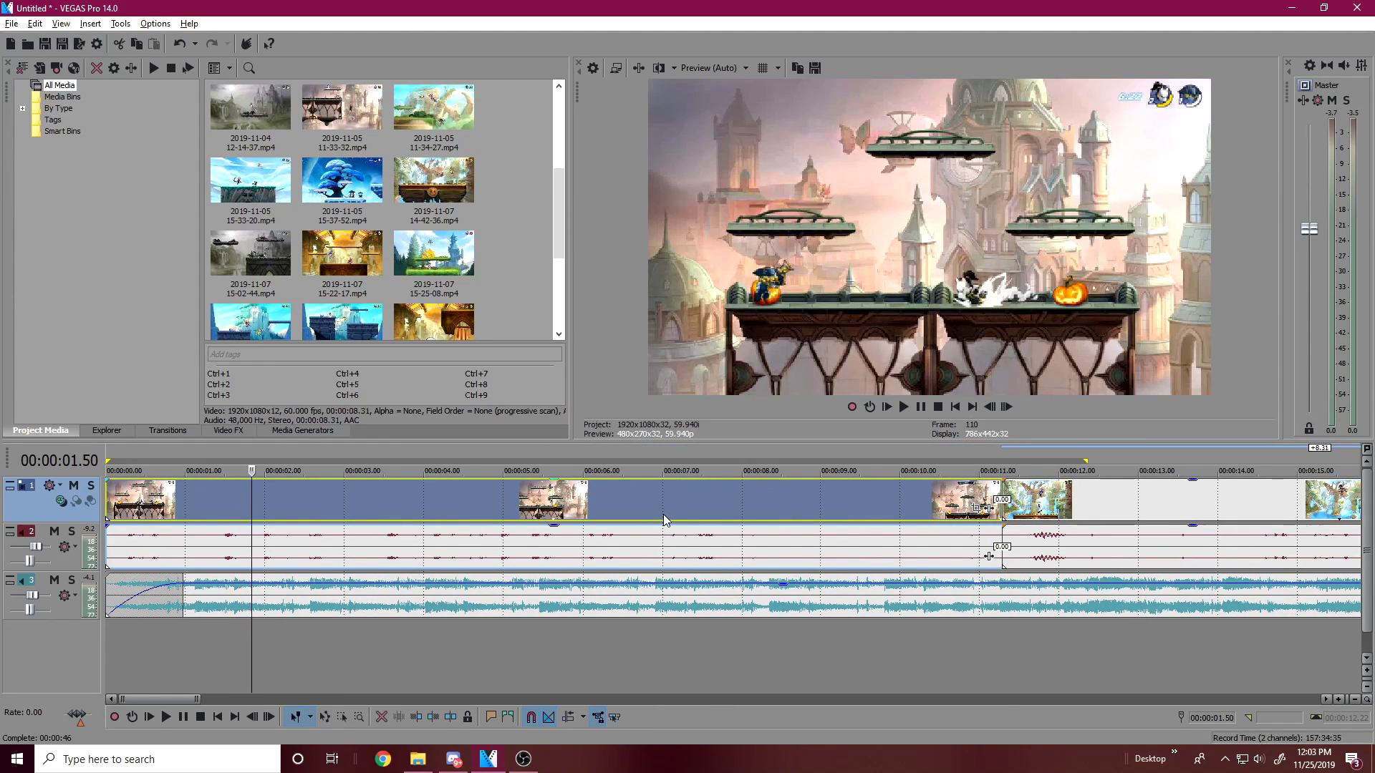
pyautogui.click(311, 501)
pyautogui.click(334, 504)
pyautogui.click(352, 505)
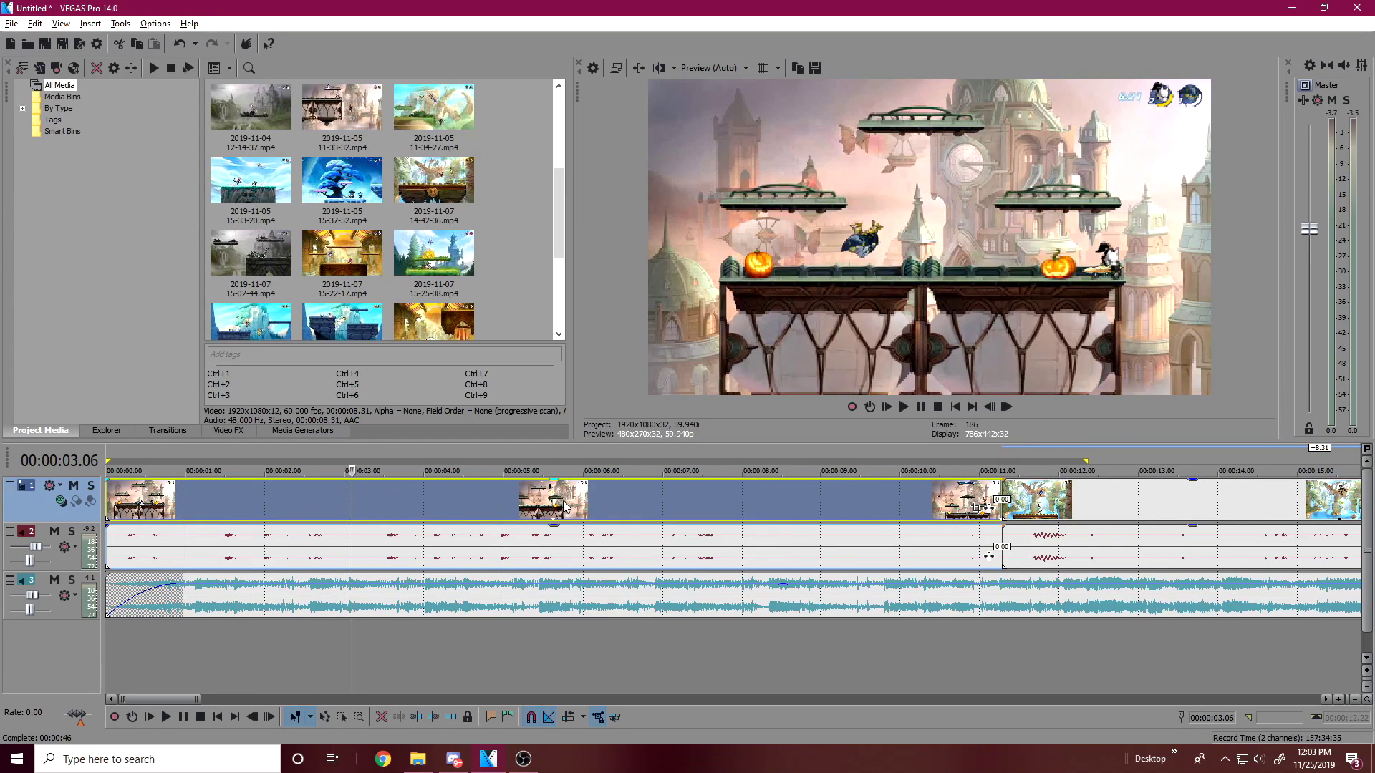
pyautogui.click(419, 510)
pyautogui.click(444, 509)
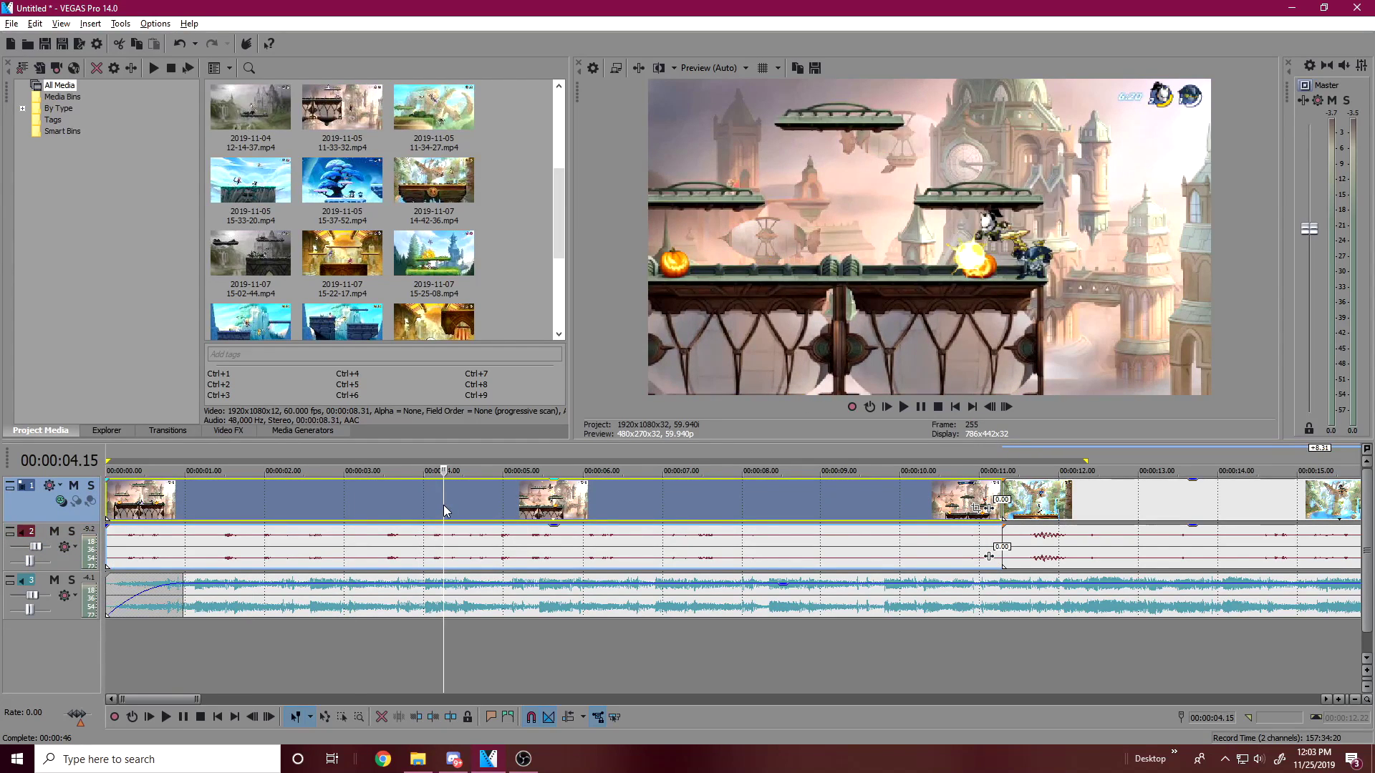
pyautogui.click(461, 501)
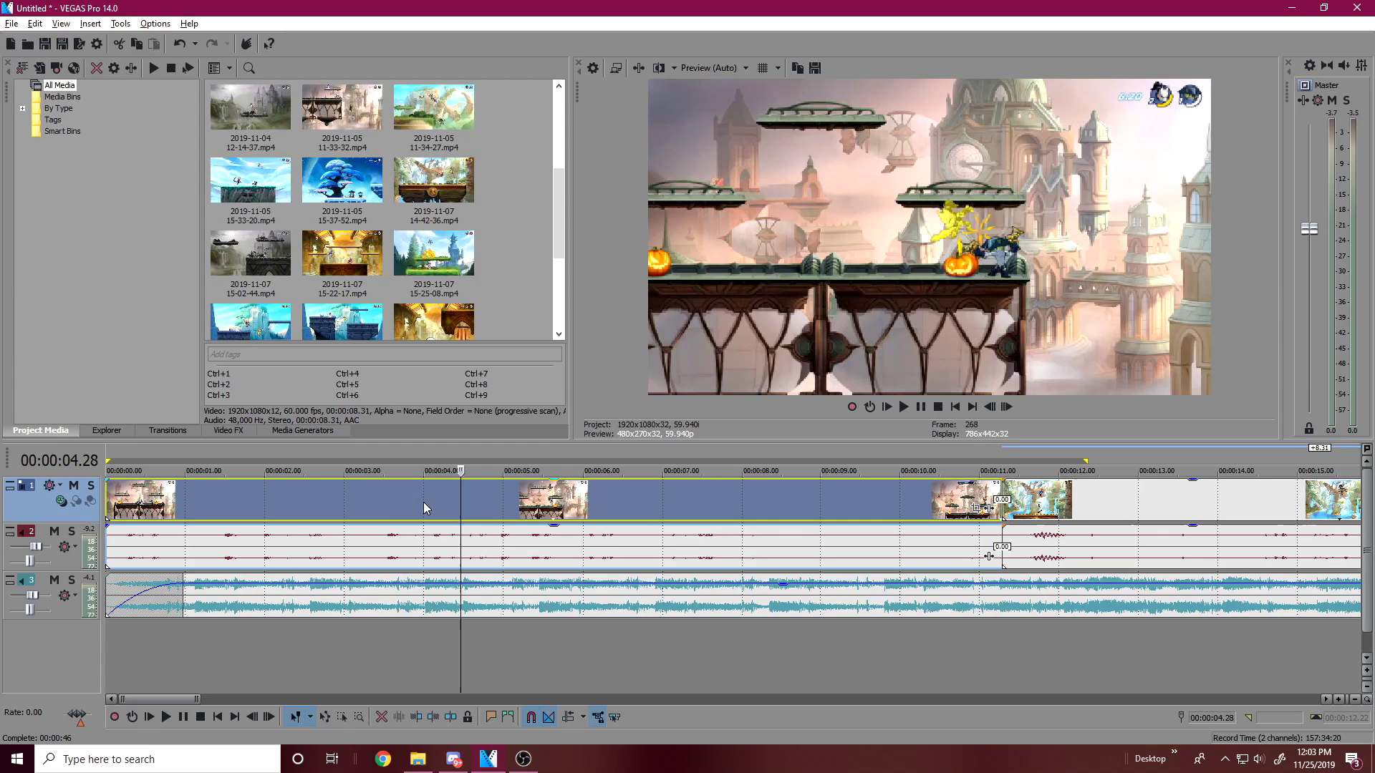
# Split off and delete about the first 2.9 seconds of the first clip, and move the remainder to the timeline's start
pyautogui.click(386, 500)
pyautogui.moveTo(386, 498); pyautogui.dragTo(335, 504)
pyautogui.press('s')
pyautogui.click(298, 505)
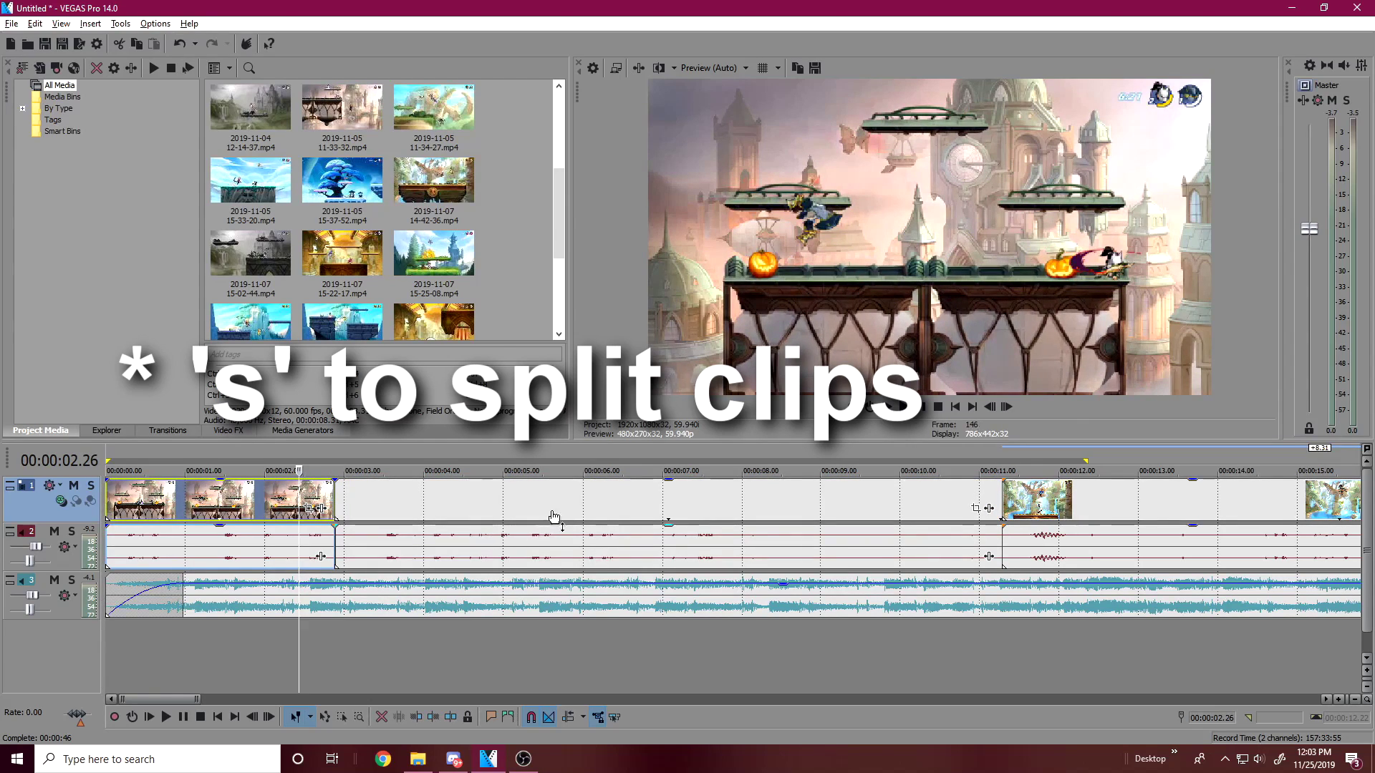
pyautogui.press('Delete')
pyautogui.moveTo(577, 493); pyautogui.dragTo(147, 510)
pyautogui.click(148, 511)
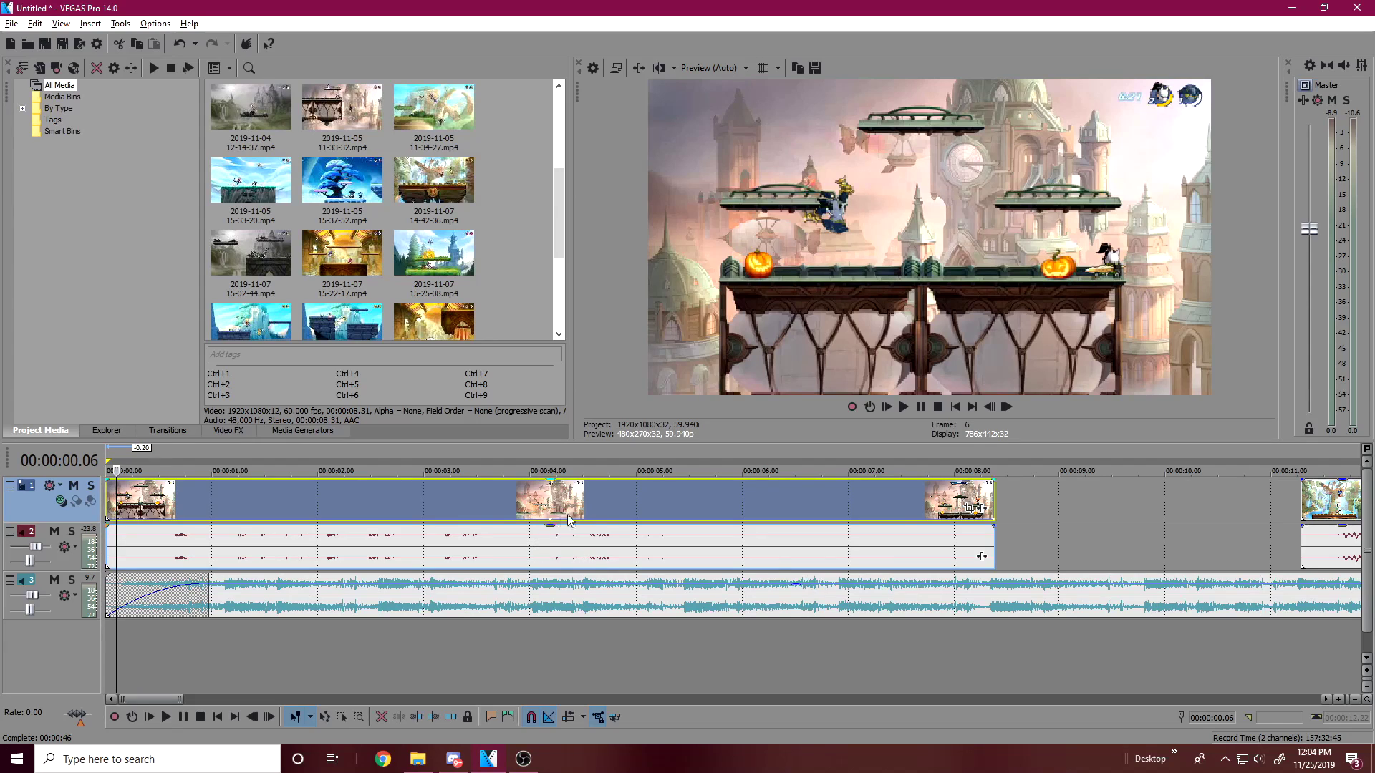
# Play the trimmed clip past its knockout to 00:00:06.31 and move the second clip to start there, overlapping the first in a crossfade
pyautogui.click(629, 500)
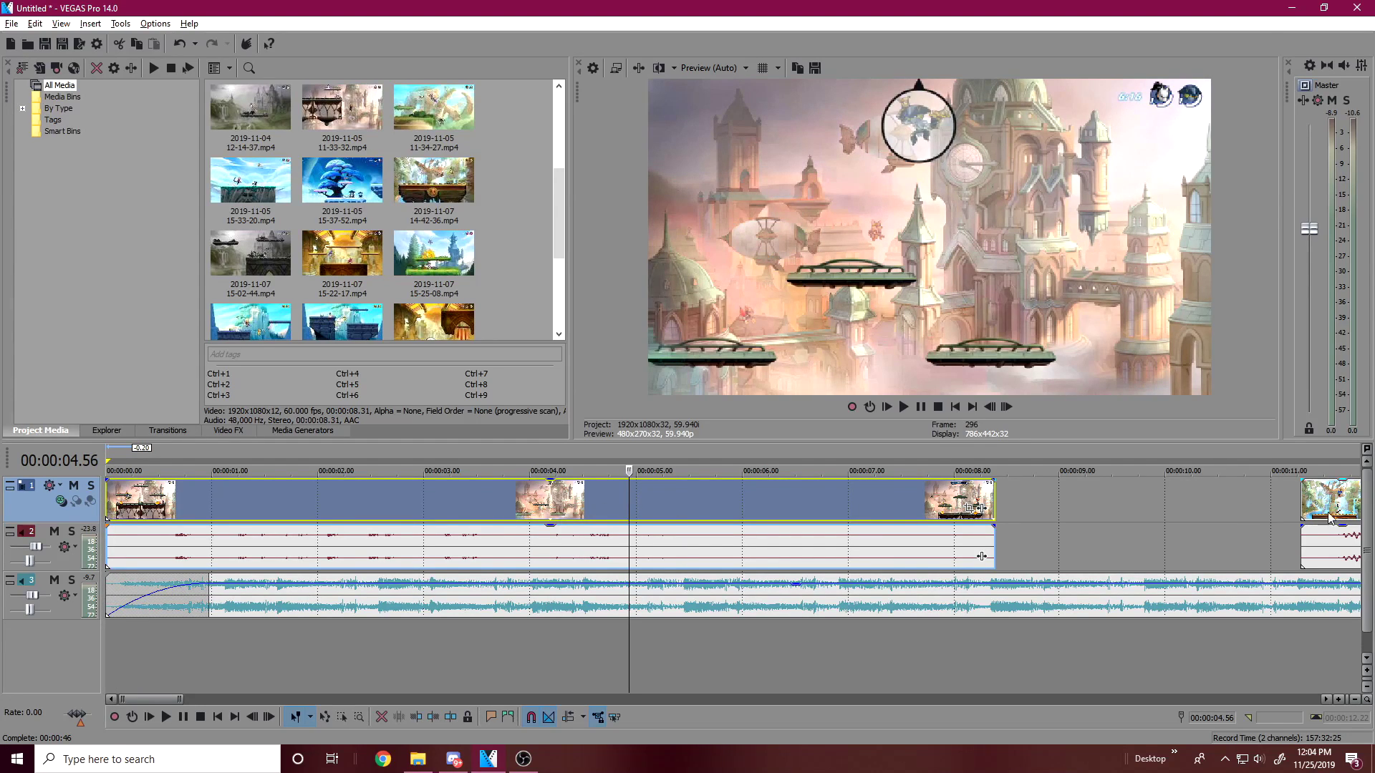
pyautogui.click(665, 494)
pyautogui.click(590, 487)
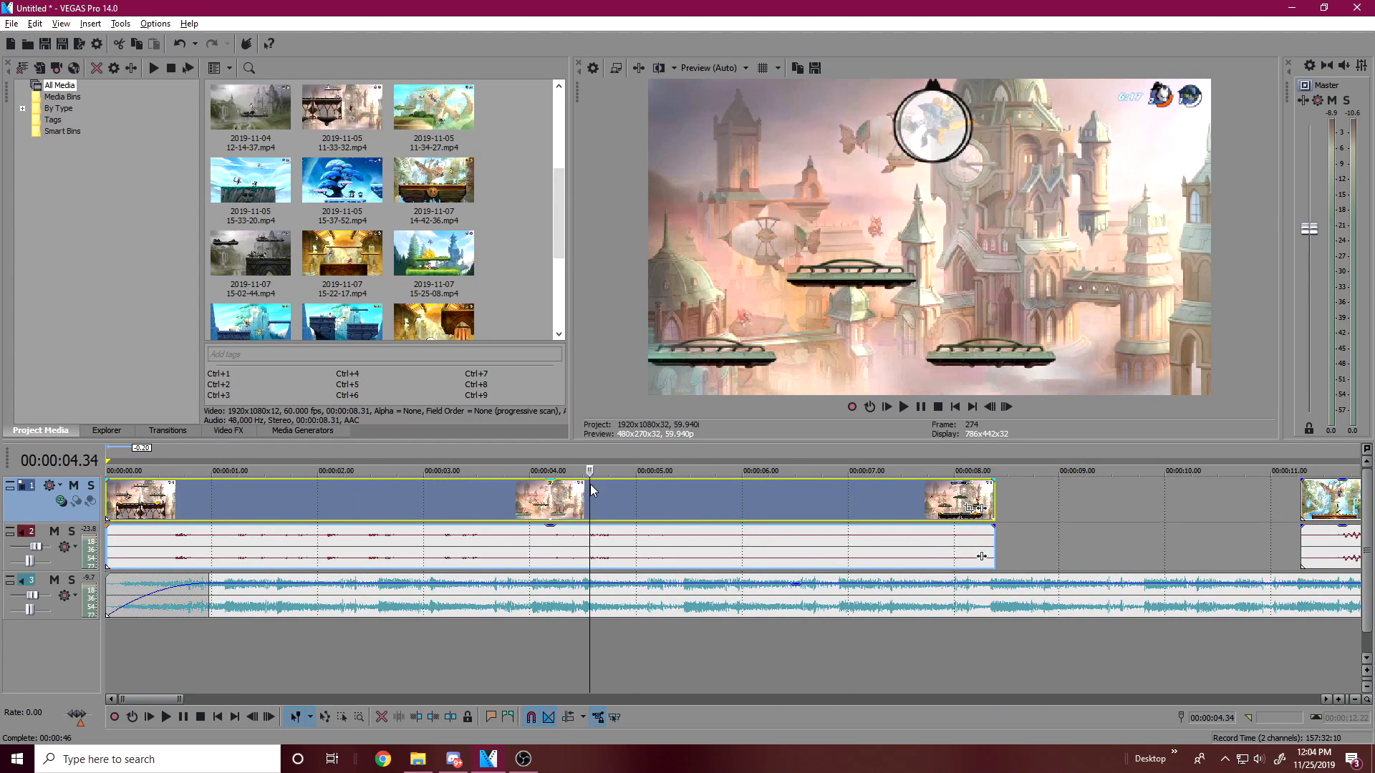
pyautogui.click(491, 507)
pyautogui.press('space')
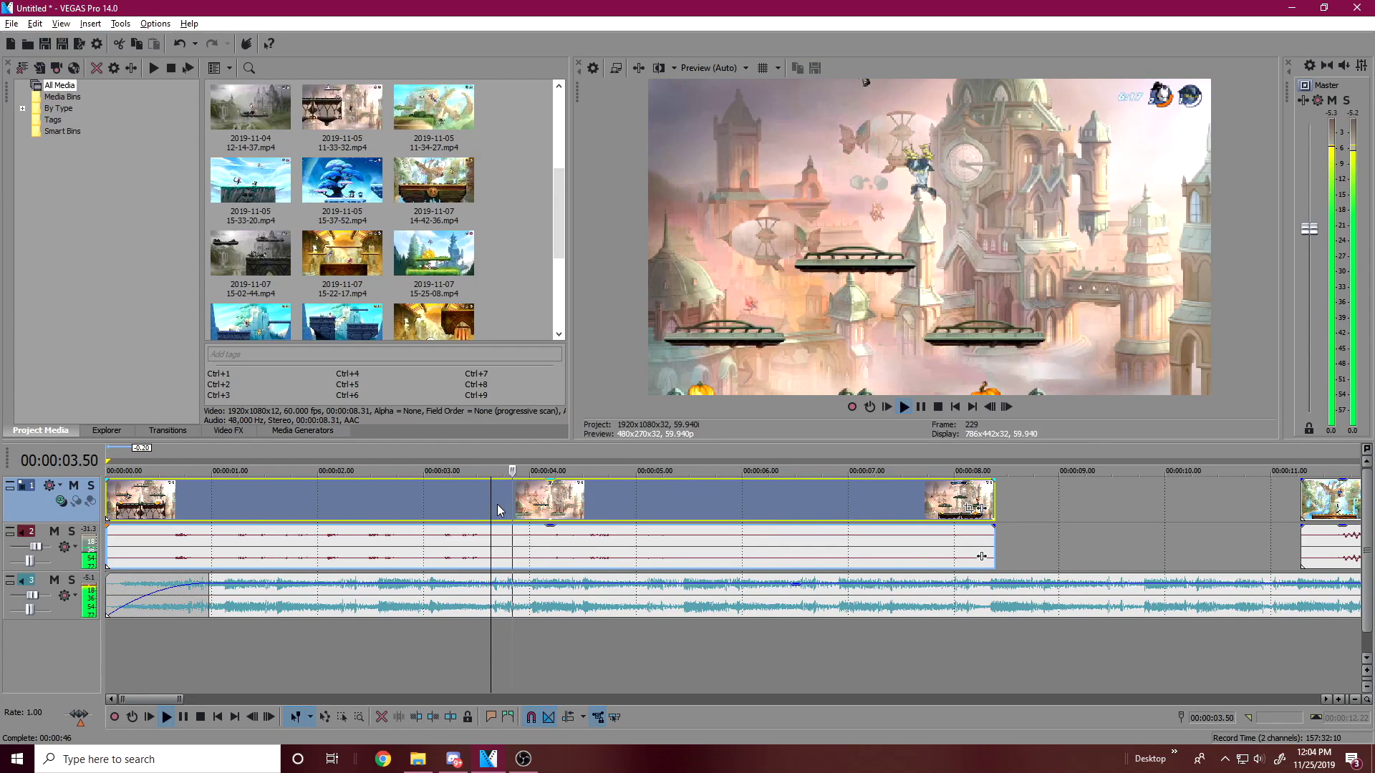
pyautogui.click(920, 407)
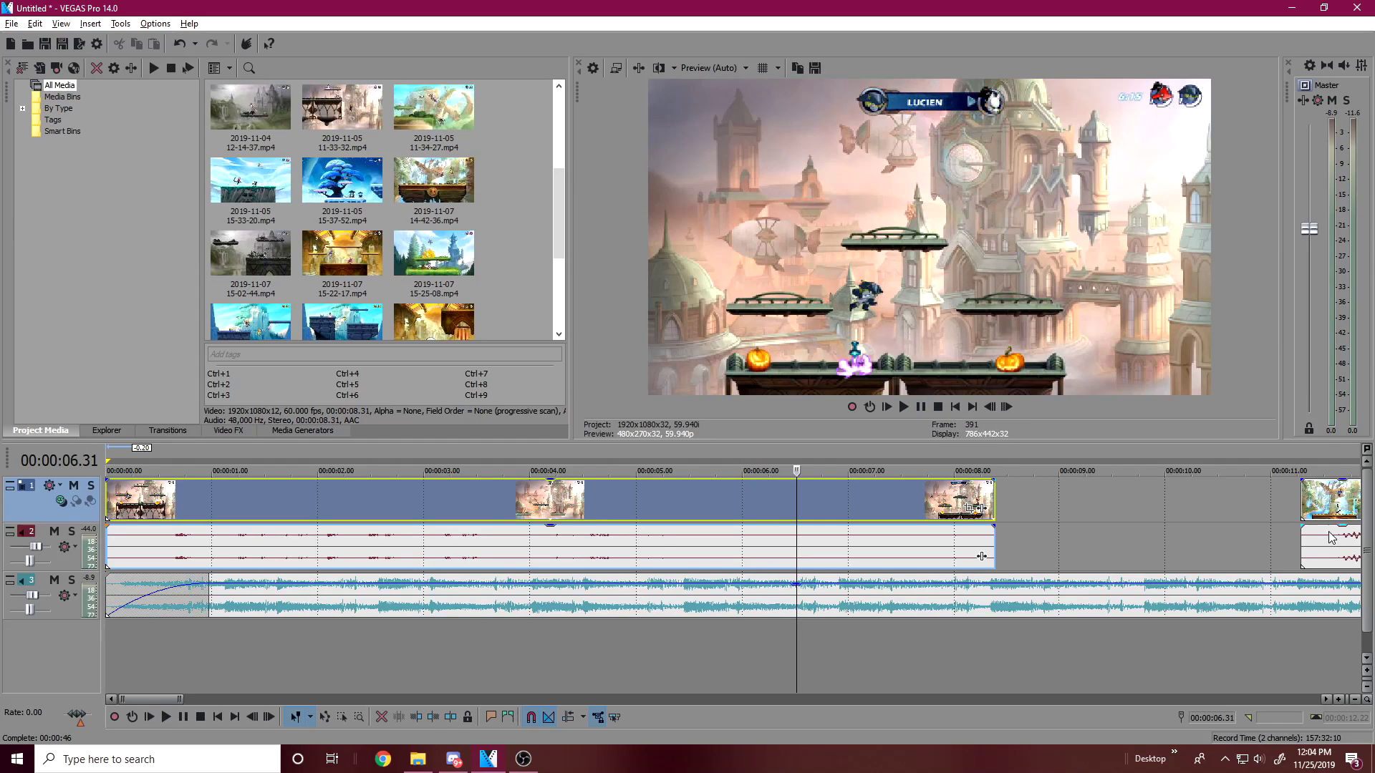
pyautogui.moveTo(1330, 537); pyautogui.dragTo(810, 515)
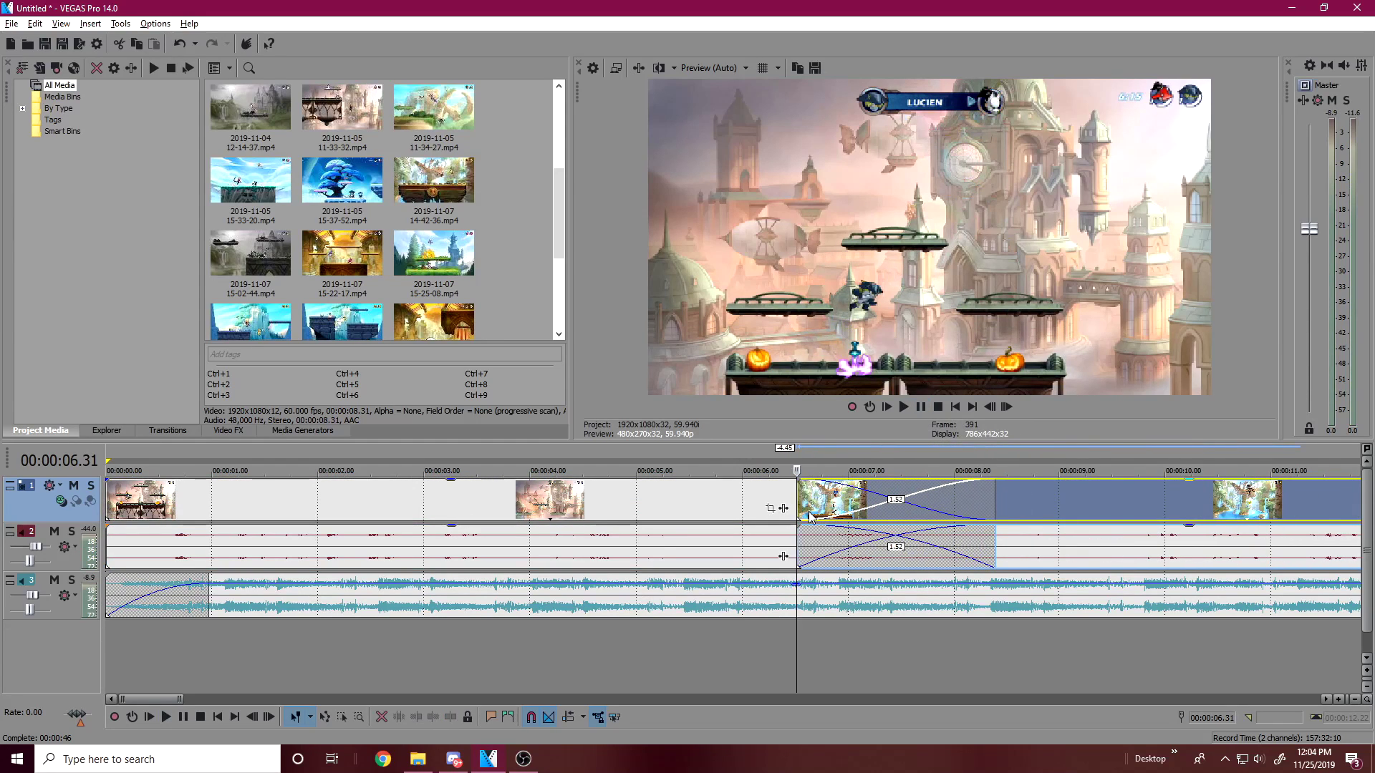
pyautogui.scroll(-3, 715, 501)
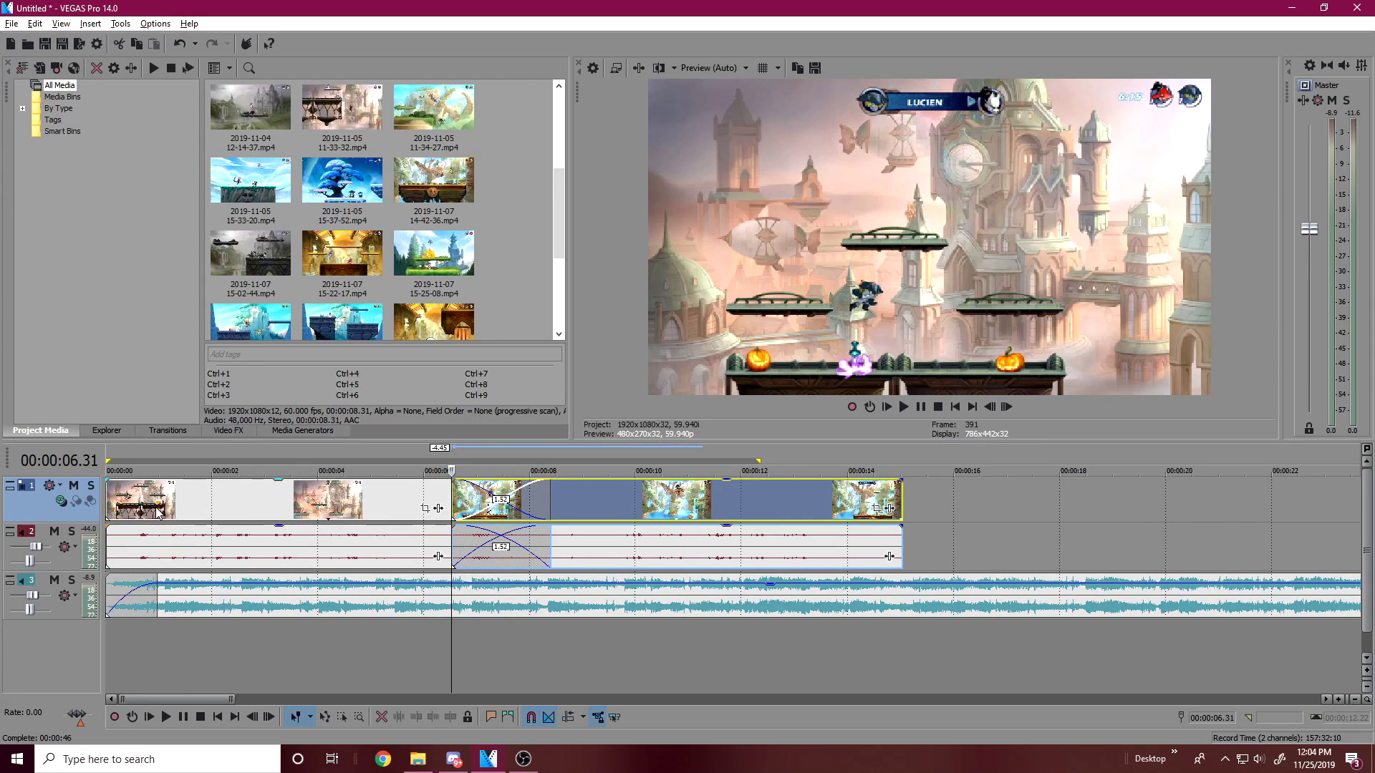
# Shift the first clip to start about 0.6 seconds into the timeline and check its knockout moment against the song's beat
pyautogui.scroll(3, 387, 589)
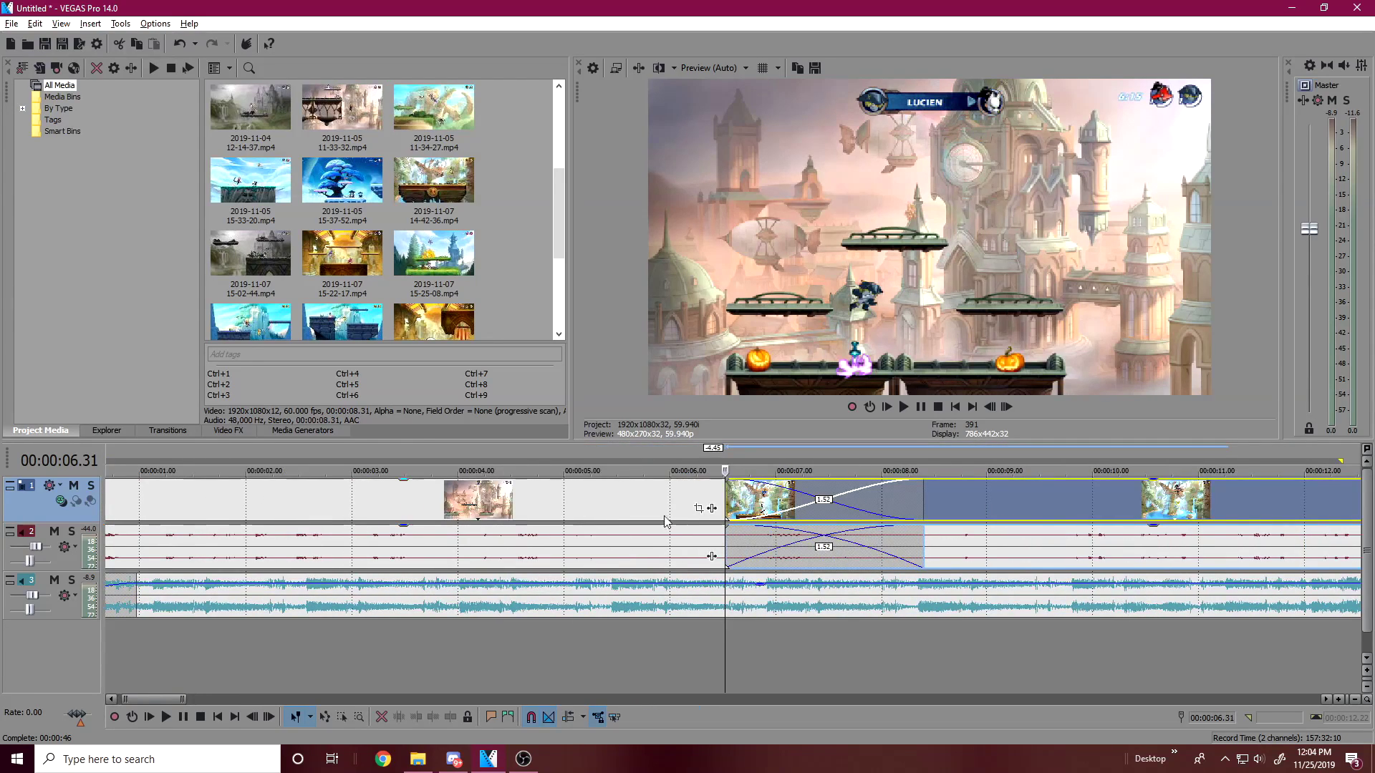
pyautogui.click(612, 518)
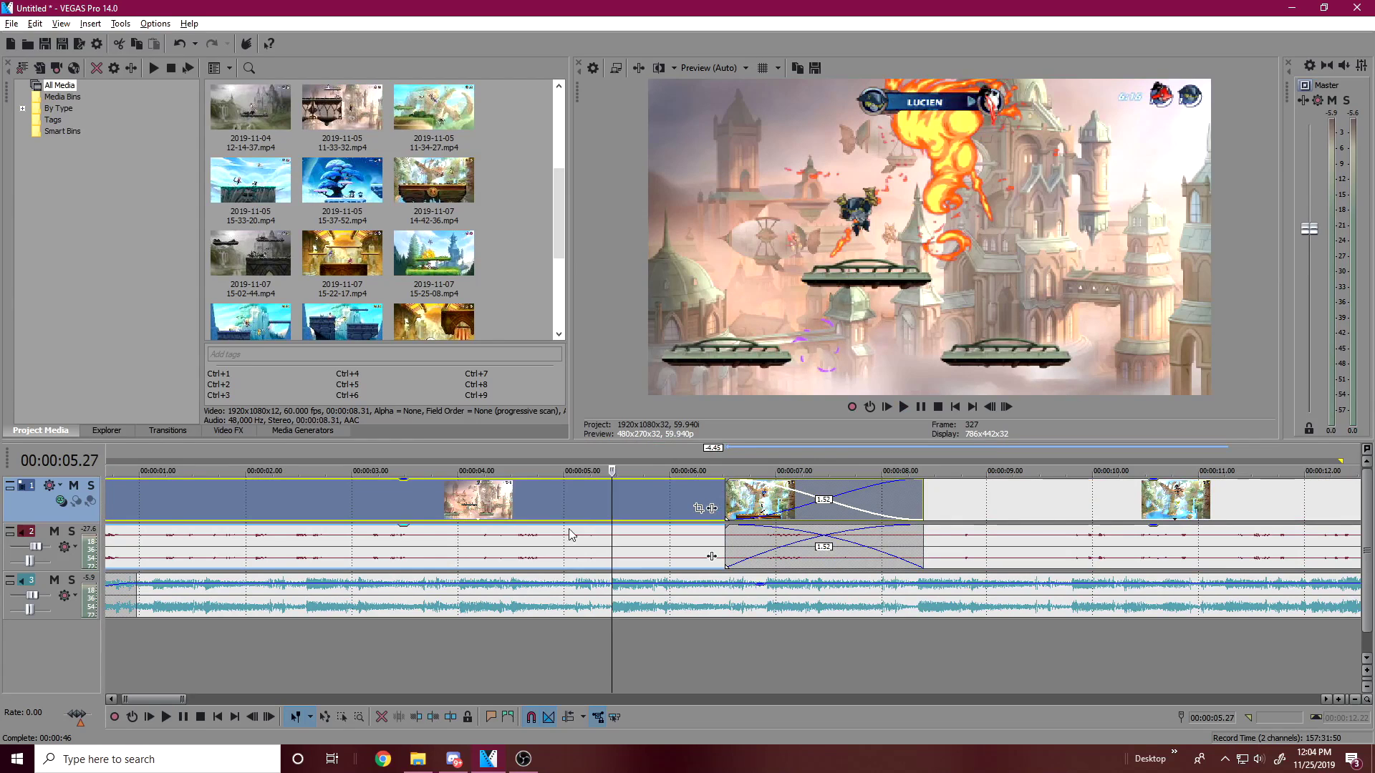
pyautogui.hscroll(-2, 571, 534)
pyautogui.moveTo(566, 517); pyautogui.dragTo(665, 507)
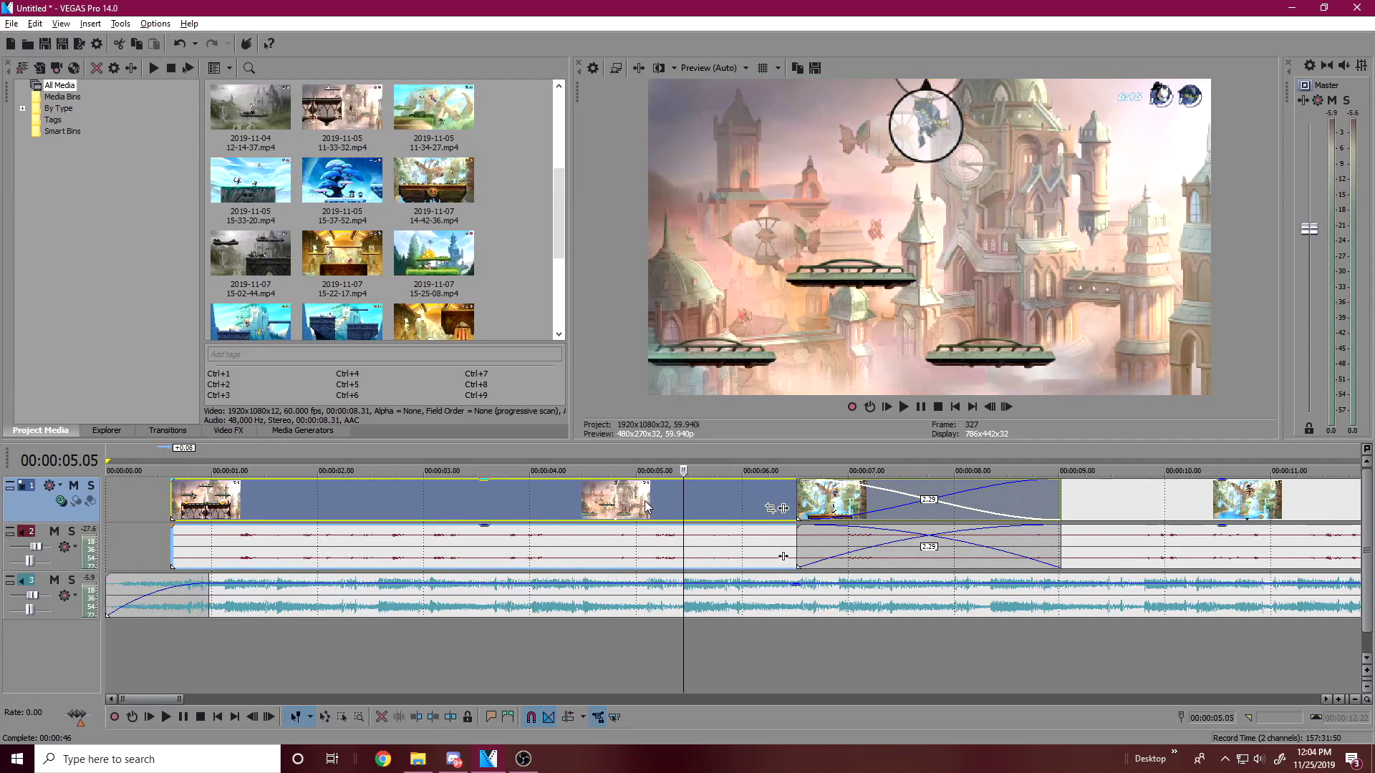
pyautogui.click(647, 505)
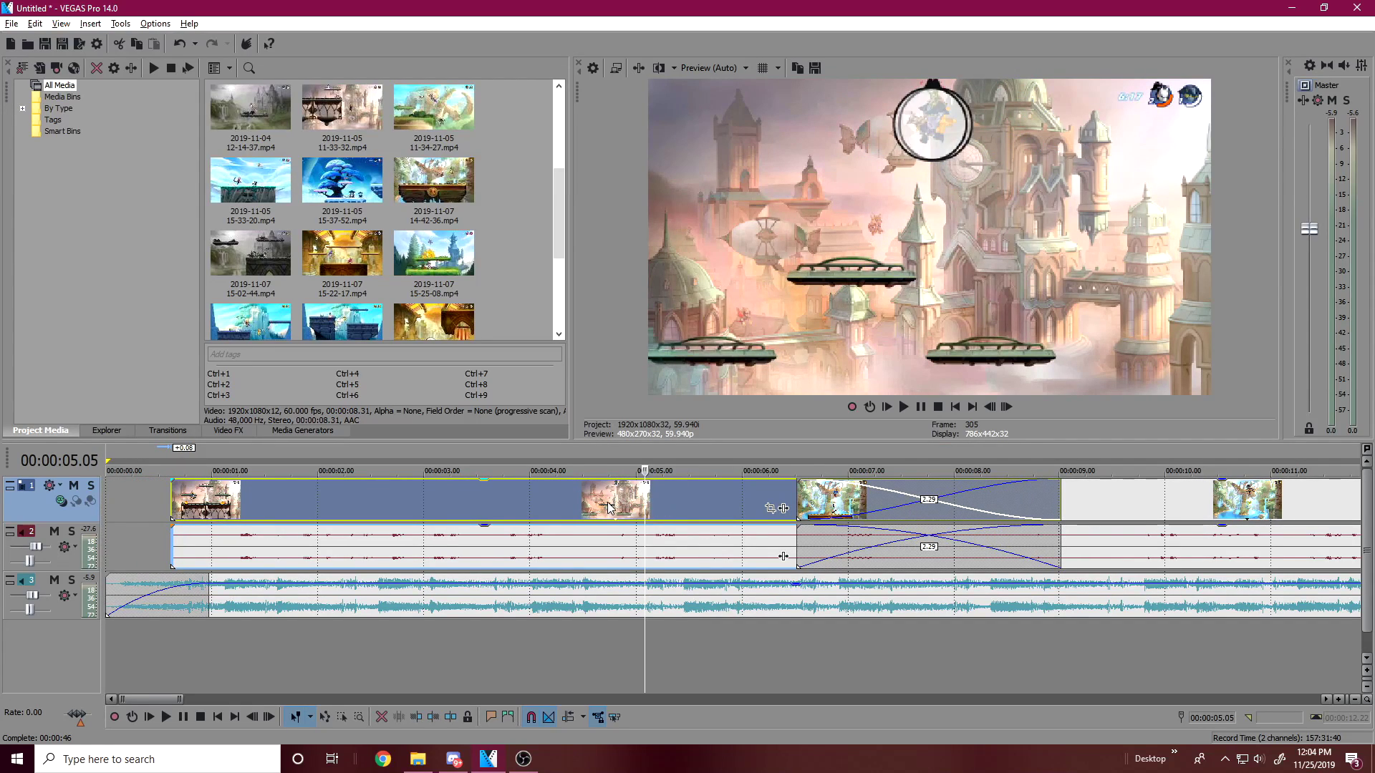
# Inspect the first clip between about 4.5 and 6 seconds to locate its knockout moment
pyautogui.click(575, 513)
pyautogui.click(647, 512)
pyautogui.click(651, 504)
pyautogui.click(681, 497)
pyautogui.click(694, 492)
pyautogui.click(705, 496)
pyautogui.click(750, 504)
pyautogui.click(720, 503)
pyautogui.click(685, 503)
pyautogui.click(642, 503)
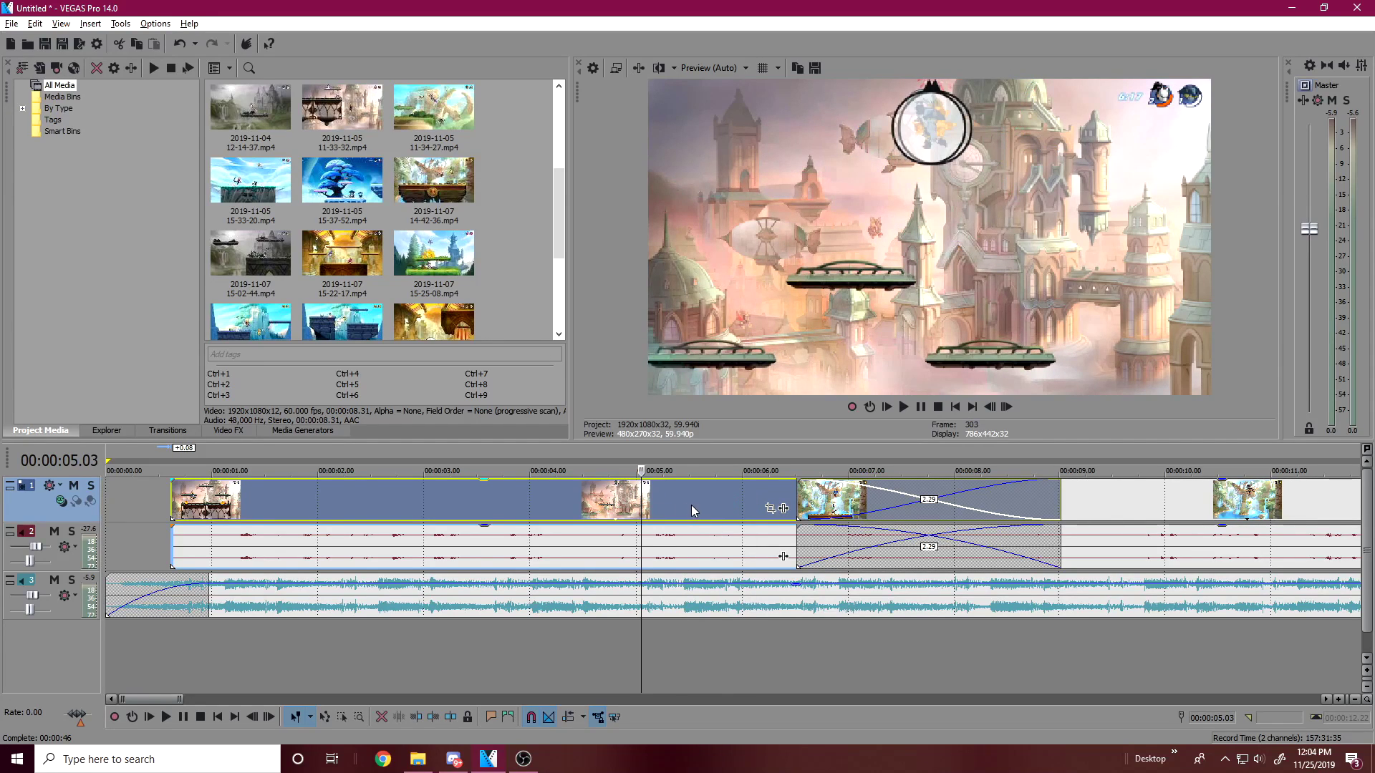
# Shift the first clip about 0.1 seconds later and trim its end to about 00:00:06.15, clear of the second clip
pyautogui.moveTo(691, 507); pyautogui.dragTo(700, 504)
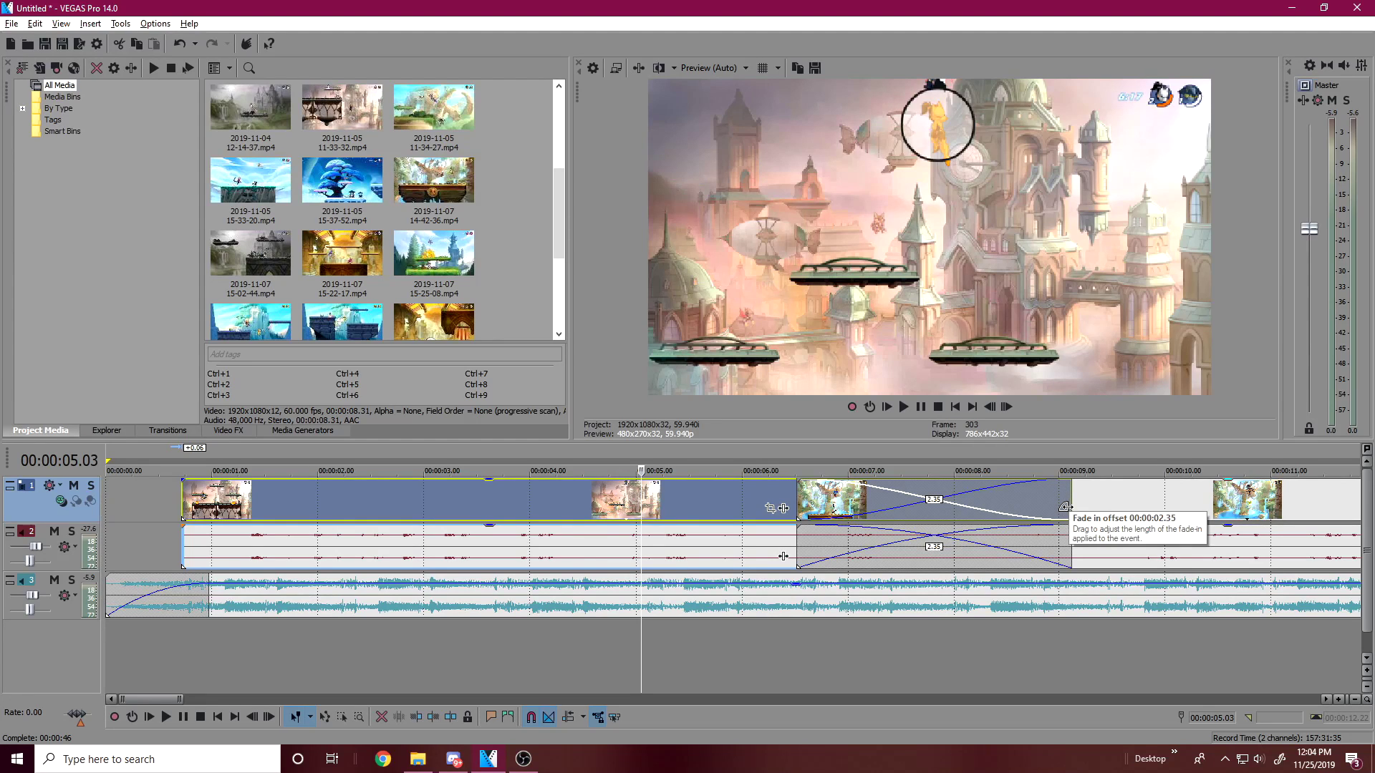
pyautogui.moveTo(1068, 506); pyautogui.dragTo(771, 510)
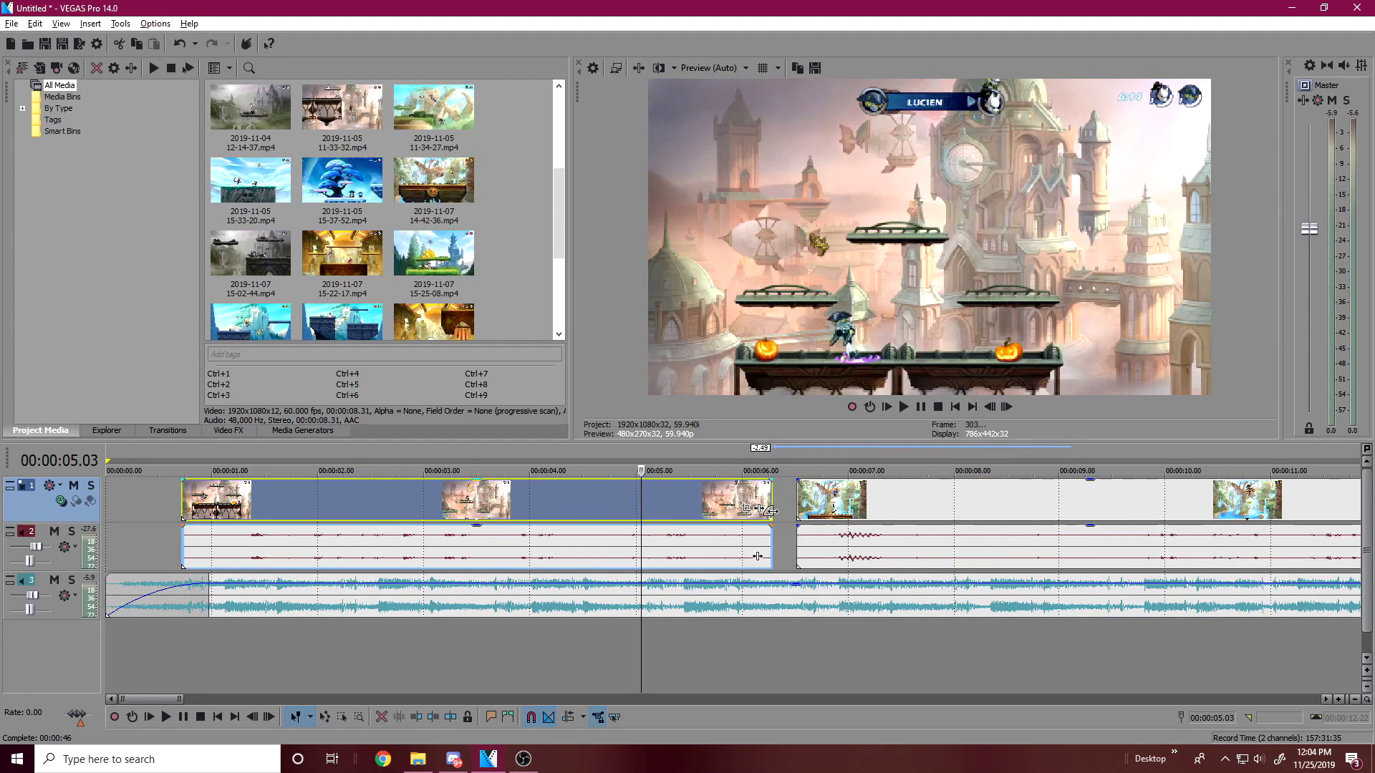
# Play the first clip's knockout repeatedly from about five seconds and compare its timing with the song's beat
pyautogui.scroll(1, 671, 618)
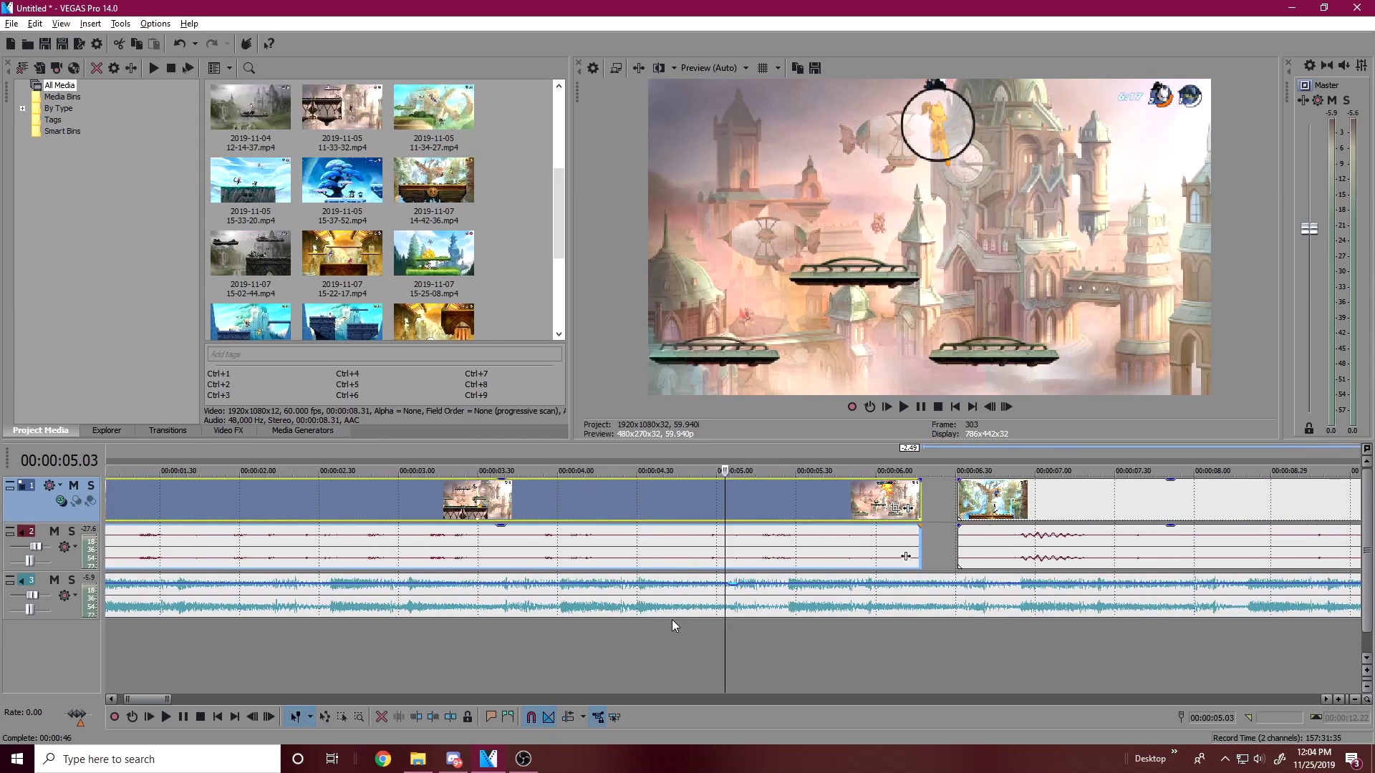
pyautogui.scroll(-3, 687, 613)
pyautogui.scroll(4, 590, 586)
pyautogui.press('space')
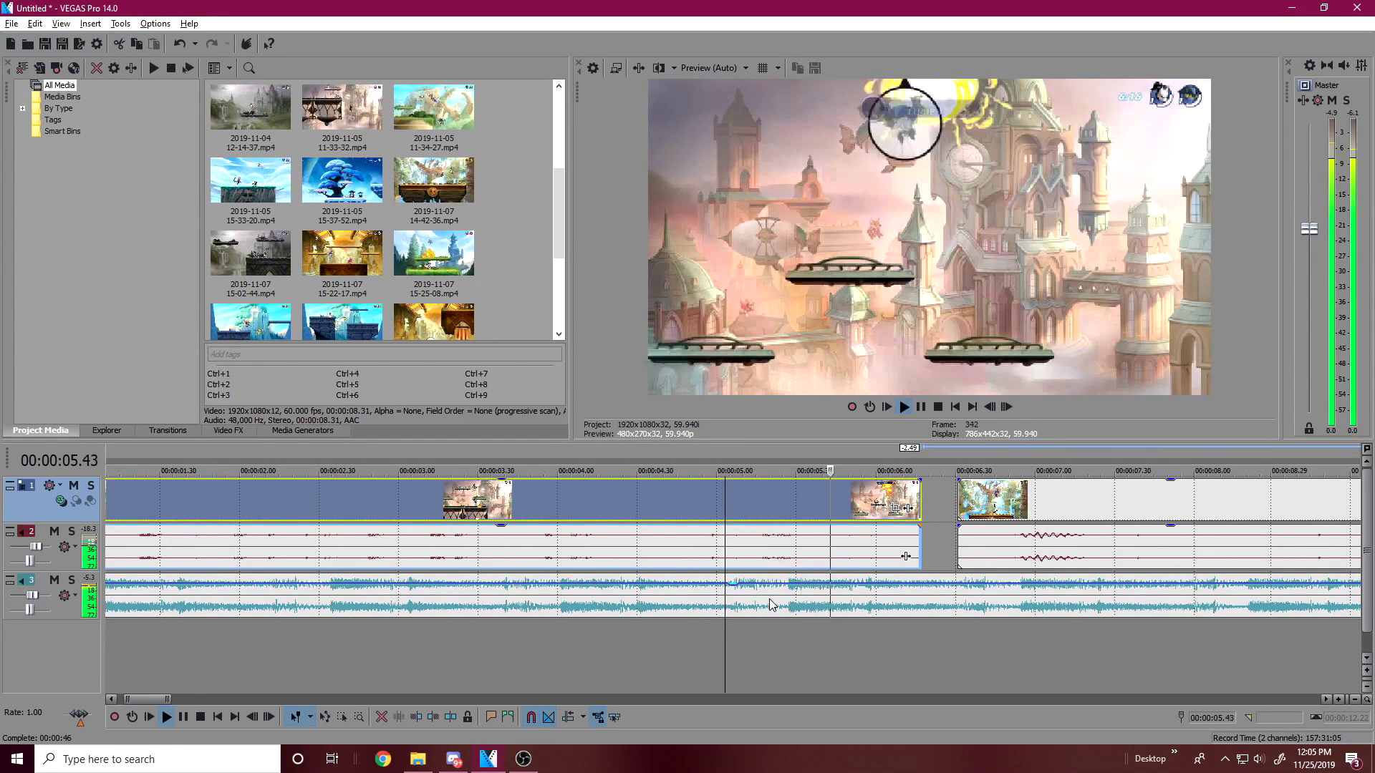
pyautogui.press('space')
pyautogui.press('space')
pyautogui.press('space')
pyautogui.press('space')
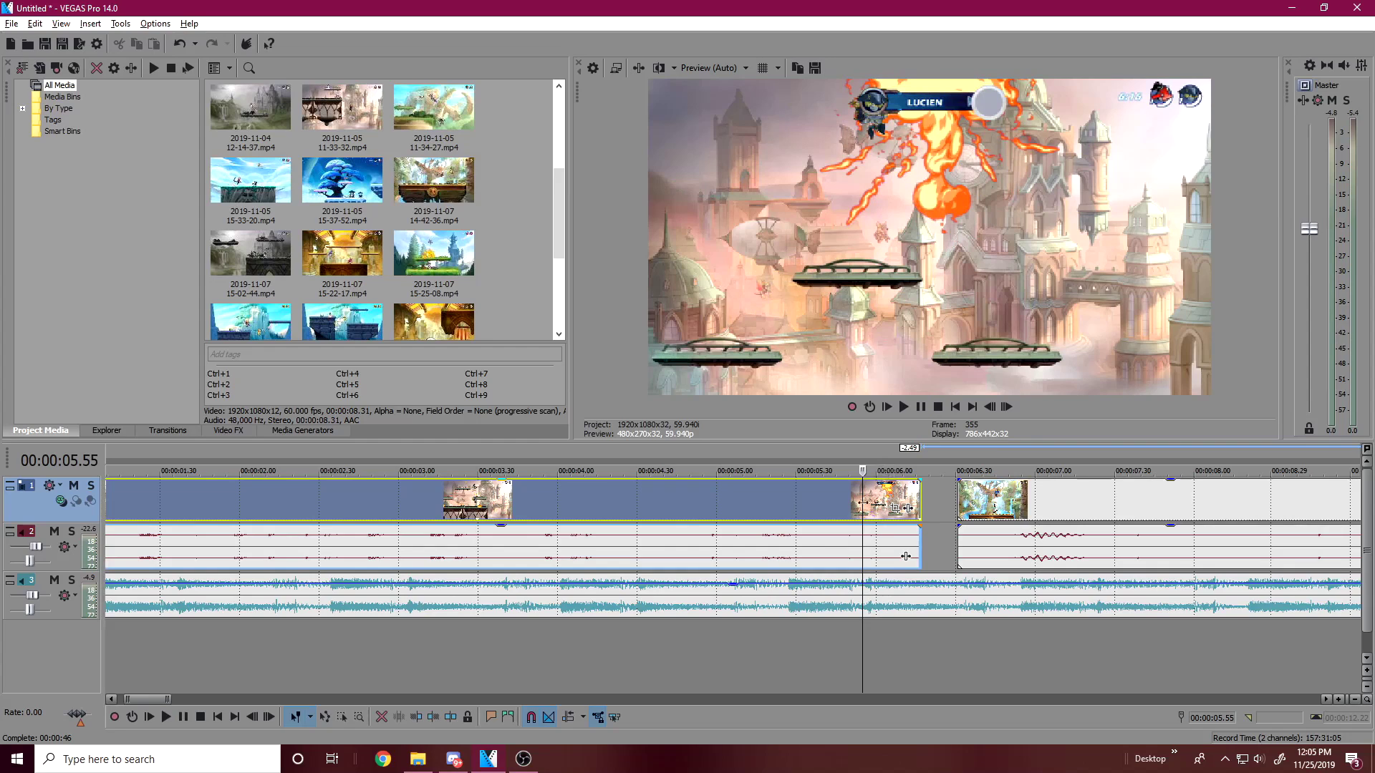
pyautogui.click(787, 540)
pyautogui.click(763, 592)
pyautogui.press('space')
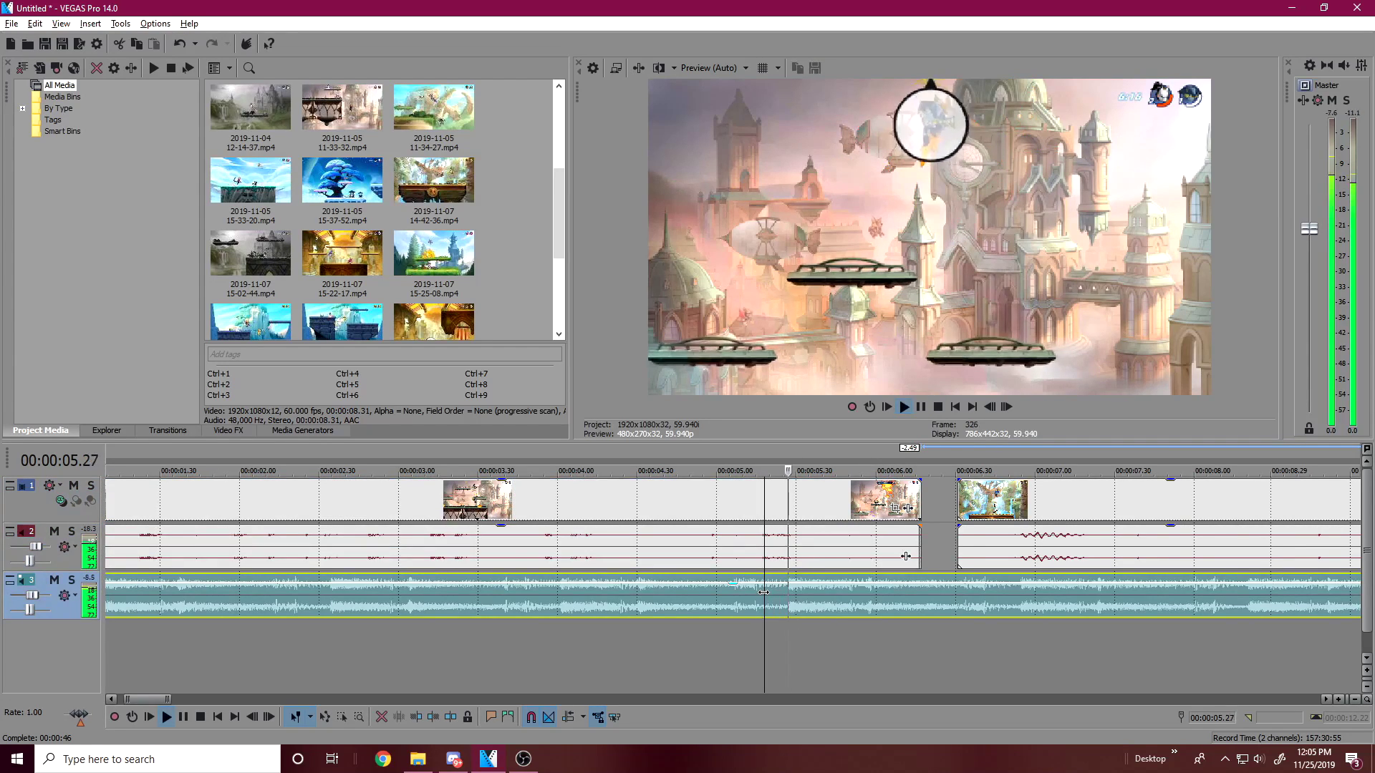
pyautogui.click(845, 602)
pyautogui.press('space')
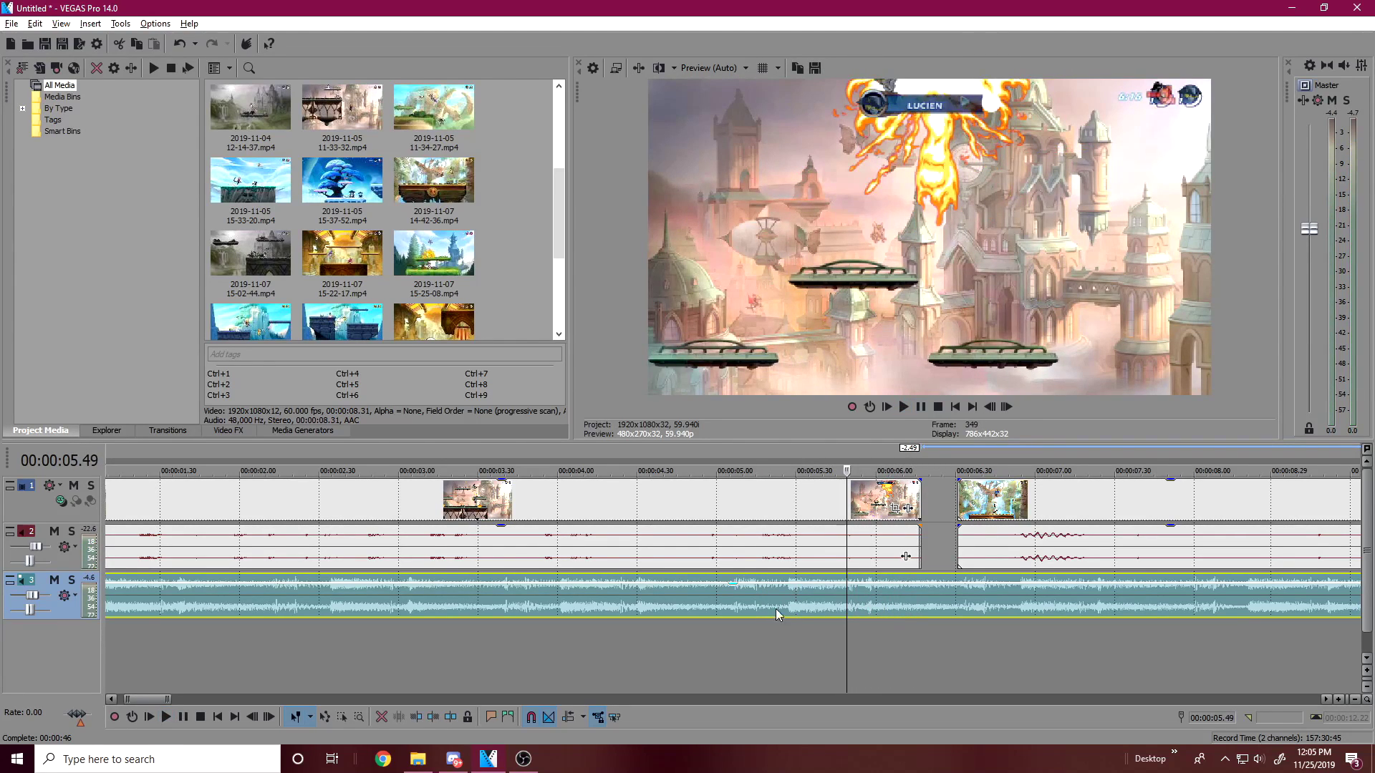
# Shift the first clip about 0.15 seconds later and recheck the frames around its knockout
pyautogui.moveTo(801, 501); pyautogui.dragTo(823, 501)
pyautogui.click(723, 492)
pyautogui.press('space')
pyautogui.press('space')
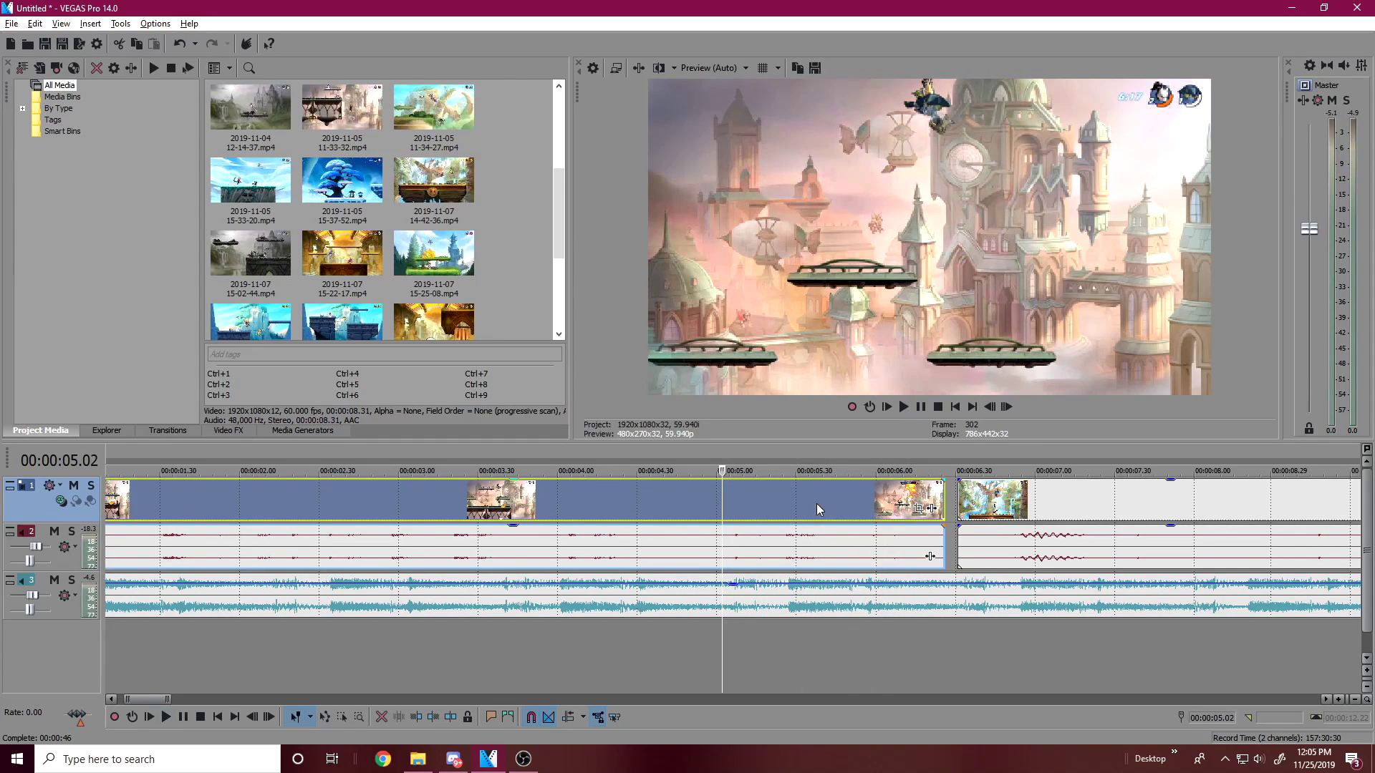
pyautogui.click(708, 507)
pyautogui.click(728, 499)
pyautogui.click(759, 503)
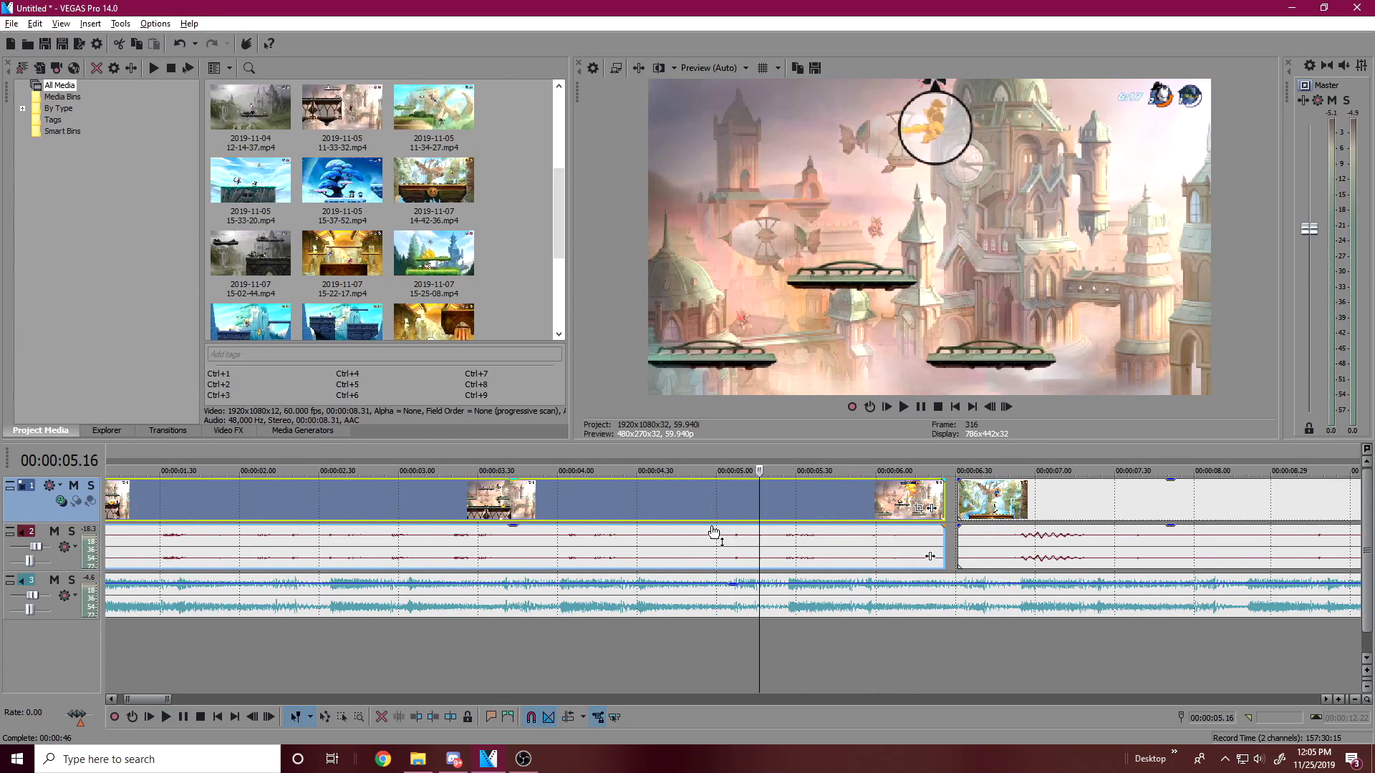
# Extend the first clip's end to overlap the second clip in a short crossfade, and its start back to the timeline's beginning
pyautogui.scroll(-1, 666, 544)
pyautogui.click(610, 545)
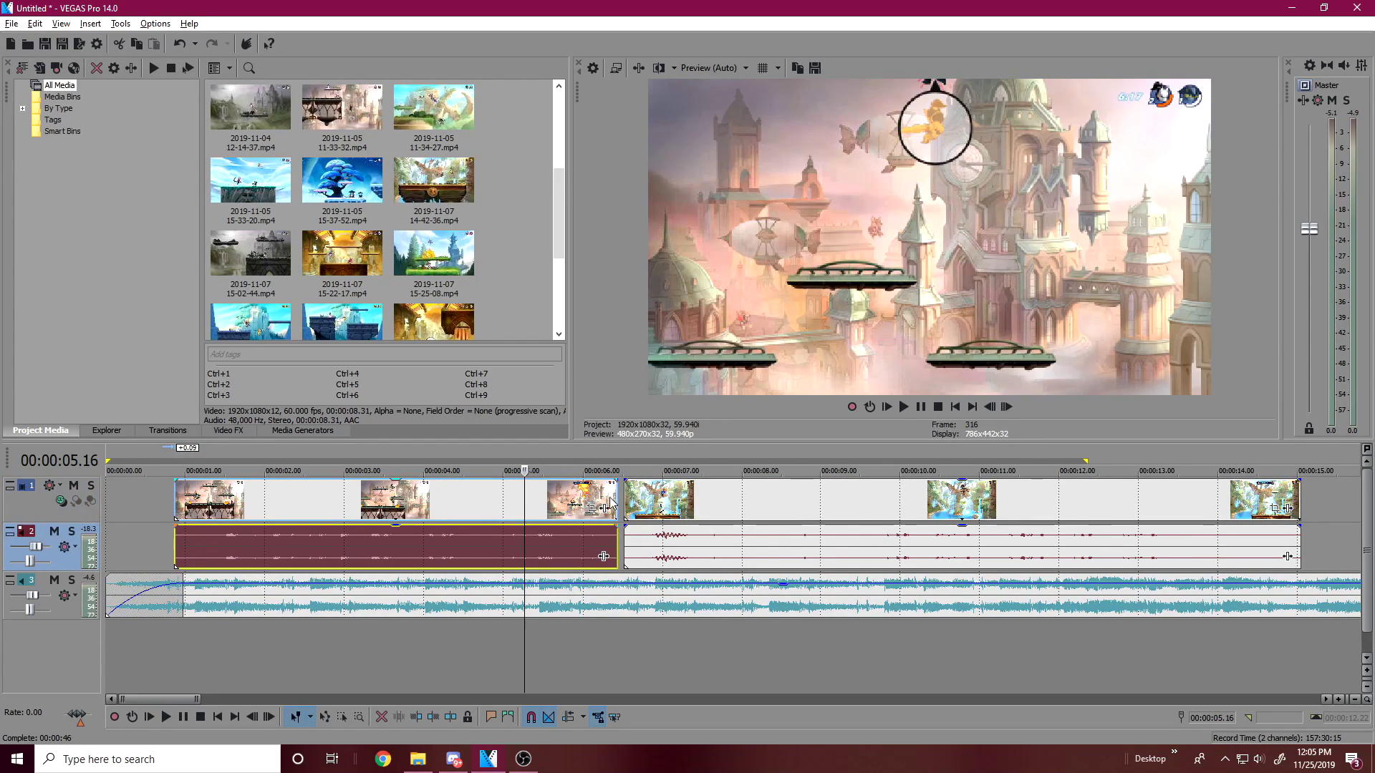
pyautogui.moveTo(617, 500); pyautogui.dragTo(636, 500)
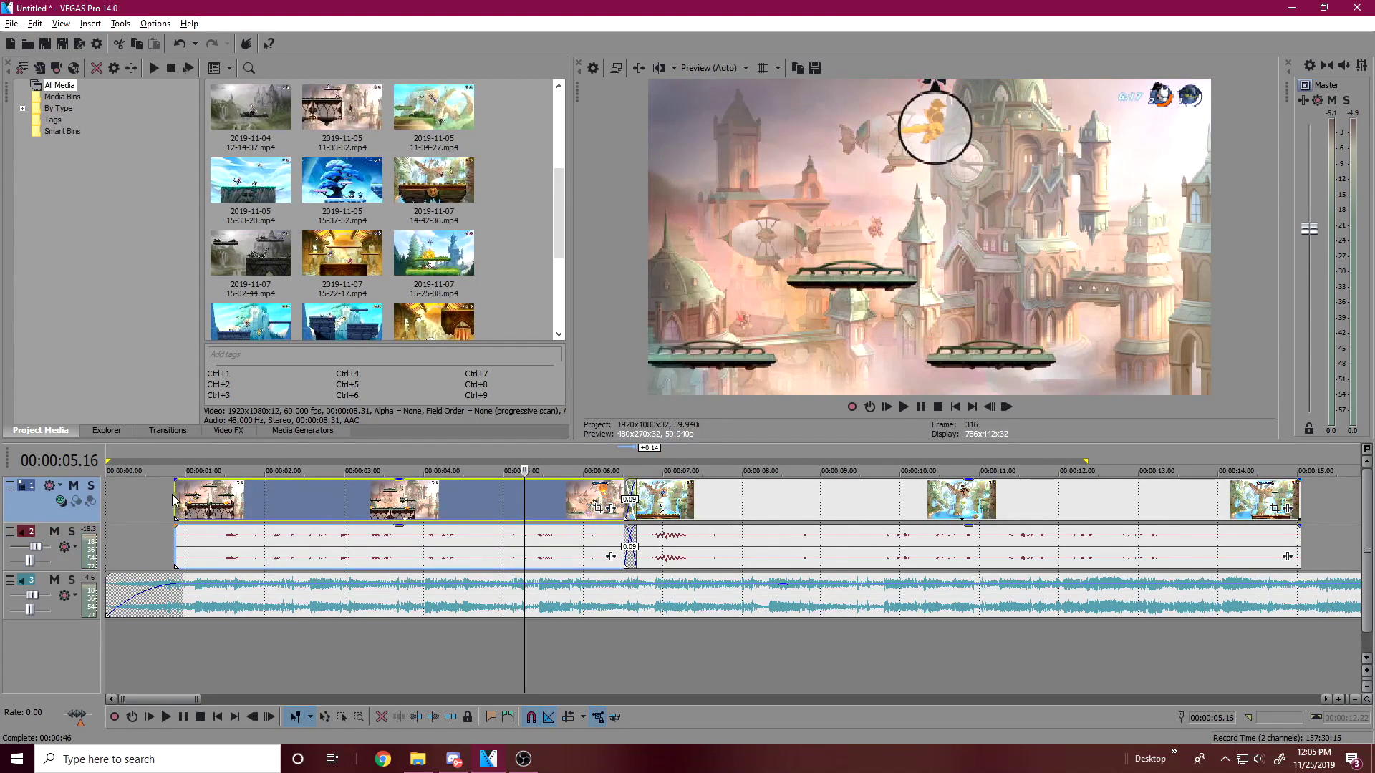
pyautogui.moveTo(173, 500); pyautogui.dragTo(95, 491)
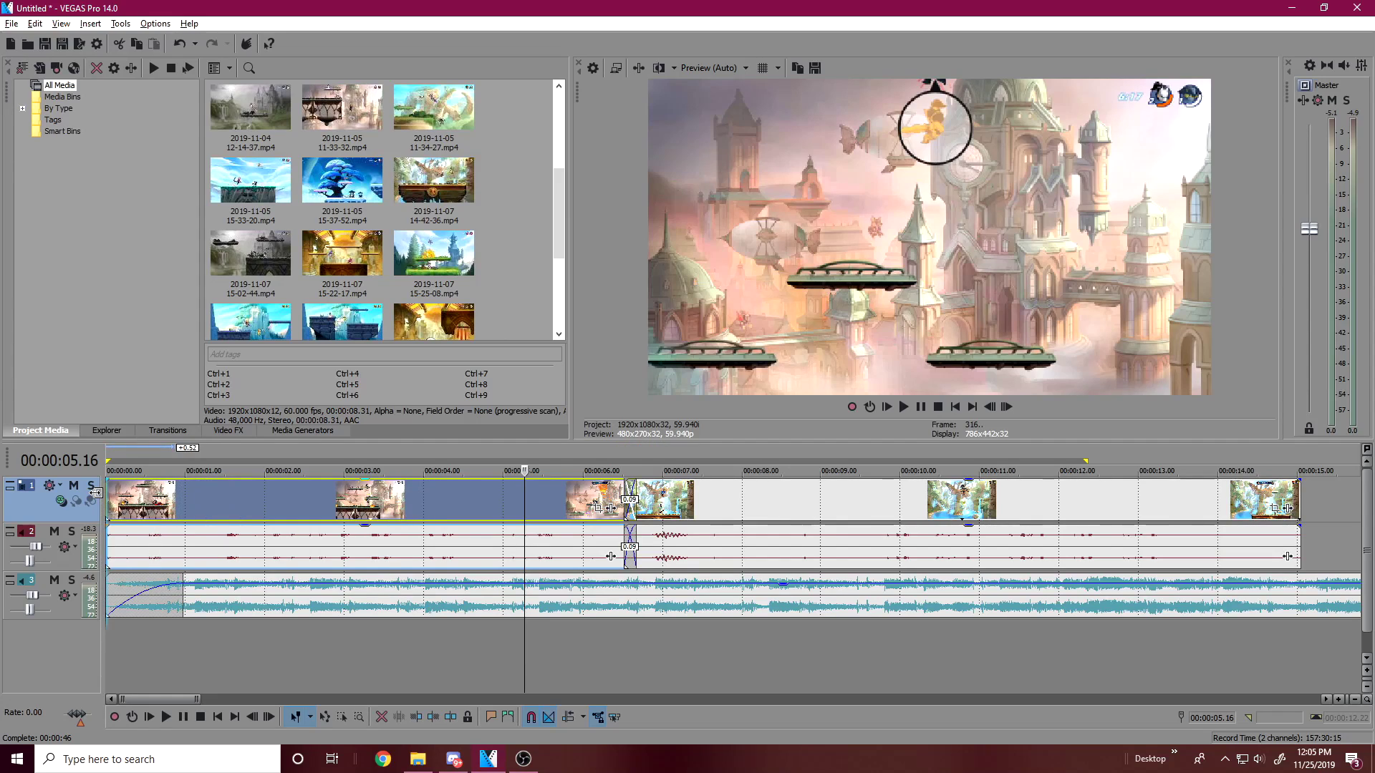
# Add a fade-in of 00:00:00.31 to the first clip's video and preview it from the start through the knockout
pyautogui.click(111, 501)
pyautogui.moveTo(105, 479); pyautogui.dragTo(145, 484)
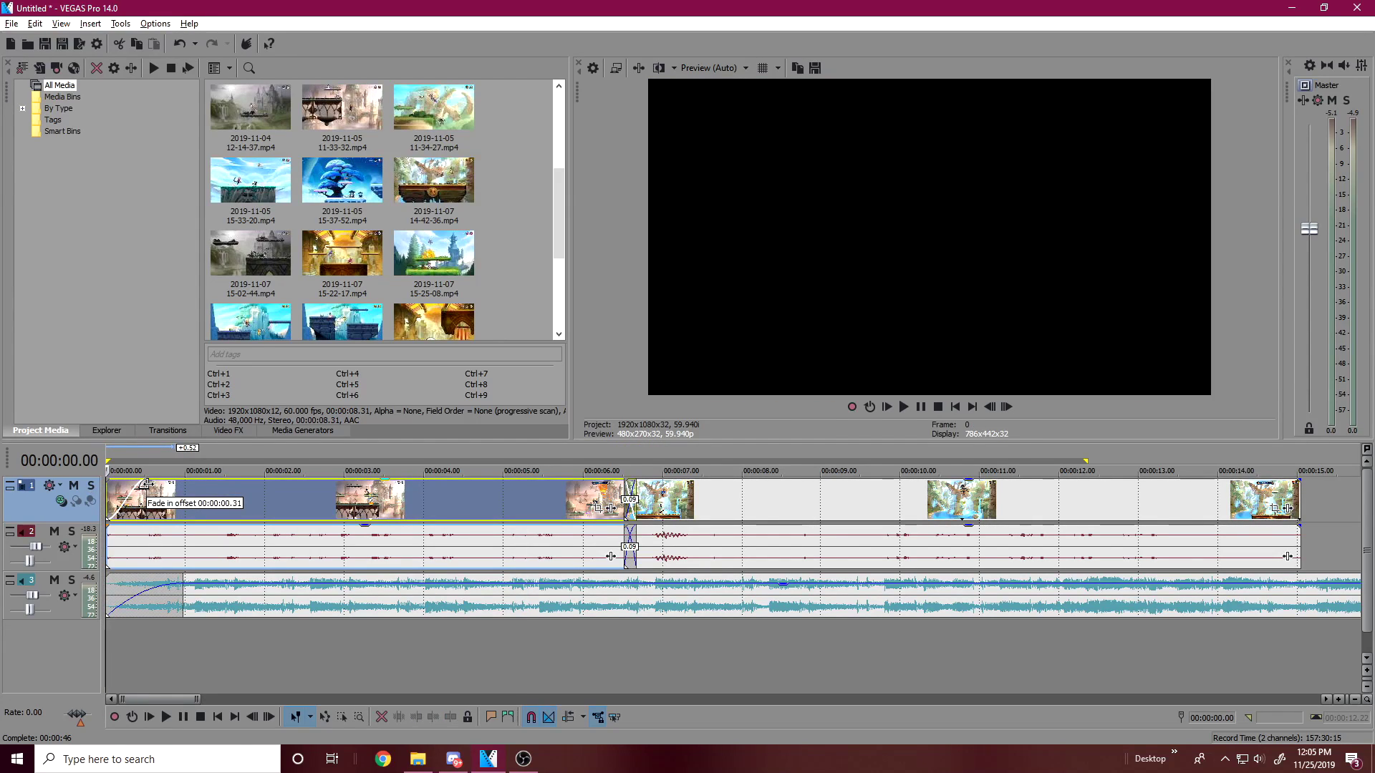
pyautogui.click(176, 500)
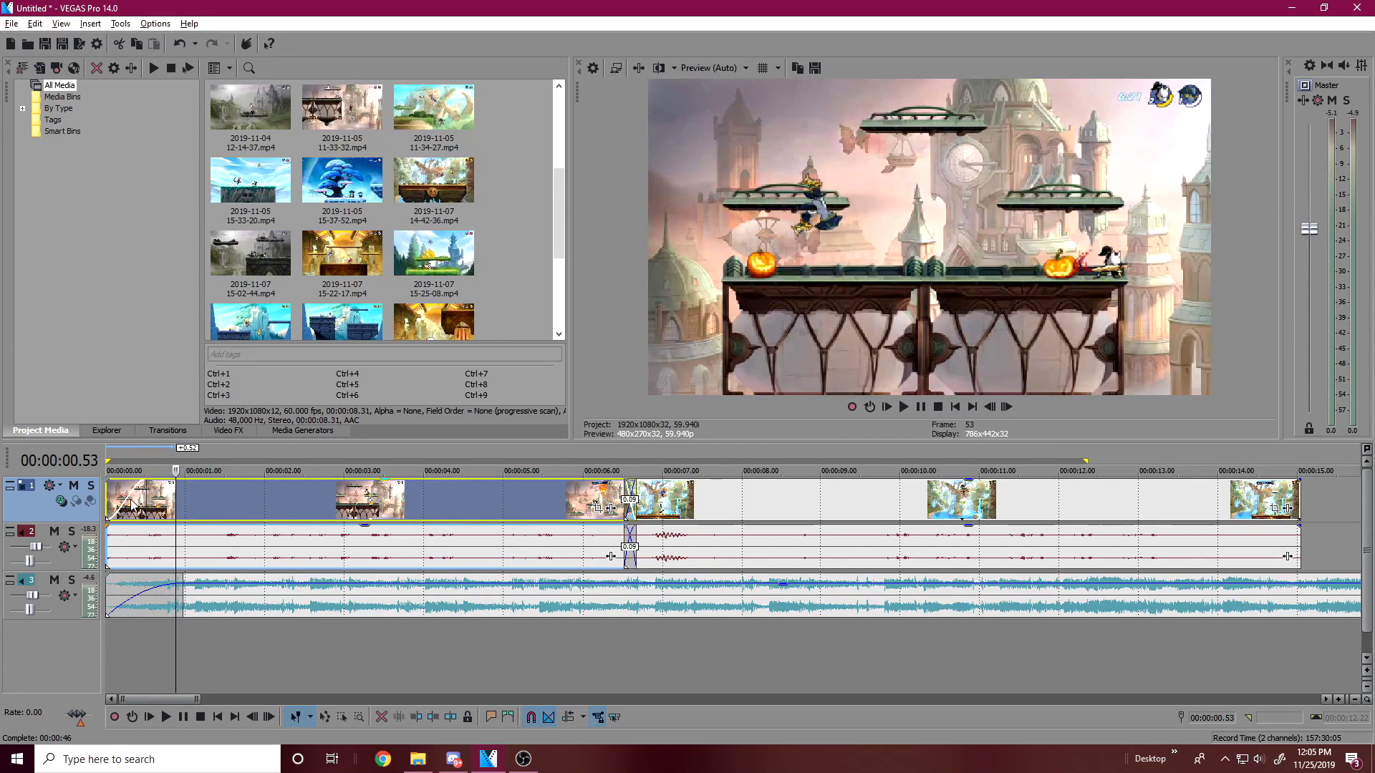
pyautogui.click(130, 504)
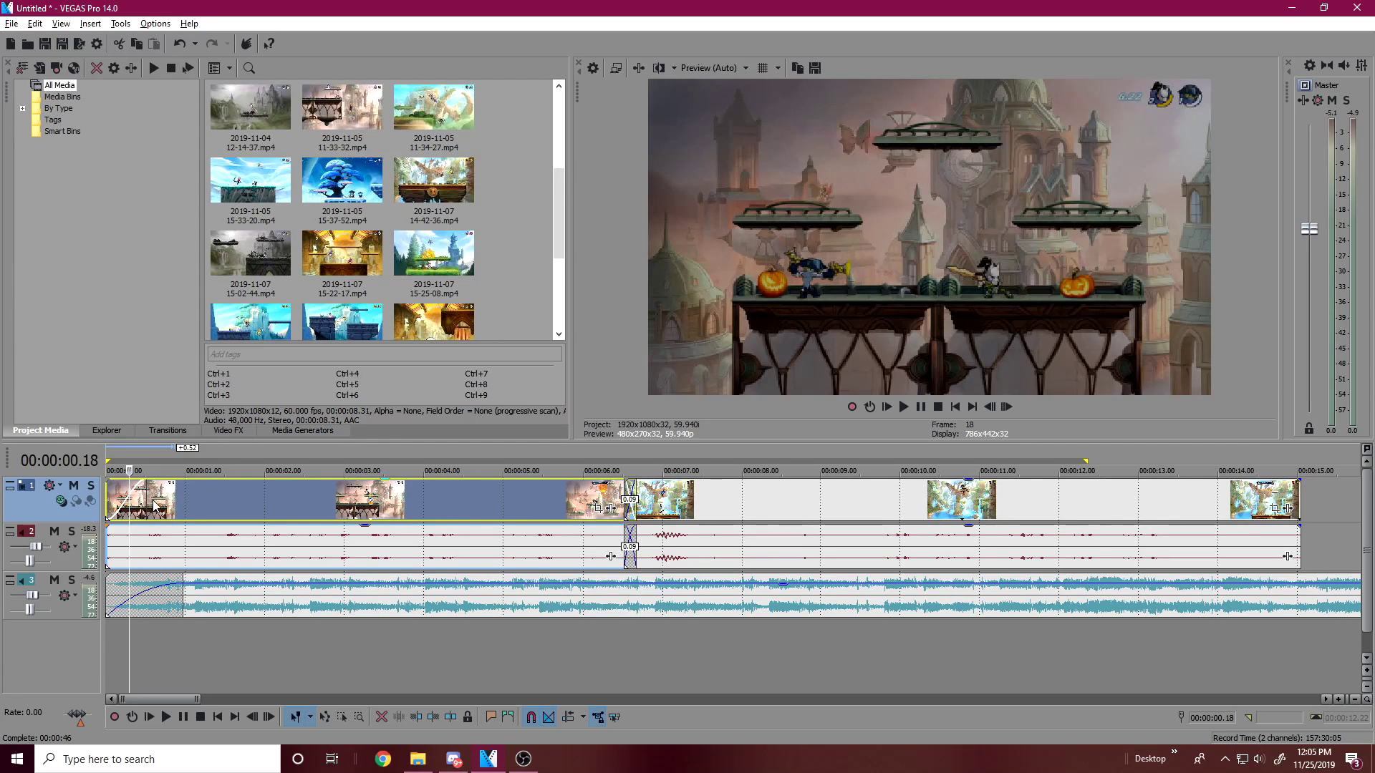
pyautogui.click(155, 505)
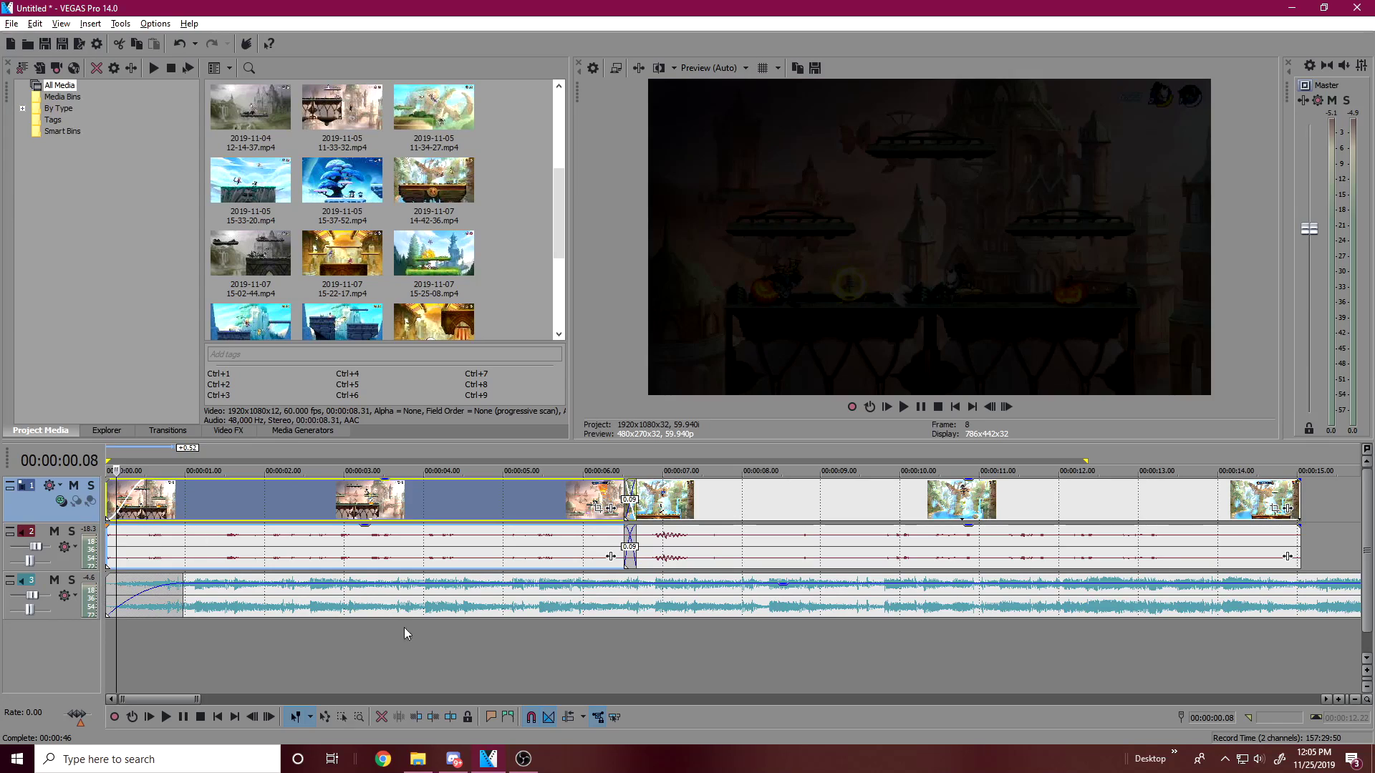
pyautogui.press('space')
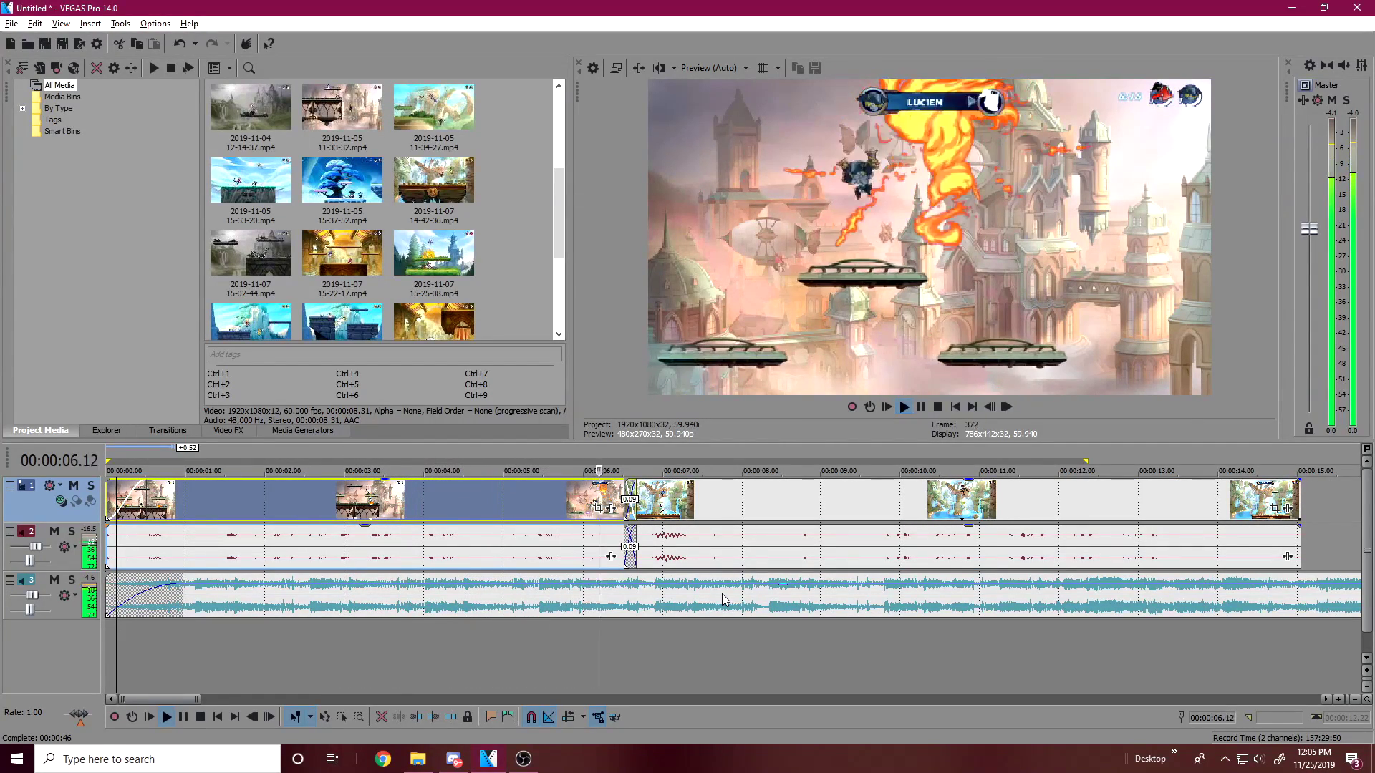
# Shift the first clip about 0.1 seconds later and play it through the knockout against the song
pyautogui.click(540, 492)
pyautogui.scroll(2, 637, 512)
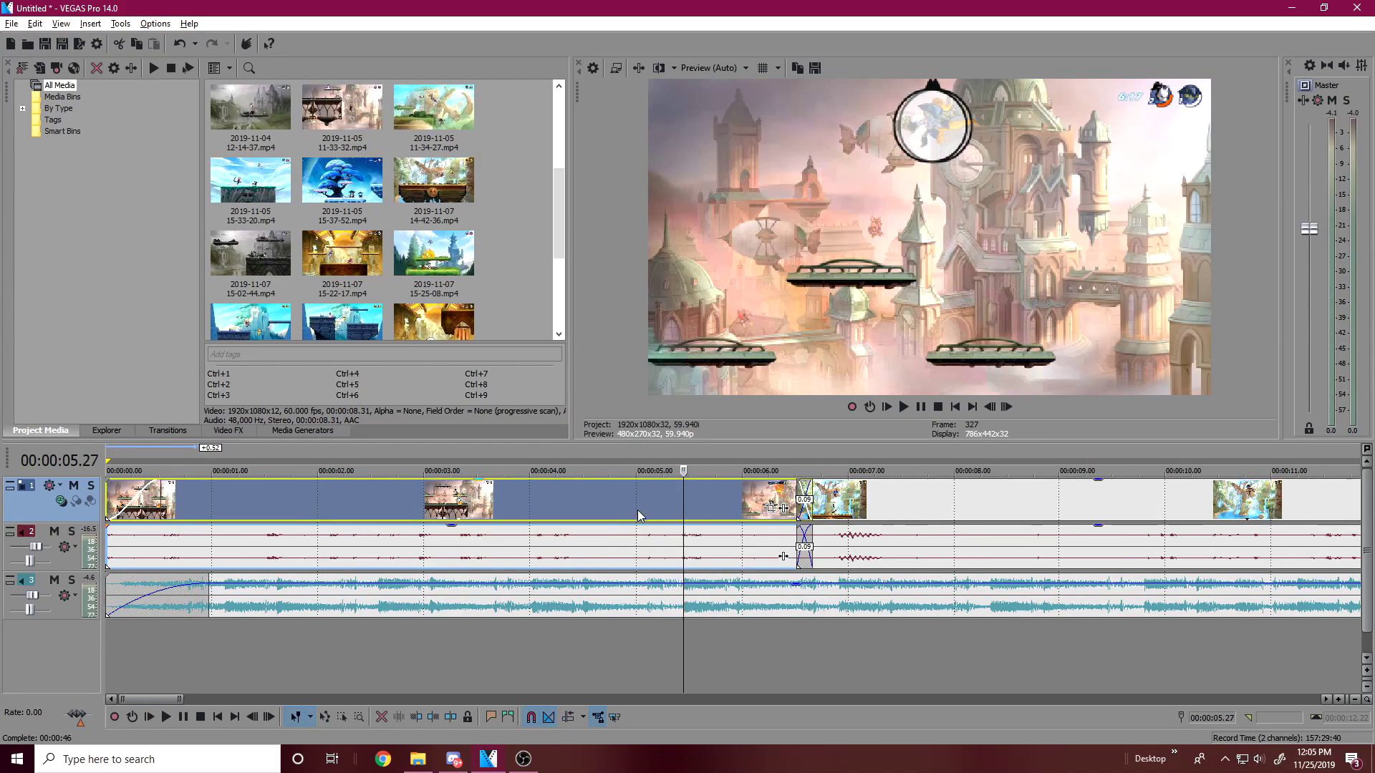
pyautogui.click(230, 506)
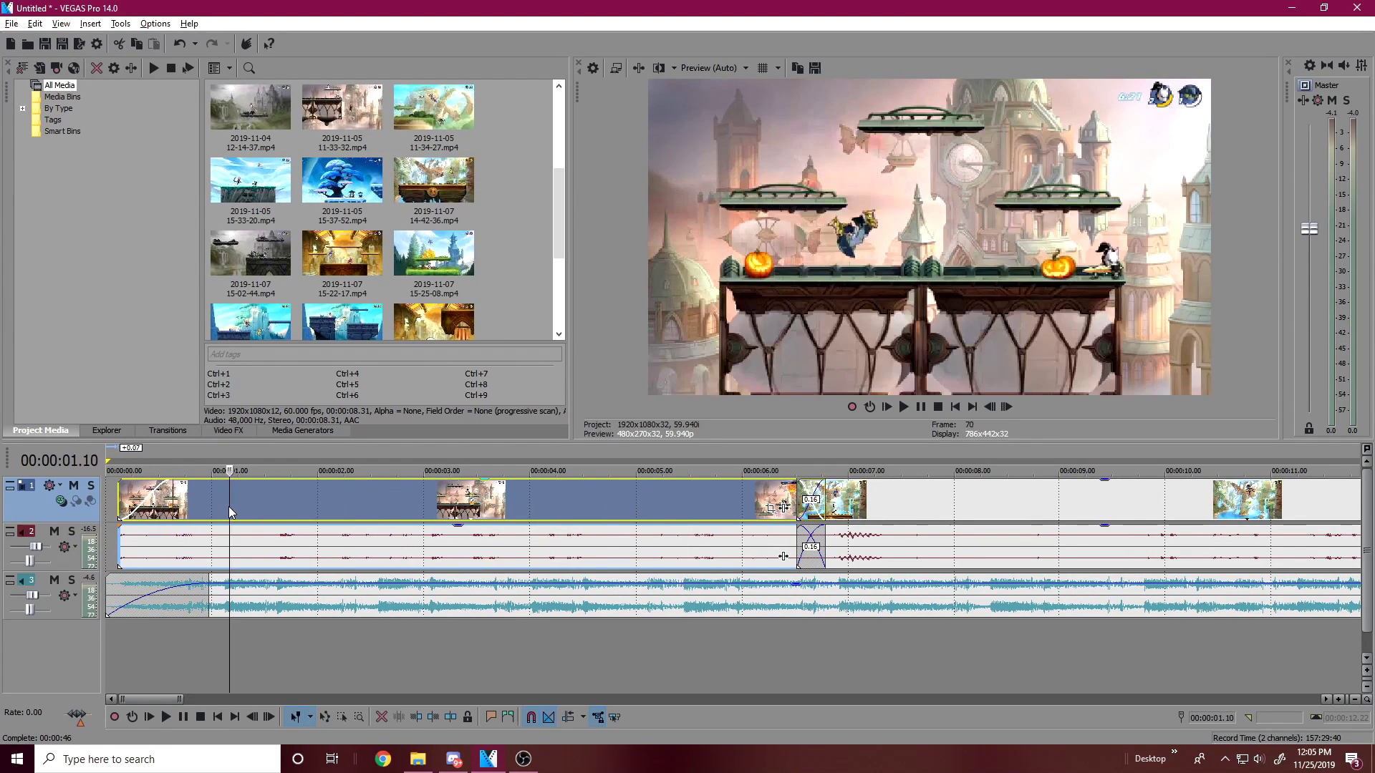
pyautogui.click(259, 499)
pyautogui.scroll(2, 280, 509)
pyautogui.press('space')
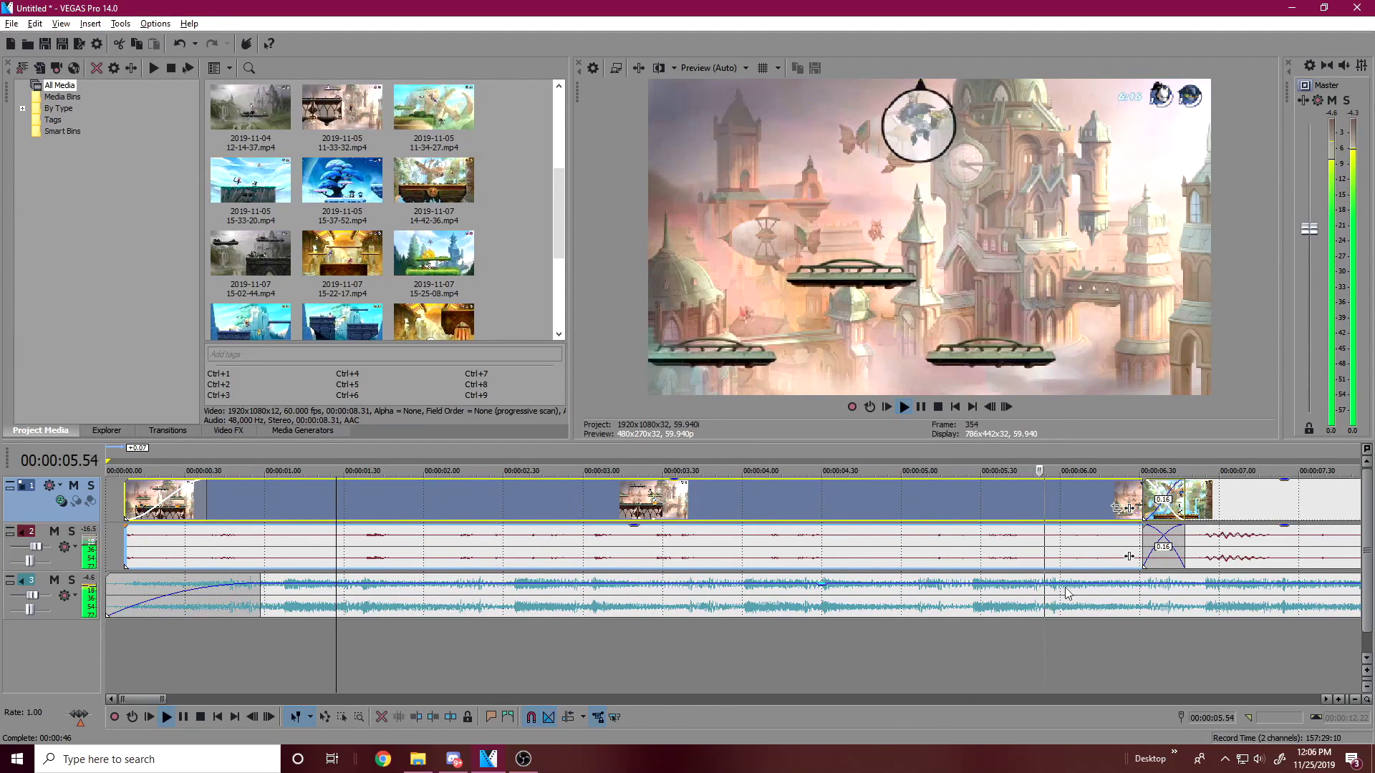
pyautogui.press('space')
# Extend the first clip's start back to the beginning of the timeline, closing the small gap before it
pyautogui.click(316, 553)
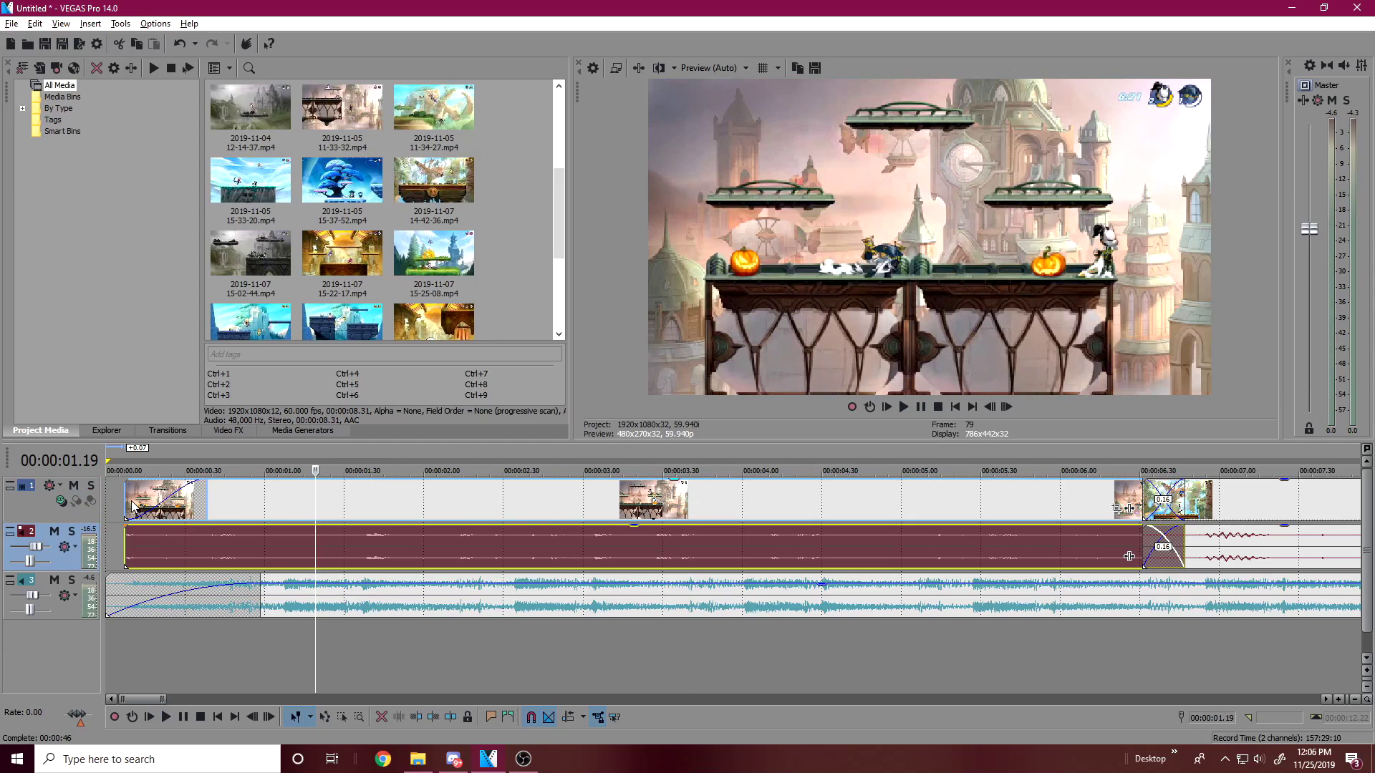
pyautogui.moveTo(125, 507); pyautogui.dragTo(108, 507)
pyautogui.scroll(-3, 482, 521)
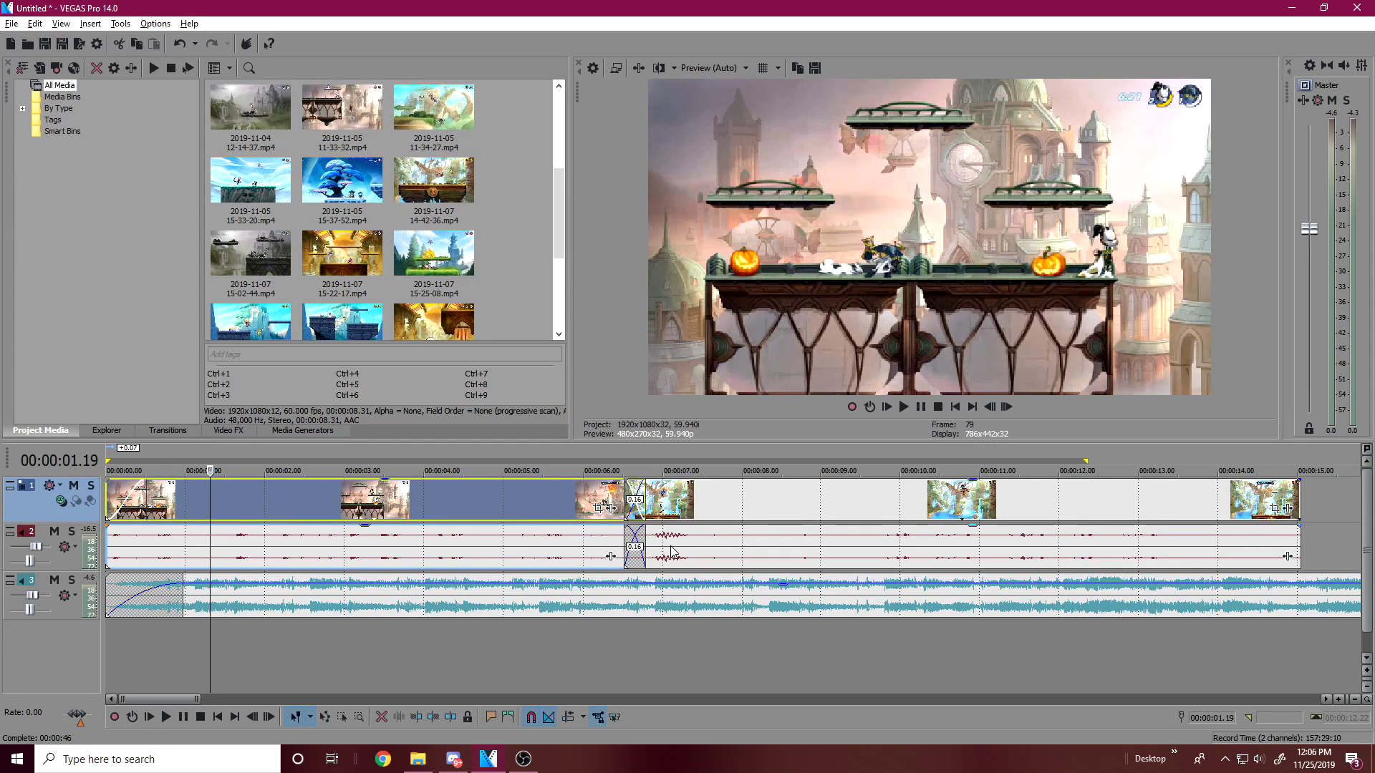
# Review the first clip's action up to the knockout, and play it from near the start to check the sync with the song
pyautogui.click(307, 514)
pyautogui.click(347, 506)
pyautogui.click(414, 503)
pyautogui.click(442, 492)
pyautogui.click(470, 497)
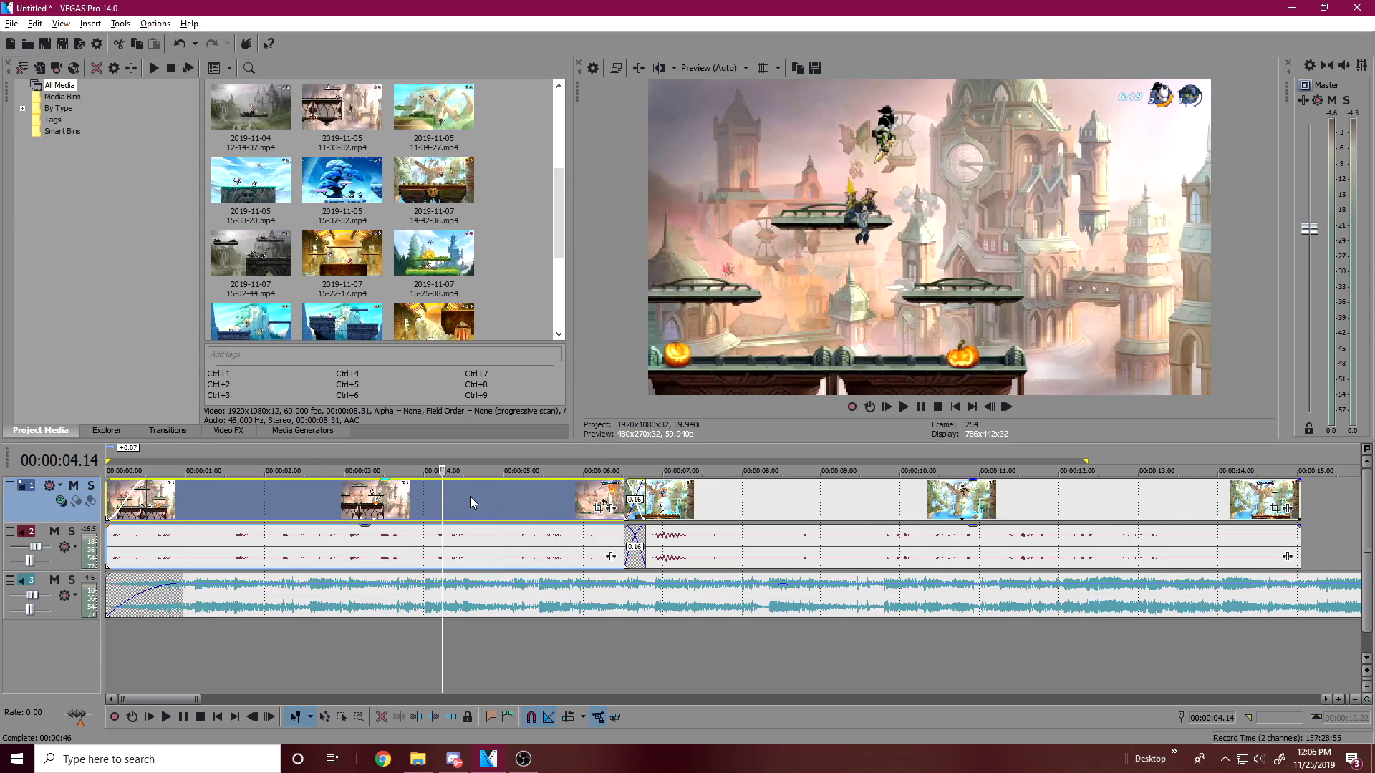
pyautogui.click(492, 494)
pyautogui.click(529, 494)
pyautogui.press('space')
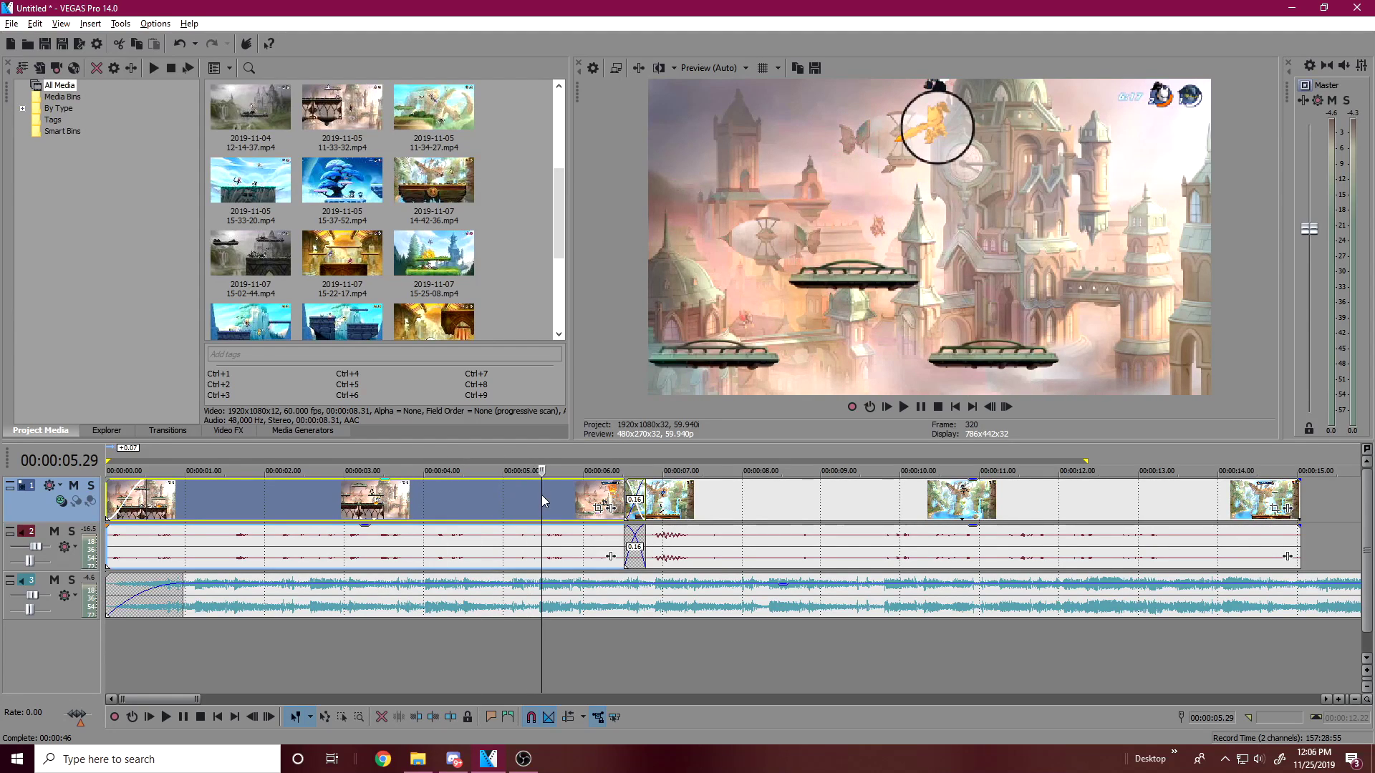
pyautogui.click(371, 503)
pyautogui.click(263, 509)
pyautogui.click(208, 508)
pyautogui.click(142, 504)
pyautogui.press('space')
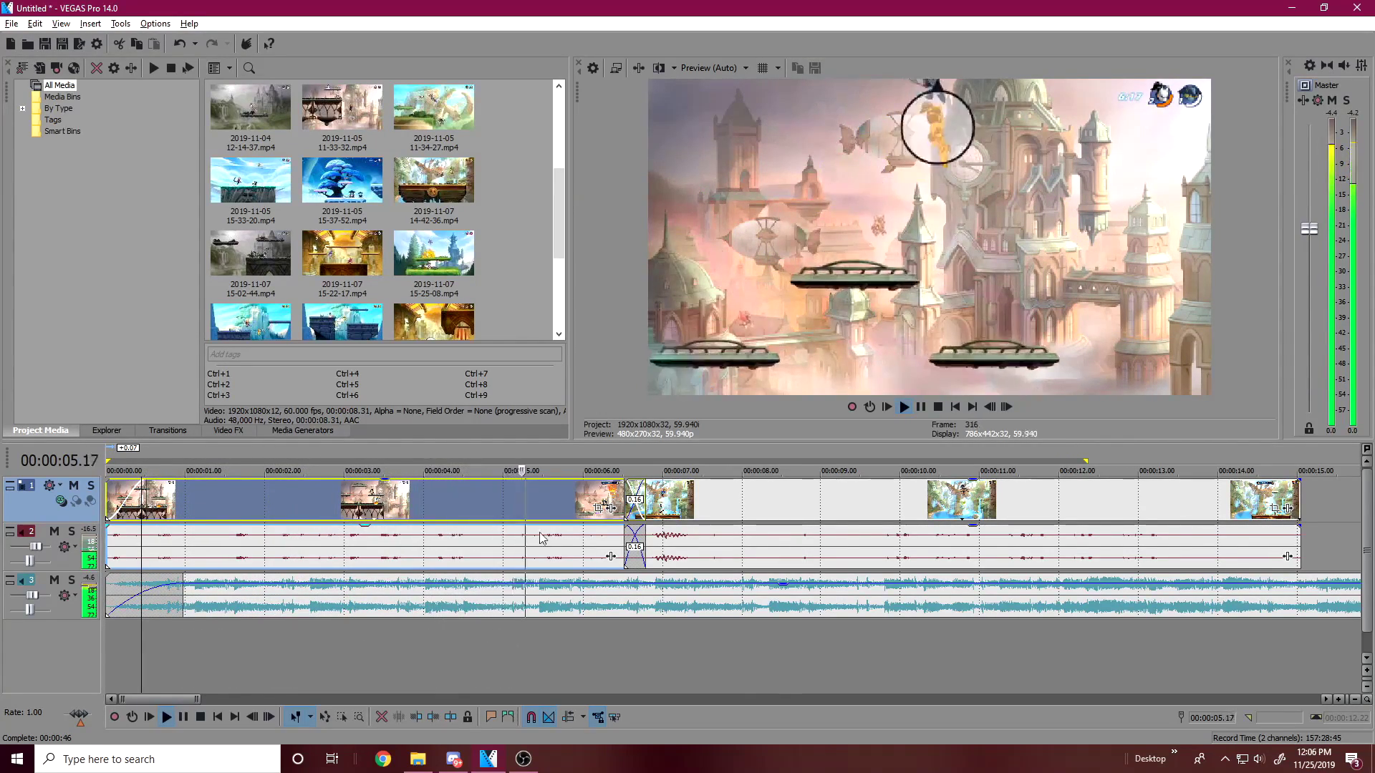
# Examine the second clip from about 7 to 12 seconds for its key hits and a suitable starting moment
pyautogui.click(687, 503)
pyautogui.press('space')
pyautogui.click(718, 504)
pyautogui.click(777, 503)
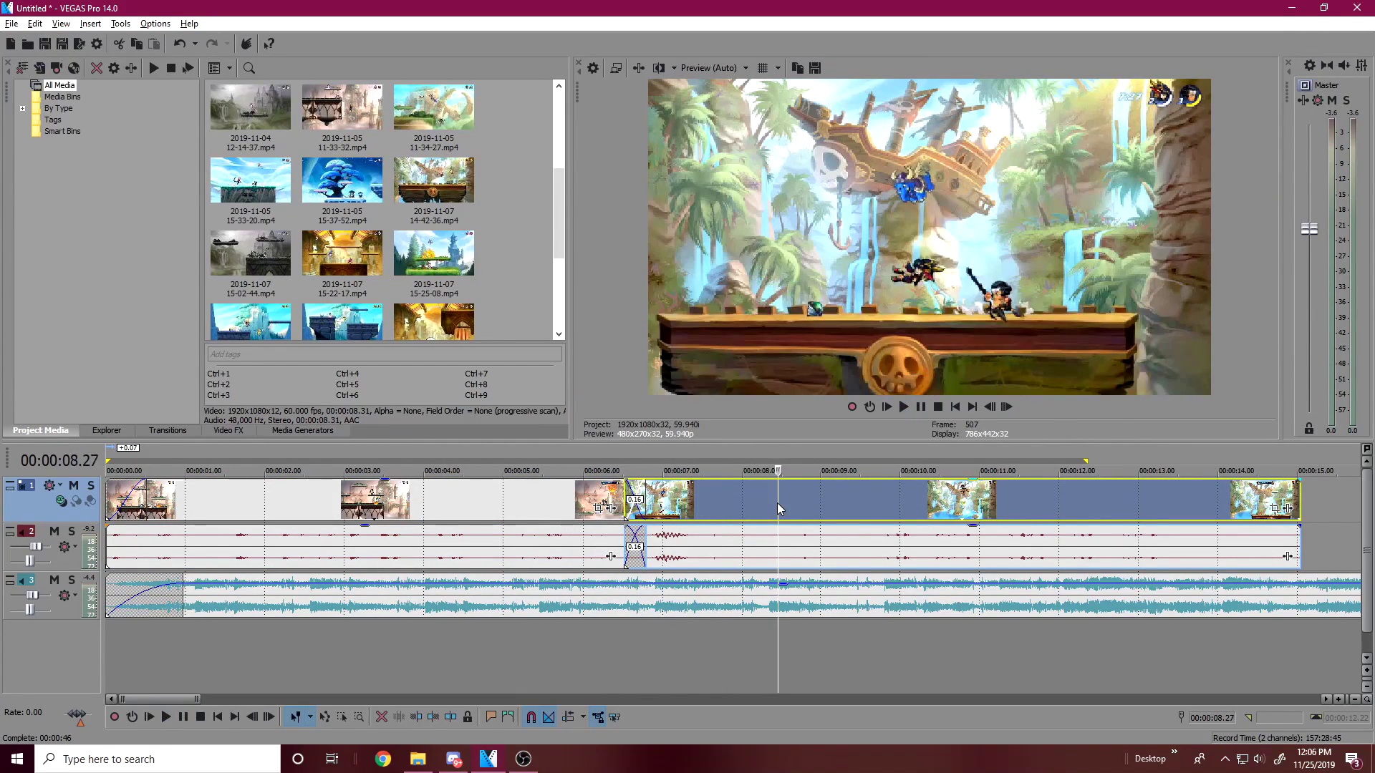
pyautogui.click(825, 501)
pyautogui.click(895, 498)
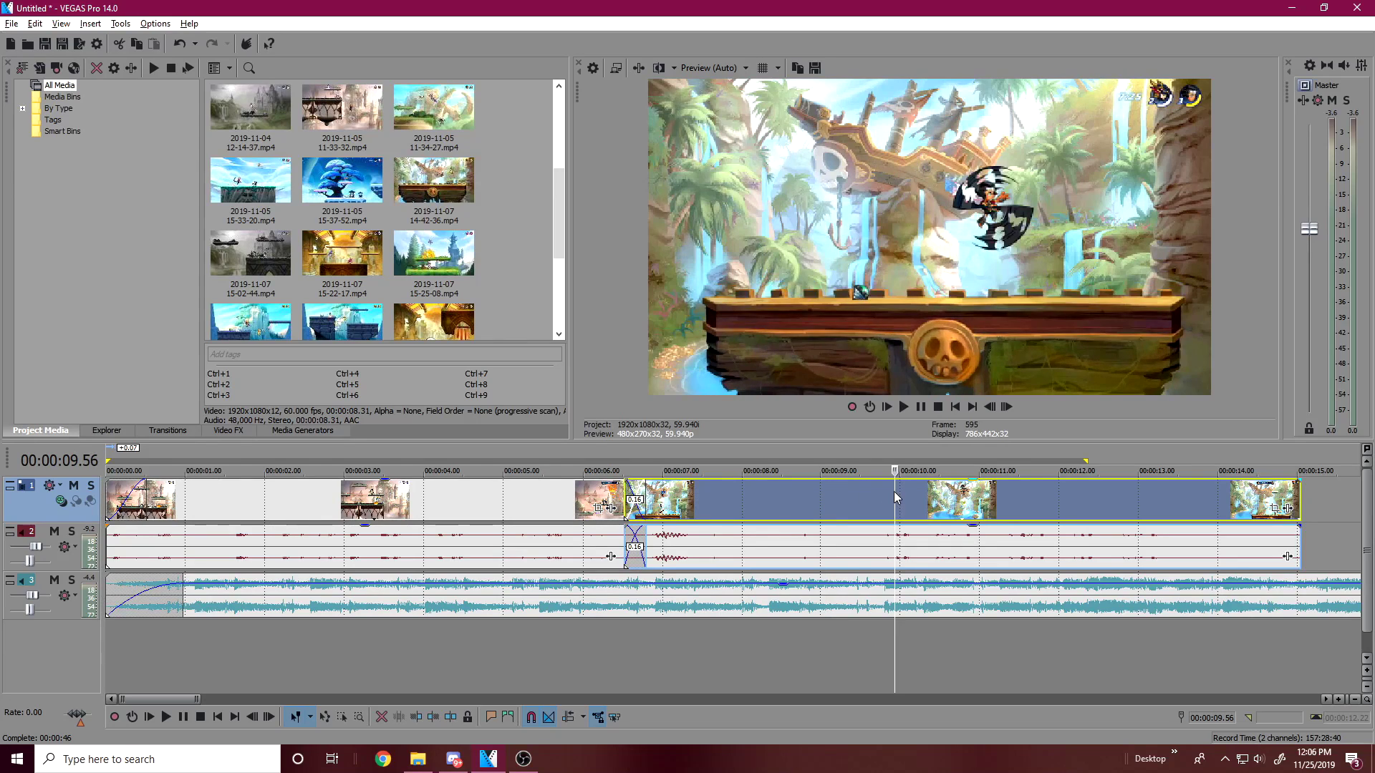
pyautogui.click(832, 590)
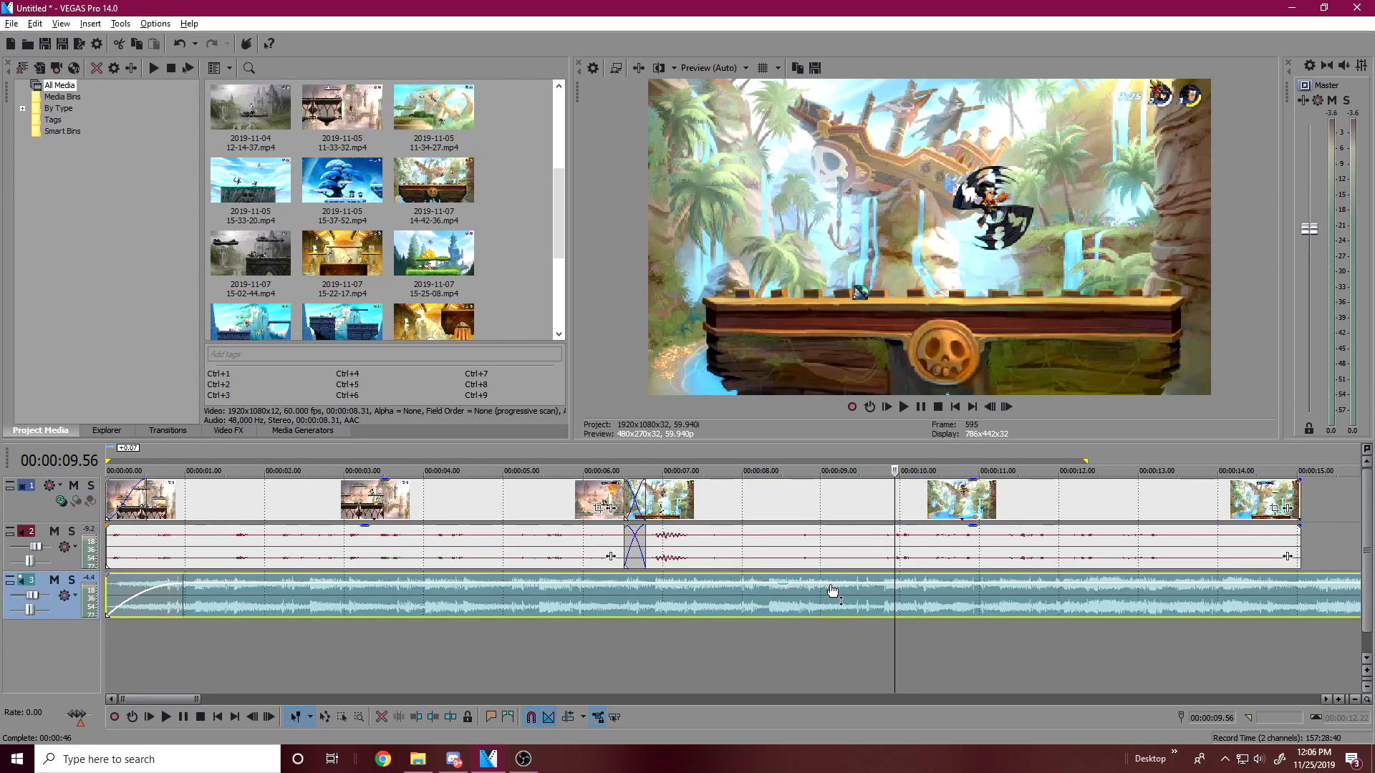
pyautogui.click(926, 516)
pyautogui.click(997, 516)
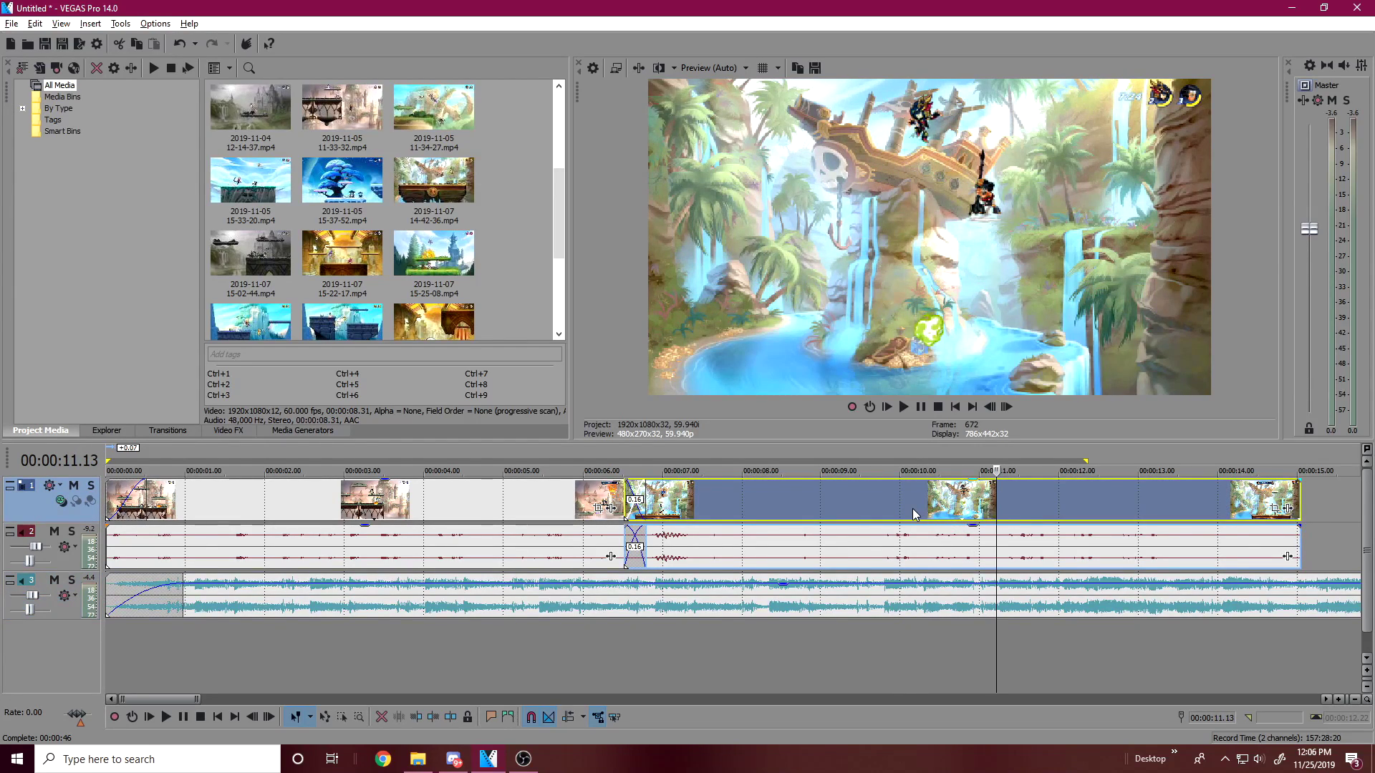
pyautogui.click(959, 515)
pyautogui.click(996, 514)
pyautogui.click(1023, 506)
pyautogui.click(1036, 502)
pyautogui.click(1046, 500)
pyautogui.click(1058, 499)
pyautogui.click(1073, 500)
pyautogui.click(1061, 504)
pyautogui.click(1084, 504)
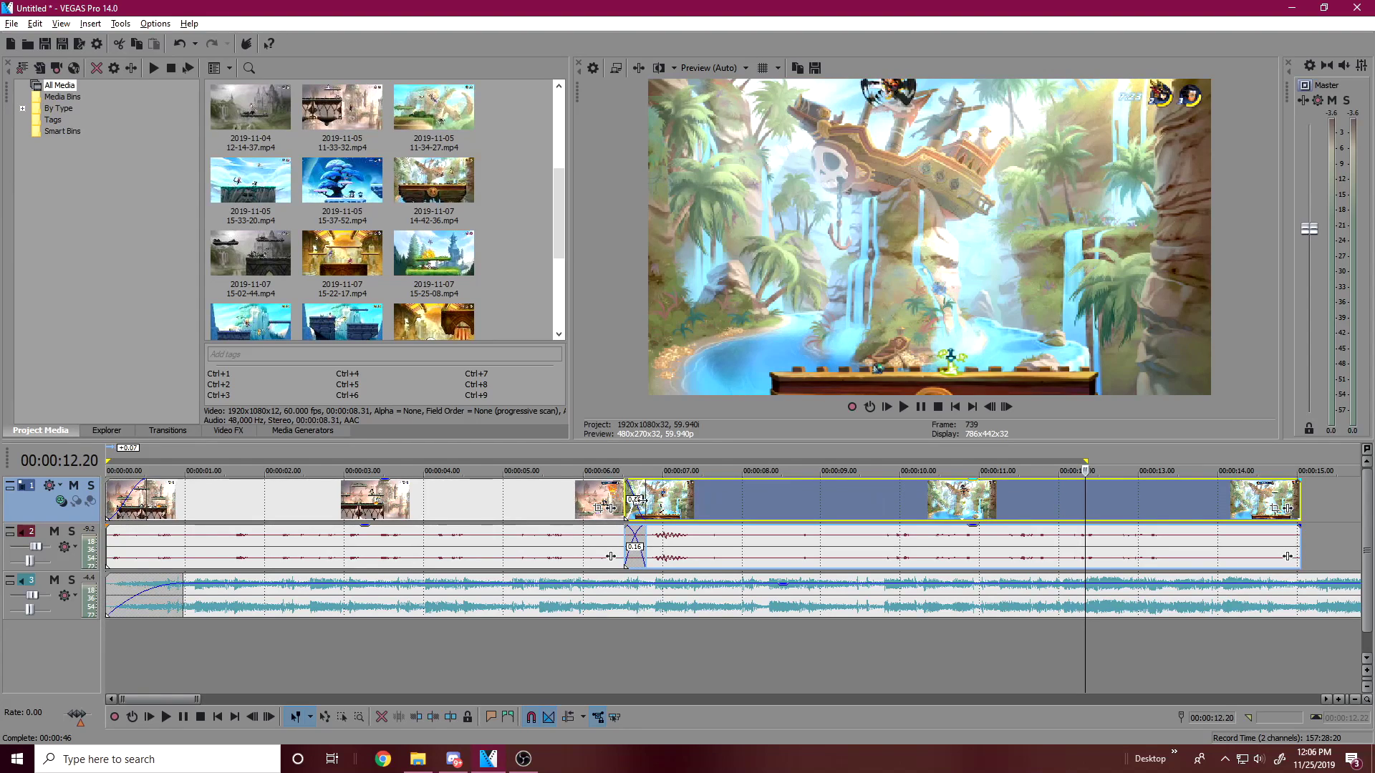
# Trim about 0.8 seconds off the second clip's start, check its hits against the song, and move it earlier to overlap the first clip
pyautogui.moveTo(627, 504); pyautogui.dragTo(693, 499)
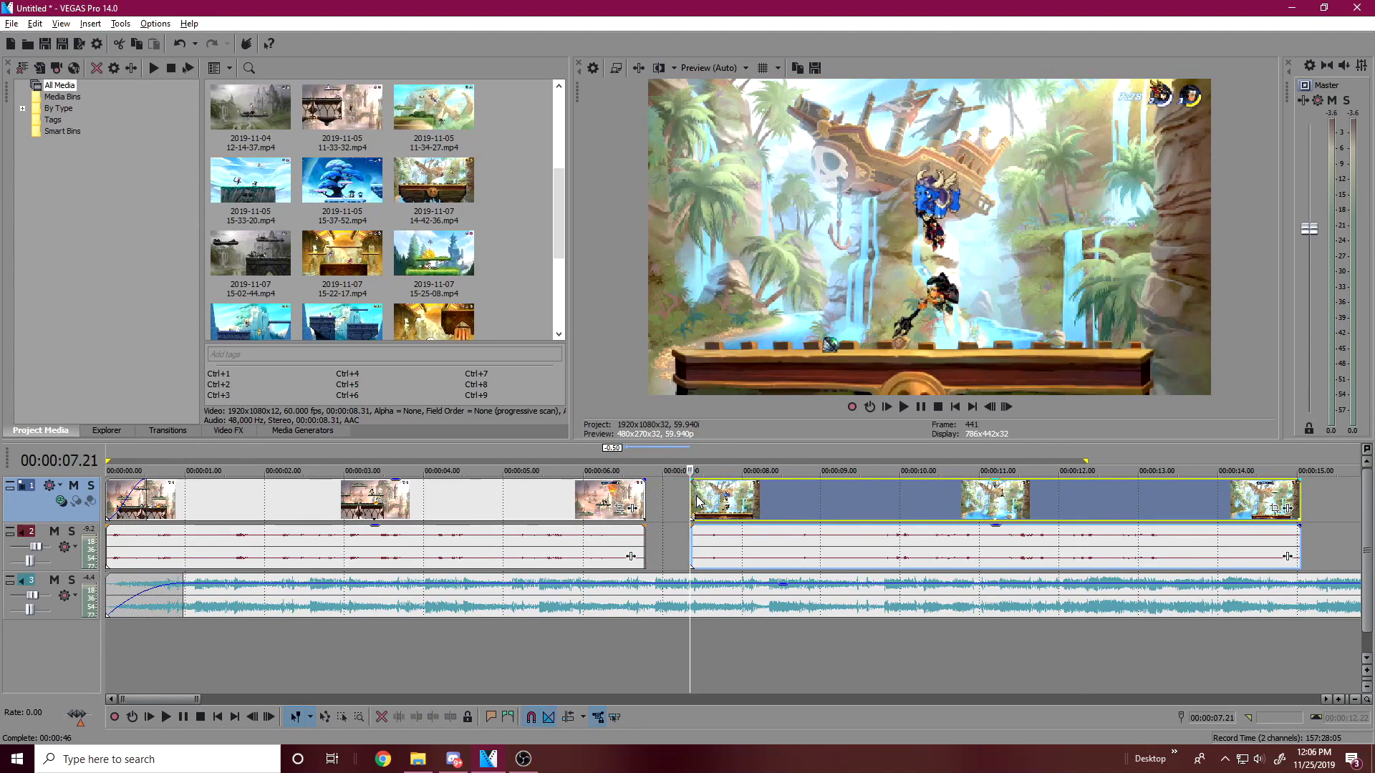
pyautogui.click(890, 498)
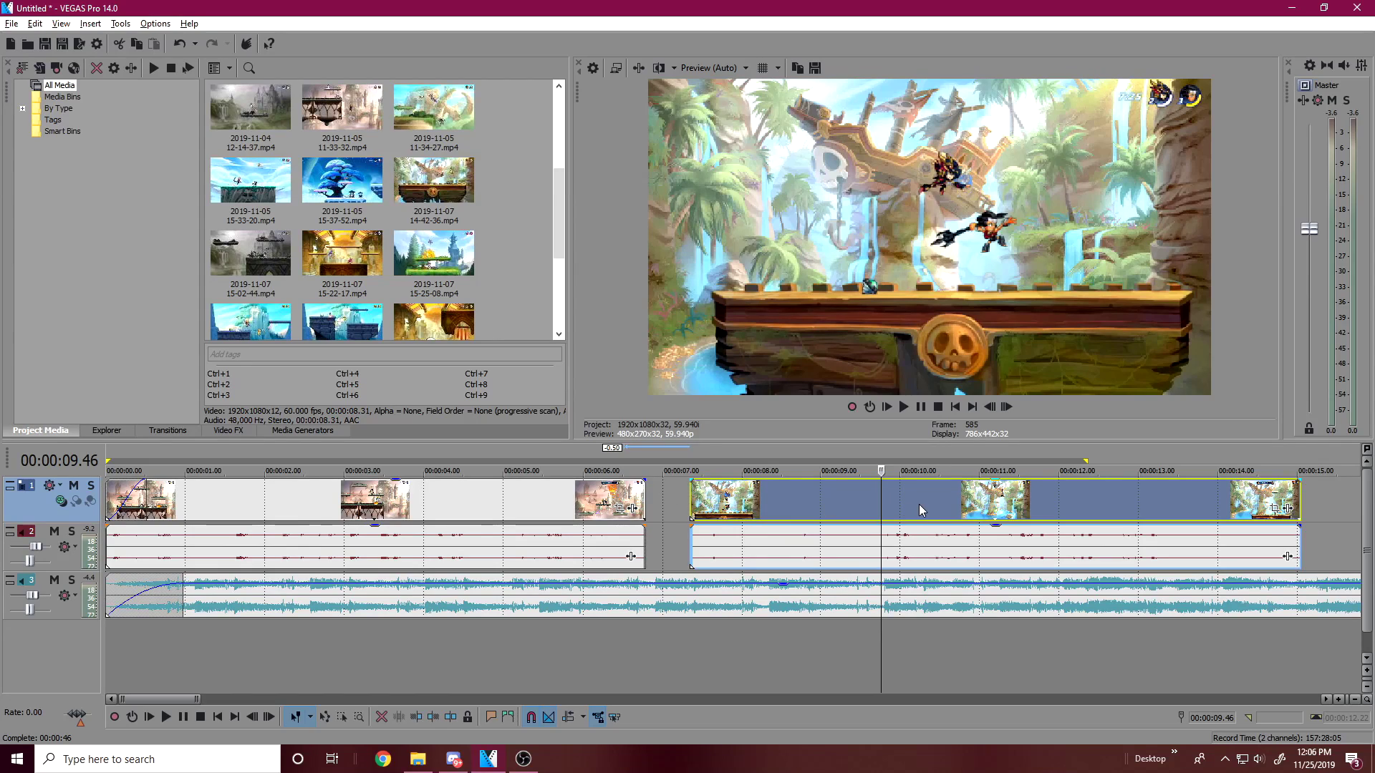
pyautogui.press('space')
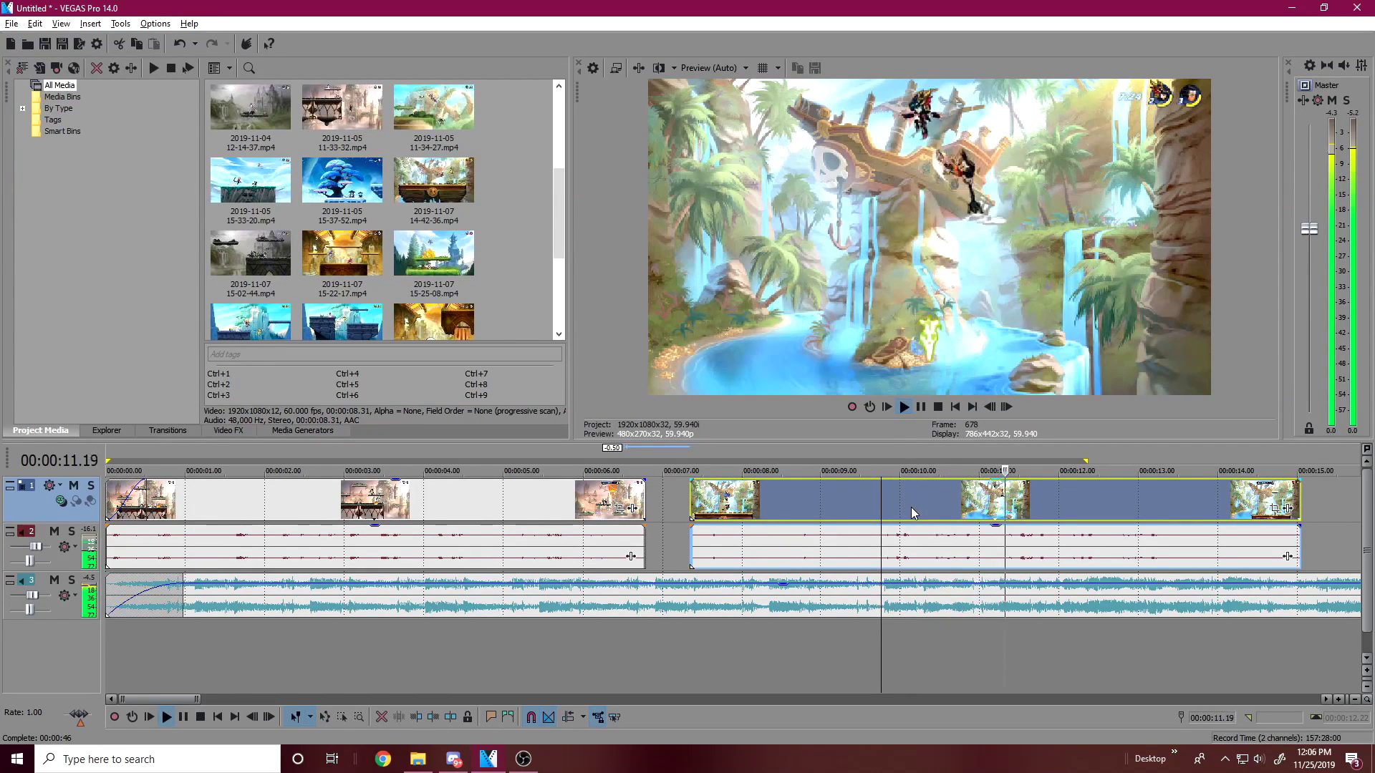
pyautogui.press('space')
pyautogui.moveTo(993, 510); pyautogui.dragTo(932, 517)
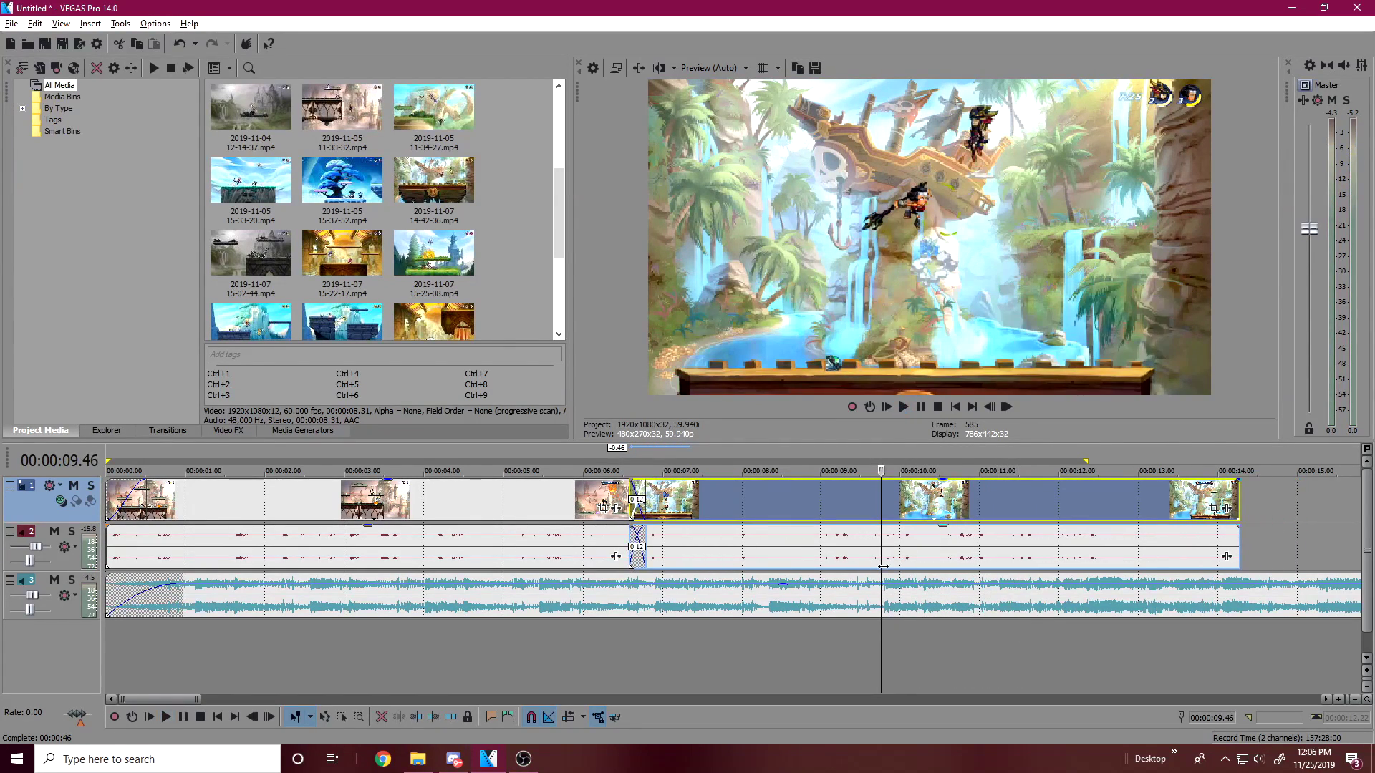
# Play the background song from about 9.6 to 10.7 seconds to find the beat for the second clip's knockout
pyautogui.click(850, 599)
pyautogui.click(879, 597)
pyautogui.click(871, 596)
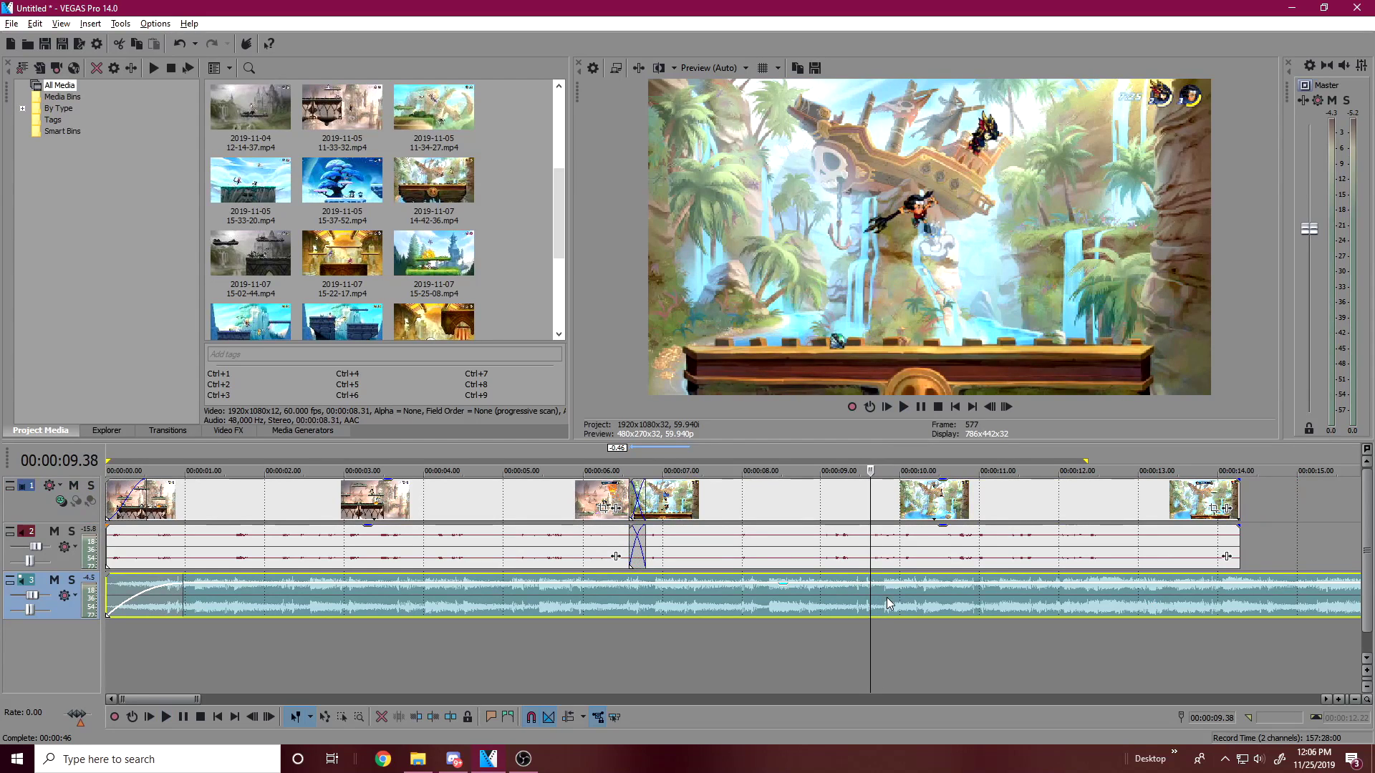
pyautogui.scroll(3, 882, 590)
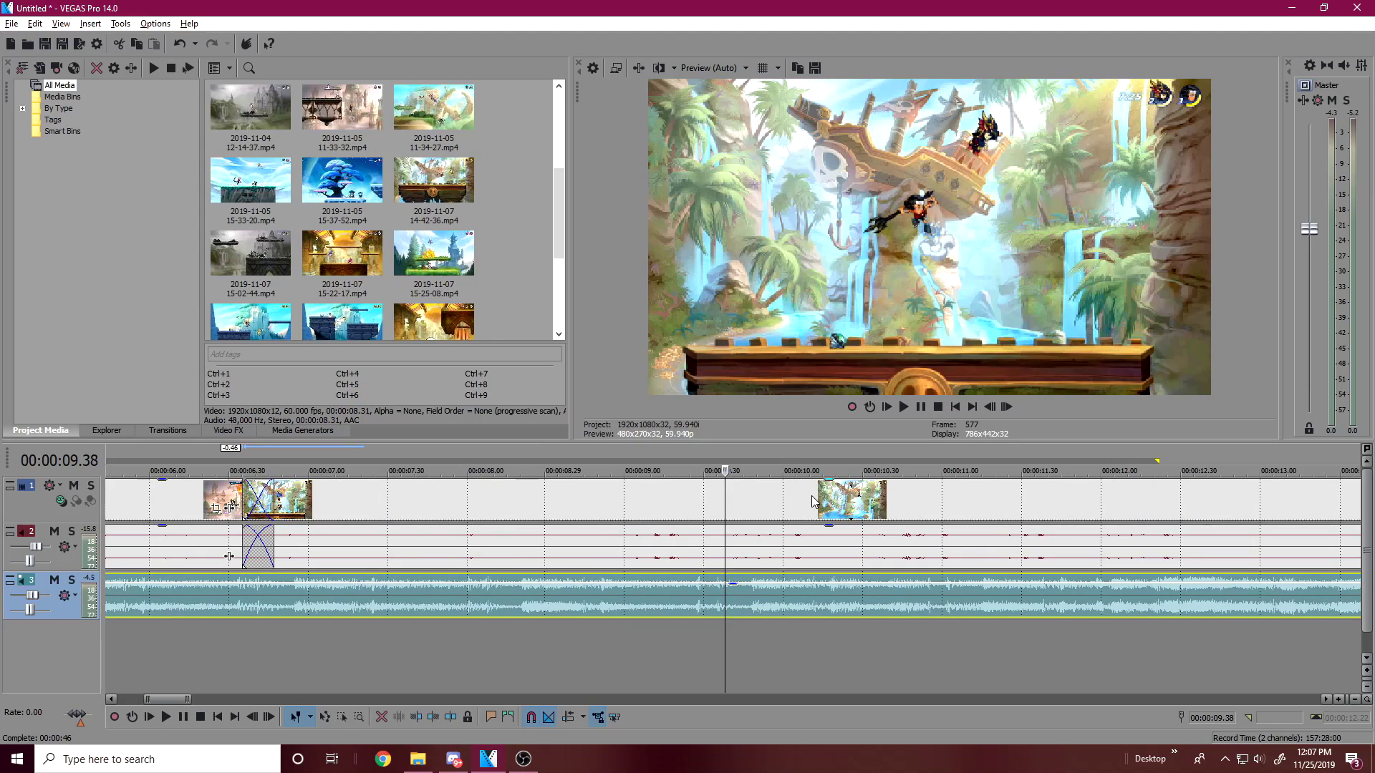
pyautogui.press('space')
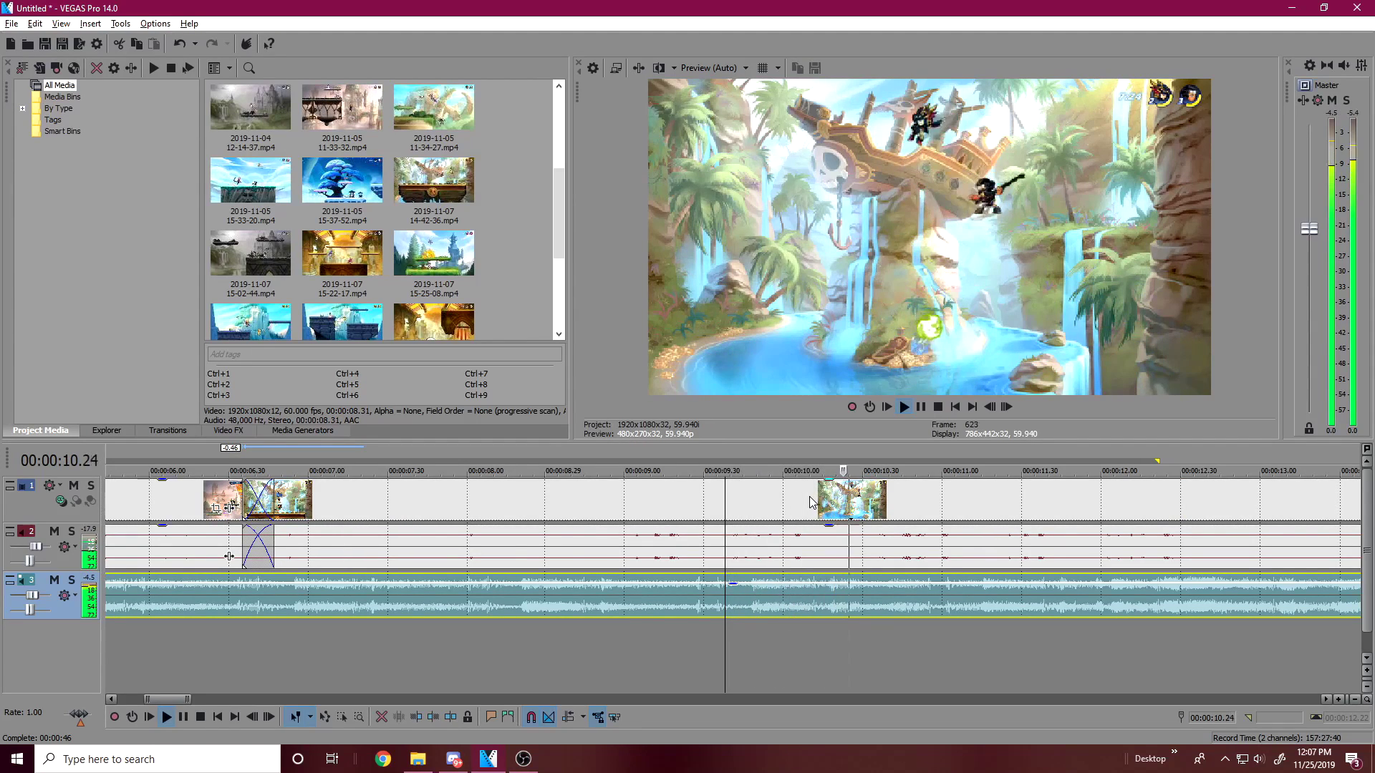
pyautogui.click(920, 406)
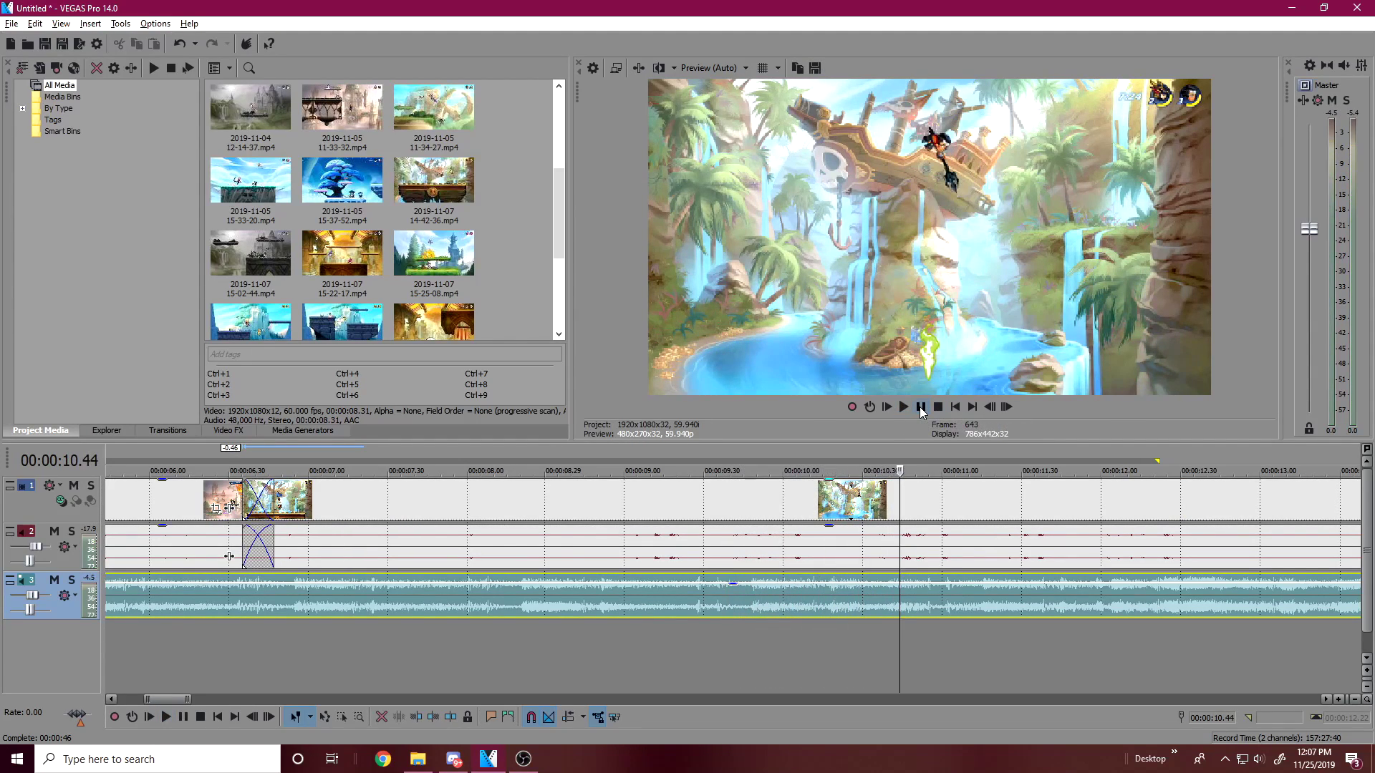
pyautogui.click(860, 607)
# Move the second clip about 1.6 seconds earlier, overlapping the first clip, and play it from about 9 seconds to check the sync
pyautogui.moveTo(983, 523); pyautogui.dragTo(737, 507)
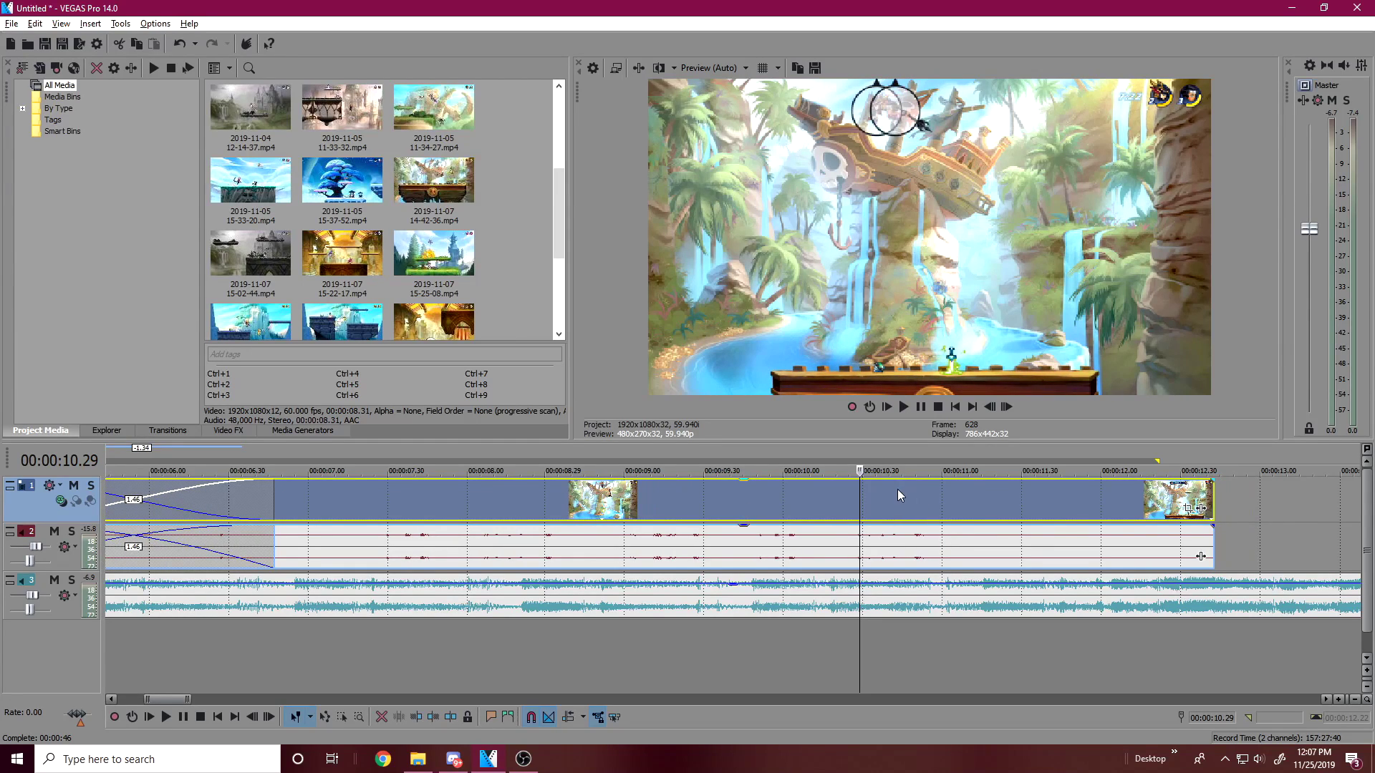
pyautogui.moveTo(872, 500); pyautogui.dragTo(861, 500)
pyautogui.scroll(-1, 796, 586)
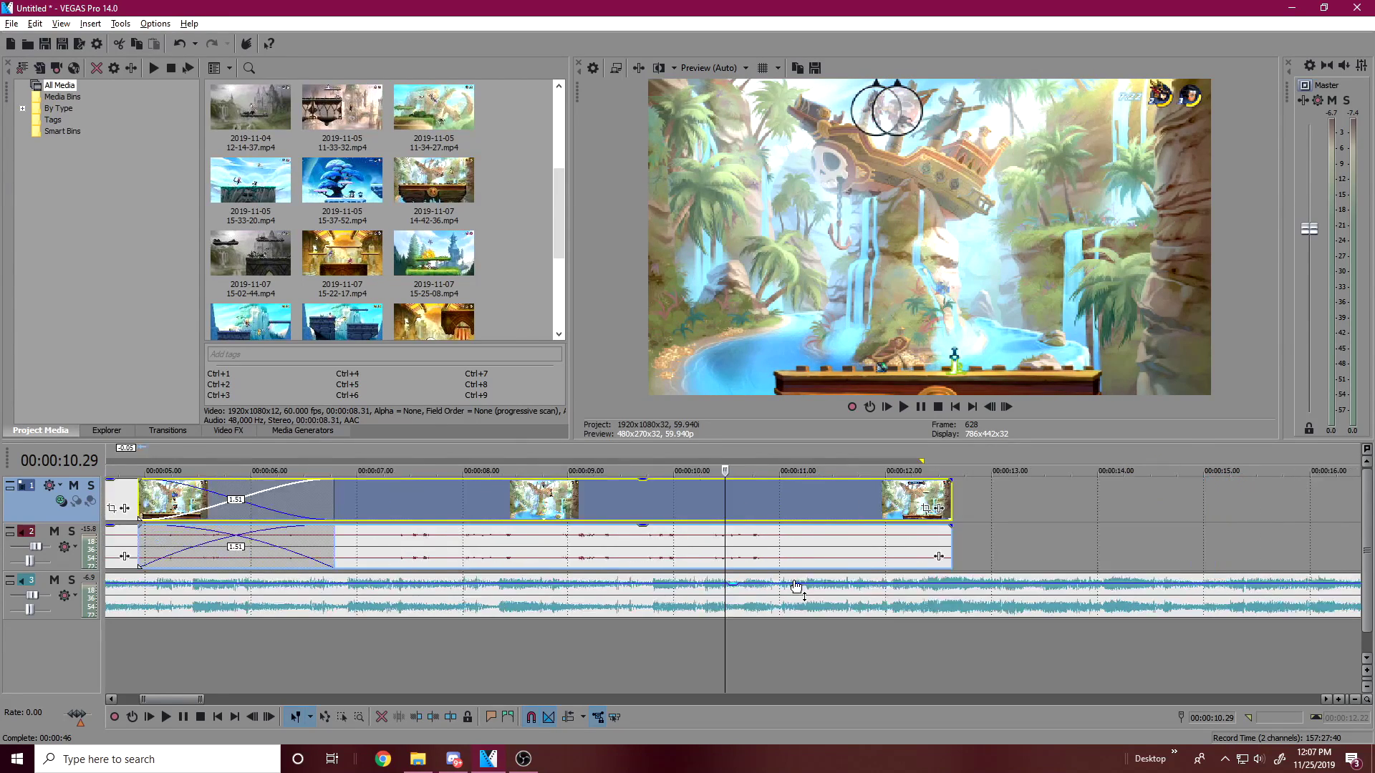
pyautogui.scroll(1, 796, 586)
pyautogui.scroll(-3, 603, 527)
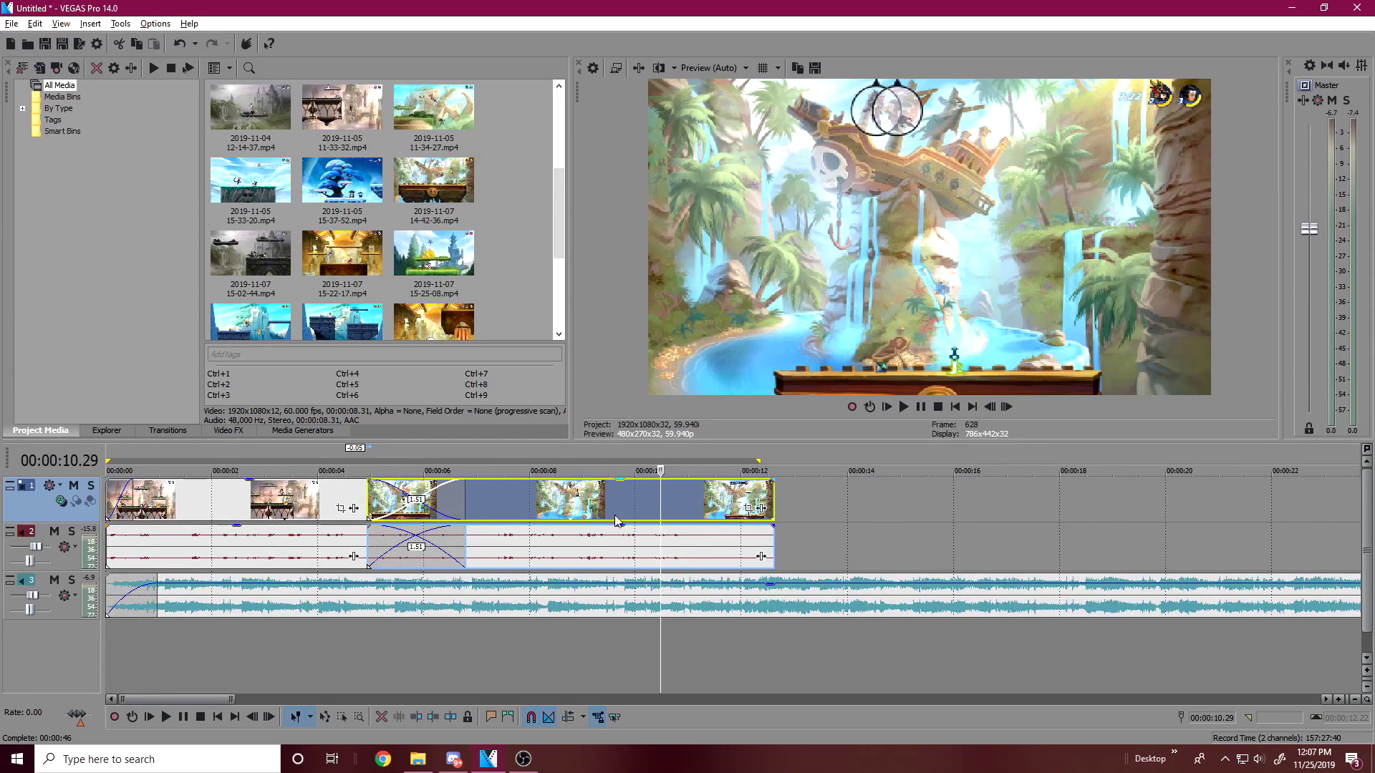
pyautogui.click(591, 505)
pyautogui.press('space')
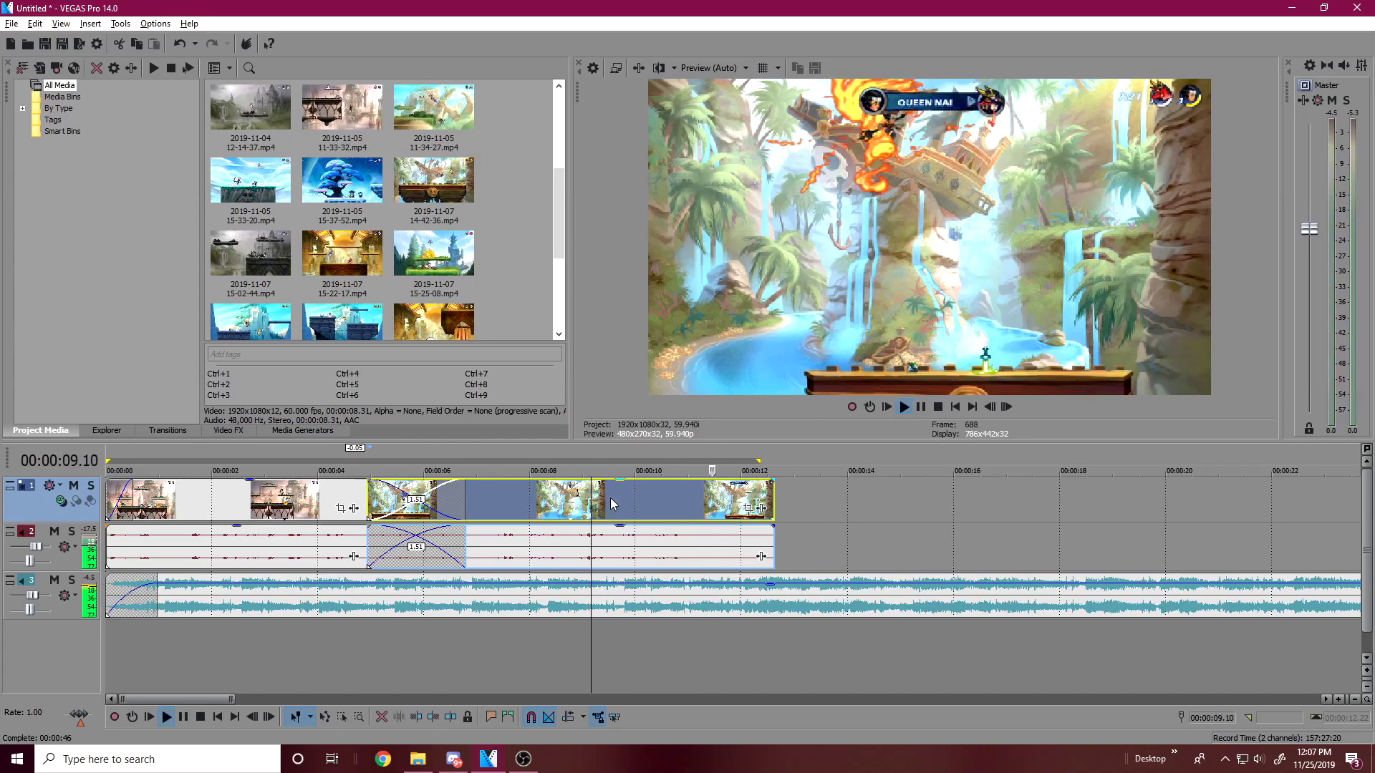
pyautogui.scroll(2, 826, 628)
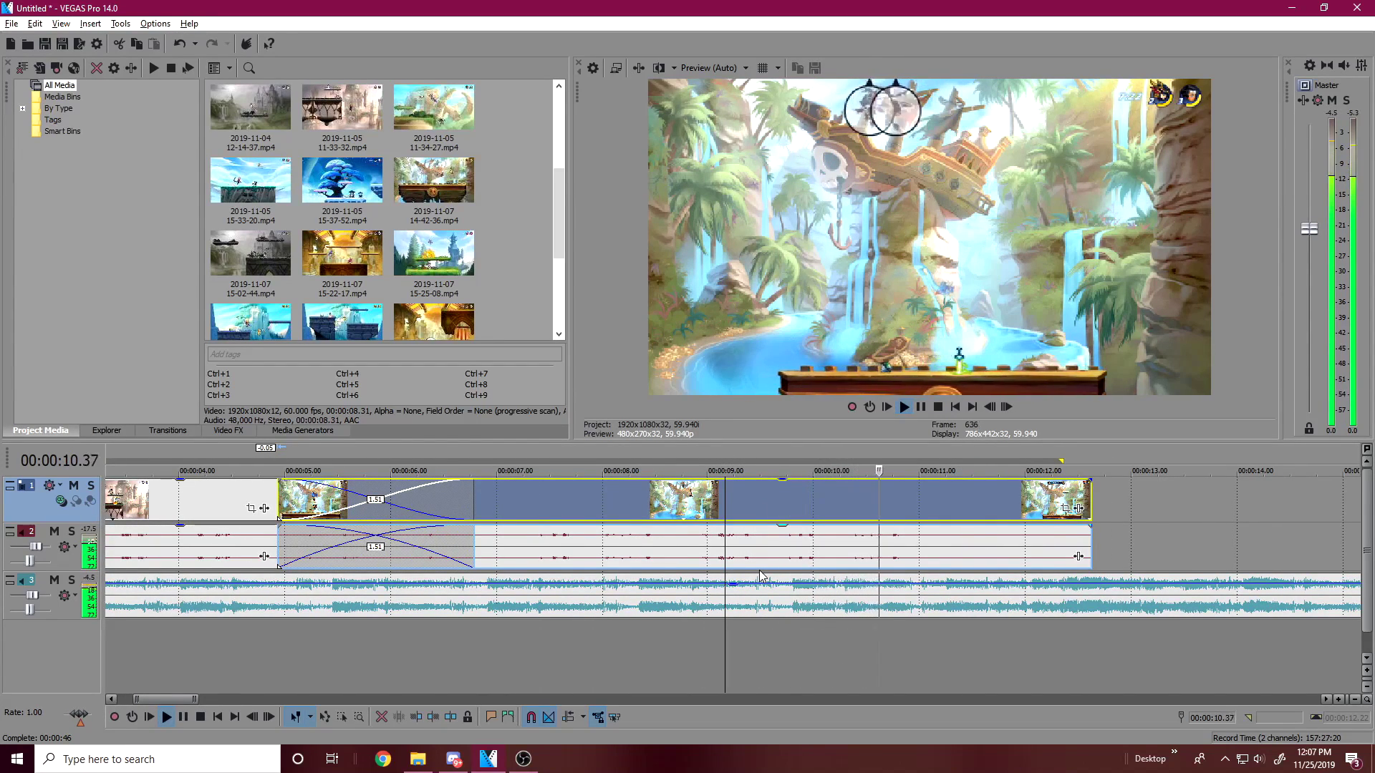
pyautogui.press('space')
# Step through the second clip from about 9 to 10.2 seconds to locate the hits leading up to the knockout
pyautogui.click(768, 544)
pyautogui.click(732, 509)
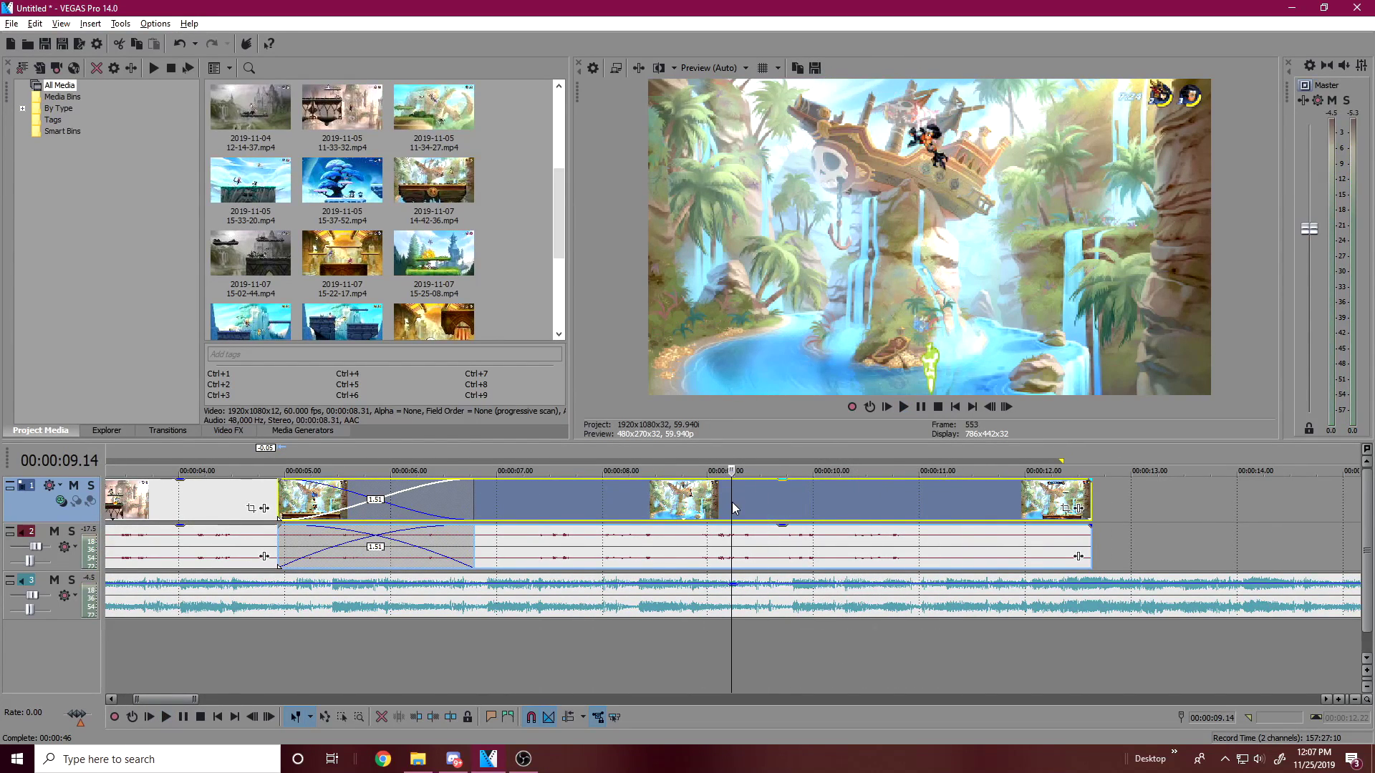
pyautogui.click(771, 499)
pyautogui.scroll(2, 812, 623)
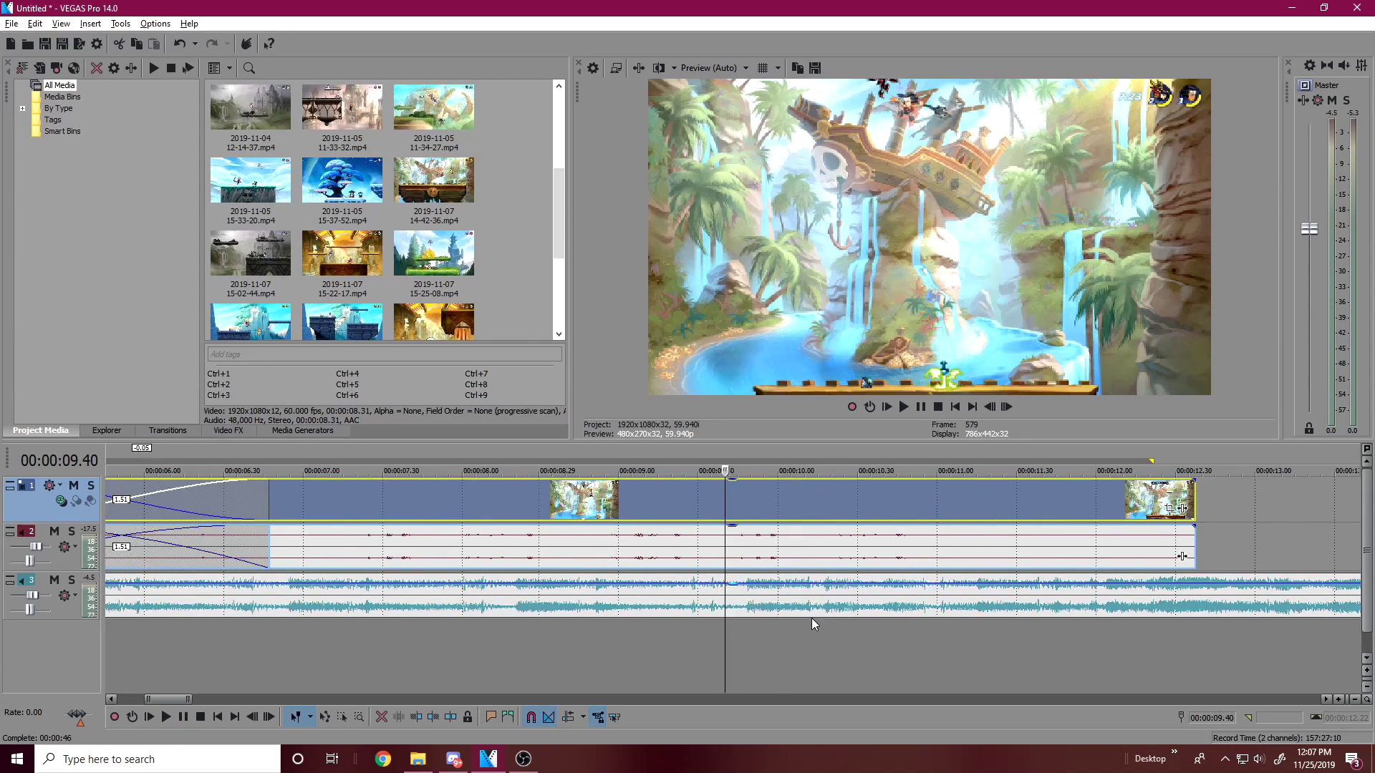
pyautogui.click(742, 488)
pyautogui.click(738, 491)
pyautogui.click(753, 494)
pyautogui.click(766, 493)
pyautogui.click(784, 493)
pyautogui.click(792, 488)
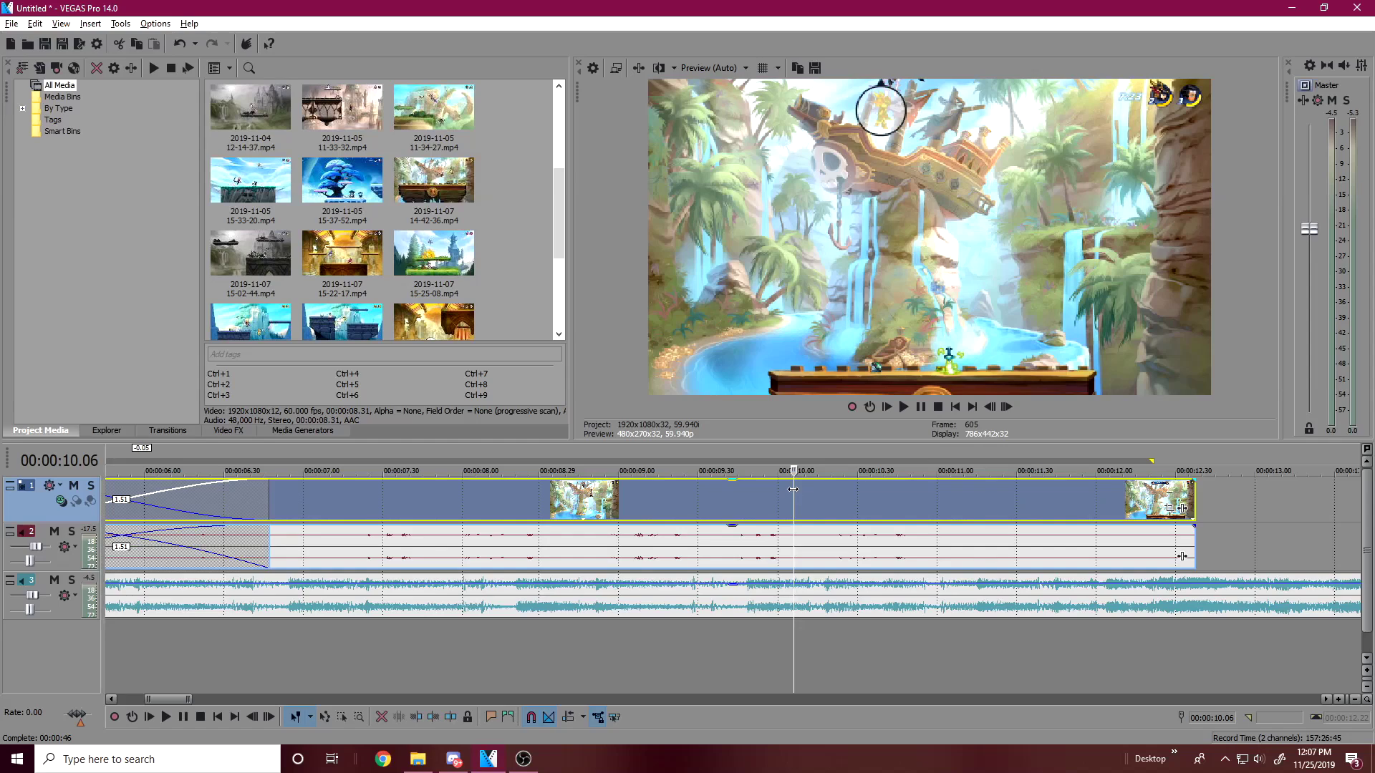
pyautogui.click(1008, 406)
pyautogui.click(1008, 407)
pyautogui.click(1008, 406)
pyautogui.click(1008, 407)
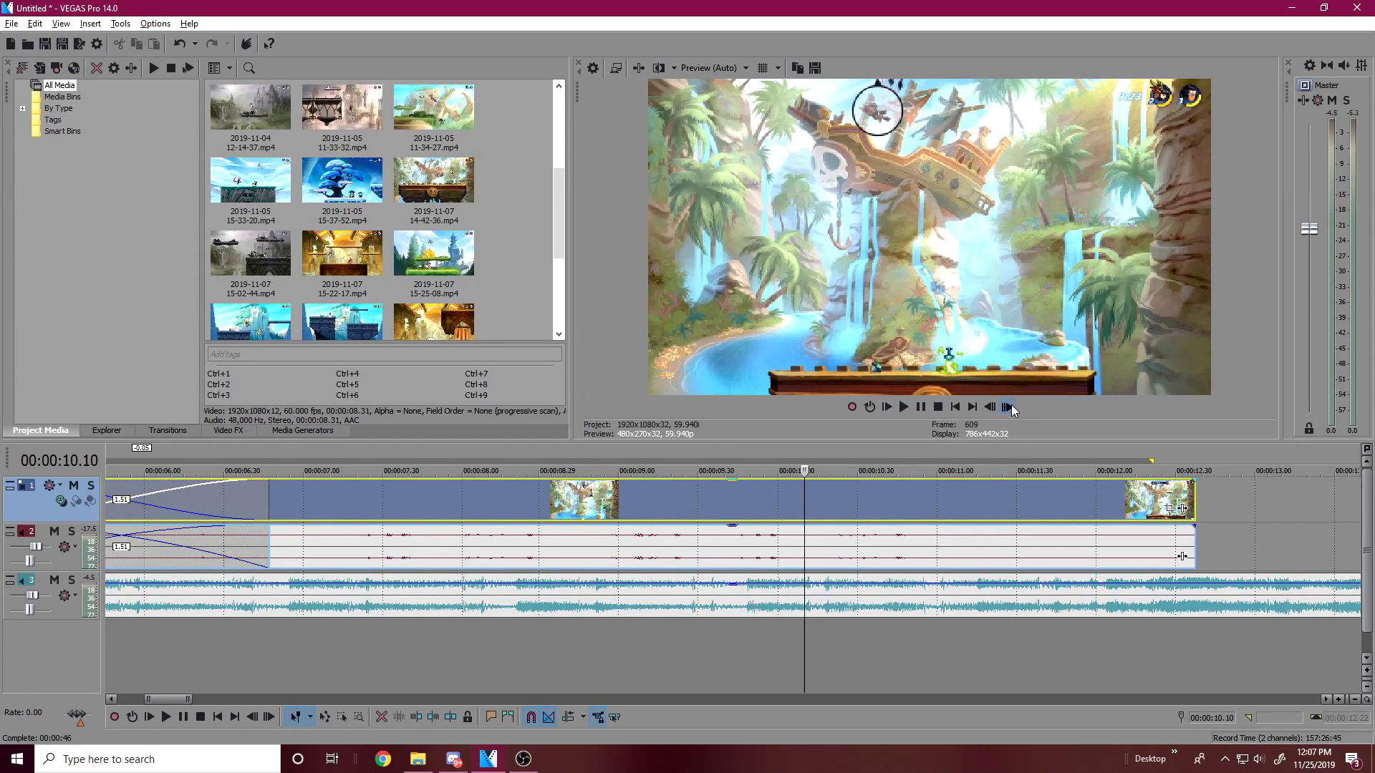
pyautogui.click(1008, 407)
pyautogui.click(1008, 406)
pyautogui.click(1008, 406)
pyautogui.click(1008, 406)
# Examine the second clip from about 10.2 to 11 seconds and play that part against the song
pyautogui.click(820, 498)
pyautogui.click(826, 499)
pyautogui.click(847, 497)
pyautogui.click(852, 497)
pyautogui.click(858, 498)
pyautogui.click(863, 502)
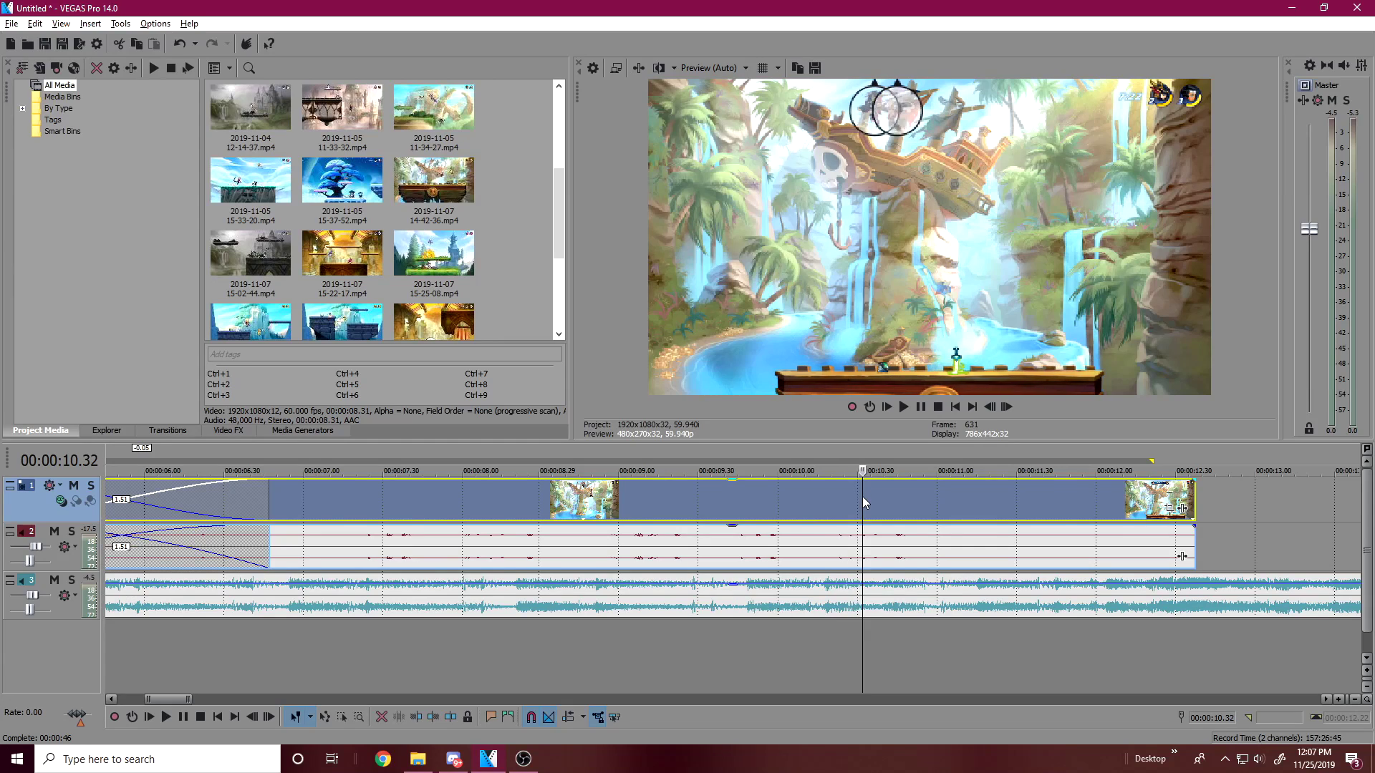
pyautogui.click(876, 491)
pyautogui.click(883, 491)
pyautogui.click(906, 488)
pyautogui.click(922, 494)
pyautogui.click(887, 496)
pyautogui.click(842, 495)
pyautogui.press('space')
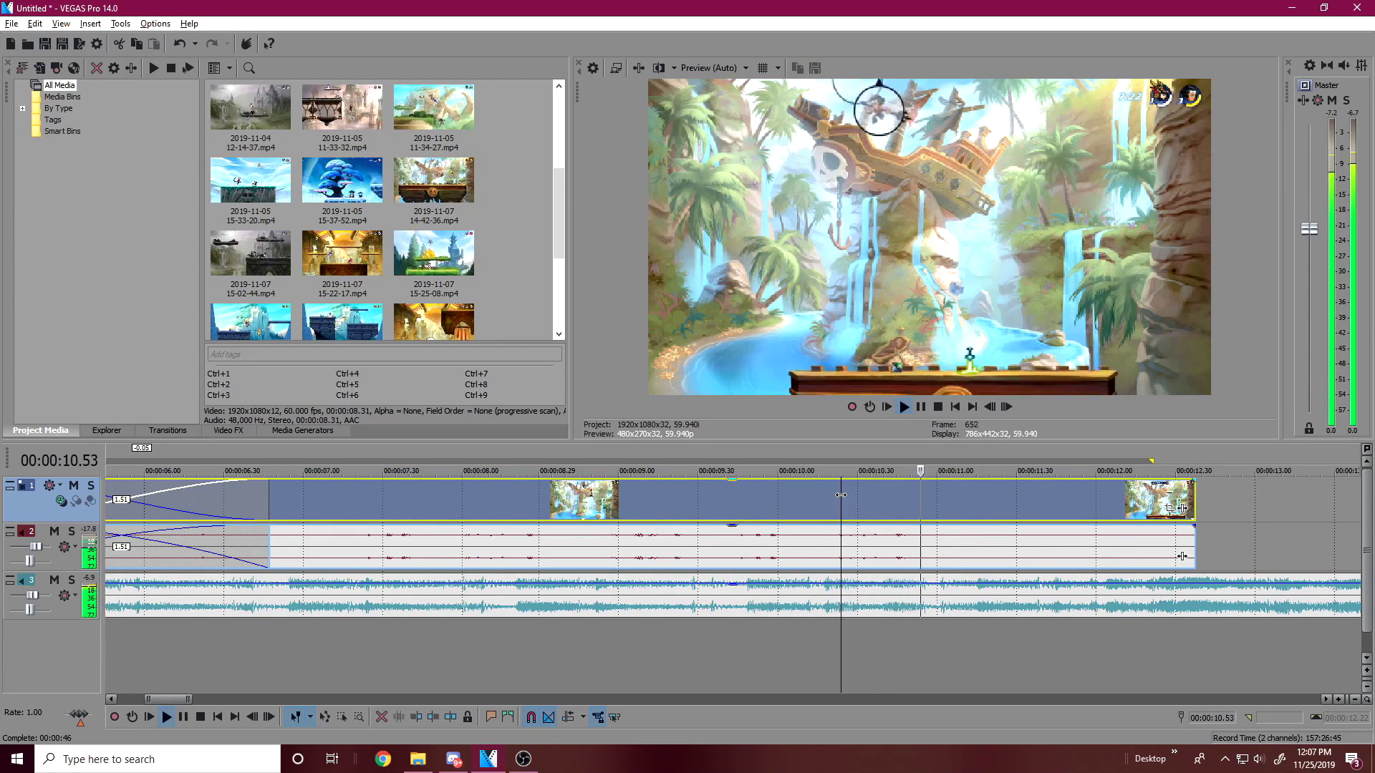
pyautogui.press('space')
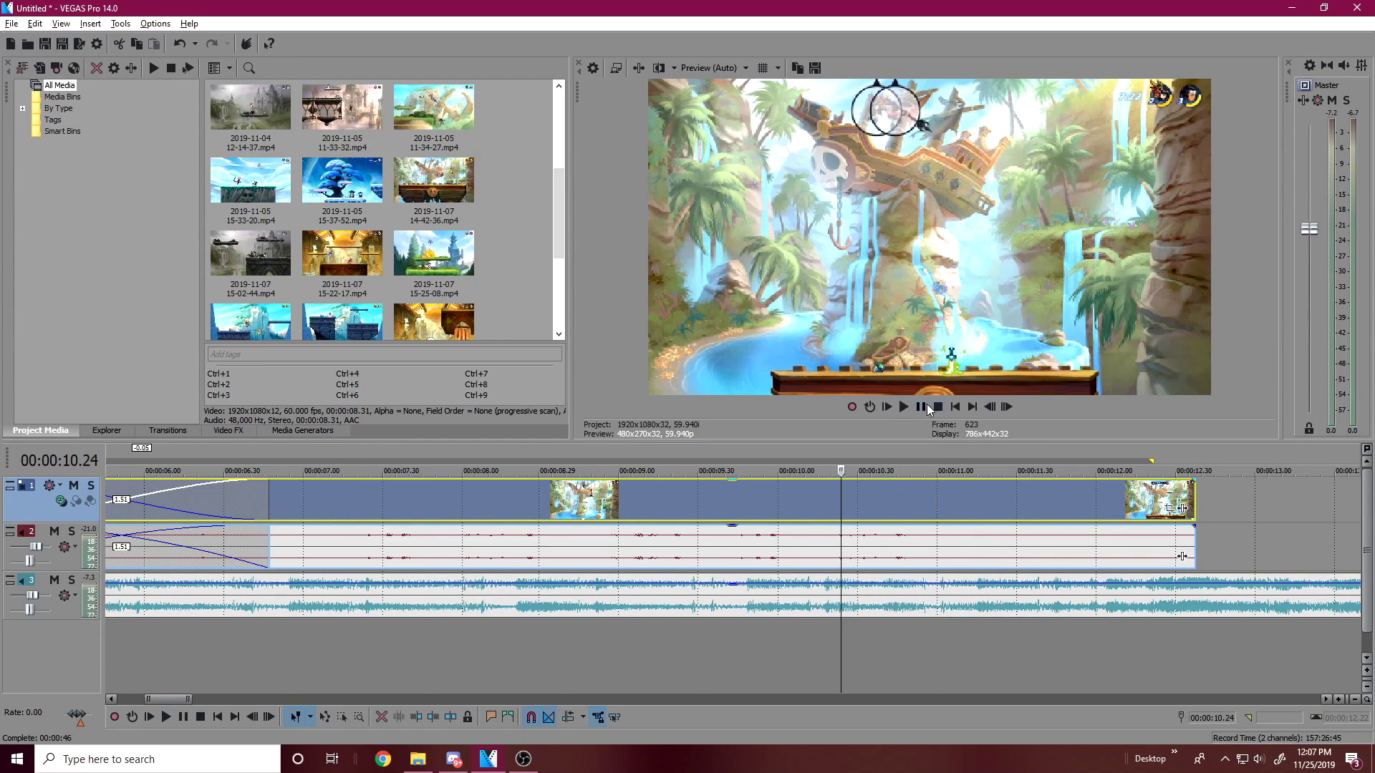
# Advance the second clip frame by frame from about 10.7 to 11.1 seconds to find the exact knockout moment
pyautogui.click(922, 406)
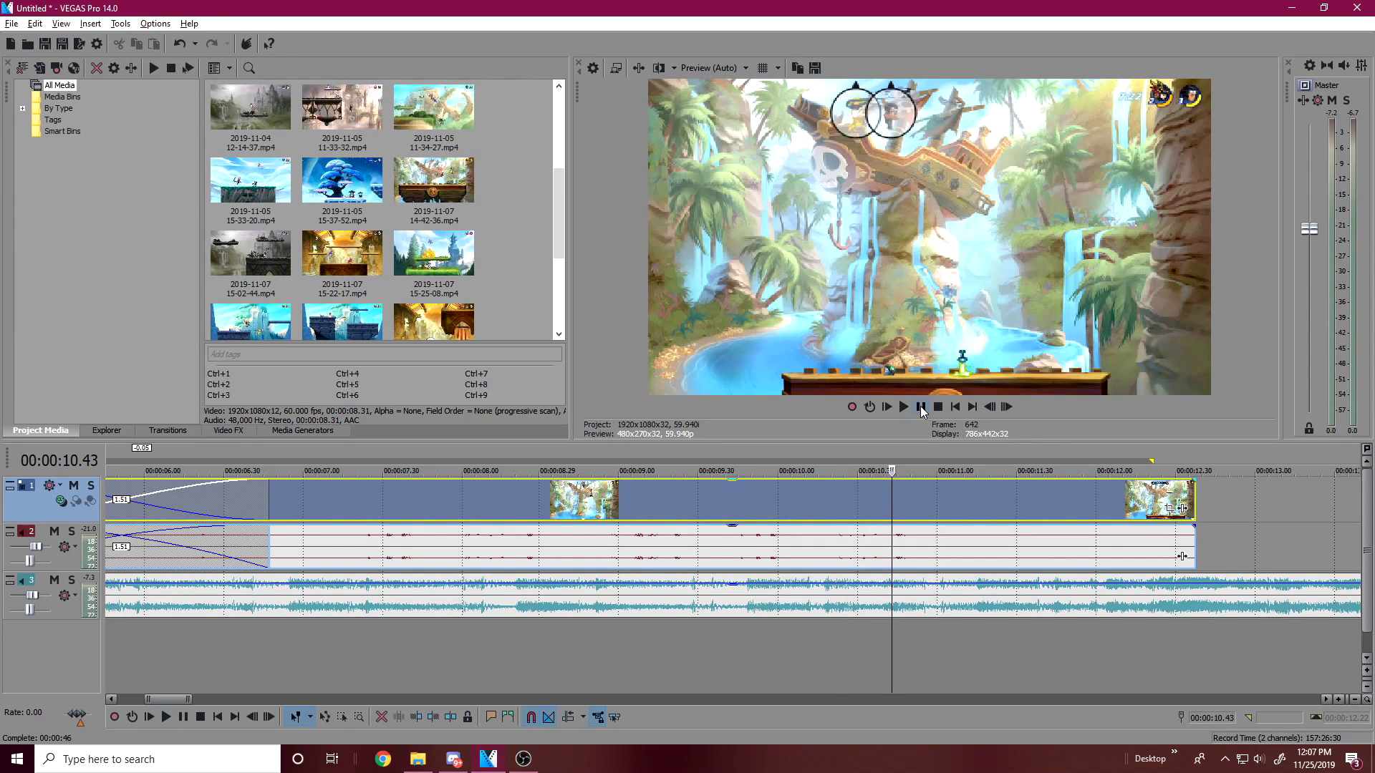
pyautogui.click(1006, 406)
pyautogui.click(1005, 407)
pyautogui.click(1004, 406)
pyautogui.click(1001, 407)
pyautogui.click(1002, 407)
pyautogui.click(1003, 407)
pyautogui.click(1005, 407)
pyautogui.click(1006, 407)
pyautogui.click(1007, 406)
pyautogui.click(1007, 407)
pyautogui.click(1007, 407)
pyautogui.click(1007, 407)
pyautogui.click(1007, 406)
pyautogui.click(1006, 407)
pyautogui.click(1007, 407)
pyautogui.click(1006, 406)
pyautogui.click(1007, 407)
pyautogui.click(1006, 406)
pyautogui.scroll(-3, 892, 615)
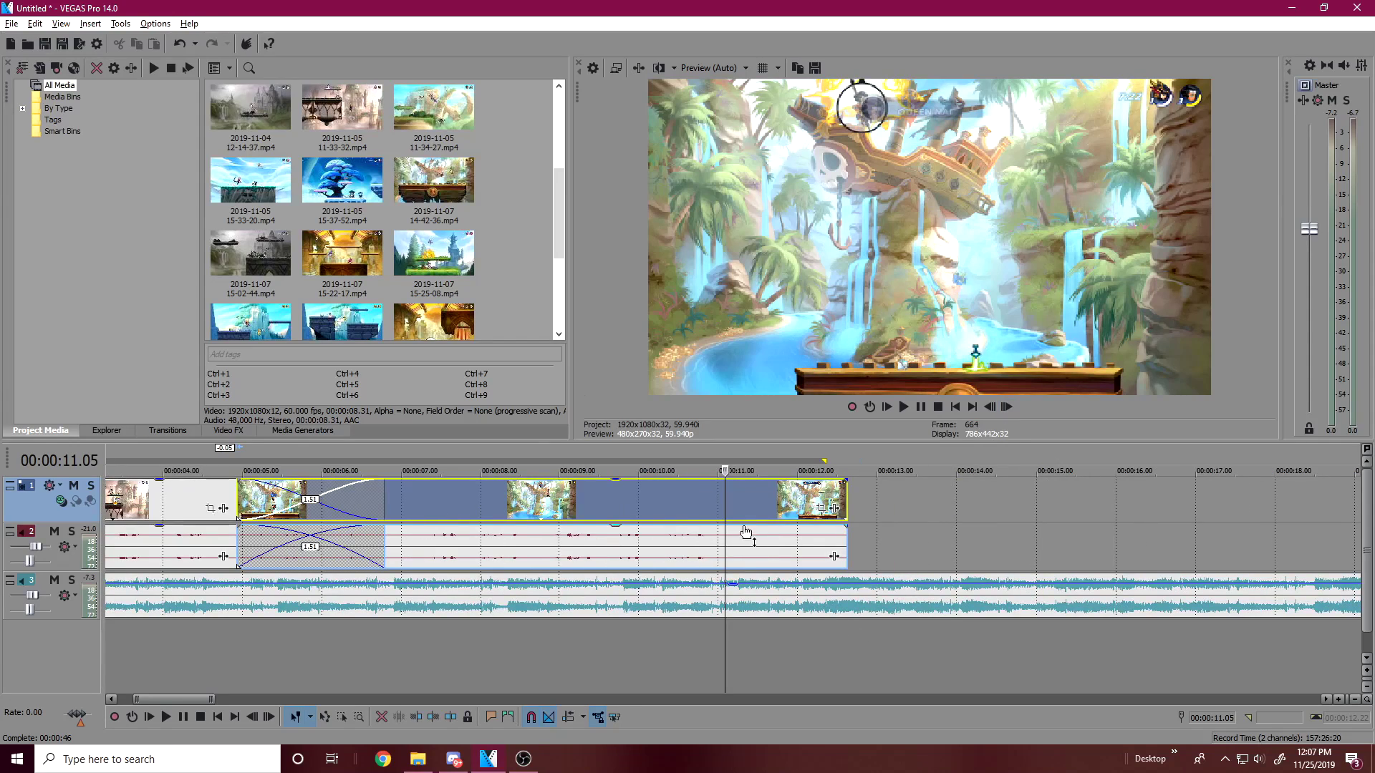
# Play the second clip from about 7 seconds to check its hits and knockout against the song
pyautogui.click(737, 501)
pyautogui.click(599, 496)
pyautogui.click(508, 495)
pyautogui.click(414, 488)
pyautogui.press('space')
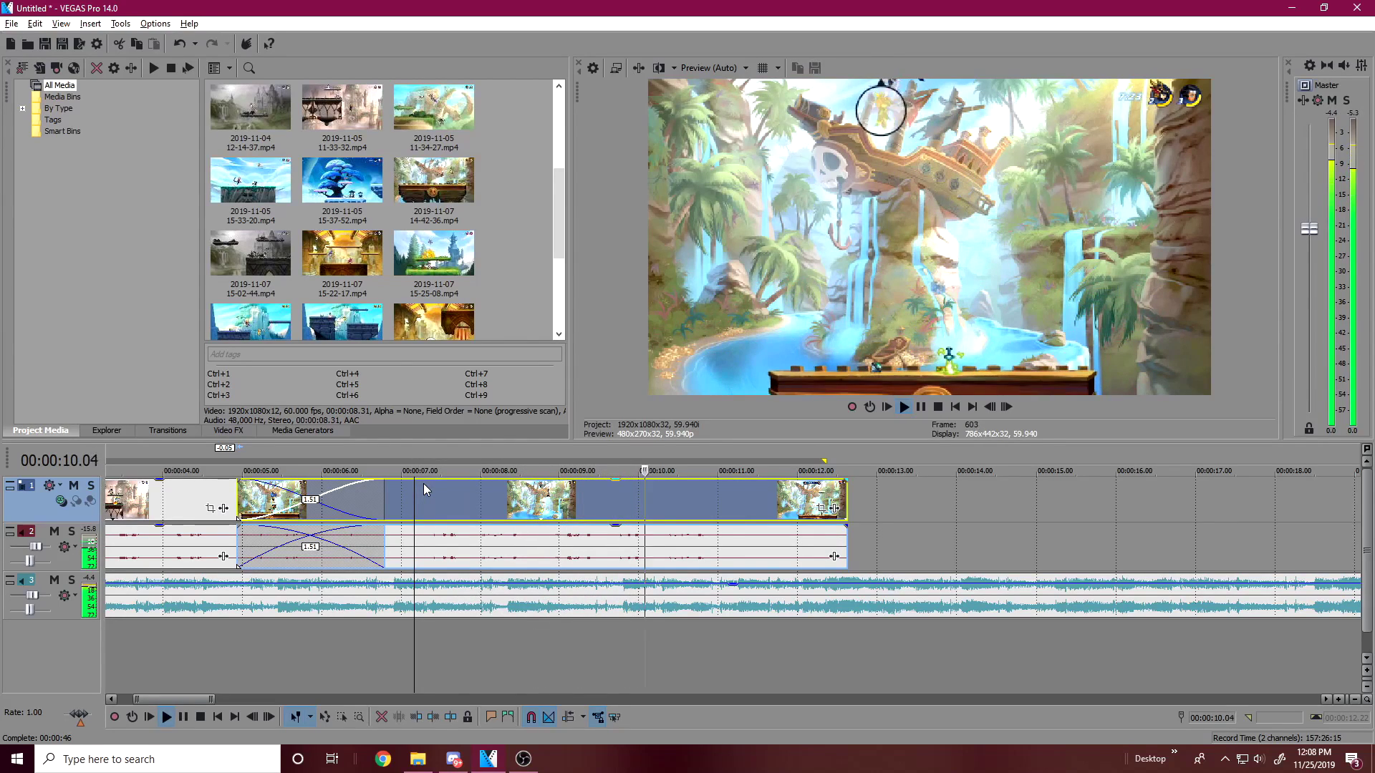
pyautogui.press('space')
# Trim the first clip's end to about 6.3 seconds and the second clip's start to about 5.9 seconds, leaving a short crossfade
pyautogui.click(290, 506)
pyautogui.scroll(-2, 366, 526)
pyautogui.scroll(2, 366, 526)
pyautogui.moveTo(645, 492); pyautogui.dragTo(499, 492)
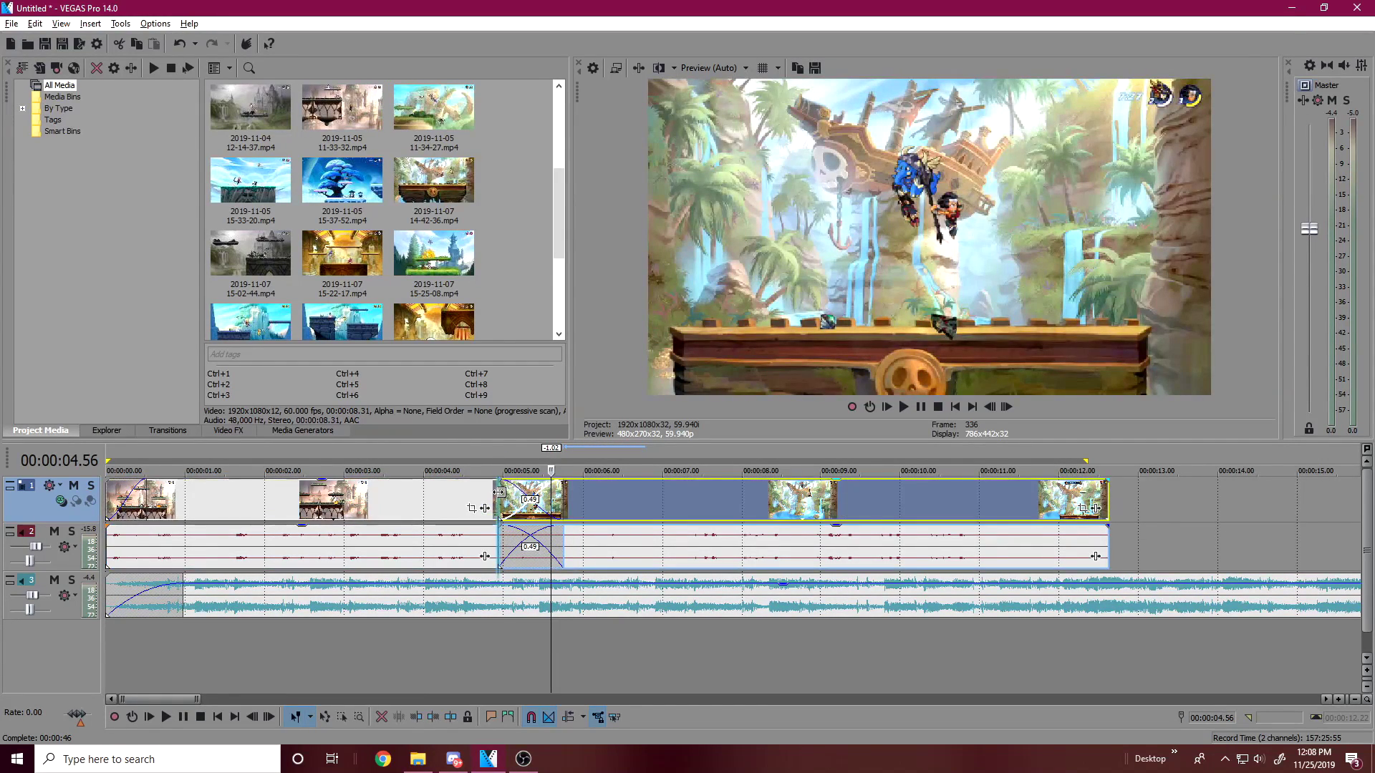
pyautogui.click(499, 492)
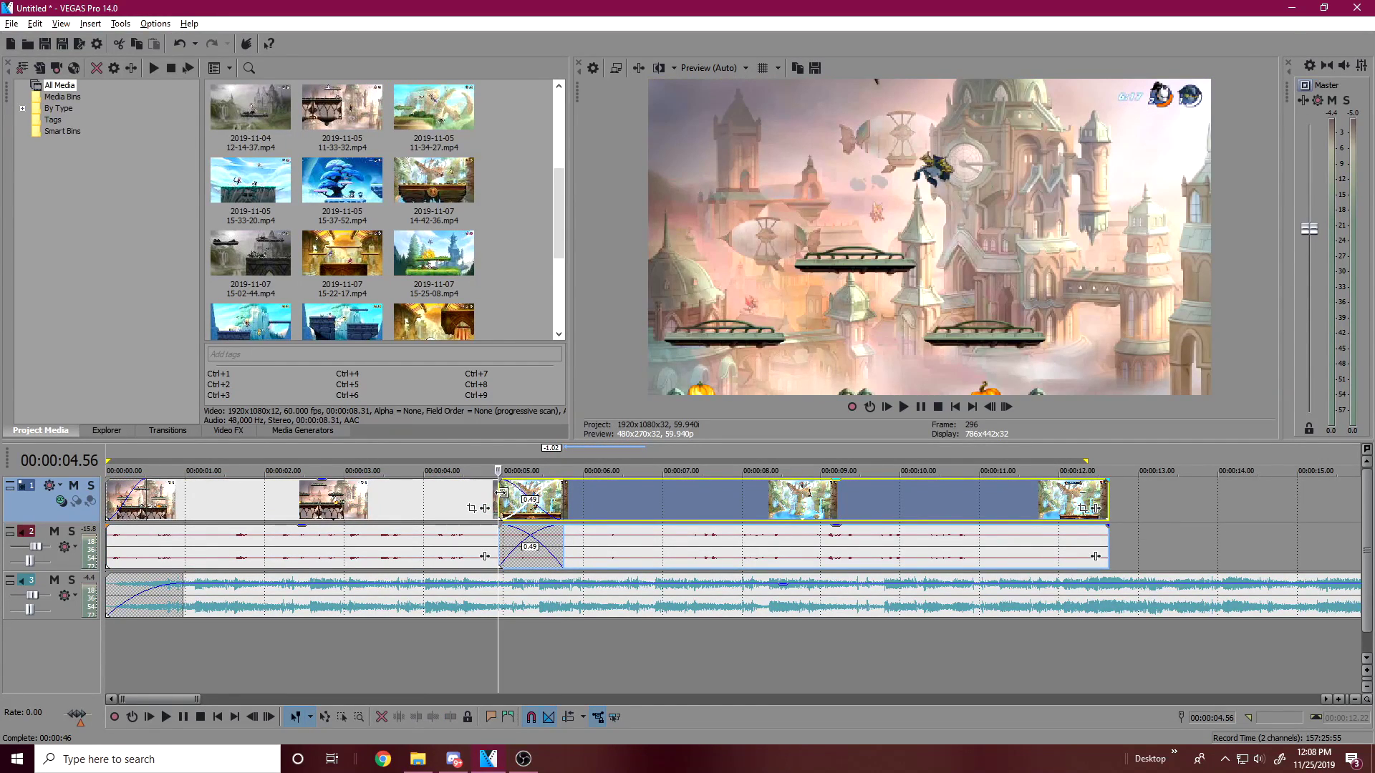
pyautogui.moveTo(499, 492); pyautogui.dragTo(585, 495)
pyautogui.press('space')
pyautogui.press('space')
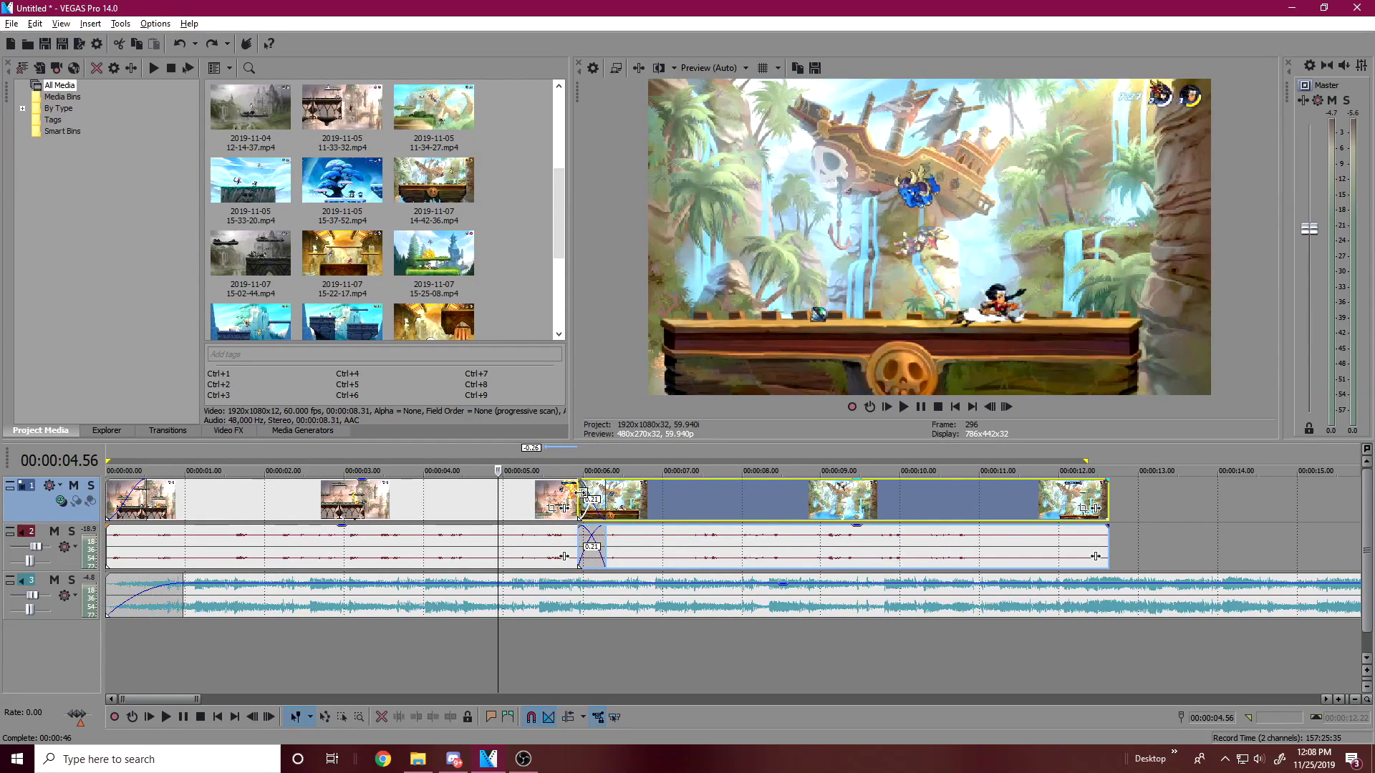
# Shift the crossfade between the two clips to about 6.3 to 6.7 seconds and play through the second clip's knockout to check it
pyautogui.press('space')
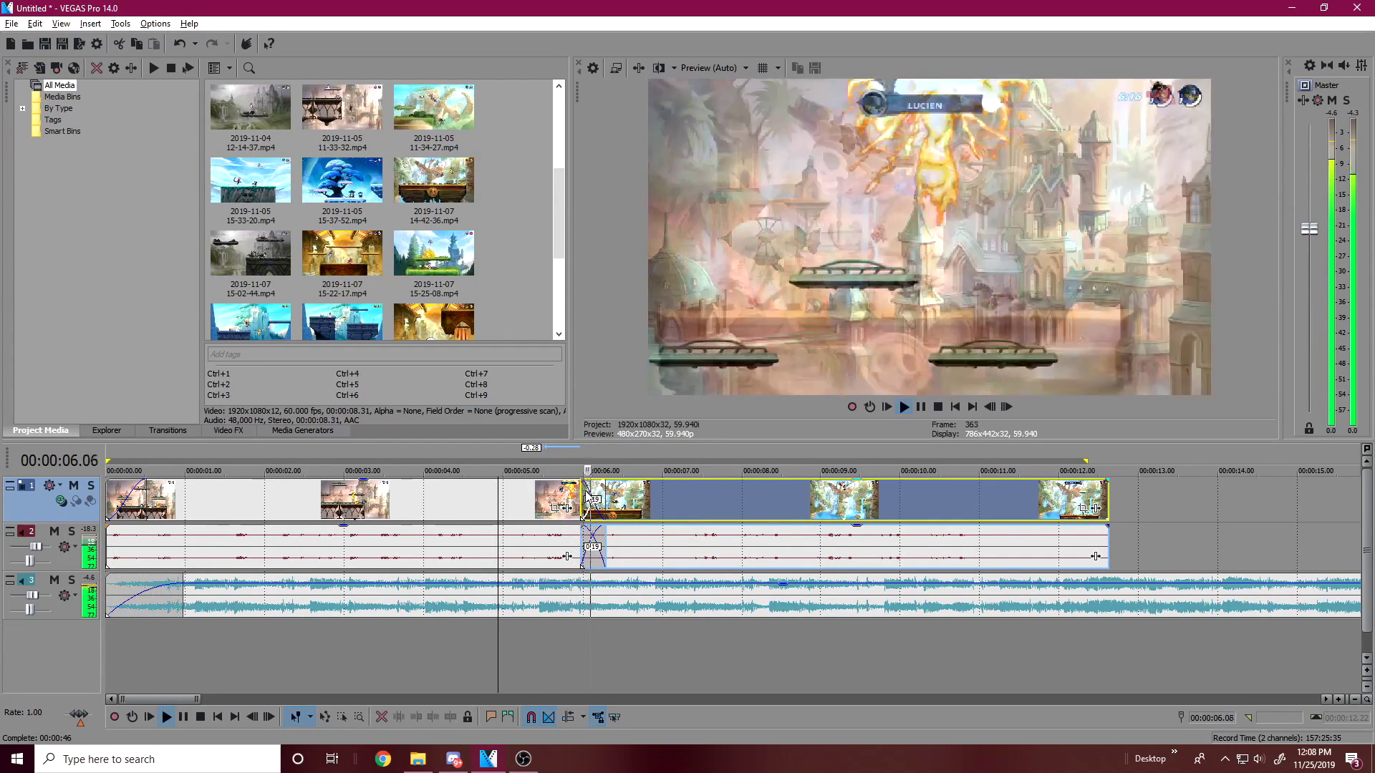
pyautogui.press('space')
pyautogui.moveTo(608, 495)
pyautogui.mouseDown()
pyautogui.moveTo(643, 495)
pyautogui.moveTo(606, 496)
pyautogui.mouseUp()
pyautogui.press('space')
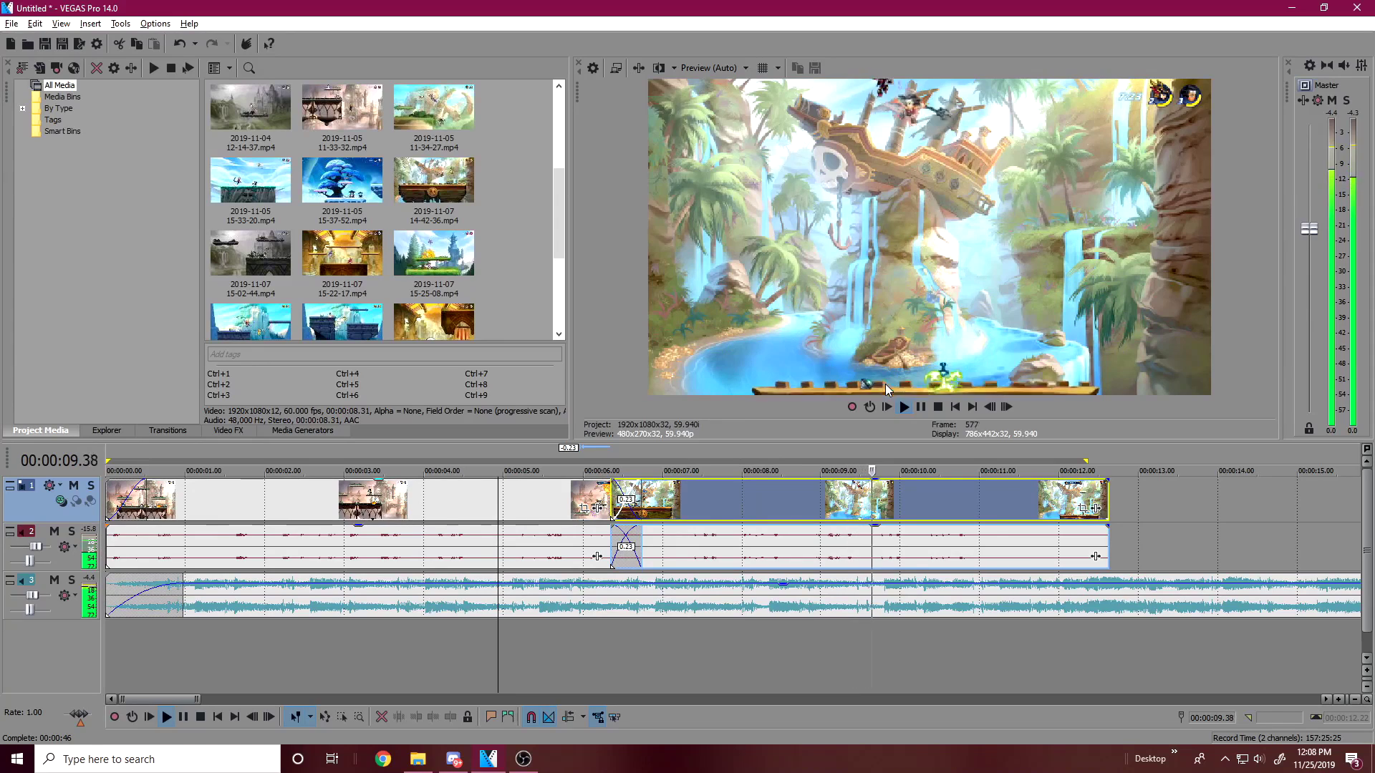
pyautogui.click(920, 406)
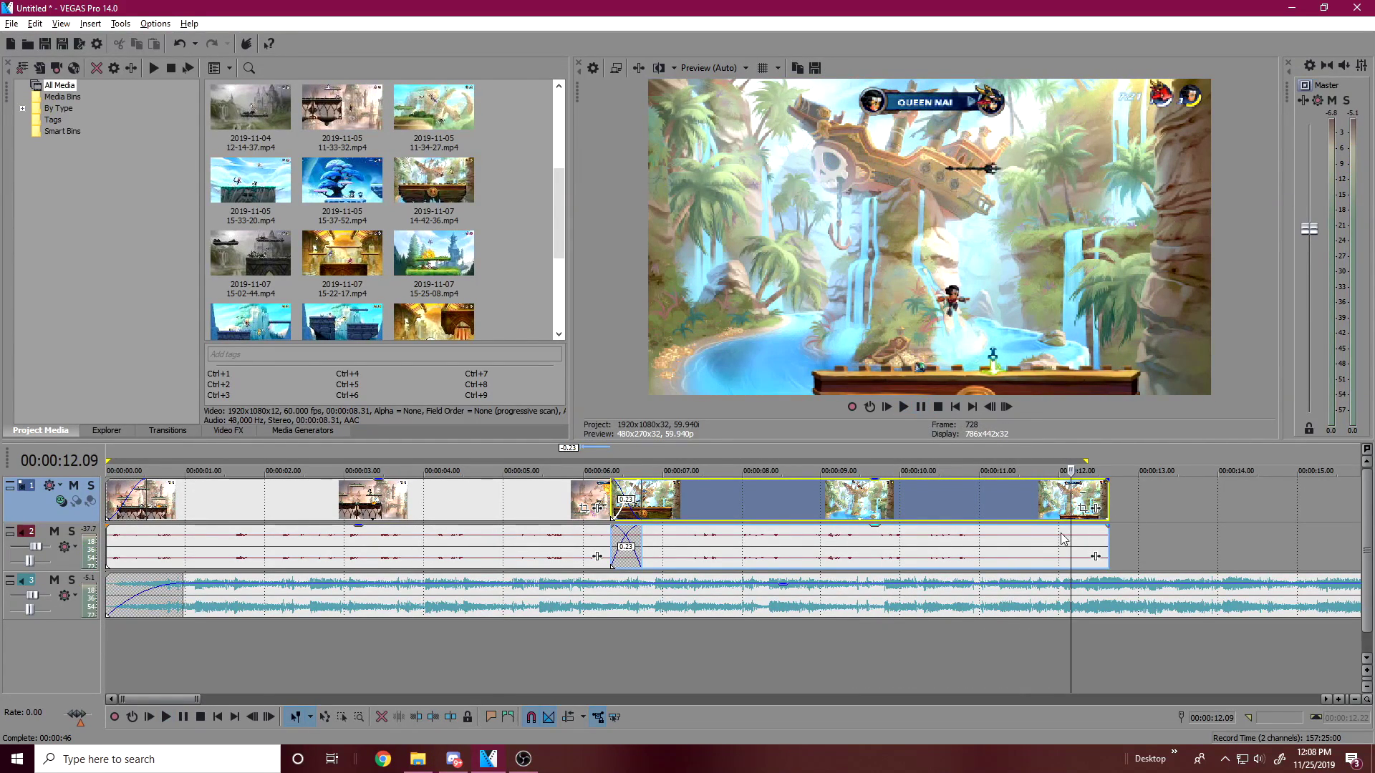
pyautogui.hscroll(4, 834, 594)
pyautogui.scroll(2, 734, 545)
pyautogui.click(546, 505)
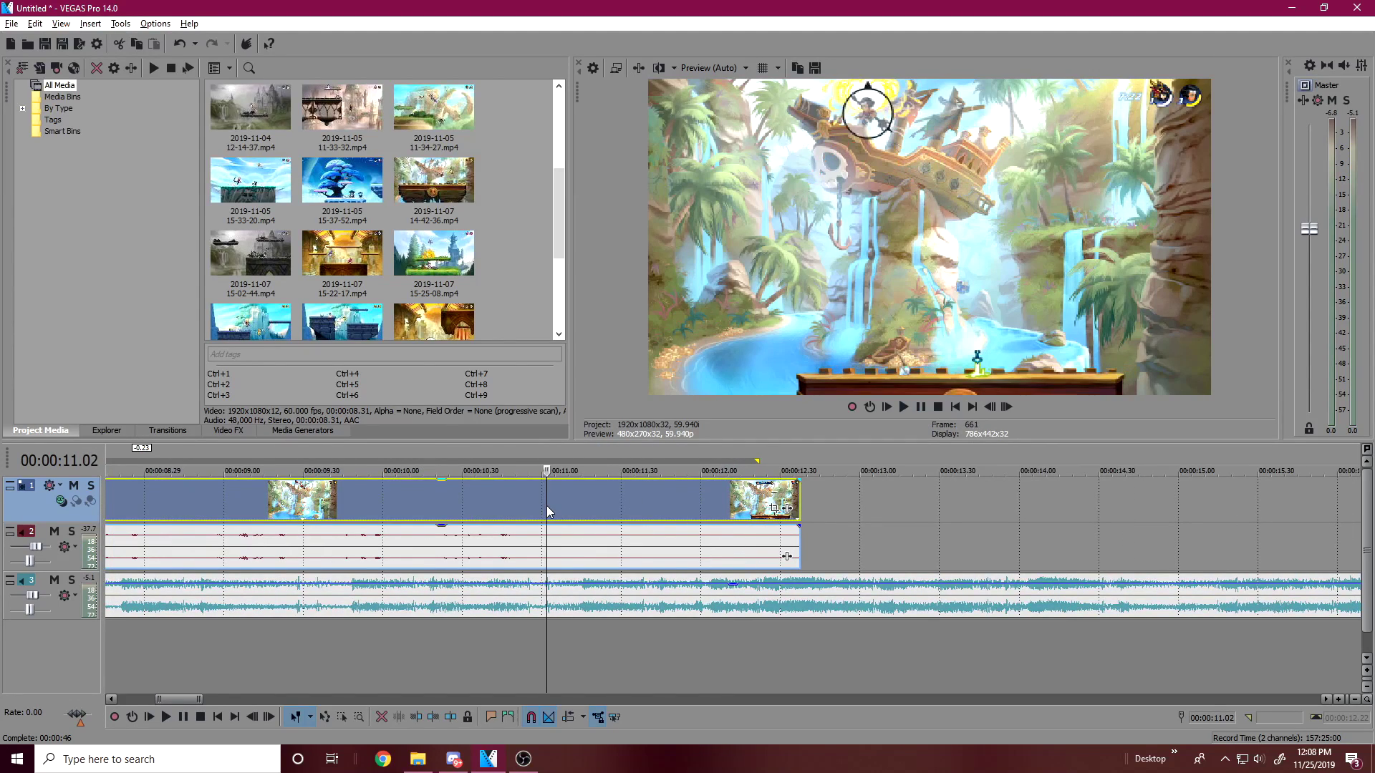
pyautogui.click(522, 508)
pyautogui.click(921, 410)
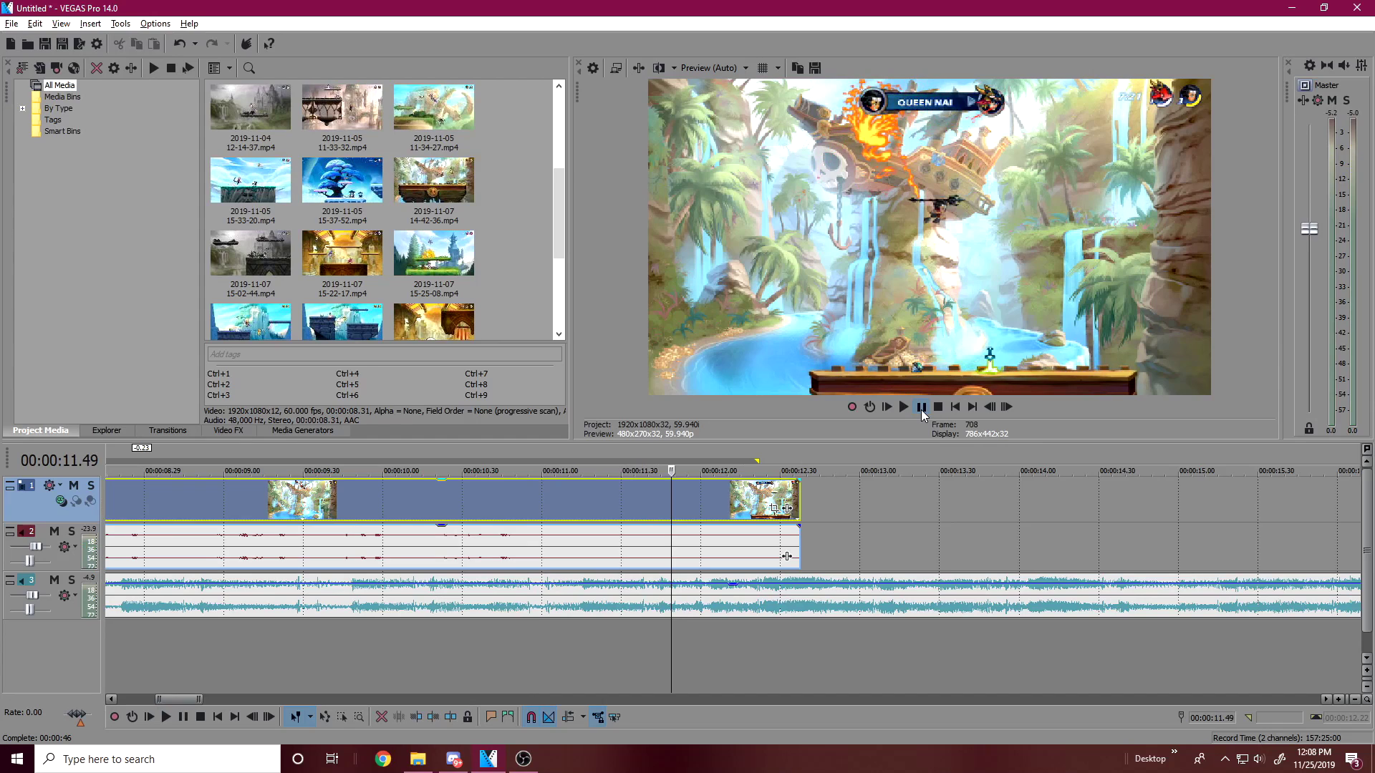
pyautogui.moveTo(796, 494); pyautogui.dragTo(644, 508)
pyautogui.moveTo(268, 276); pyautogui.dragTo(714, 528)
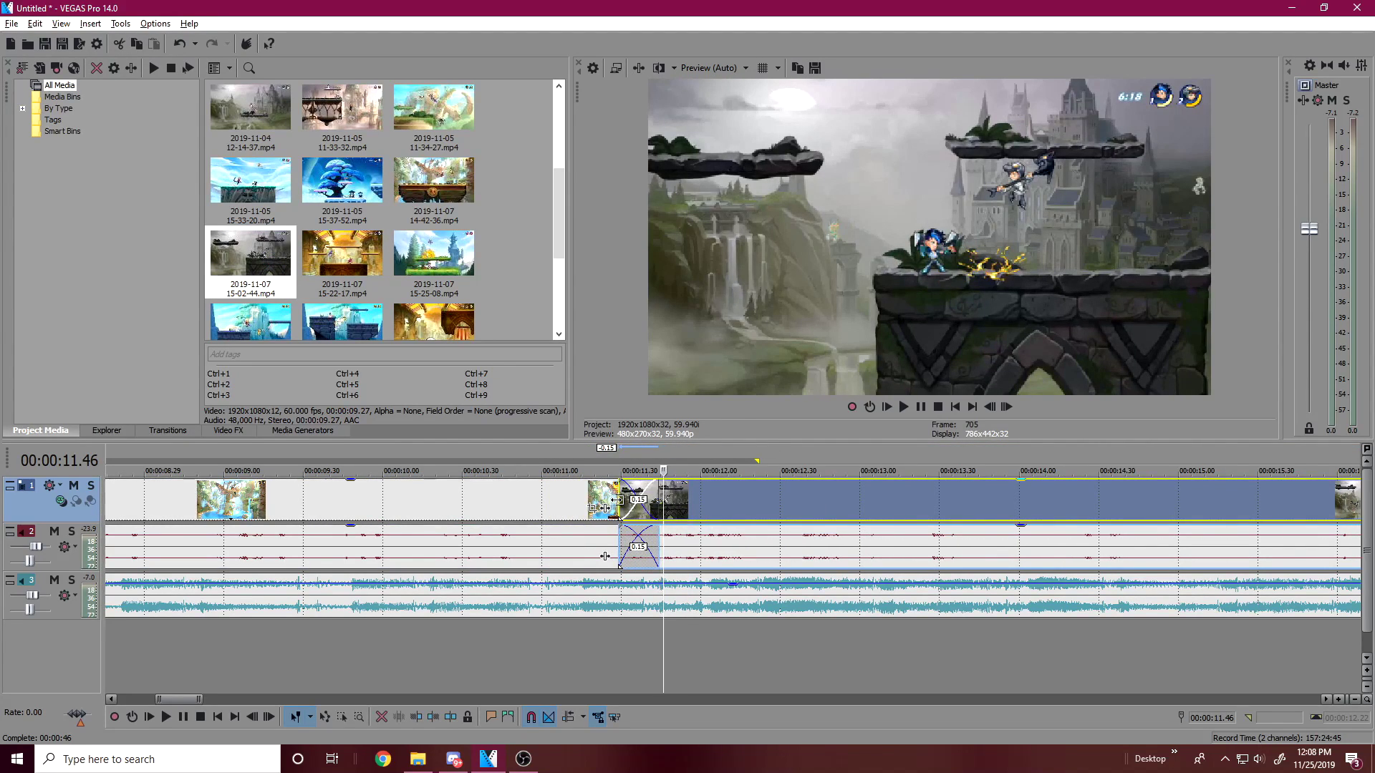
pyautogui.click(605, 507)
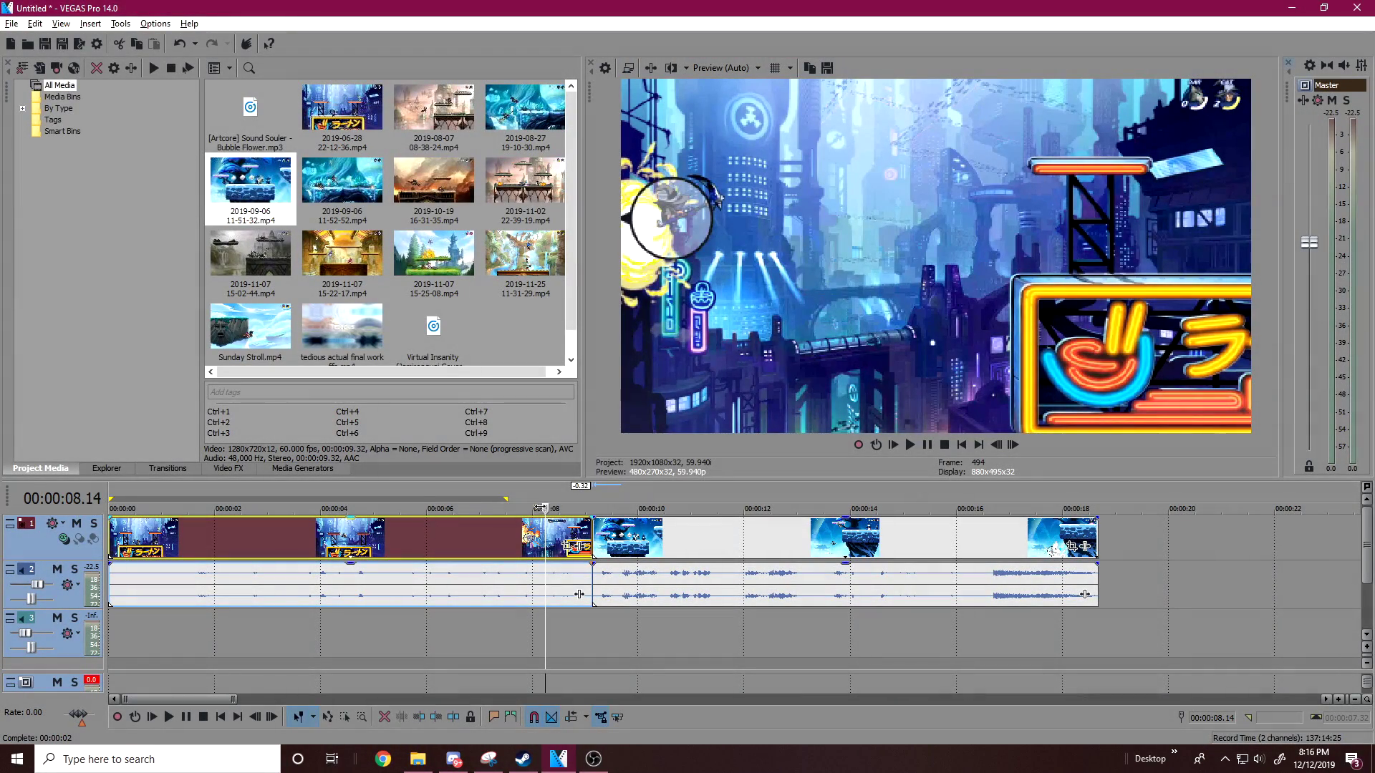
# Search the video effects list for S_BlurMoCurves and select it to show its presets
pyautogui.click(233, 469)
pyautogui.scroll(-20, 153, 334)
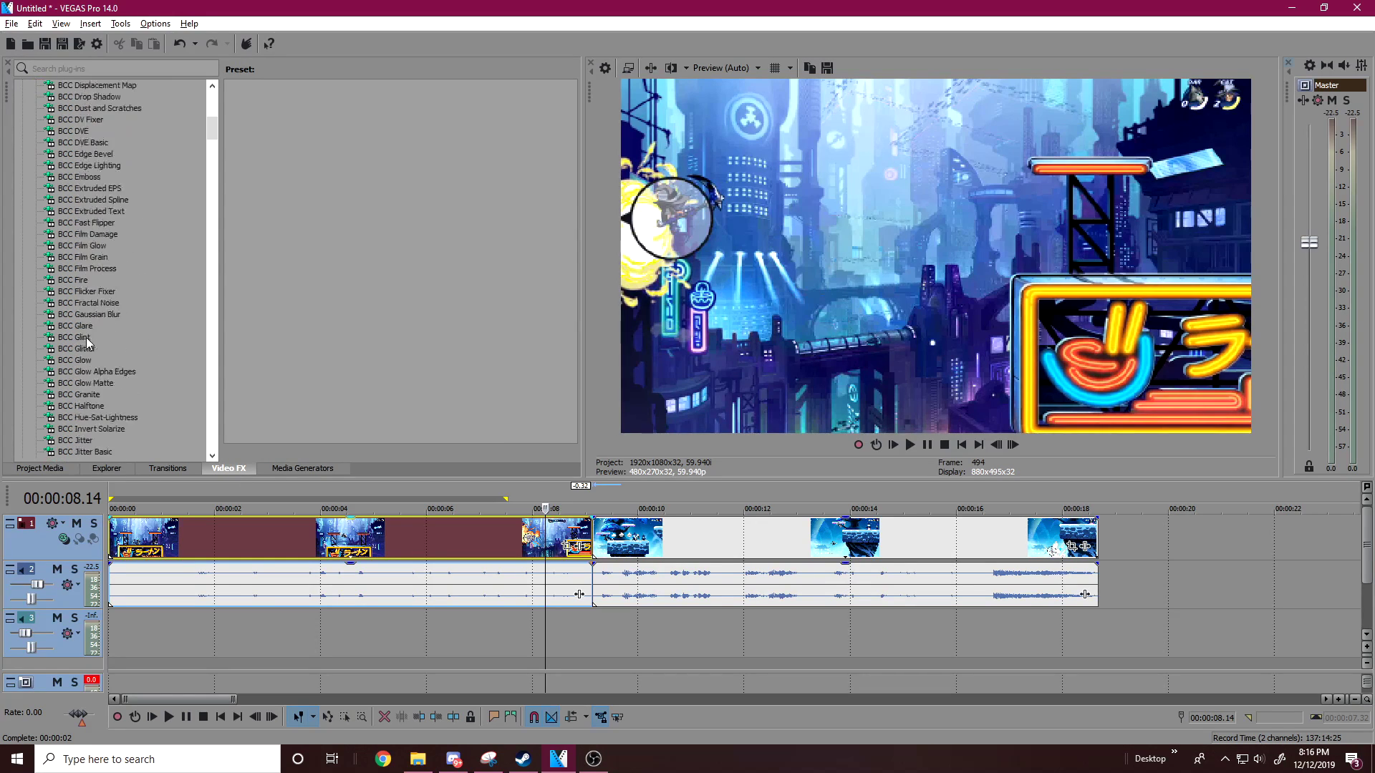
pyautogui.scroll(-11, 146, 238)
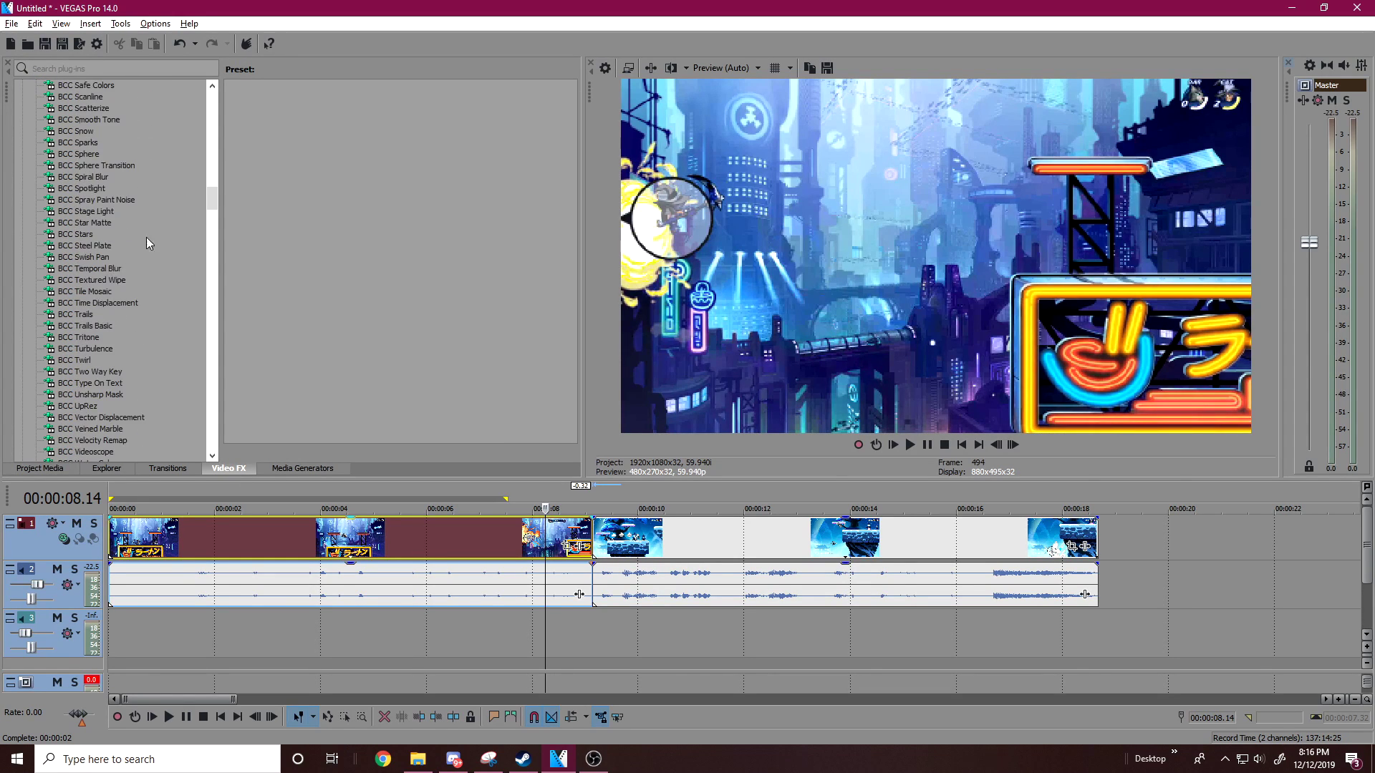
pyautogui.moveTo(217, 207); pyautogui.dragTo(201, 338)
pyautogui.scroll(-9, 50, 358)
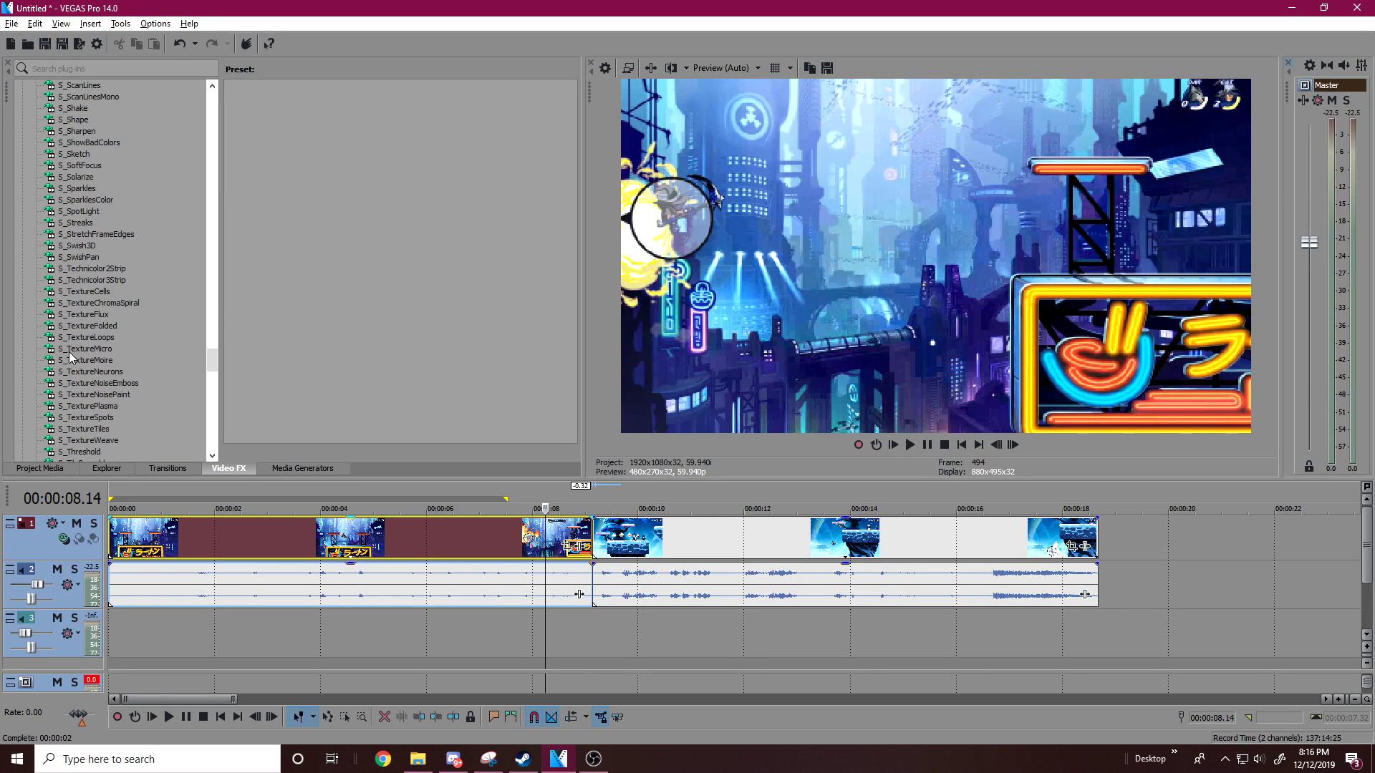
pyautogui.scroll(20, 106, 417)
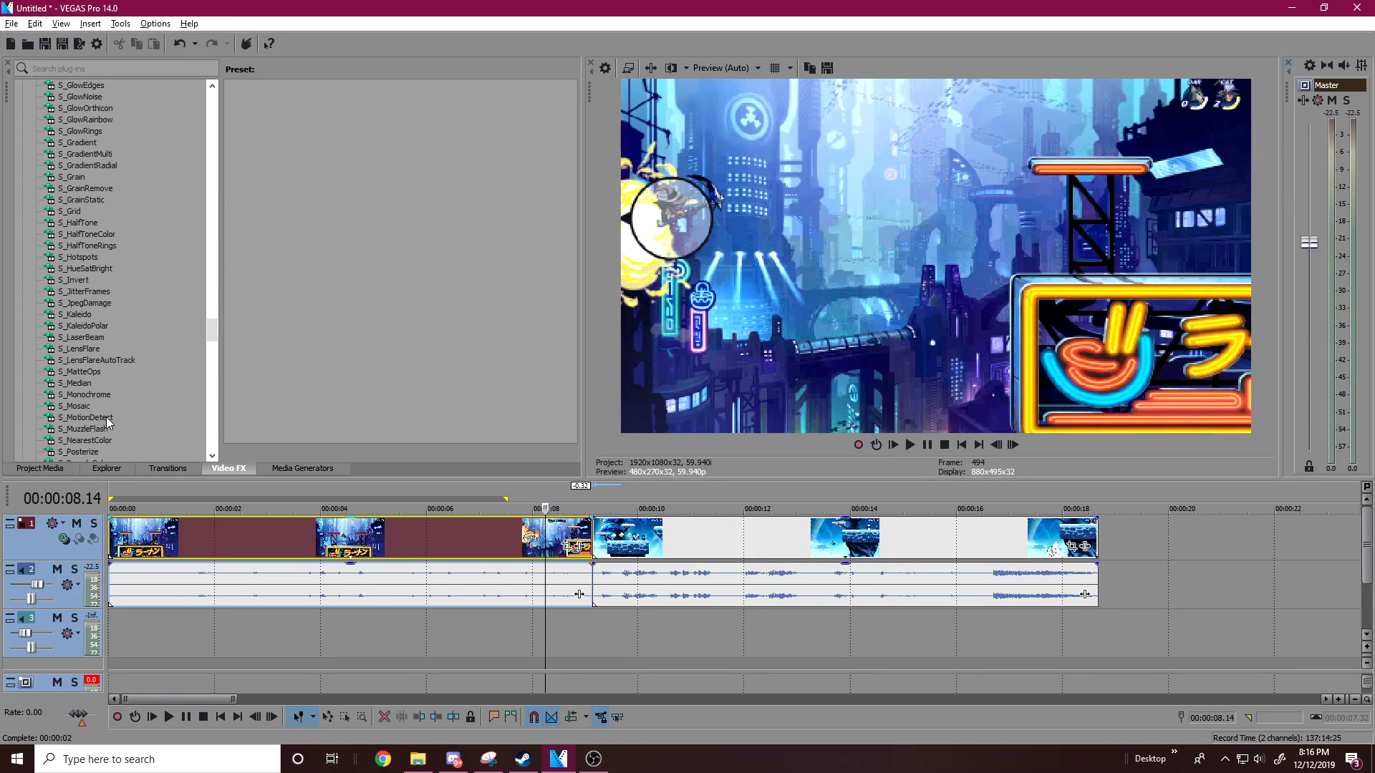
pyautogui.scroll(10, 106, 416)
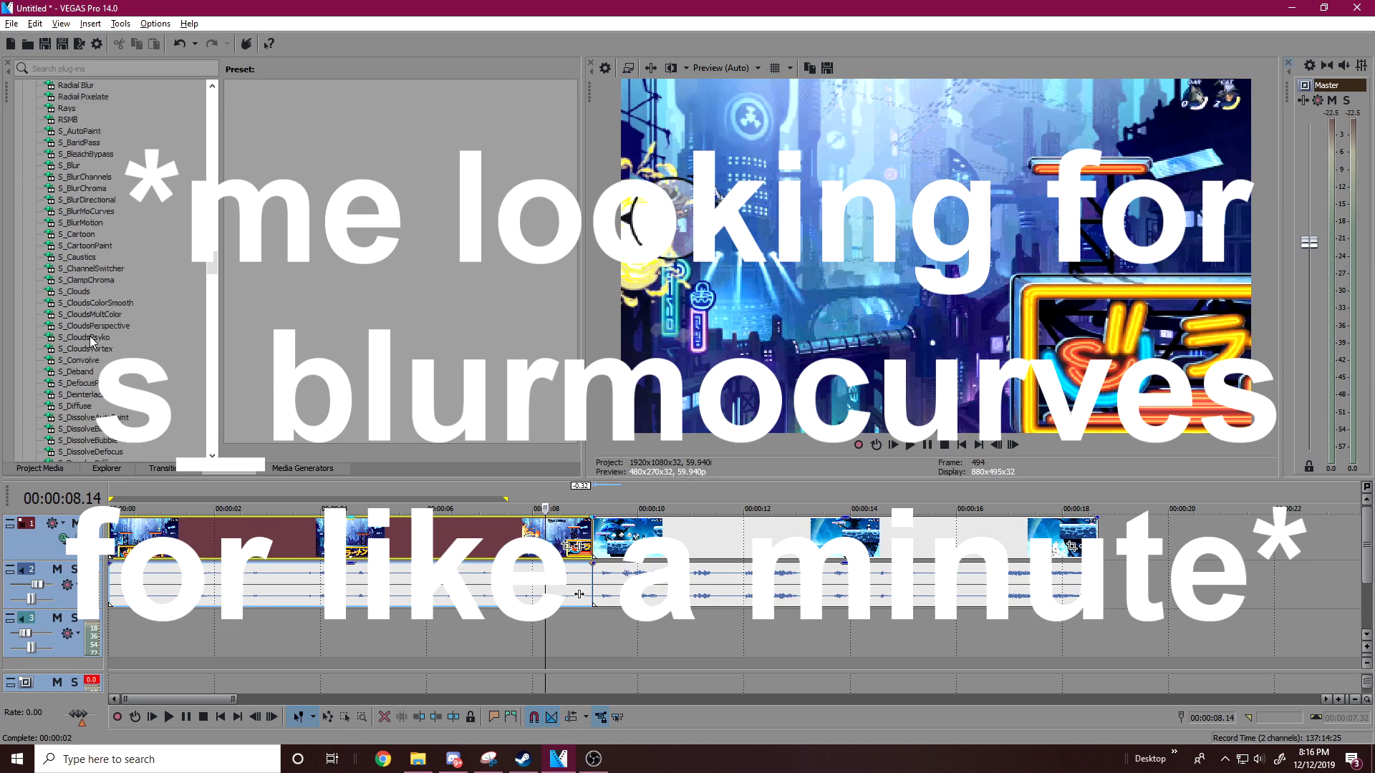
pyautogui.scroll(-15, 96, 327)
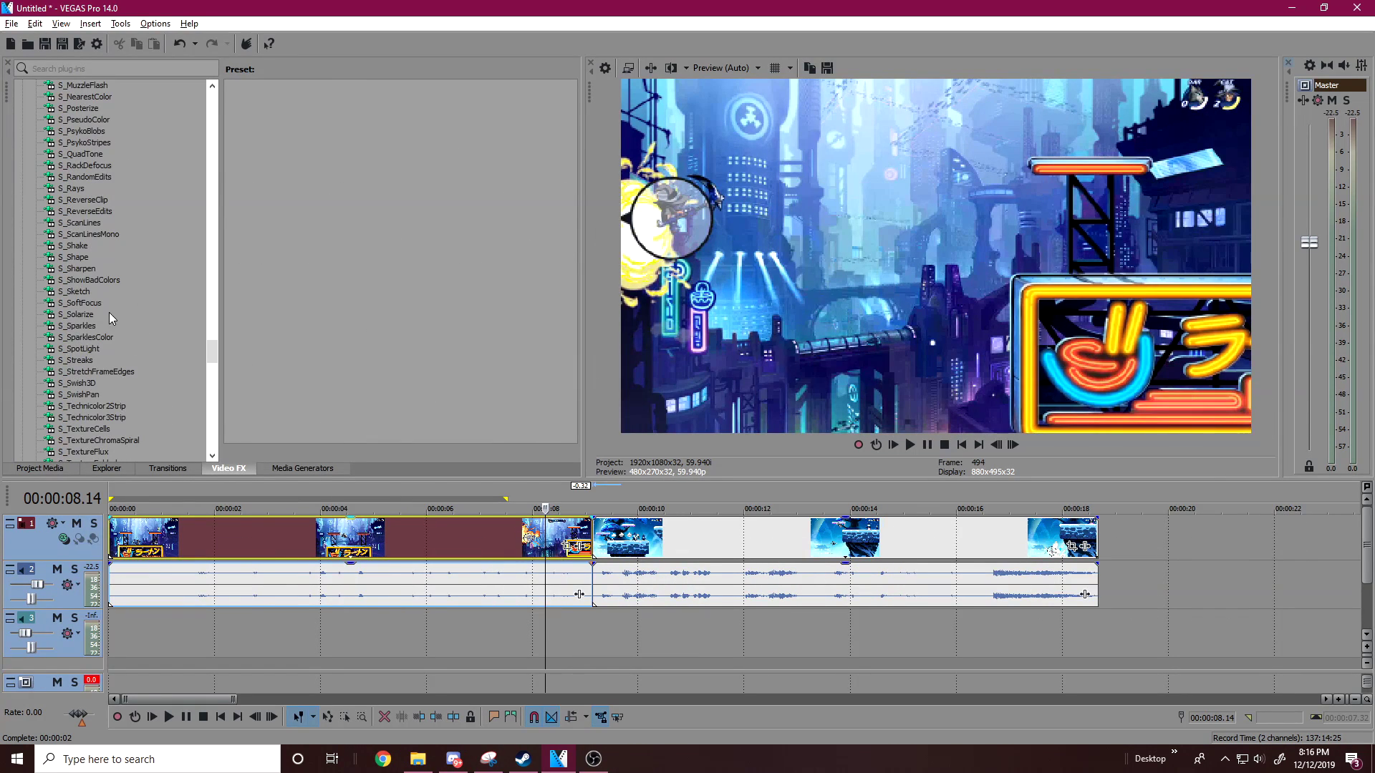
pyautogui.click(72, 270)
pyautogui.click(77, 234)
pyautogui.moveTo(211, 349); pyautogui.dragTo(206, 259)
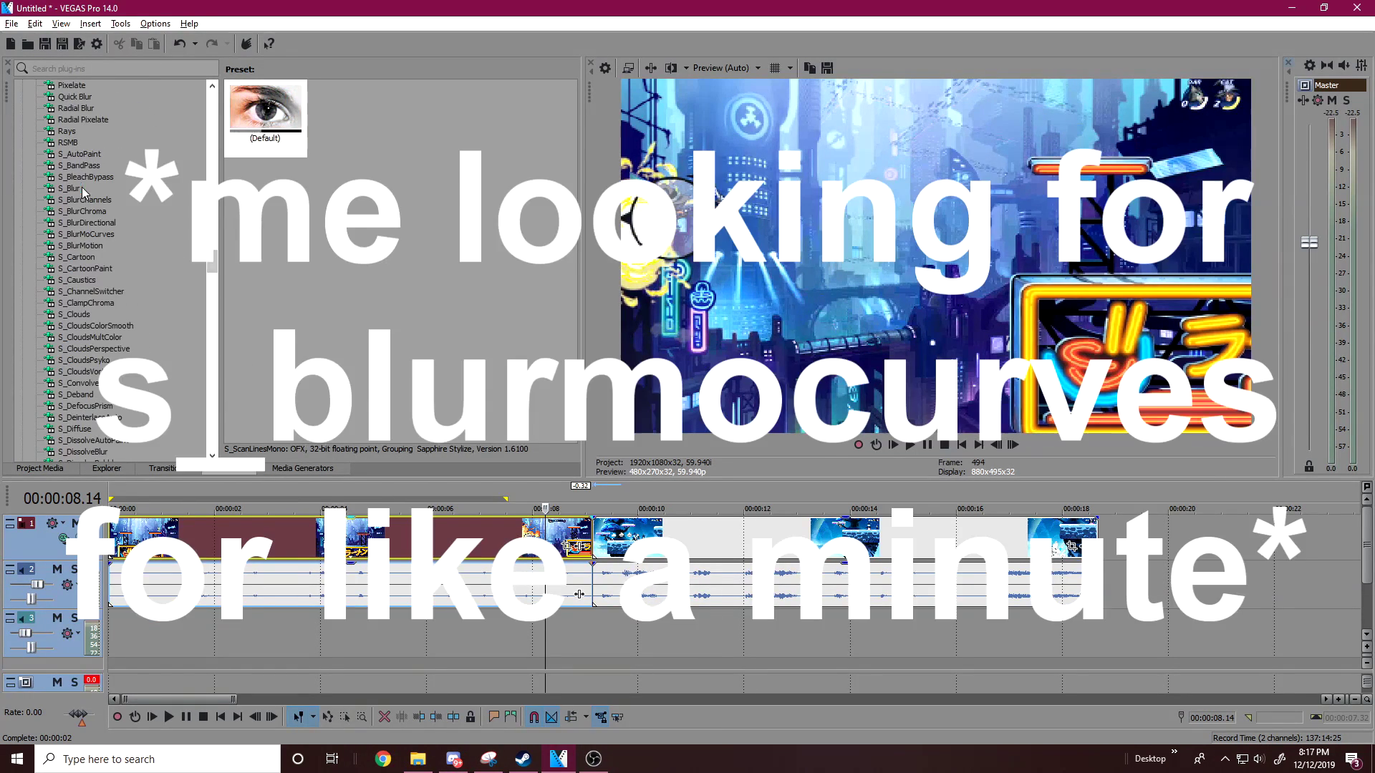
pyautogui.click(85, 195)
pyautogui.click(84, 212)
pyautogui.click(84, 234)
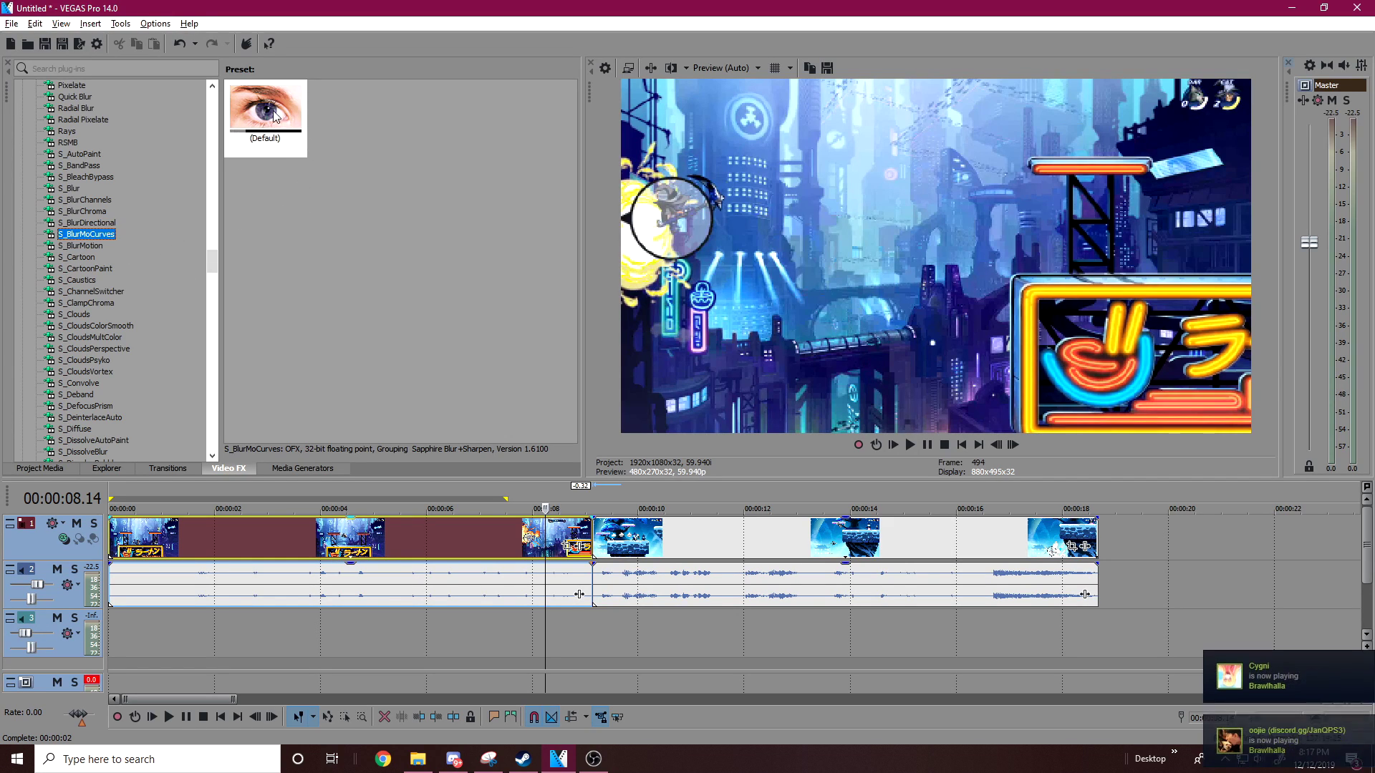
pyautogui.click(327, 206)
pyautogui.moveTo(255, 136); pyautogui.dragTo(286, 186)
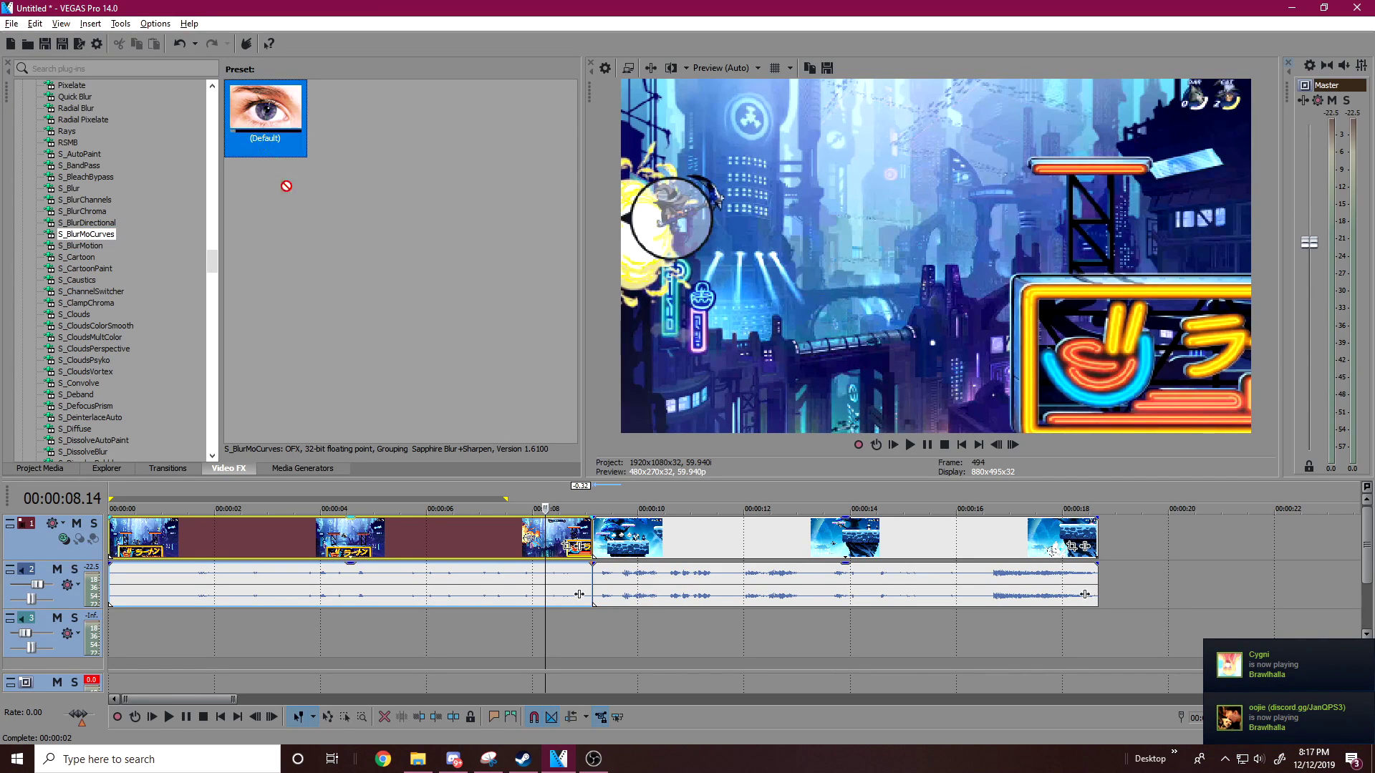
pyautogui.click(324, 255)
pyautogui.moveTo(268, 133); pyautogui.dragTo(283, 198)
pyautogui.moveTo(416, 444); pyautogui.dragTo(423, 386)
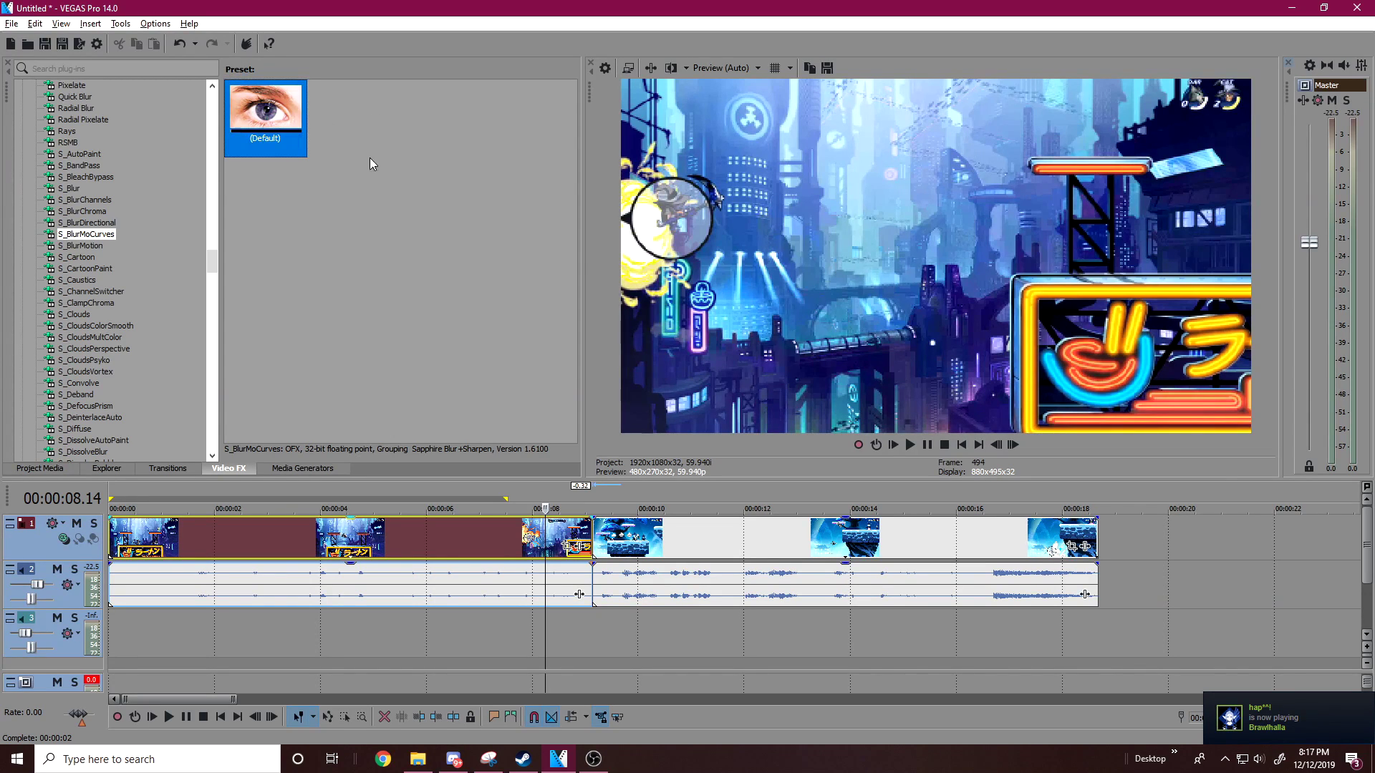
pyautogui.moveTo(266, 167); pyautogui.dragTo(571, 547)
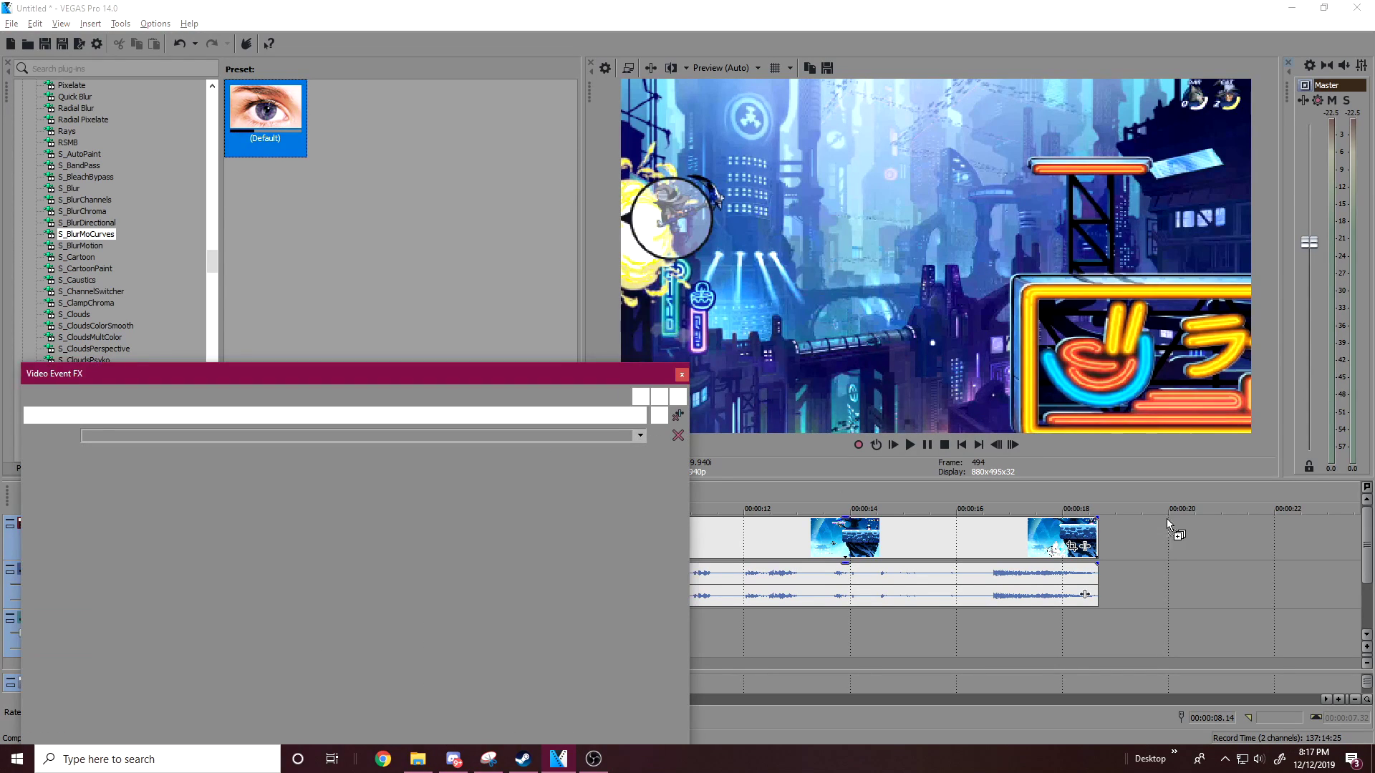
pyautogui.moveTo(265, 372); pyautogui.dragTo(451, 141)
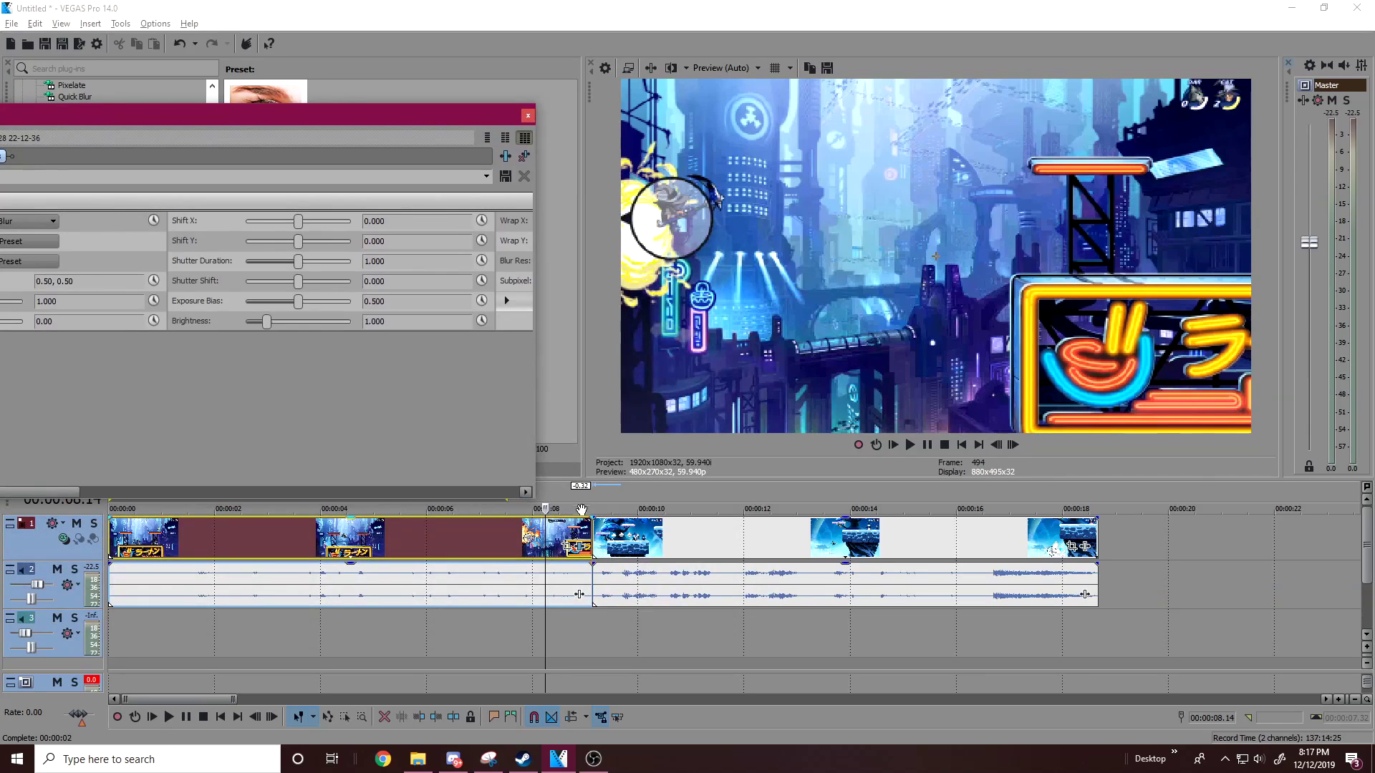
# Examine the first clip's knockout frames between 00:00:08.15 and 00:00:08.52 with the S_BlurMoCurves settings in view
pyautogui.click(565, 532)
pyautogui.click(577, 532)
pyautogui.click(562, 533)
pyautogui.click(550, 536)
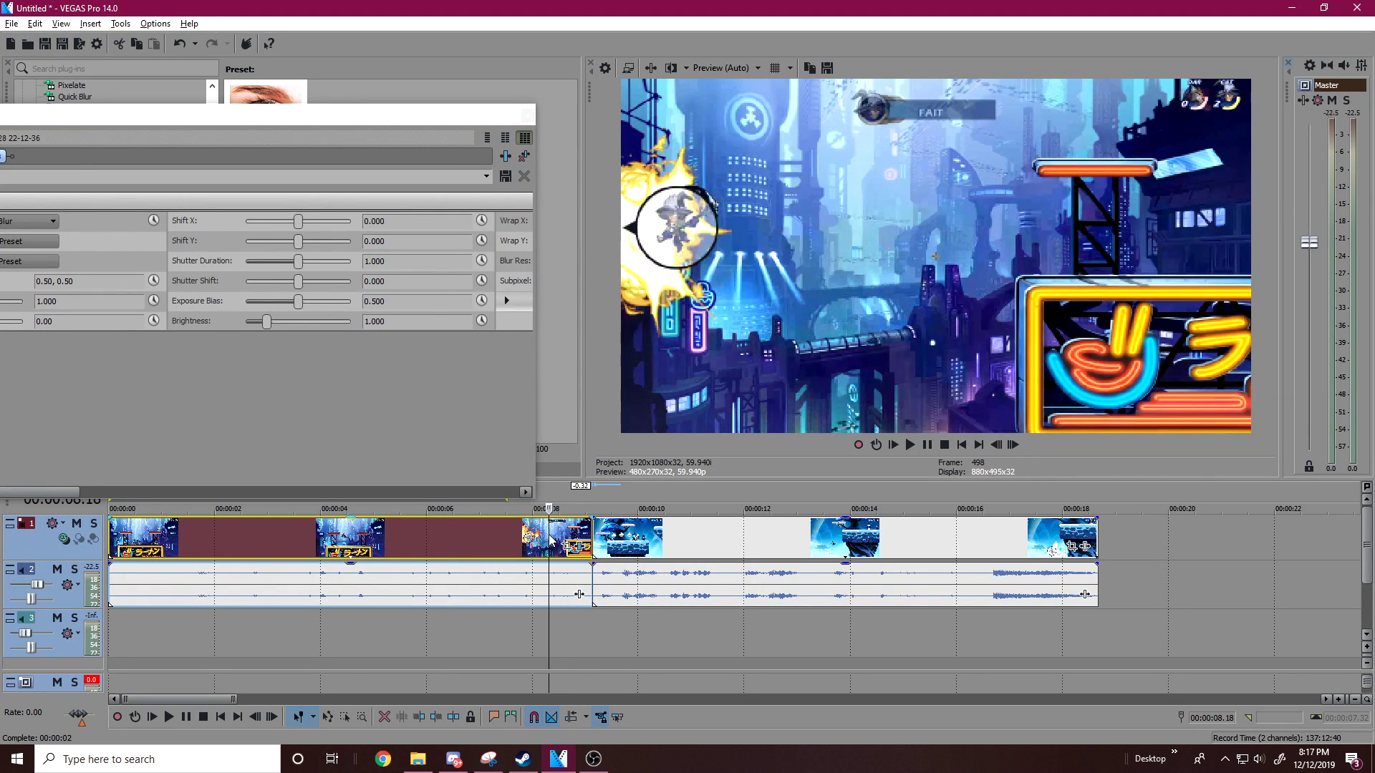
pyautogui.click(552, 545)
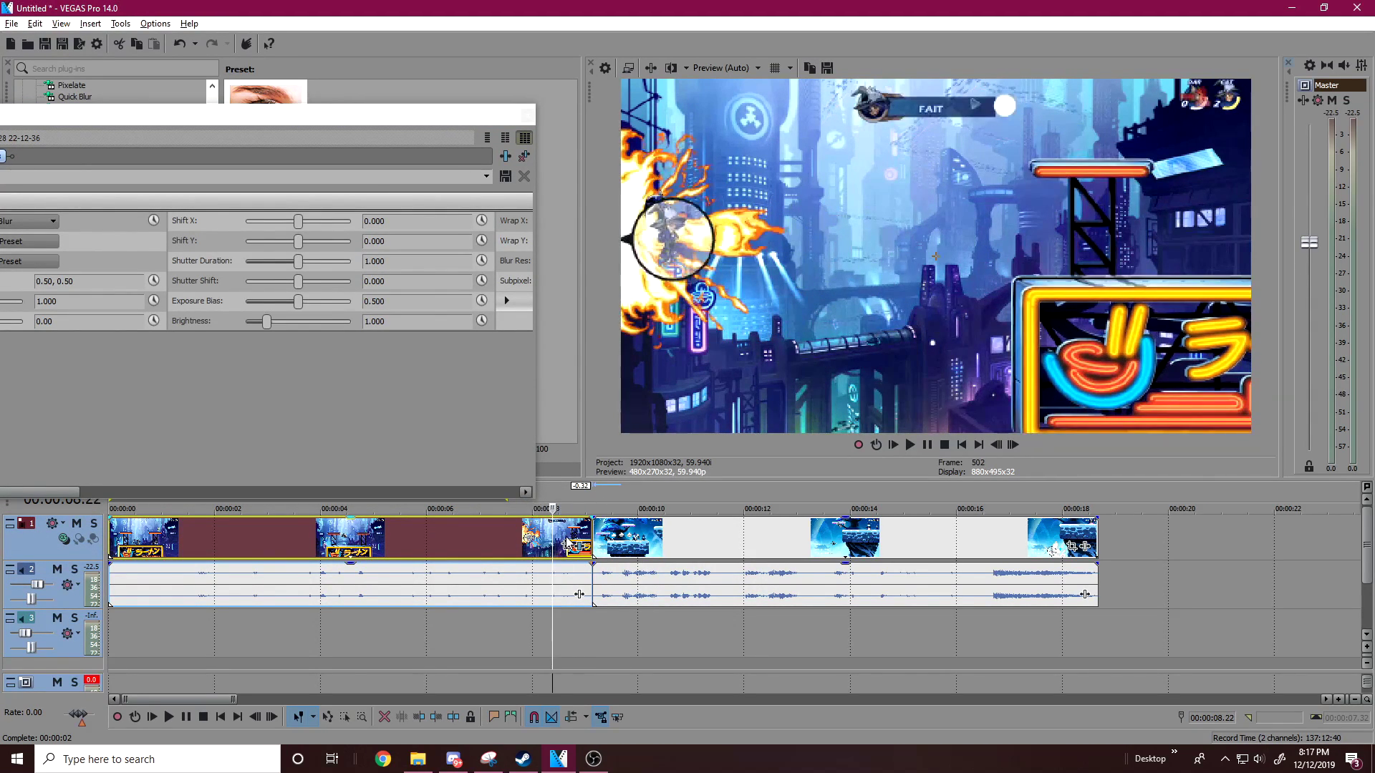
pyautogui.click(566, 540)
pyautogui.click(546, 536)
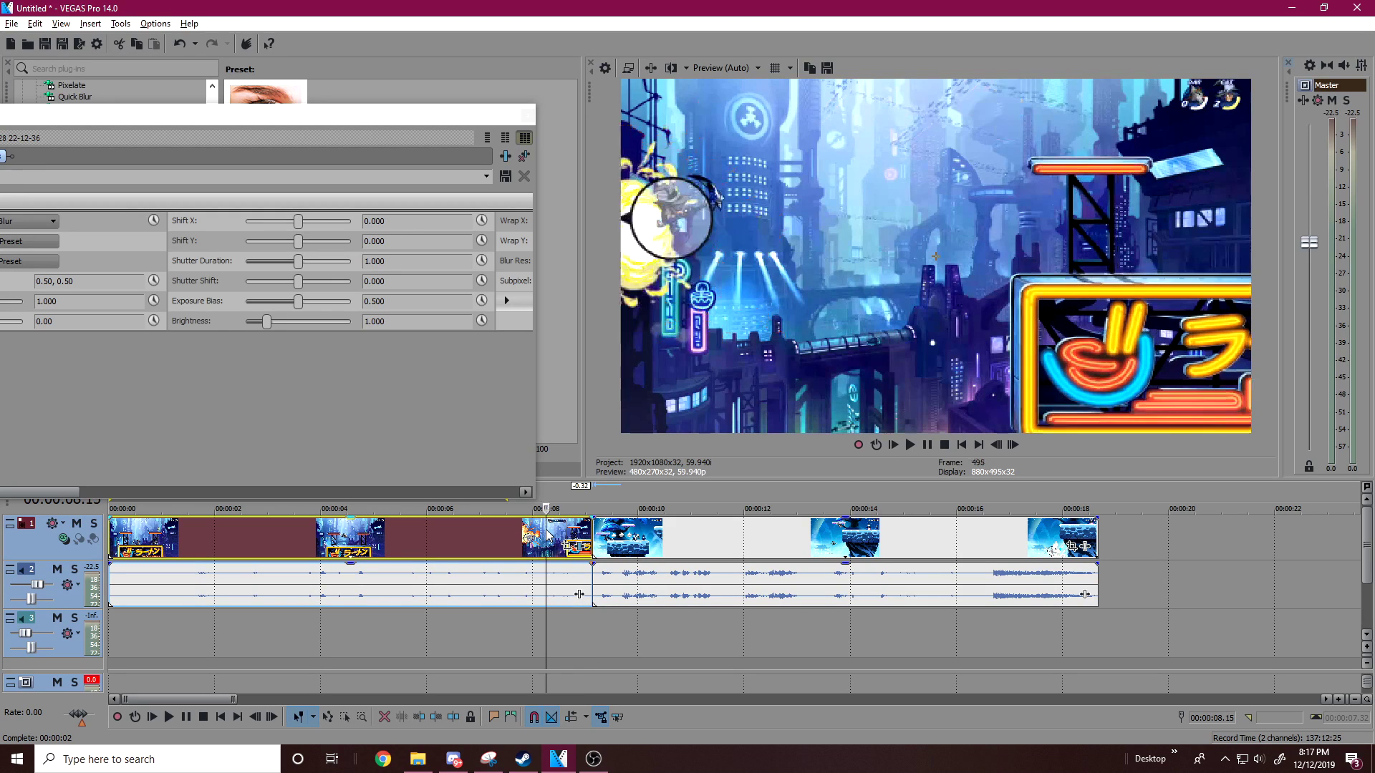
pyautogui.click(246, 122)
pyautogui.moveTo(246, 118); pyautogui.dragTo(402, 102)
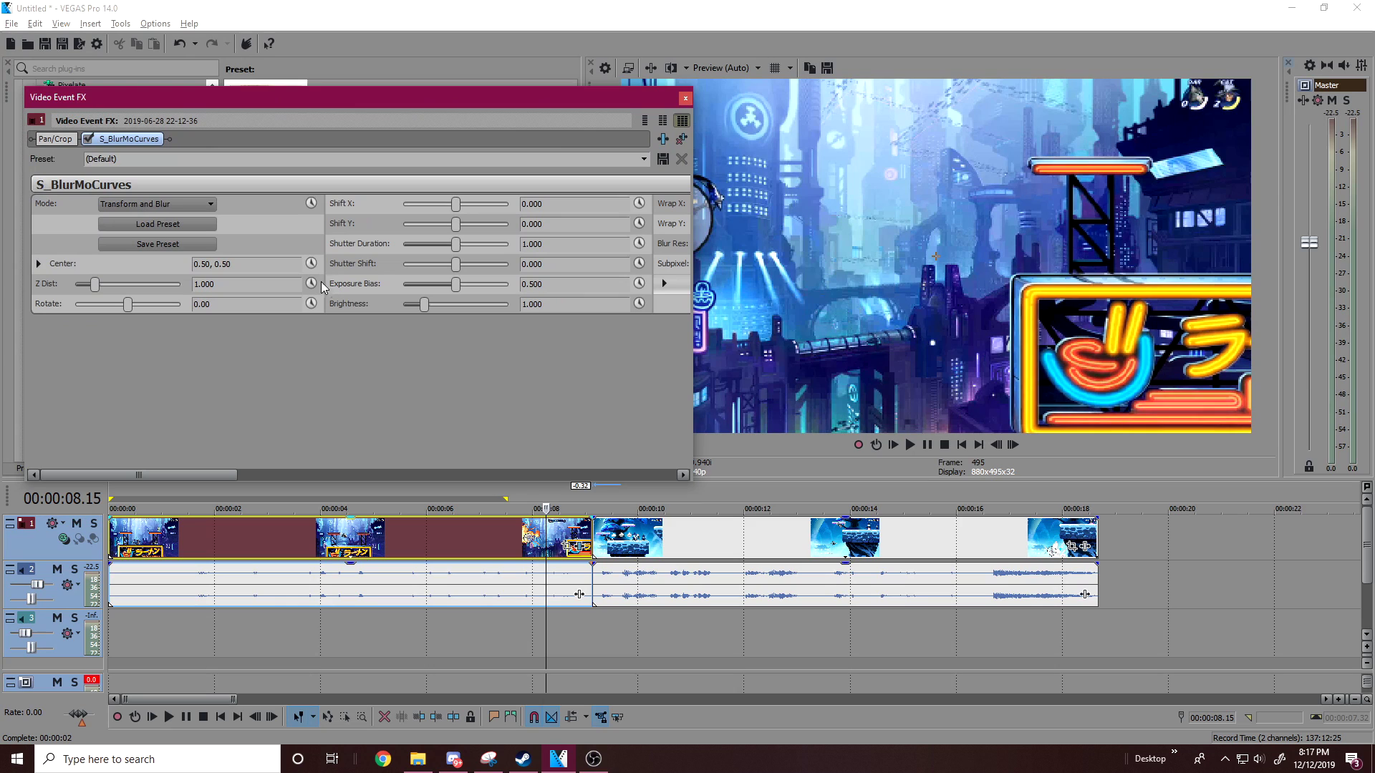
pyautogui.click(568, 533)
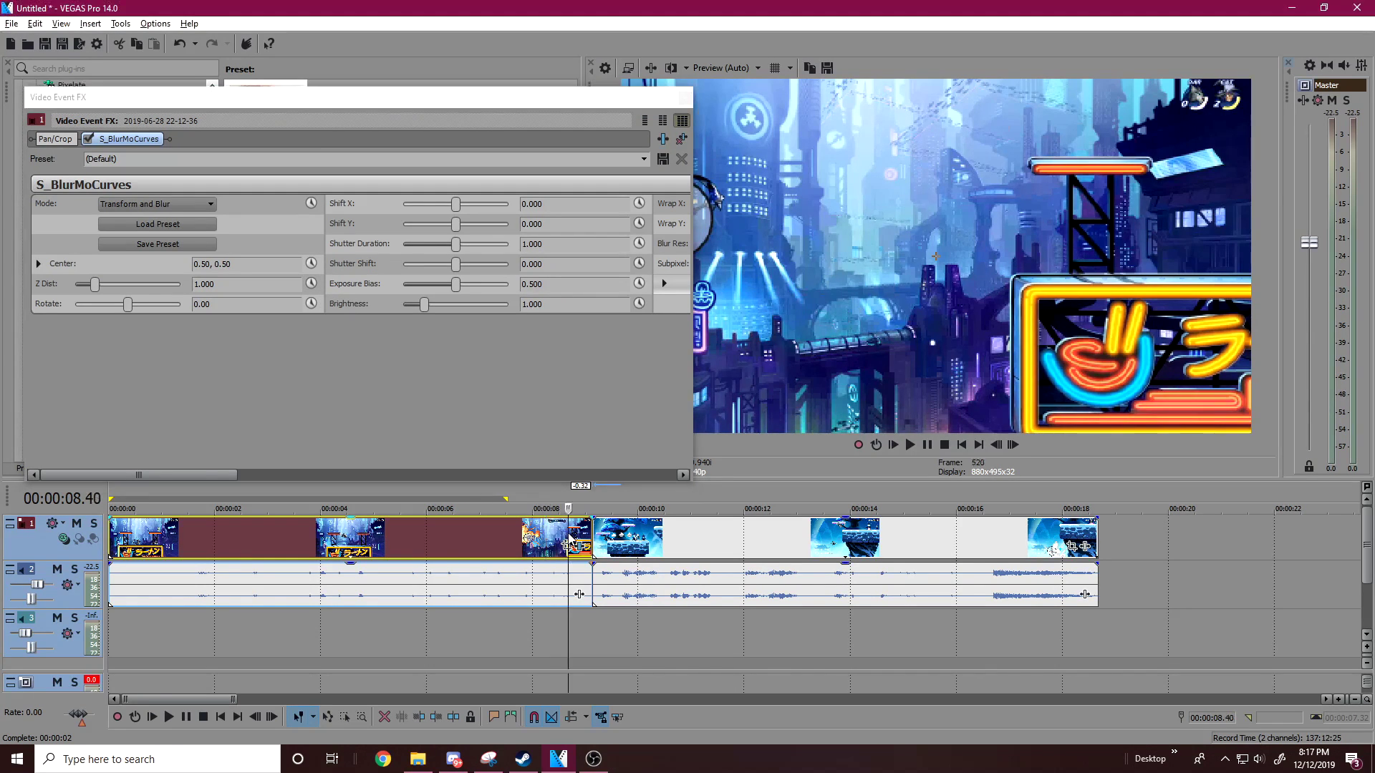
pyautogui.click(580, 533)
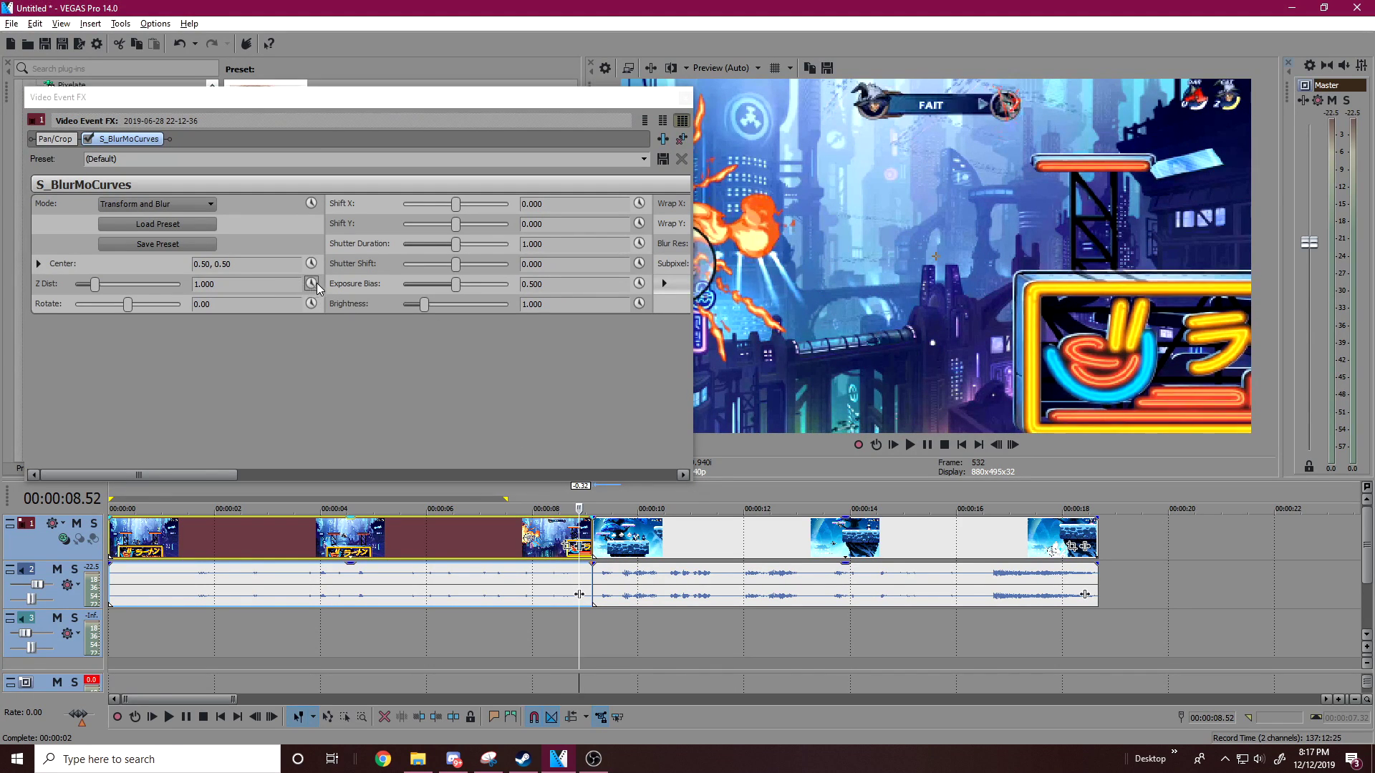
pyautogui.click(615, 537)
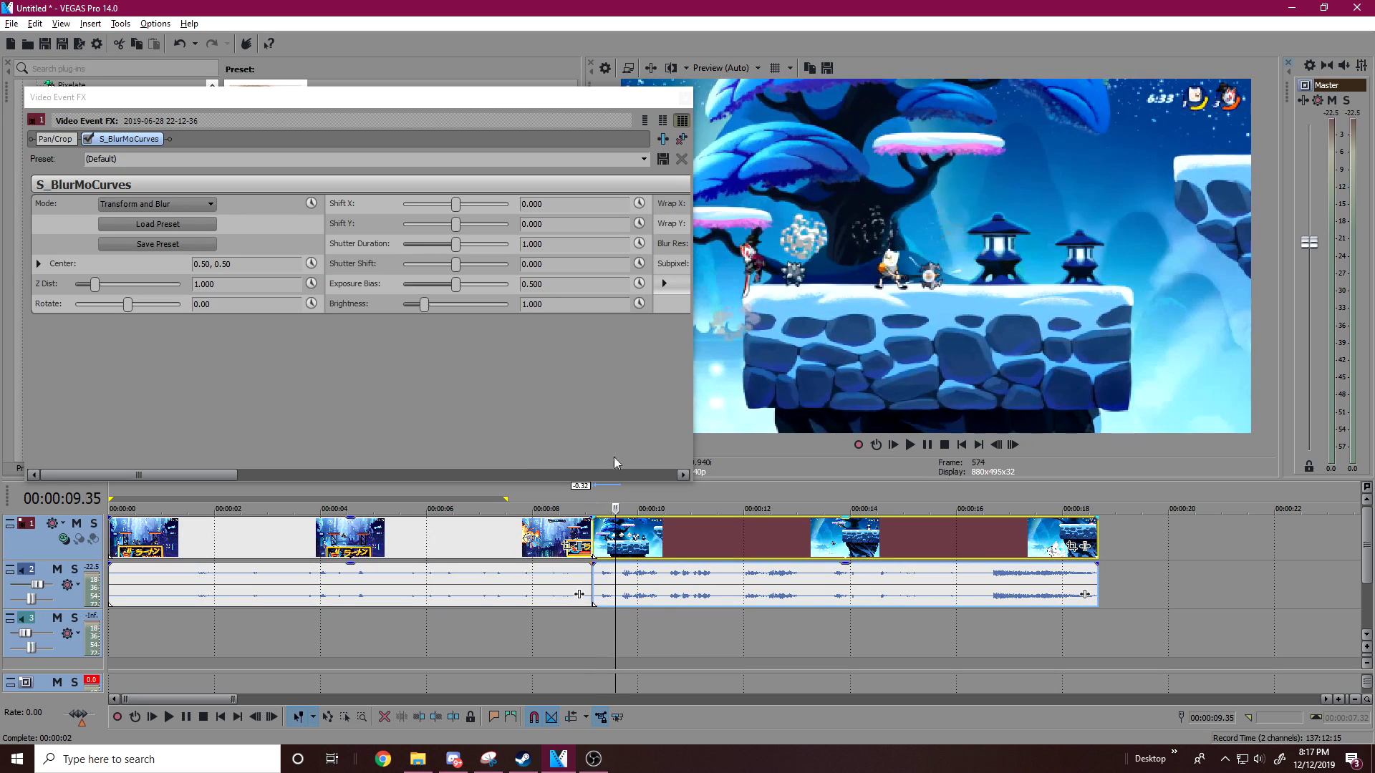
pyautogui.click(685, 105)
pyautogui.click(685, 98)
pyautogui.moveTo(264, 126); pyautogui.dragTo(664, 540)
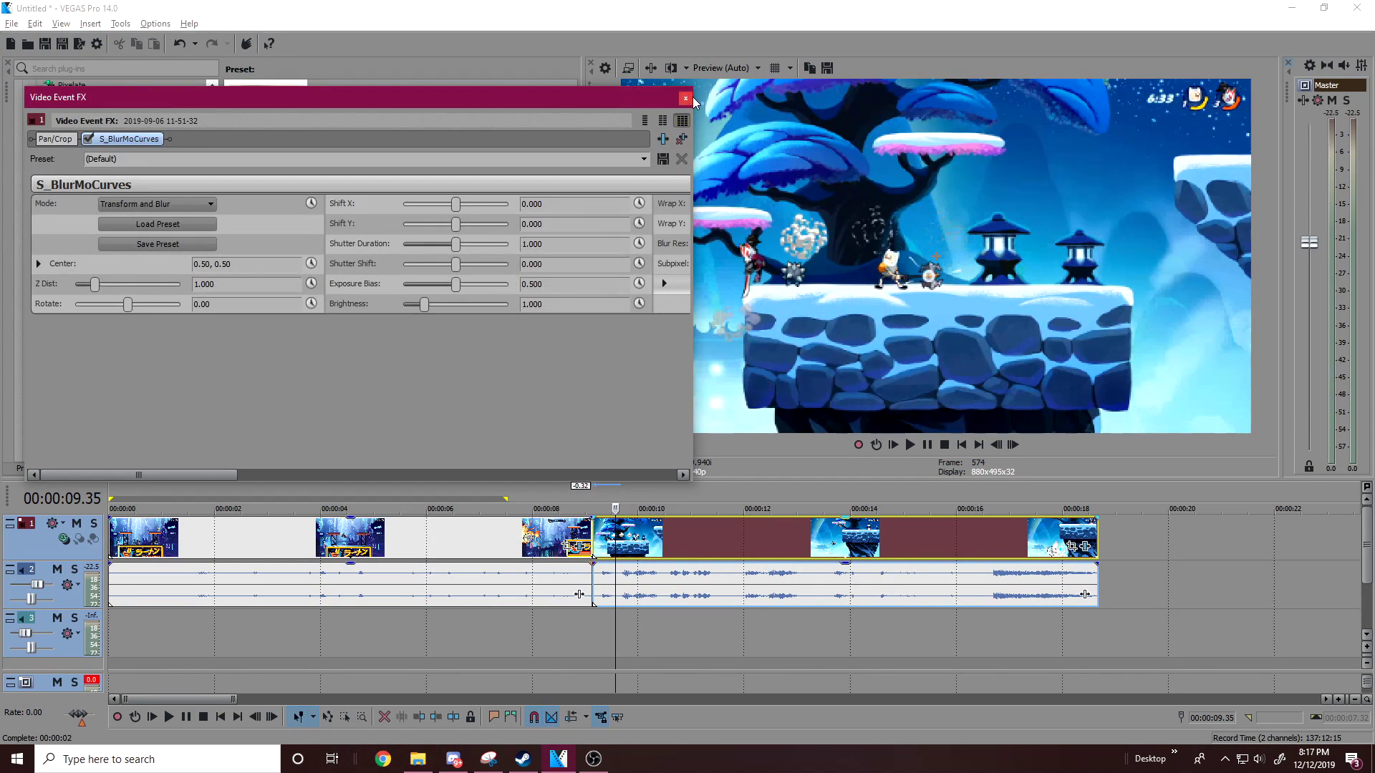
pyautogui.click(685, 98)
# Place the playhead at 00:00:08.43 in the first clip and reopen its S_BlurMoCurves settings beside the preview
pyautogui.click(583, 537)
pyautogui.click(566, 541)
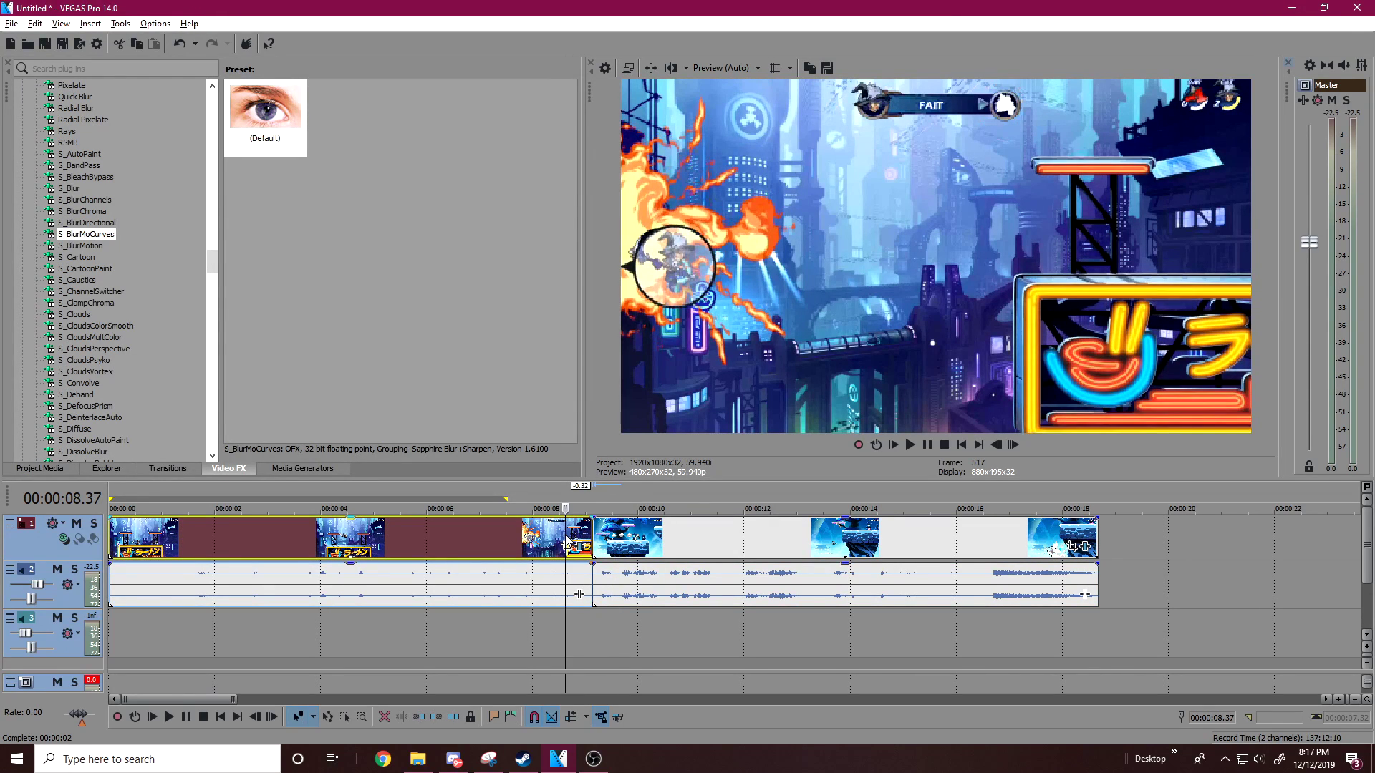
pyautogui.click(552, 537)
pyautogui.click(570, 541)
pyautogui.click(580, 547)
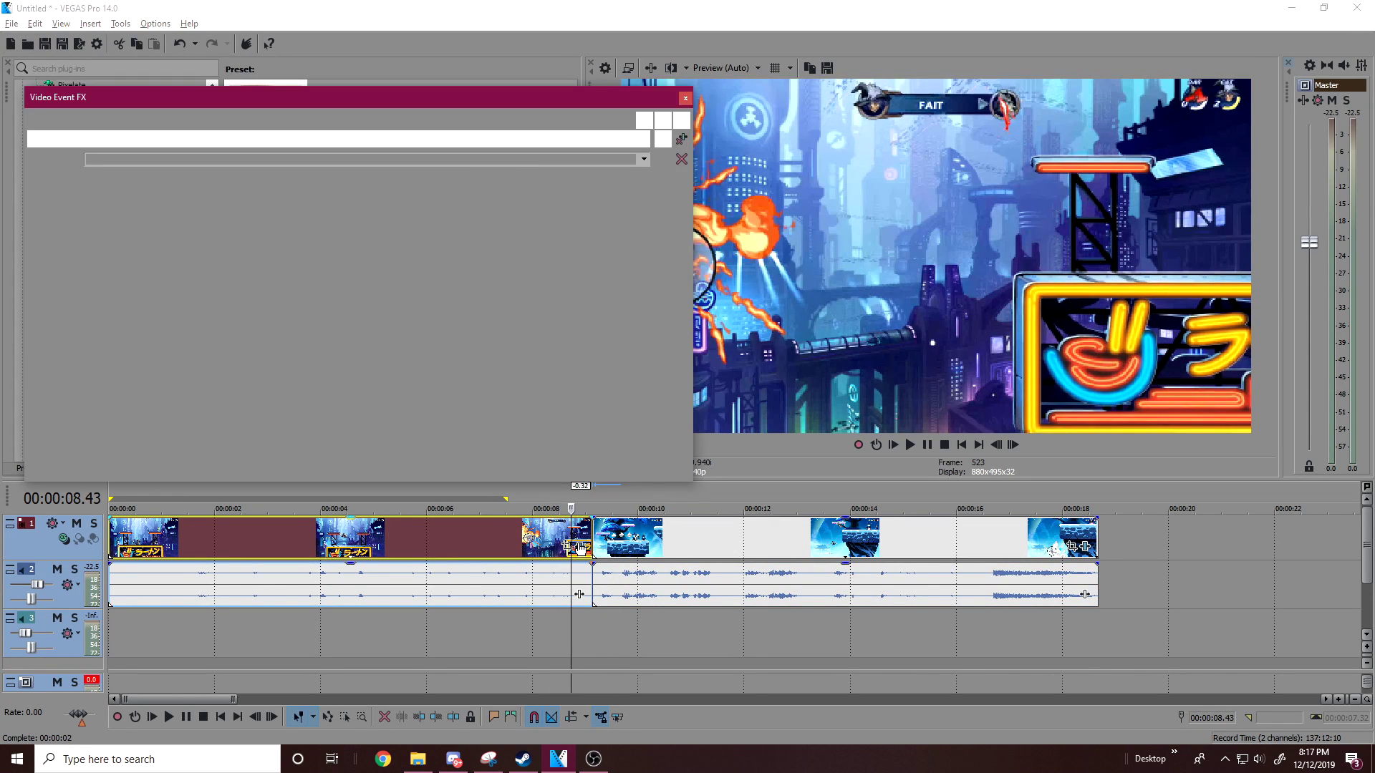
pyautogui.moveTo(471, 106); pyautogui.dragTo(890, 375)
# Try different Z Dist values in the first clip's S_BlurMoCurves and restore Z Dist to 1
pyautogui.moveTo(512, 553); pyautogui.dragTo(581, 557)
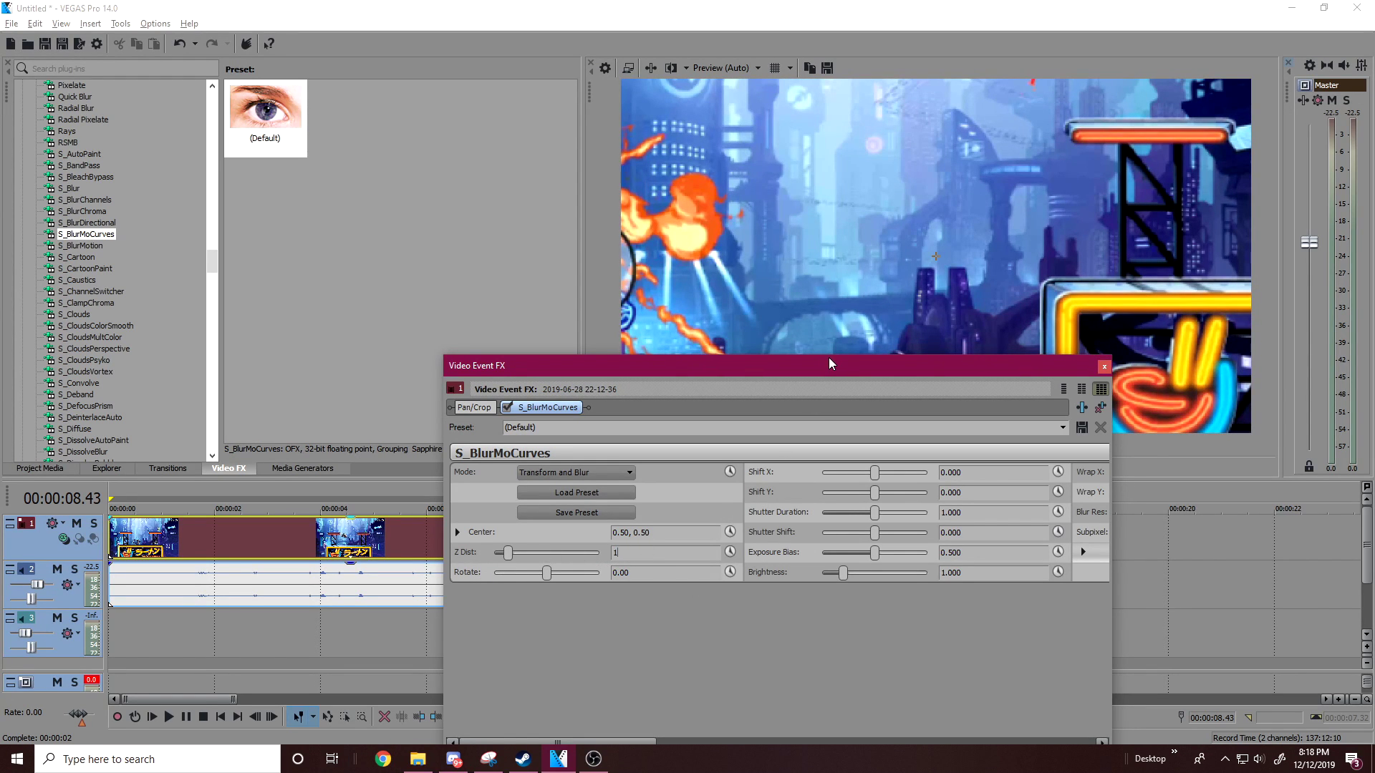
pyautogui.write('1')
pyautogui.press('Return')
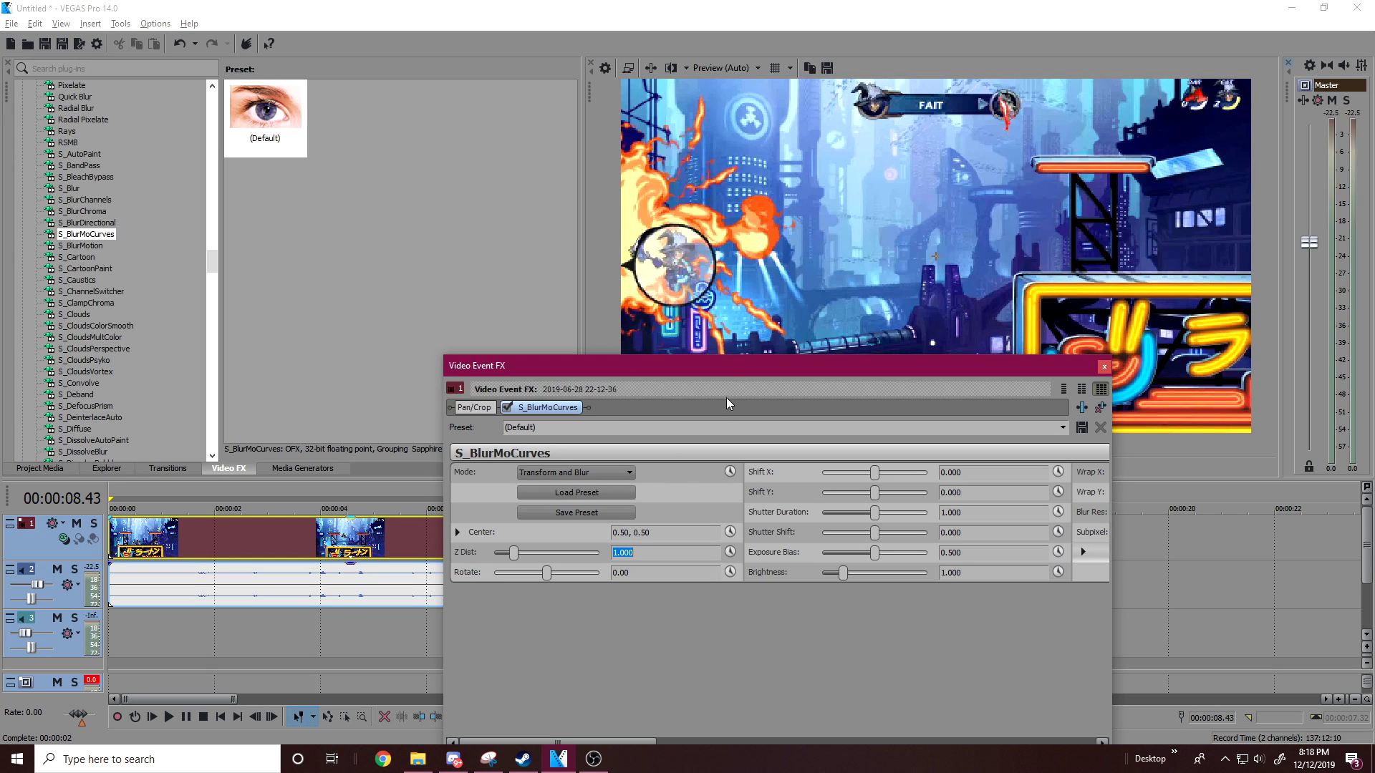
pyautogui.moveTo(711, 367); pyautogui.dragTo(315, 128)
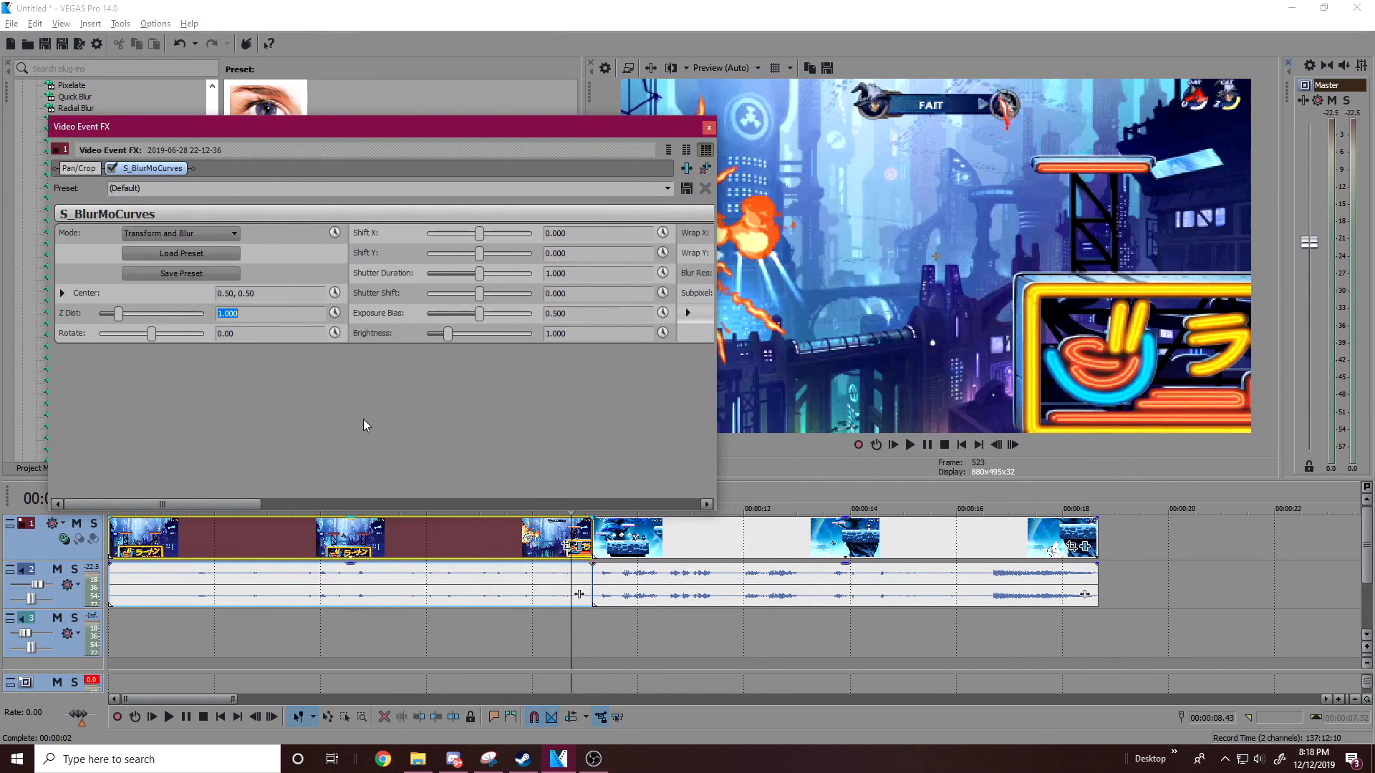
# Set both Wrap X and Wrap Y to Reflect in the first clip's S_BlurMoCurves effect
pyautogui.moveTo(222, 501); pyautogui.dragTo(603, 494)
pyautogui.click(558, 233)
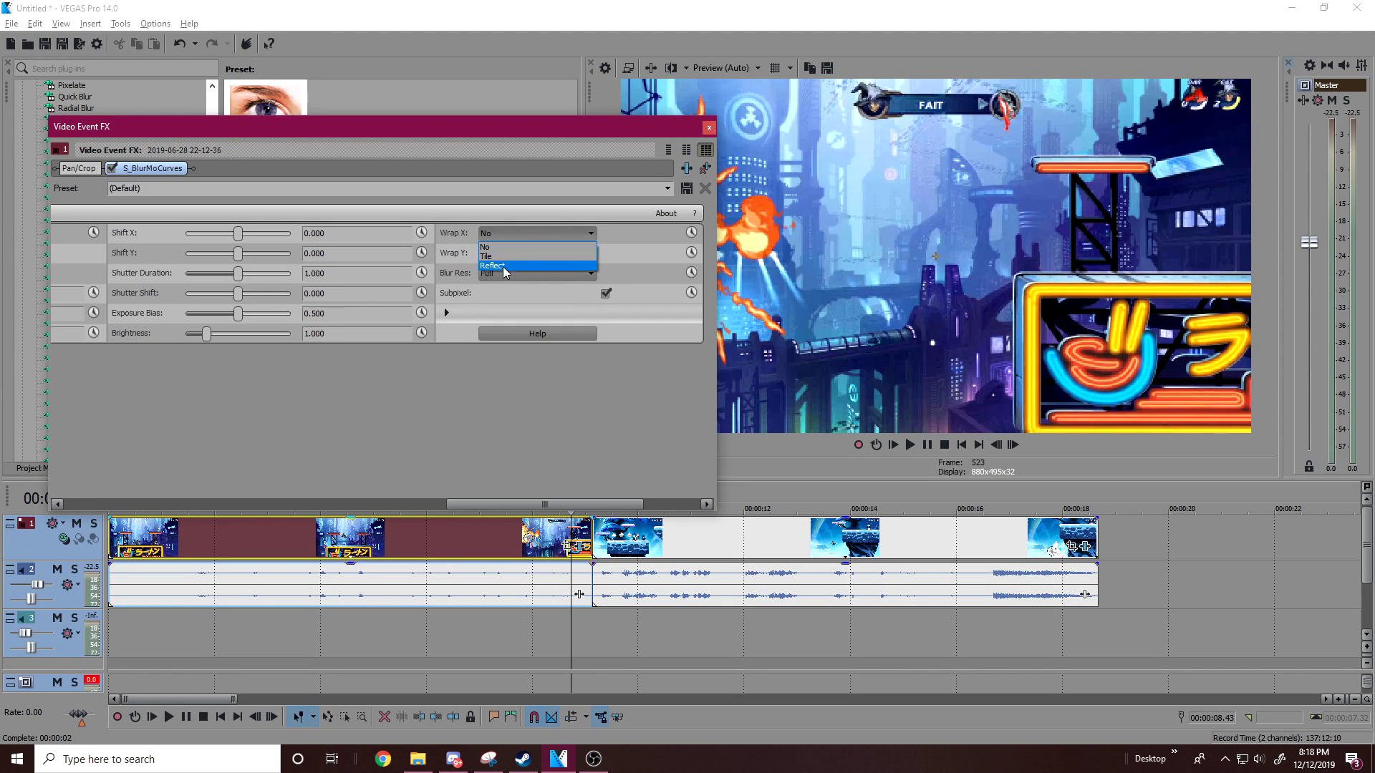
pyautogui.click(505, 268)
pyautogui.click(494, 250)
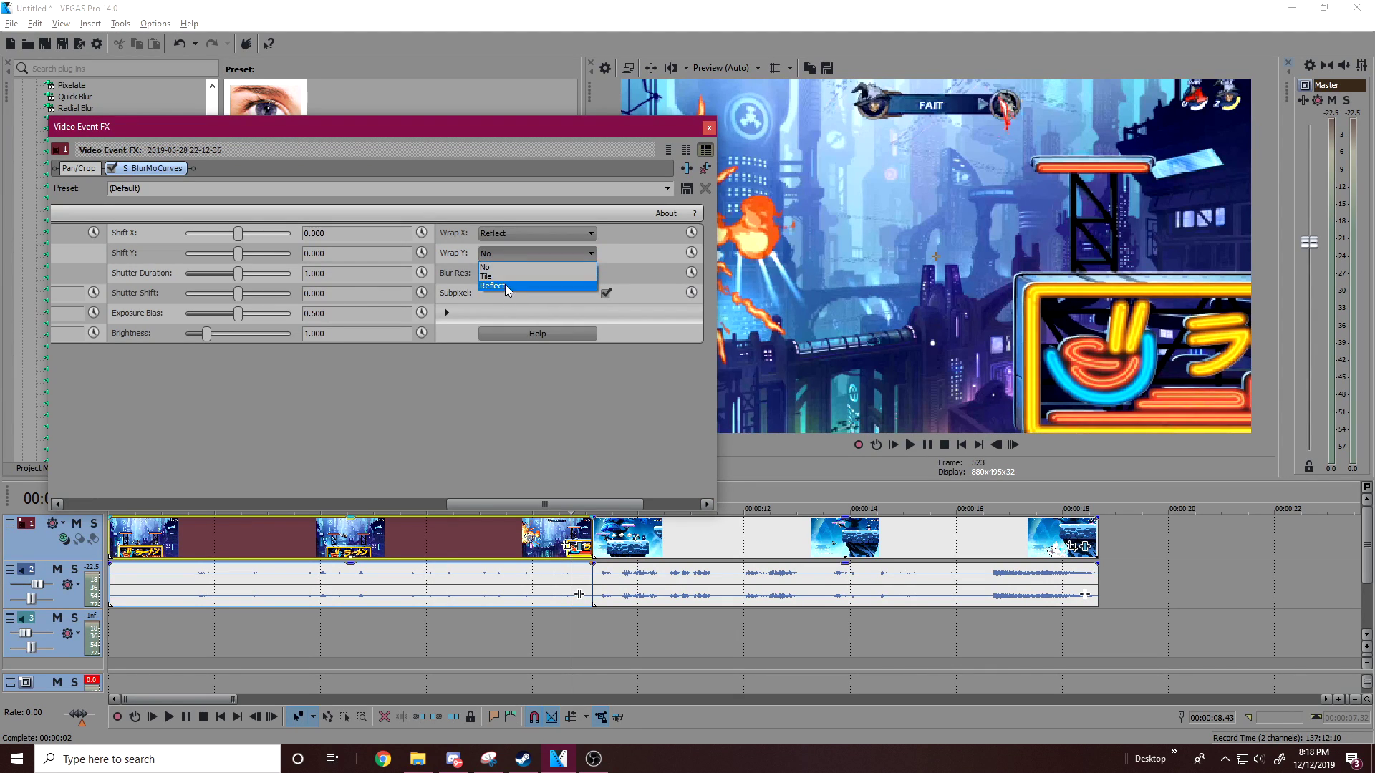
pyautogui.click(506, 286)
pyautogui.moveTo(556, 132); pyautogui.dragTo(737, 186)
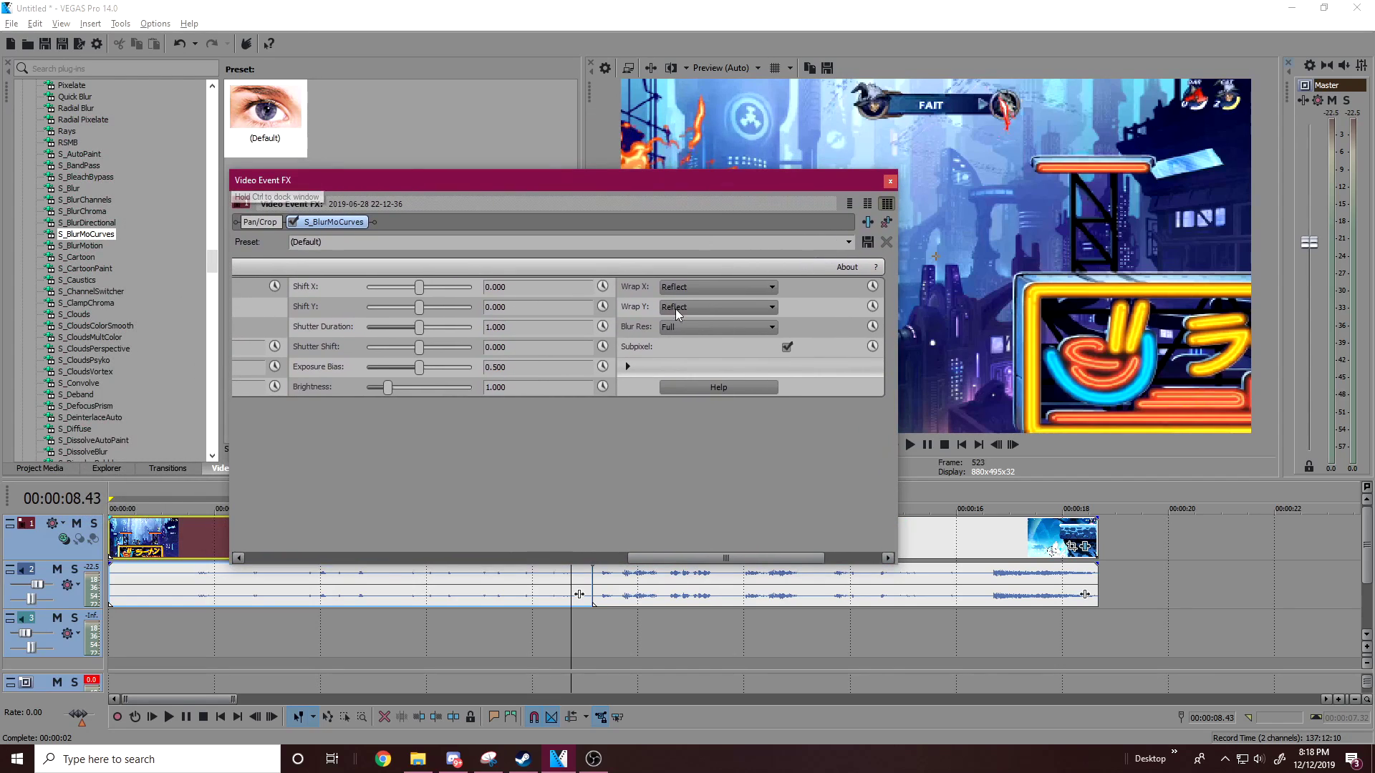
# Try a Z Dist of about 1.767 to preview the reflected edges, and restore it to 1
pyautogui.moveTo(695, 558); pyautogui.dragTo(307, 559)
pyautogui.moveTo(301, 368); pyautogui.dragTo(314, 398)
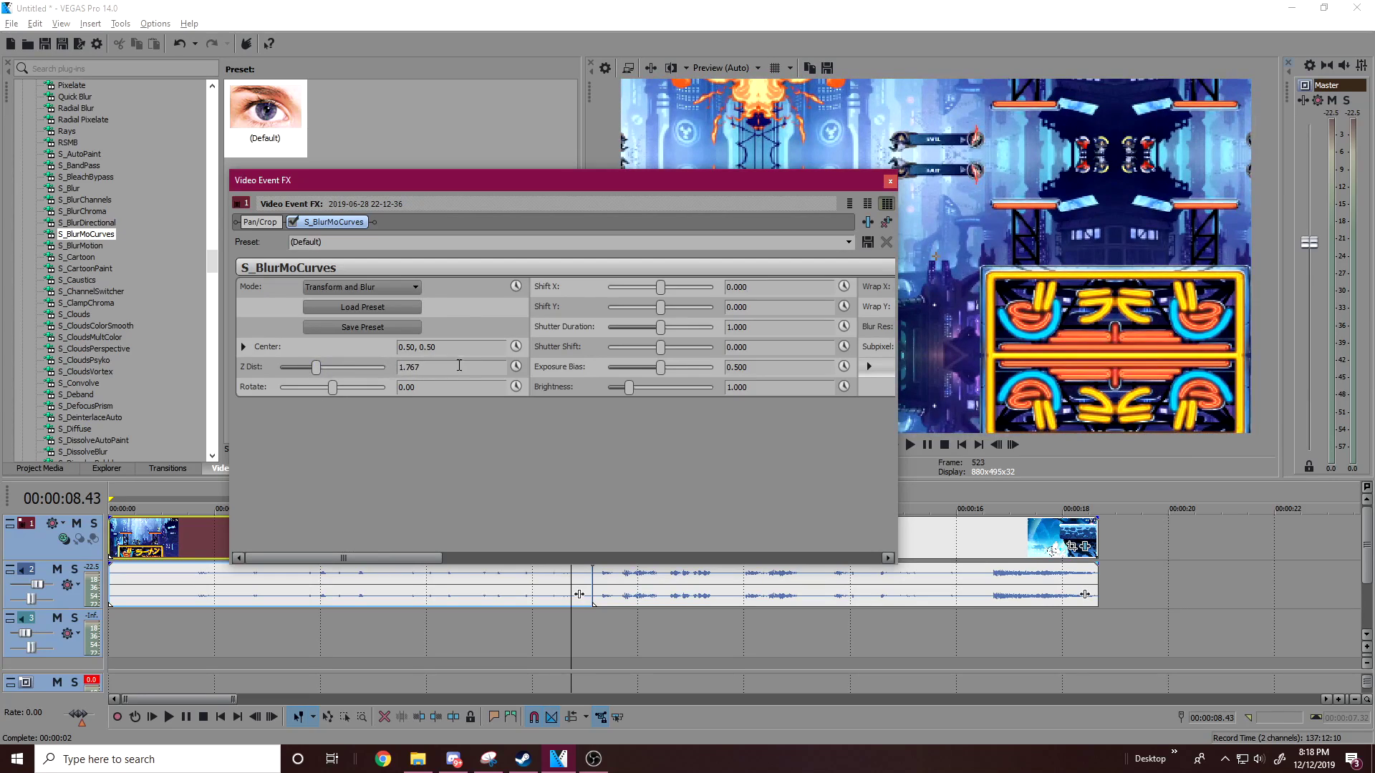
pyautogui.press('Return')
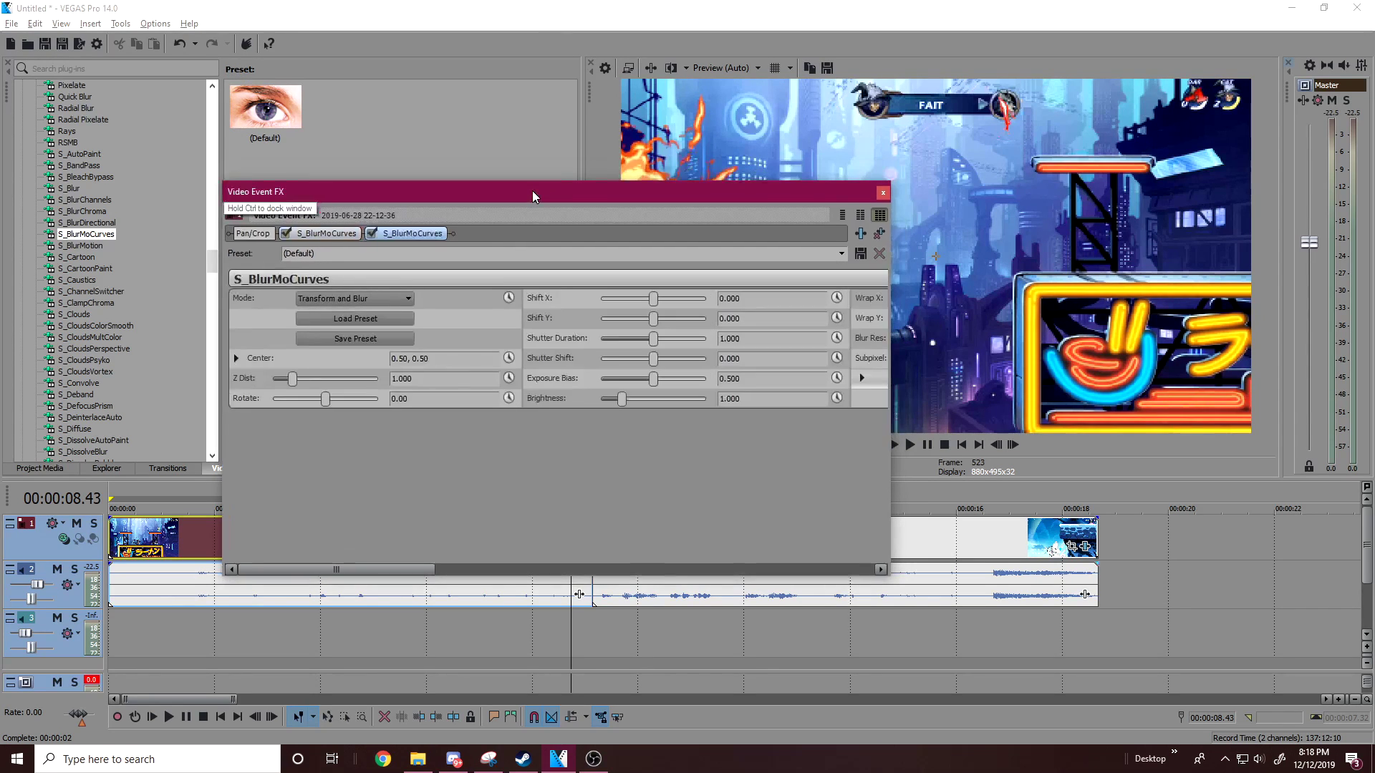
# Remove the duplicate S_BlurMoCurves from the first clip's effect chain and enable keyframe animation for Z Dist
pyautogui.moveTo(531, 191); pyautogui.dragTo(406, 122)
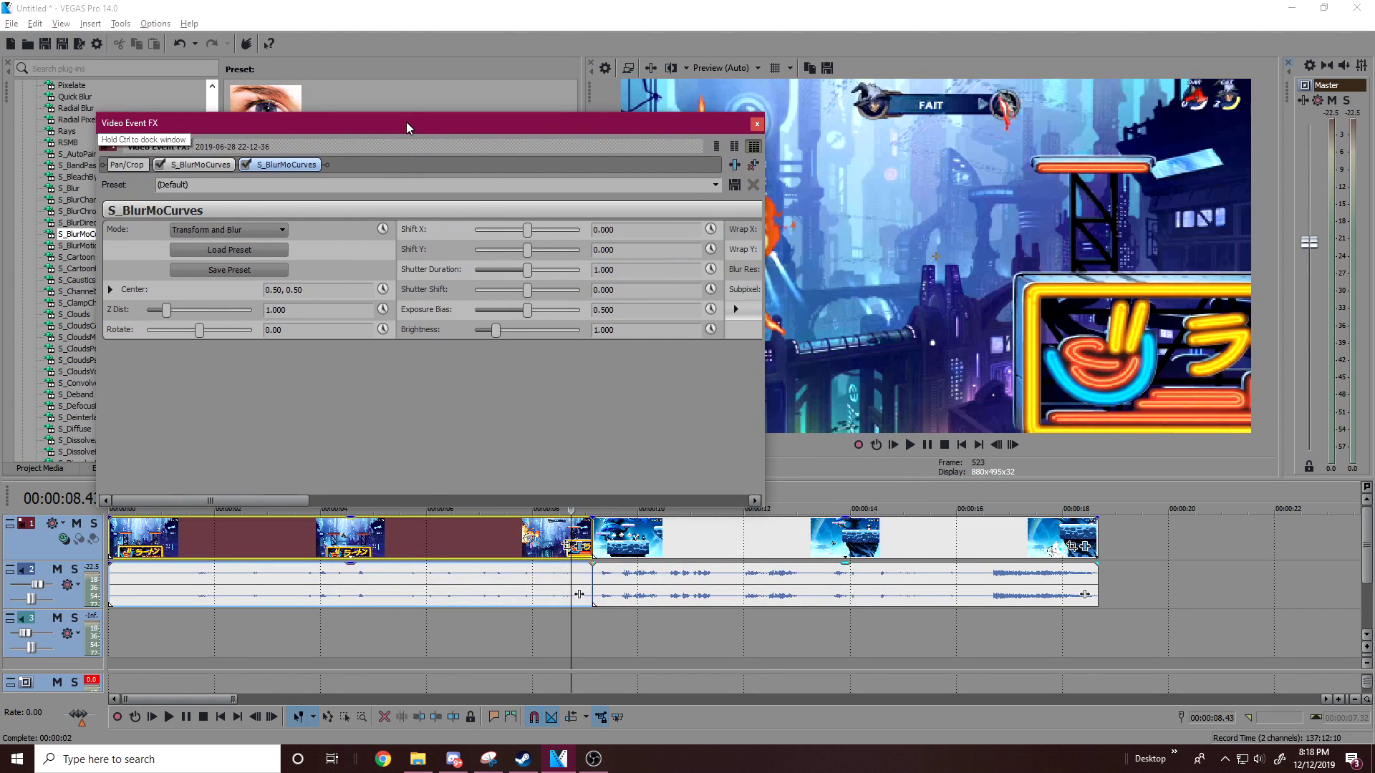
pyautogui.click(753, 163)
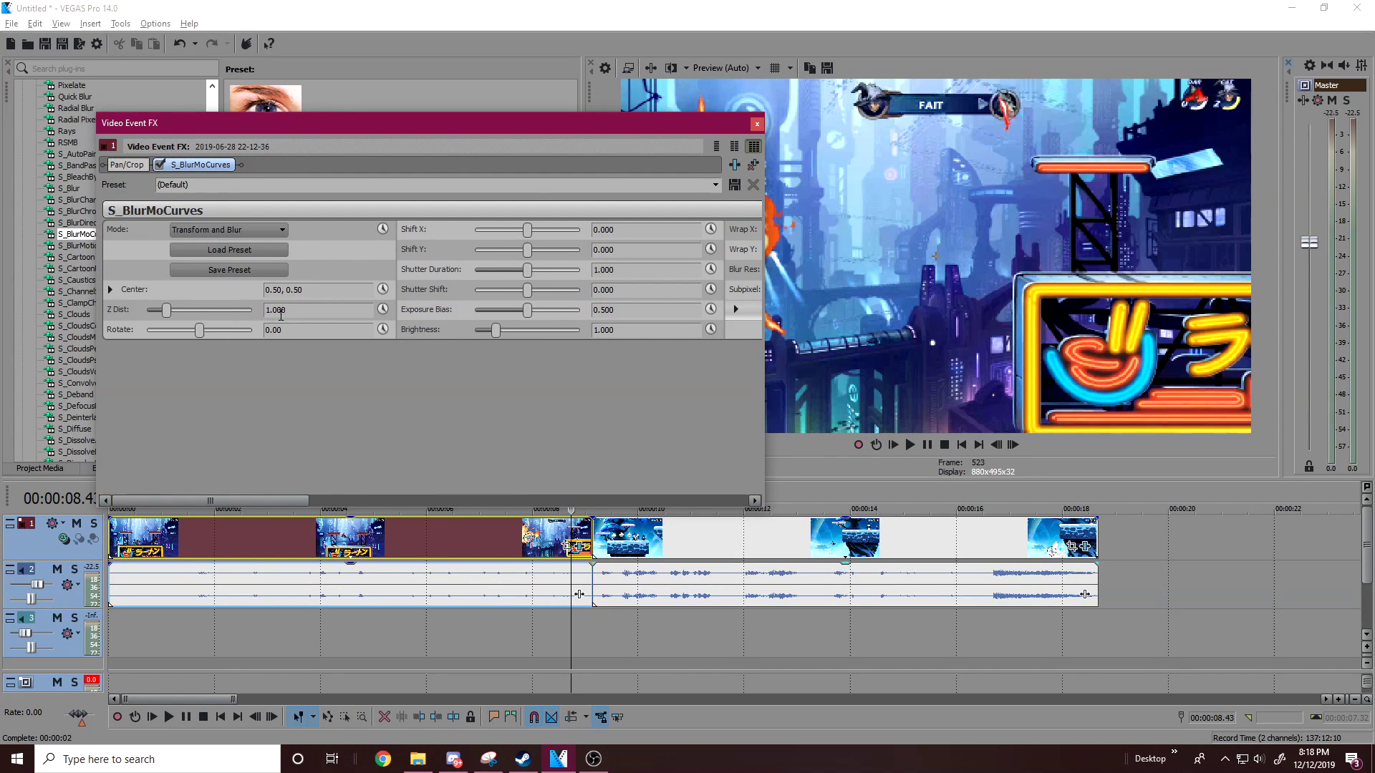
pyautogui.click(383, 309)
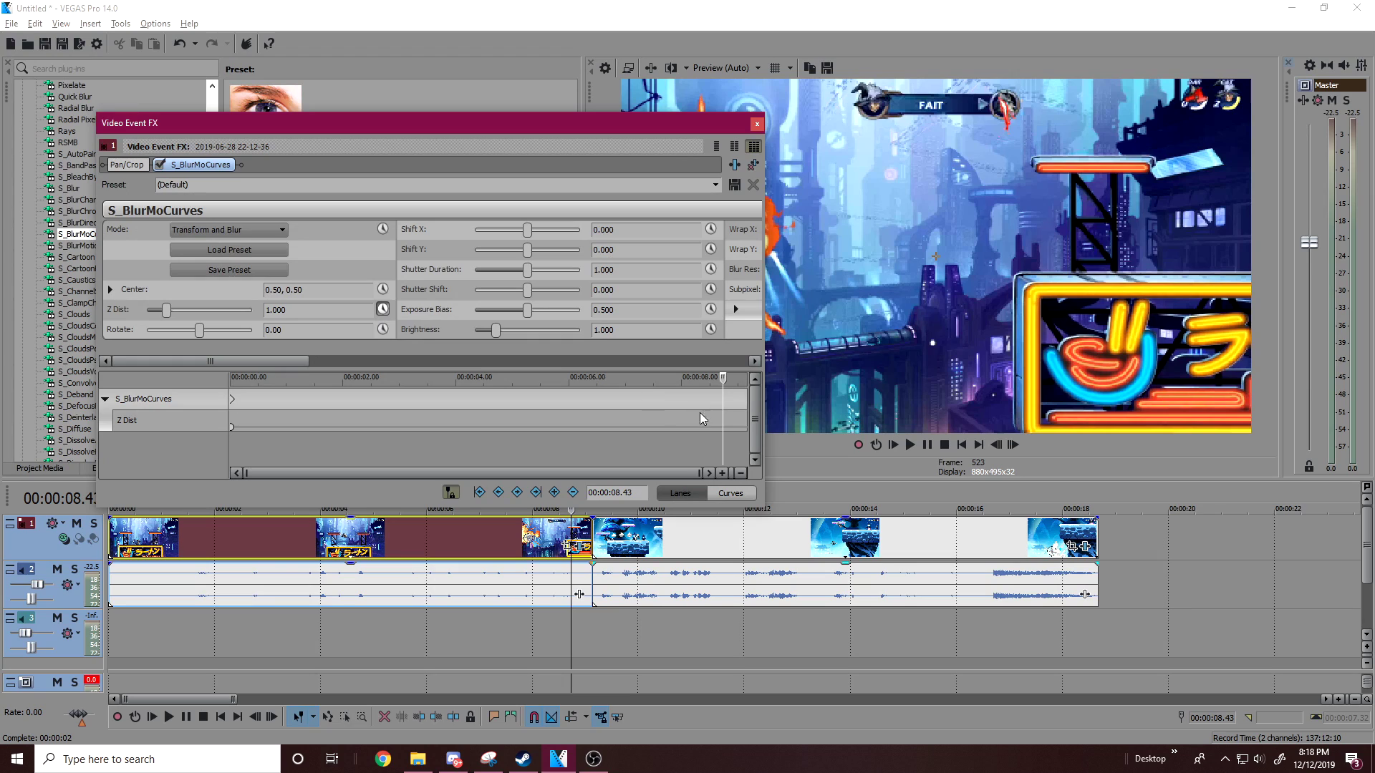
# Move the playhead through the first clip to check how the effect's keyframe cursor relates to it, stopping at 00:00:07.47
pyautogui.click(715, 410)
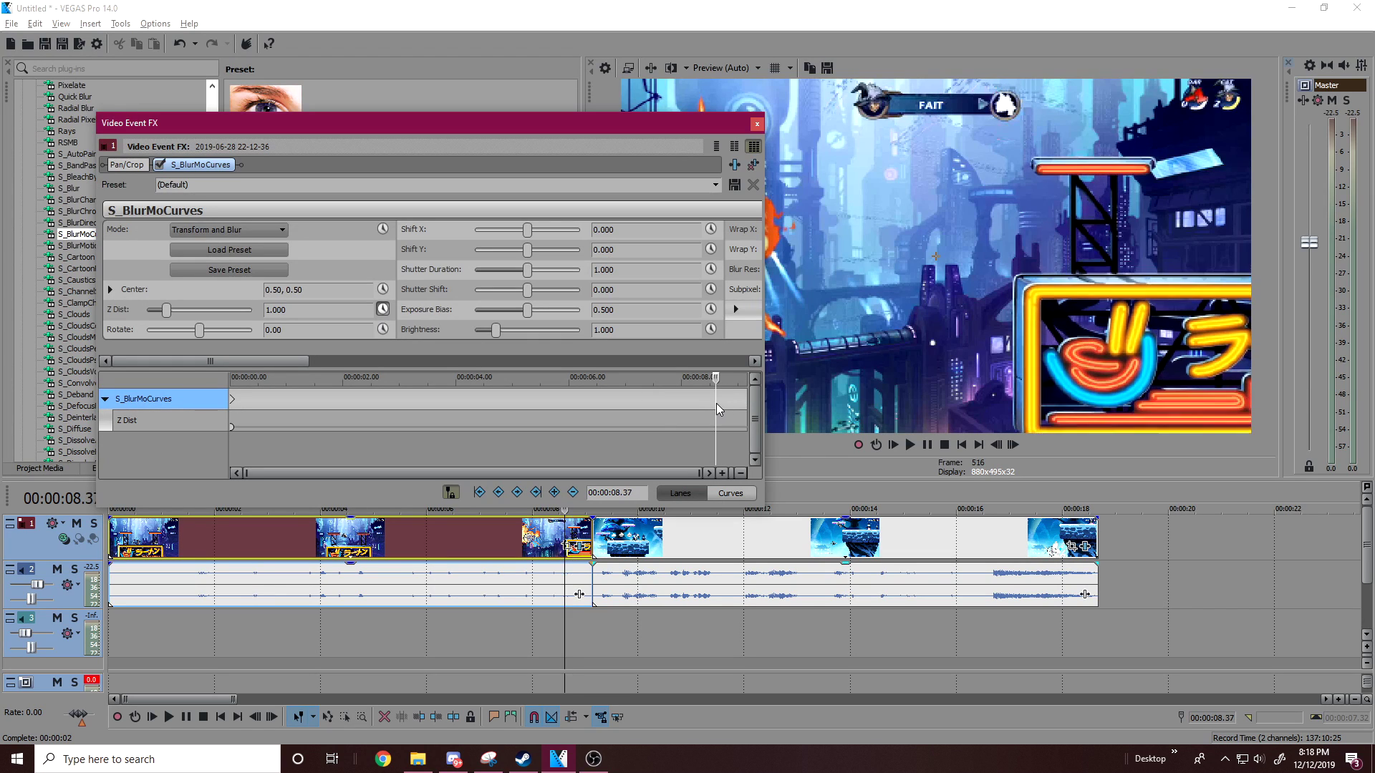
pyautogui.click(455, 496)
pyautogui.click(570, 533)
pyautogui.click(581, 534)
pyautogui.click(508, 534)
pyautogui.click(435, 533)
pyautogui.click(346, 533)
pyautogui.click(470, 533)
pyautogui.click(514, 532)
pyautogui.click(532, 533)
pyautogui.click(552, 532)
pyautogui.click(521, 532)
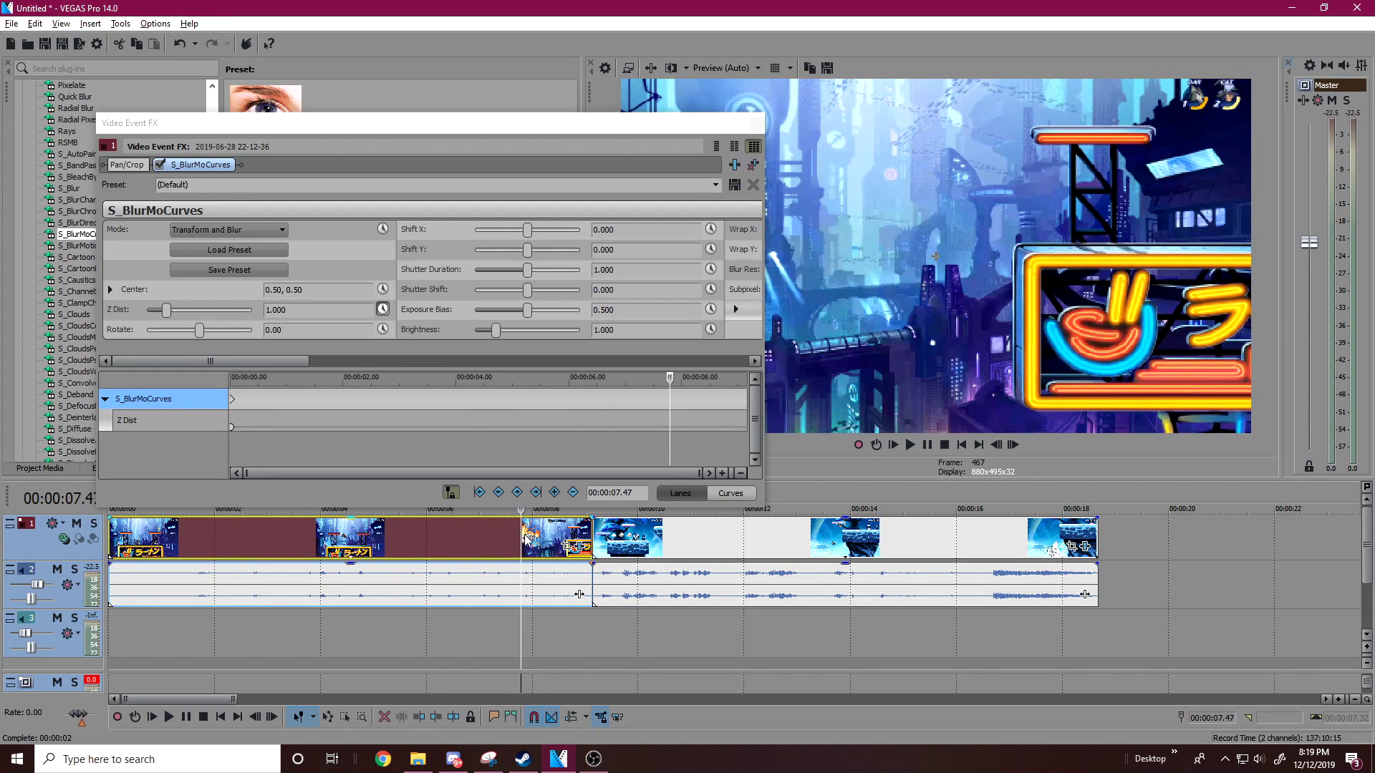
# Set the interpolation of the first clip's opening Z Dist keyframe to Hold
pyautogui.click(542, 532)
pyautogui.click(703, 421)
pyautogui.click(659, 416)
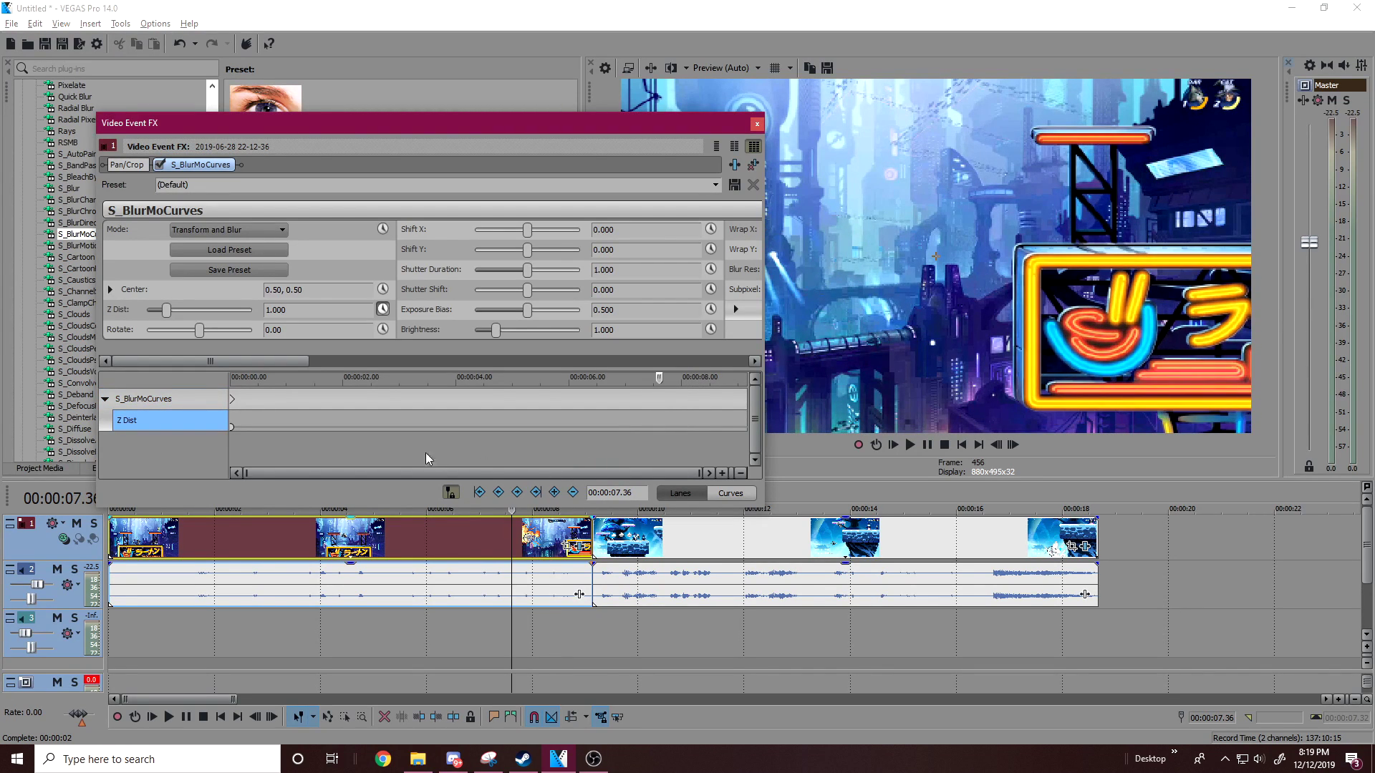
pyautogui.click(233, 427)
pyautogui.rightClick(234, 427)
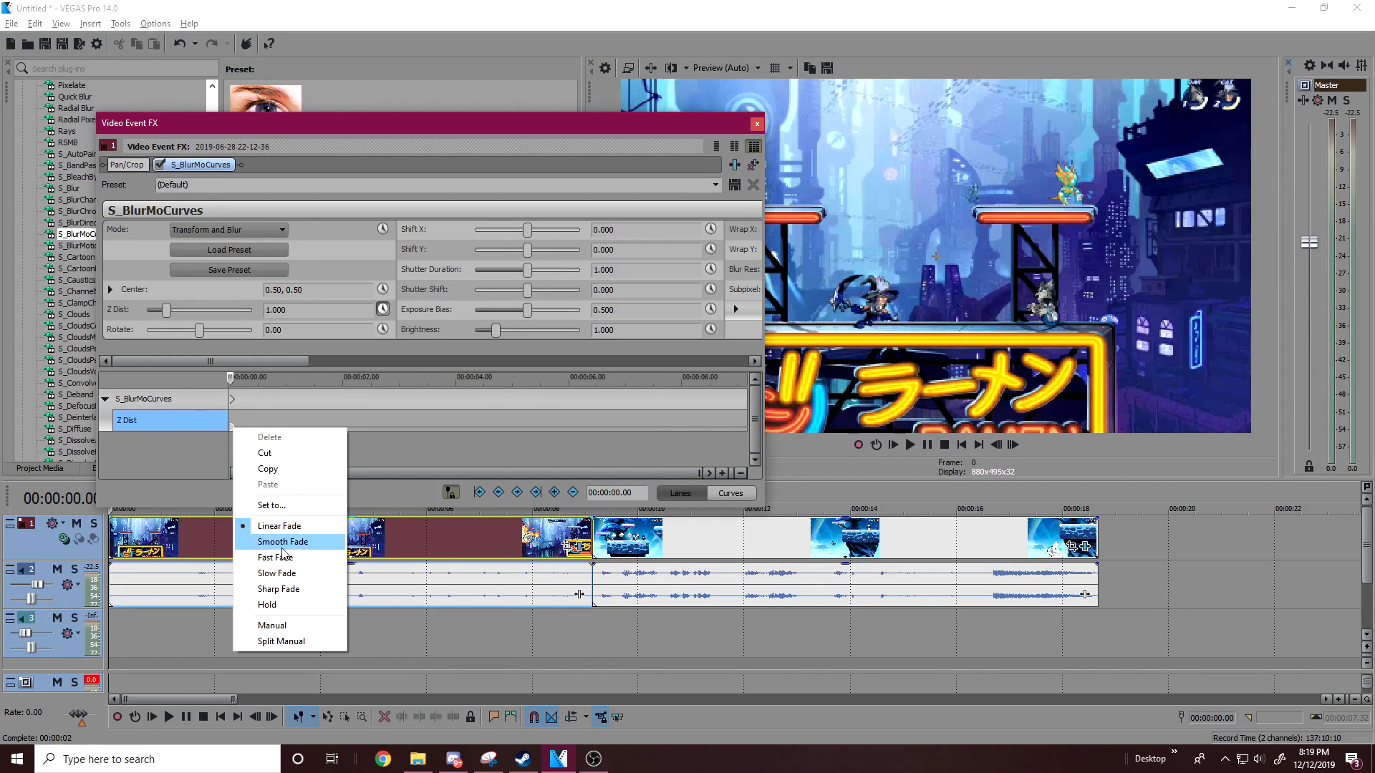
pyautogui.click(295, 604)
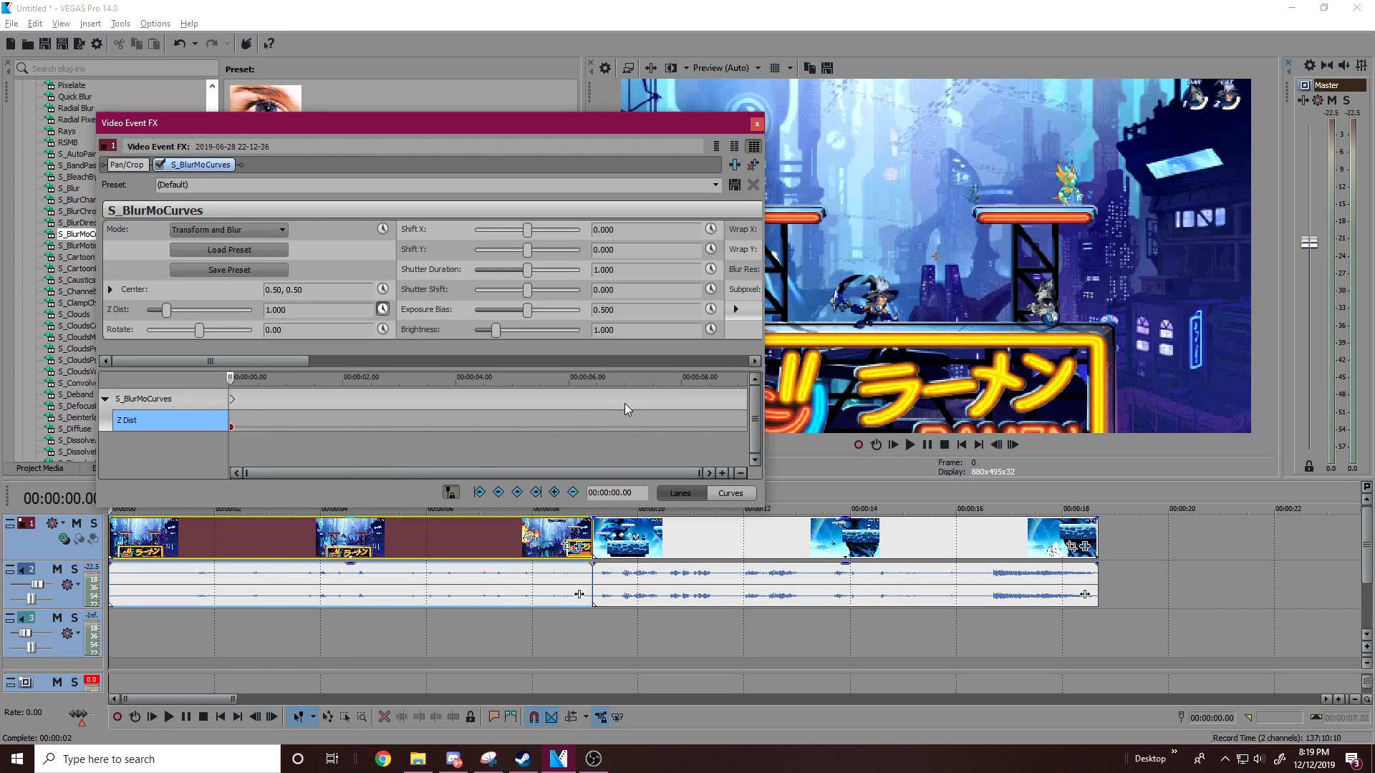
# Return the opening Z Dist keyframe to Linear Fade and add a keyframe of about 0.367 at 00:00:09.07
pyautogui.click(283, 398)
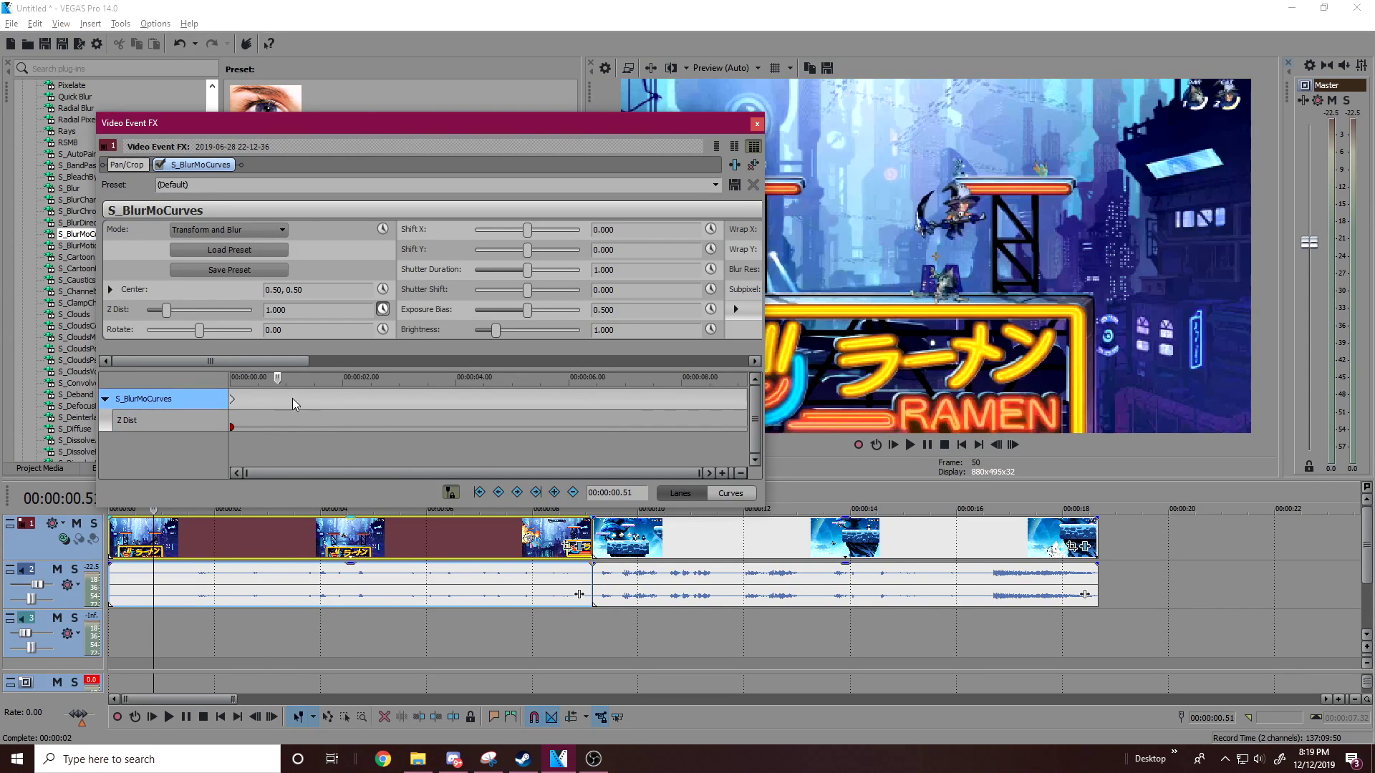
pyautogui.rightClick(232, 428)
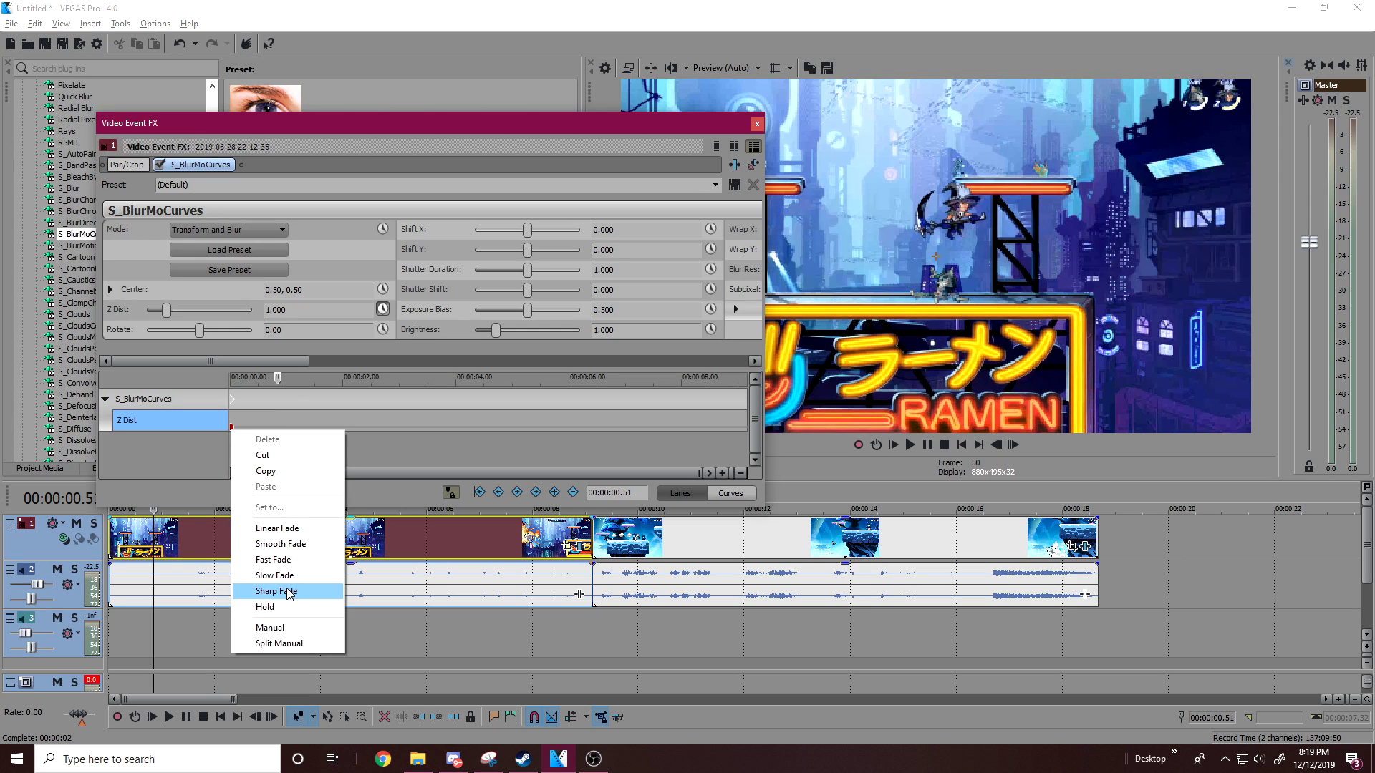
pyautogui.click(299, 534)
pyautogui.moveTo(548, 398); pyautogui.dragTo(745, 400)
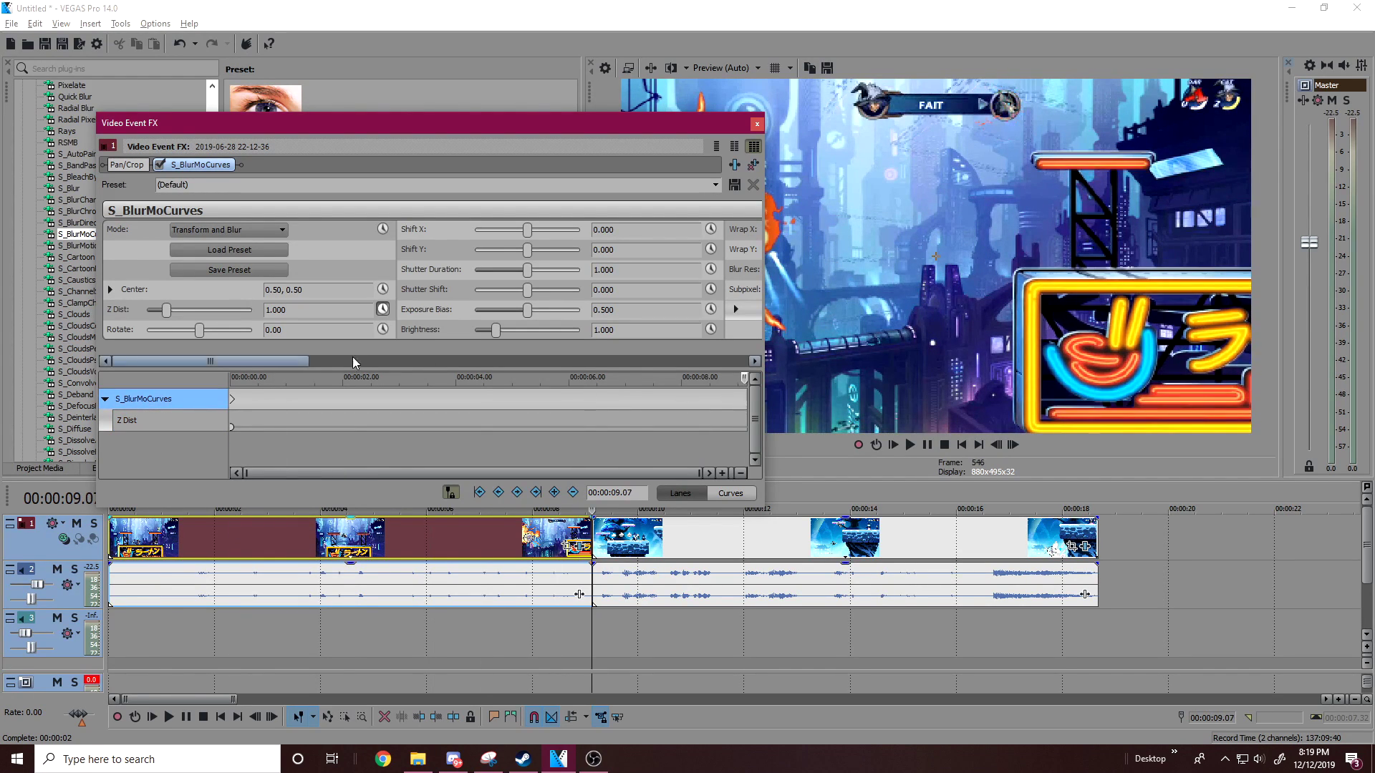
pyautogui.moveTo(171, 315); pyautogui.dragTo(152, 320)
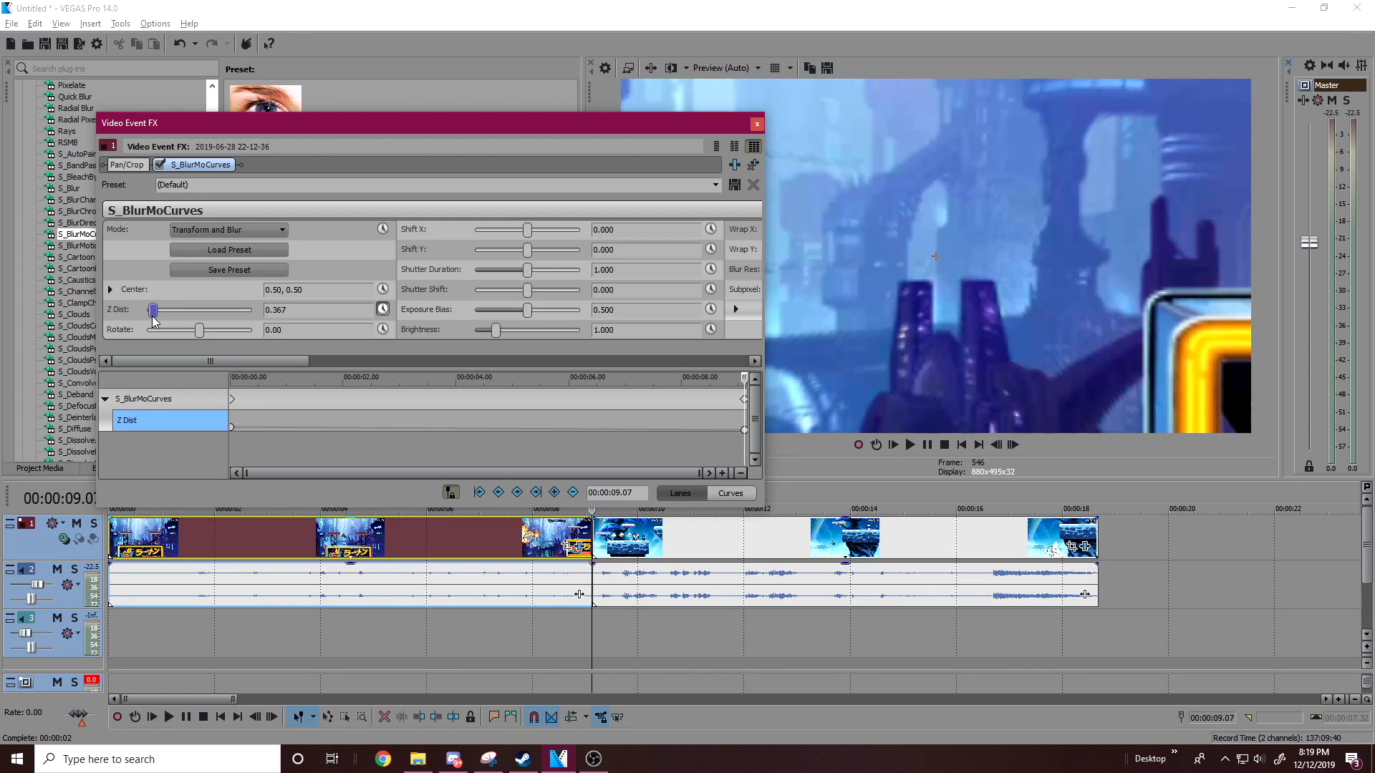
pyautogui.click(756, 126)
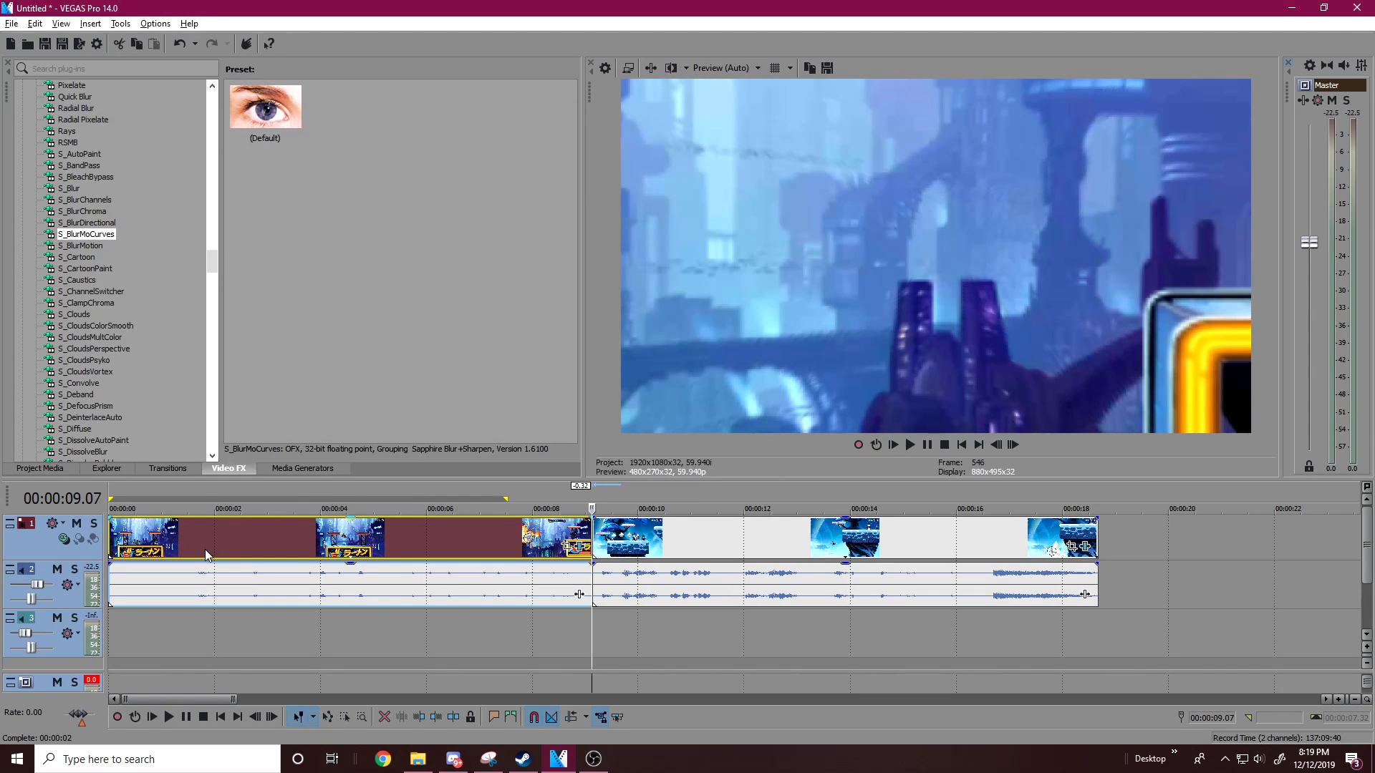
# Play back the first clip to preview how the linear Z Dist zoom runs across it
pyautogui.click(206, 550)
pyautogui.click(176, 548)
pyautogui.press('space')
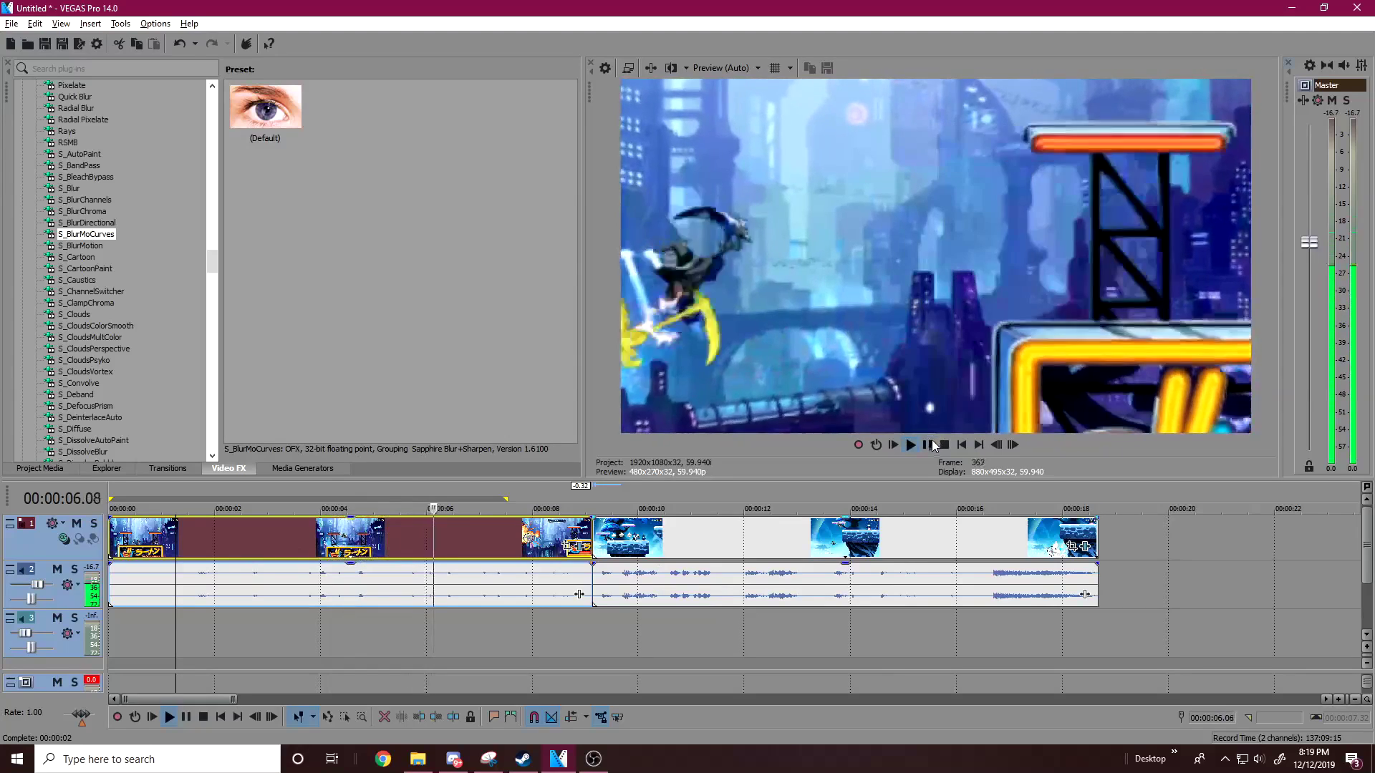
pyautogui.click(932, 444)
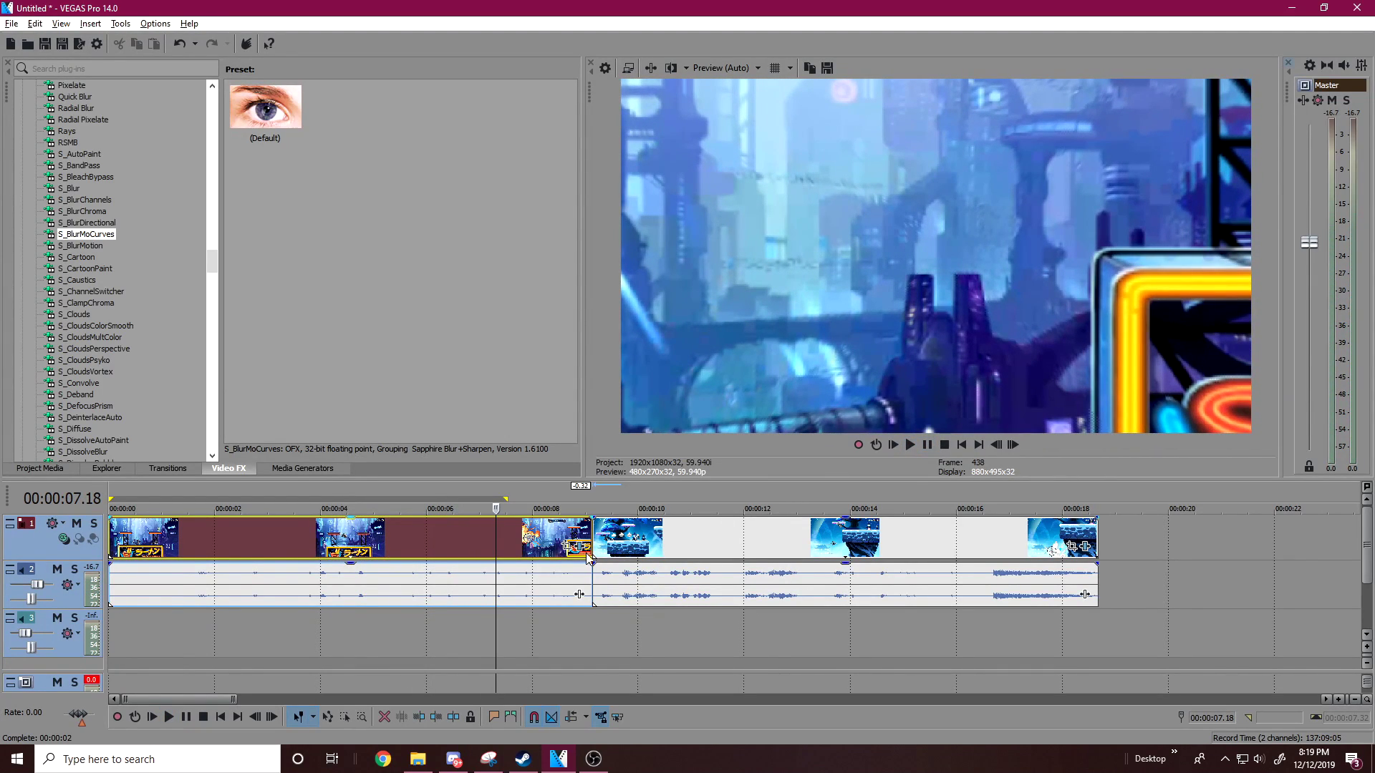
# Set the first clip's opening Z Dist keyframe to Hold and delete the keyframe at 00:00:09.07
pyautogui.click(577, 551)
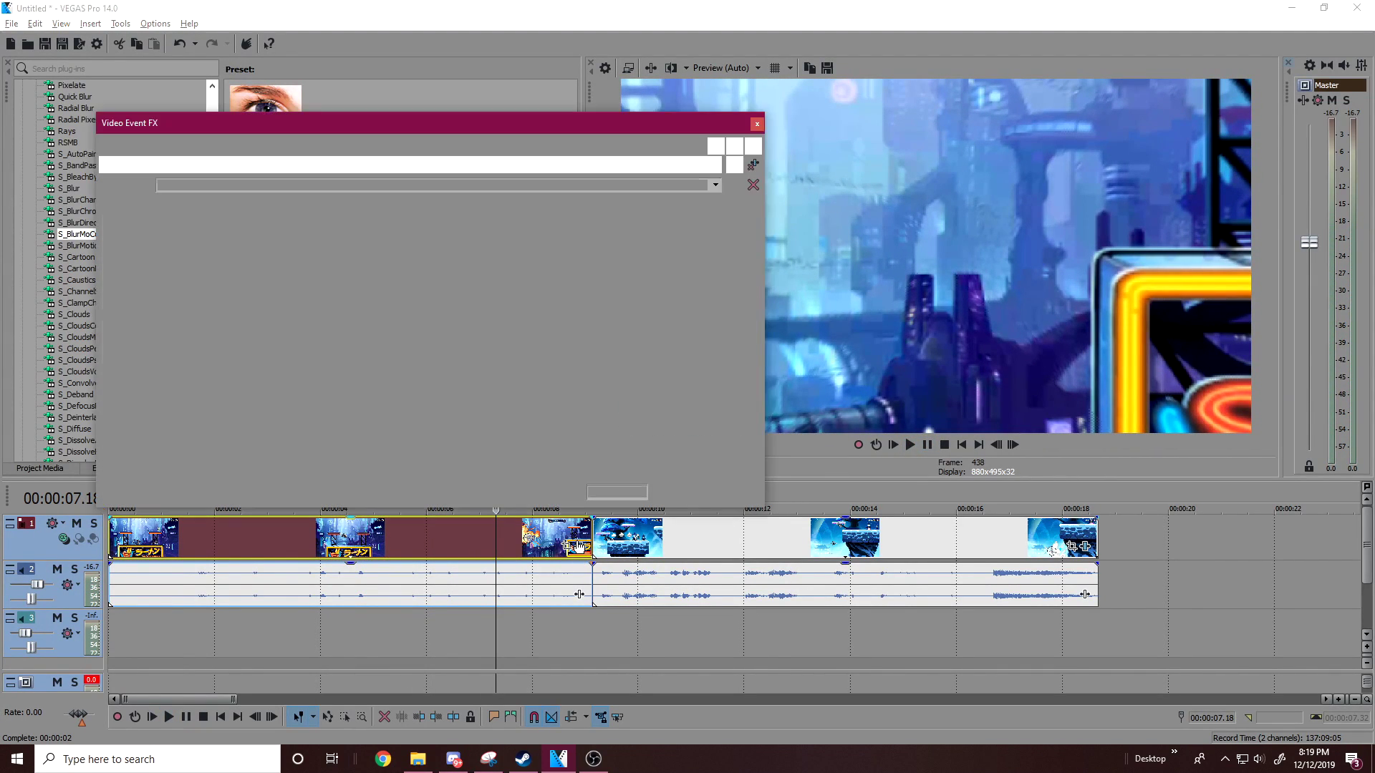
pyautogui.click(232, 428)
pyautogui.rightClick(231, 427)
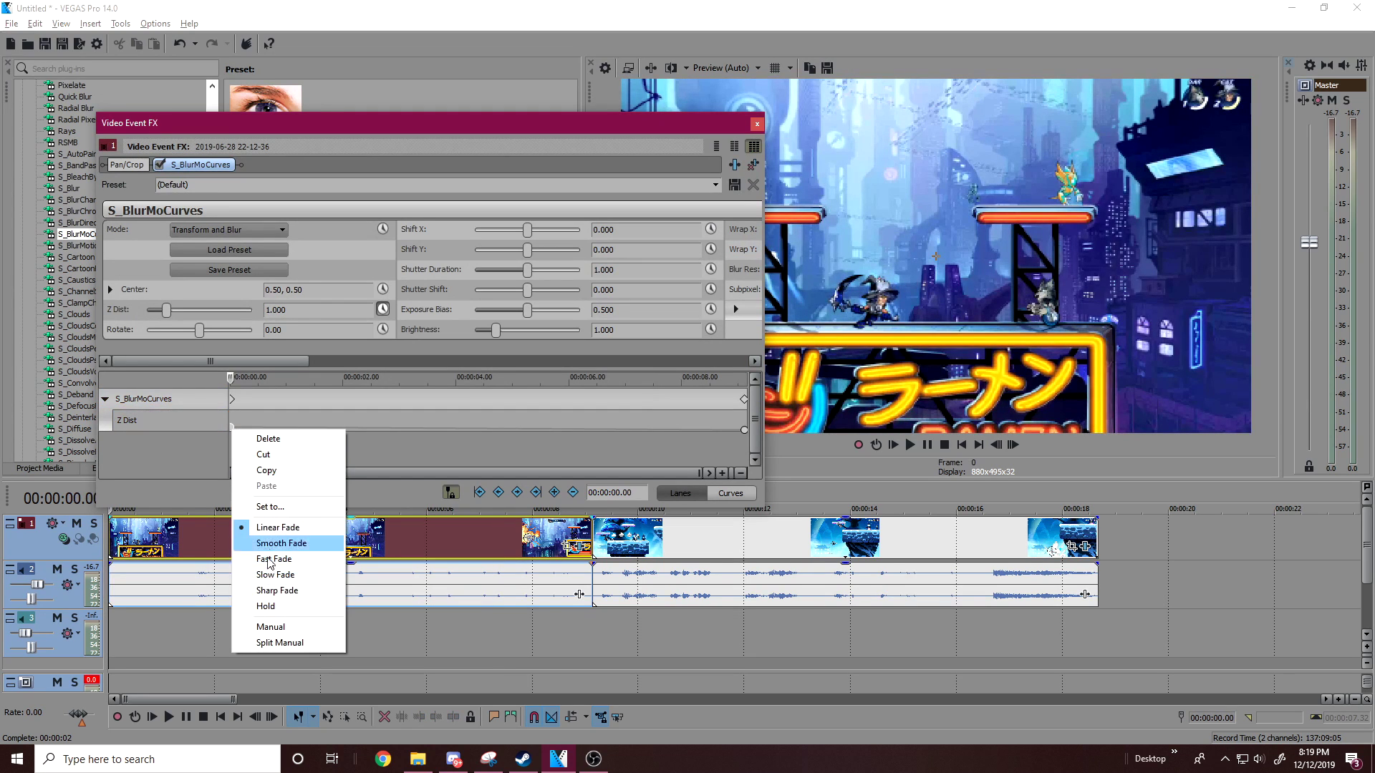
pyautogui.click(258, 608)
pyautogui.click(744, 399)
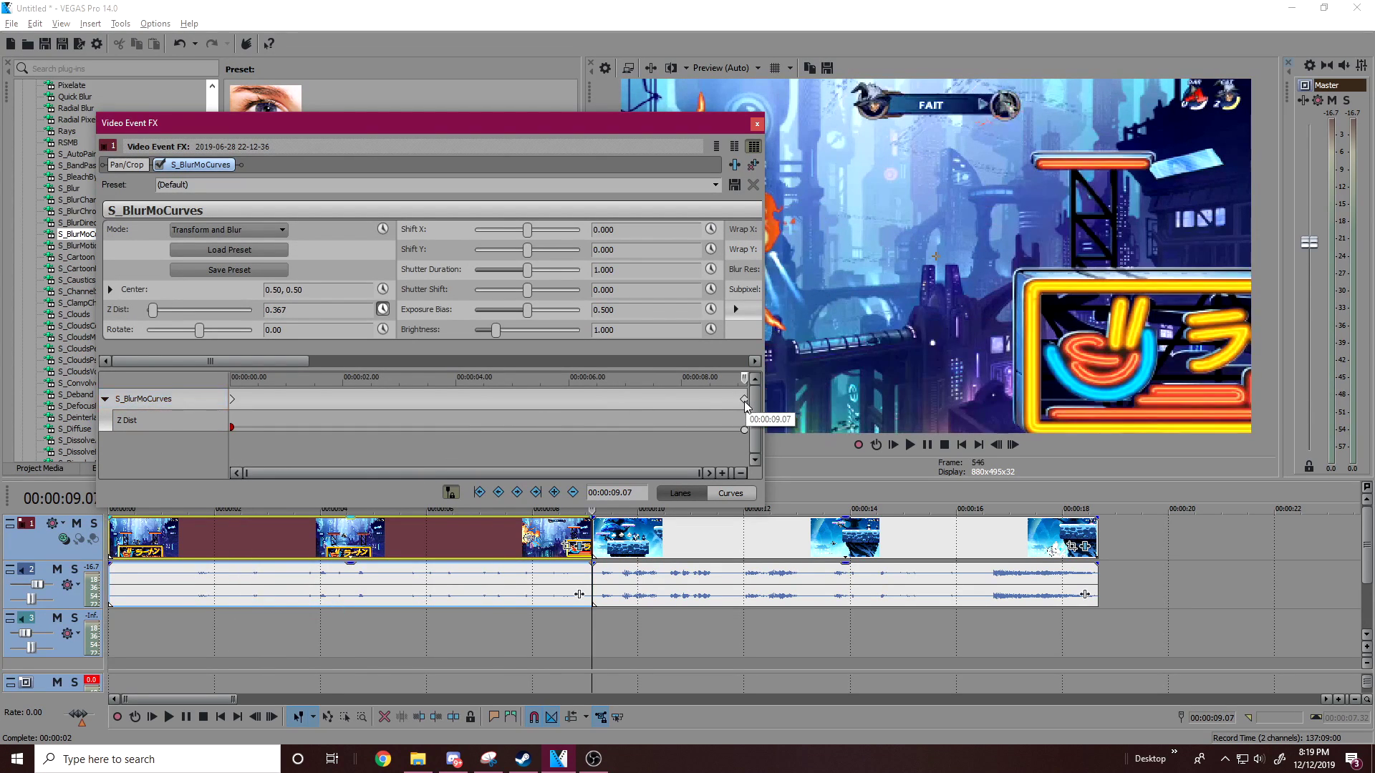
pyautogui.press('Delete')
# Add a Z Dist keyframe at 00:00:07.58, shortly before the end of the first clip
pyautogui.click(550, 422)
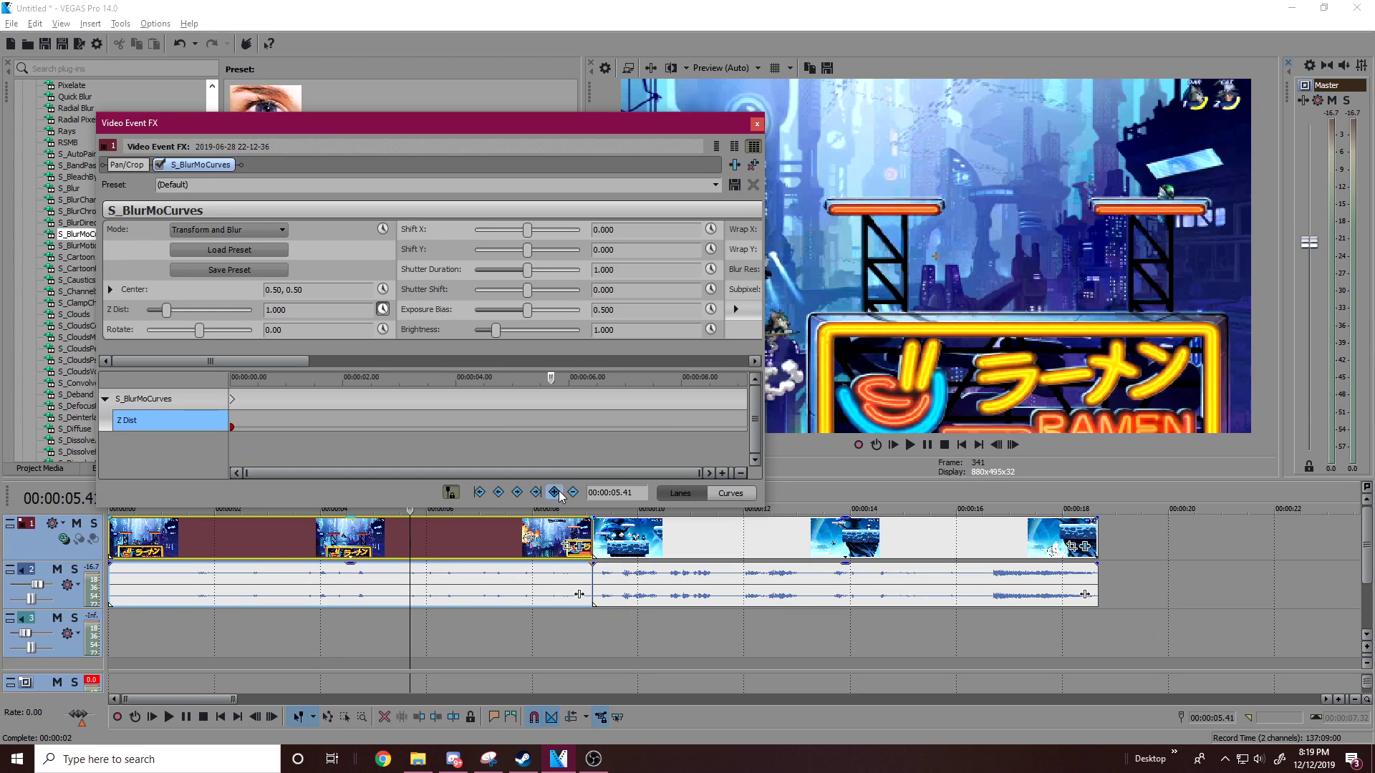
pyautogui.click(623, 442)
pyautogui.click(636, 425)
pyautogui.click(651, 423)
pyautogui.click(683, 425)
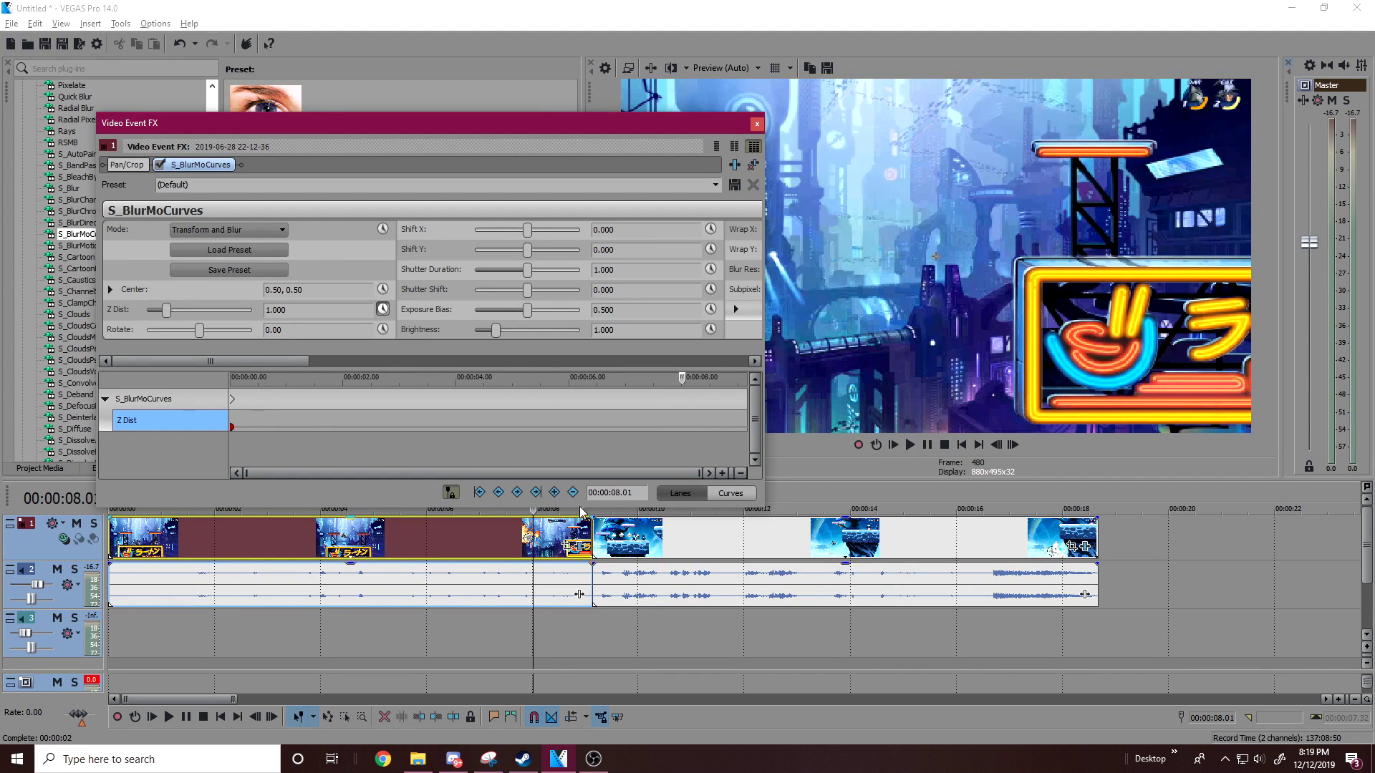
pyautogui.click(681, 405)
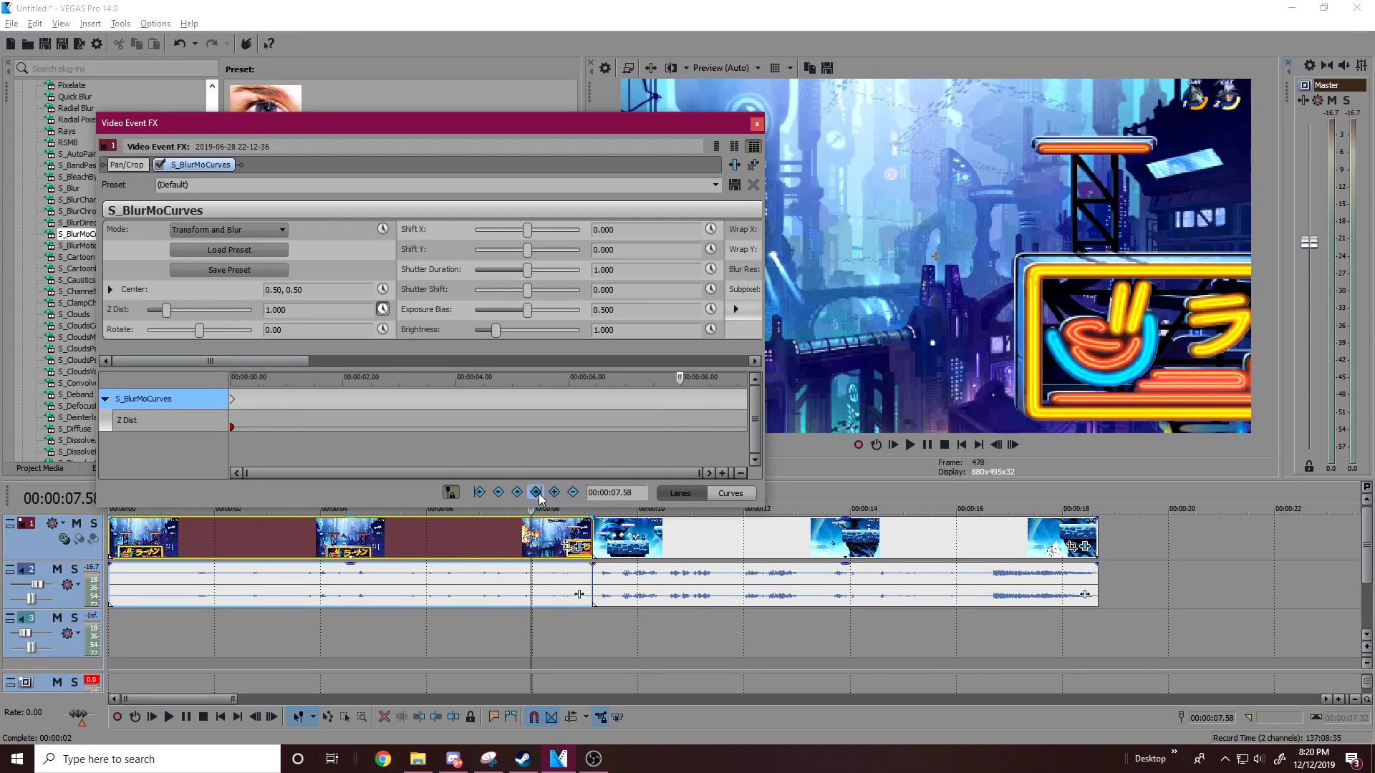
pyautogui.doubleClick(680, 428)
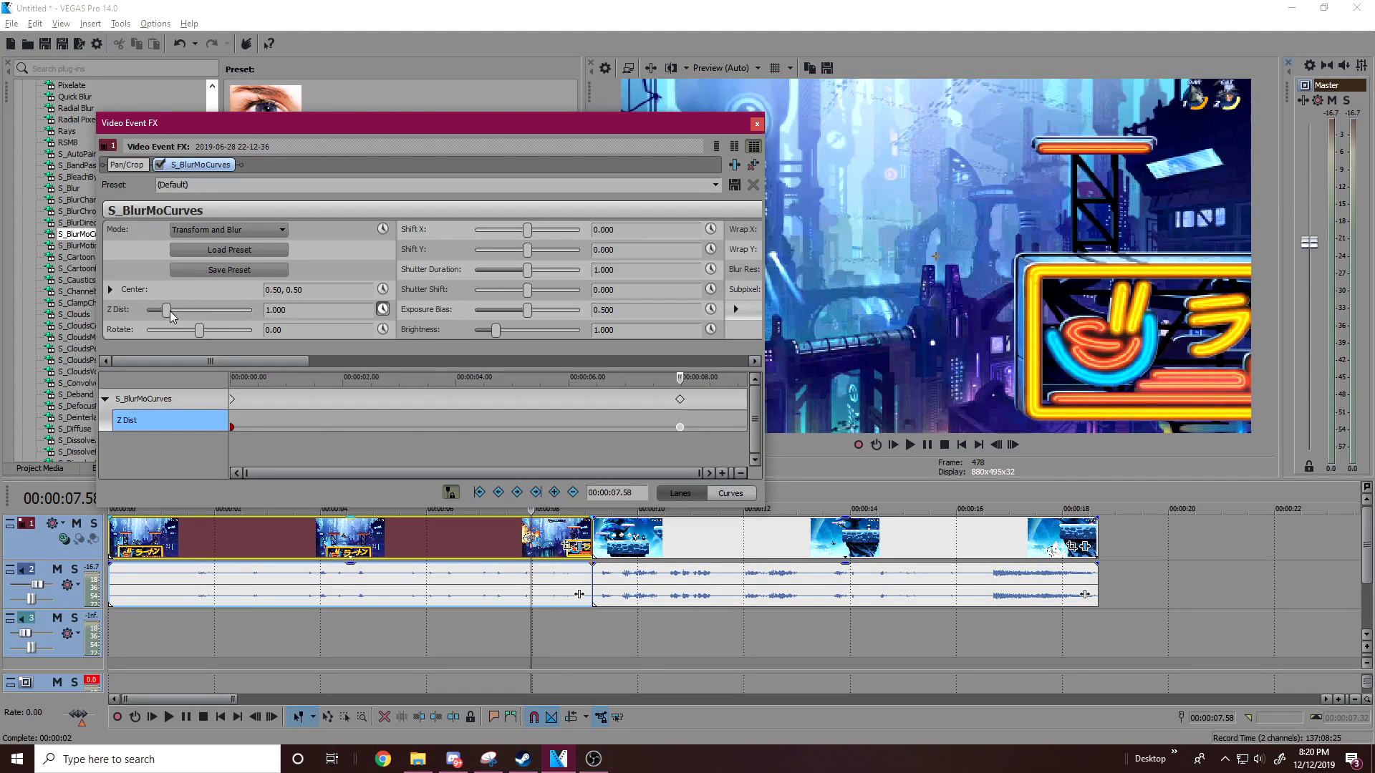
# Try a Z Dist of about 0.767 on the 00:00:07.58 keyframe and play back that part of the clip
pyautogui.moveTo(164, 315); pyautogui.dragTo(160, 315)
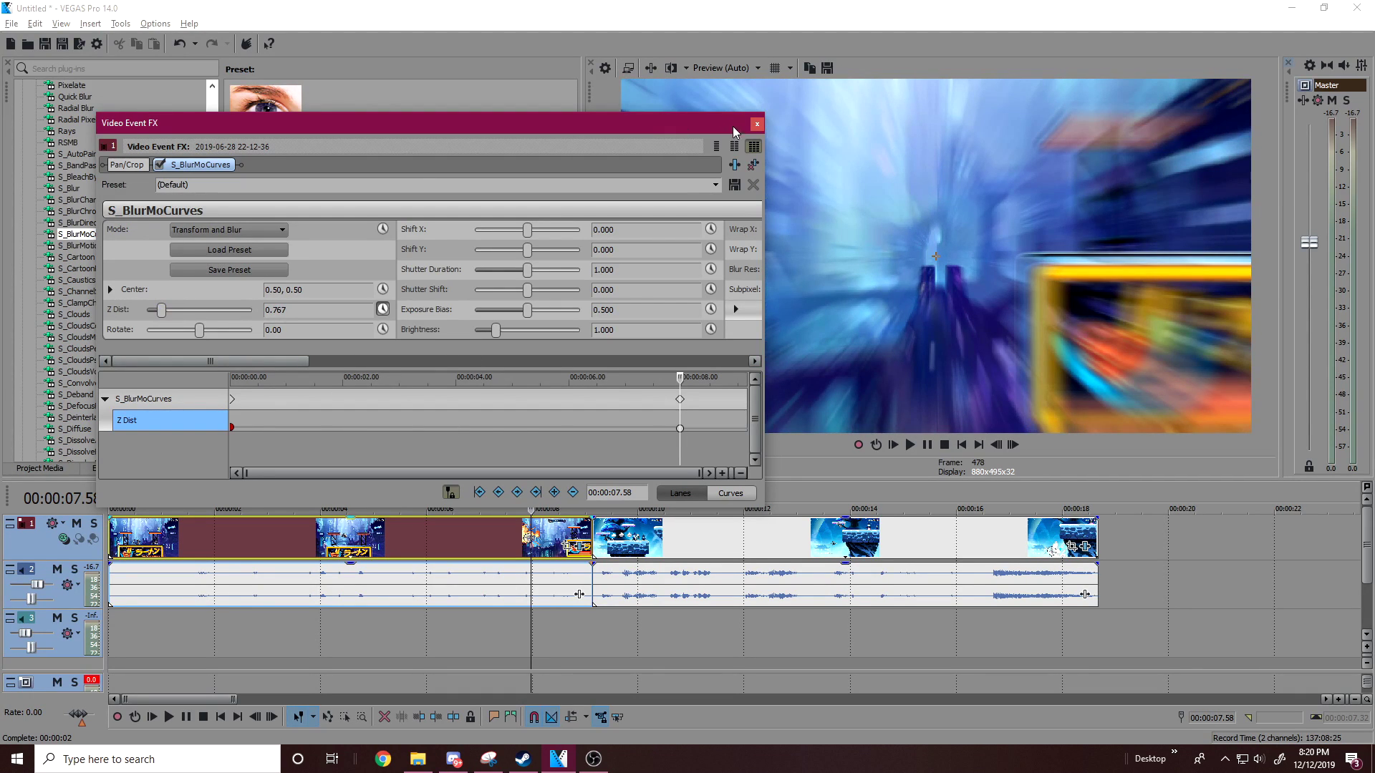
pyautogui.click(757, 124)
pyautogui.click(521, 538)
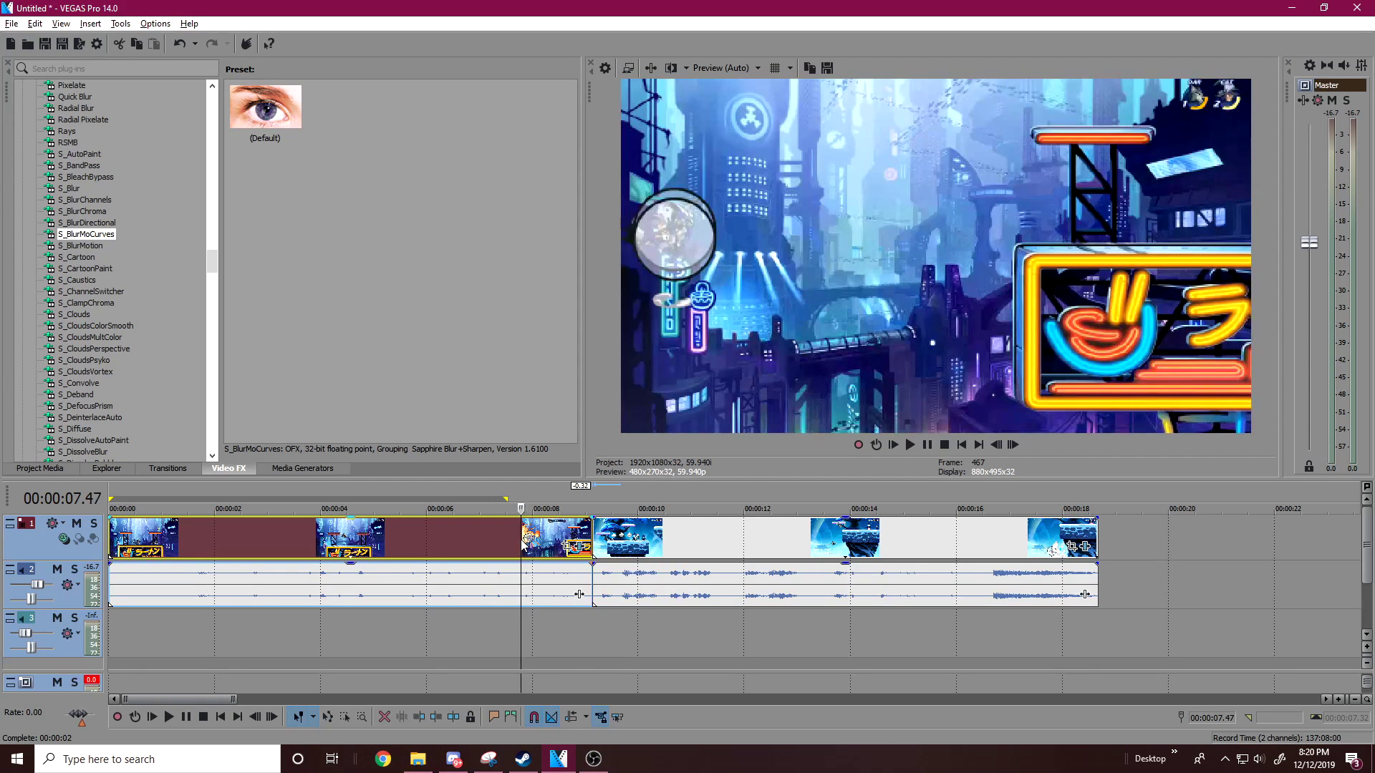
pyautogui.press('space')
pyautogui.press('space')
# Reopen the first clip's effect settings and restore Z Dist to 1 on the 00:00:07.58 keyframe
pyautogui.click(580, 549)
pyautogui.click(680, 429)
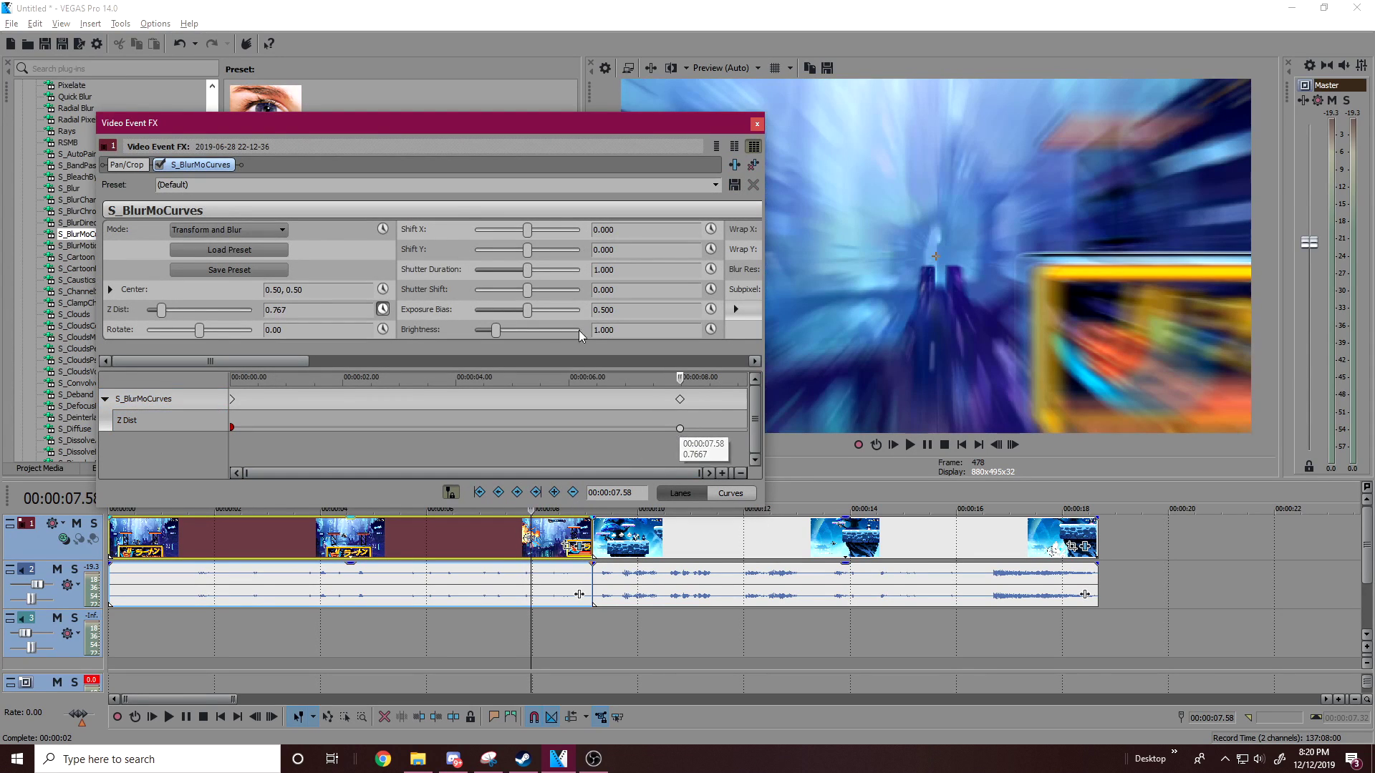
pyautogui.click(269, 309)
pyautogui.write('1')
pyautogui.press('Return')
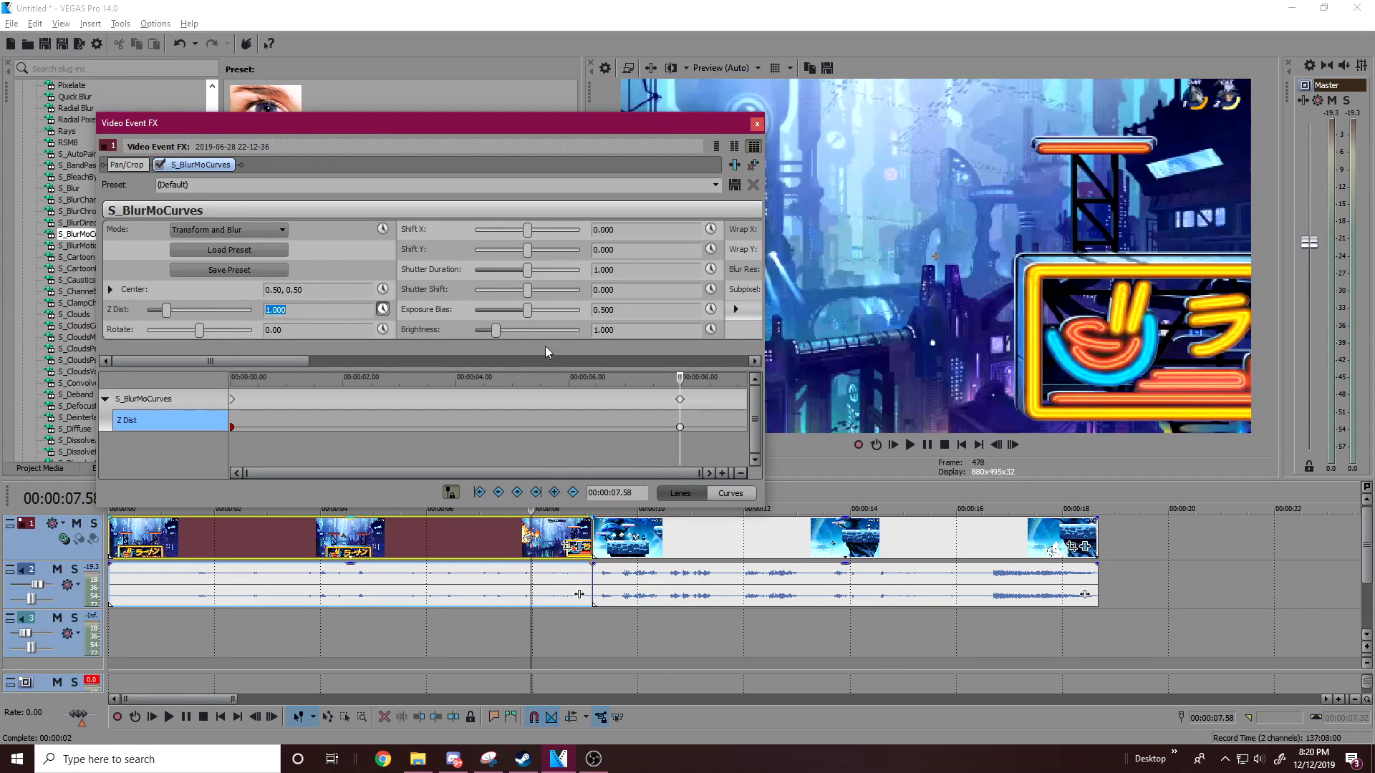
# Set the interpolation of the Z Dist keyframe at 00:00:07.58 to Slow Fade
pyautogui.click(688, 403)
pyautogui.moveTo(687, 403); pyautogui.dragTo(714, 401)
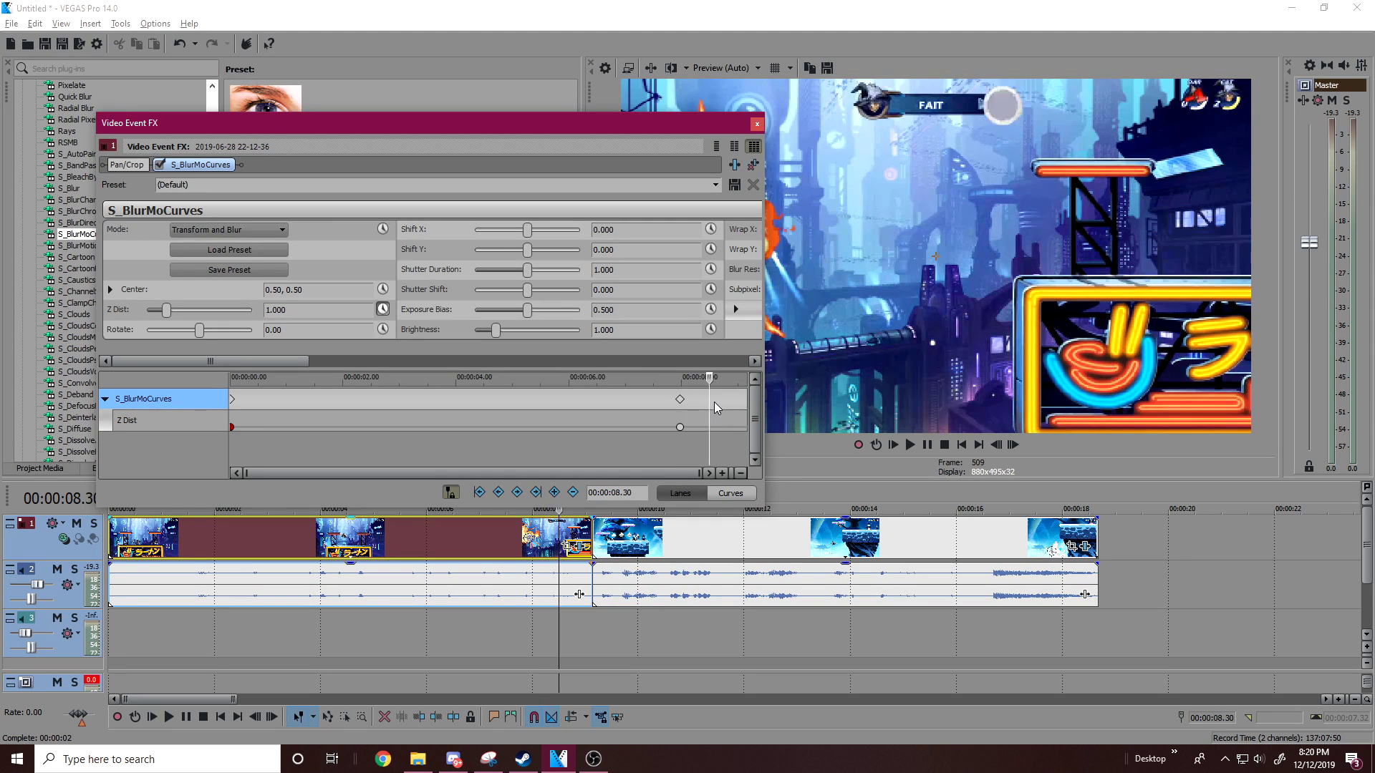
pyautogui.click(680, 427)
pyautogui.rightClick(681, 428)
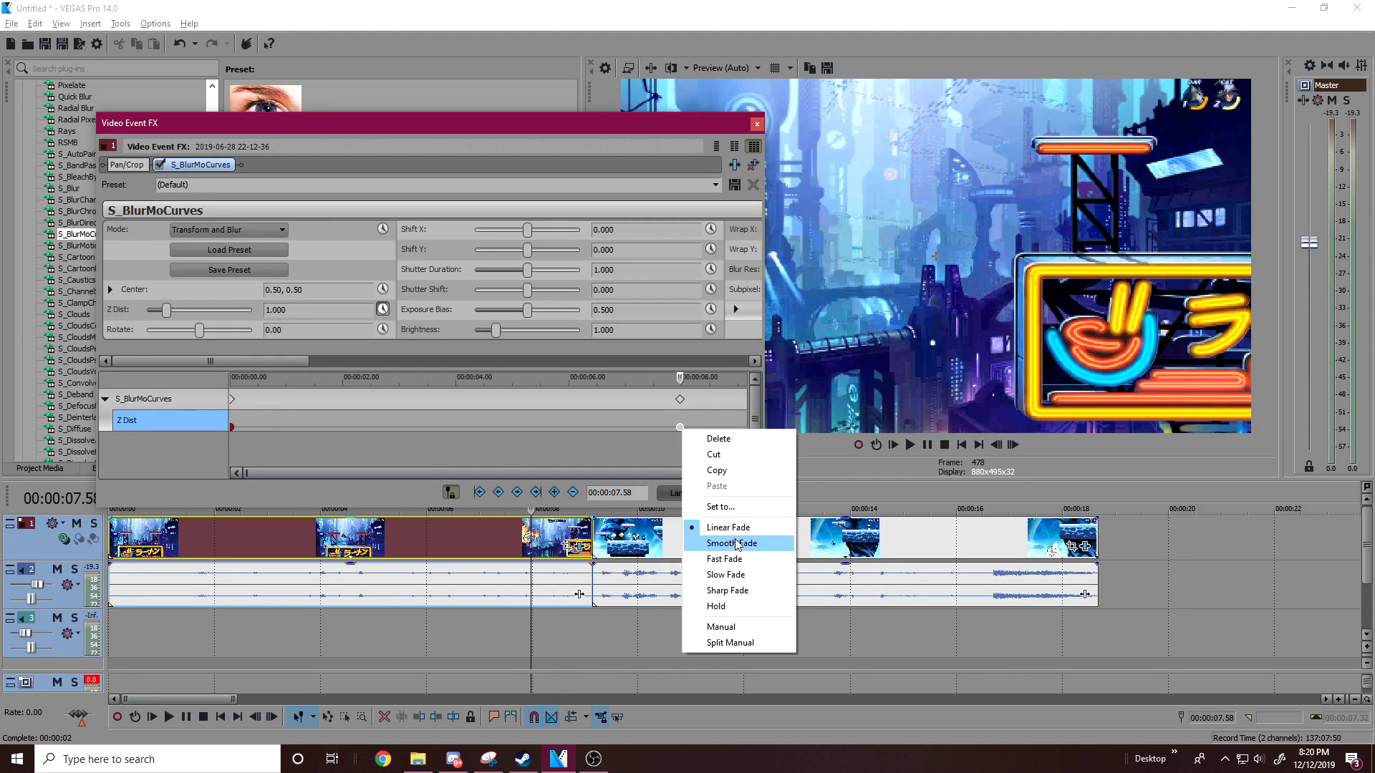
pyautogui.press('Up')
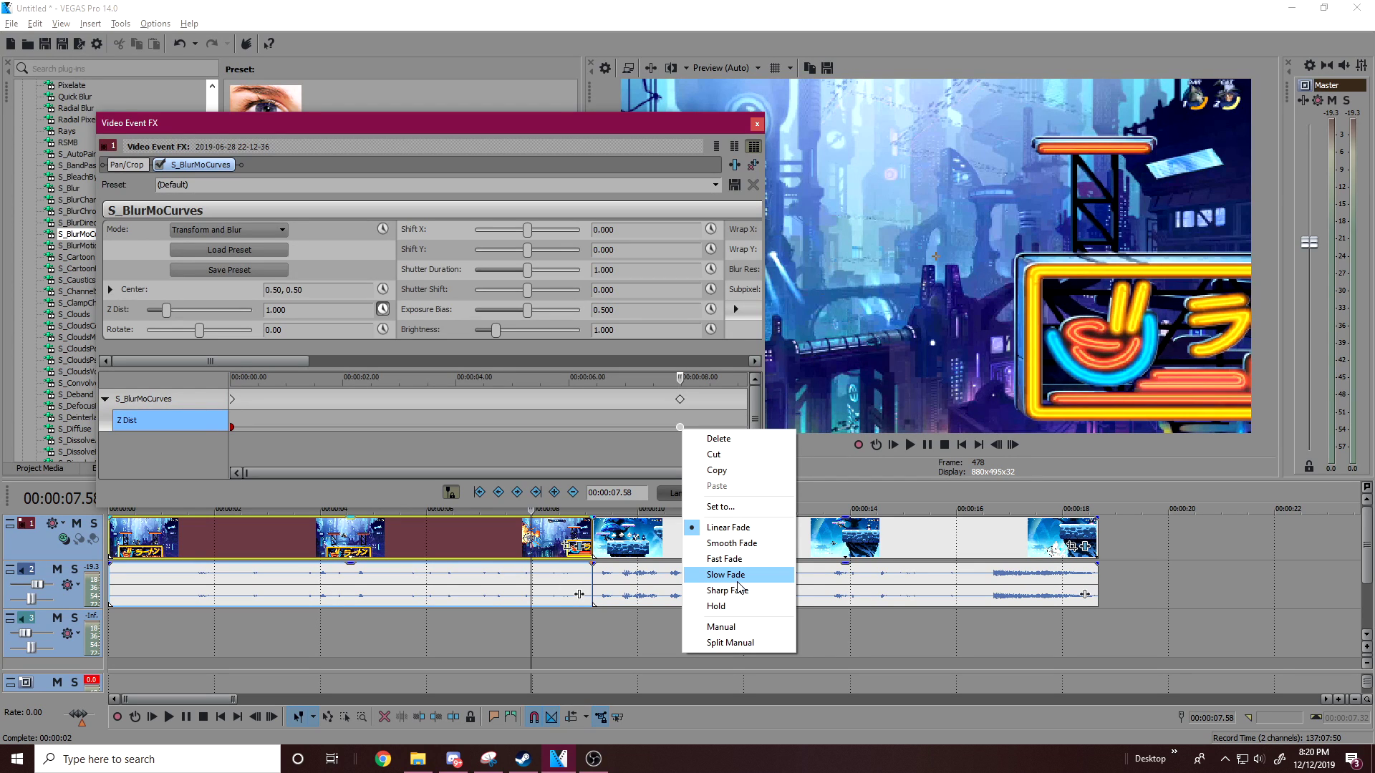
pyautogui.click(676, 431)
pyautogui.click(684, 428)
pyautogui.rightClick(680, 428)
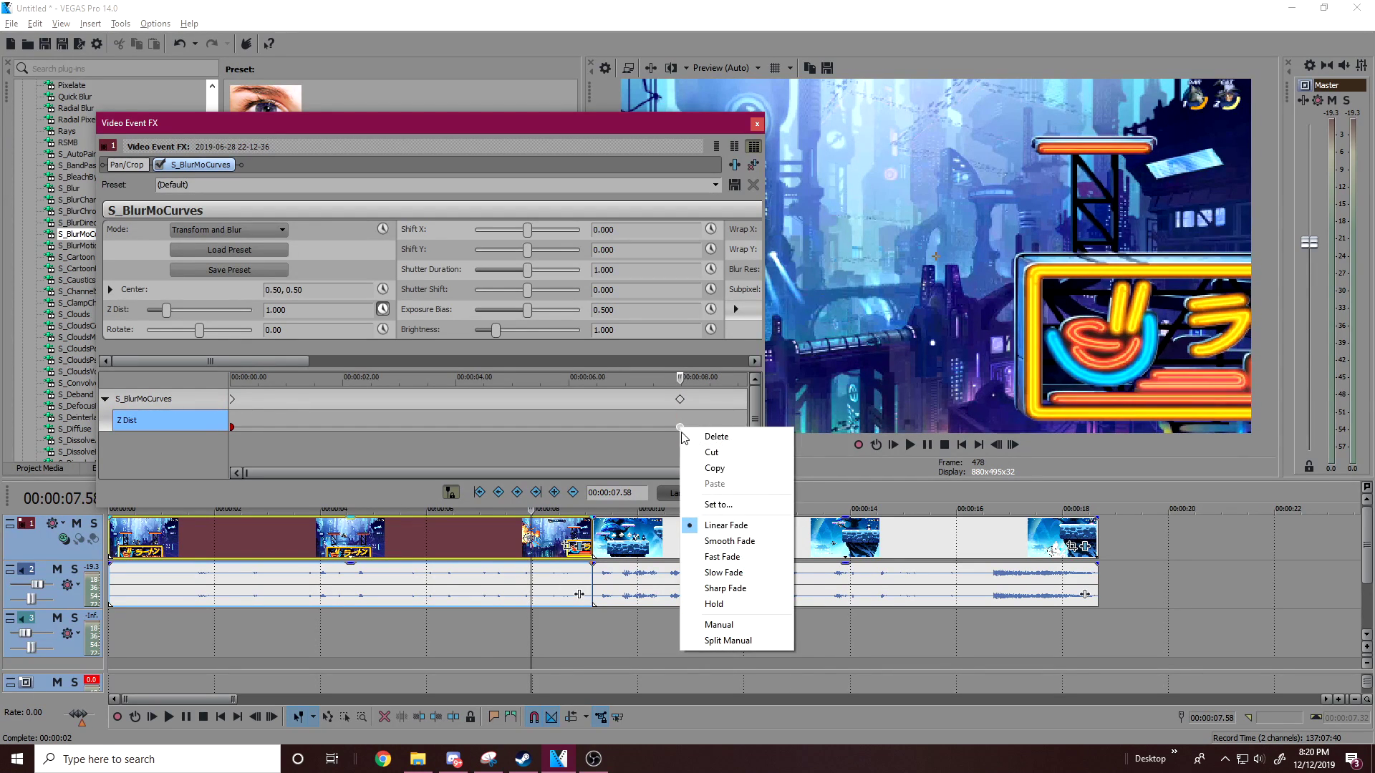
pyautogui.click(736, 573)
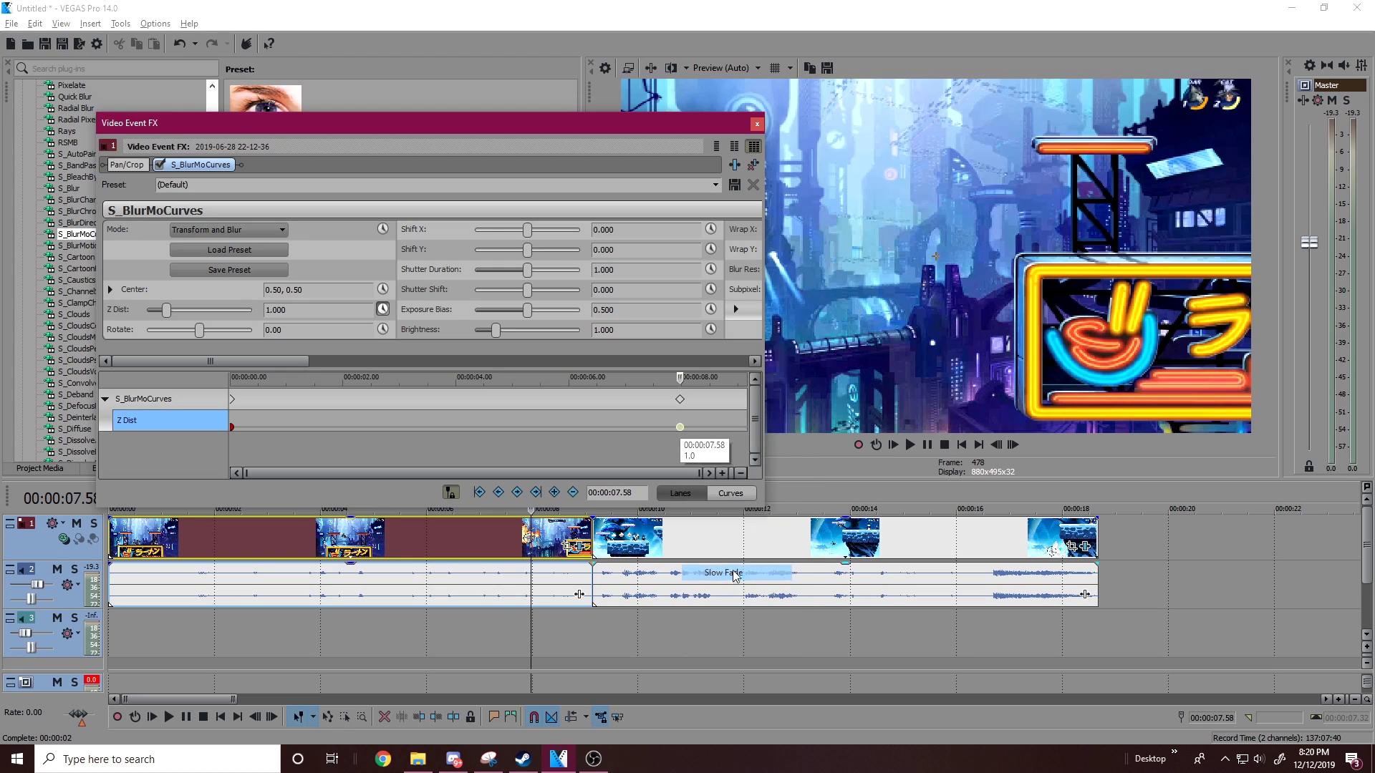
# Add a Z Dist keyframe of about 0.867 at 00:00:08.44 and shift it to 00:00:08.51
pyautogui.click(716, 419)
pyautogui.click(722, 420)
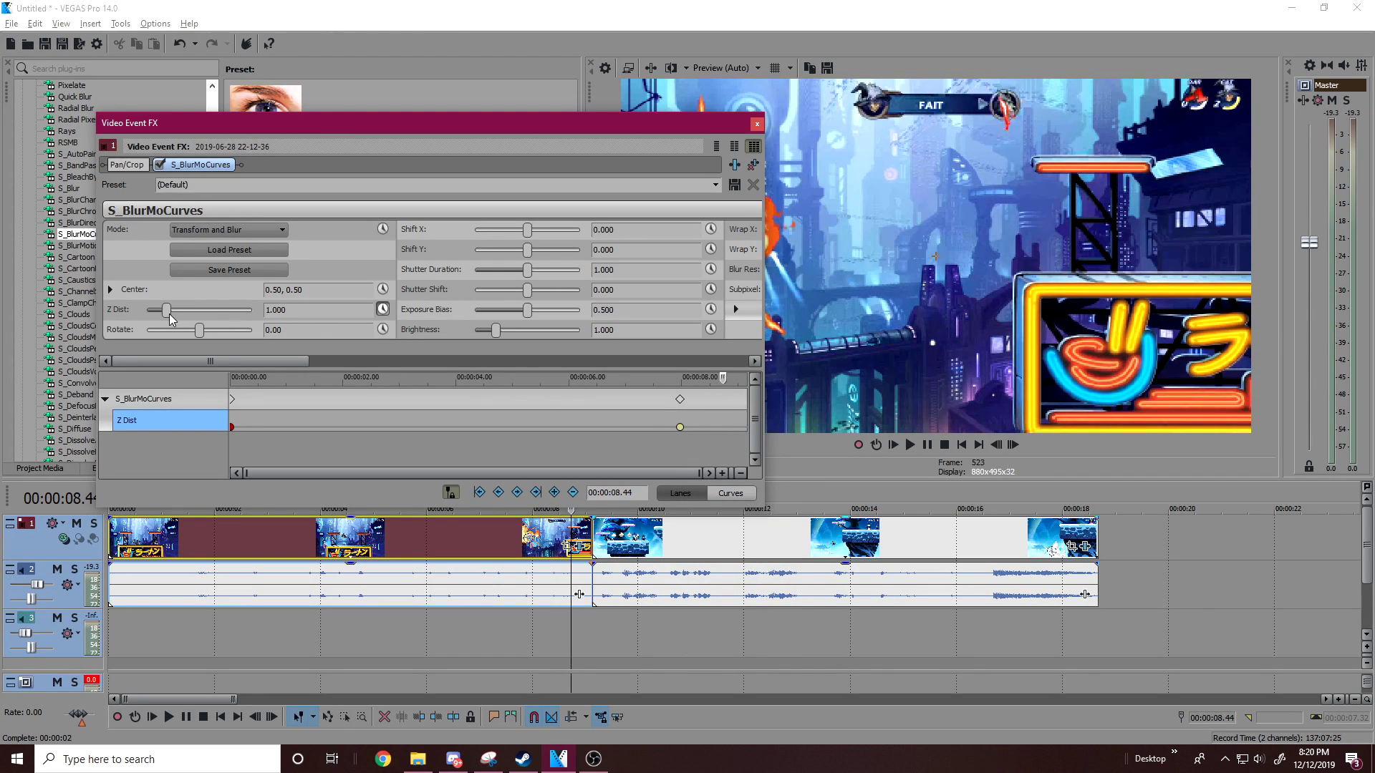
pyautogui.moveTo(165, 312); pyautogui.dragTo(161, 308)
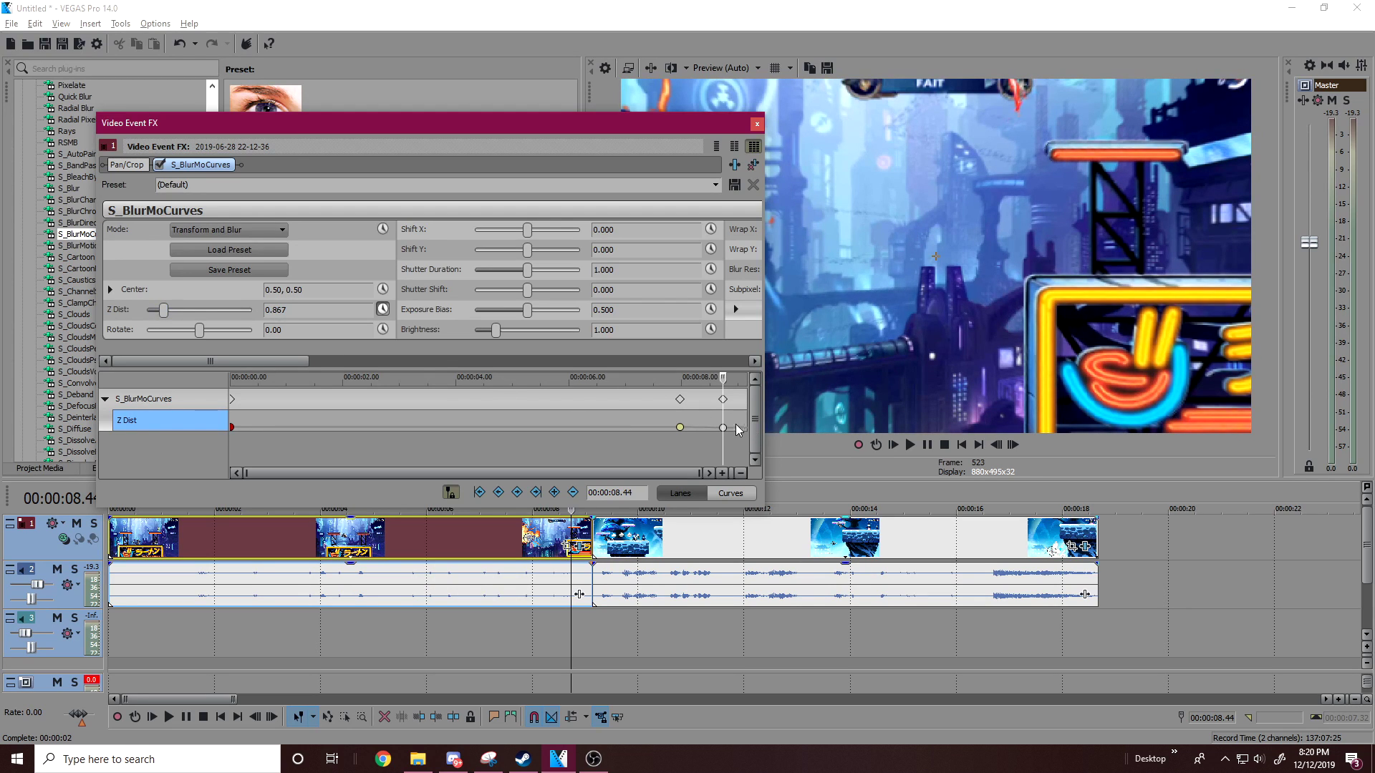
pyautogui.moveTo(723, 403); pyautogui.dragTo(730, 401)
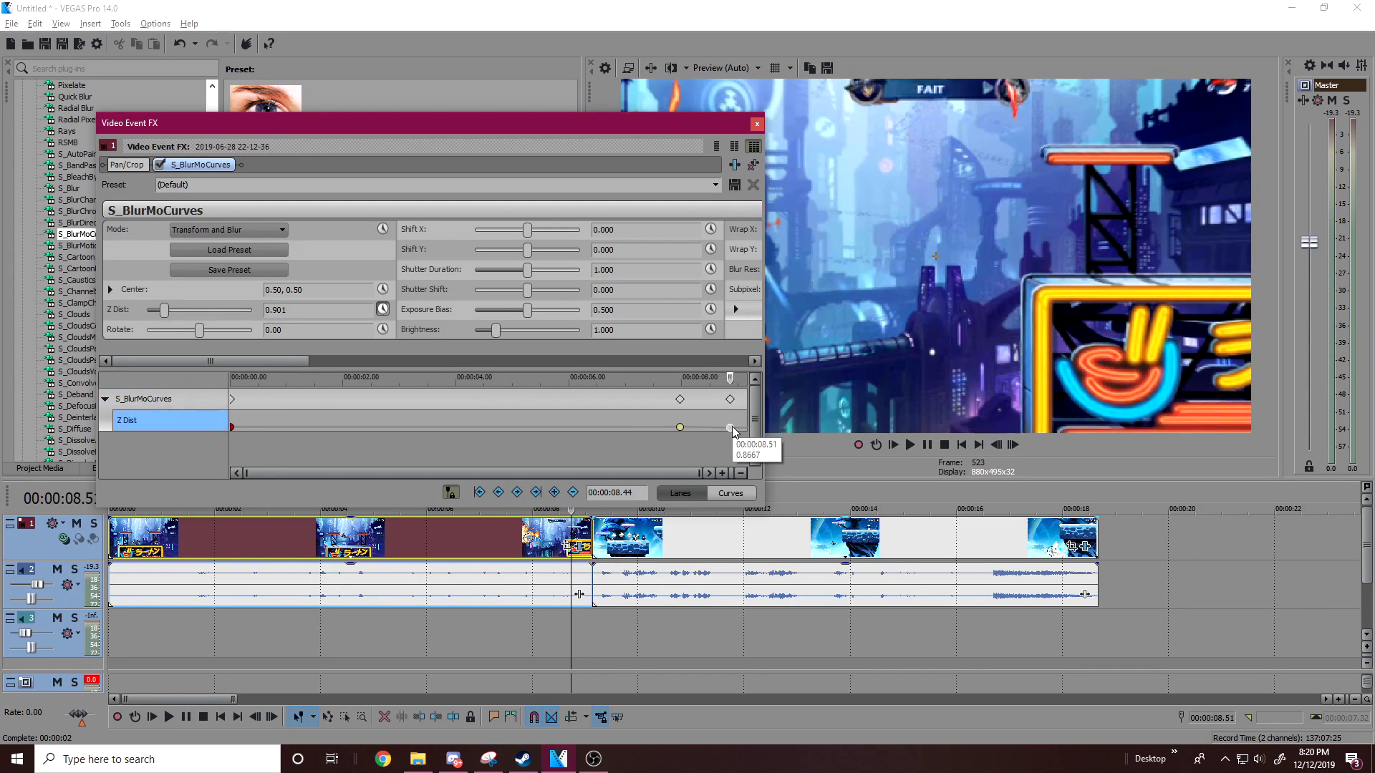
# Set the 00:00:08.51 Z Dist keyframe to Fast Fade and move it to 00:00:08.54
pyautogui.rightClick(731, 427)
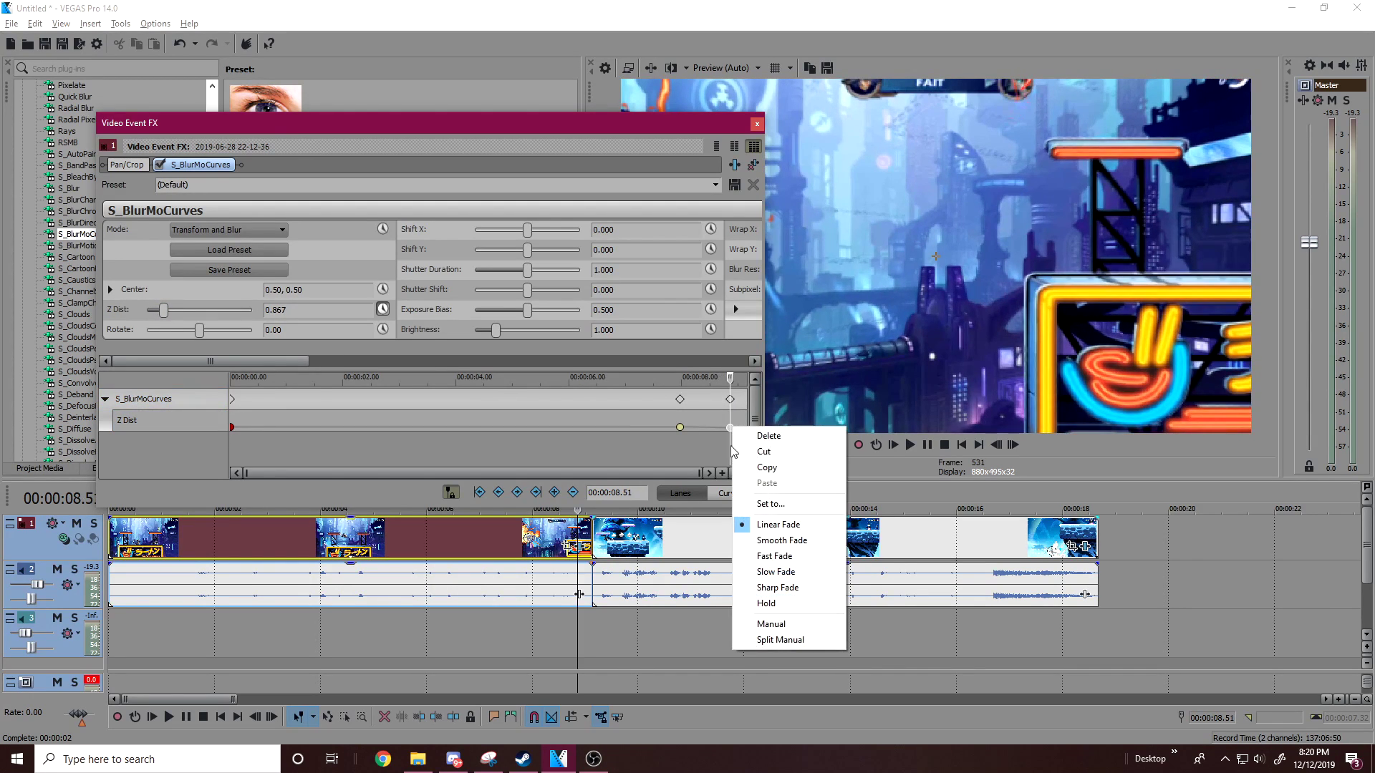
pyautogui.click(772, 557)
pyautogui.moveTo(732, 400); pyautogui.dragTo(740, 401)
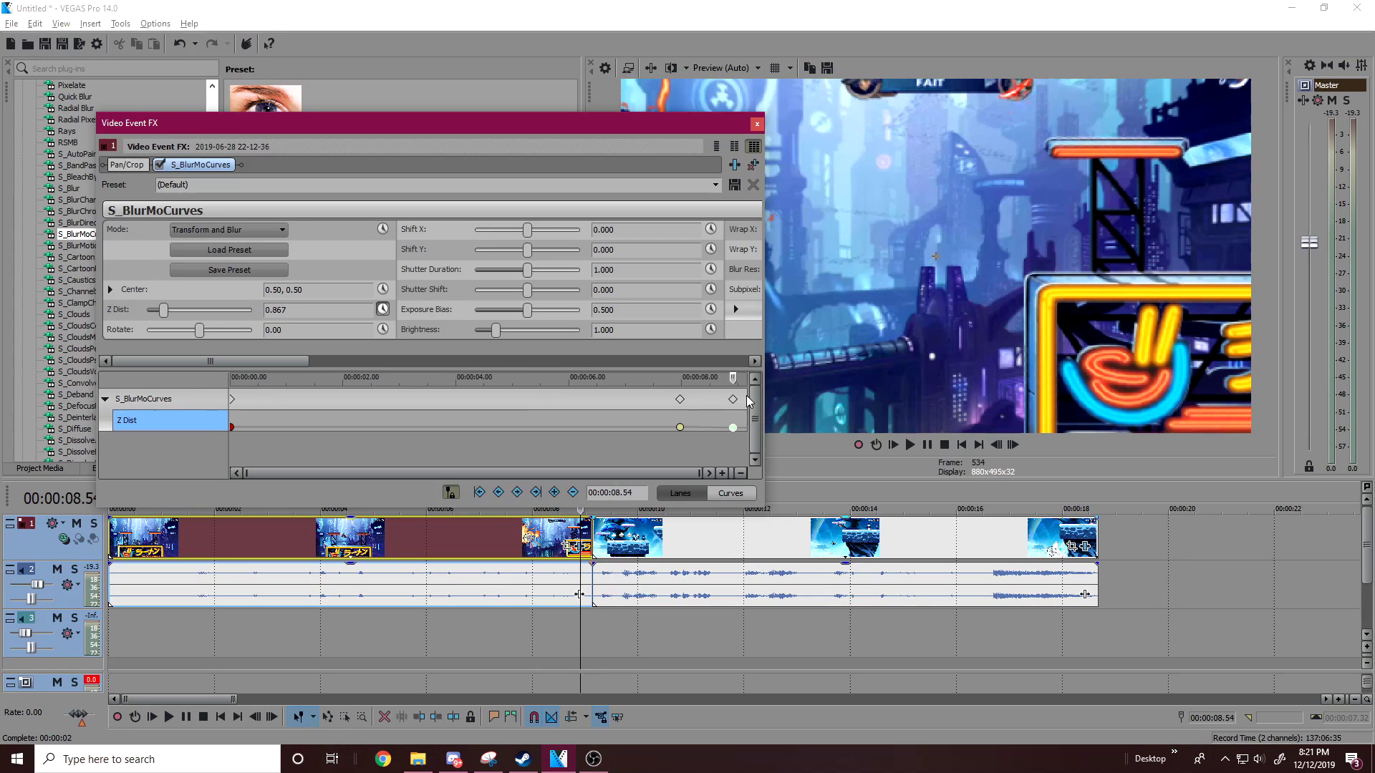
# Add a strongly zoomed-in Z Dist keyframe at 00:00:09.05 and move the Fast Fade keyframe to 00:00:08.57
pyautogui.click(745, 398)
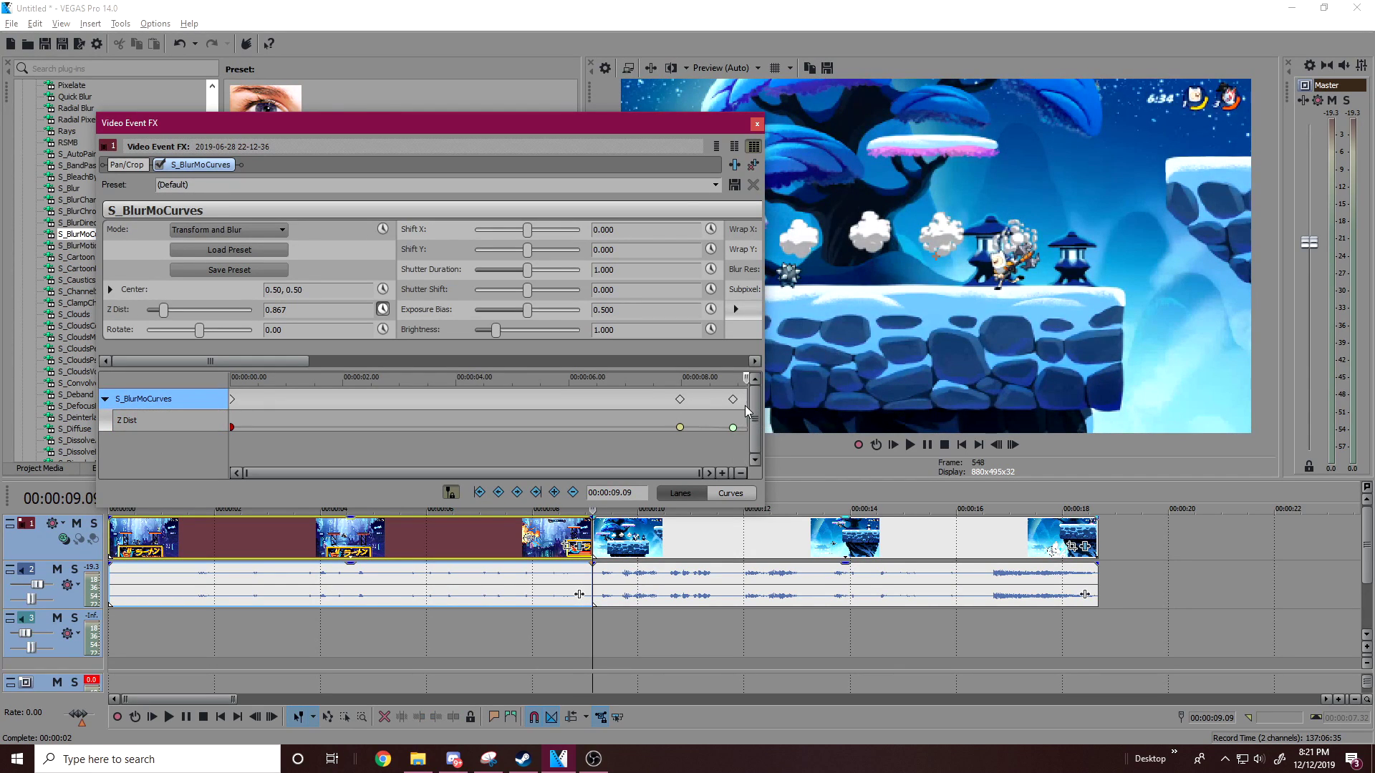
pyautogui.click(743, 406)
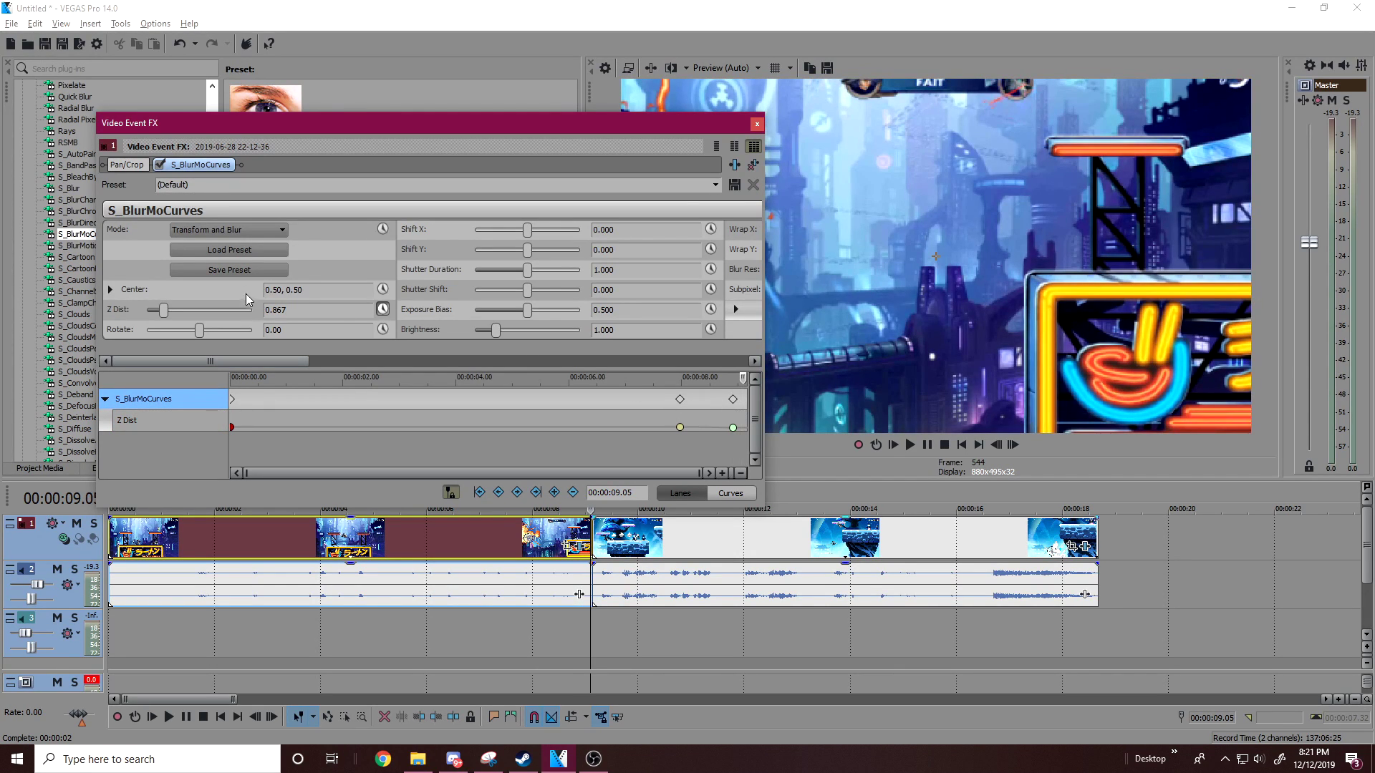
pyautogui.moveTo(164, 309); pyautogui.dragTo(153, 313)
pyautogui.moveTo(747, 399); pyautogui.dragTo(737, 403)
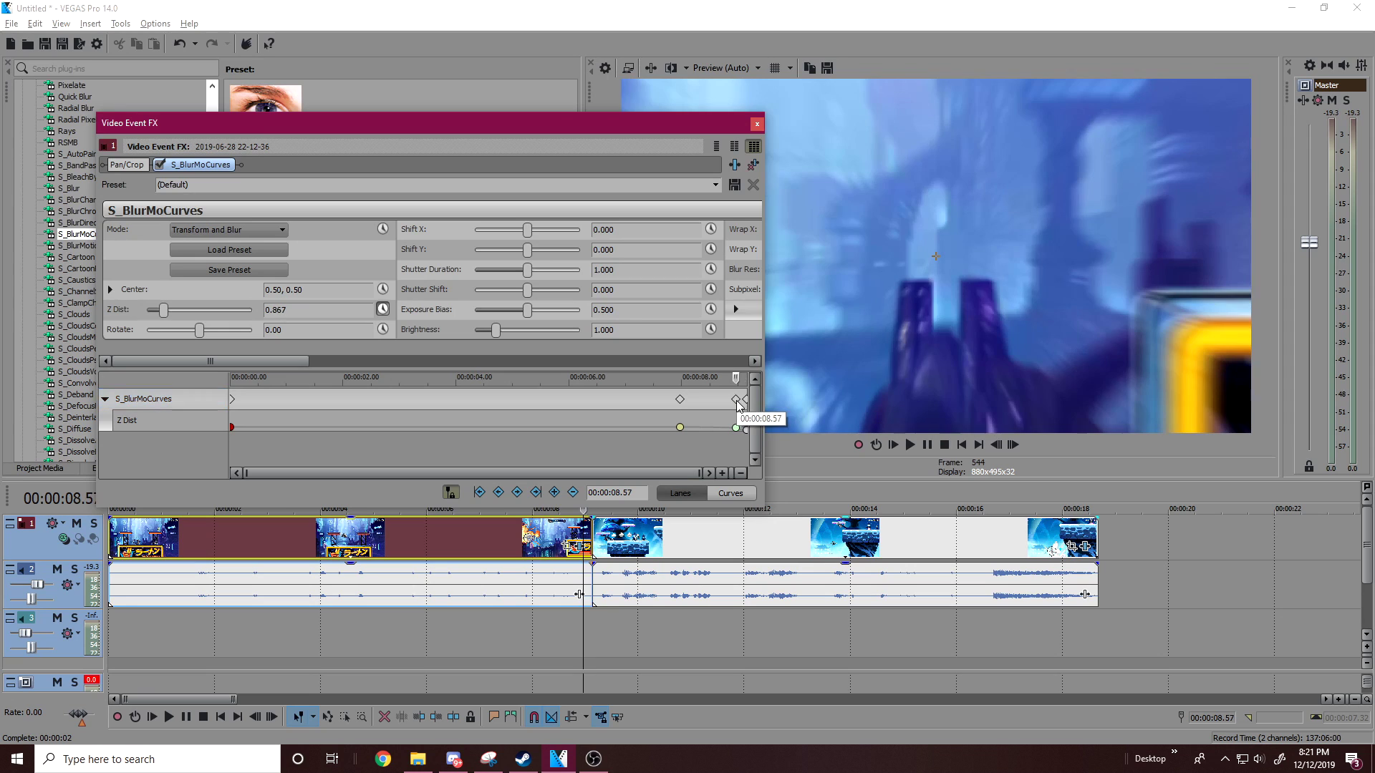
pyautogui.click(684, 401)
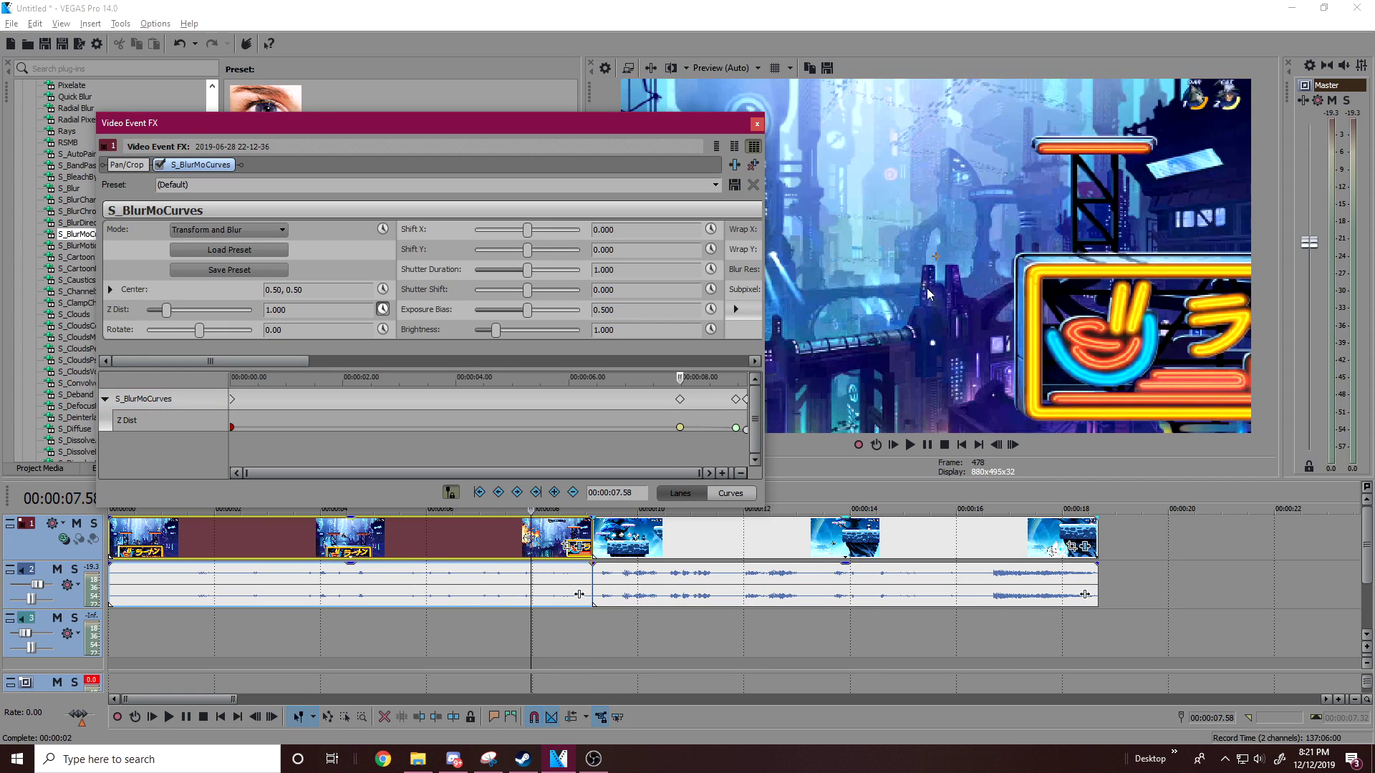
# Close the effect settings and play back the zoom transition from 00:00:07.58 into the second clip
pyautogui.click(756, 124)
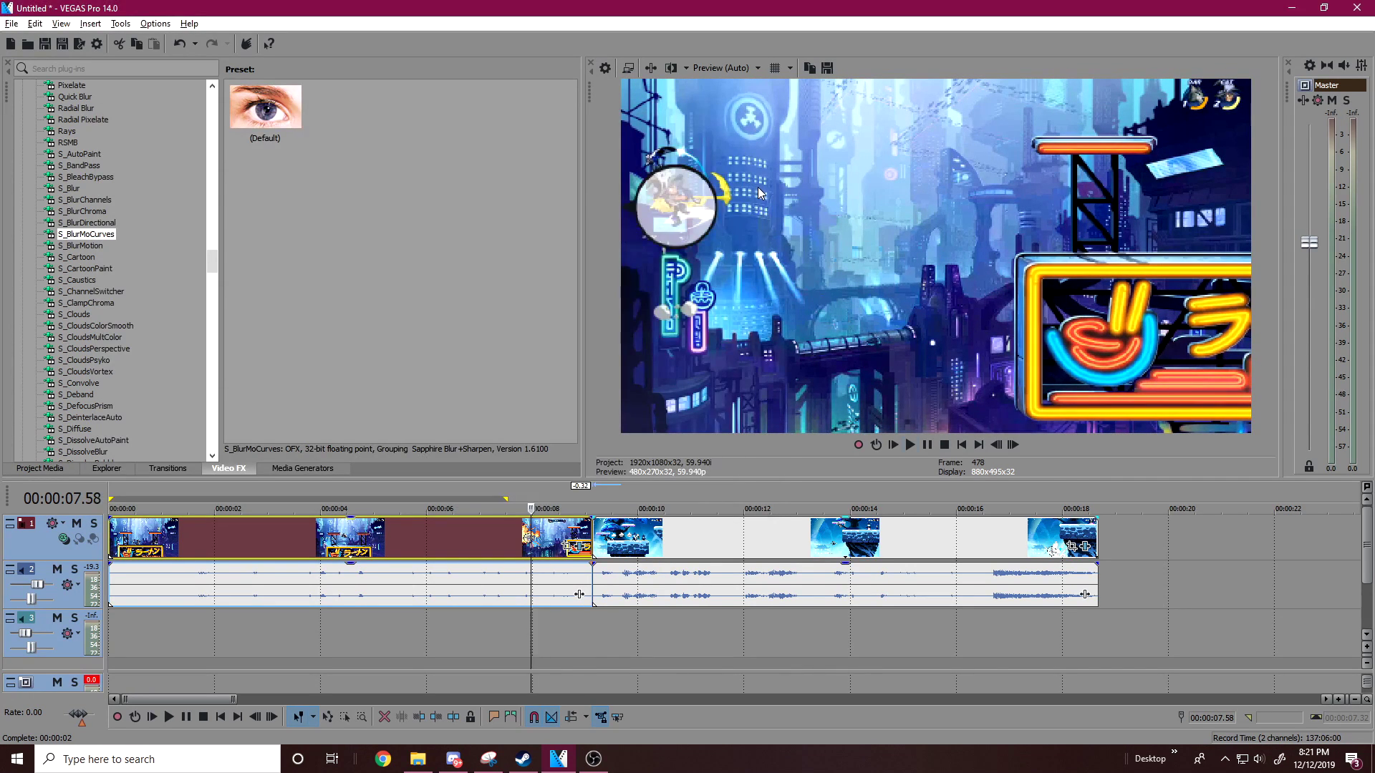
pyautogui.press('space')
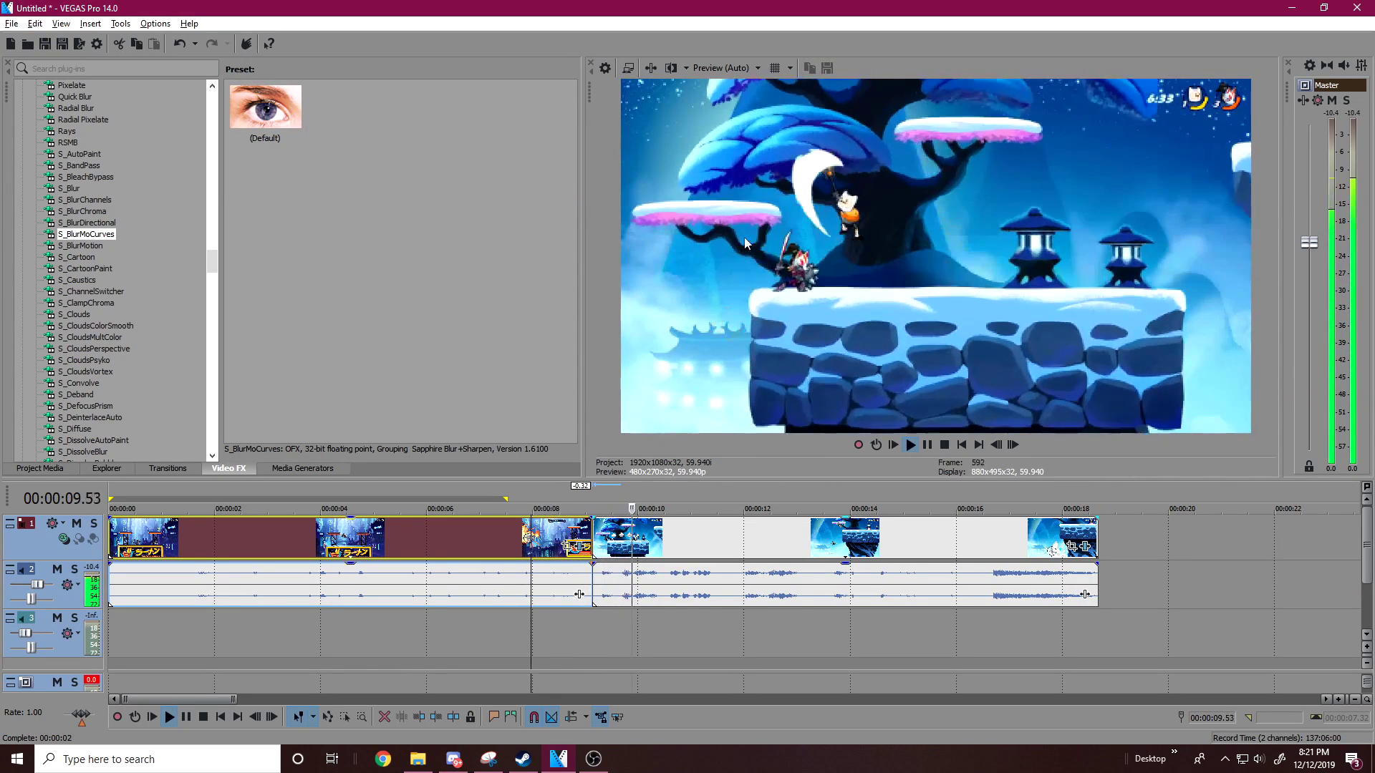
pyautogui.press('space')
# Move the Fast Fade Z Dist keyframe of the first clip to 00:00:09.04 on the zoomed-in keyframe timeline
pyautogui.click(578, 547)
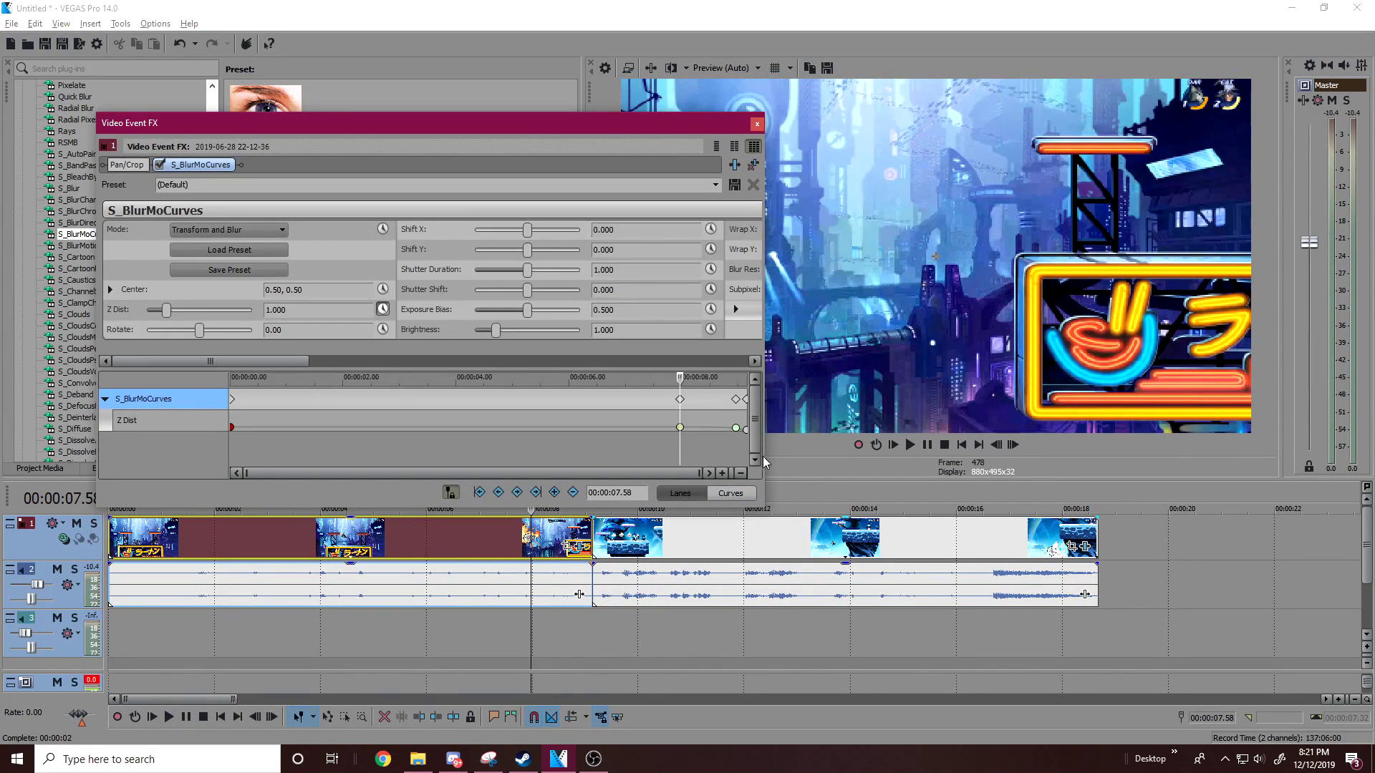
pyautogui.click(715, 413)
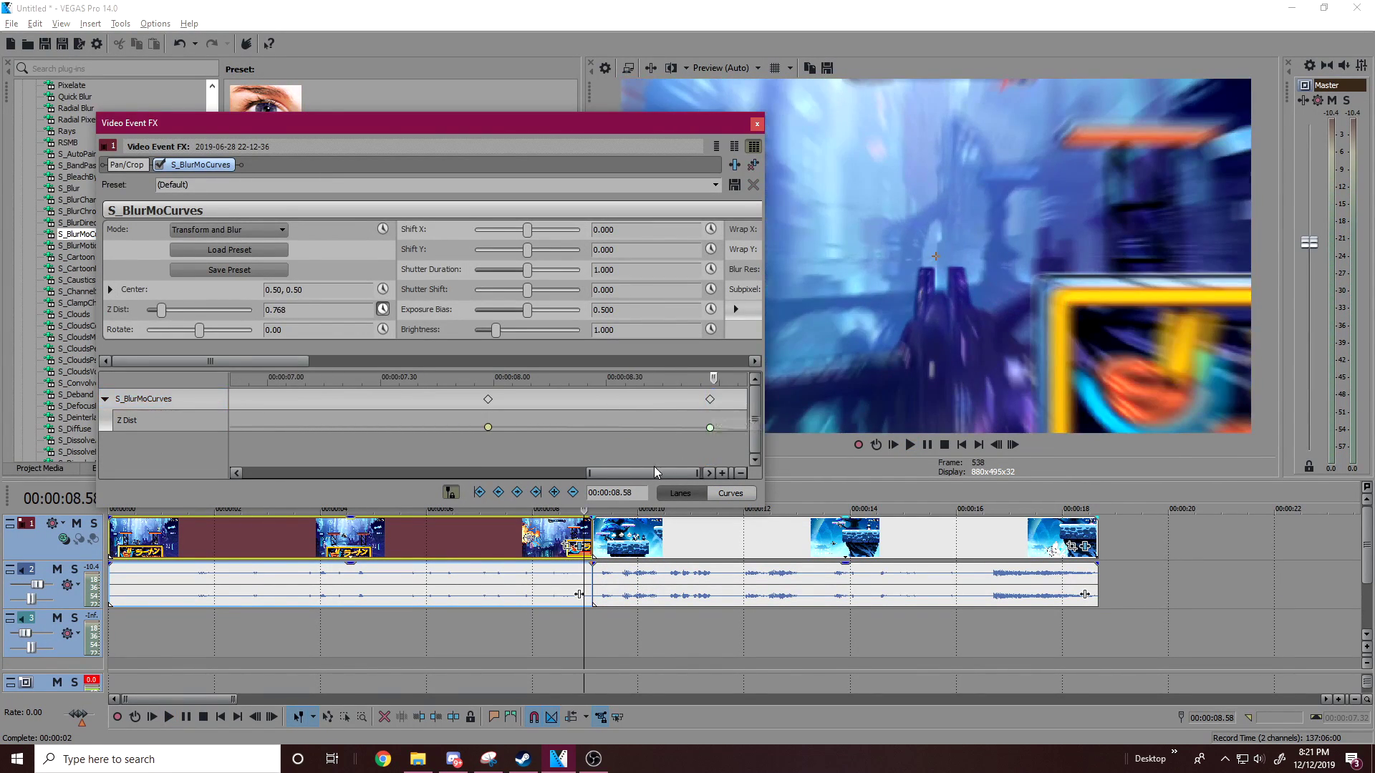
pyautogui.click(710, 473)
pyautogui.moveTo(705, 399); pyautogui.dragTo(728, 399)
pyautogui.click(729, 398)
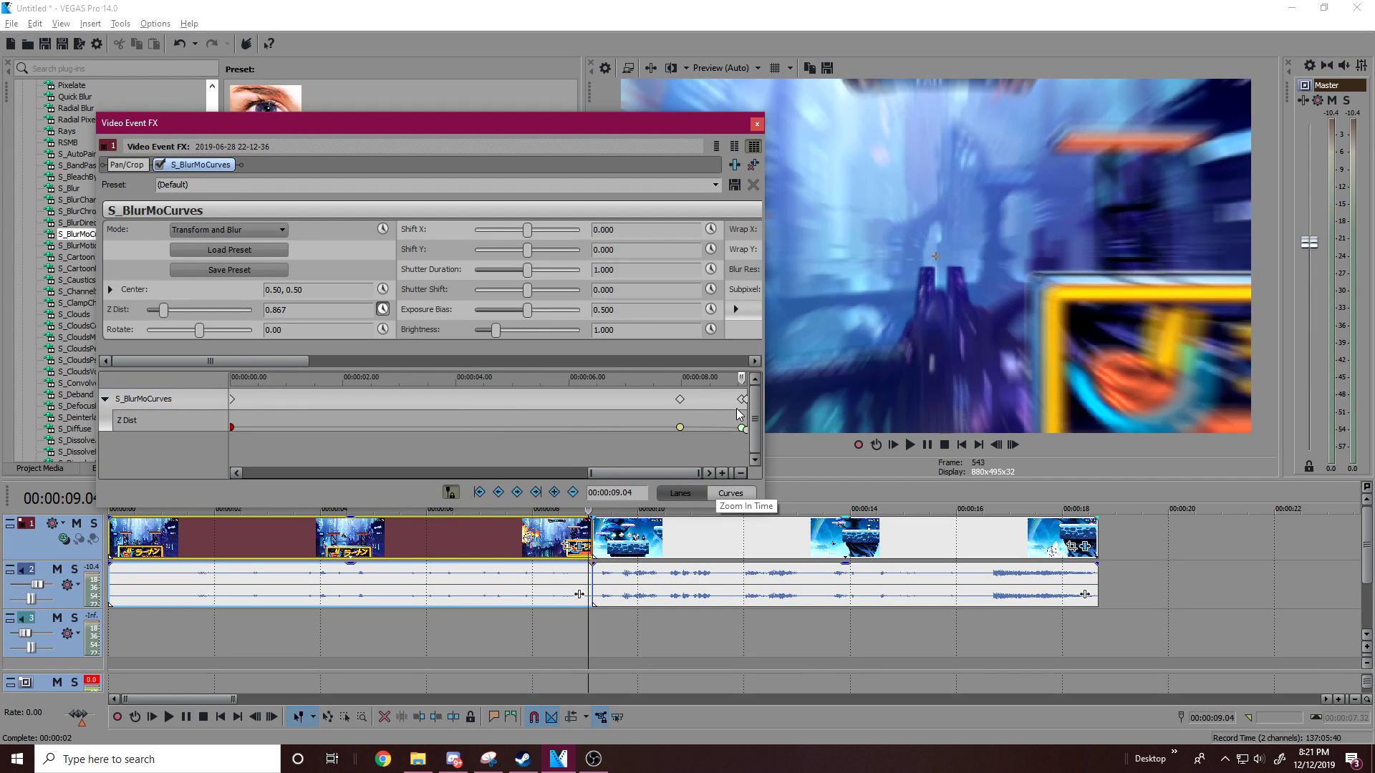
# Replay the transition between the first and second clips, starting at 00:00:08.09
pyautogui.click(756, 125)
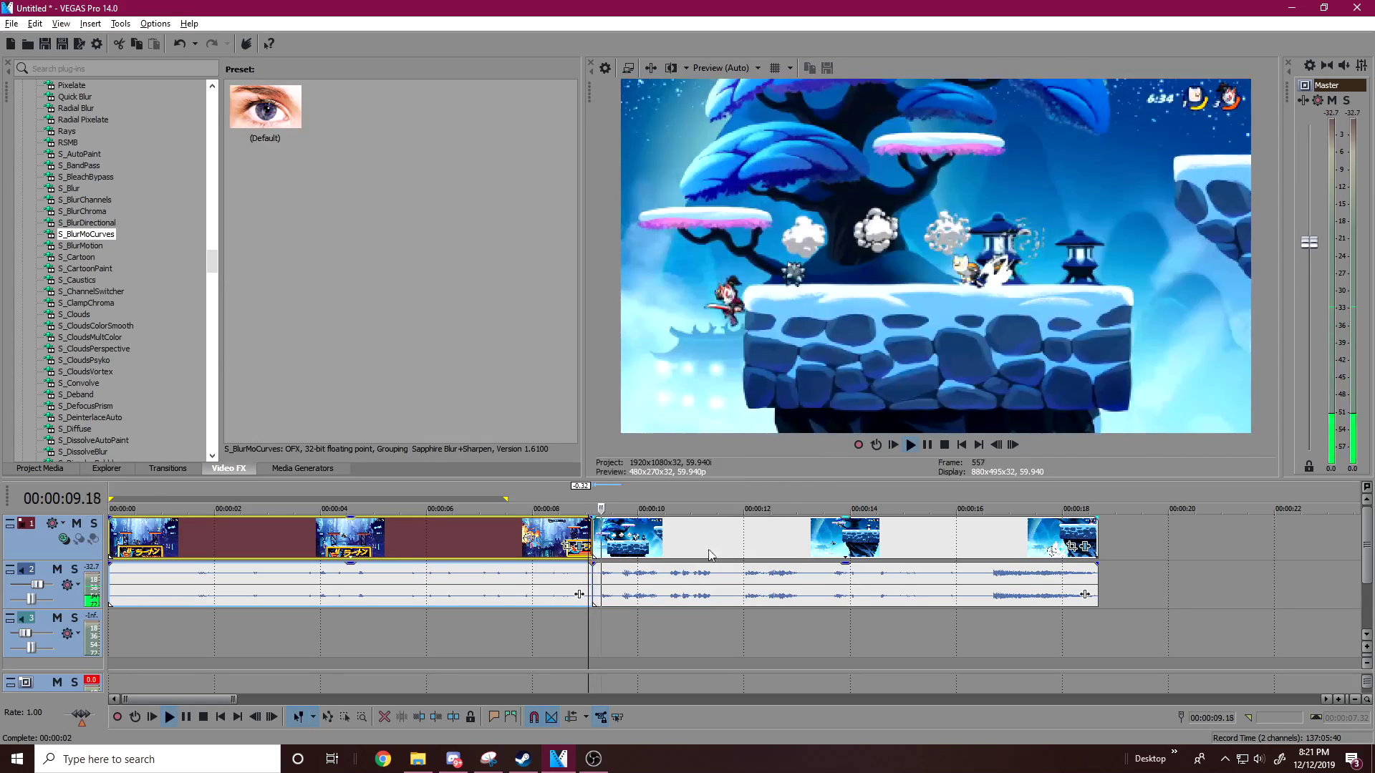
pyautogui.click(540, 538)
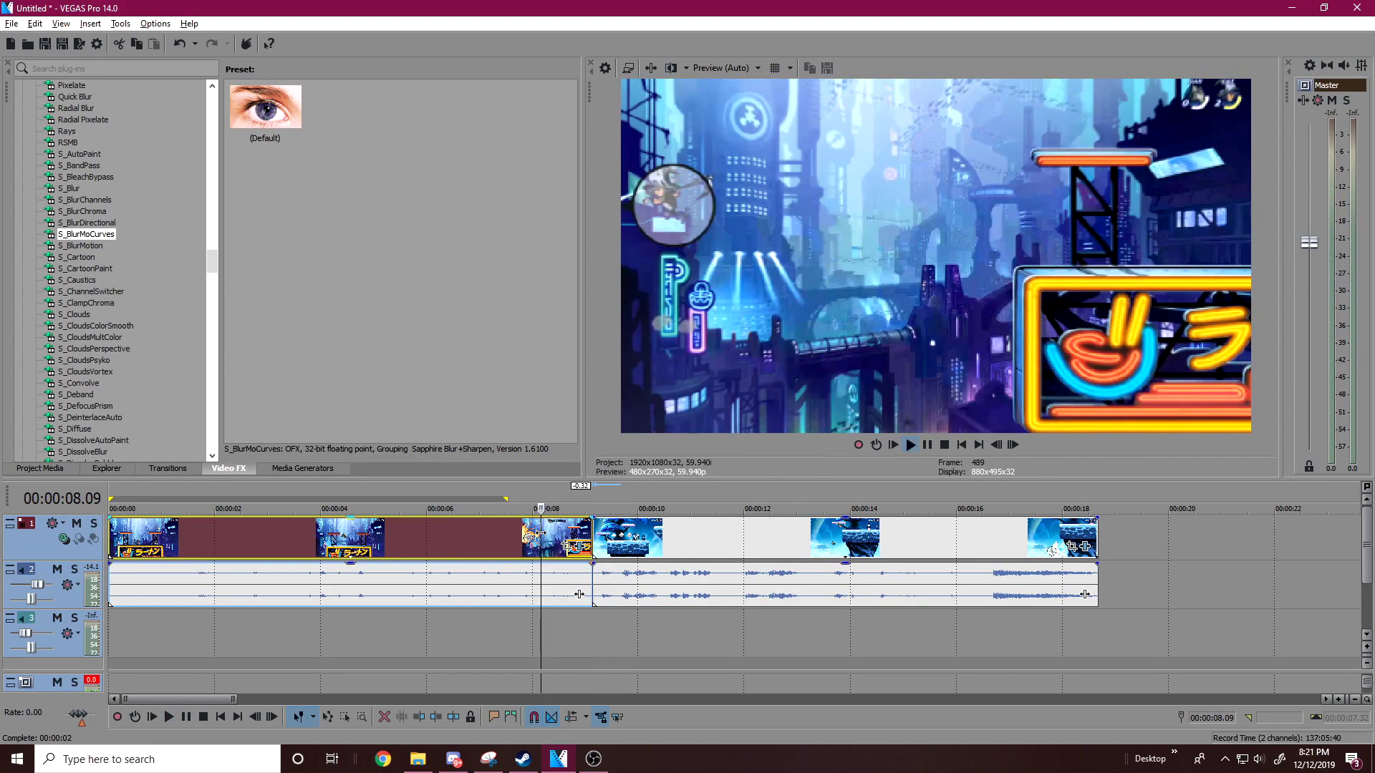
pyautogui.press('space')
pyautogui.press('space')
pyautogui.press('space')
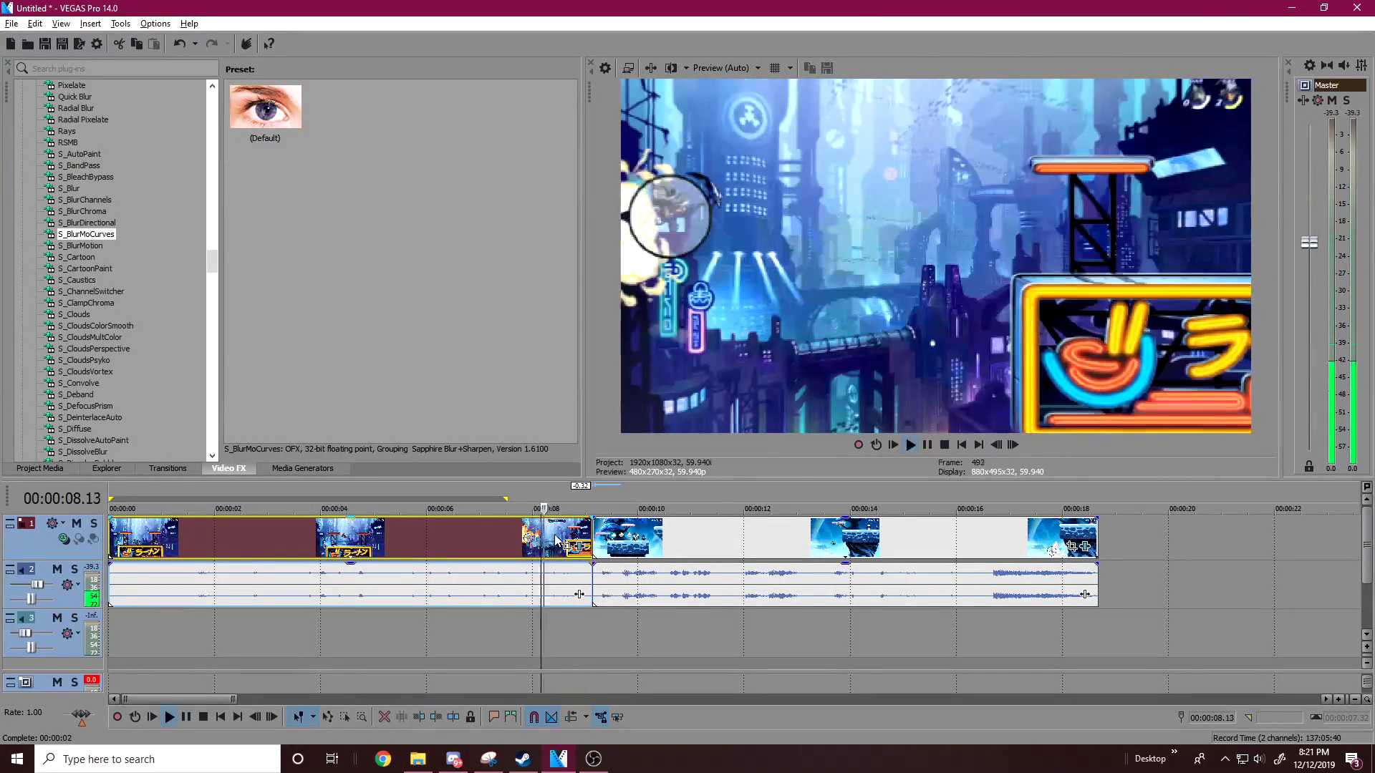
pyautogui.press('space')
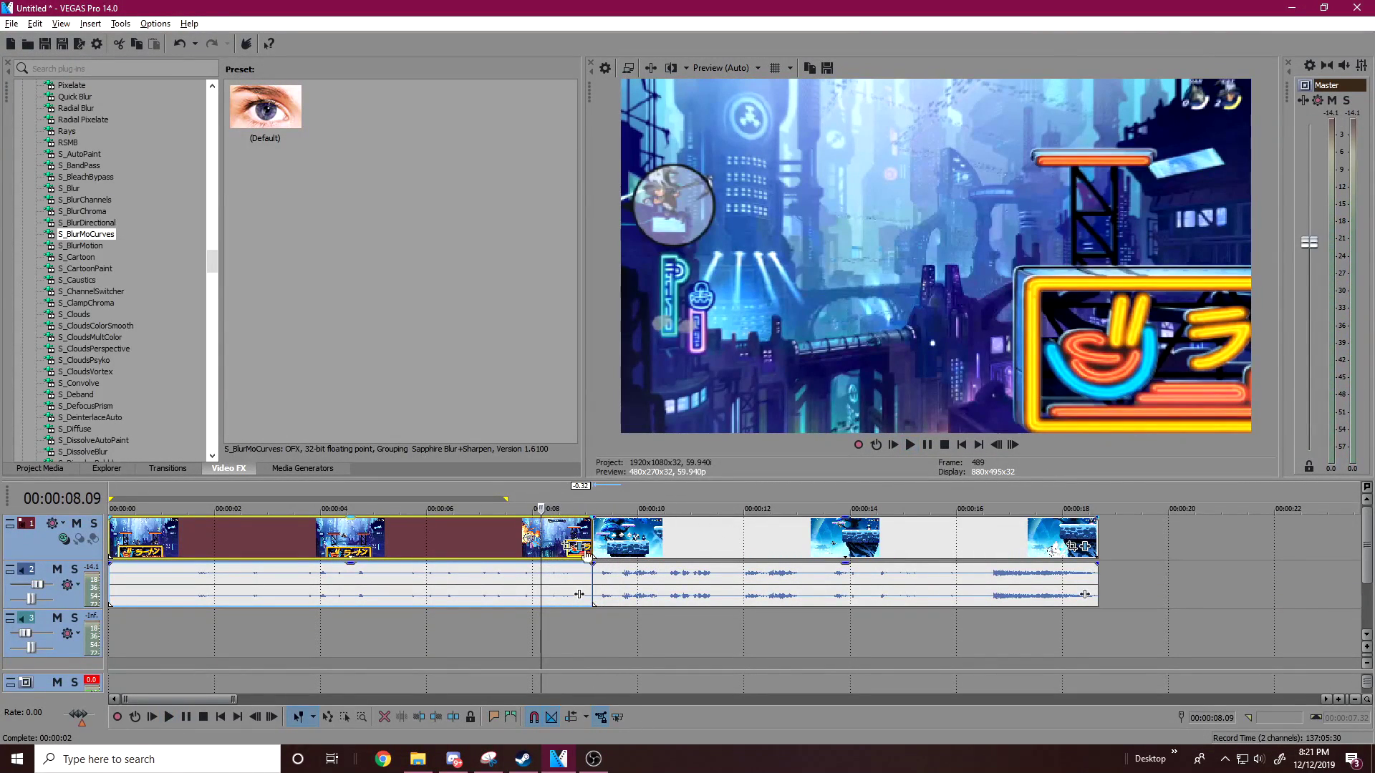
# Shift the Fast Fade Z Dist keyframe to 00:00:09.02 and replay the transition from 00:00:08.09
pyautogui.click(583, 546)
pyautogui.moveTo(742, 400); pyautogui.dragTo(742, 402)
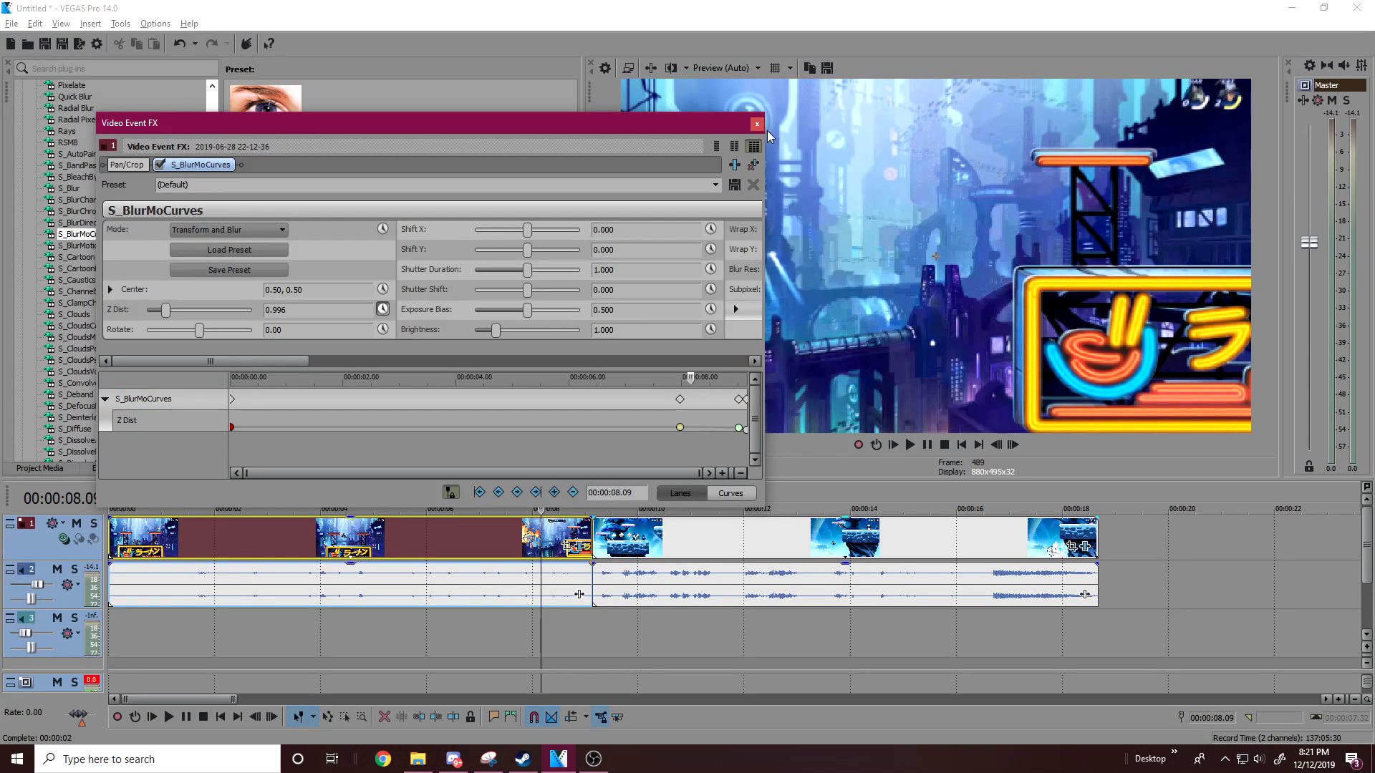
pyautogui.click(756, 123)
pyautogui.press('space')
pyautogui.press('space')
pyautogui.press('space')
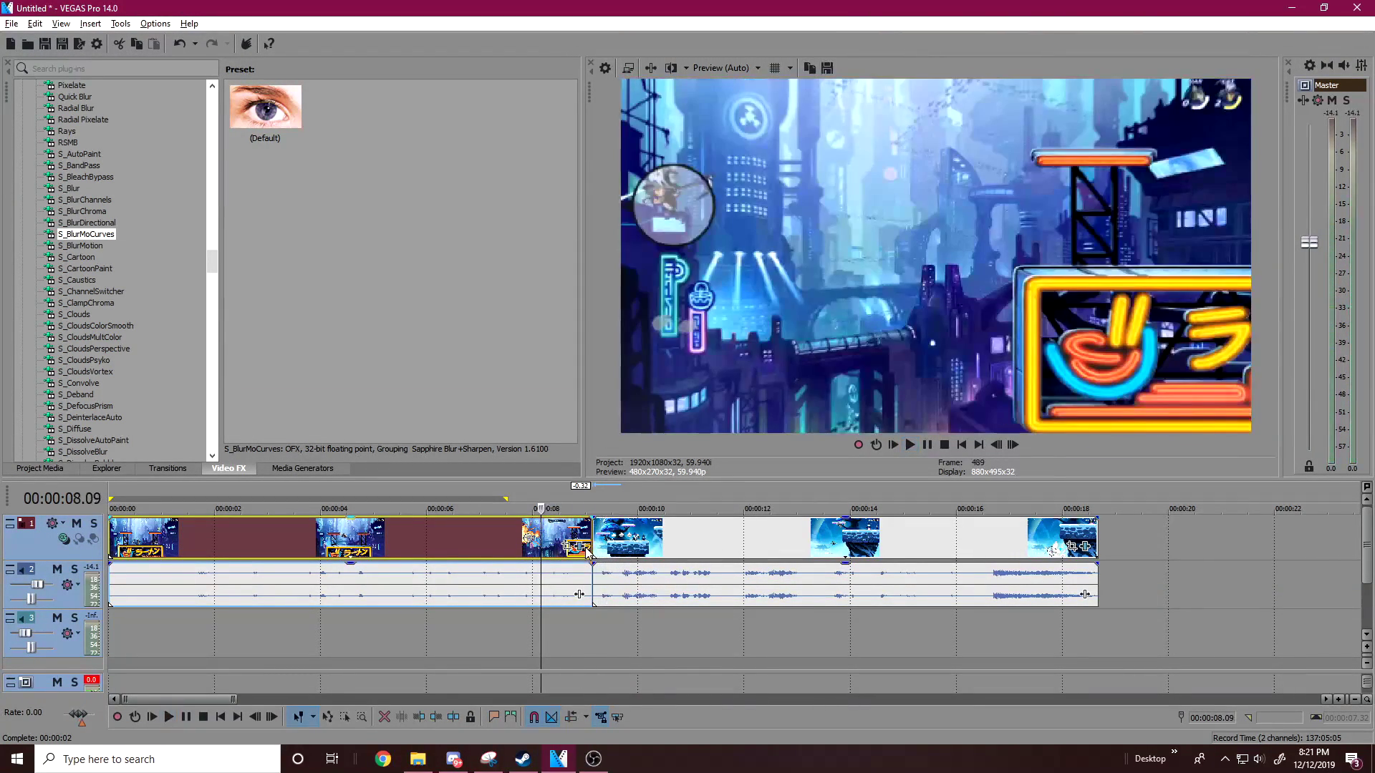
# Inspect the Z Dist keyframe at 00:00:09.02 and play the end of the first clip into the second again
pyautogui.click(585, 547)
pyautogui.click(741, 429)
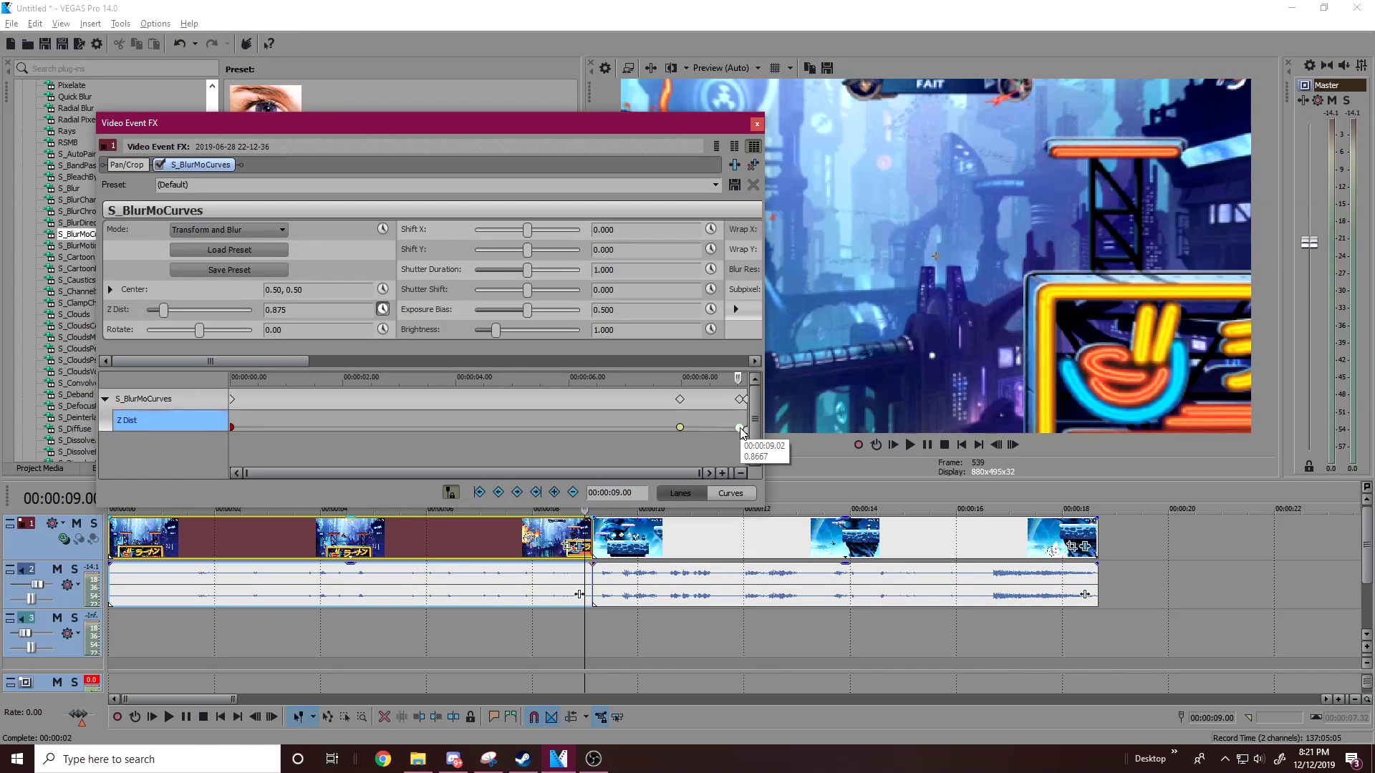
pyautogui.click(741, 429)
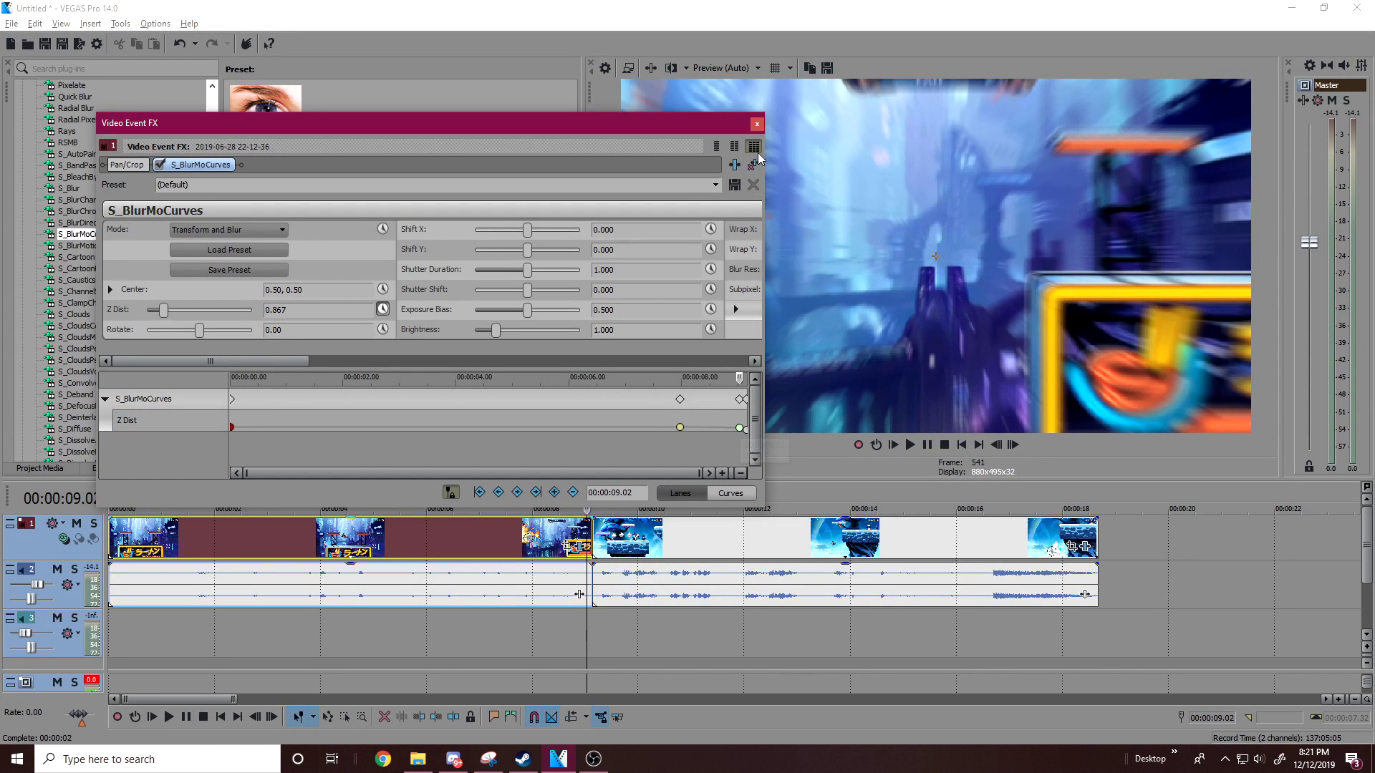
pyautogui.click(753, 126)
pyautogui.press('space')
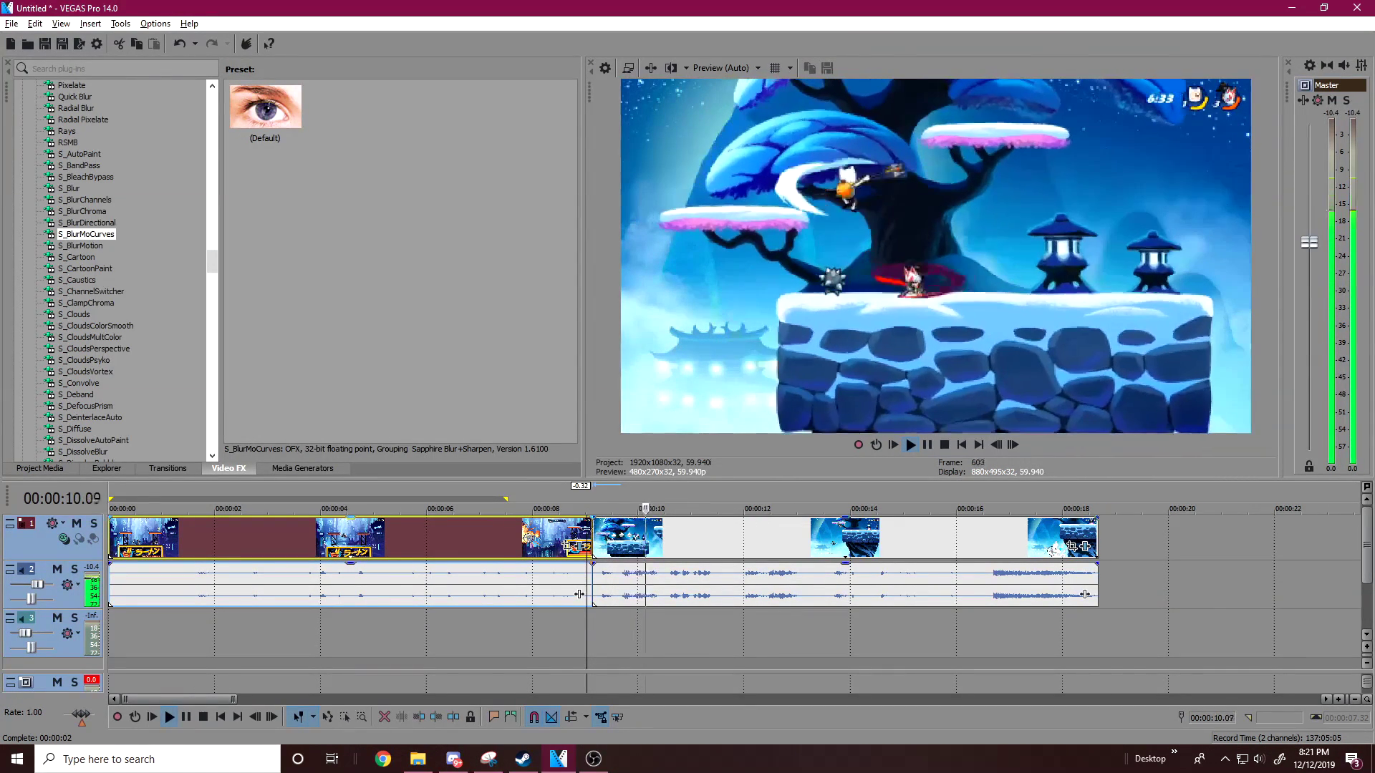
pyautogui.press('space')
pyautogui.click(551, 530)
pyautogui.press('space')
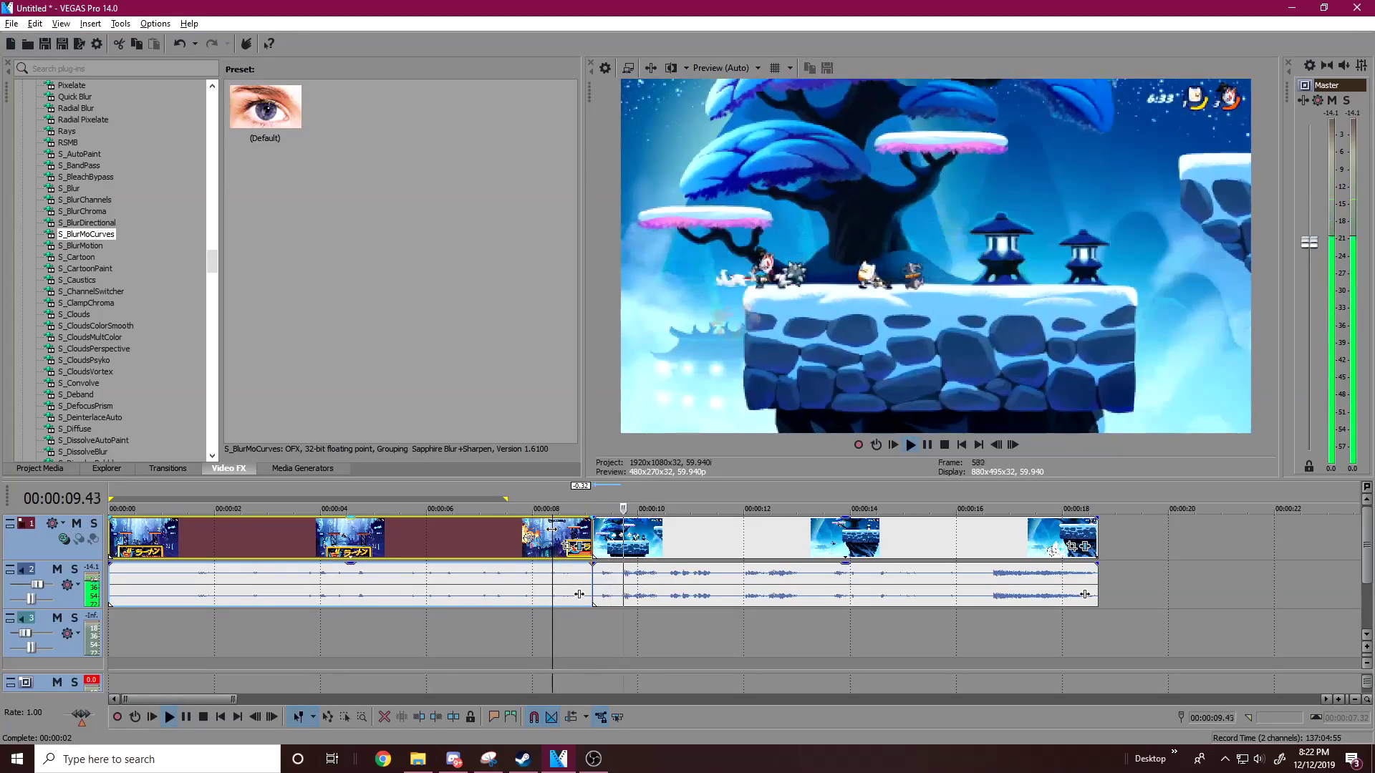
pyautogui.press('space')
pyautogui.press('space')
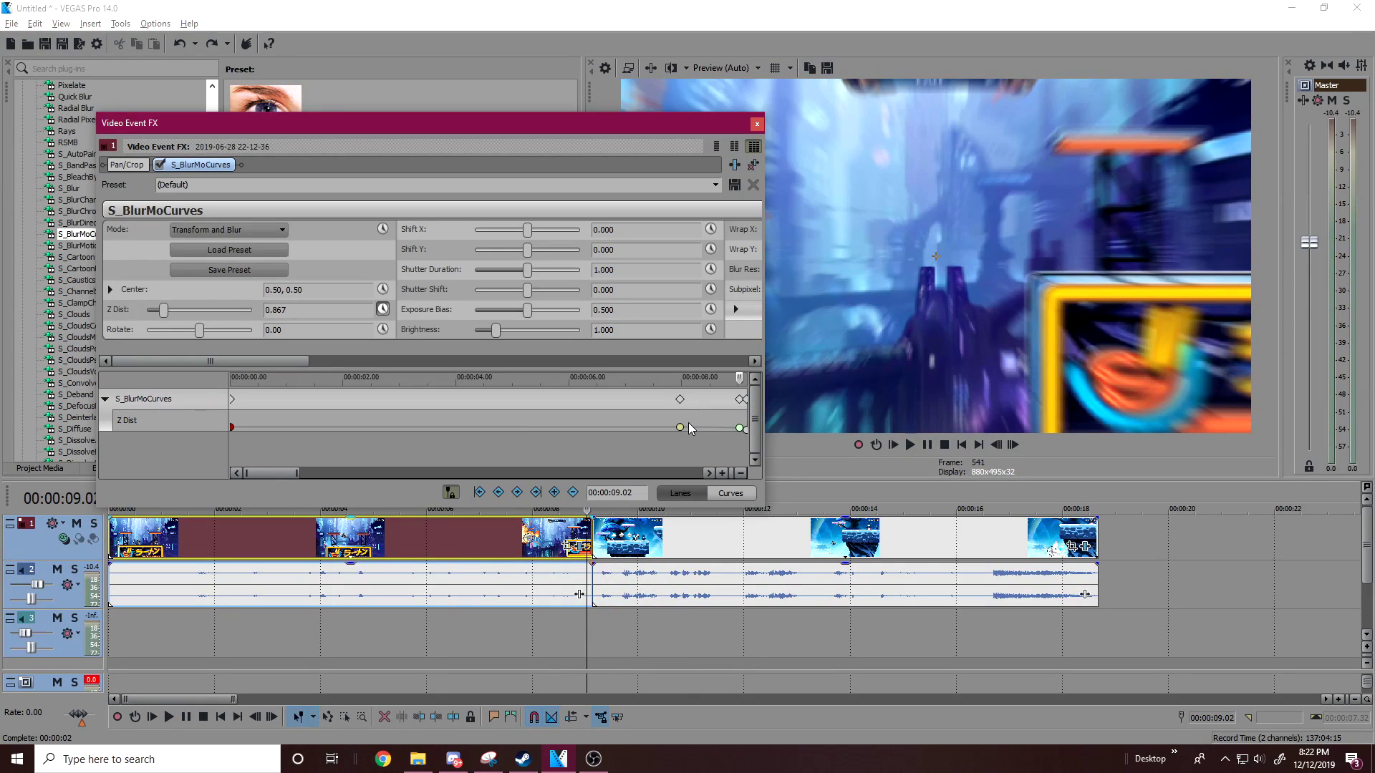
# Move the Fast Fade keyframe back to 00:00:08.58 and lower its Z Dist to 0.700
pyautogui.click(680, 428)
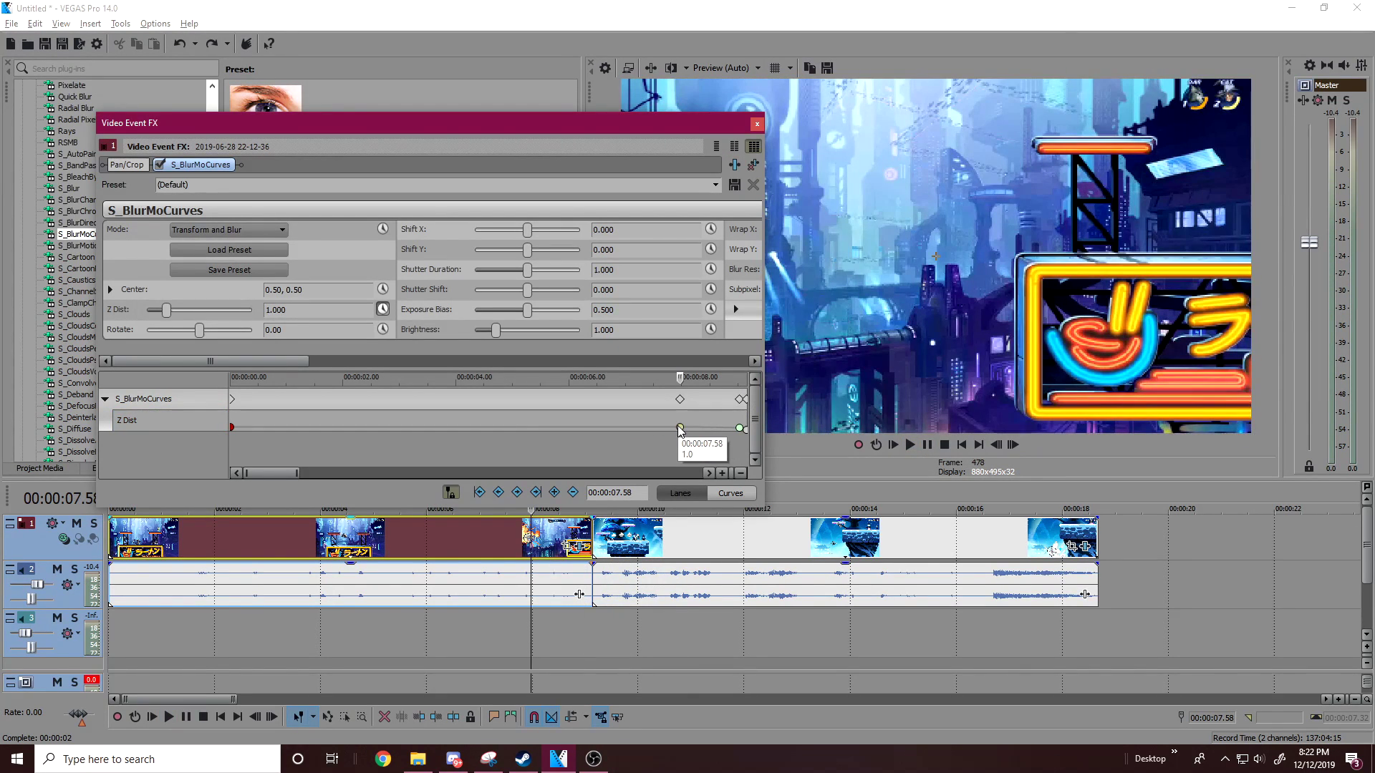
pyautogui.click(741, 407)
pyautogui.moveTo(742, 407); pyautogui.dragTo(728, 401)
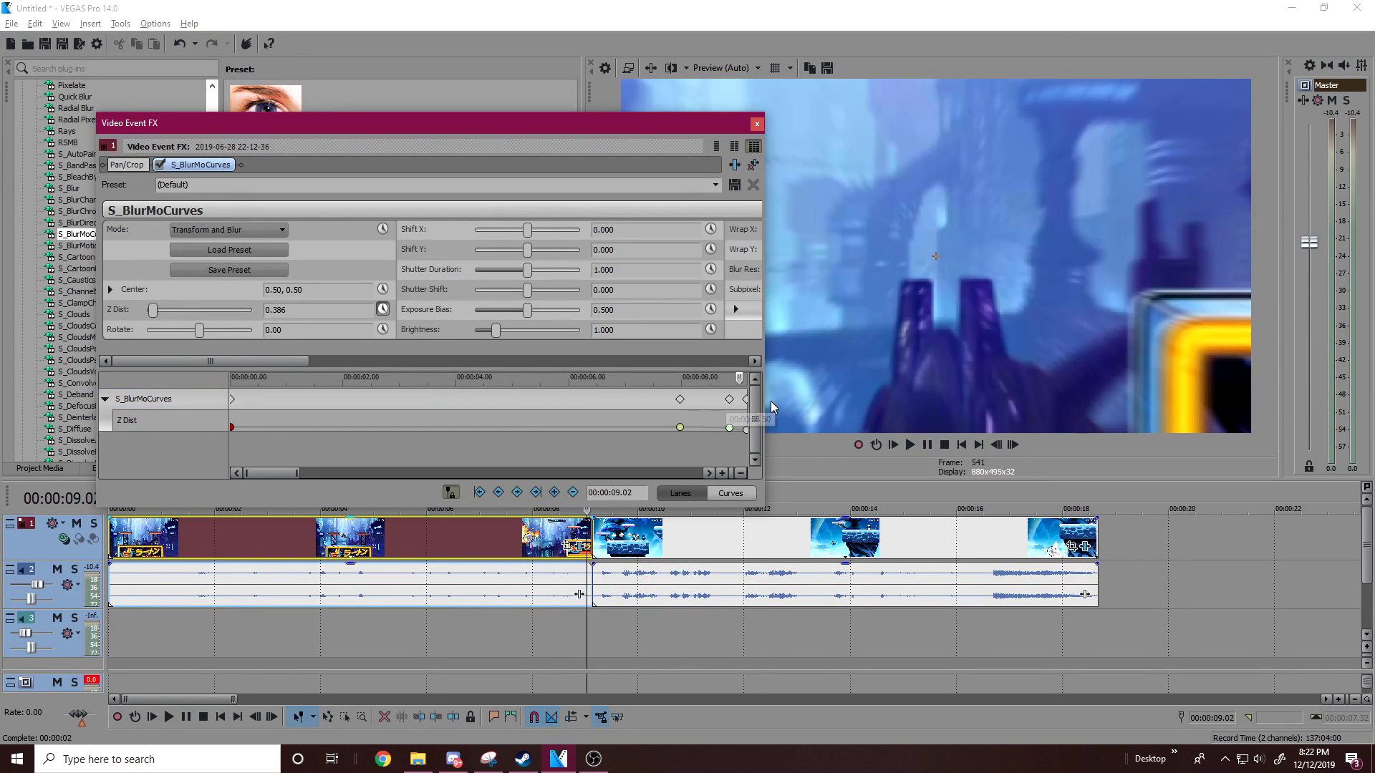
pyautogui.click(730, 399)
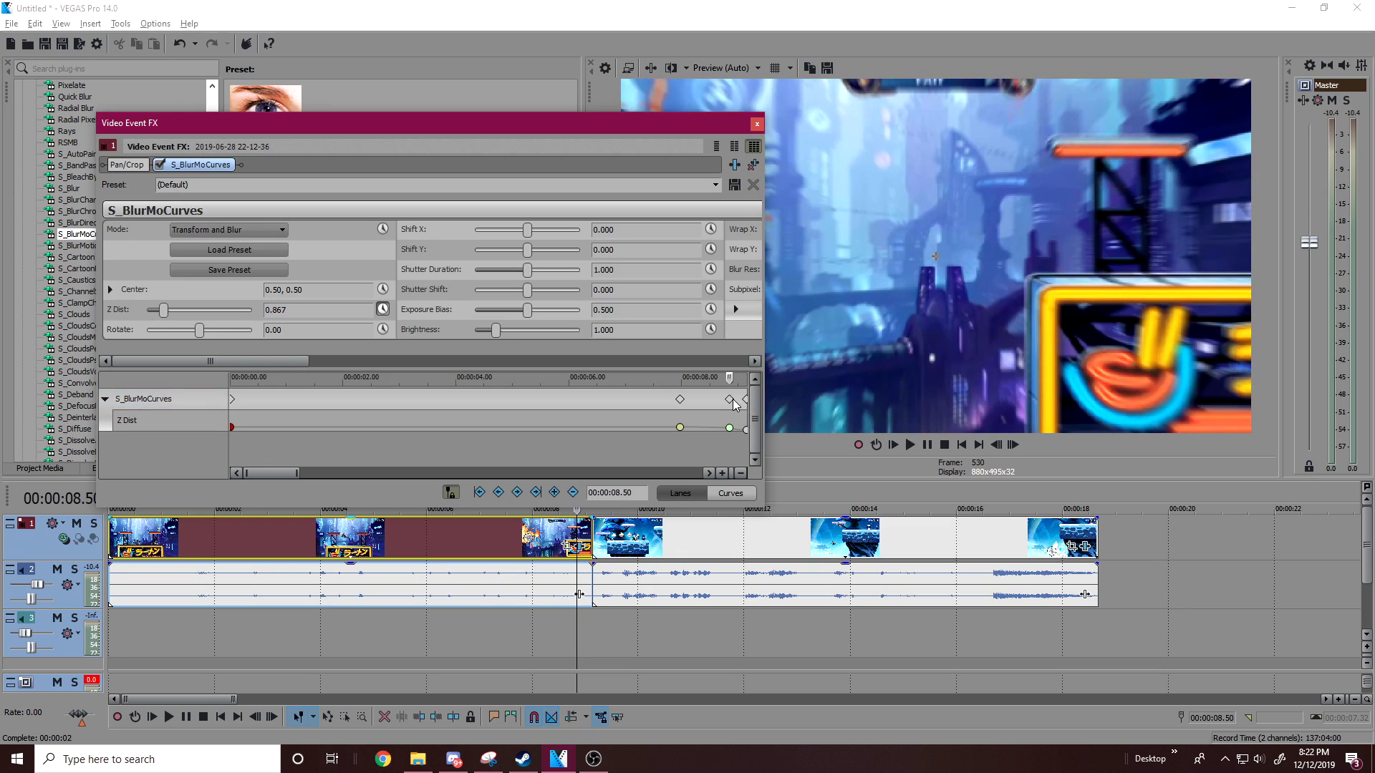
pyautogui.click(166, 312)
pyautogui.moveTo(167, 312); pyautogui.dragTo(164, 314)
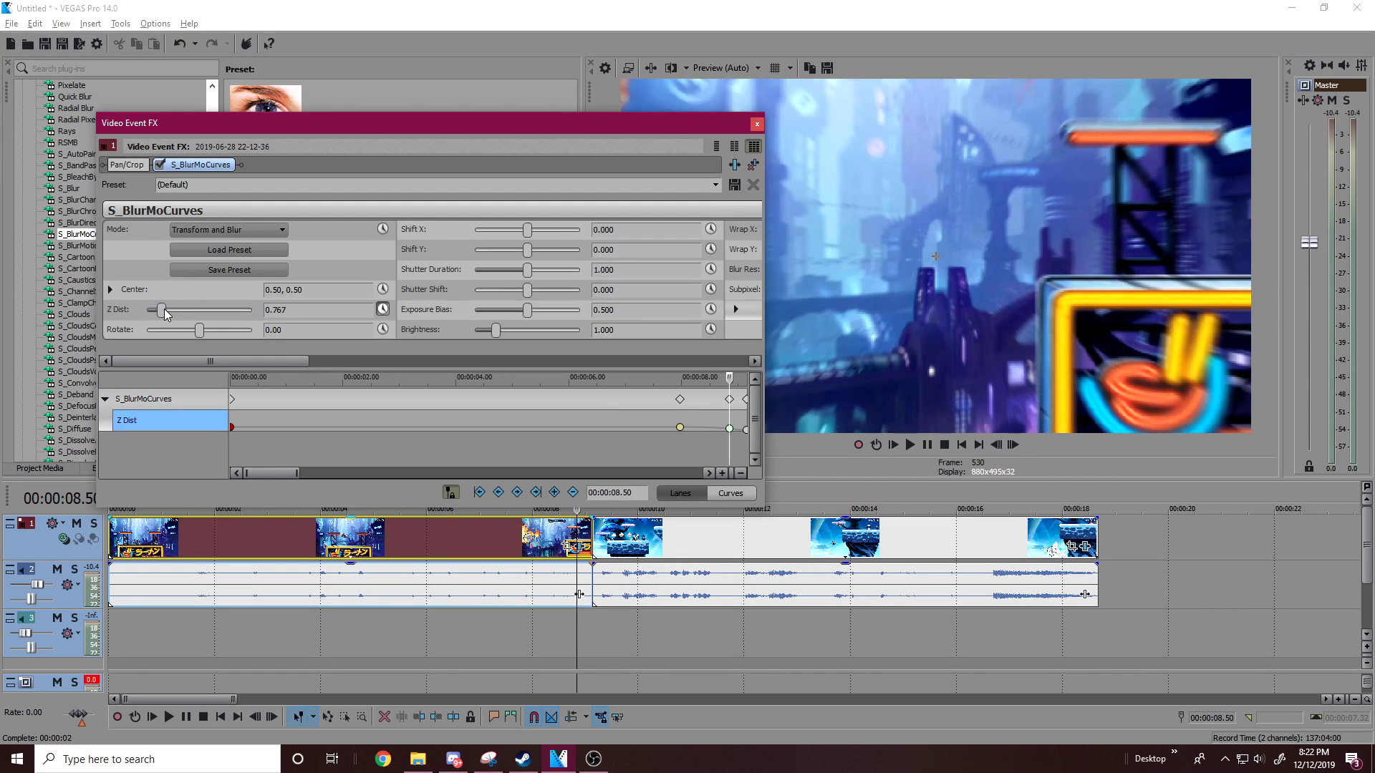
pyautogui.moveTo(729, 400); pyautogui.dragTo(736, 403)
# Set the last keyframe's Z Dist to about 0.433 and the 00:00:08.58 keyframe's interpolation to Smooth Fade
pyautogui.click(745, 400)
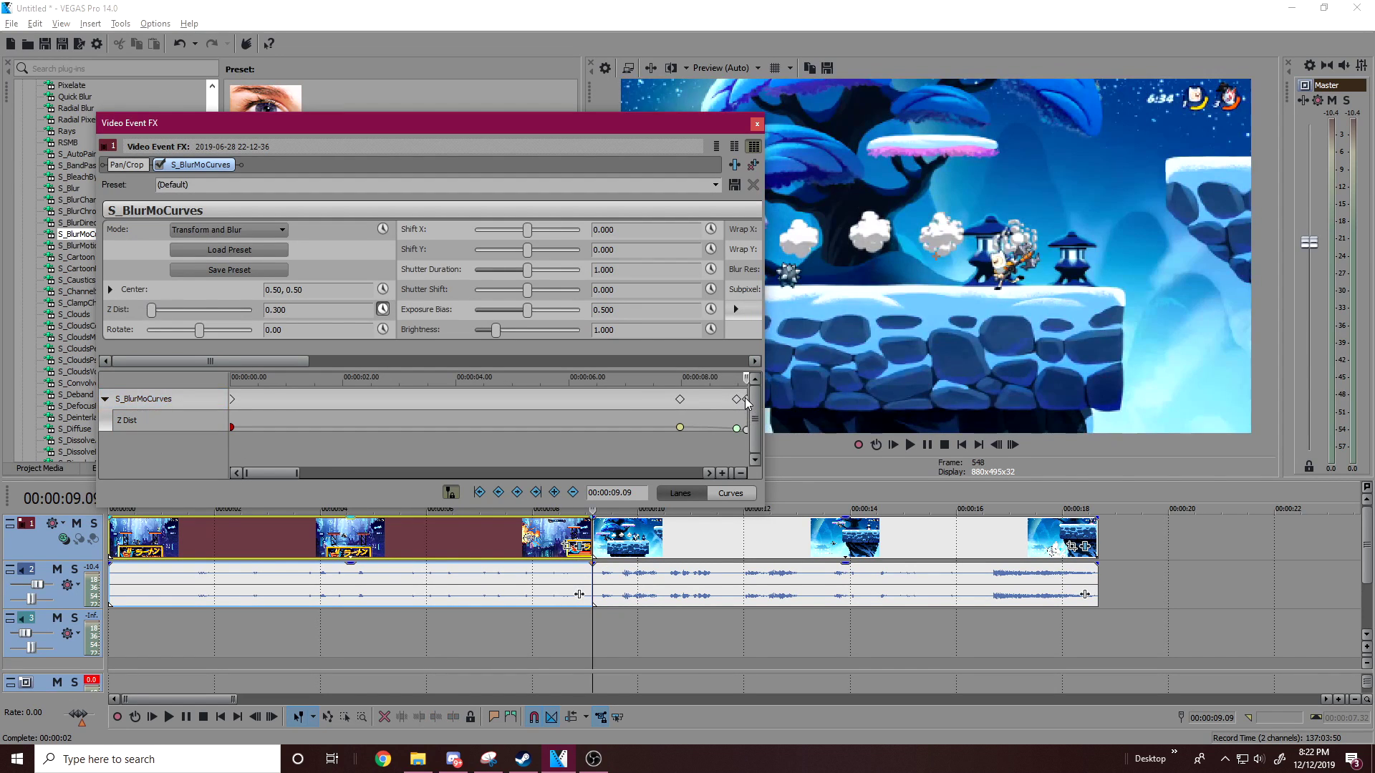
pyautogui.moveTo(151, 311); pyautogui.dragTo(153, 313)
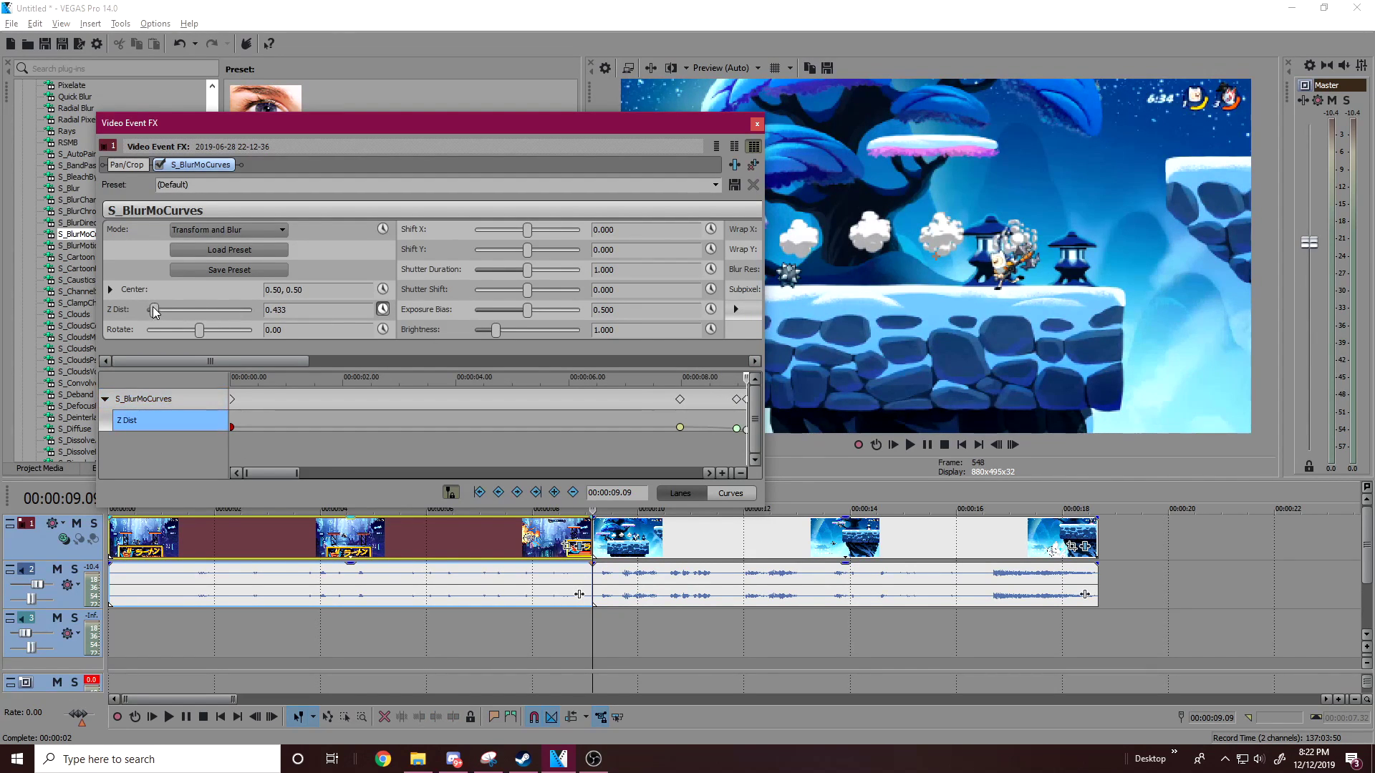
pyautogui.click(736, 428)
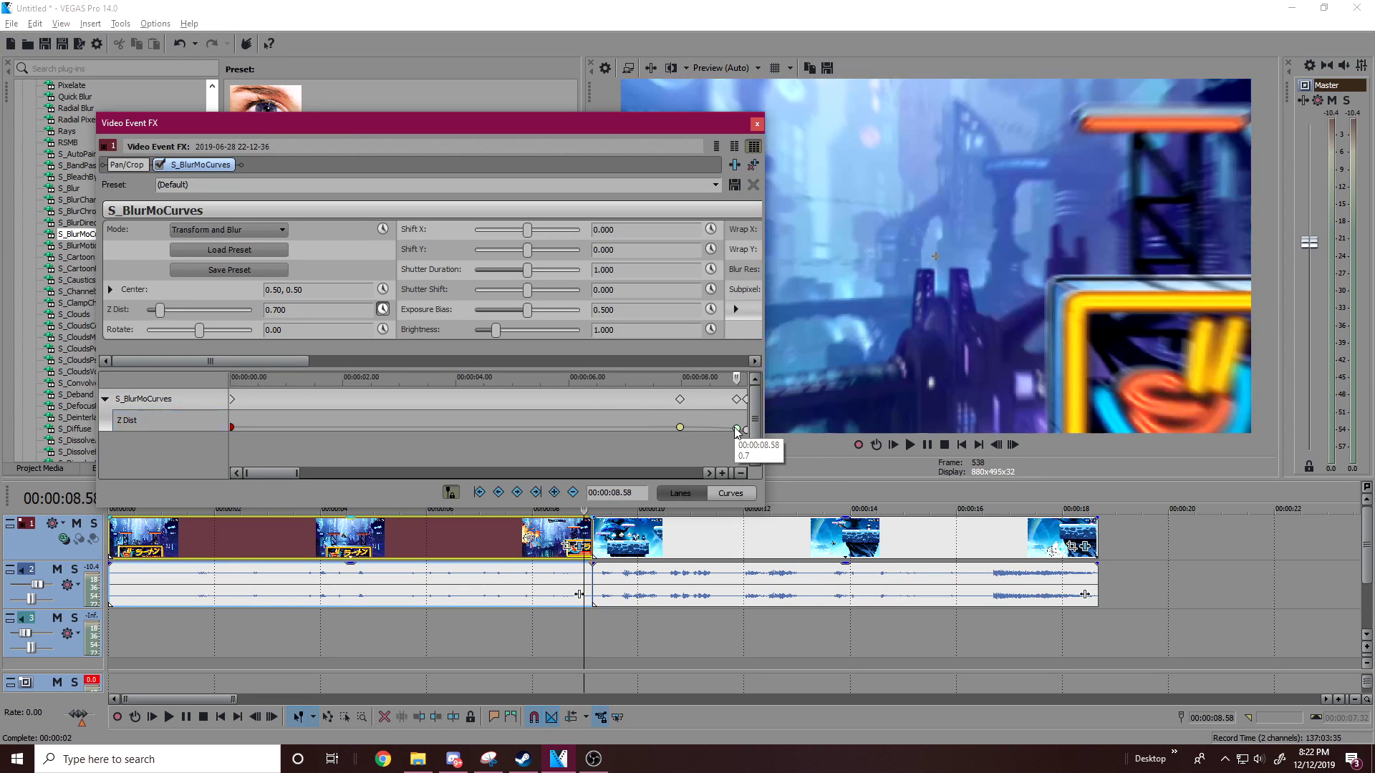
pyautogui.rightClick(736, 428)
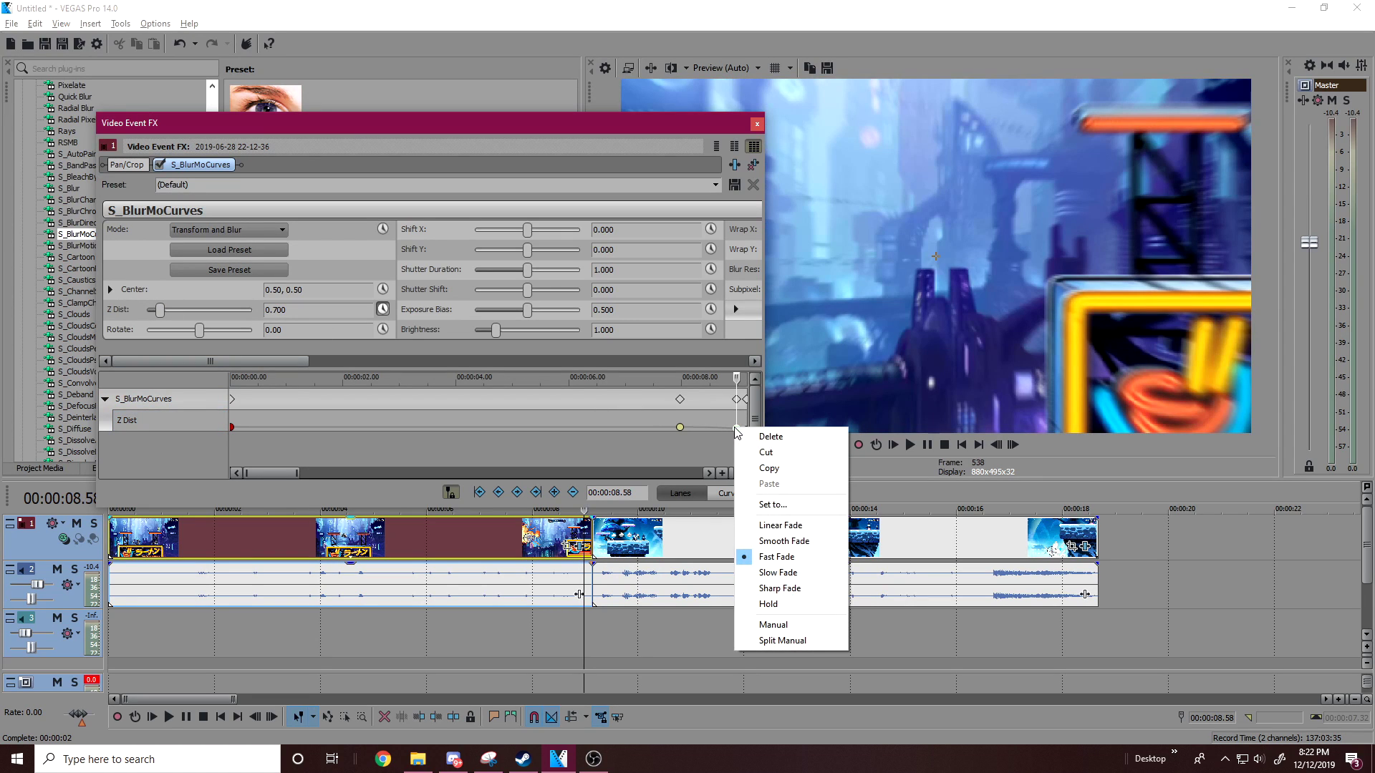
pyautogui.click(784, 541)
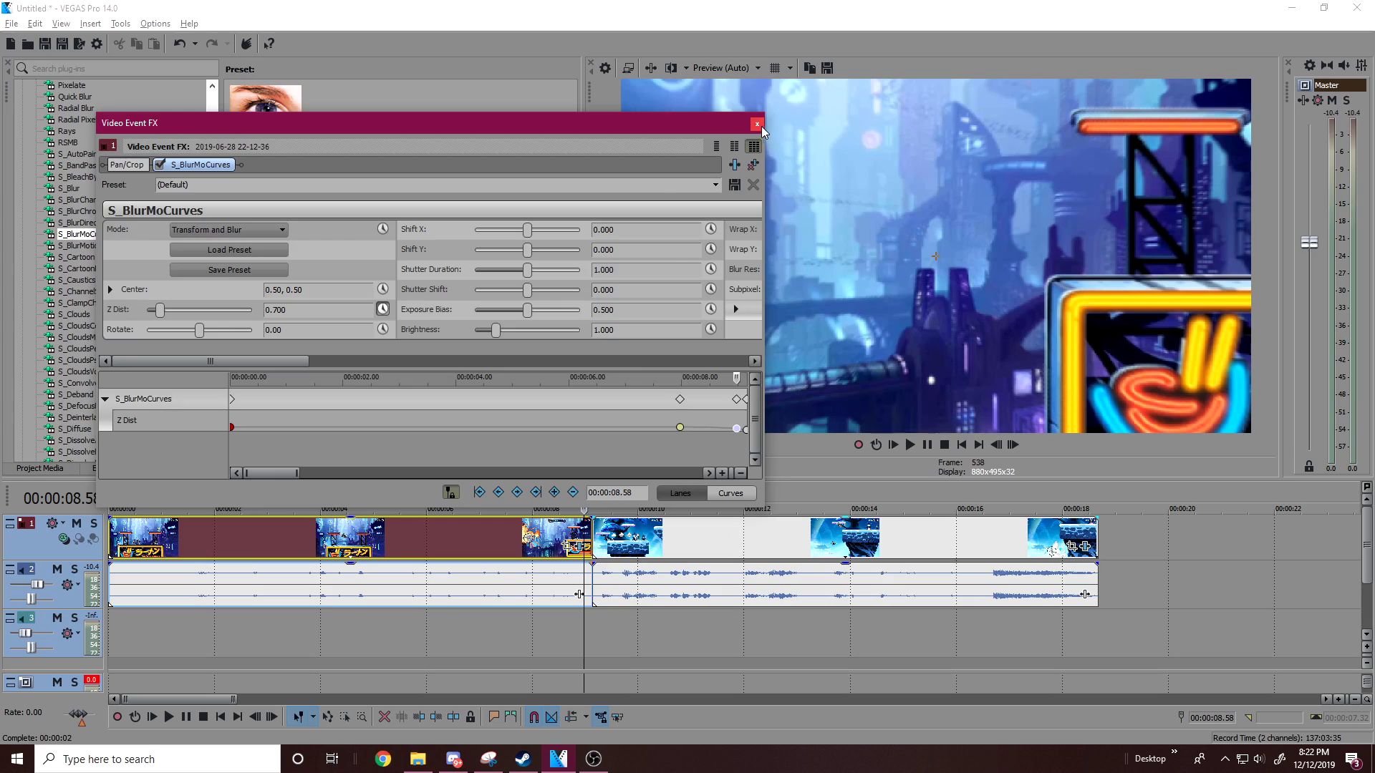
# Close the effect settings and replay the Smooth Fade zoom transition several times, including from 00:00:07.26
pyautogui.click(757, 124)
pyautogui.click(555, 534)
pyautogui.press('space')
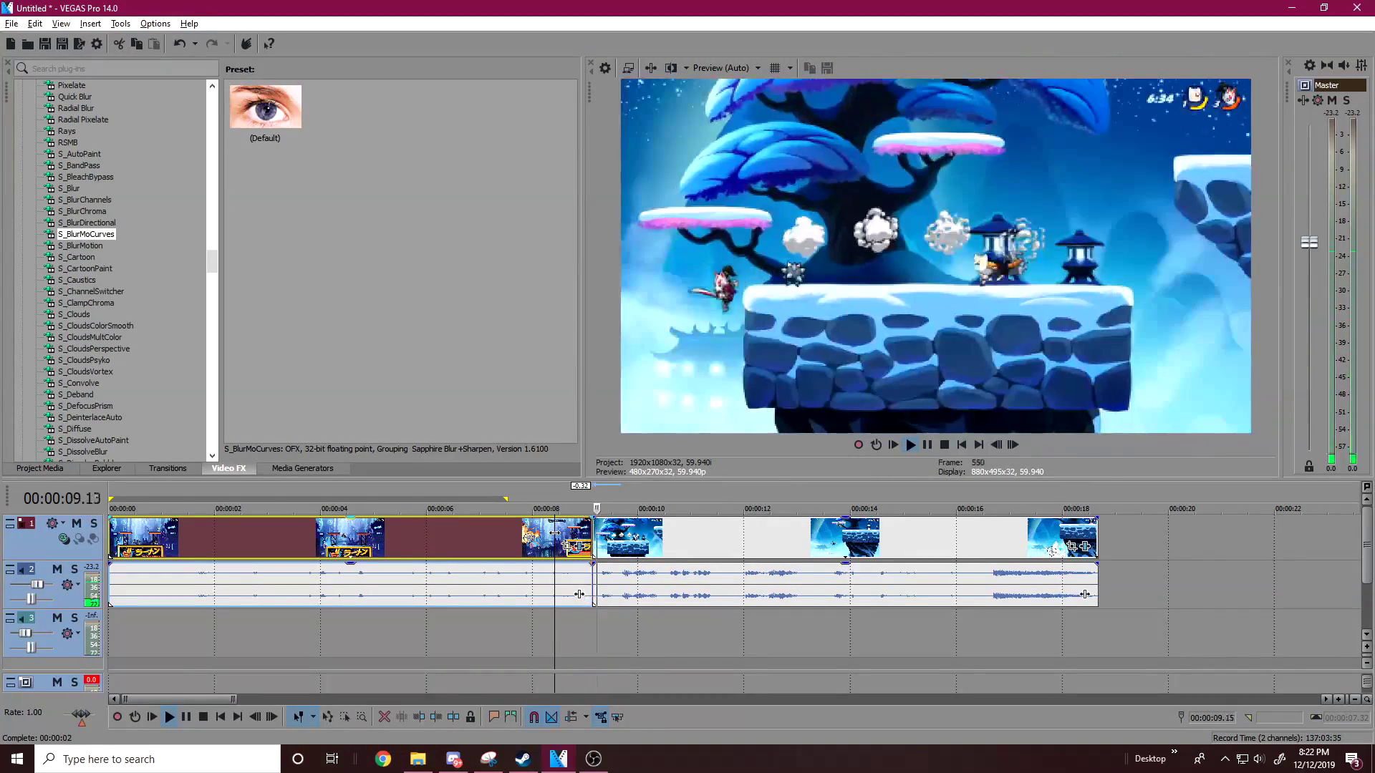
pyautogui.press('space')
pyautogui.press('space')
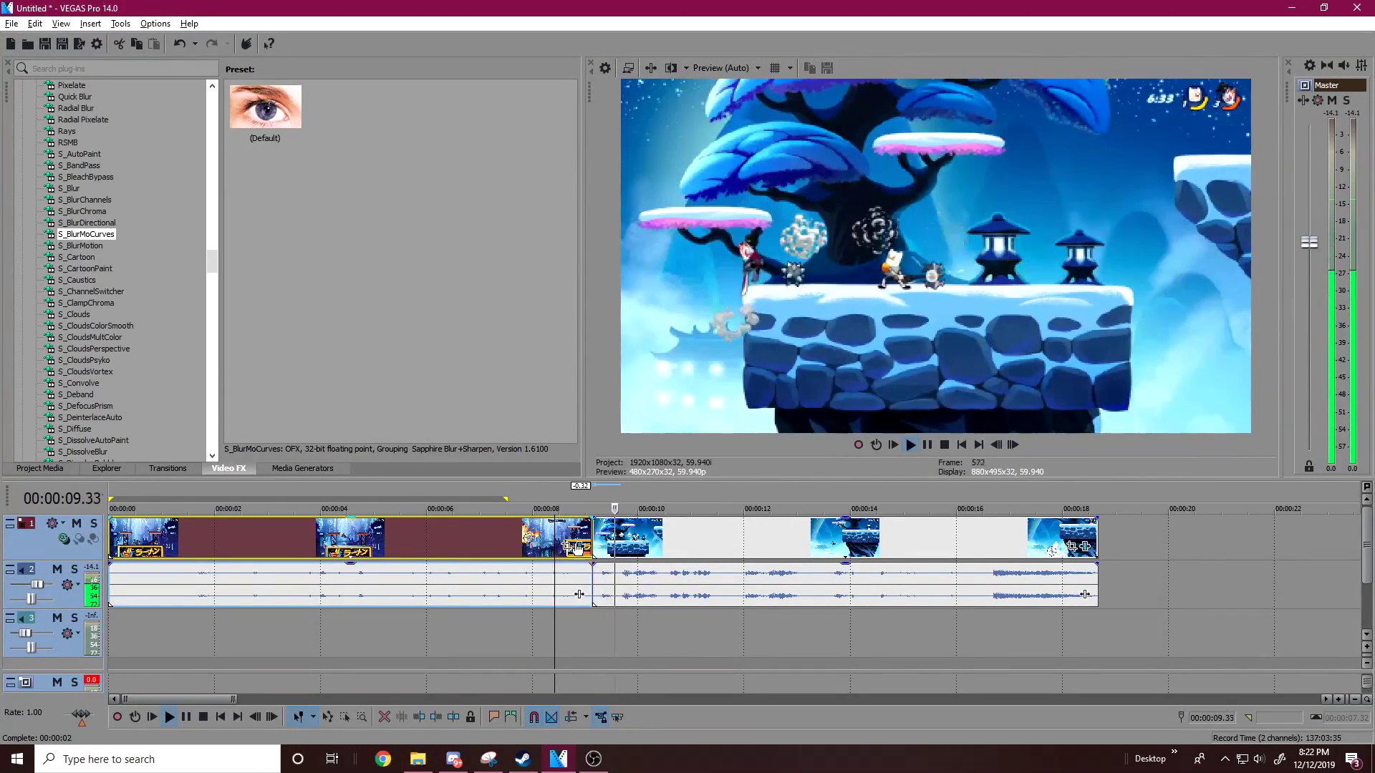
pyautogui.press('space')
pyautogui.click(503, 528)
pyautogui.press('space')
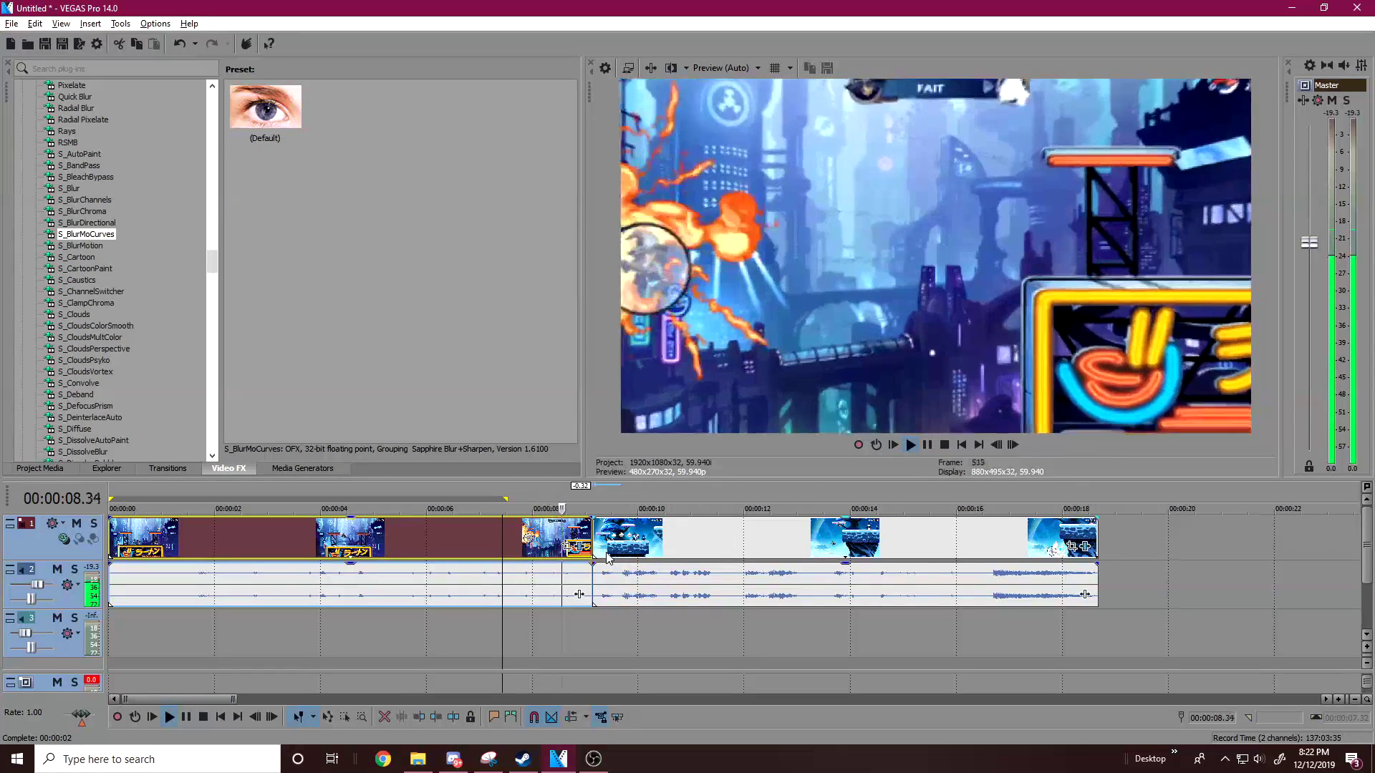
pyautogui.press('space')
# Reopen the first clip's effect settings and move the Smooth Fade Z Dist keyframe to 00:00:09.04
pyautogui.click(585, 546)
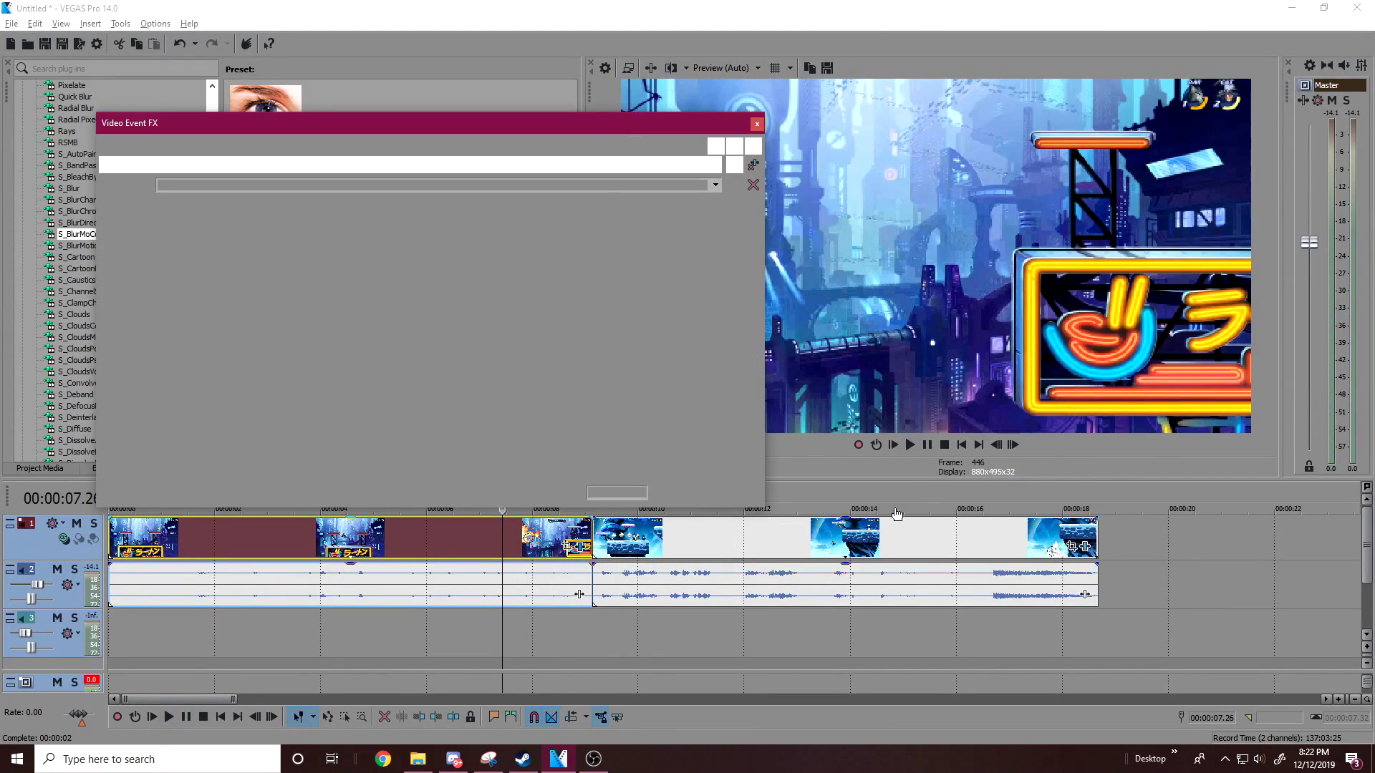
pyautogui.scroll(5, 693, 442)
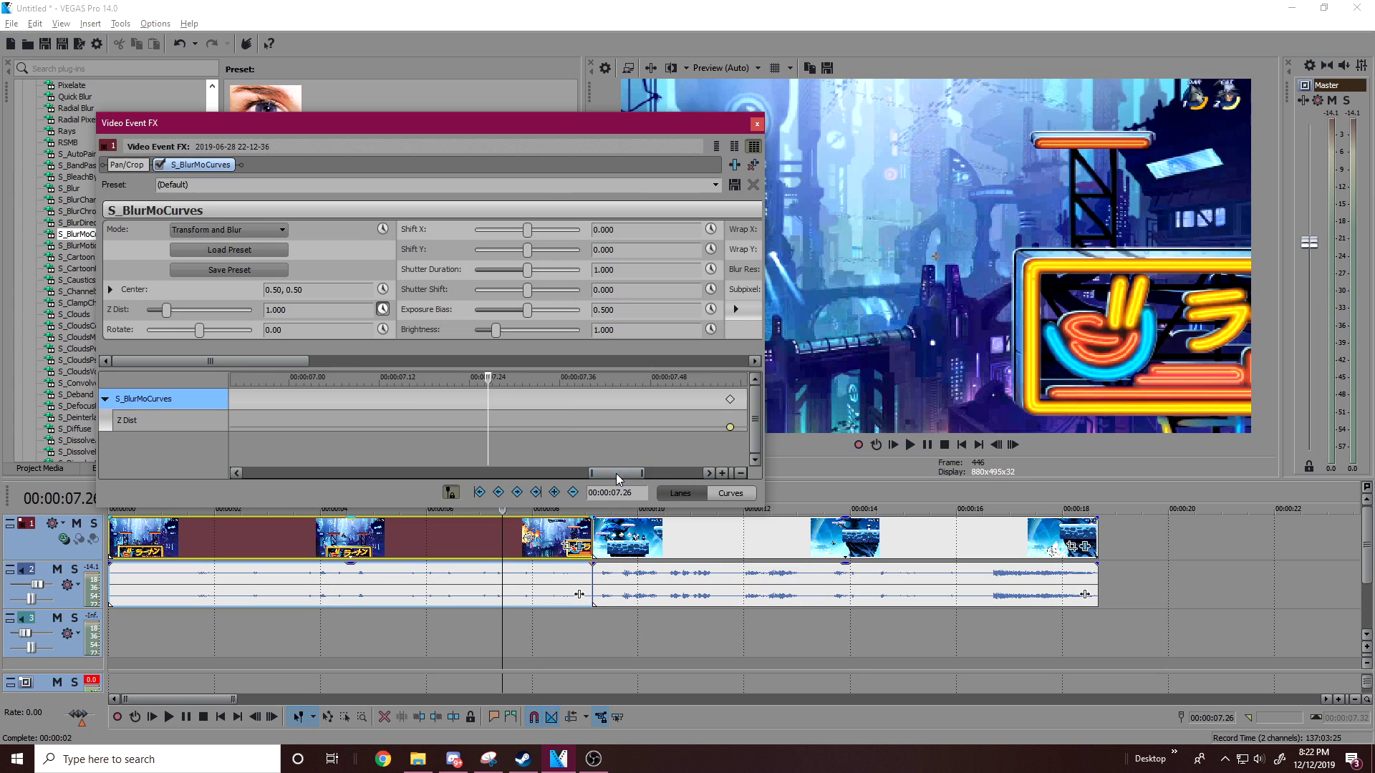
pyautogui.moveTo(616, 474); pyautogui.dragTo(672, 474)
pyautogui.moveTo(671, 400); pyautogui.dragTo(714, 403)
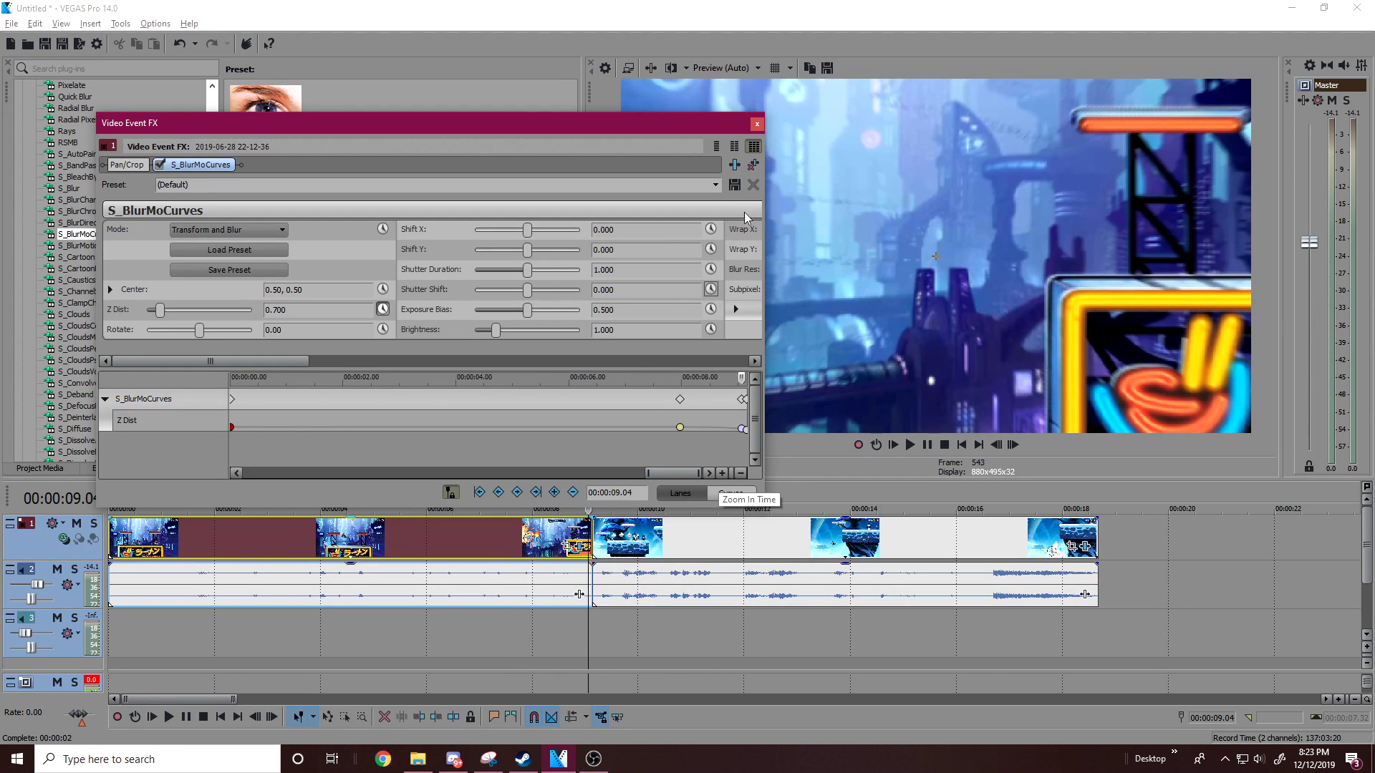
# Play back the retimed zoom transition from the first clip's end and place the playhead at 00:00:08.52
pyautogui.click(756, 124)
pyautogui.press('space')
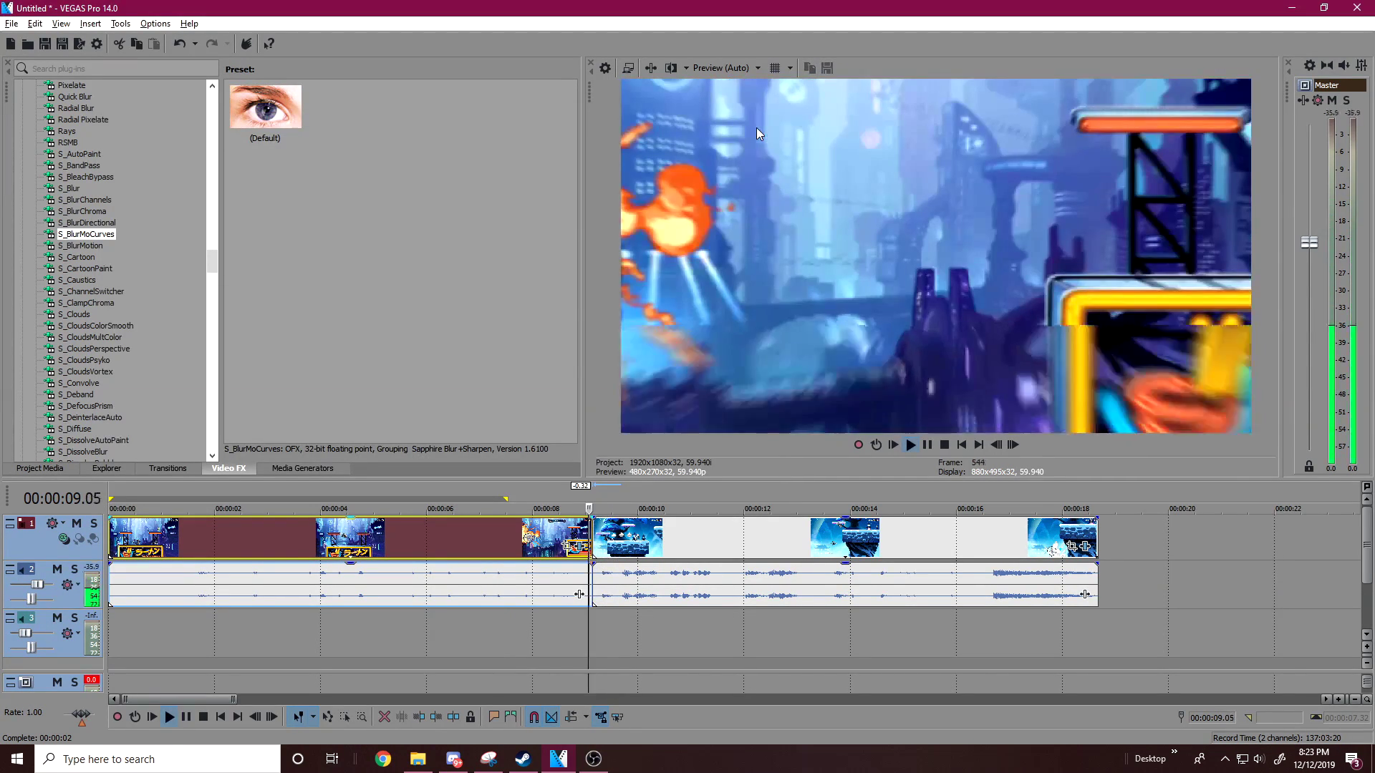
pyautogui.press('space')
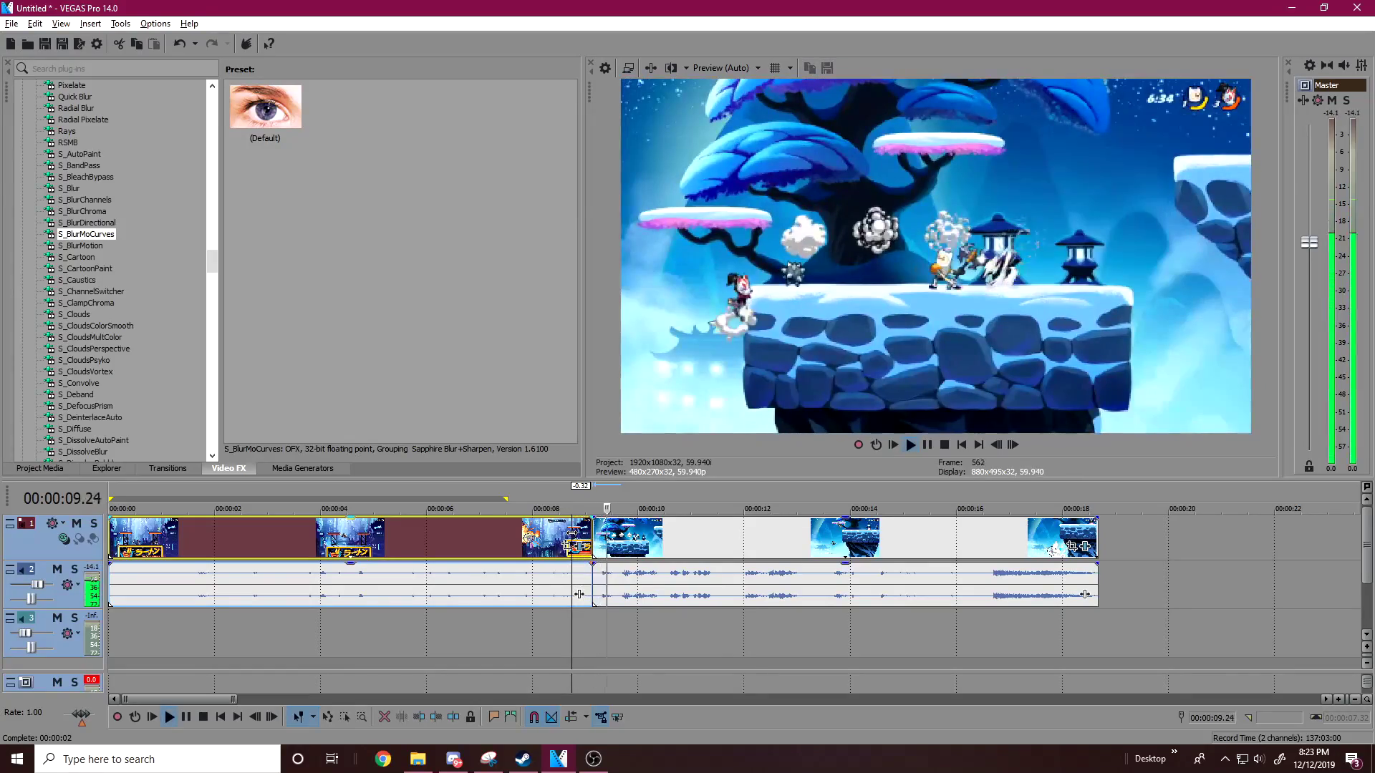
pyautogui.click(514, 533)
pyautogui.press('space')
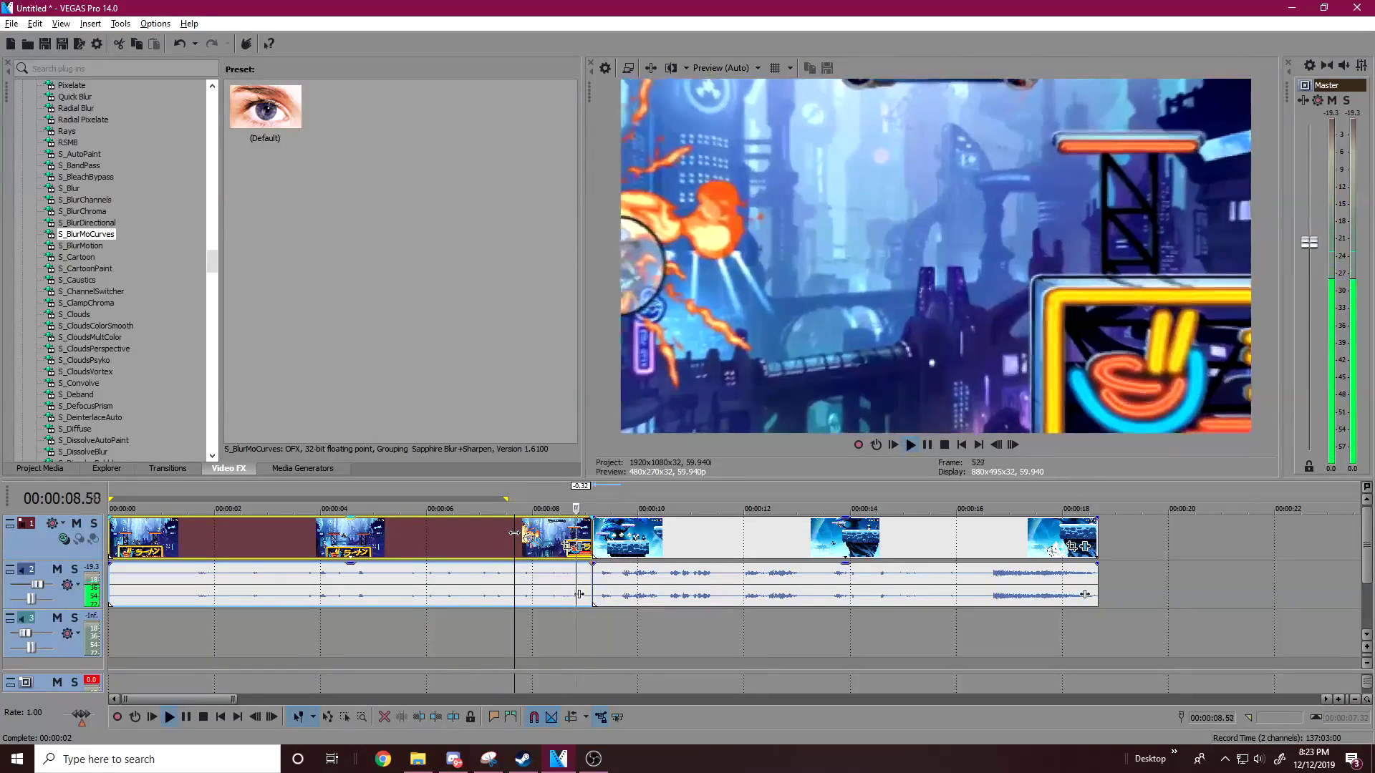
pyautogui.press('space')
pyautogui.click(579, 531)
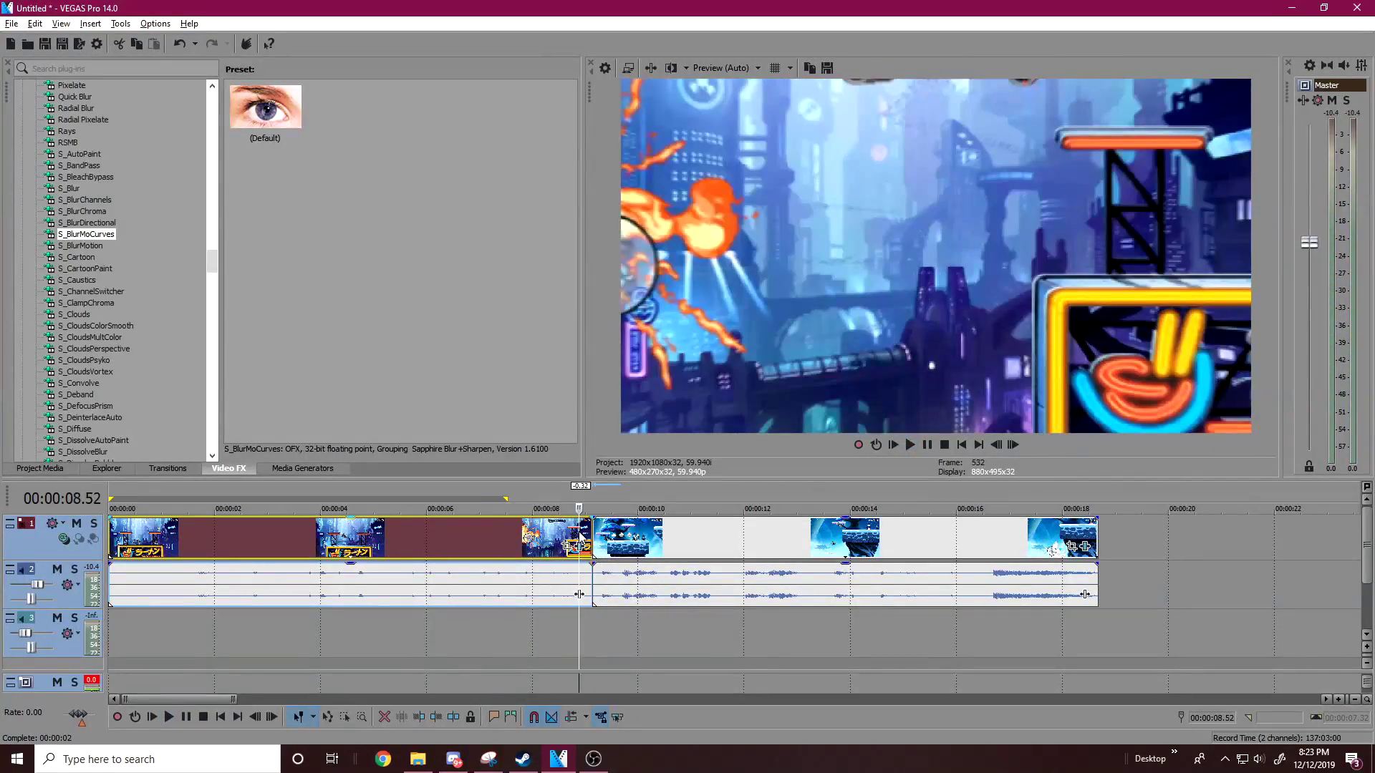
# Play back the first clip's zoom from 00:00:08.52 and pause it around the cut to the second clip
pyautogui.press('space')
pyautogui.press('space')
pyautogui.click(587, 538)
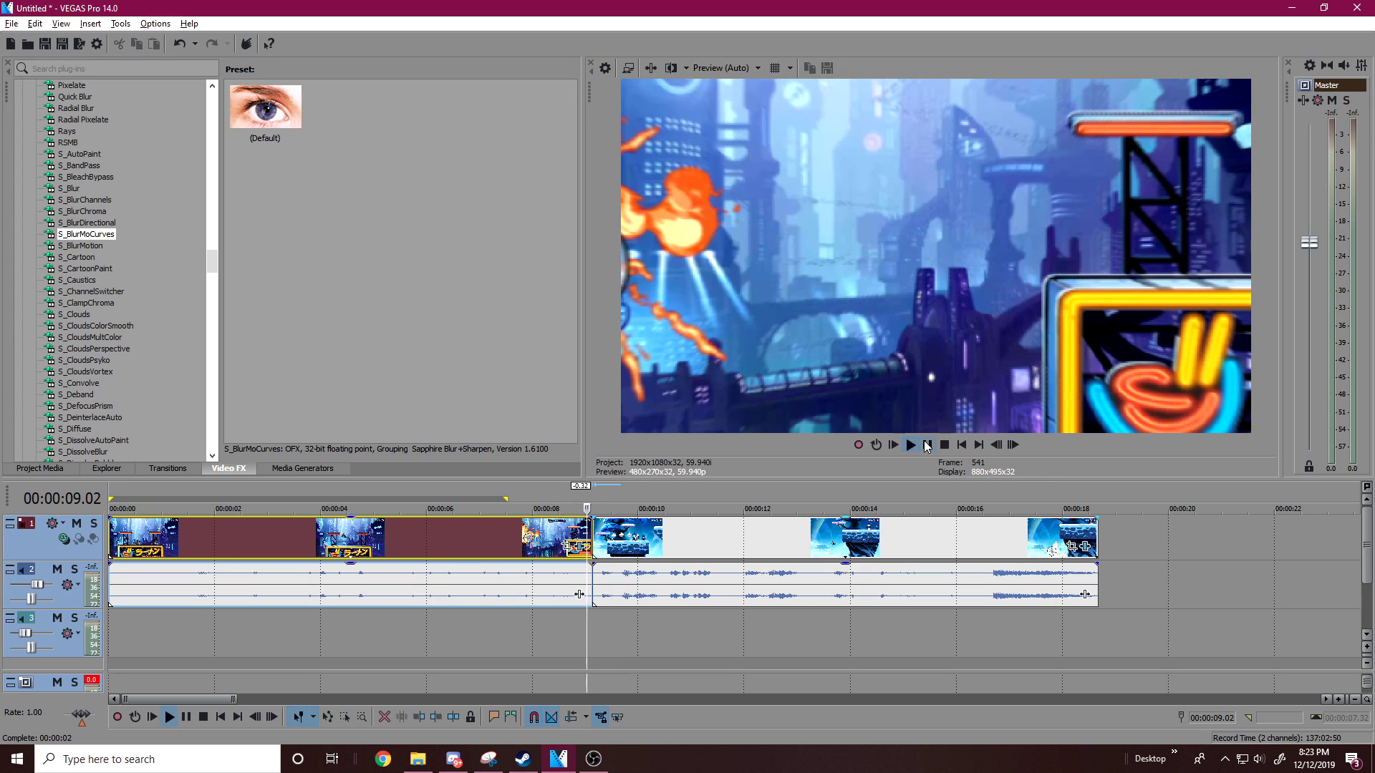
pyautogui.click(927, 444)
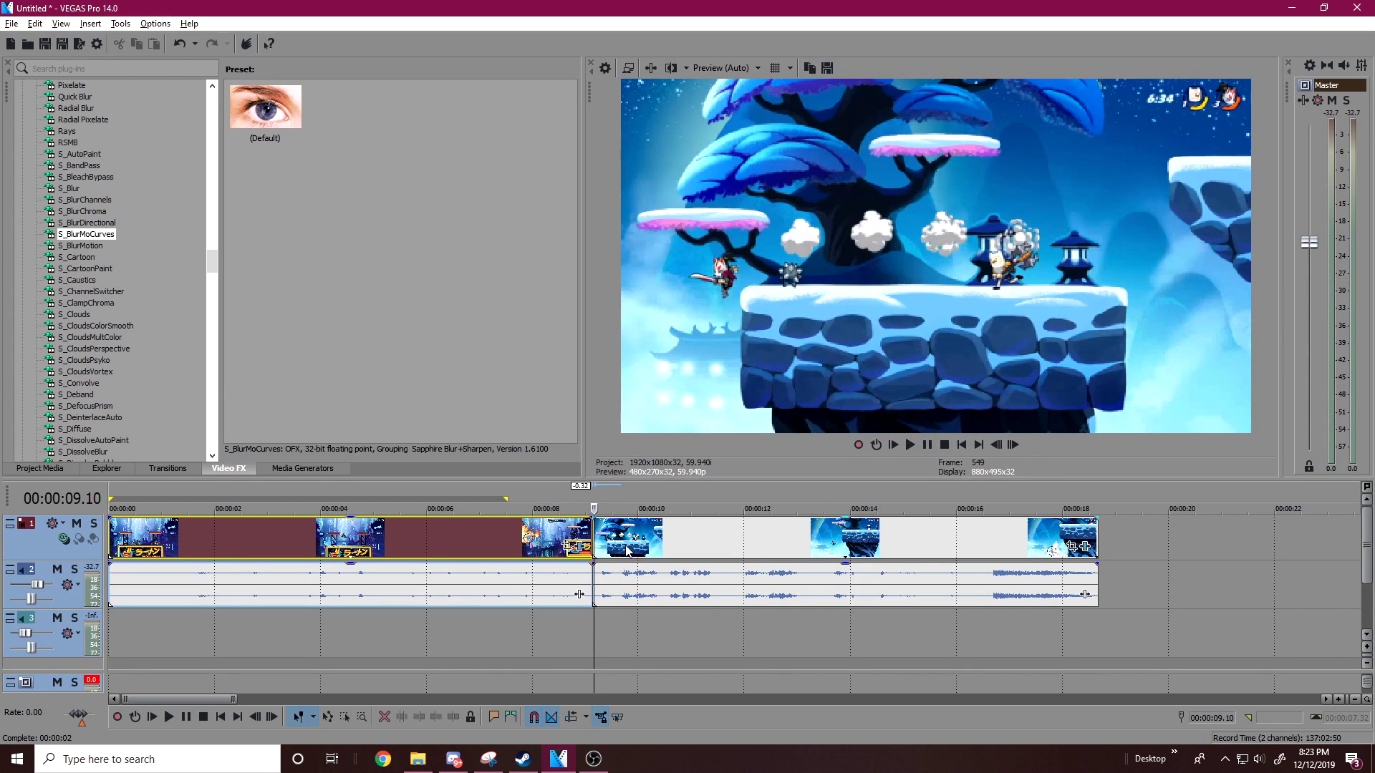
# Apply the default S_BlurMoCurves effect to the second clip and start Z Dist animation with a first keyframe of about 1.367
pyautogui.click(598, 542)
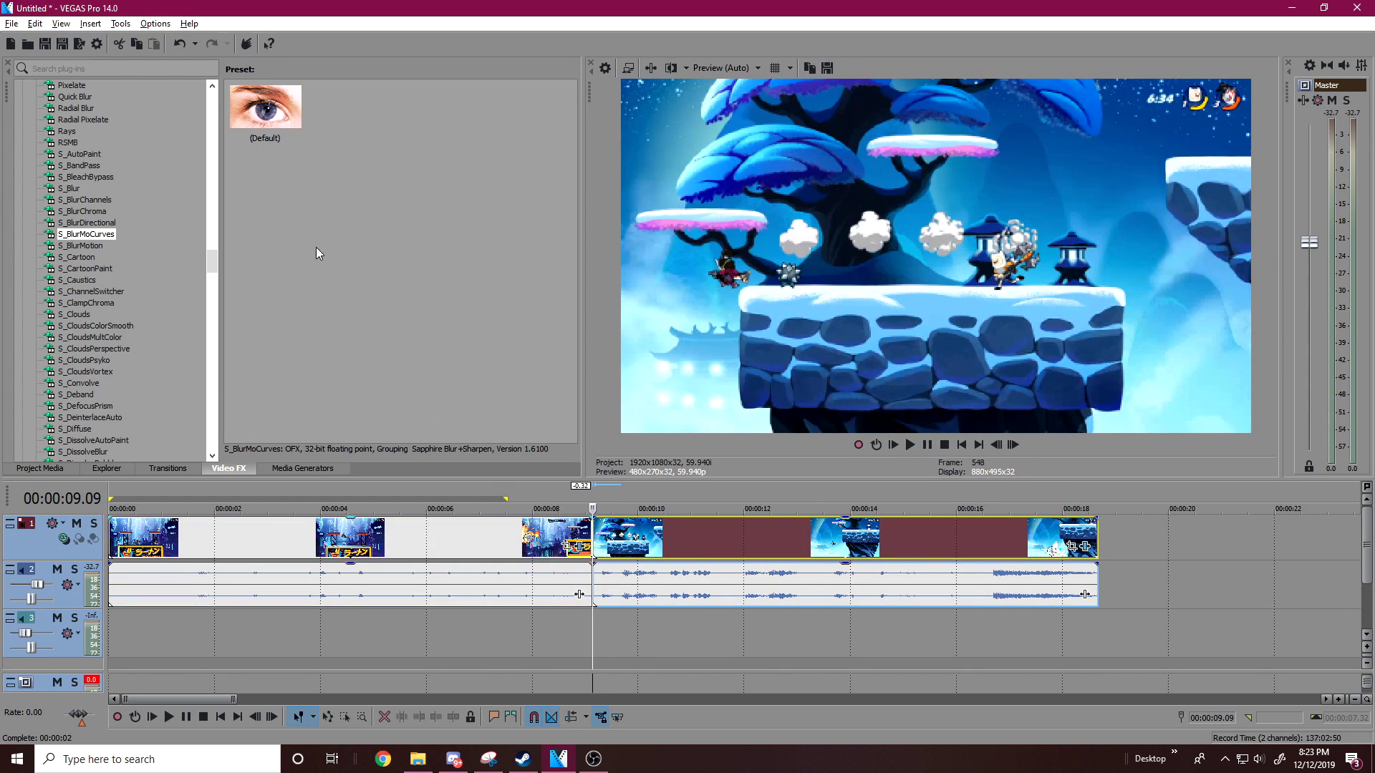
pyautogui.moveTo(283, 140); pyautogui.dragTo(287, 150)
pyautogui.moveTo(1094, 550); pyautogui.dragTo(1087, 549)
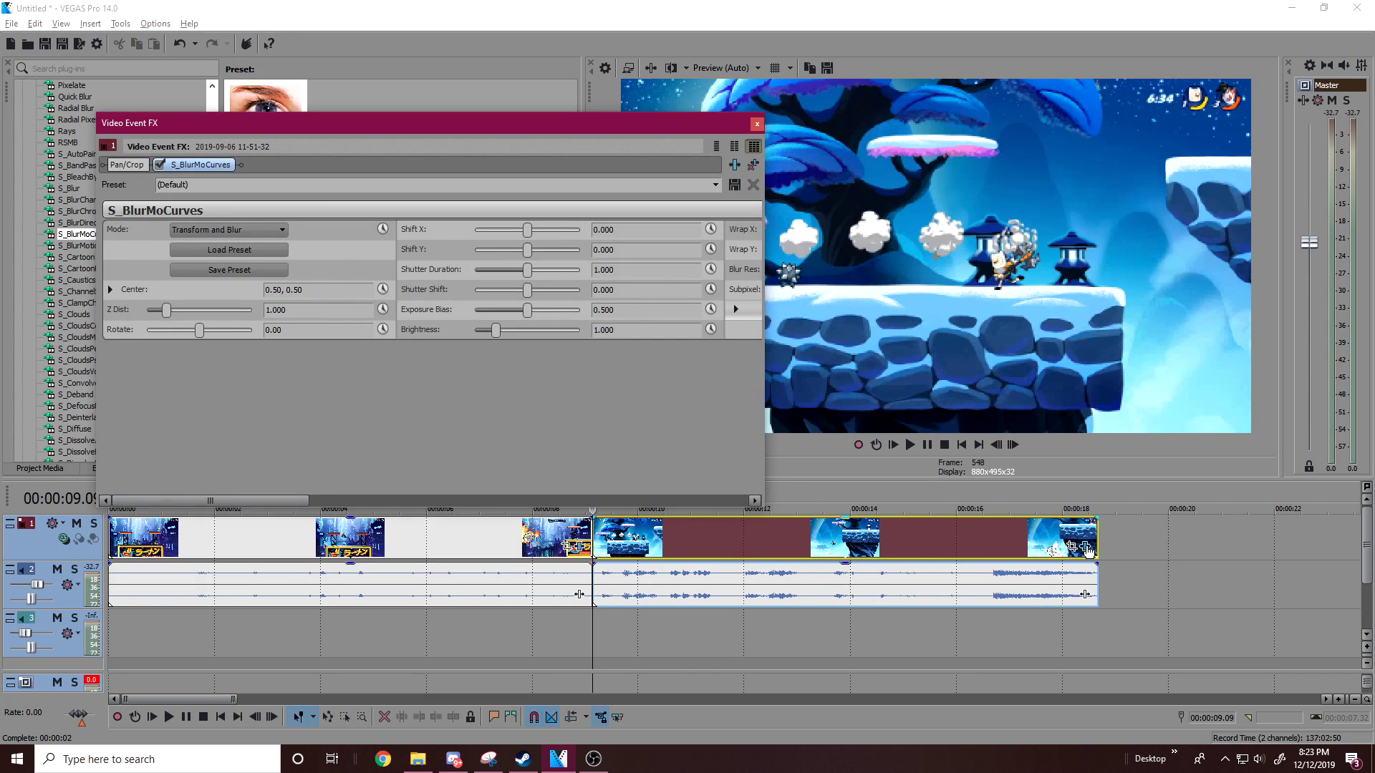
pyautogui.click(382, 311)
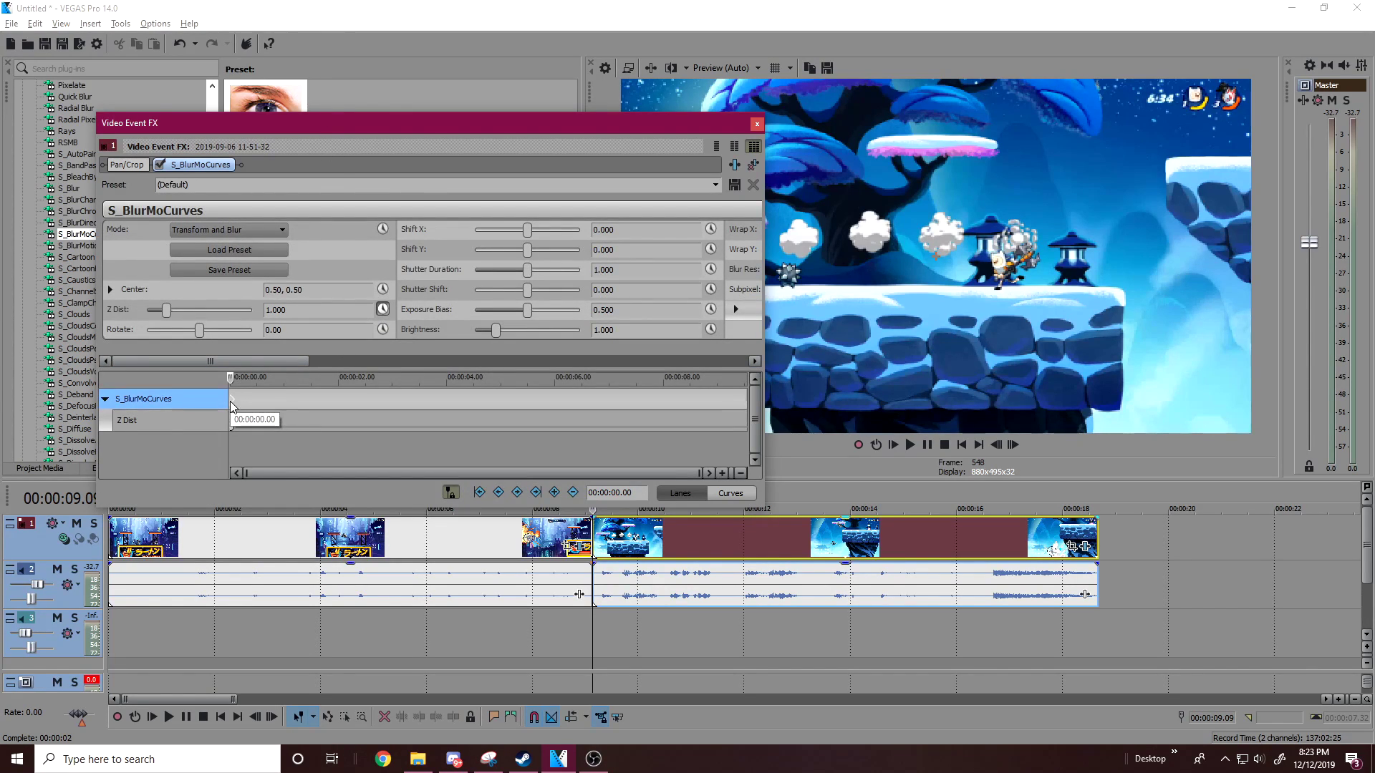
pyautogui.click(168, 311)
pyautogui.moveTo(170, 313); pyautogui.dragTo(176, 311)
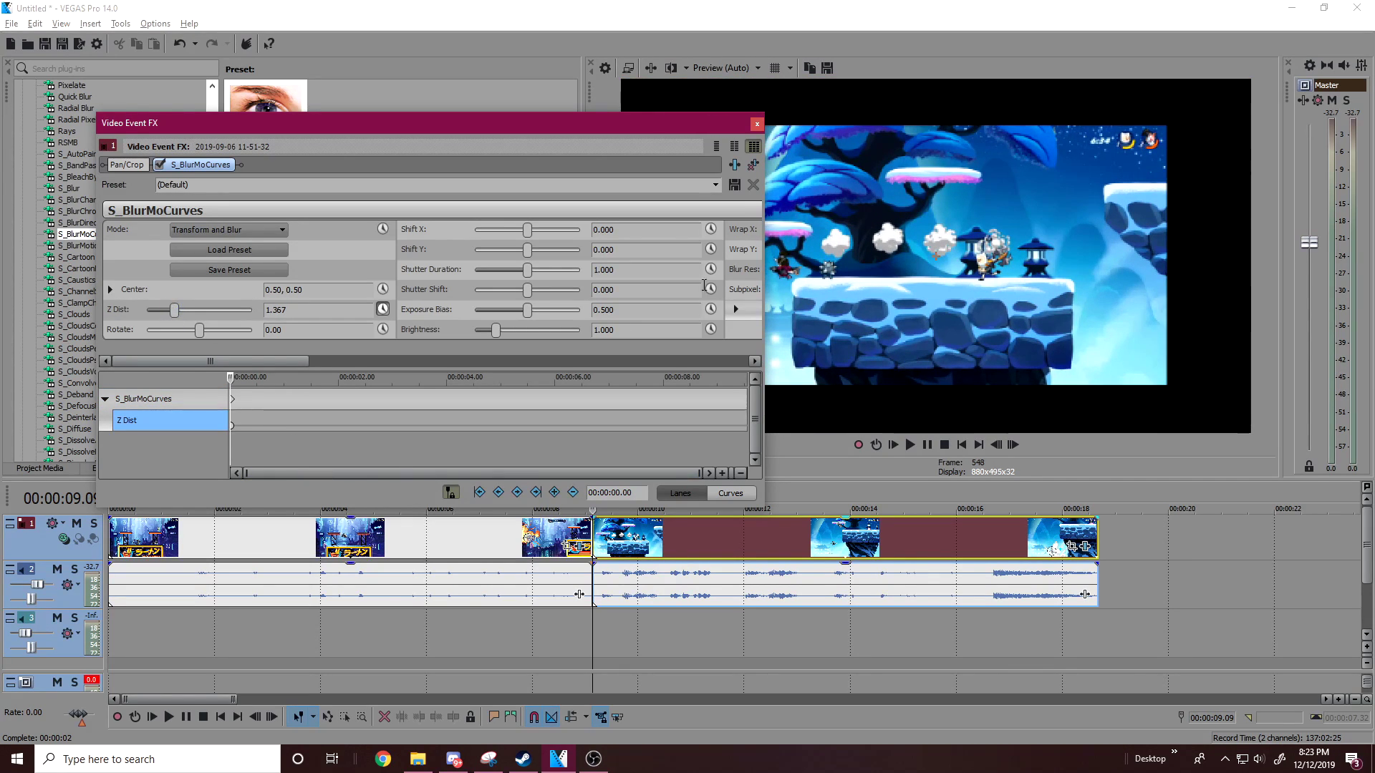
# Set both Wrap X and Wrap Y of the second clip's S_BlurMoCurves effect to Reflect
pyautogui.click(330, 361)
pyautogui.click(676, 229)
pyautogui.click(672, 263)
pyautogui.click(659, 251)
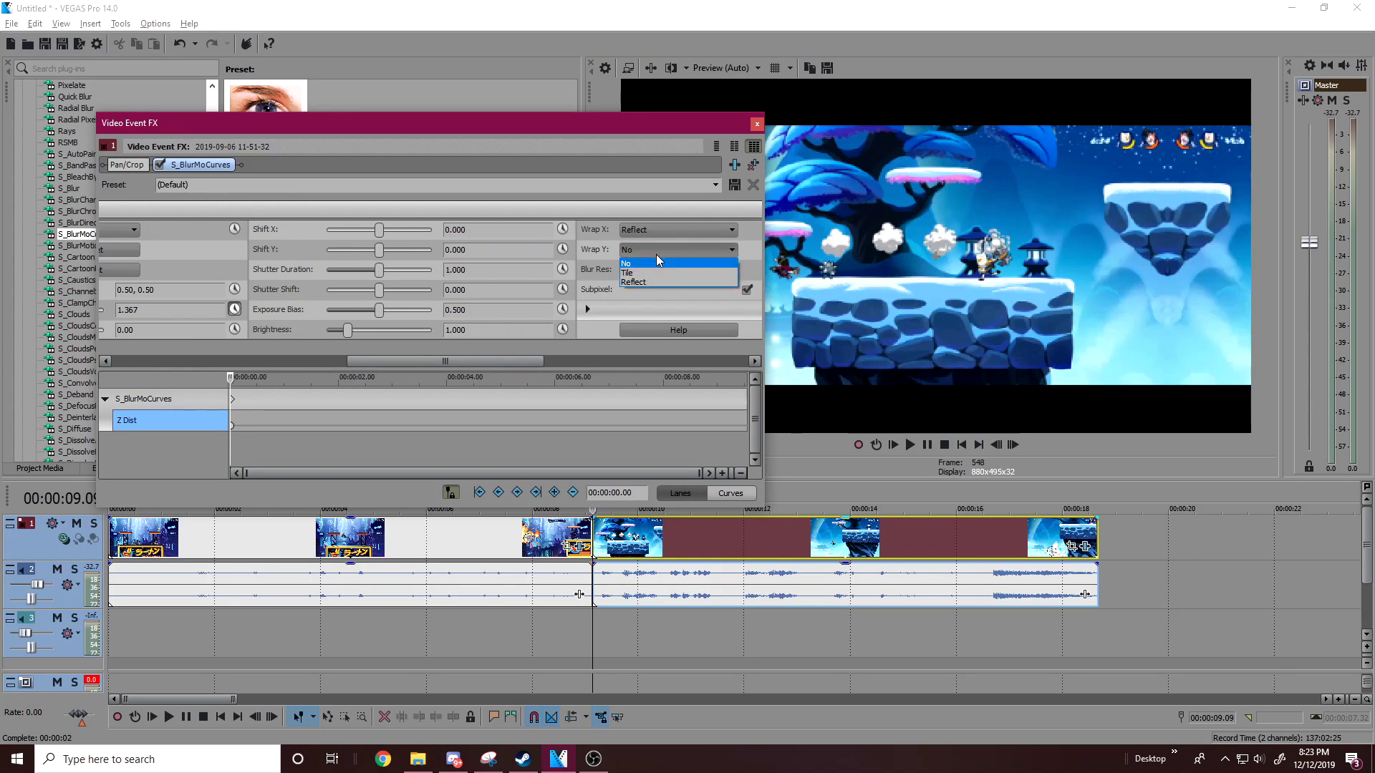
pyautogui.click(650, 281)
# Reduce the first keyframe's Z Dist to 1.300 on the second clip
pyautogui.moveTo(385, 363); pyautogui.dragTo(134, 341)
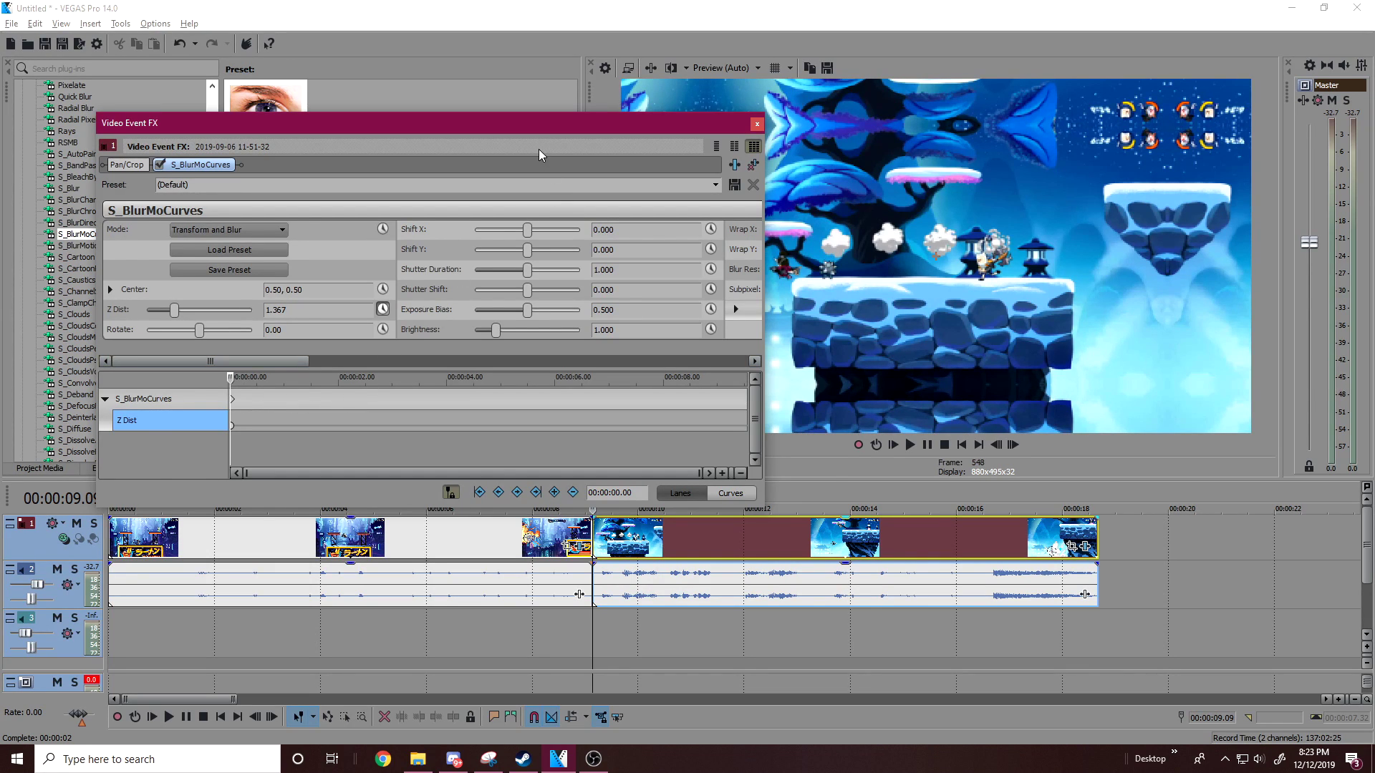
pyautogui.moveTo(553, 127); pyautogui.dragTo(615, 169)
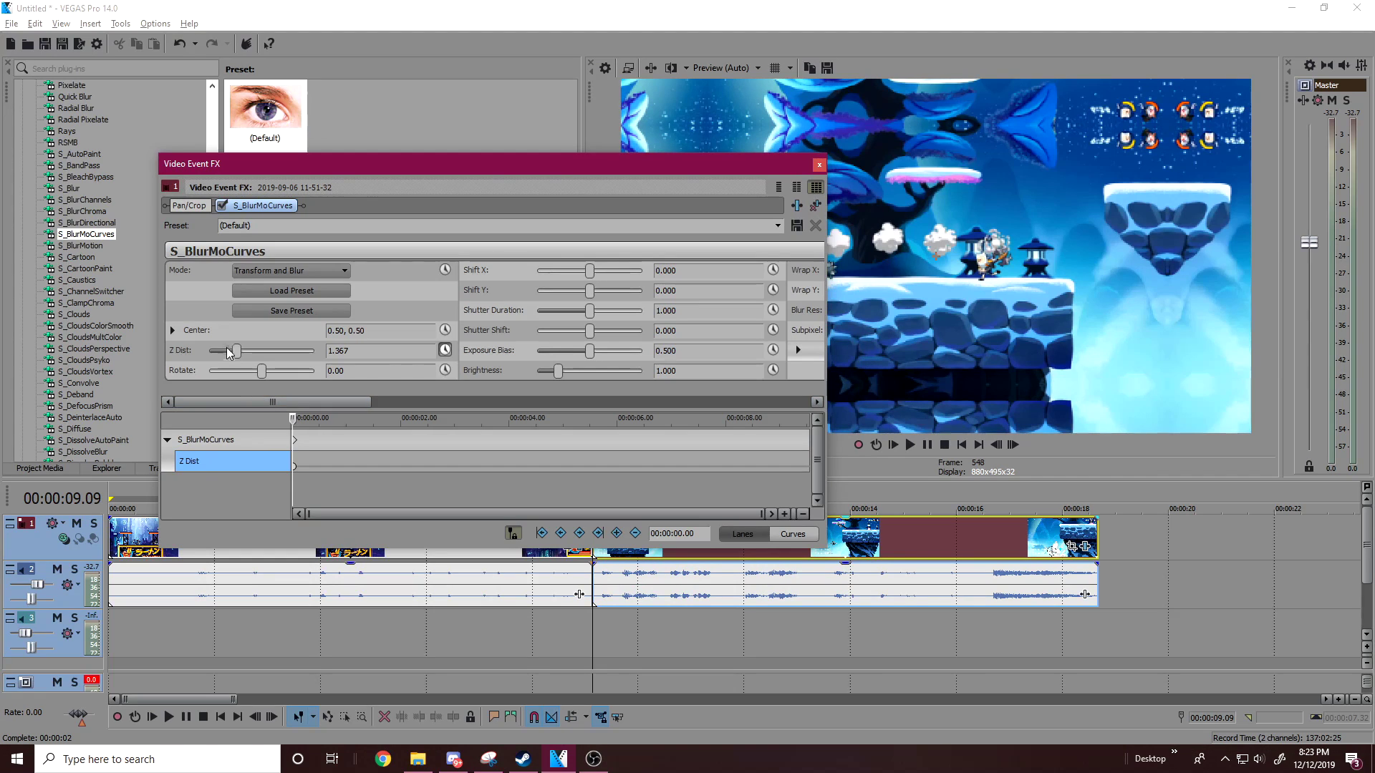
pyautogui.moveTo(240, 356); pyautogui.dragTo(239, 353)
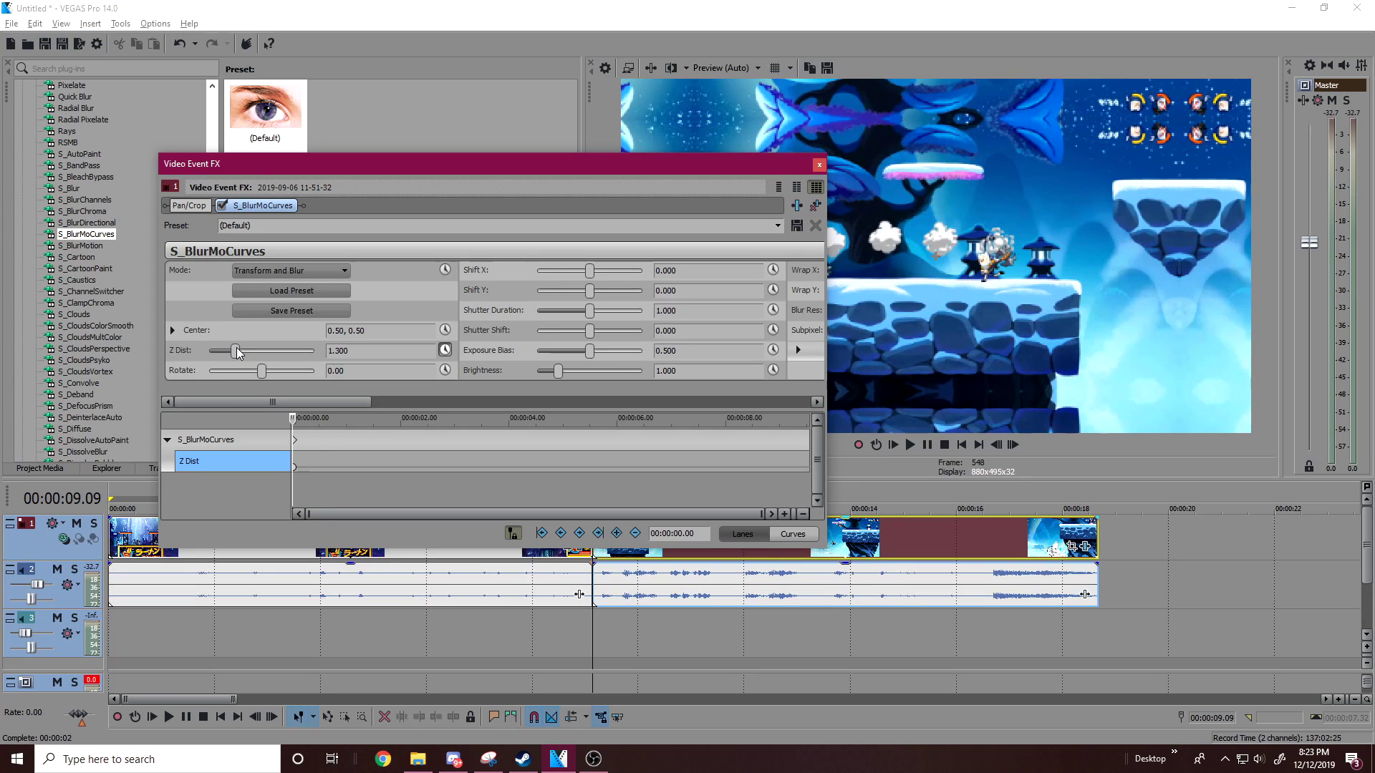
# Change the interpolation of the second clip's first Z Dist keyframe to Fast Fade
pyautogui.moveTo(441, 171); pyautogui.dragTo(394, 432)
pyautogui.moveTo(479, 287); pyautogui.dragTo(477, 252)
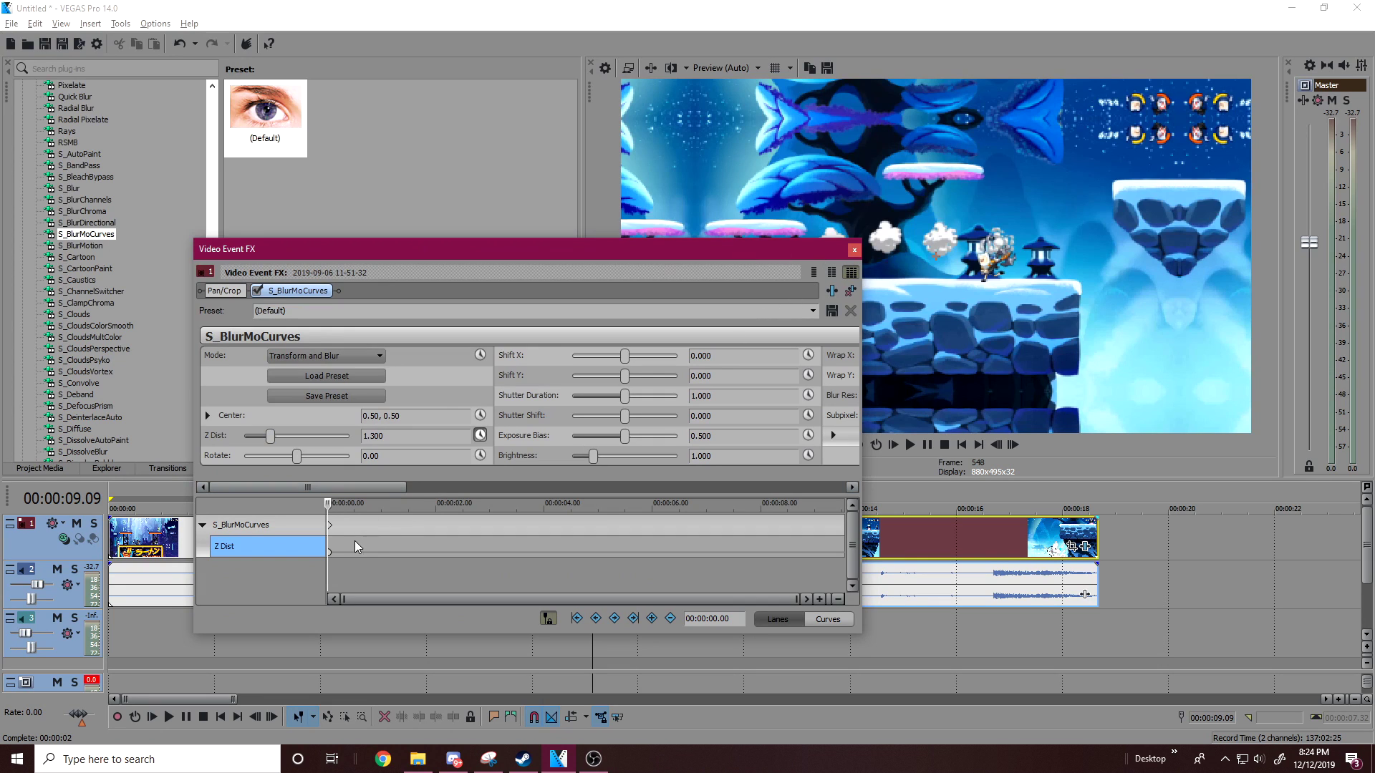
pyautogui.rightClick(332, 550)
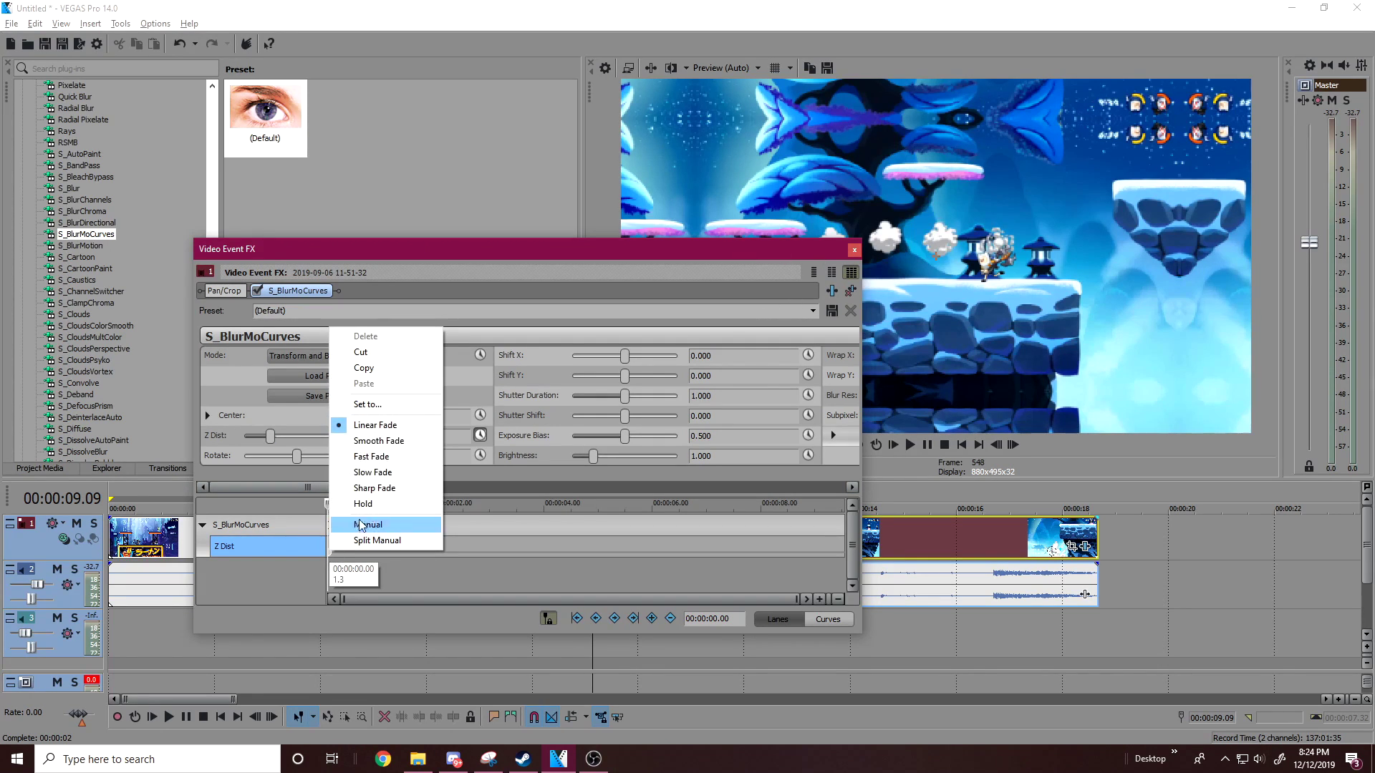
pyautogui.click(379, 457)
# Add a Z Dist keyframe with a value of 1 at 00:00:00.52 in the second clip's effect
pyautogui.moveTo(344, 527); pyautogui.dragTo(373, 523)
pyautogui.click(397, 437)
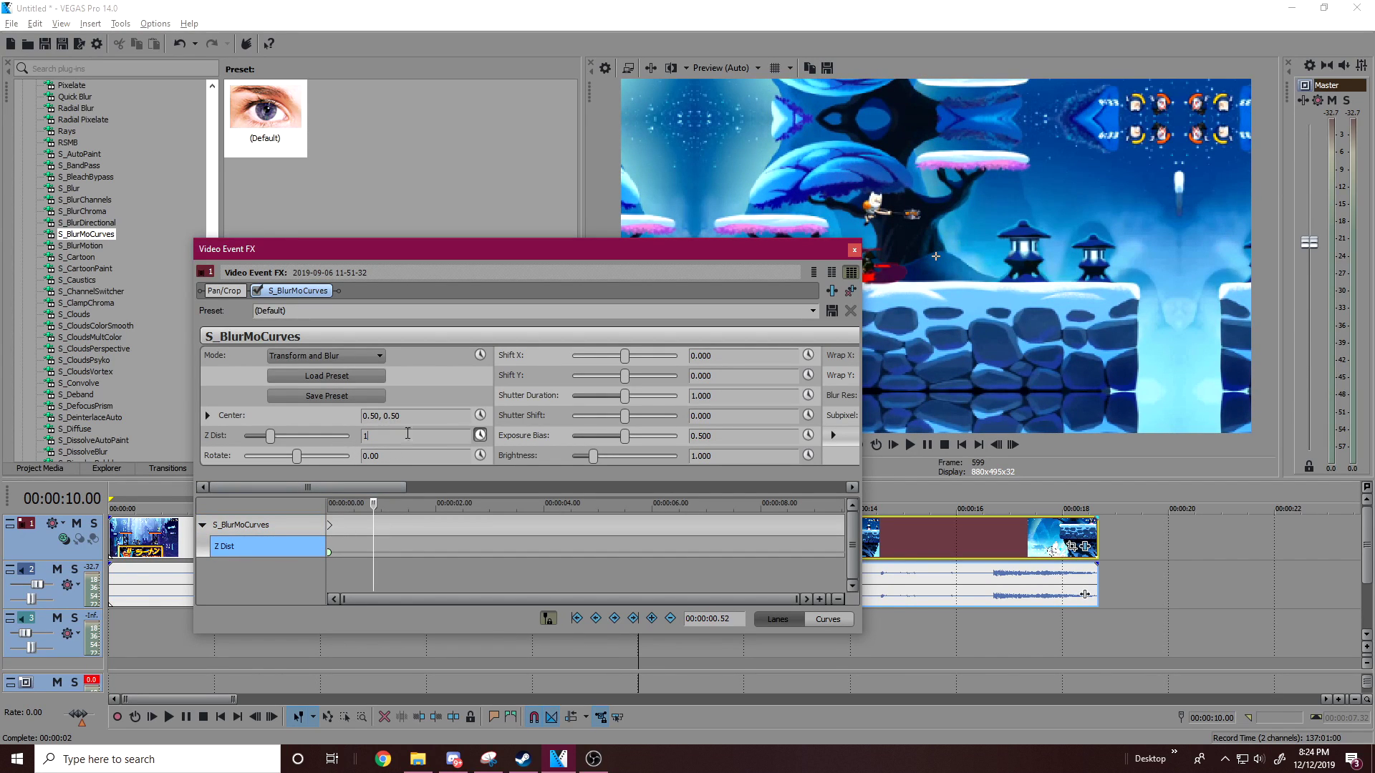
pyautogui.write('1')
pyautogui.press('Return')
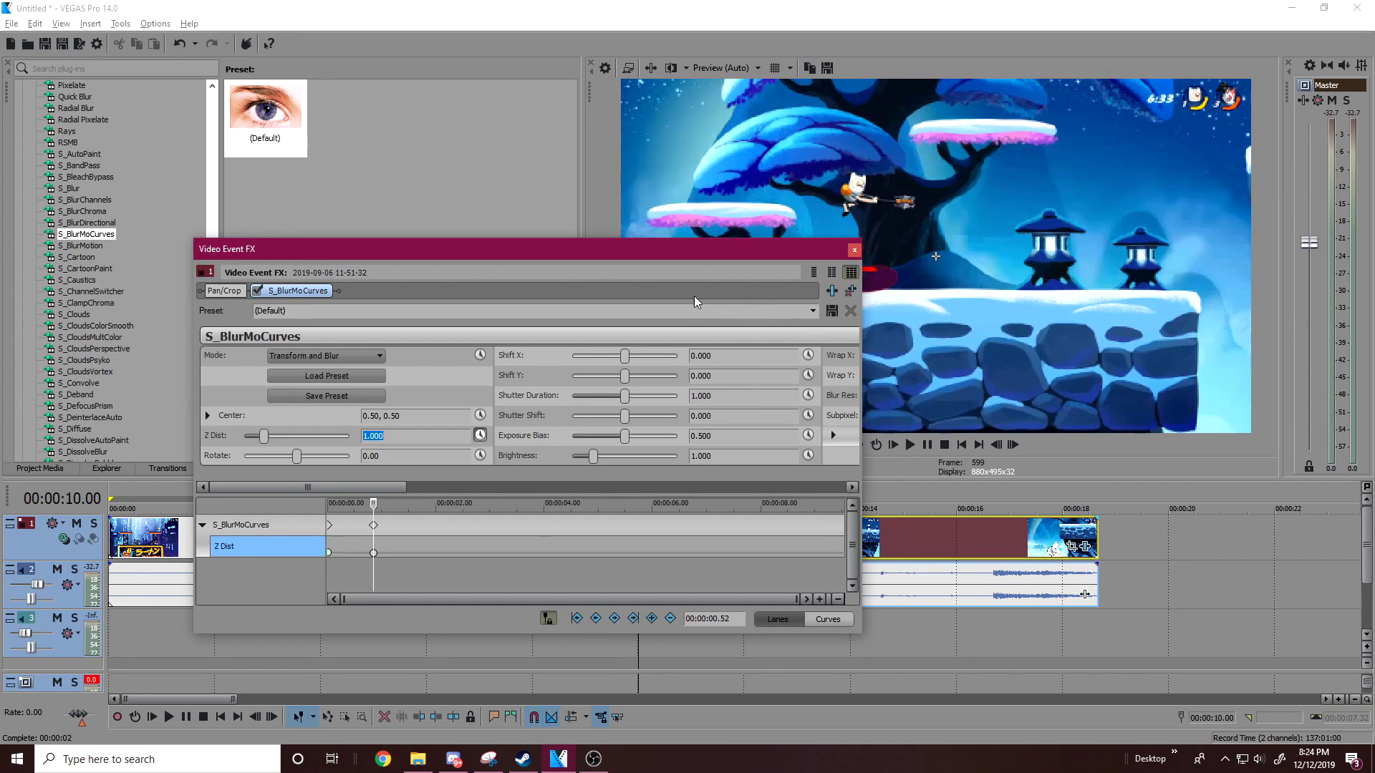
# Move the effect settings aside and play the zoom transition from the end of the first clip
pyautogui.moveTo(631, 251); pyautogui.dragTo(306, 335)
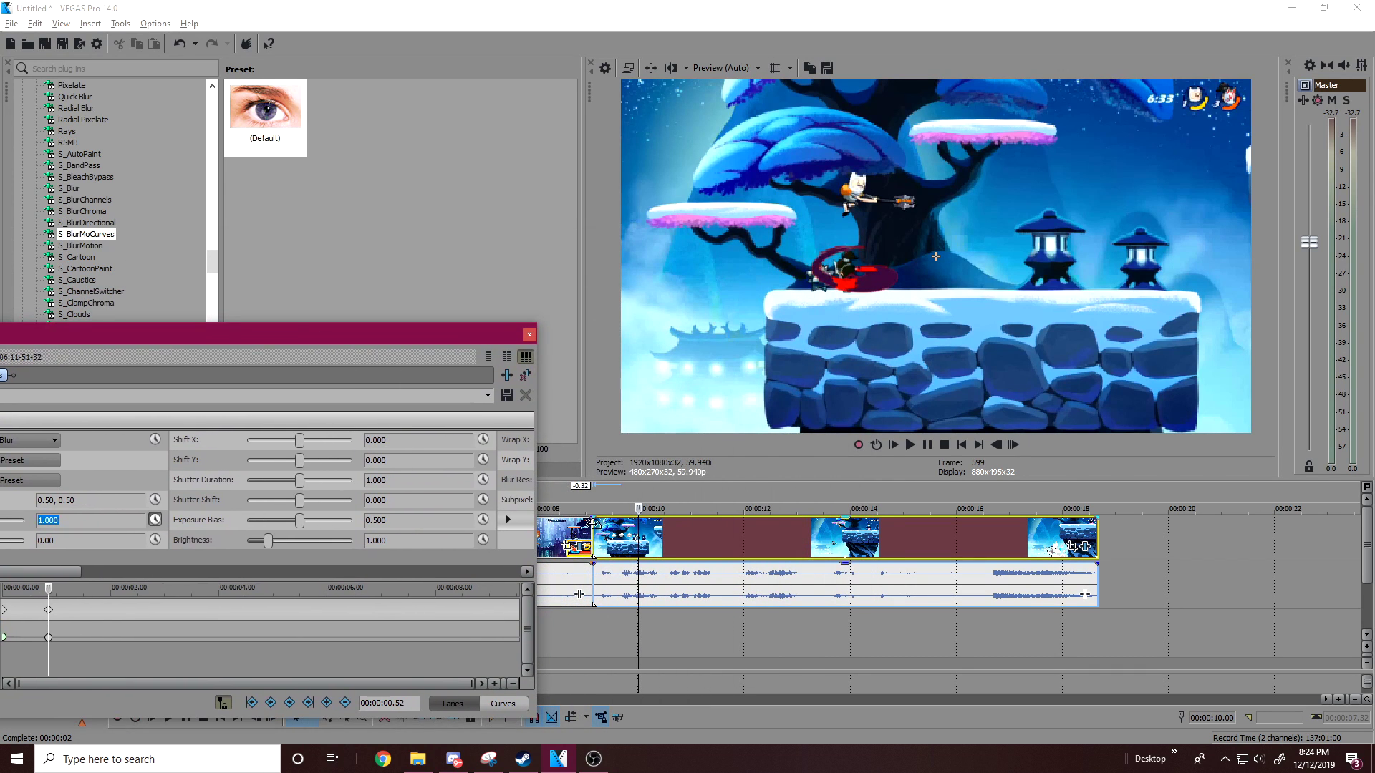
pyautogui.click(592, 510)
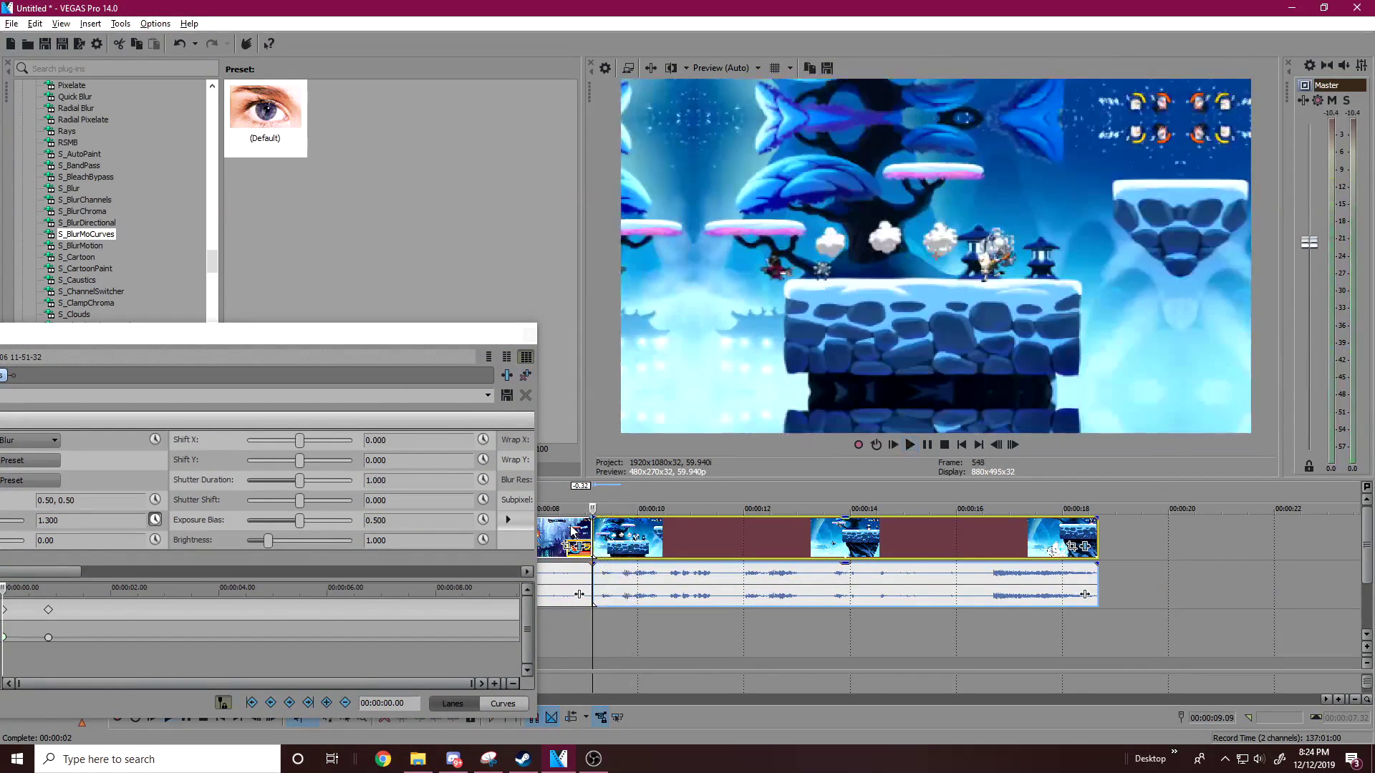
pyautogui.click(570, 527)
pyautogui.press('space')
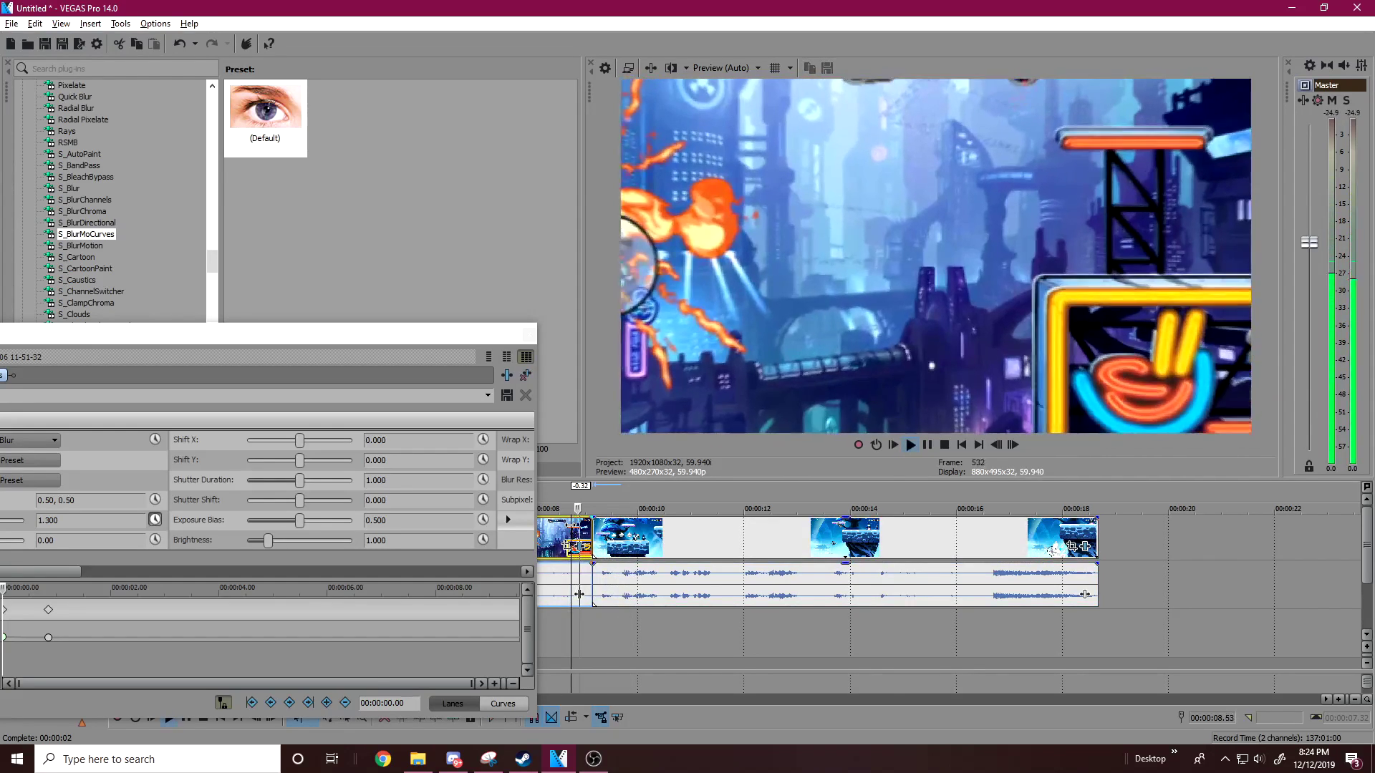
pyautogui.press('space')
# Shift the second clip's last Z Dist keyframe slightly earlier and add one of about 1.033 at 00:00:00.08
pyautogui.click(600, 537)
pyautogui.moveTo(345, 335); pyautogui.dragTo(711, 296)
pyautogui.click(431, 545)
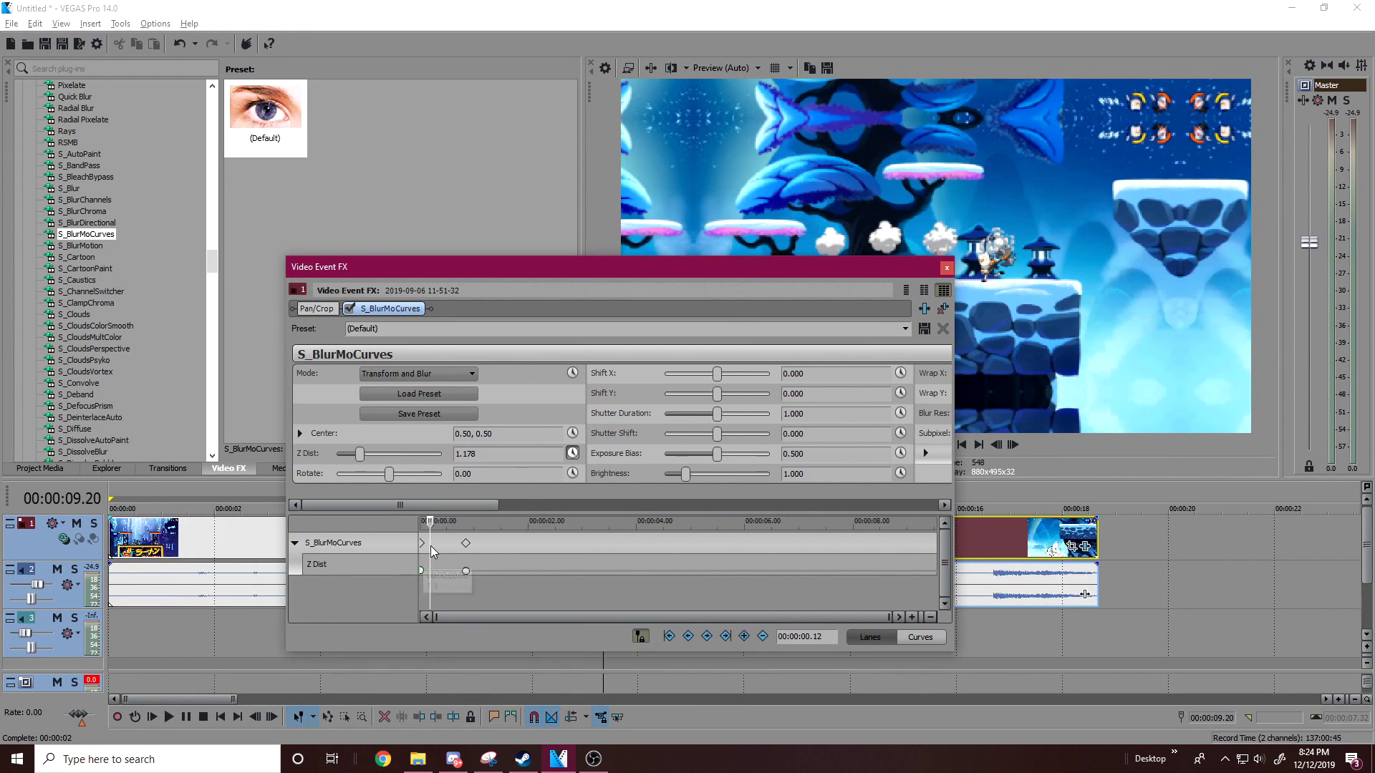
pyautogui.click(427, 543)
pyautogui.moveTo(466, 544); pyautogui.dragTo(457, 544)
pyautogui.moveTo(361, 454); pyautogui.dragTo(355, 455)
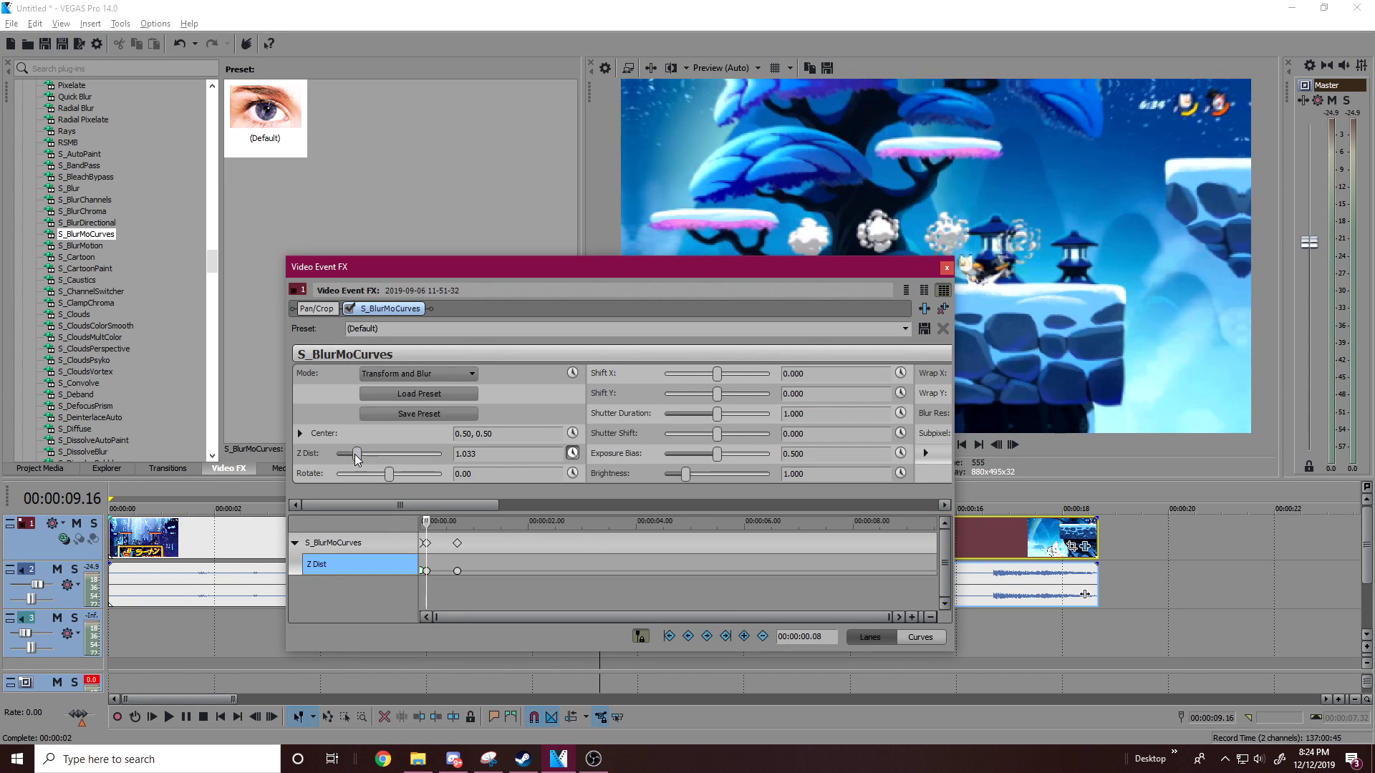
# Close the effect settings and replay the transition from the first clip into the second
pyautogui.click(943, 270)
pyautogui.press('space')
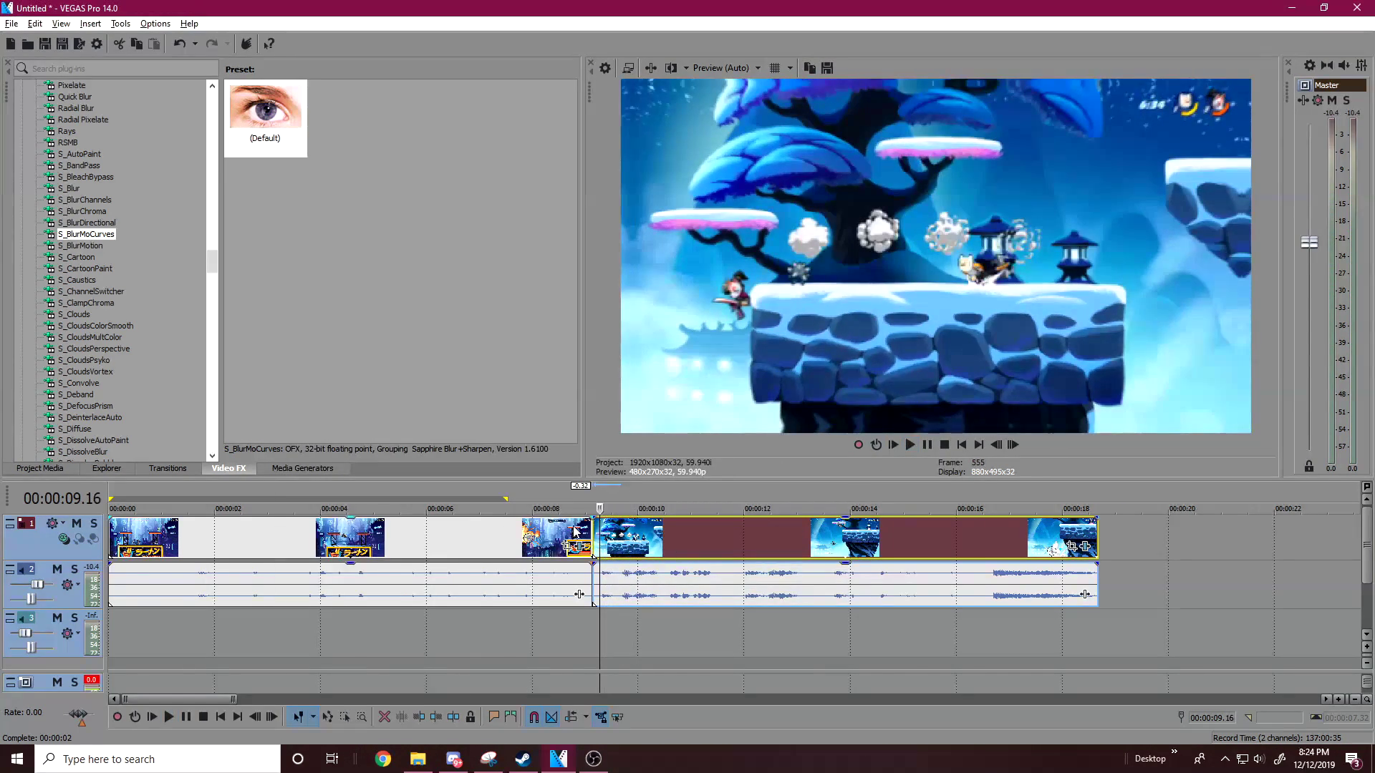
pyautogui.press('space')
pyautogui.press('space')
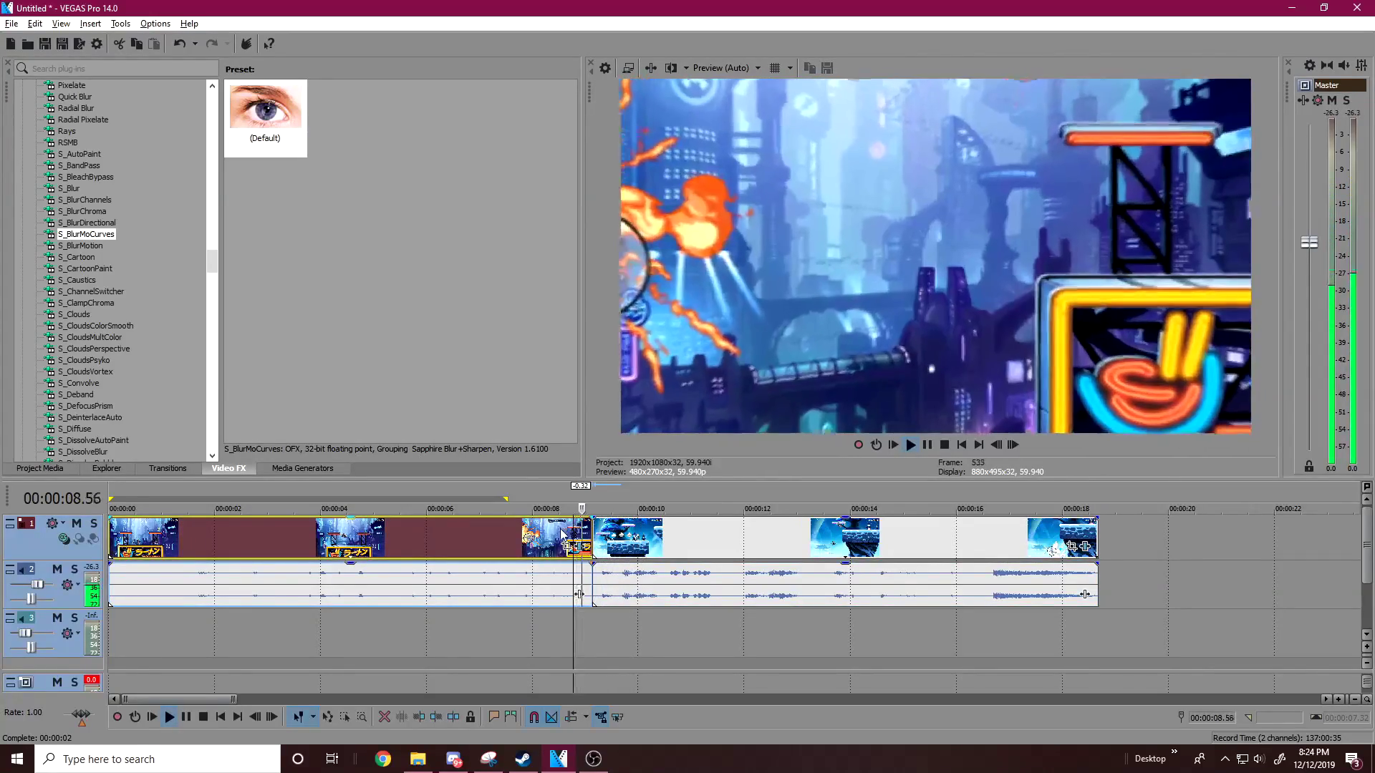
pyautogui.press('space')
# Reopen the second clip's effect settings and move the middle Z Dist keyframe to 00:00:00.10
pyautogui.click(1086, 546)
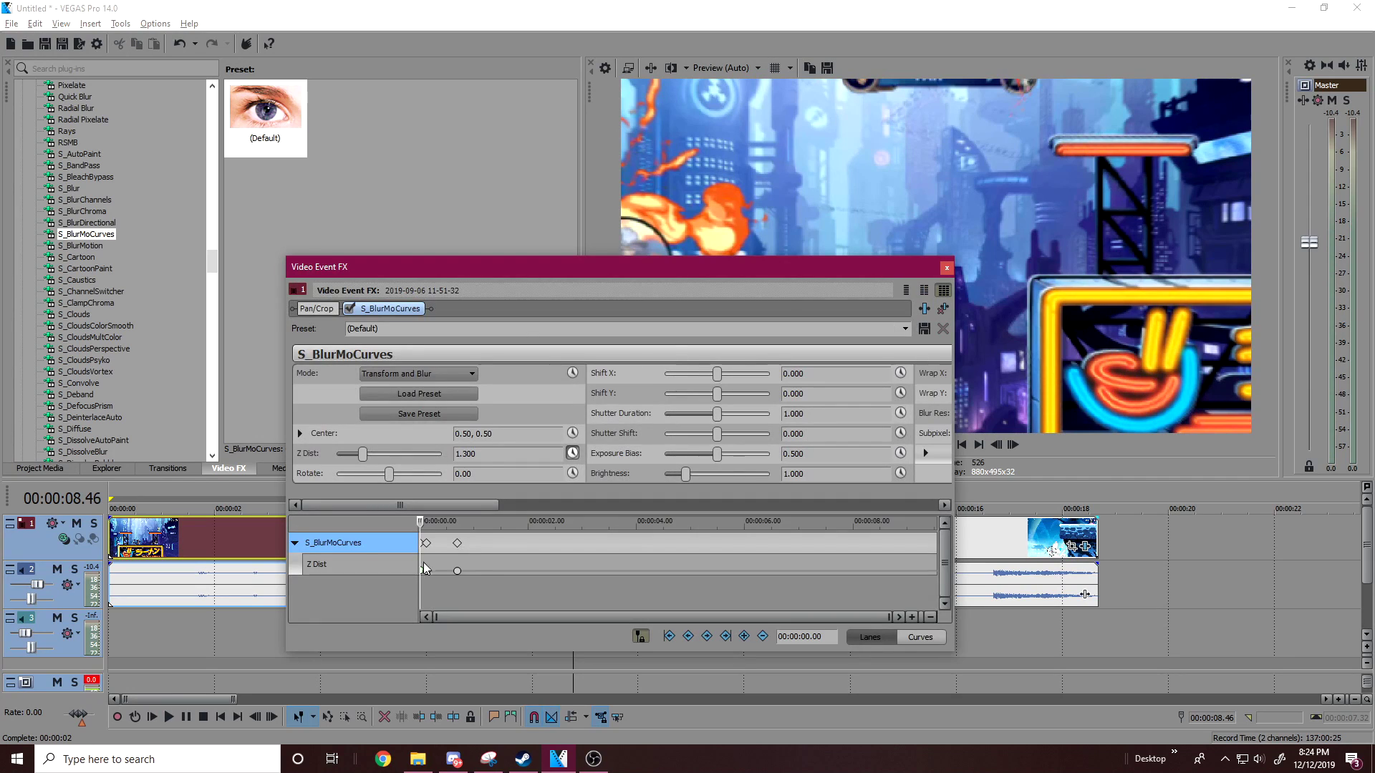
pyautogui.moveTo(449, 545); pyautogui.dragTo(415, 552)
pyautogui.scroll(-2, 428, 551)
pyautogui.scroll(2, 415, 557)
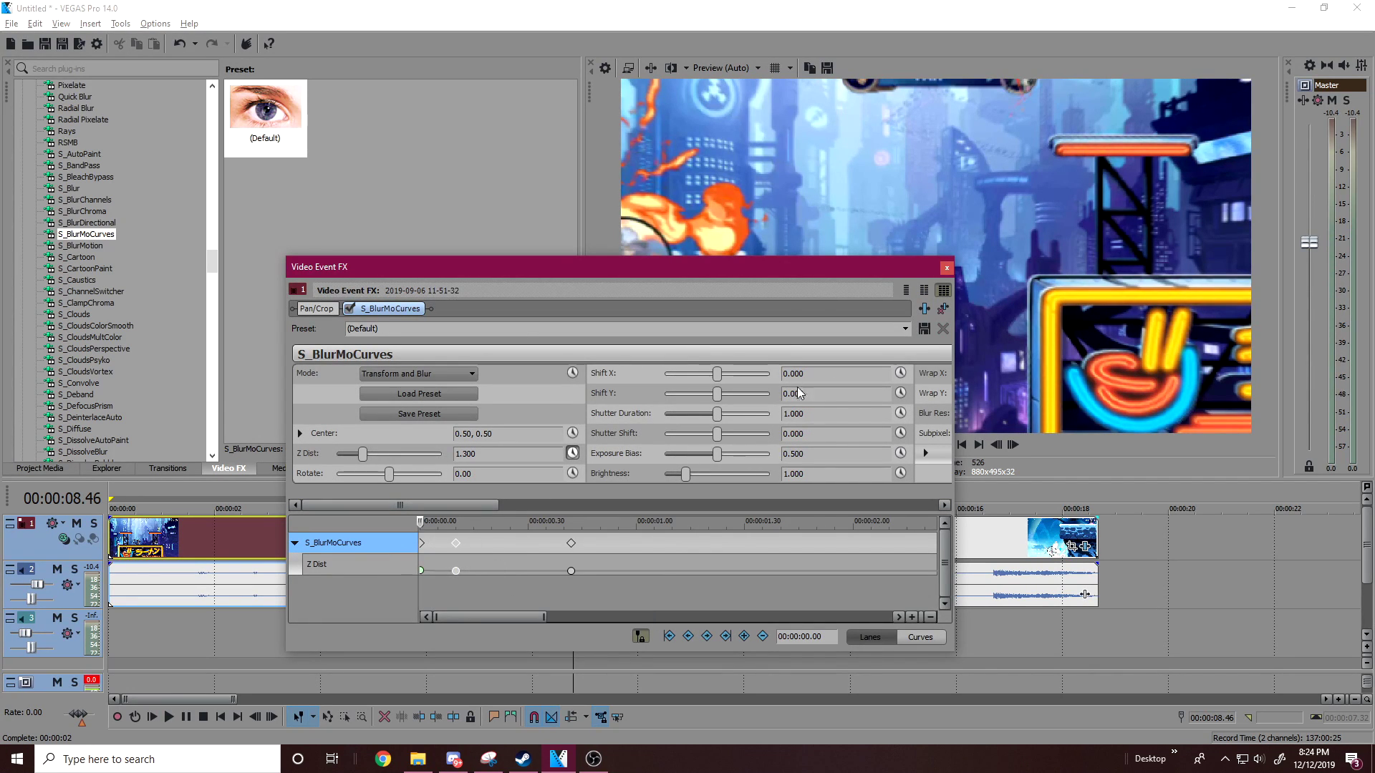
pyautogui.click(946, 268)
# Play the retimed transition and check the interpolation type of the second clip's Z Dist keyframe at 00:00:00.10
pyautogui.press('space')
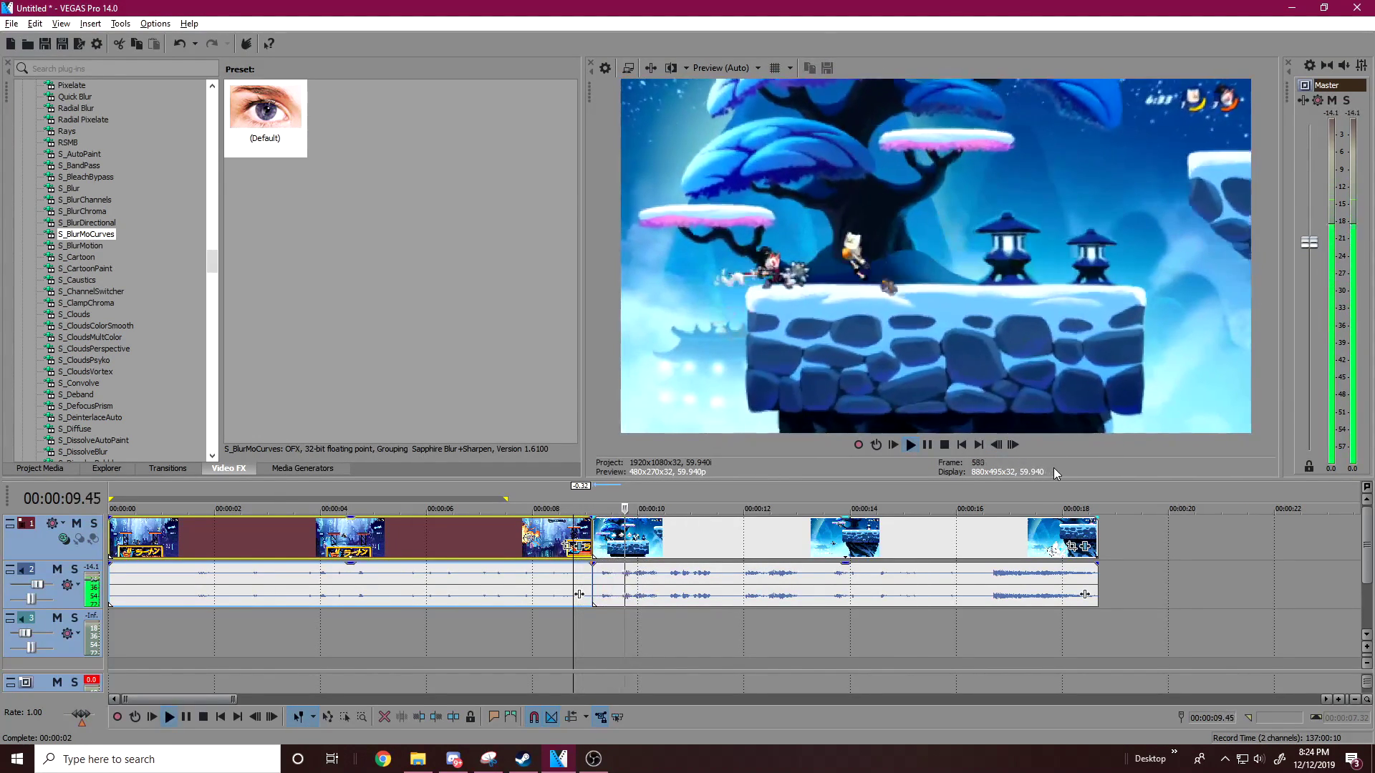
pyautogui.press('space')
pyautogui.click(1085, 546)
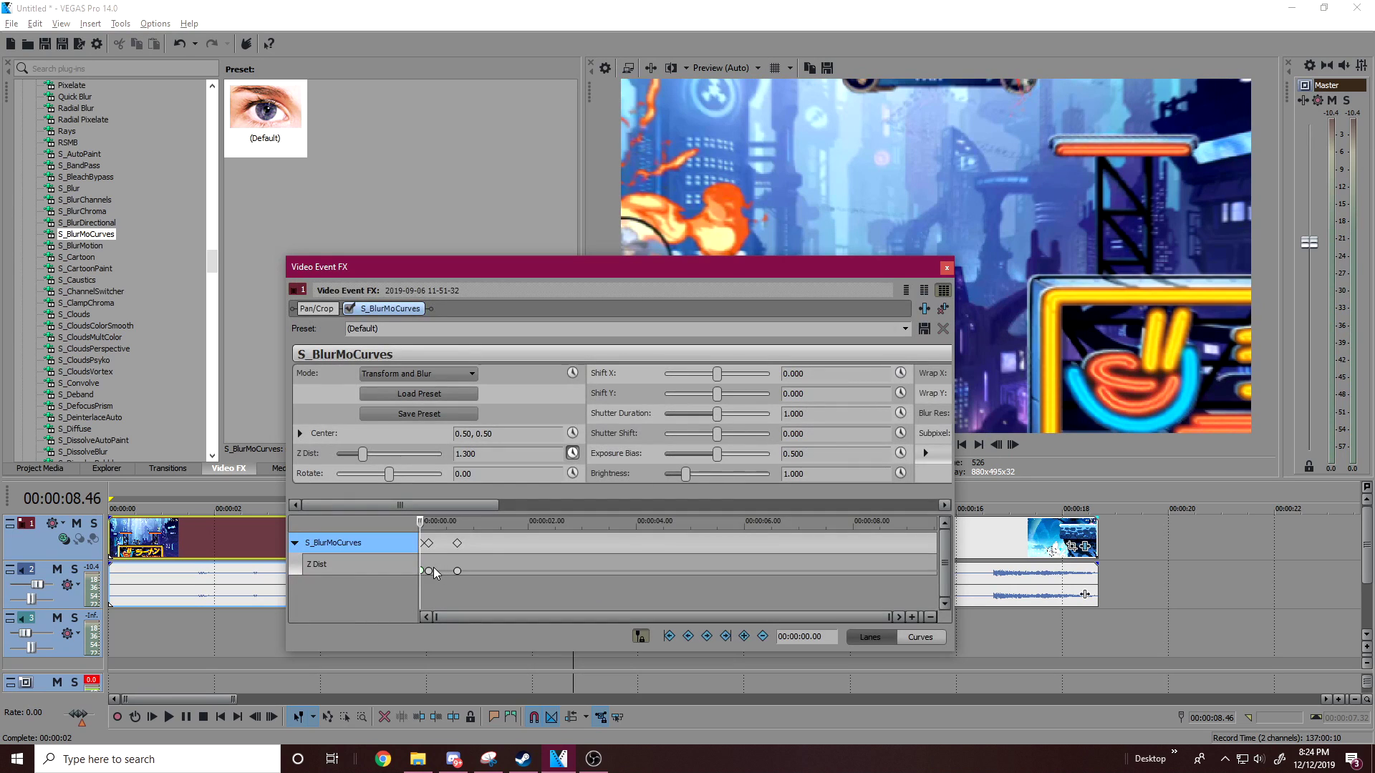
pyautogui.click(457, 586)
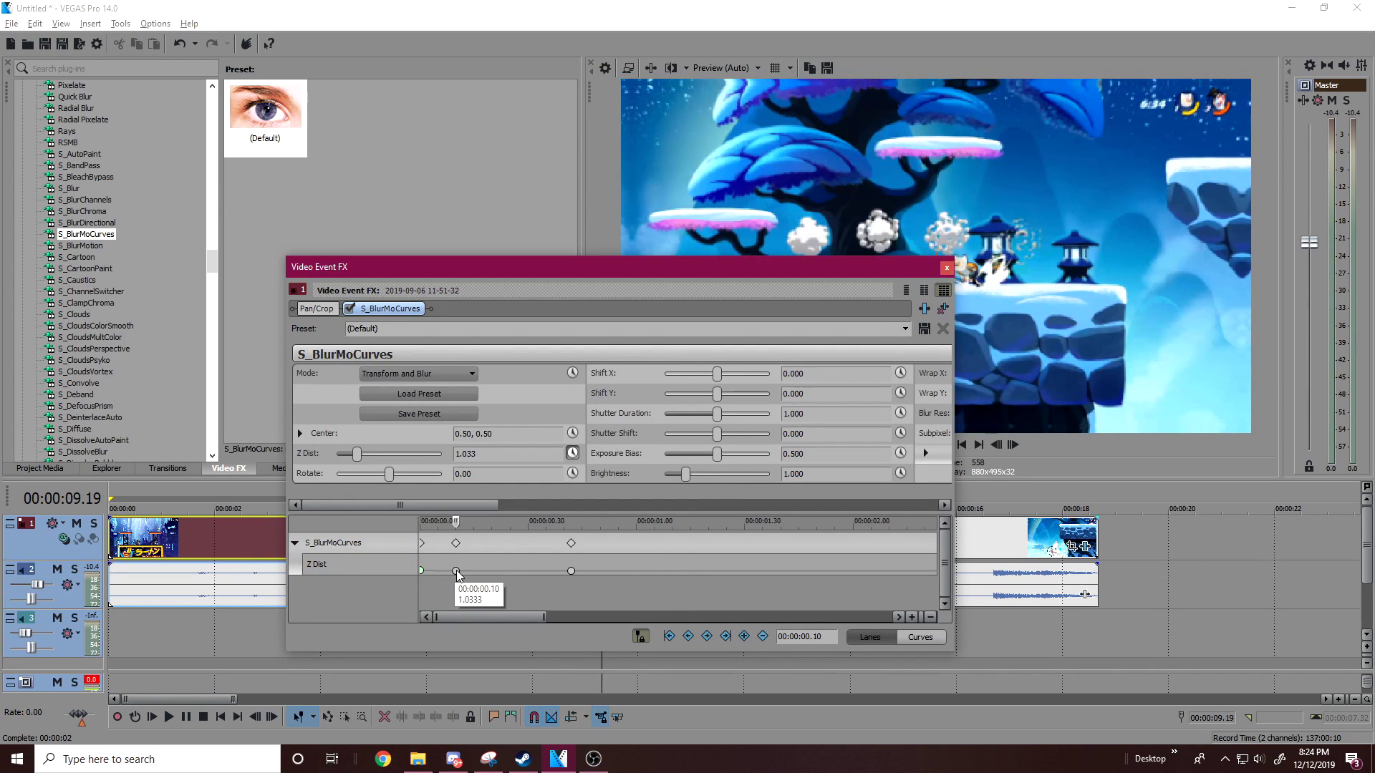
pyautogui.rightClick(456, 571)
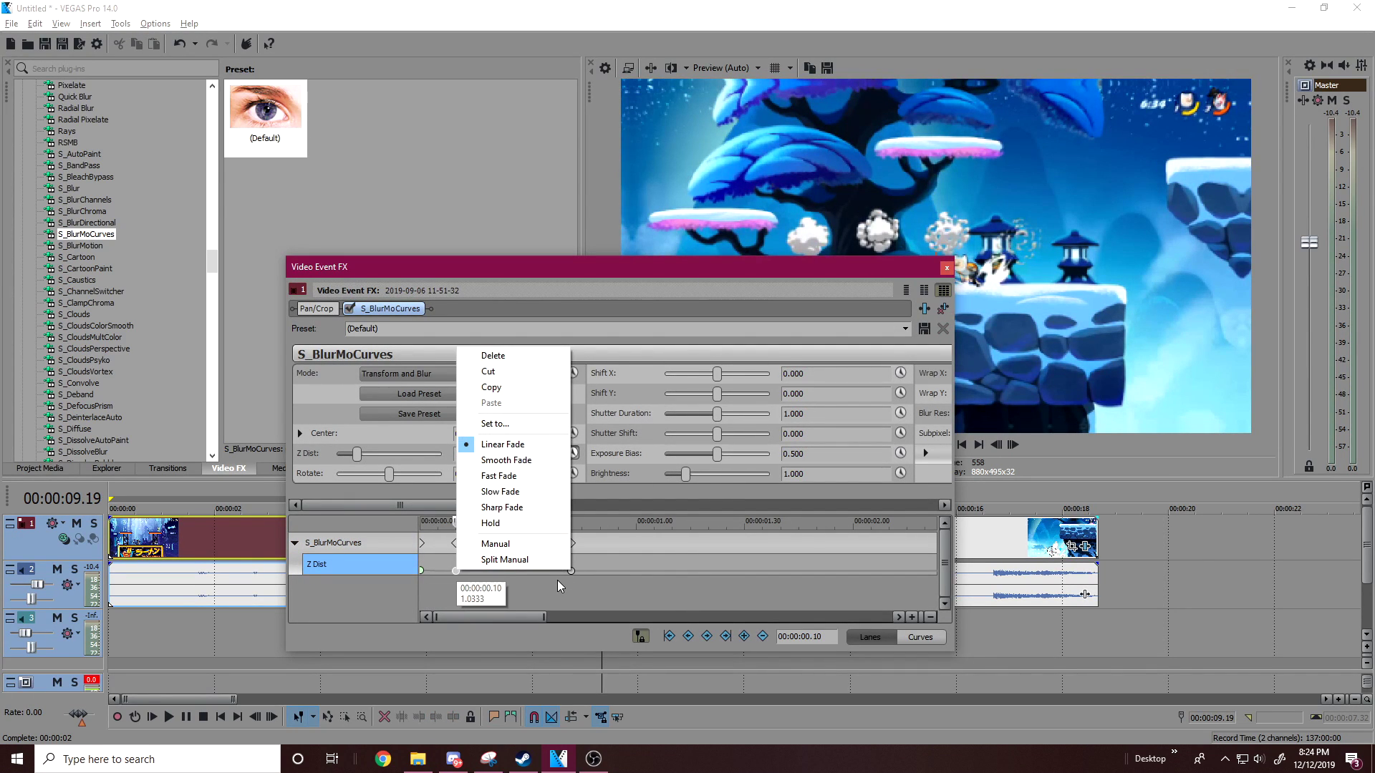
pyautogui.click(946, 268)
# Replay the whole zoom transition from earlier points in the first clip and review the second clip's effect keyframes
pyautogui.click(538, 546)
pyautogui.press('space')
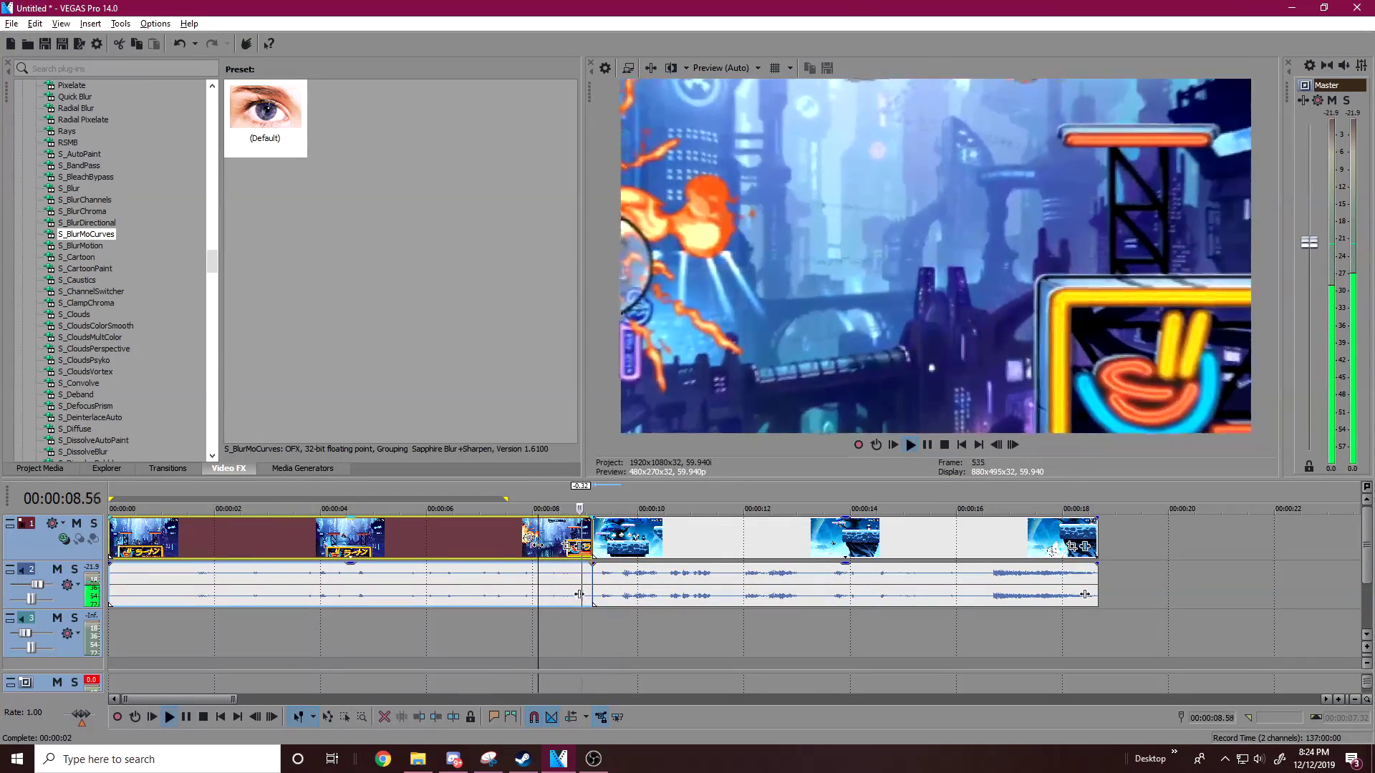
pyautogui.press('space')
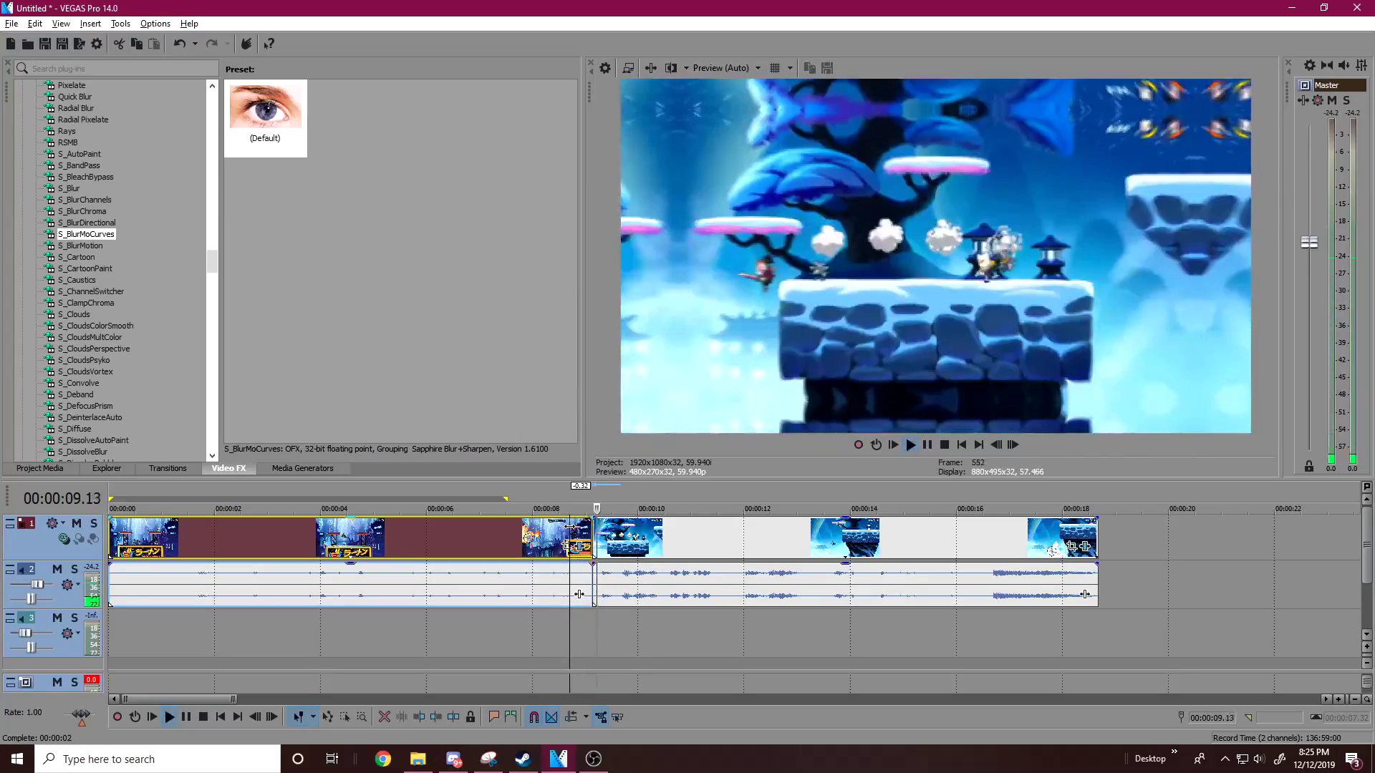
pyautogui.click(500, 530)
pyautogui.press('space')
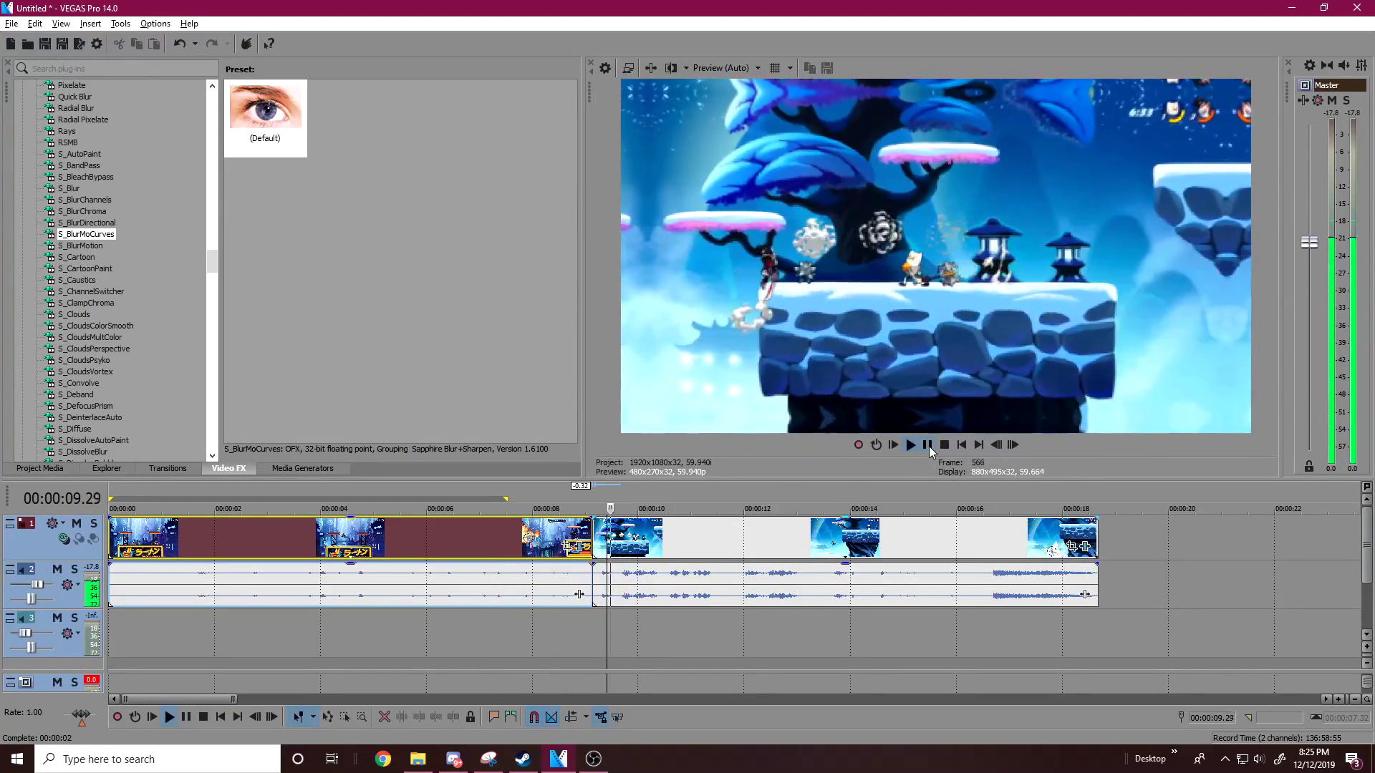
pyautogui.click(929, 446)
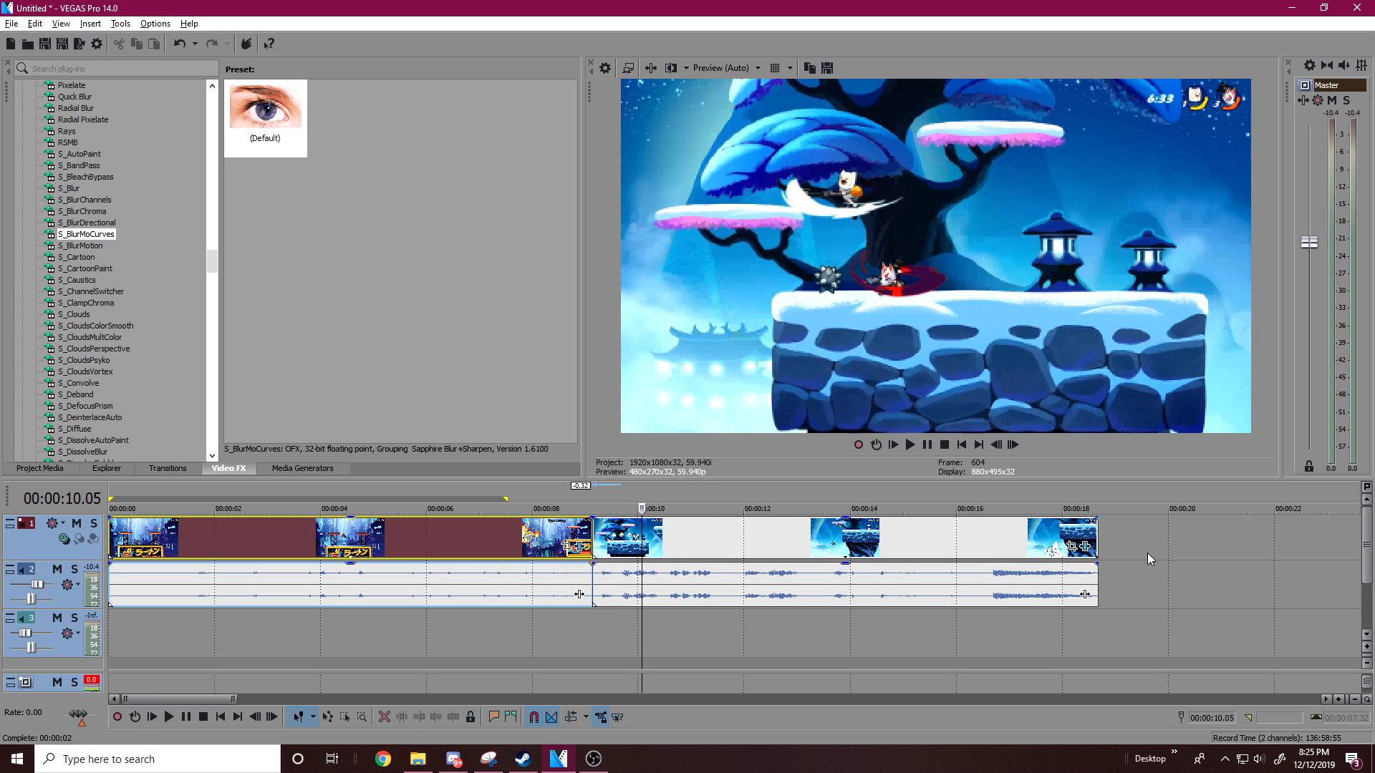
pyautogui.click(1084, 547)
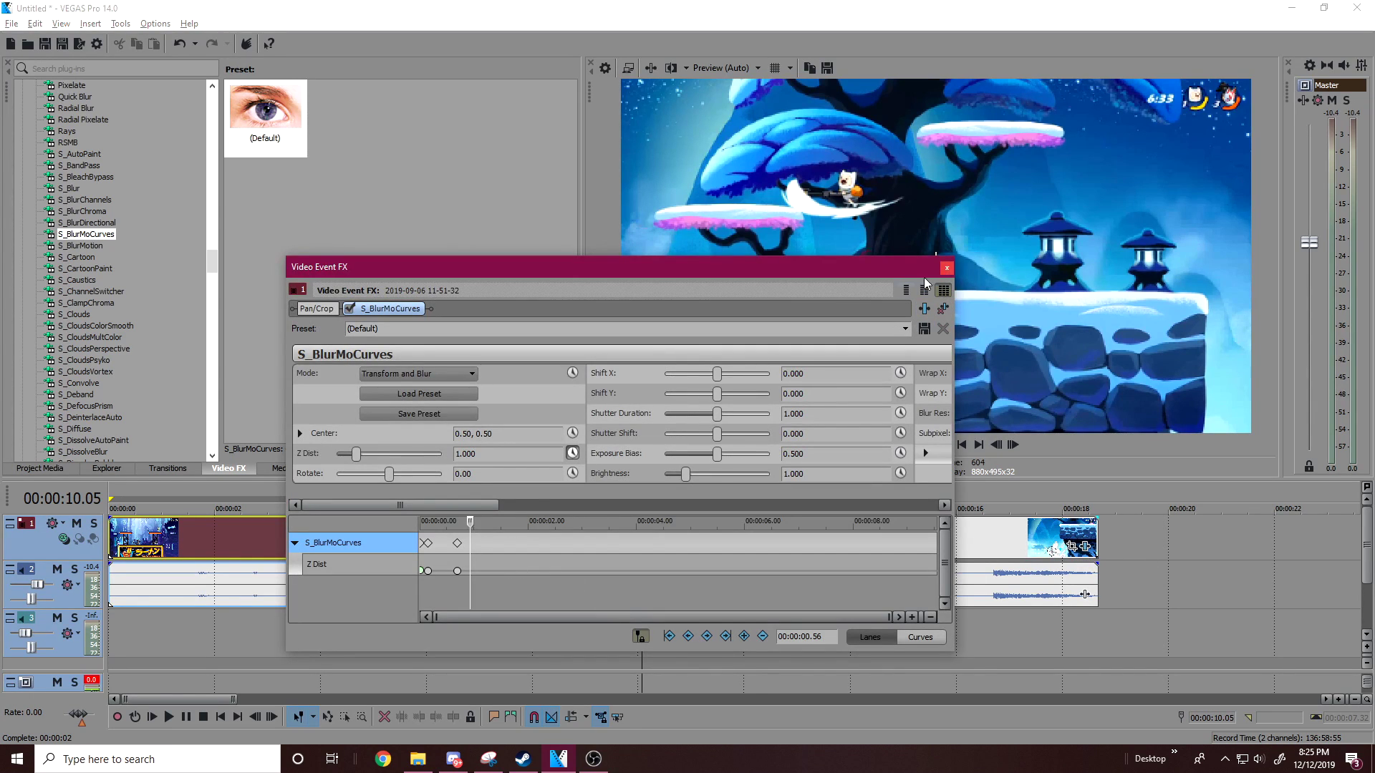
pyautogui.click(946, 268)
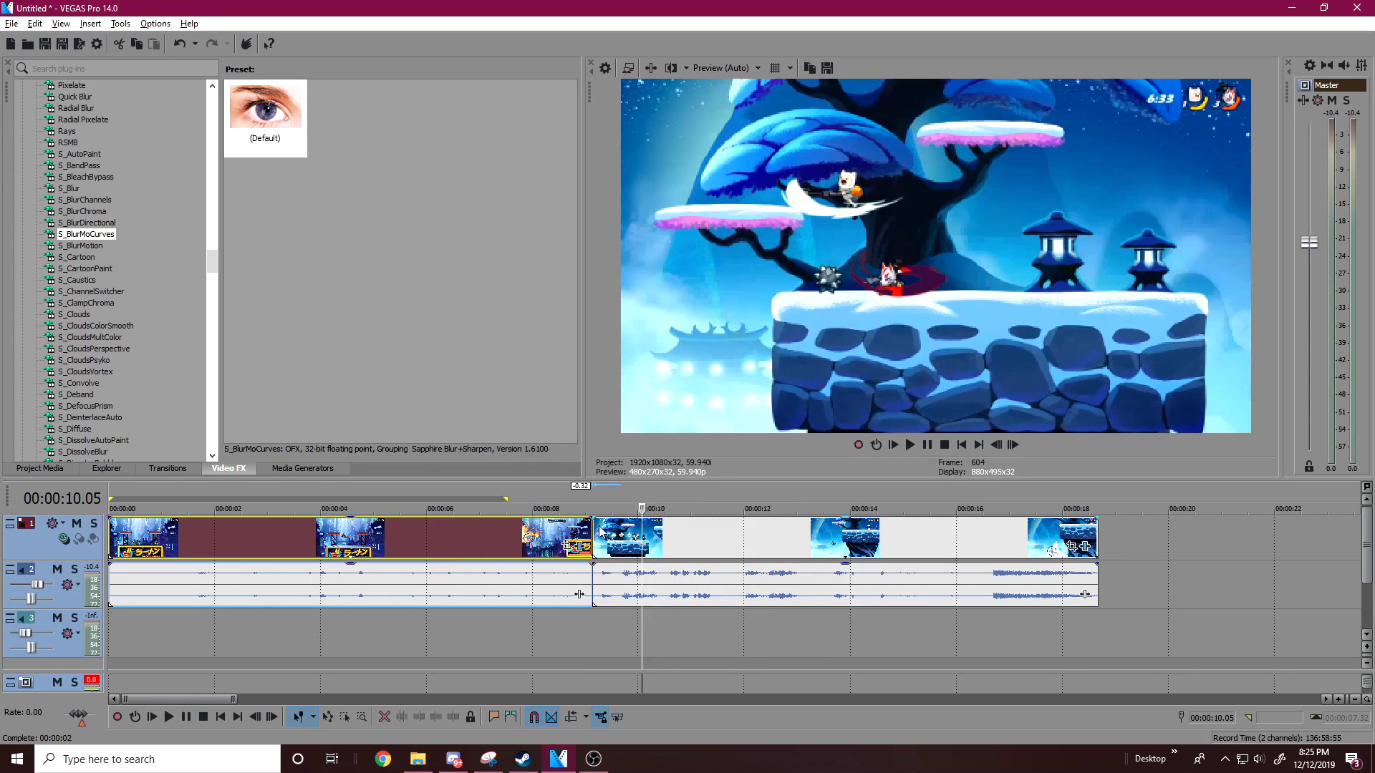
# Compare the Radial Blur presets and apply Moderate Proportional to the first clip with the playhead at 00:00:08.43
pyautogui.click(572, 536)
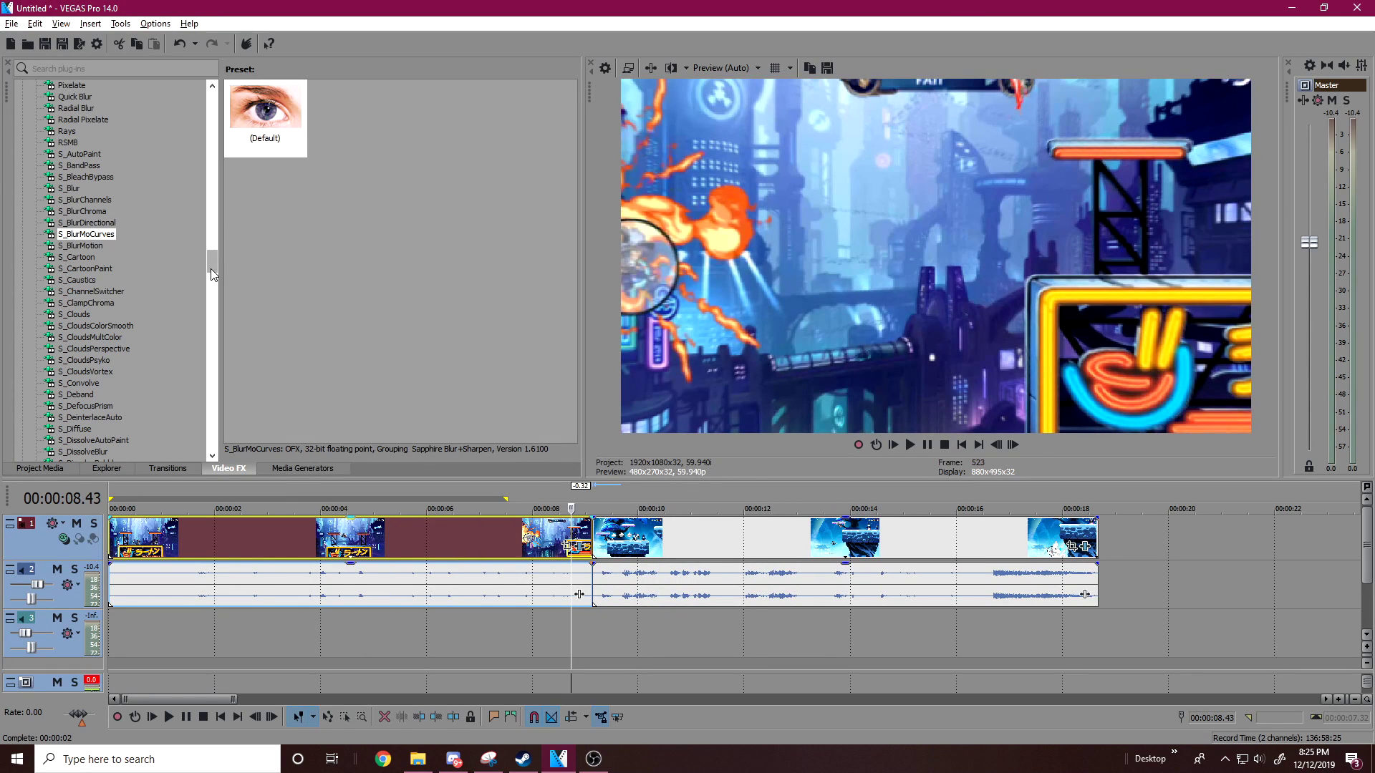
pyautogui.click(75, 108)
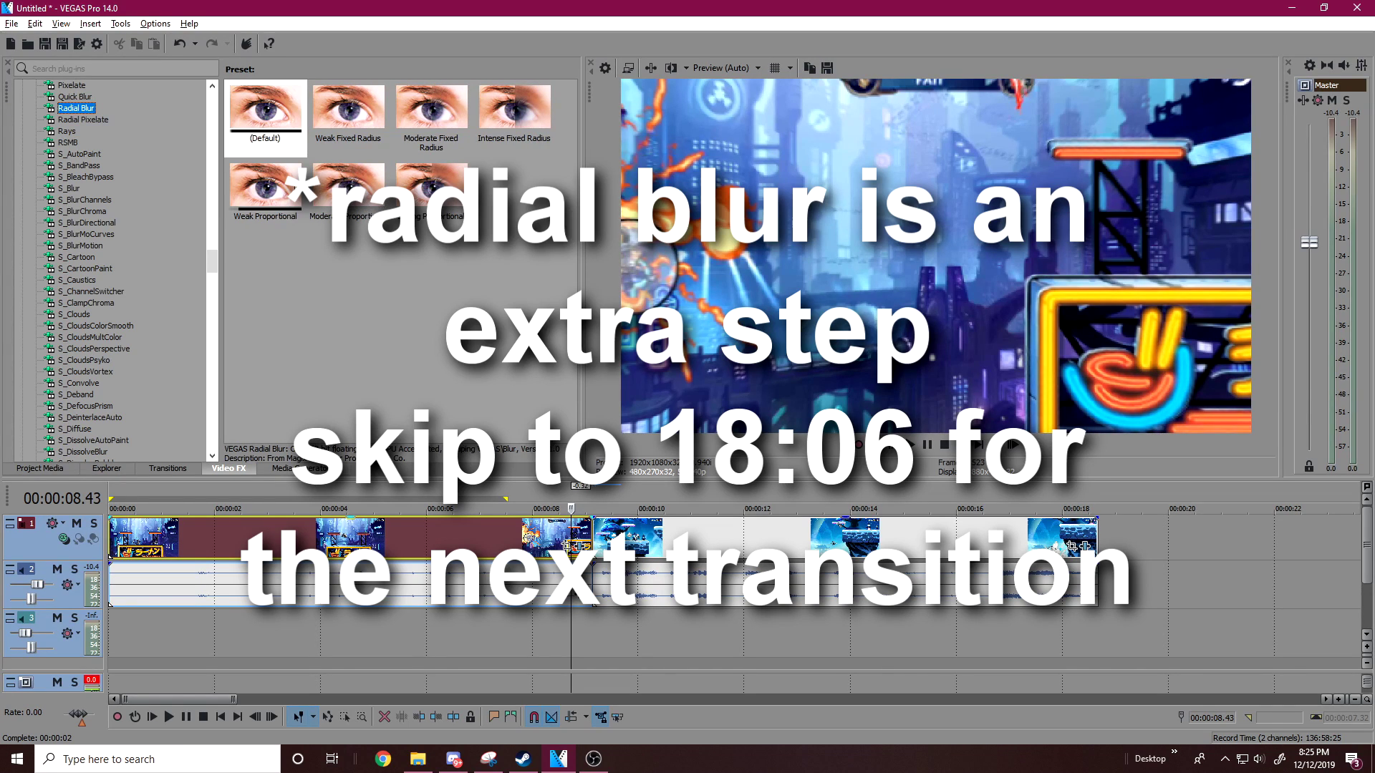
pyautogui.click(280, 193)
pyautogui.click(369, 132)
pyautogui.click(436, 136)
pyautogui.click(362, 123)
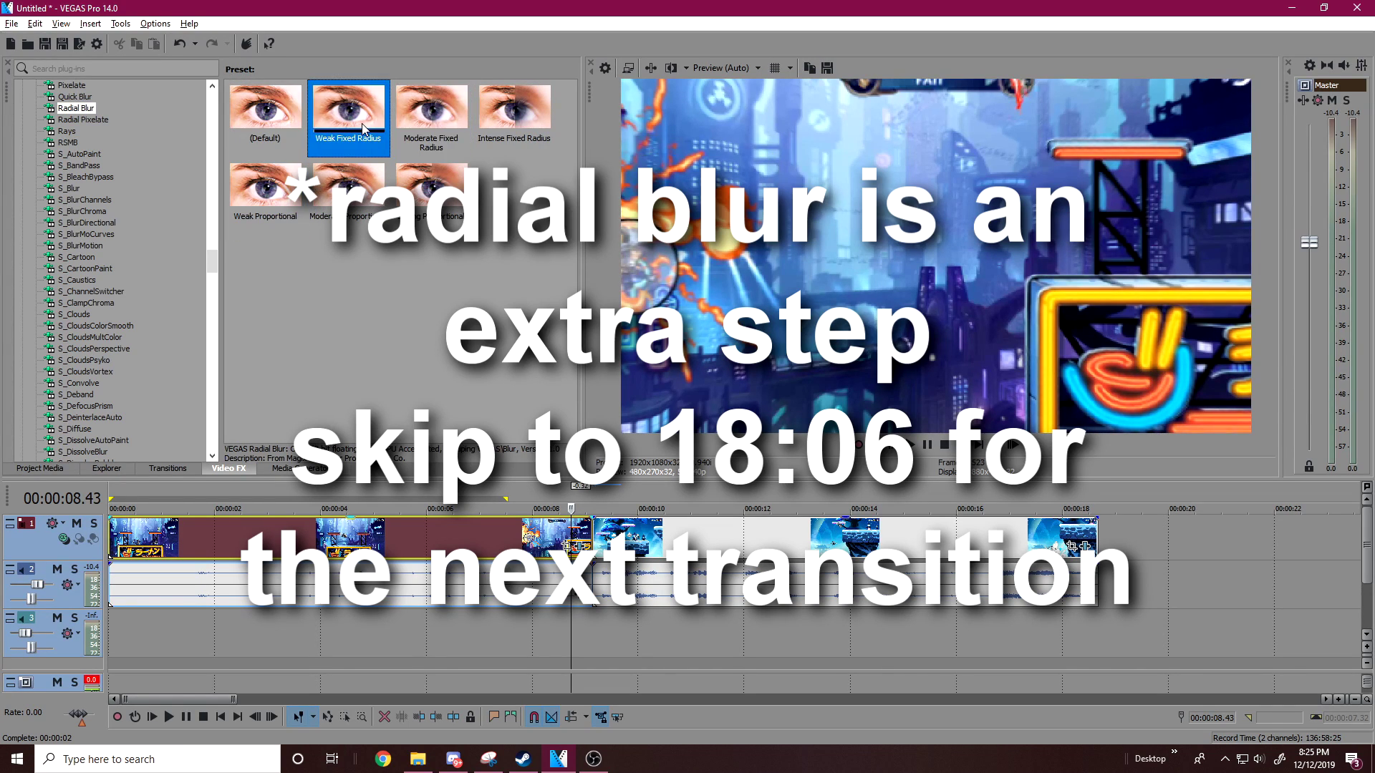
pyautogui.click(458, 133)
pyautogui.click(365, 208)
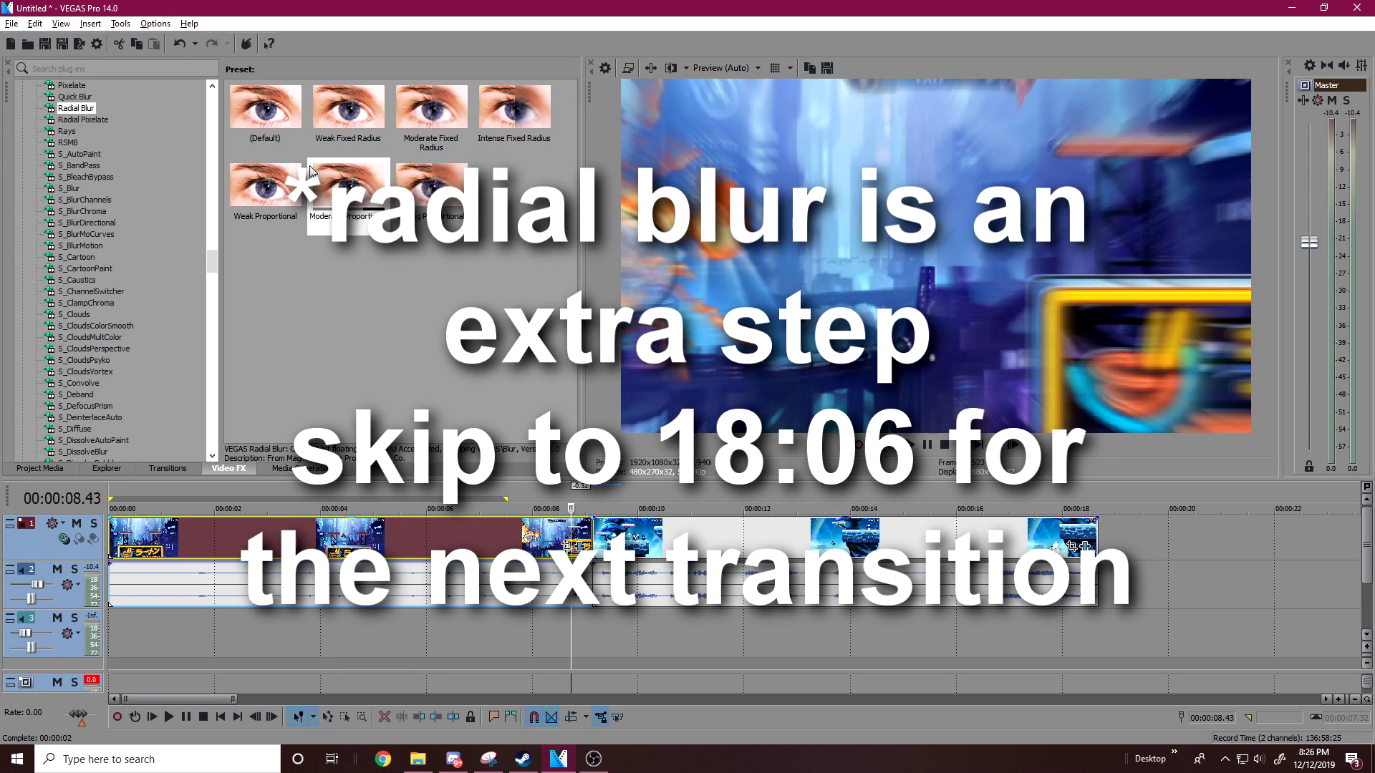
pyautogui.moveTo(543, 525); pyautogui.dragTo(544, 526)
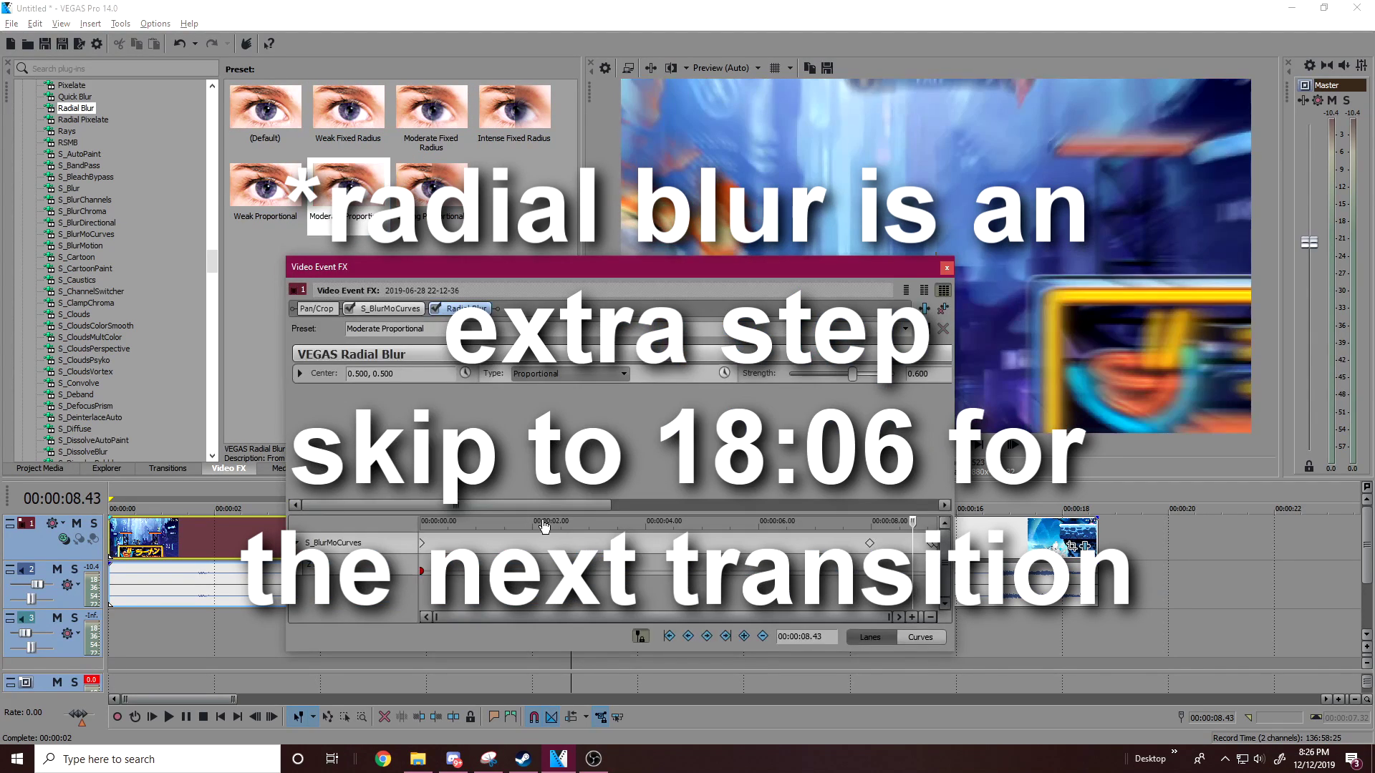
# Try Radial Blur with Gaussian and Proportional types, a strength of 0.837 and its center shifted to about 0.525, 0.5
pyautogui.click(551, 371)
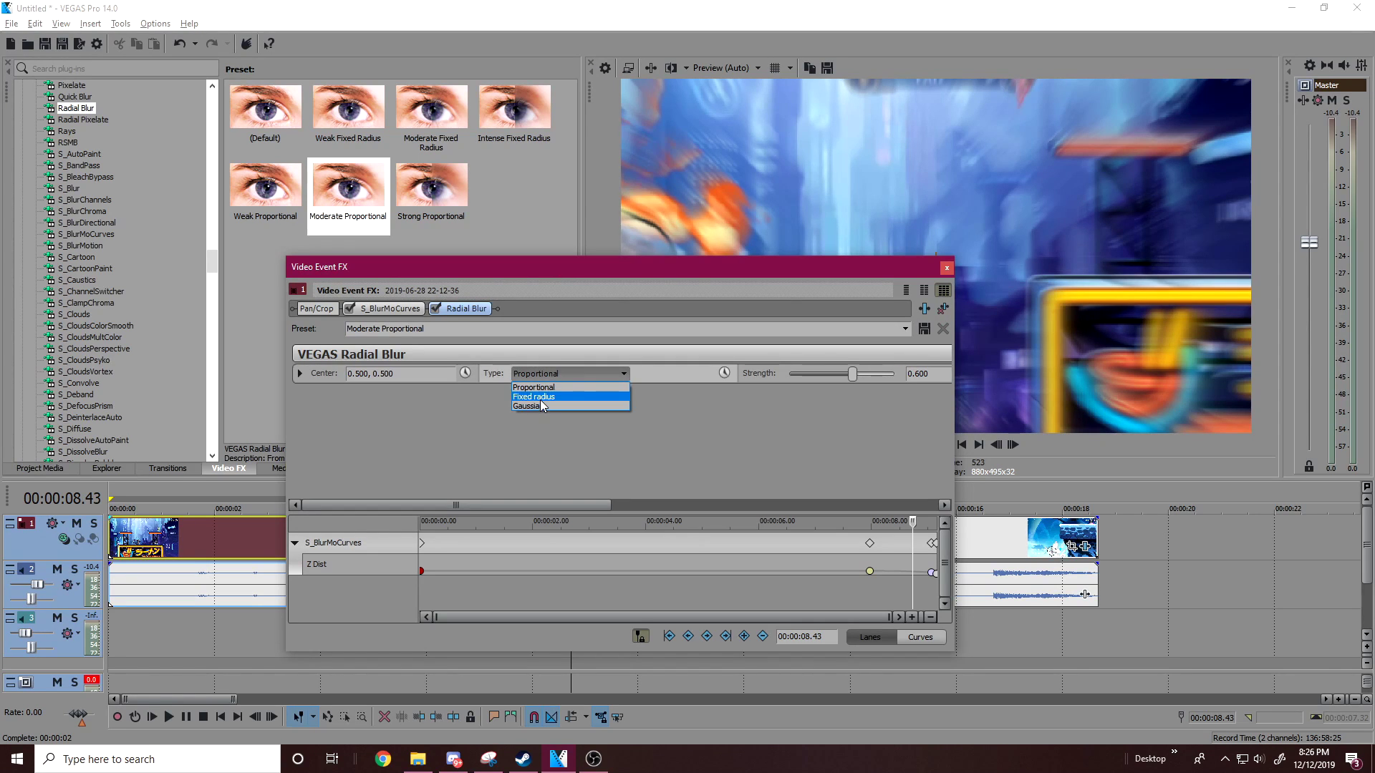
pyautogui.click(540, 405)
pyautogui.click(551, 375)
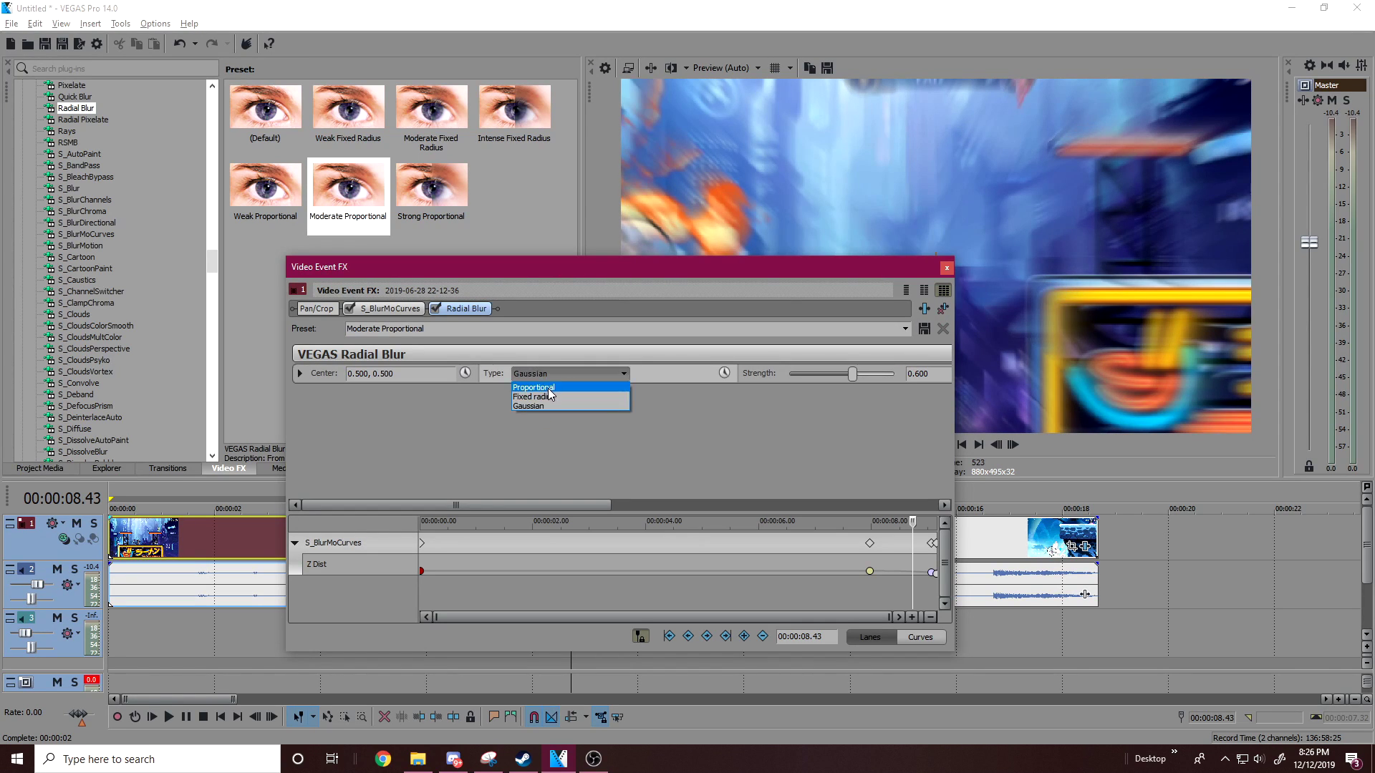
pyautogui.click(549, 388)
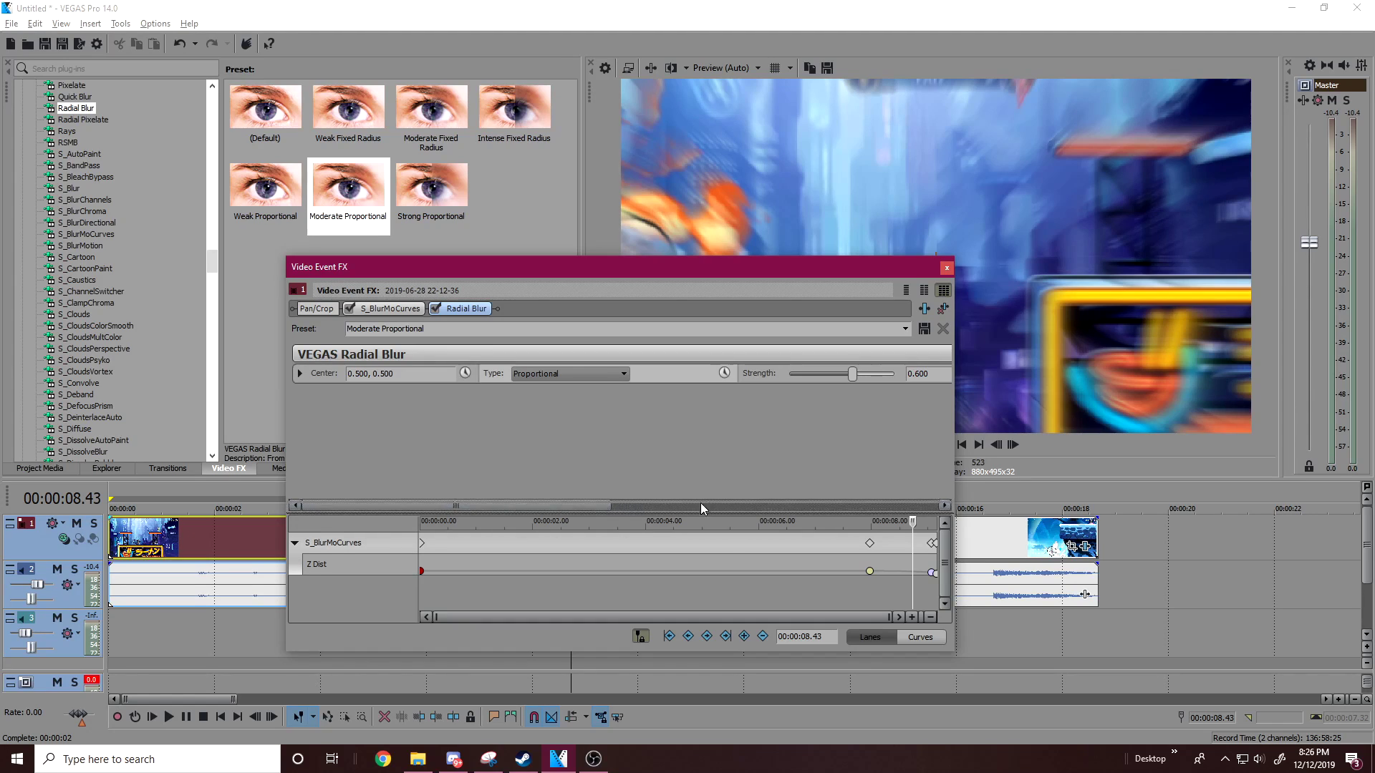
pyautogui.moveTo(587, 488); pyautogui.dragTo(887, 492)
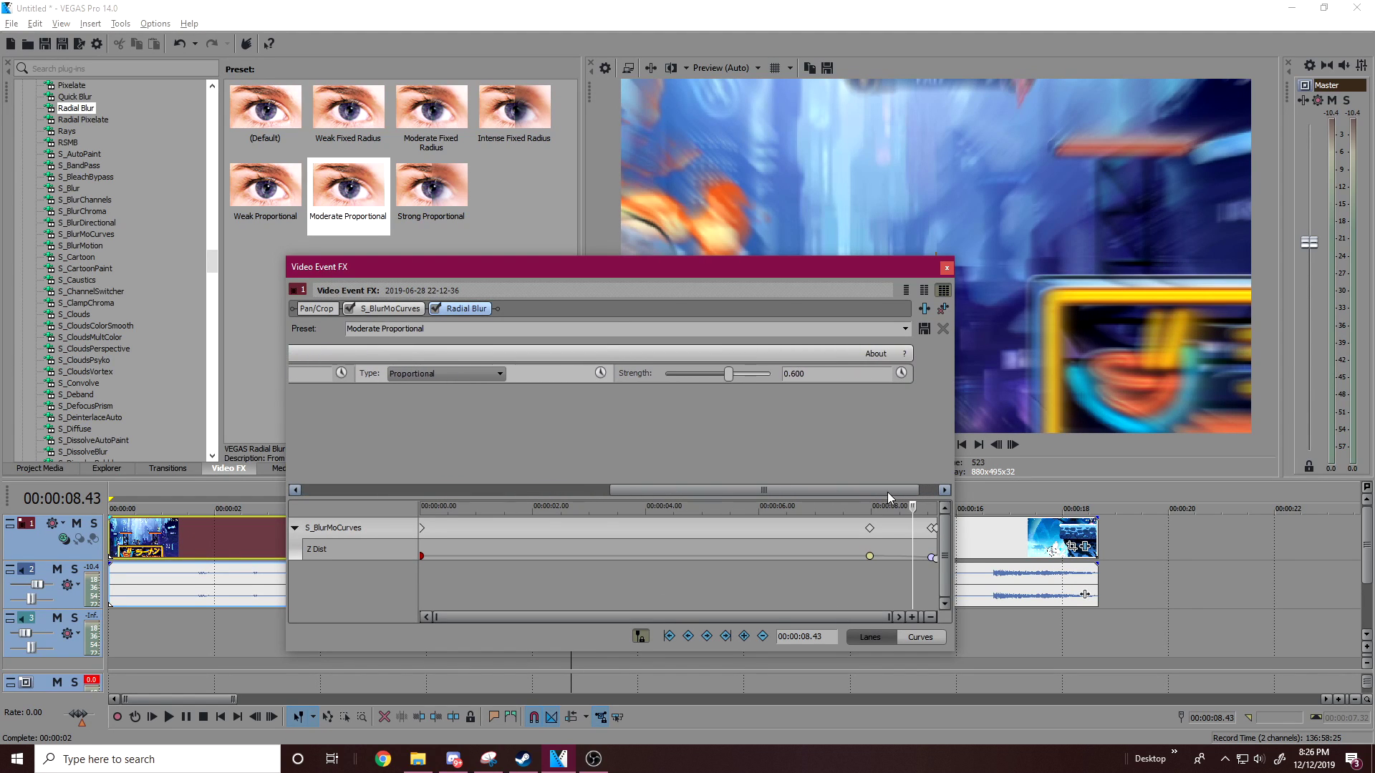
pyautogui.moveTo(726, 379); pyautogui.dragTo(753, 392)
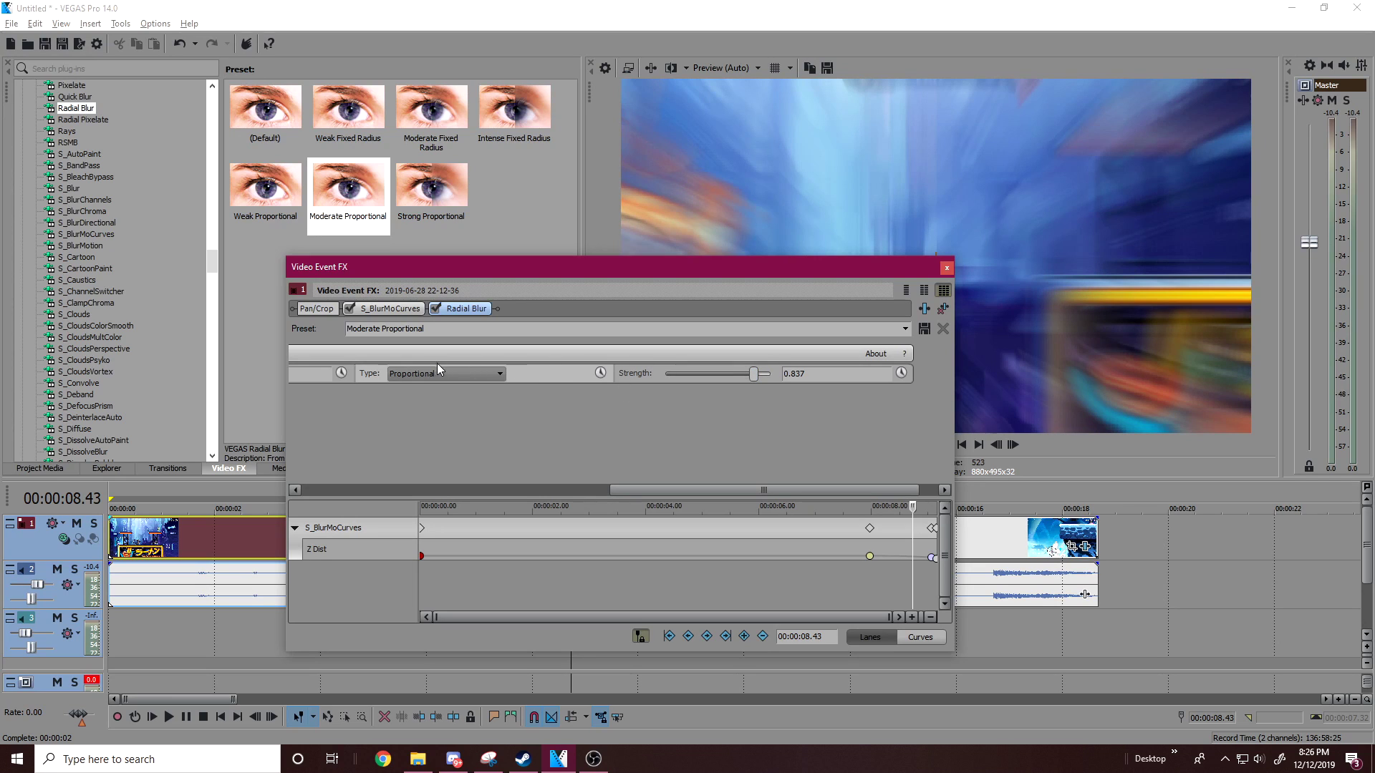
pyautogui.moveTo(606, 268); pyautogui.dragTo(348, 170)
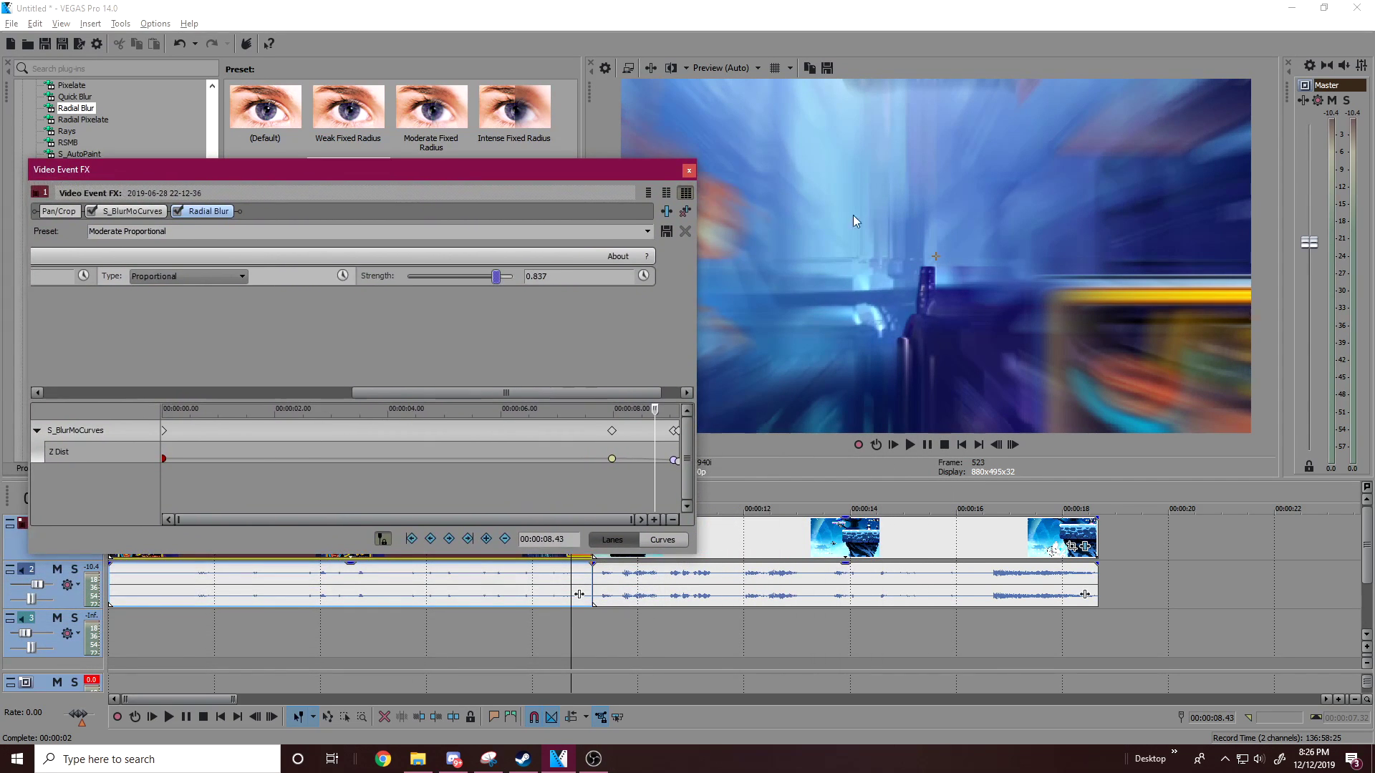
pyautogui.moveTo(934, 257); pyautogui.dragTo(950, 256)
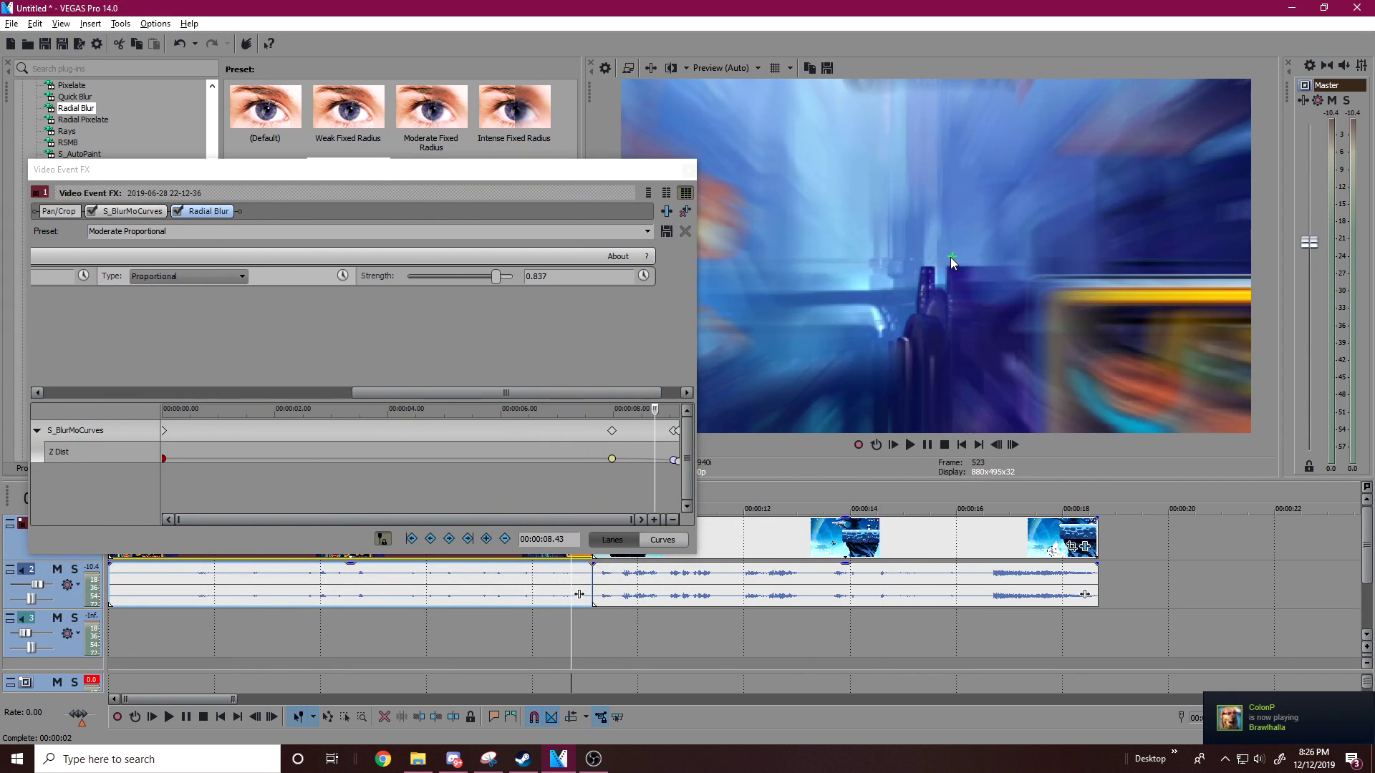
# Compare the Gaussian, Fixed radius and Proportional types of the Radial Blur and choose Gaussian
pyautogui.click(240, 276)
pyautogui.click(179, 308)
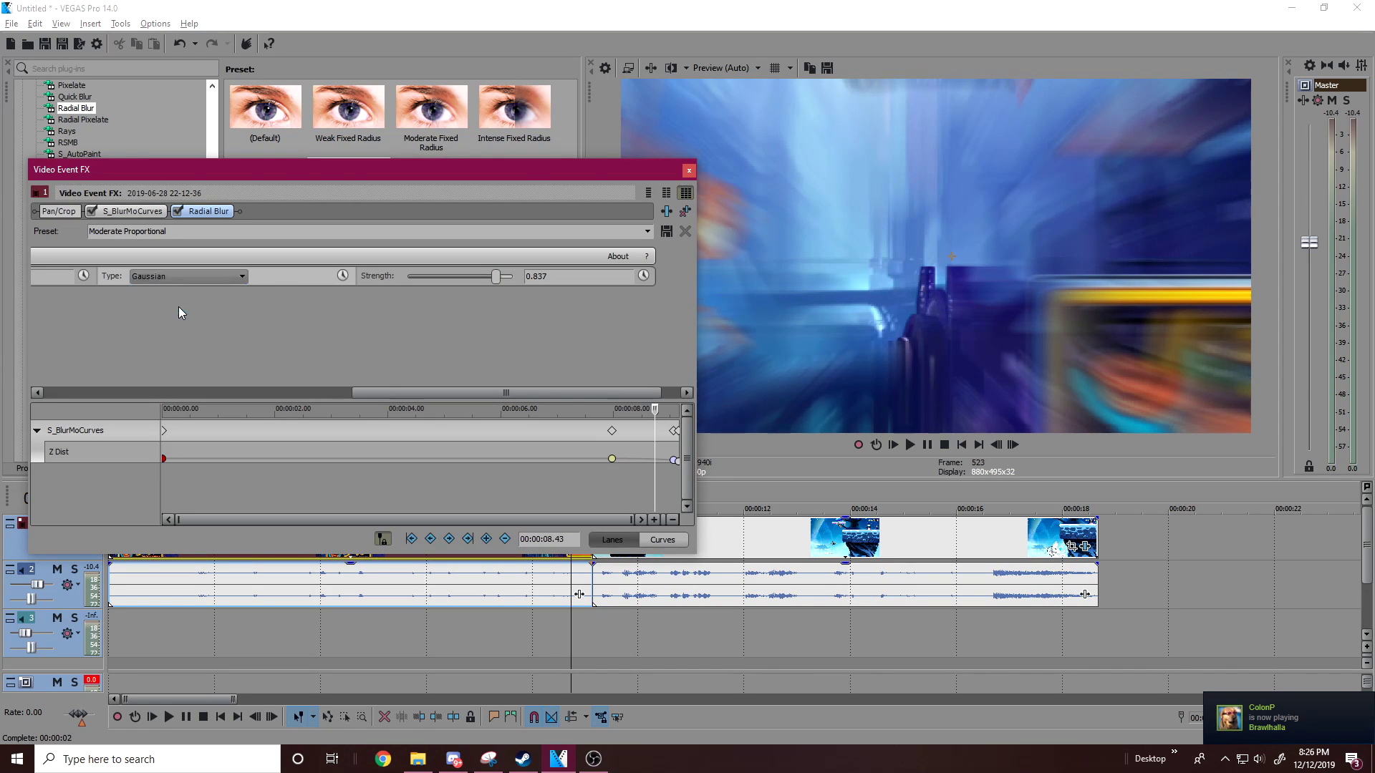
pyautogui.click(195, 277)
pyautogui.click(182, 300)
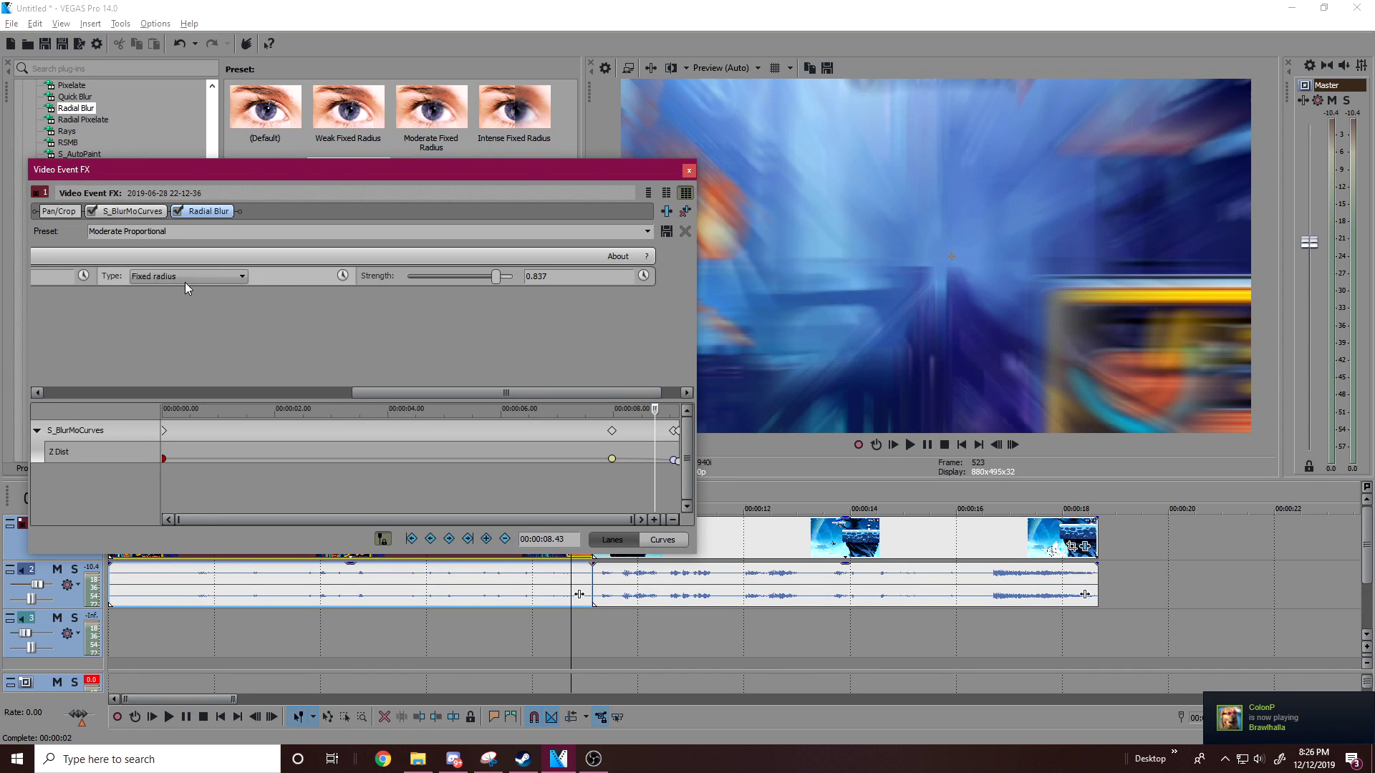
pyautogui.click(188, 275)
pyautogui.click(178, 290)
pyautogui.click(177, 277)
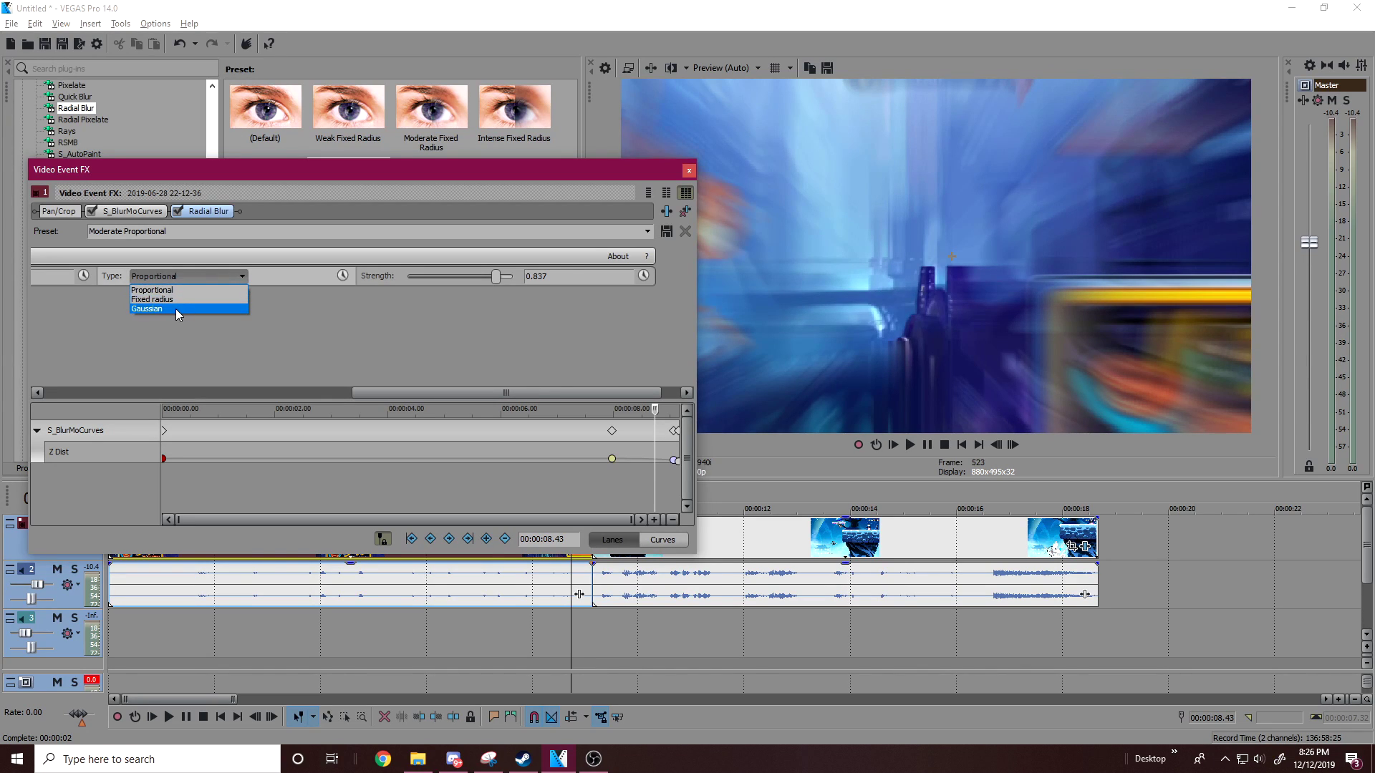
pyautogui.click(174, 308)
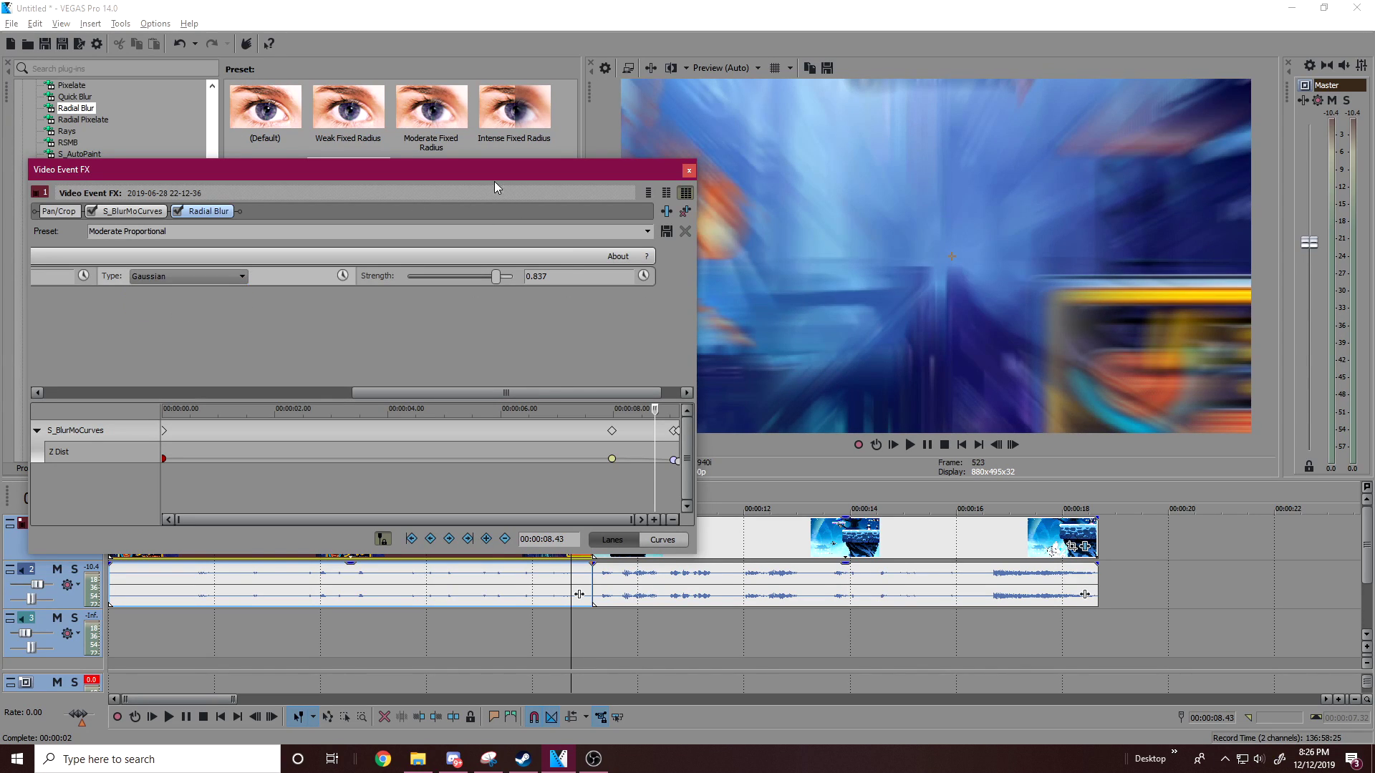
# Expand the Radial Blur's center settings and reset the center to 0.500, 0.500
pyautogui.moveTo(483, 179); pyautogui.dragTo(666, 237)
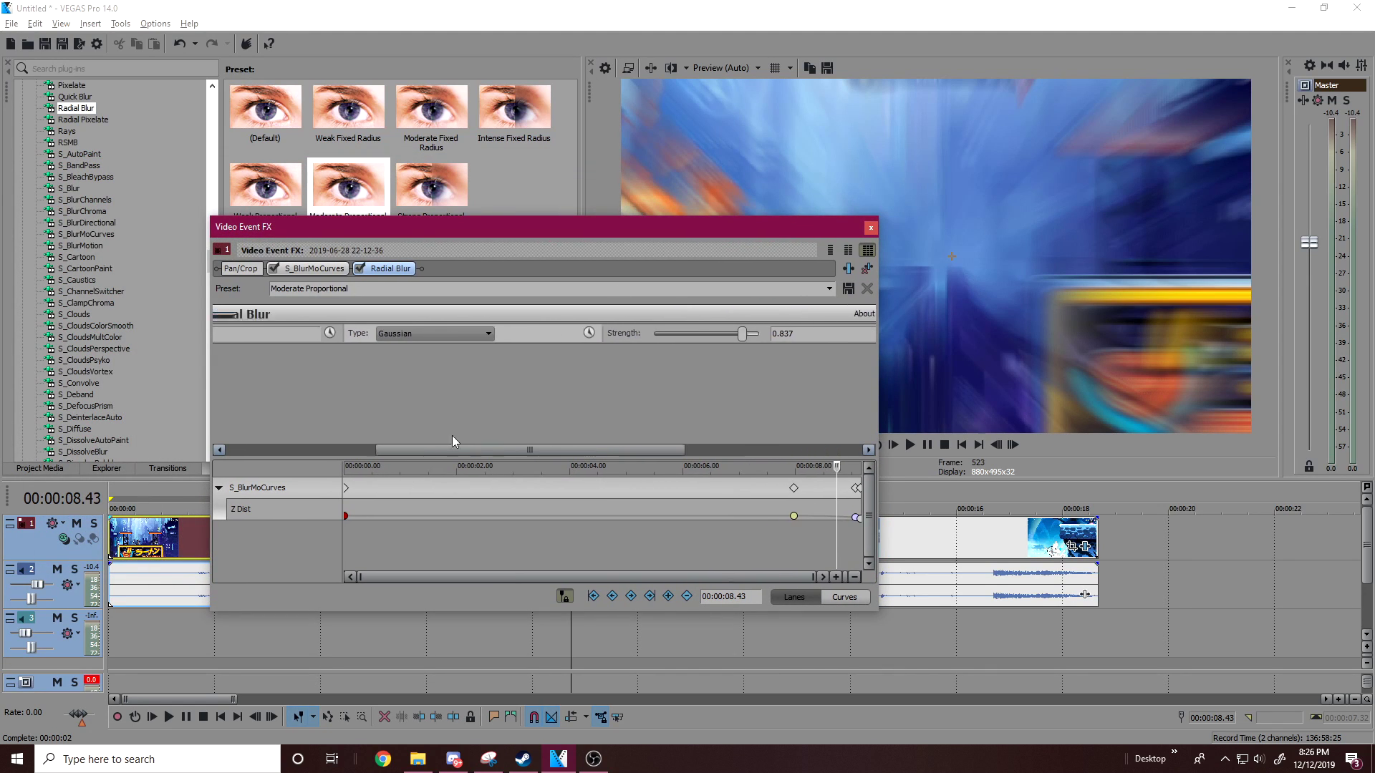
pyautogui.click(225, 333)
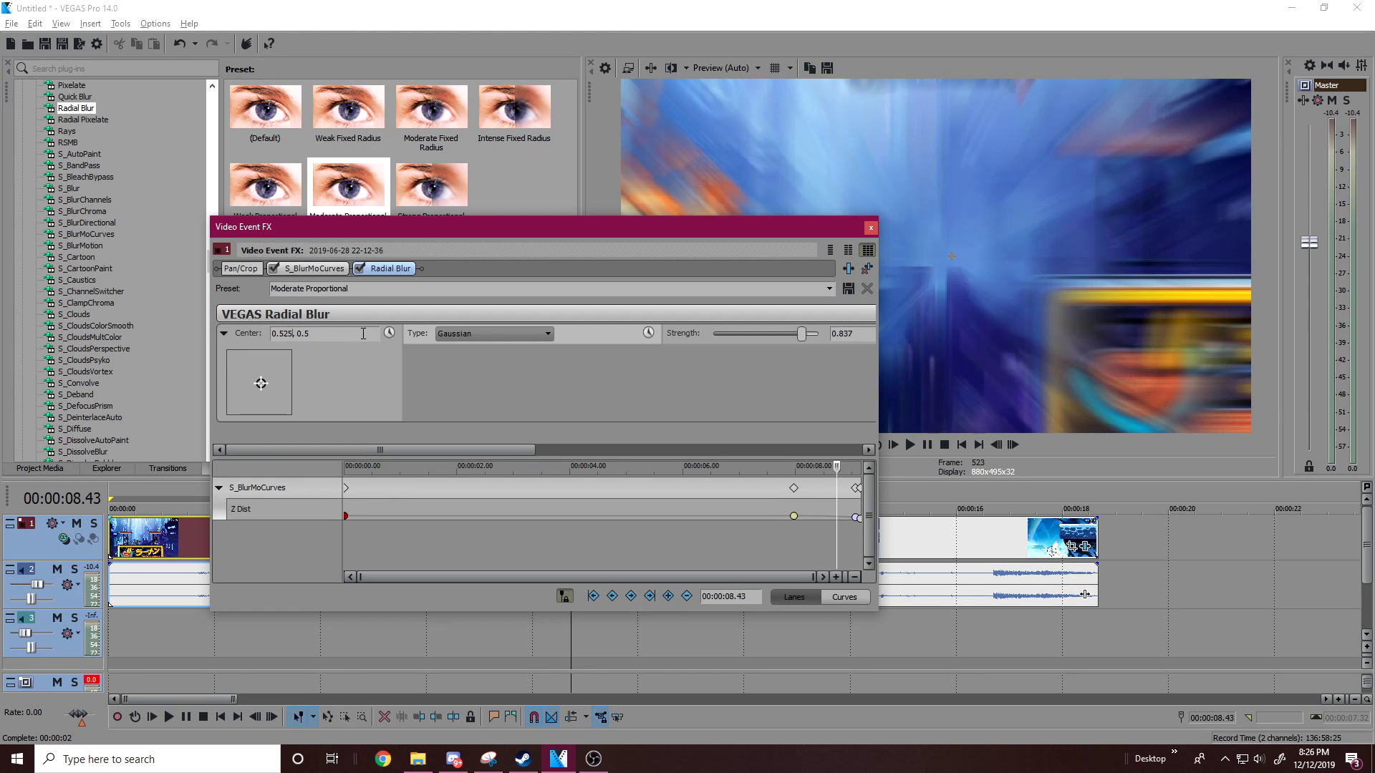
pyautogui.press('BackSpace')
pyautogui.press('BackSpace')
pyautogui.press('Return')
# Set the Radial Blur strength to 0.000 and enable keyframe animation for Strength
pyautogui.moveTo(788, 236); pyautogui.dragTo(677, 218)
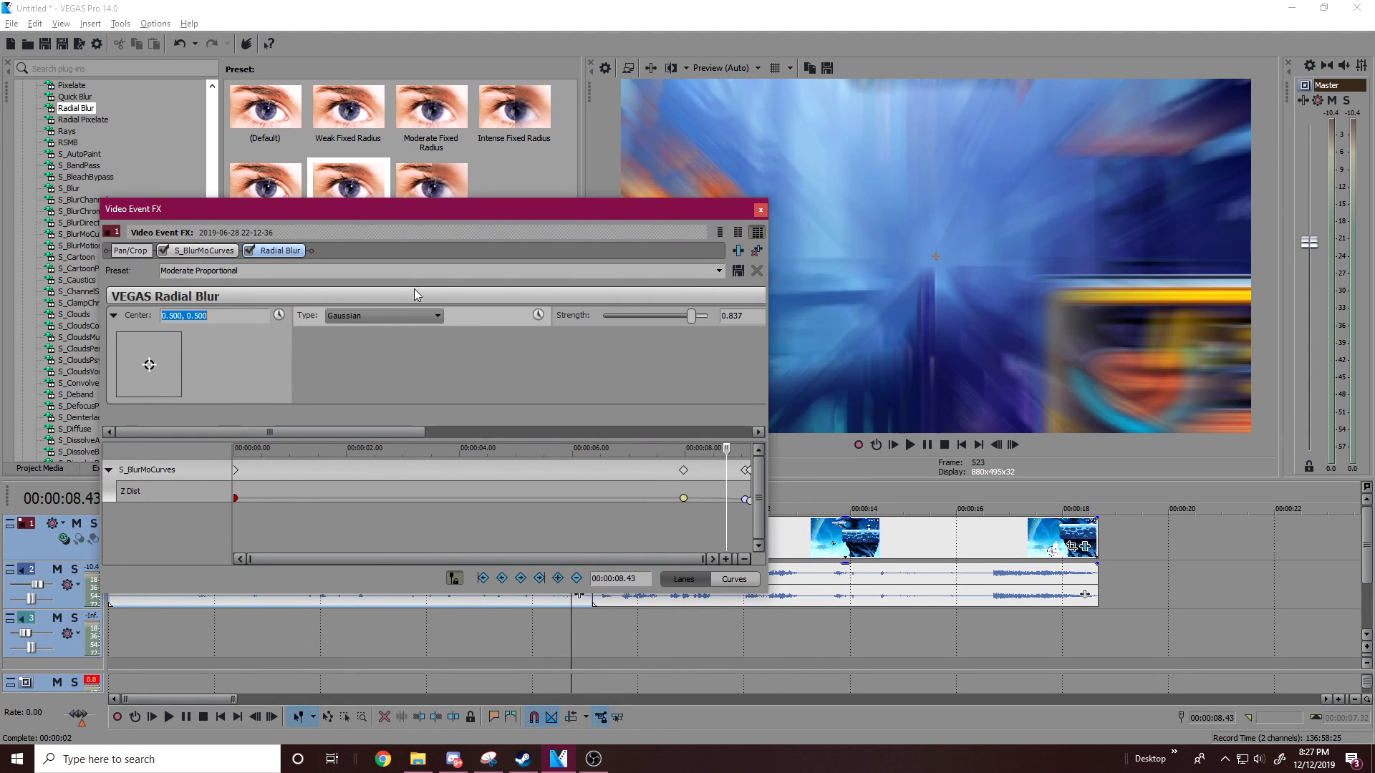
pyautogui.moveTo(687, 316); pyautogui.dragTo(600, 324)
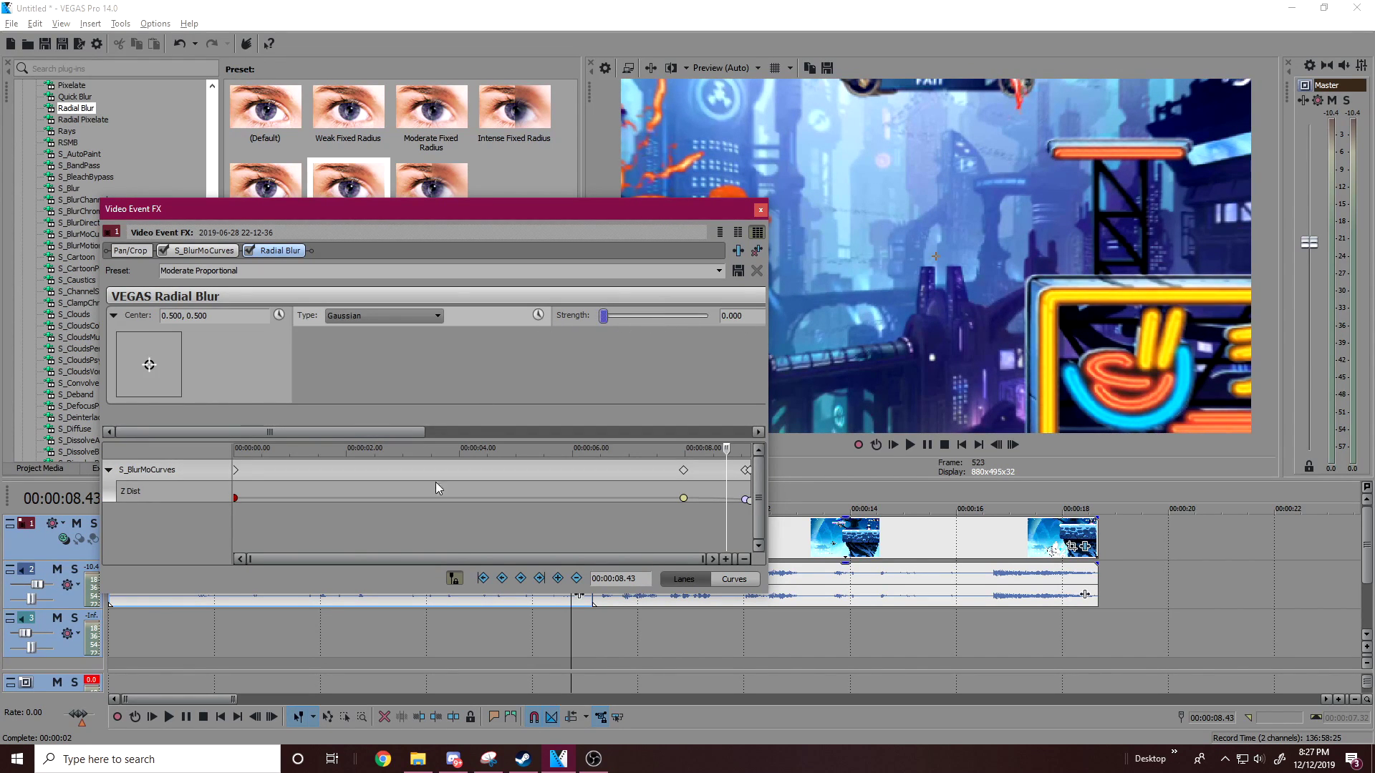
pyautogui.moveTo(372, 432); pyautogui.dragTo(708, 427)
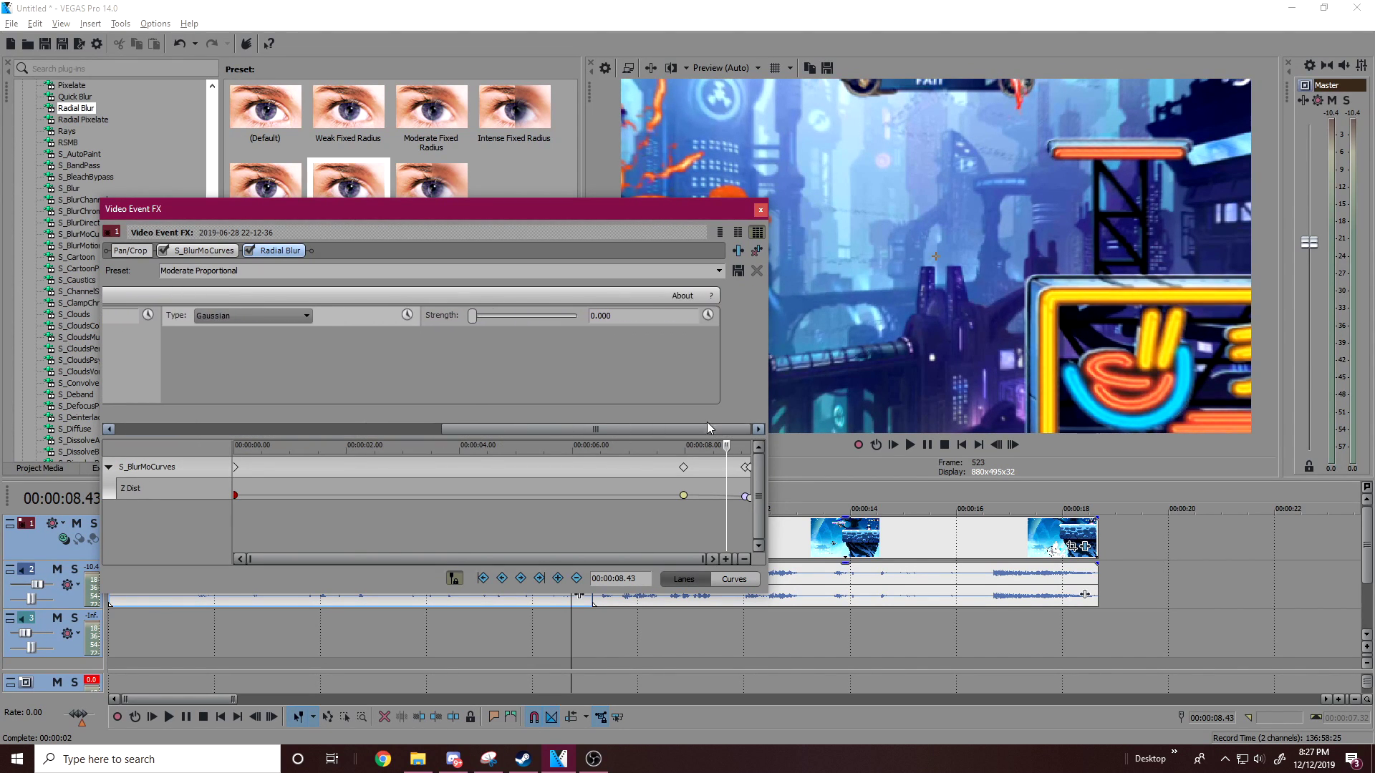
pyautogui.click(708, 315)
# Add Radial Blur Strength keyframes at 00:00:07.58 and 00:00:08.52
pyautogui.click(698, 538)
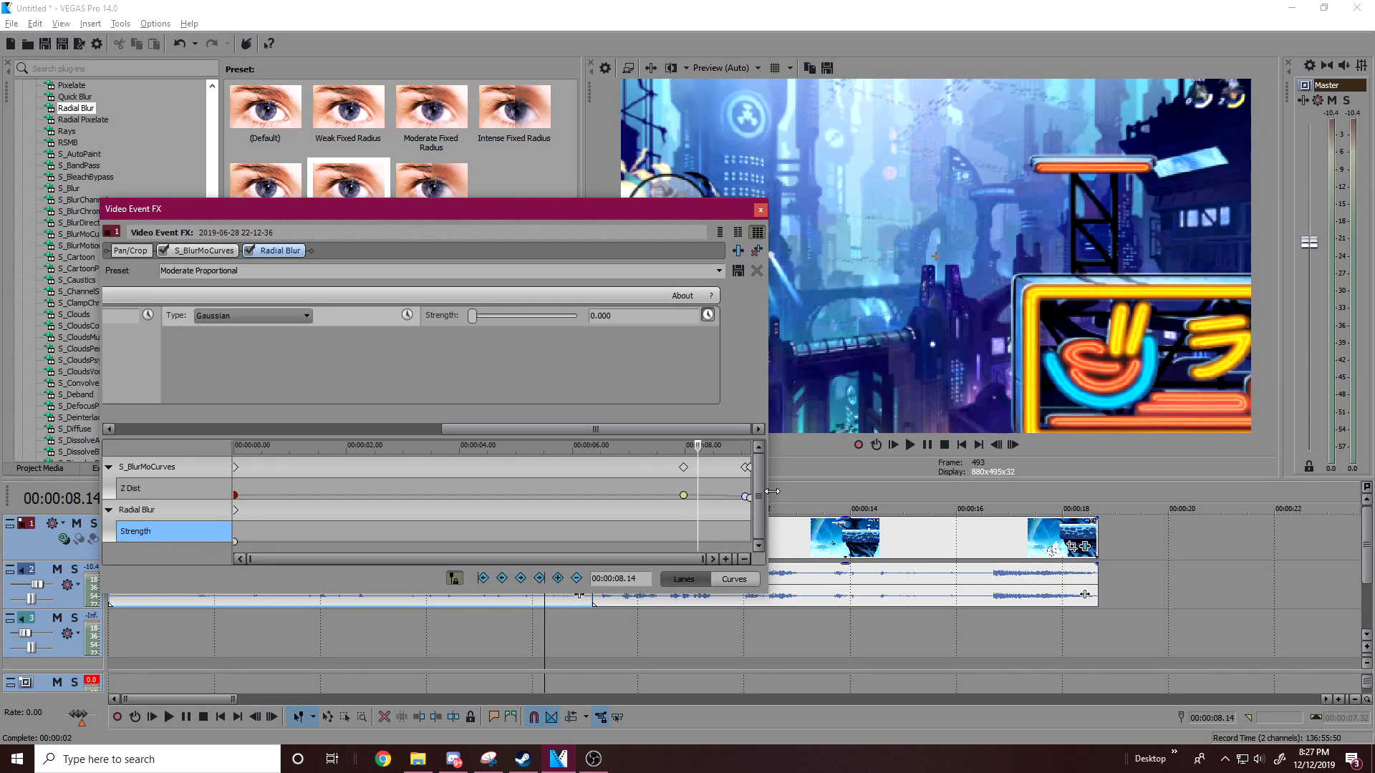
pyautogui.click(683, 530)
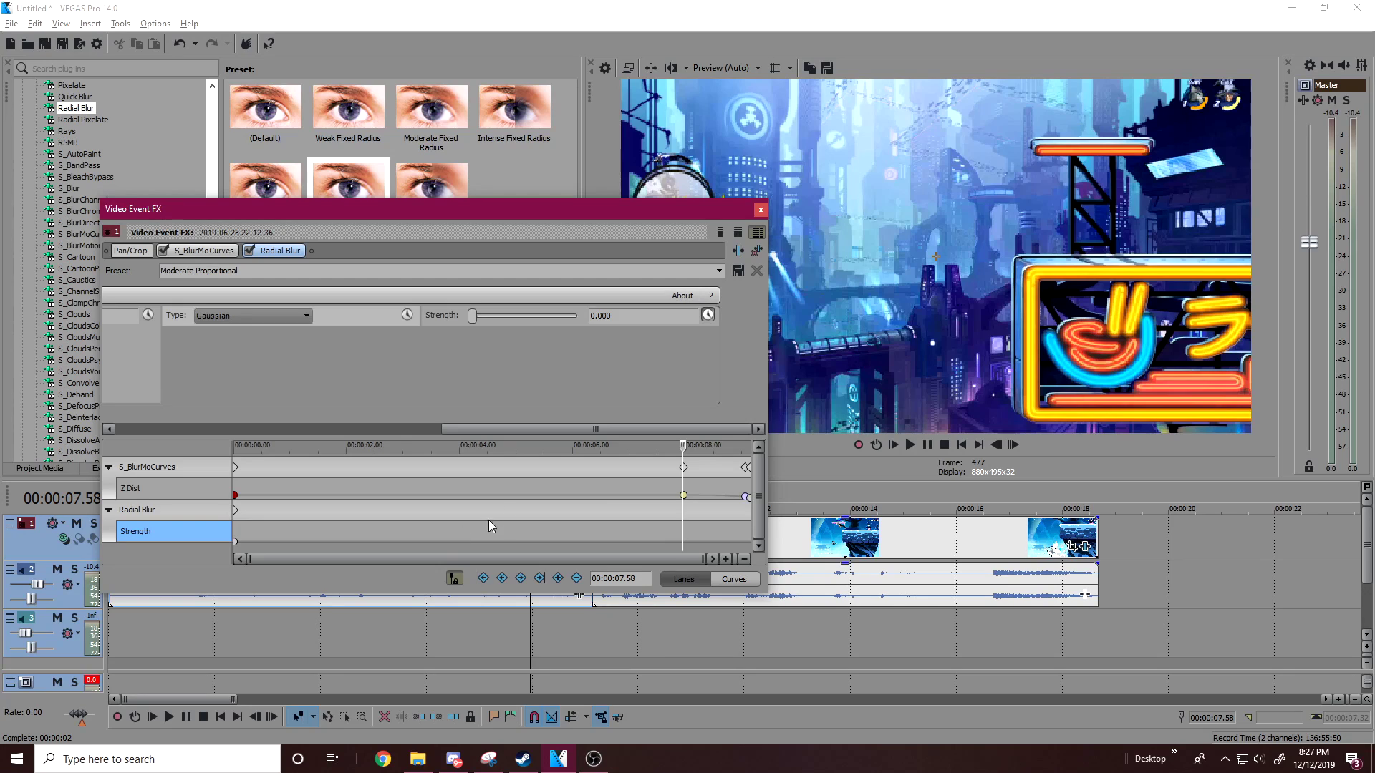
pyautogui.click(557, 578)
pyautogui.click(701, 535)
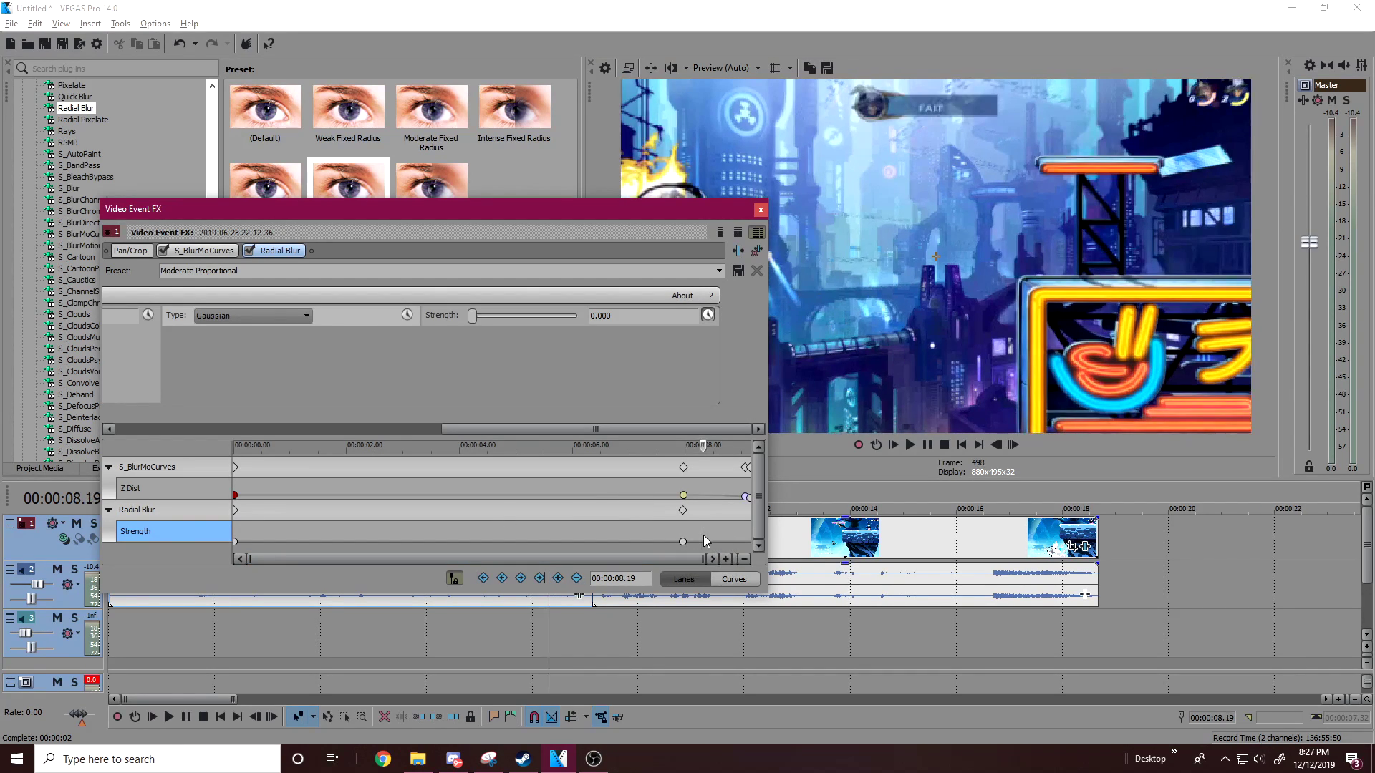
pyautogui.click(711, 535)
pyautogui.click(727, 535)
pyautogui.click(733, 535)
pyautogui.click(558, 578)
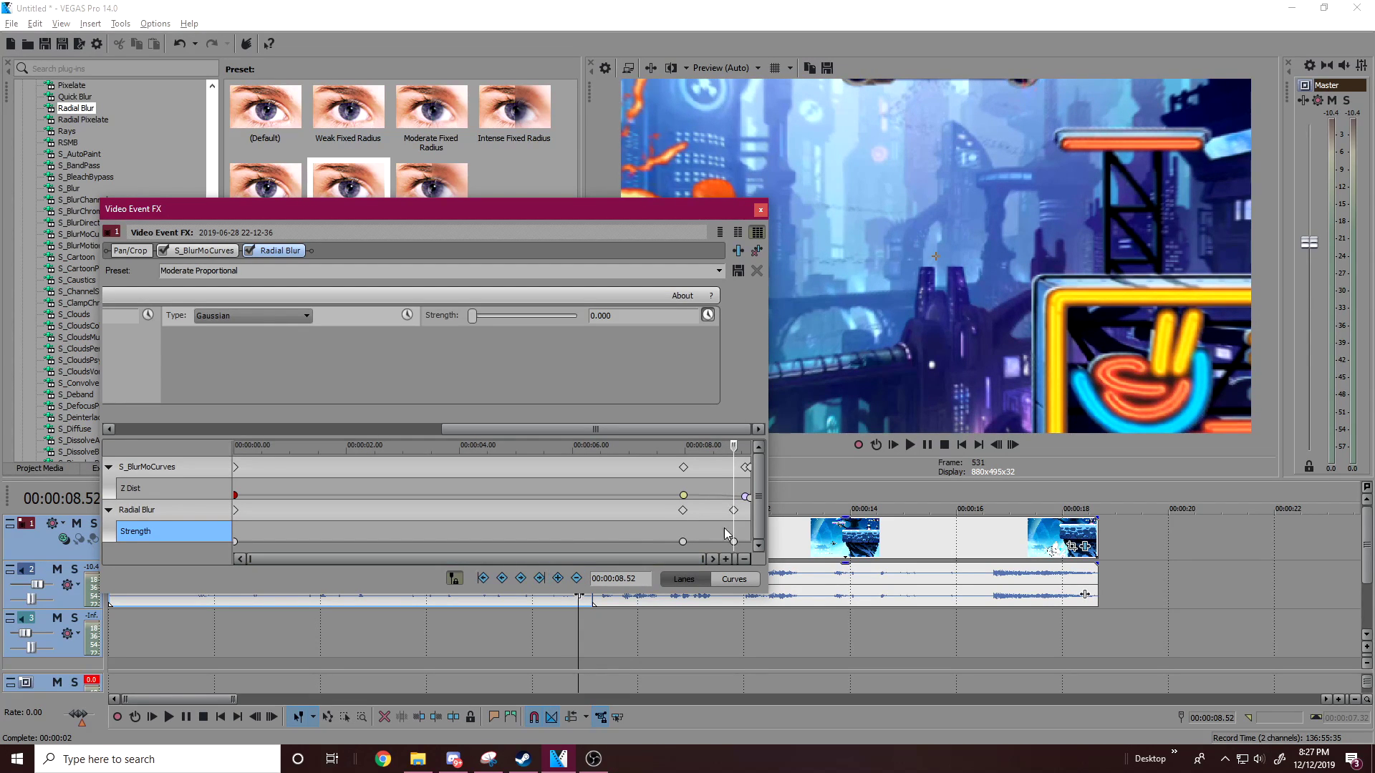
# Move the first added Strength keyframe to 00:00:08.25 and add another one near the clip's end at 00:00:09.05
pyautogui.moveTo(683, 510); pyautogui.dragTo(741, 513)
pyautogui.click(739, 509)
pyautogui.click(743, 509)
pyautogui.click(745, 511)
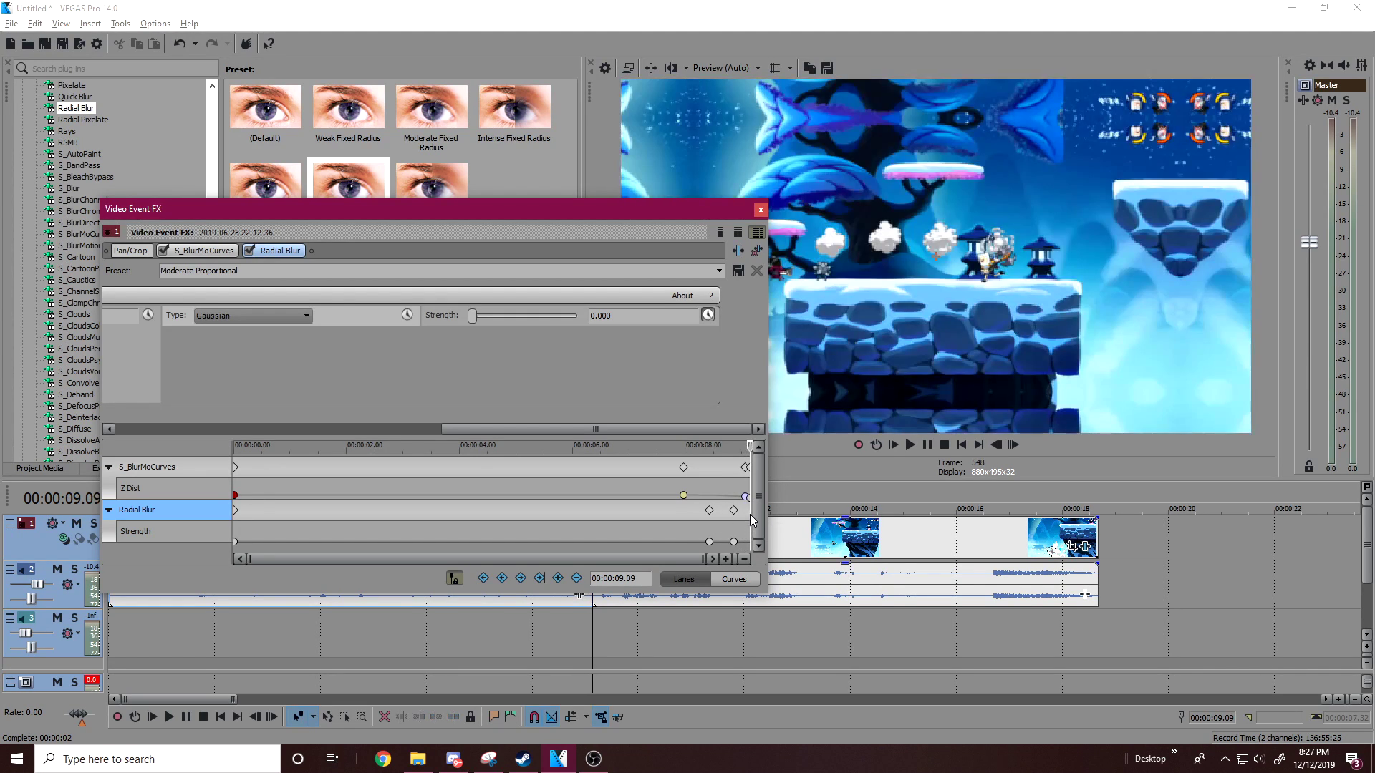
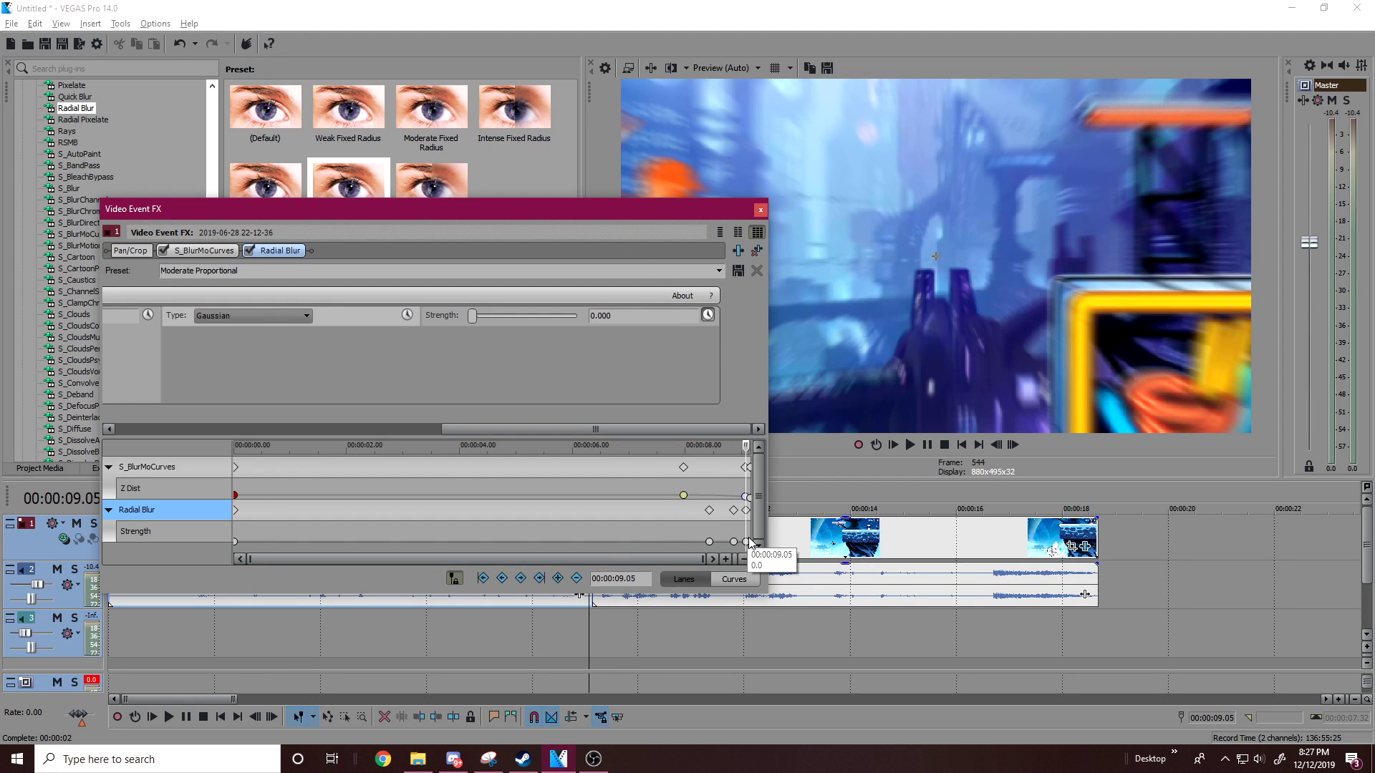
# Set the last Radial Blur Strength keyframe to 0.300 and move it to 00:00:09.09
pyautogui.doubleClick(746, 541)
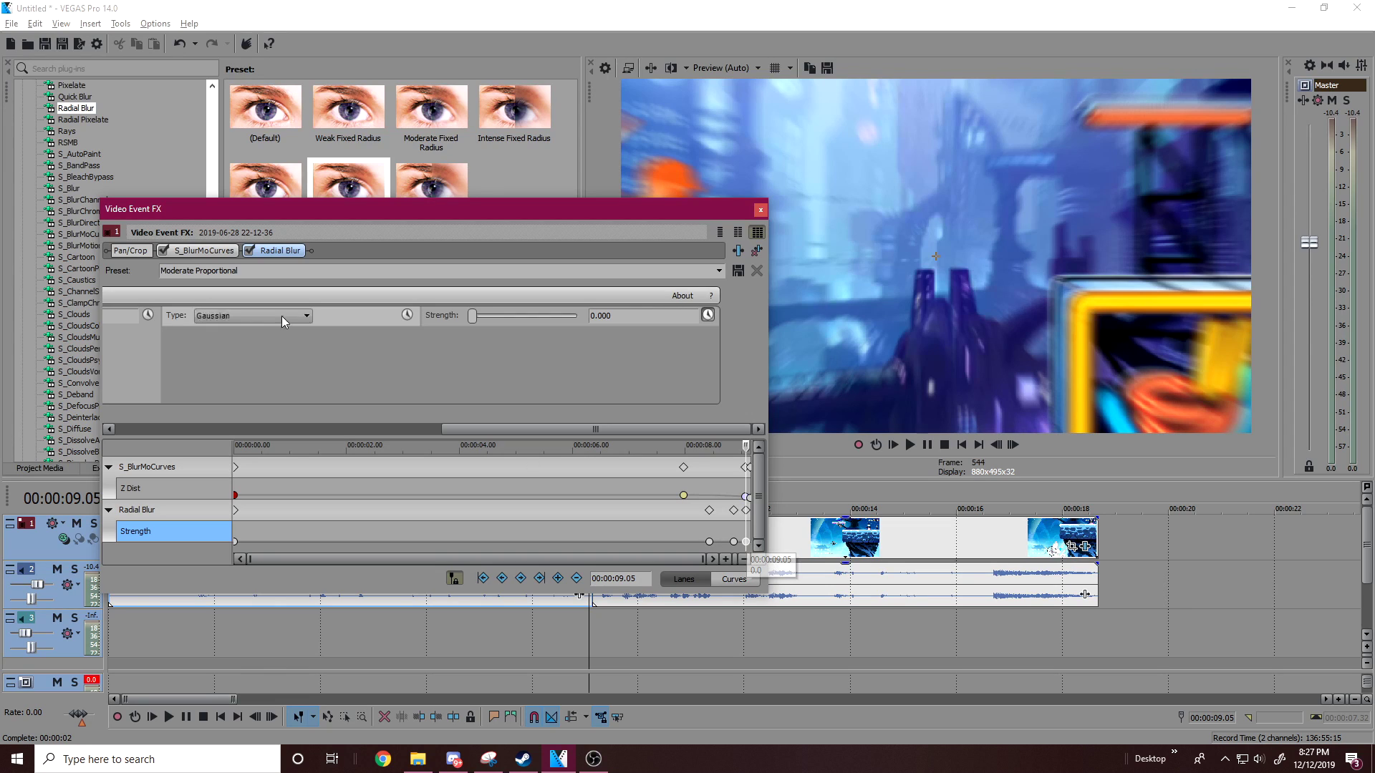
pyautogui.moveTo(474, 319); pyautogui.dragTo(516, 324)
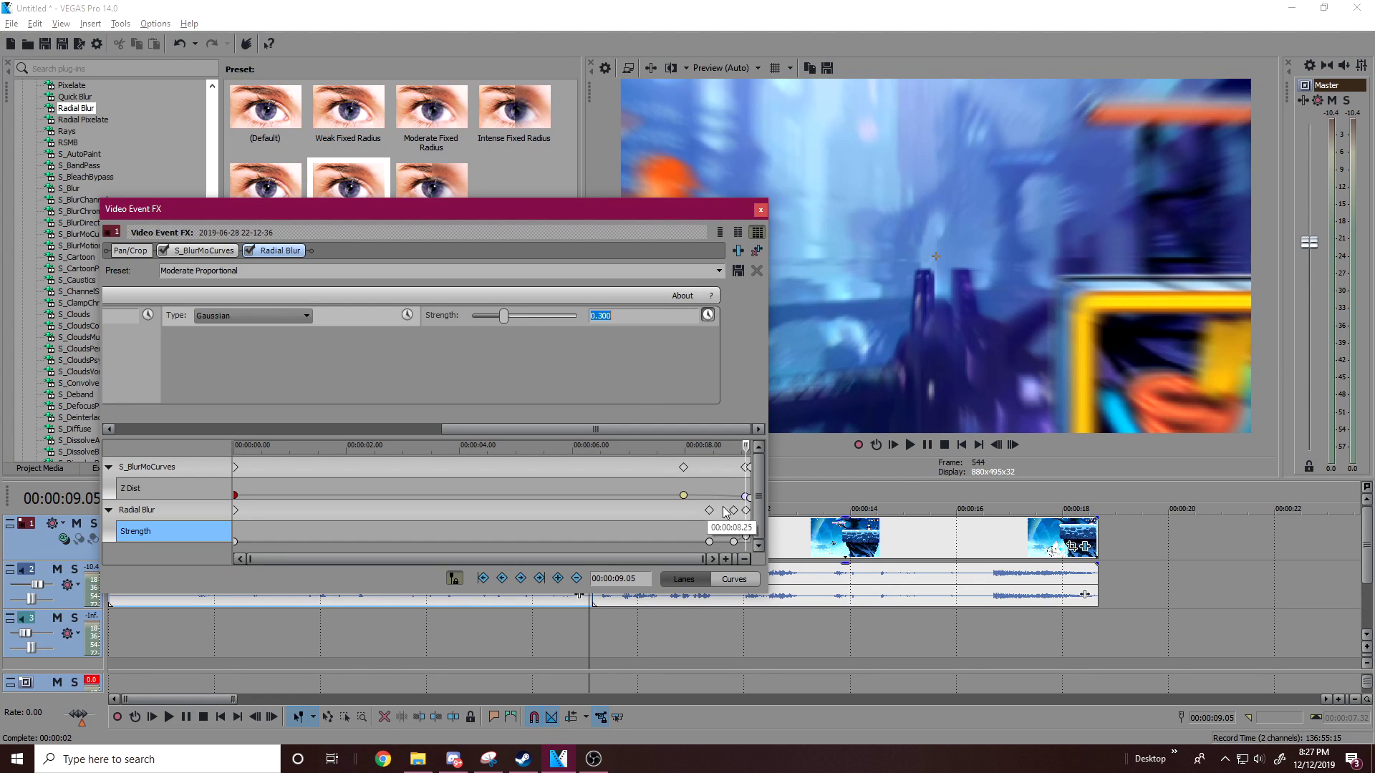
pyautogui.moveTo(745, 534); pyautogui.dragTo(753, 536)
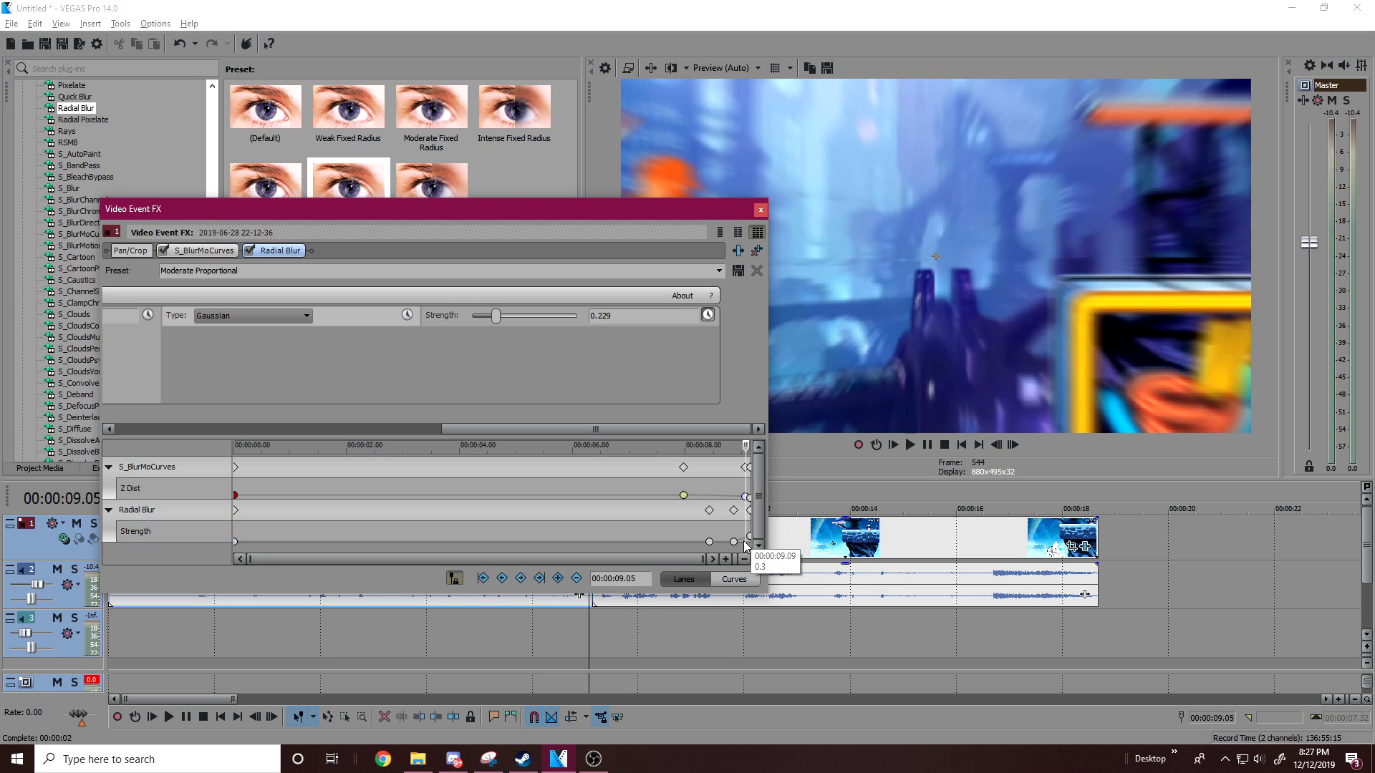
# Set the Radial Blur Strength keyframe at 00:00:08.51 to 0.1
pyautogui.doubleClick(734, 542)
pyautogui.hotkey('alt', 'Tab')
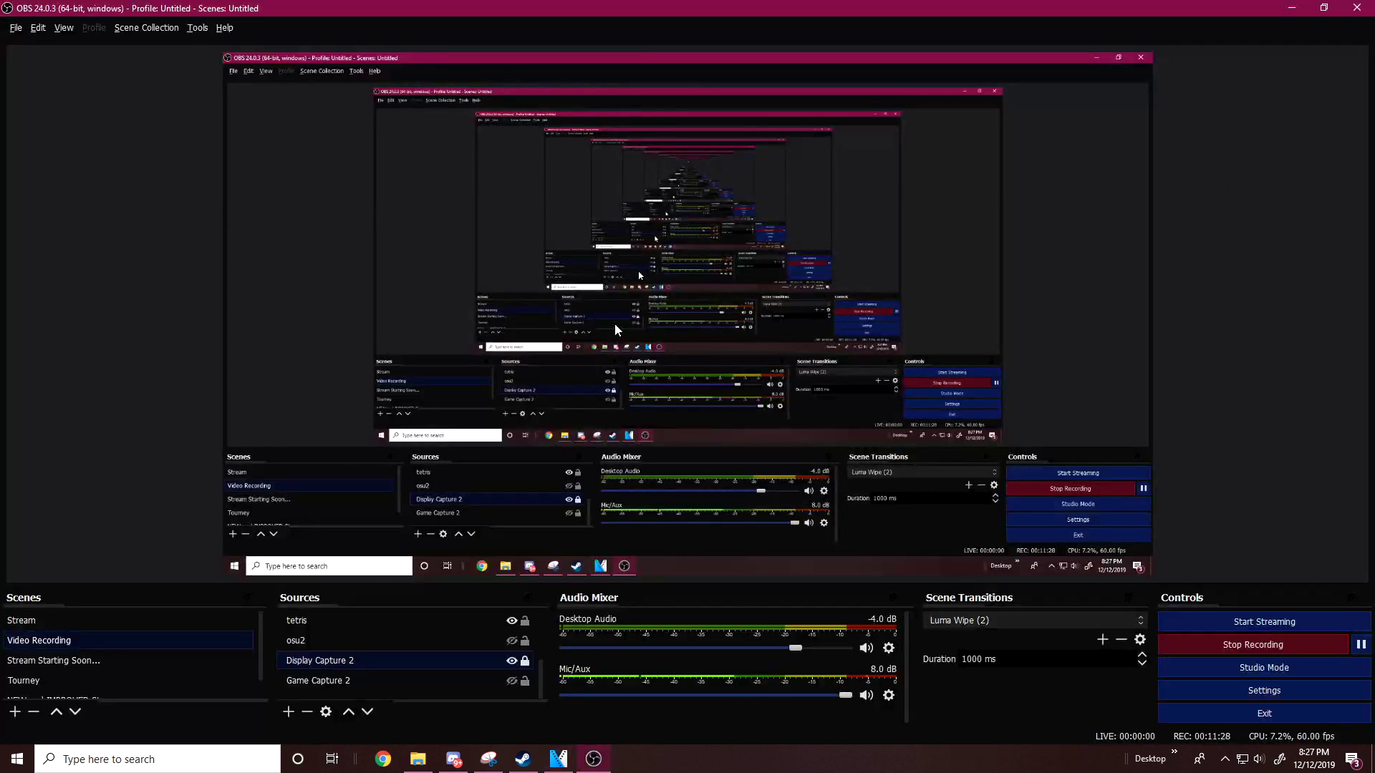
pyautogui.hotkey('alt', 'Tab')
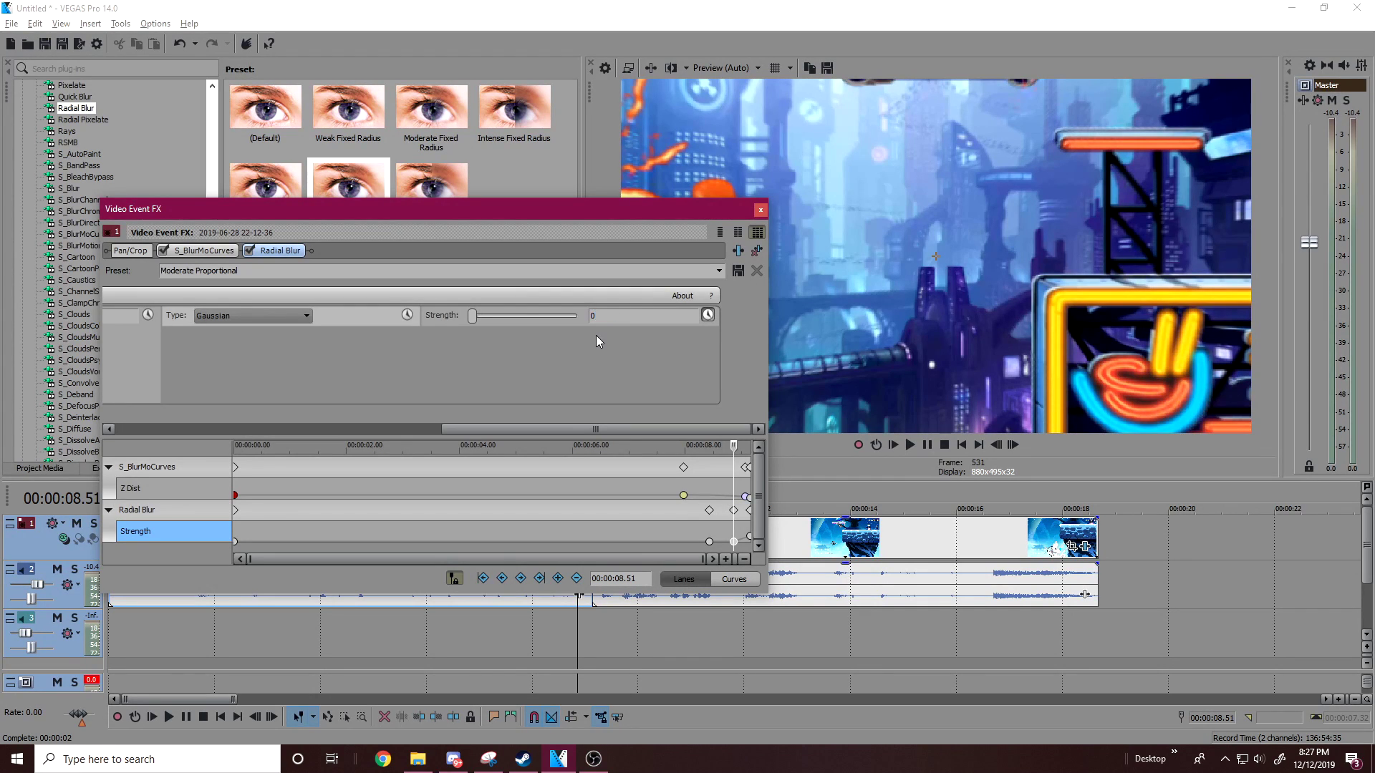
pyautogui.write('.1')
pyautogui.press('Return')
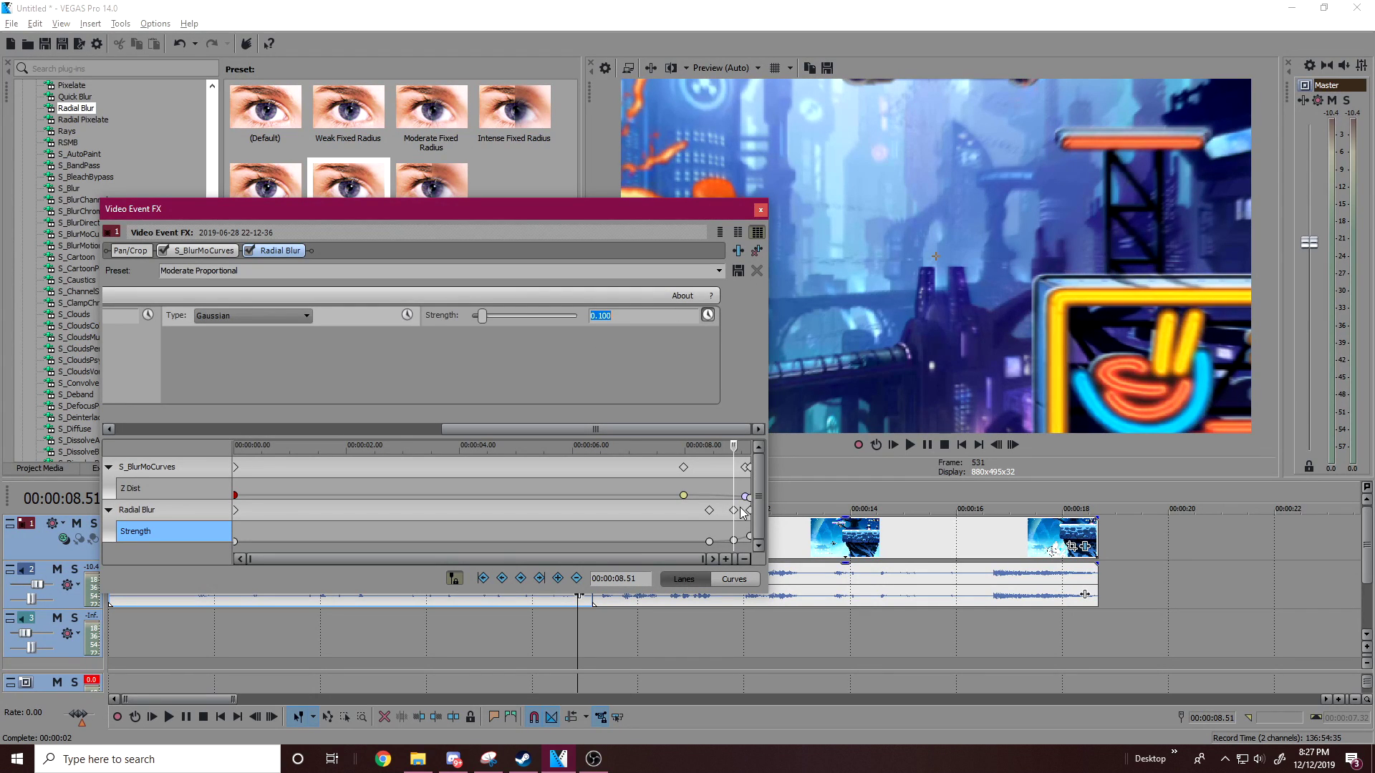
# Try Fast Fade on the Strength keyframe at 00:00:08.51 and switch its interpolation to the next fade type in the list
pyautogui.rightClick(733, 539)
pyautogui.click(762, 443)
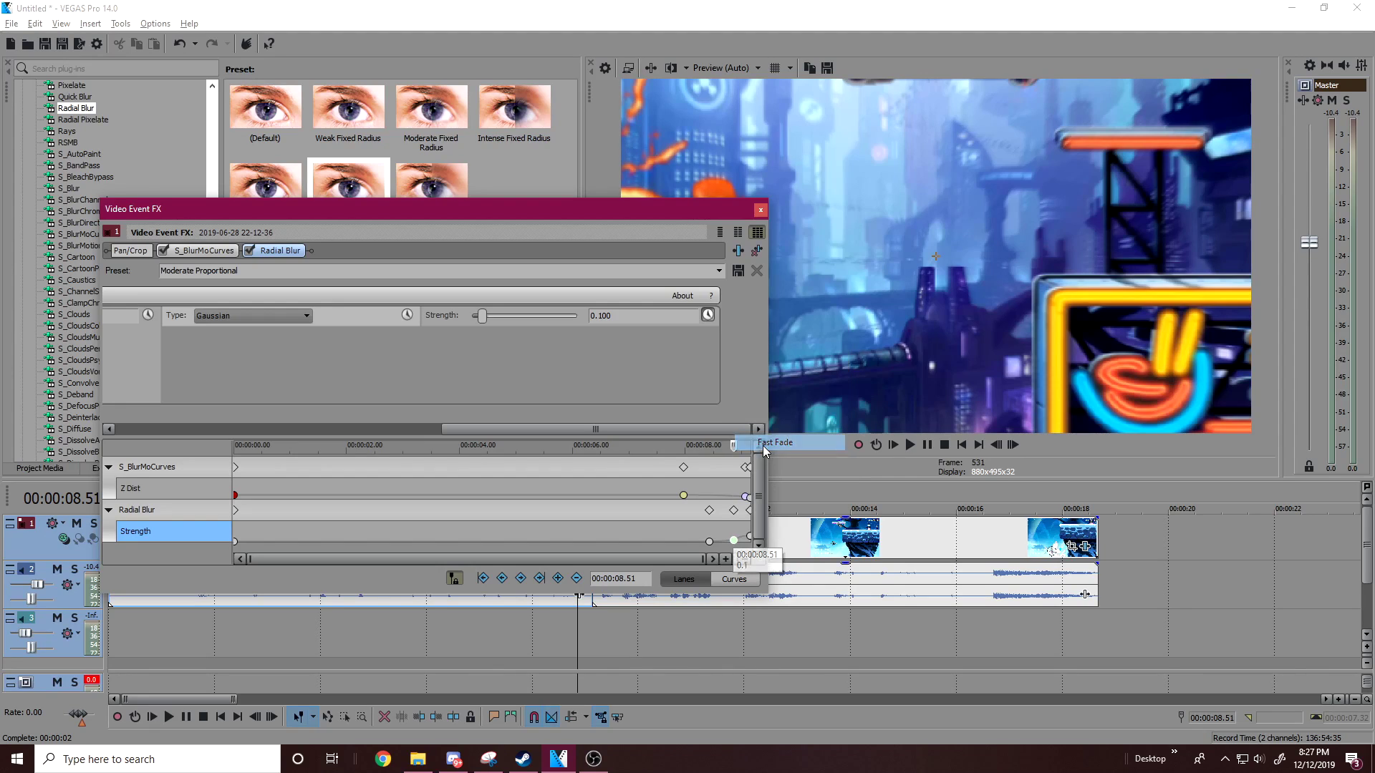
pyautogui.rightClick(734, 539)
pyautogui.click(772, 458)
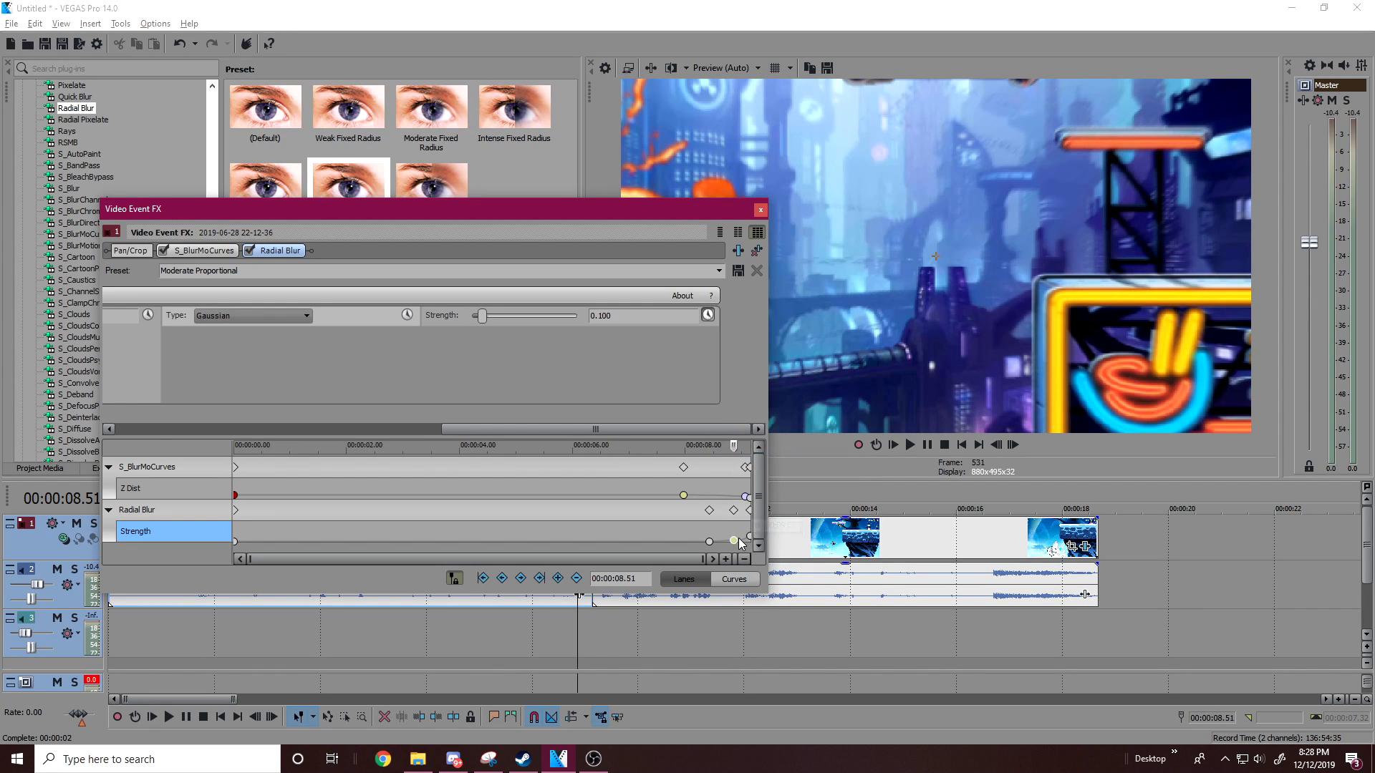
# Move the Radial Blur Strength keyframe at 00:00:08.51 slightly earlier and play back the end of the first clip
pyautogui.moveTo(733, 541); pyautogui.dragTo(724, 541)
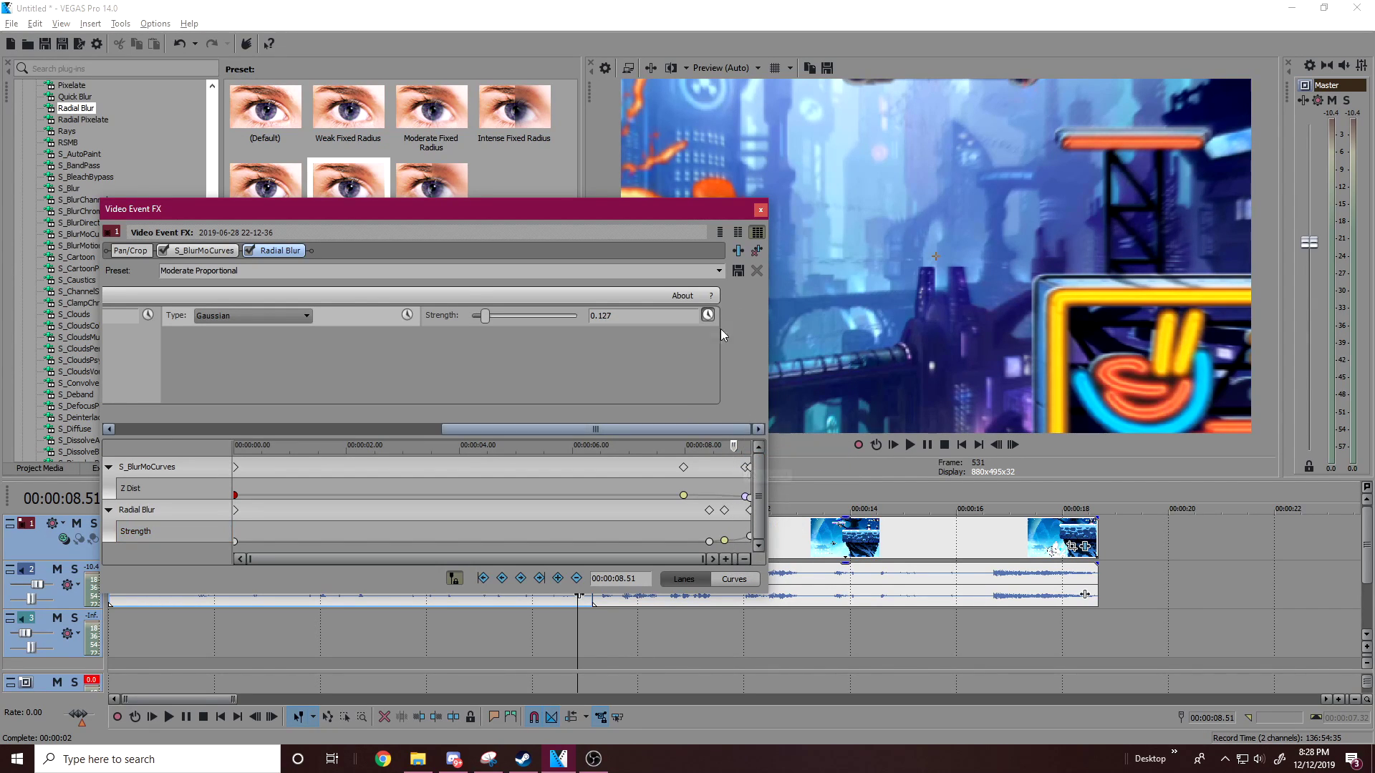
pyautogui.click(762, 208)
pyautogui.press('space')
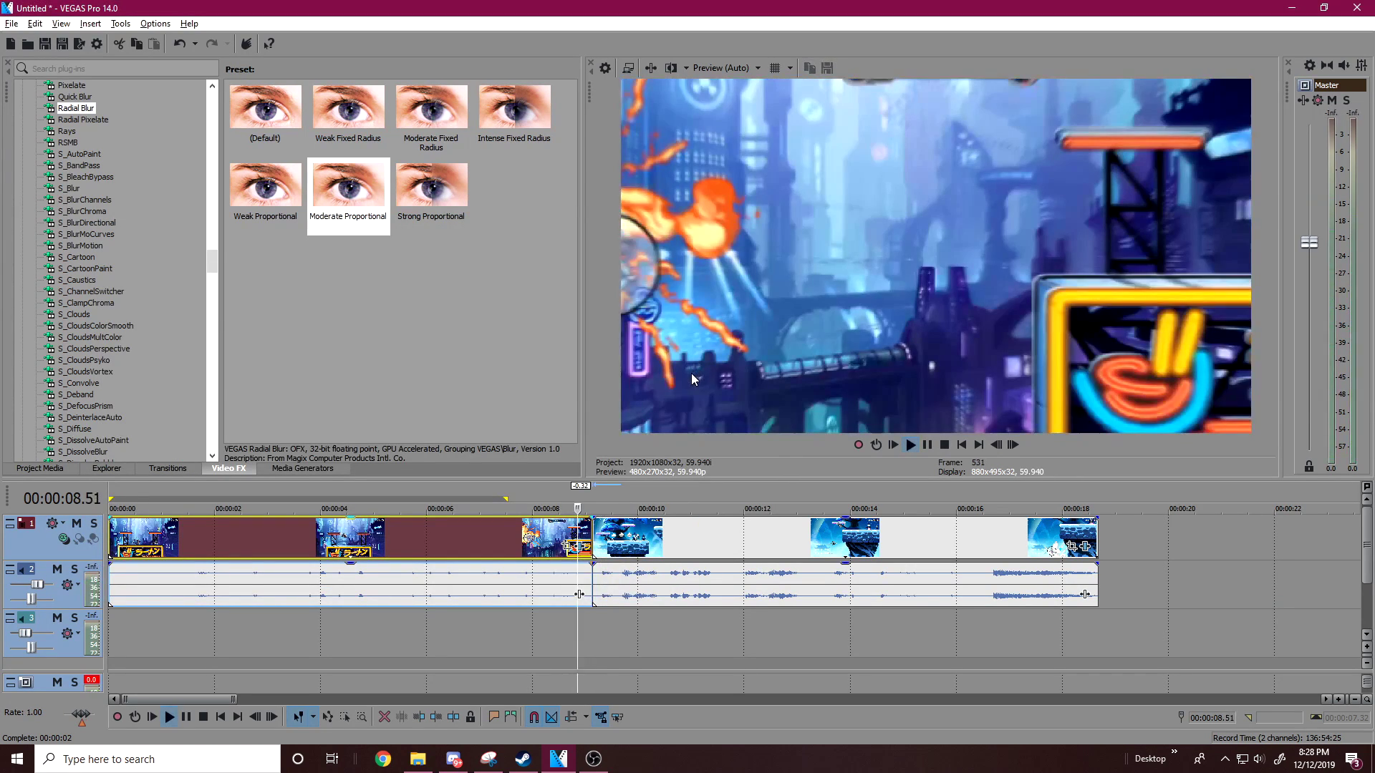
pyautogui.press('space')
pyautogui.press('space')
# Apply the Moderate Proportional preset of Radial Blur to the second clip
pyautogui.click(612, 534)
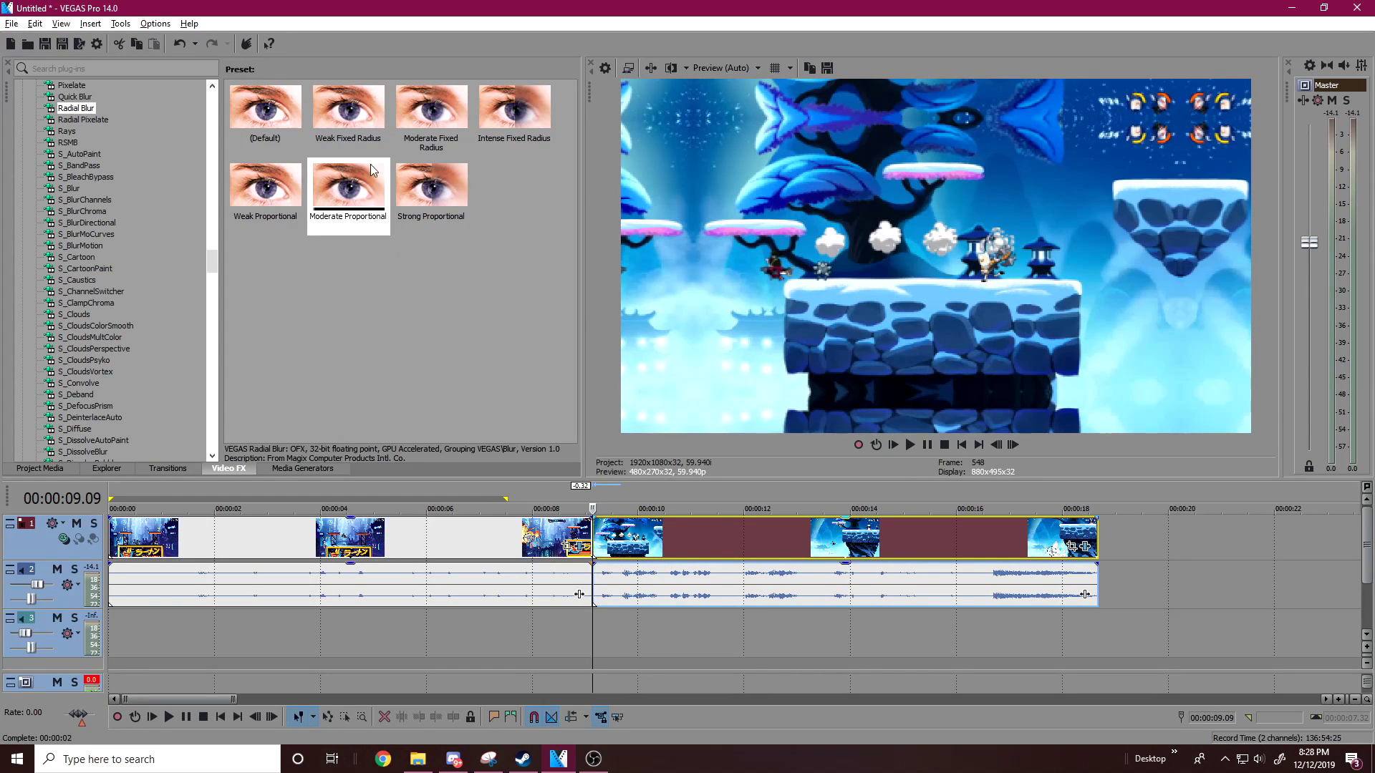
pyautogui.moveTo(372, 169); pyautogui.dragTo(448, 329)
pyautogui.moveTo(650, 531); pyautogui.dragTo(650, 533)
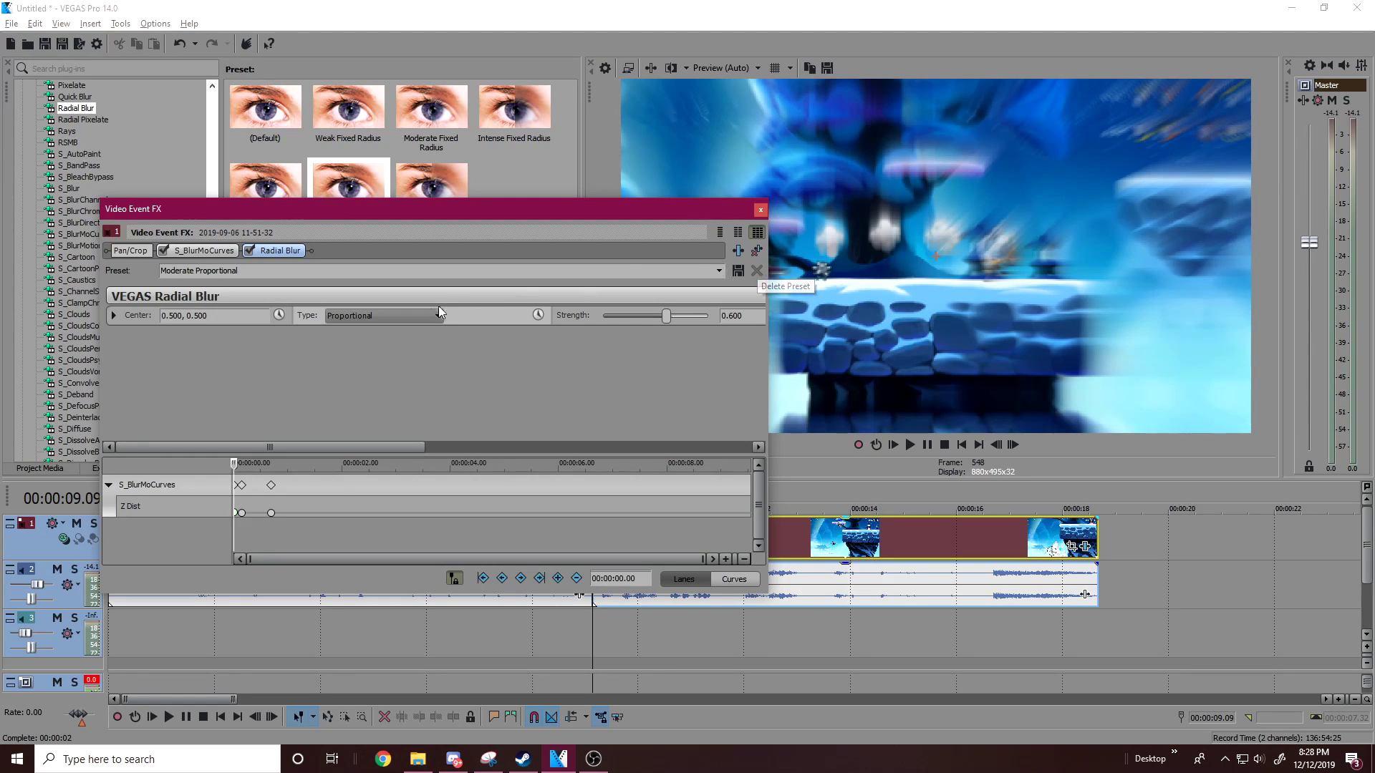
# Try the Fixed radius and Gaussian types for the second clip's Radial Blur, and return it to Proportional
pyautogui.click(406, 316)
pyautogui.click(386, 338)
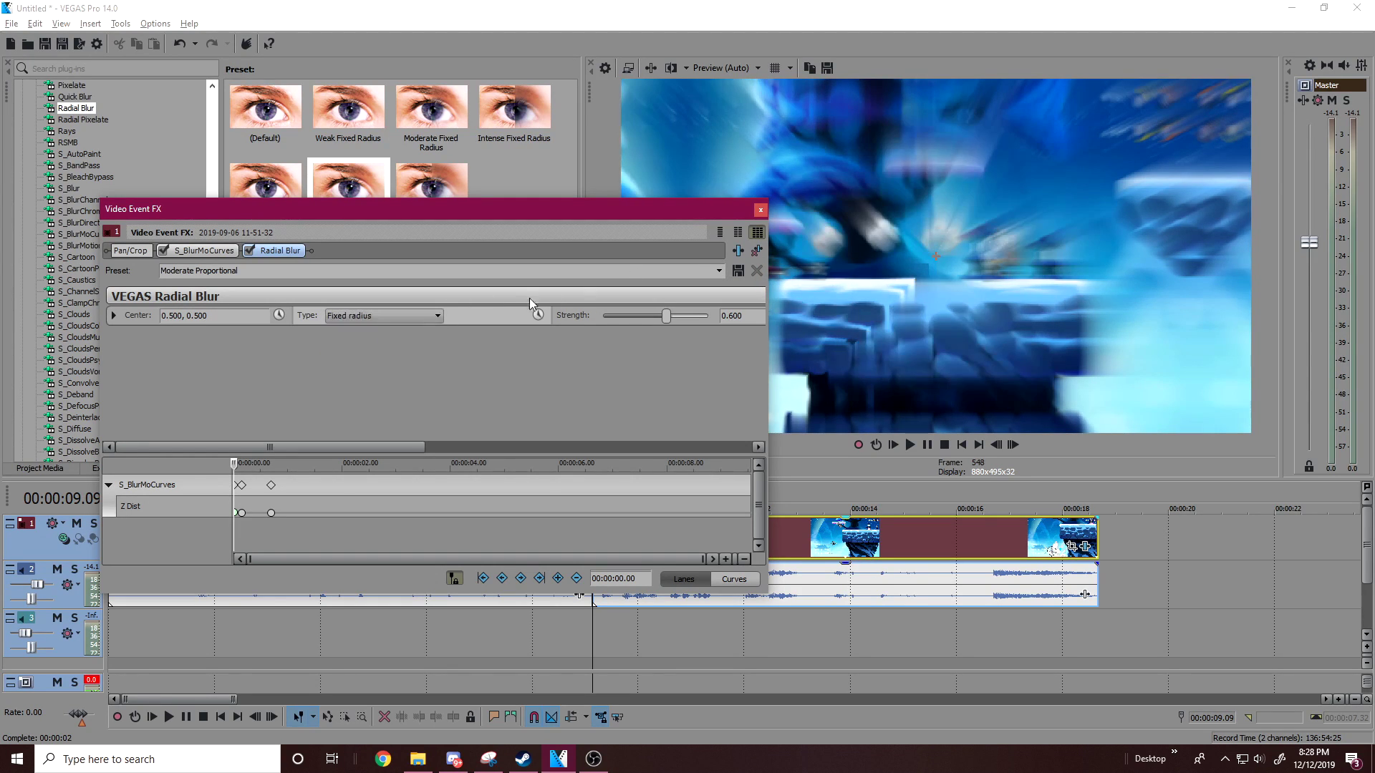
pyautogui.click(425, 315)
pyautogui.click(394, 346)
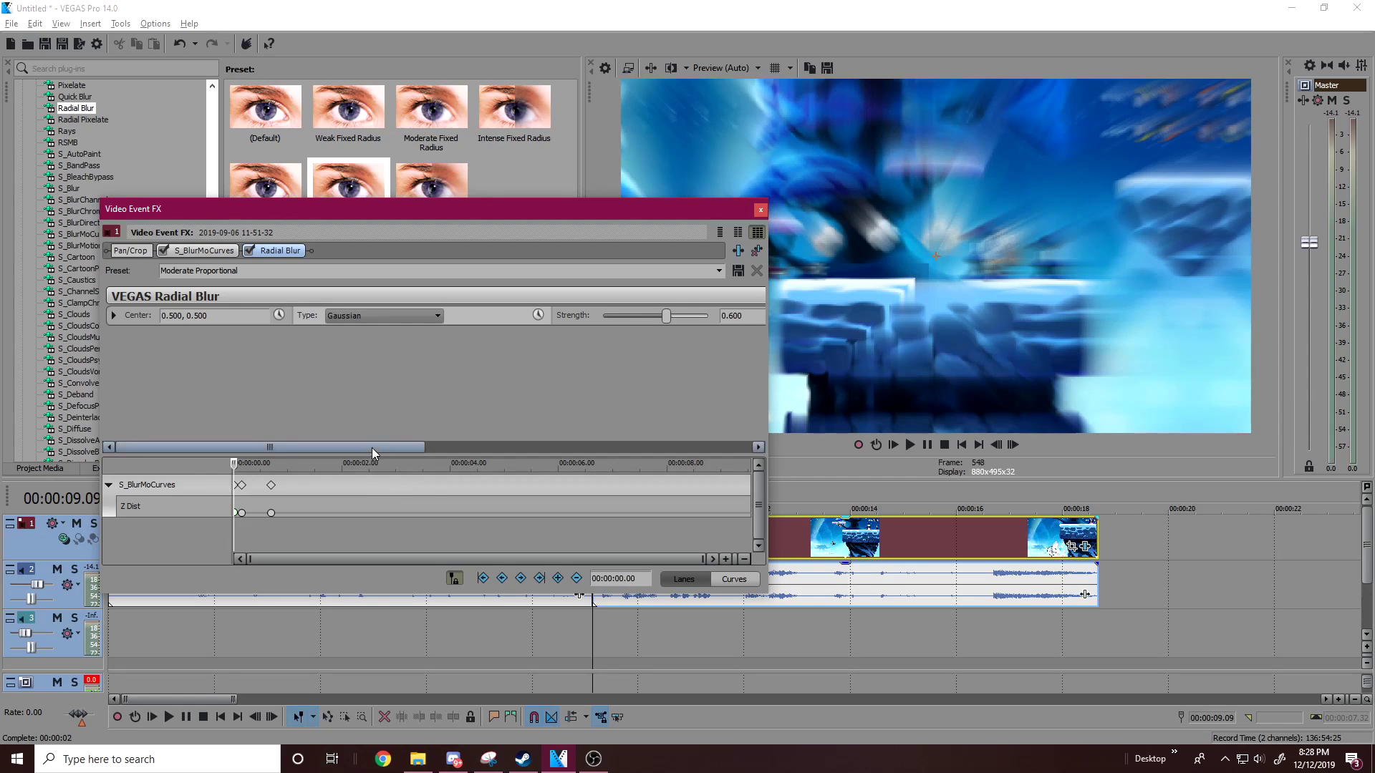
pyautogui.moveTo(350, 446); pyautogui.dragTo(578, 446)
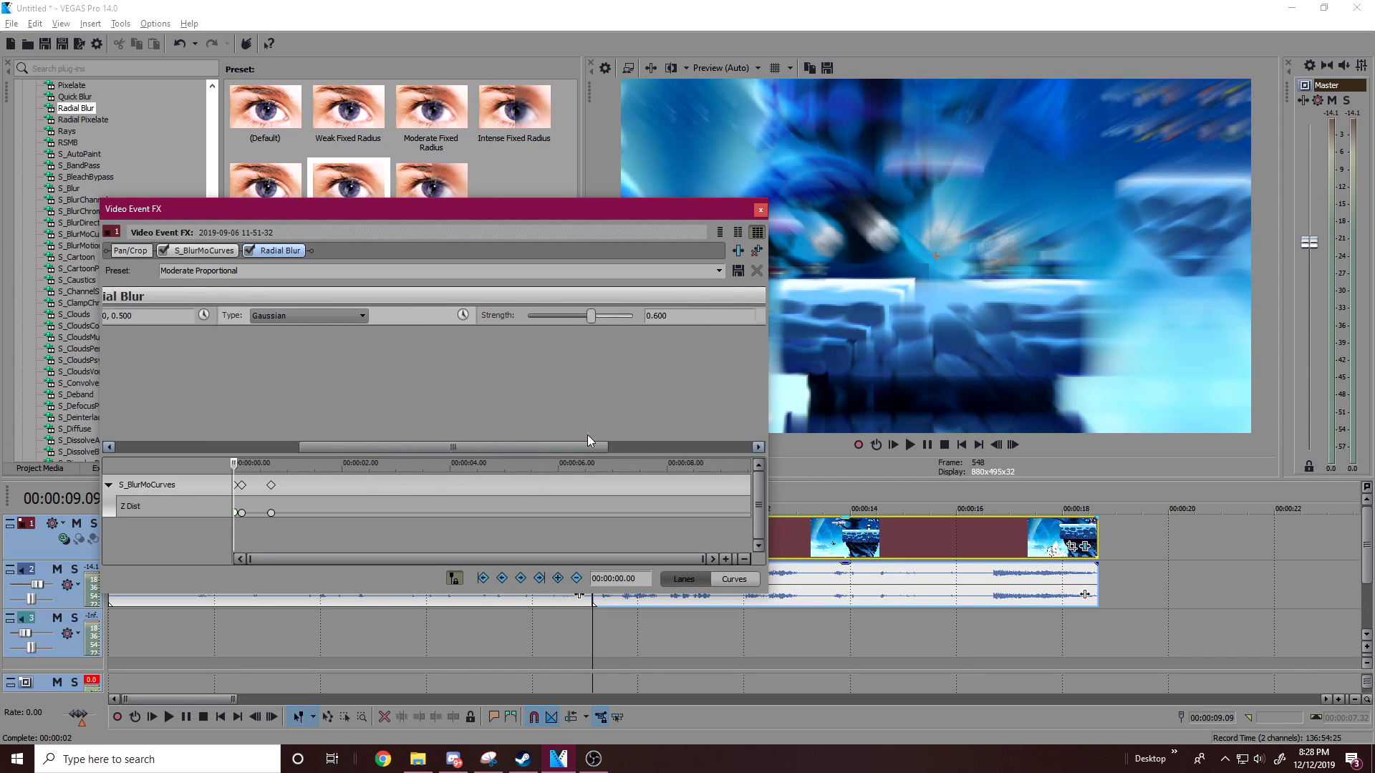
pyautogui.click(342, 315)
pyautogui.click(315, 328)
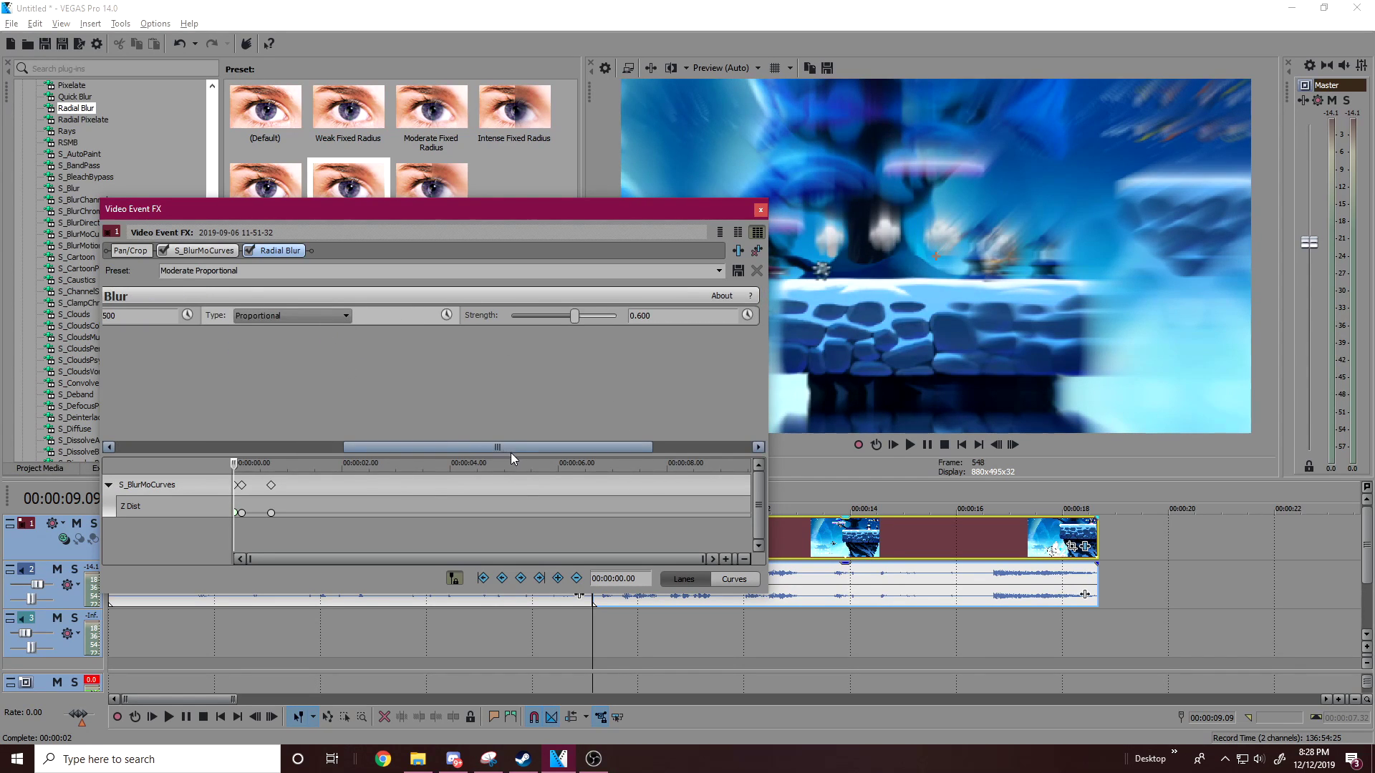
# Enable animation of the second clip's Radial Blur Strength and set the keyframe at the clip's start to 0.3
pyautogui.moveTo(525, 450); pyautogui.dragTo(625, 449)
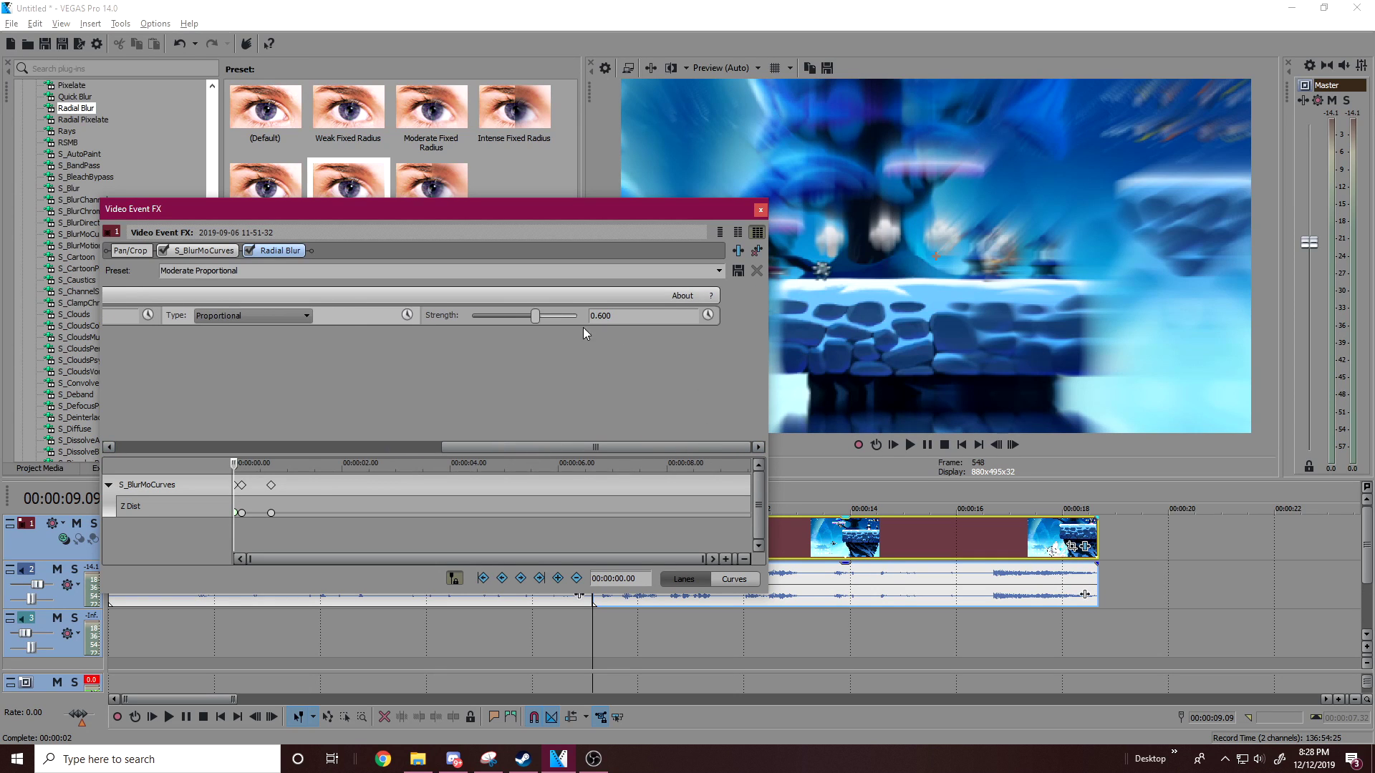
pyautogui.moveTo(534, 318); pyautogui.dragTo(499, 319)
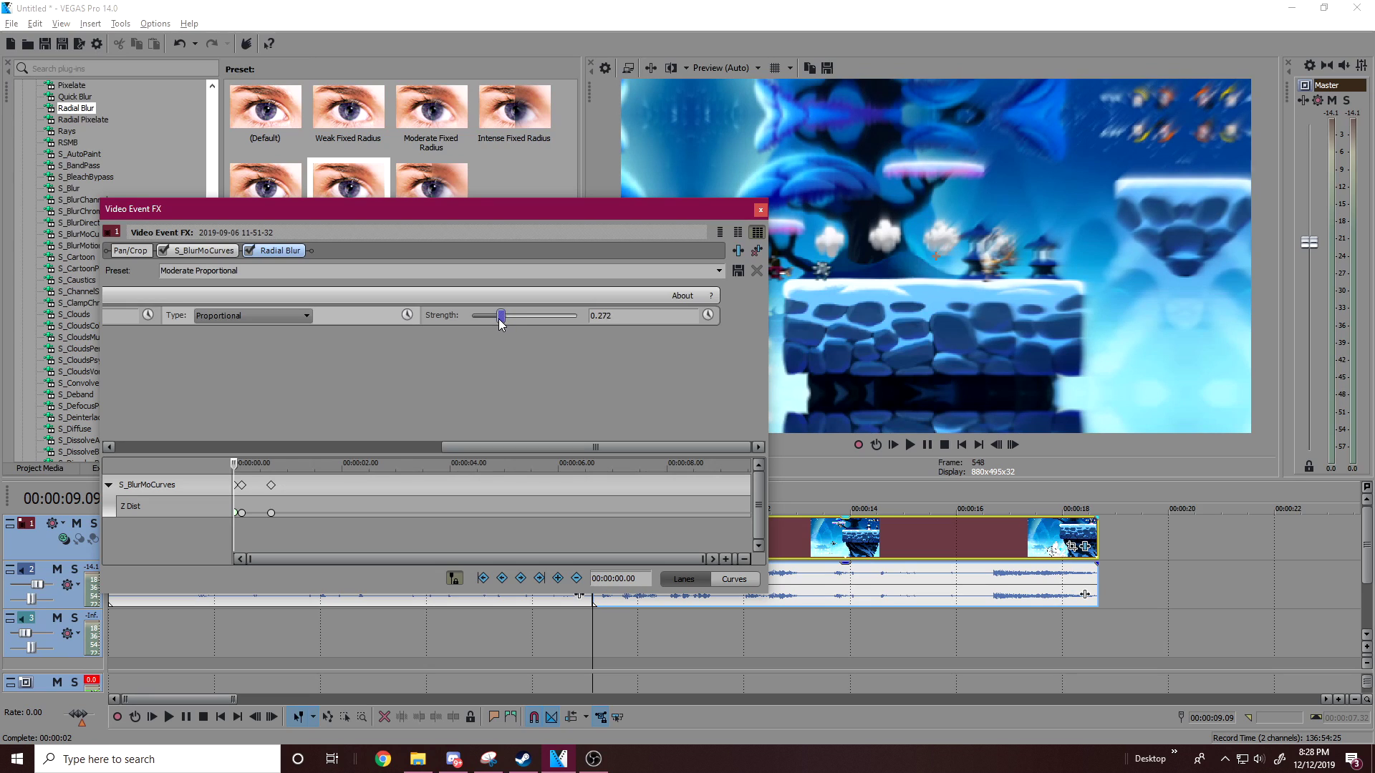
pyautogui.click(711, 318)
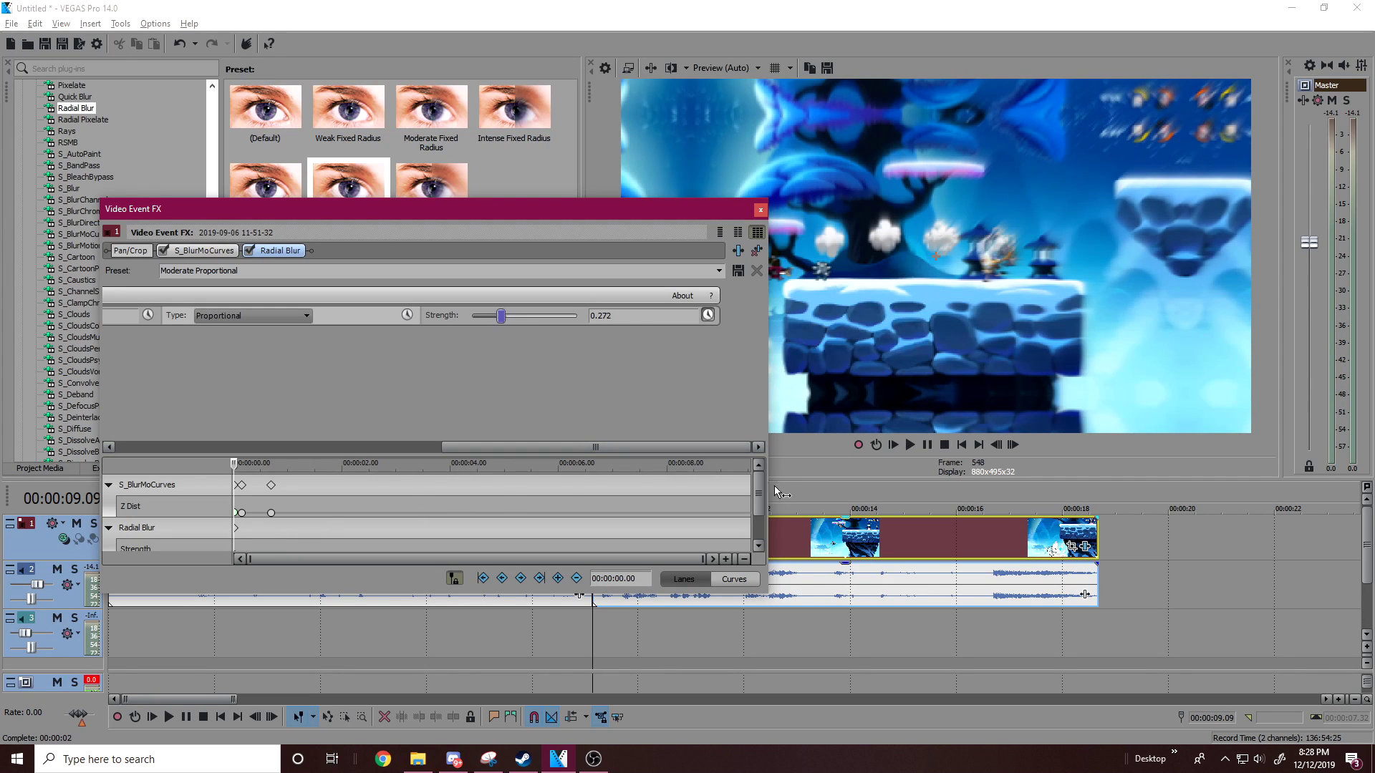
pyautogui.click(758, 515)
pyautogui.click(239, 528)
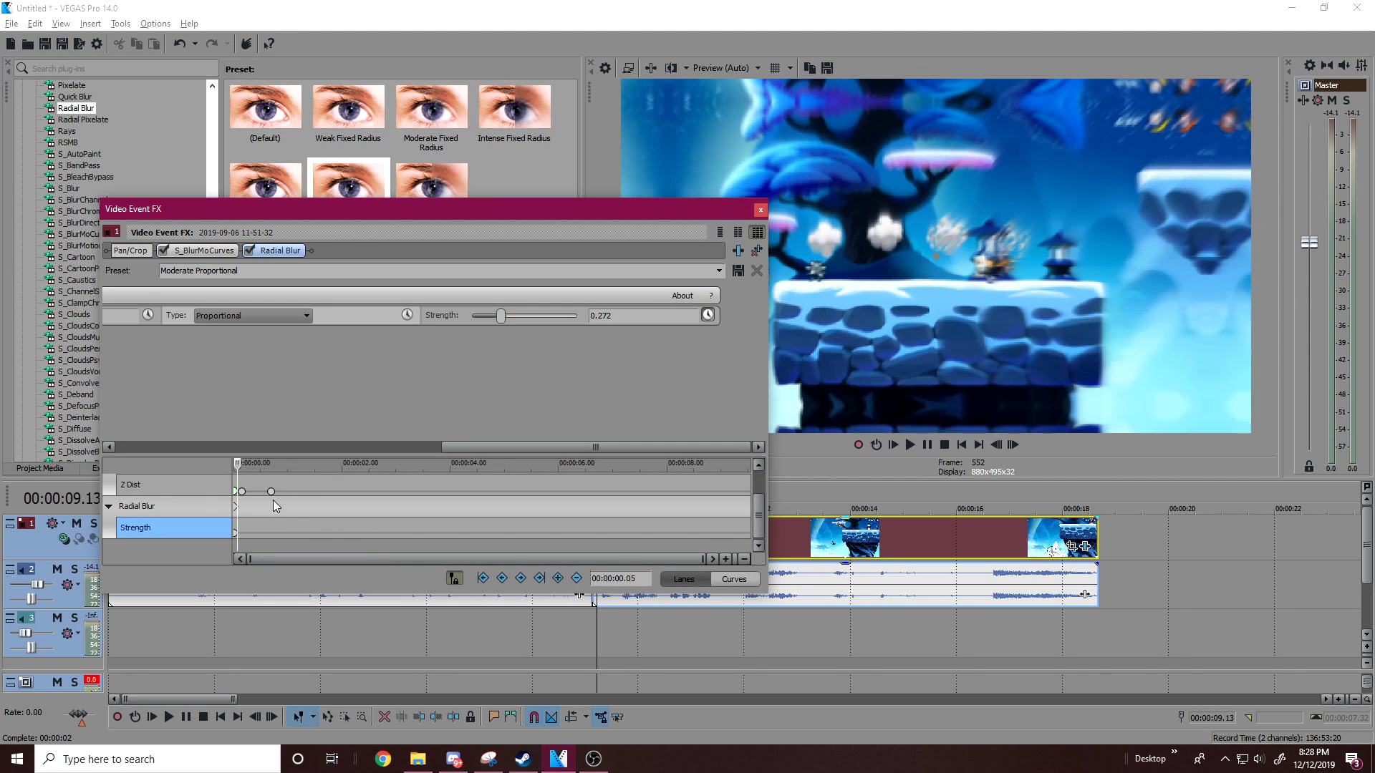
pyautogui.click(238, 509)
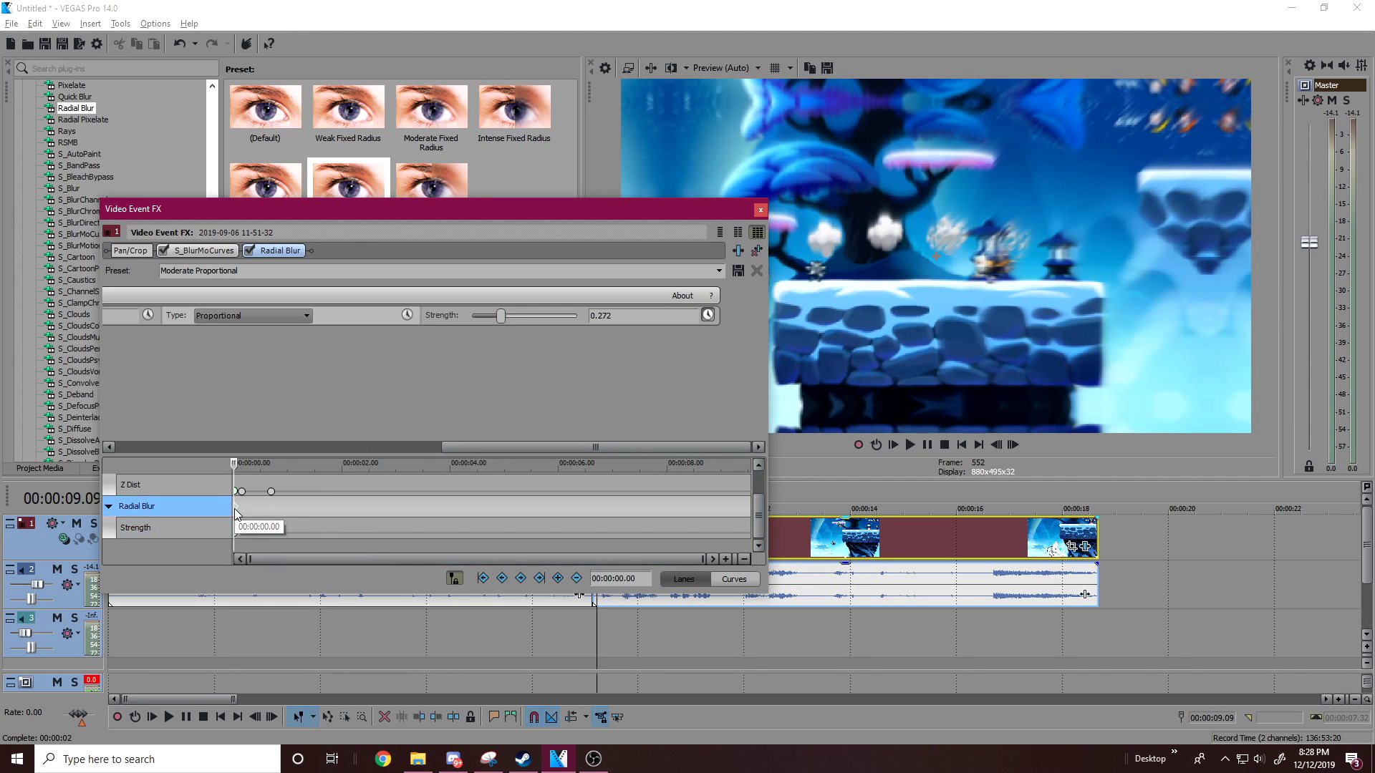
pyautogui.click(625, 320)
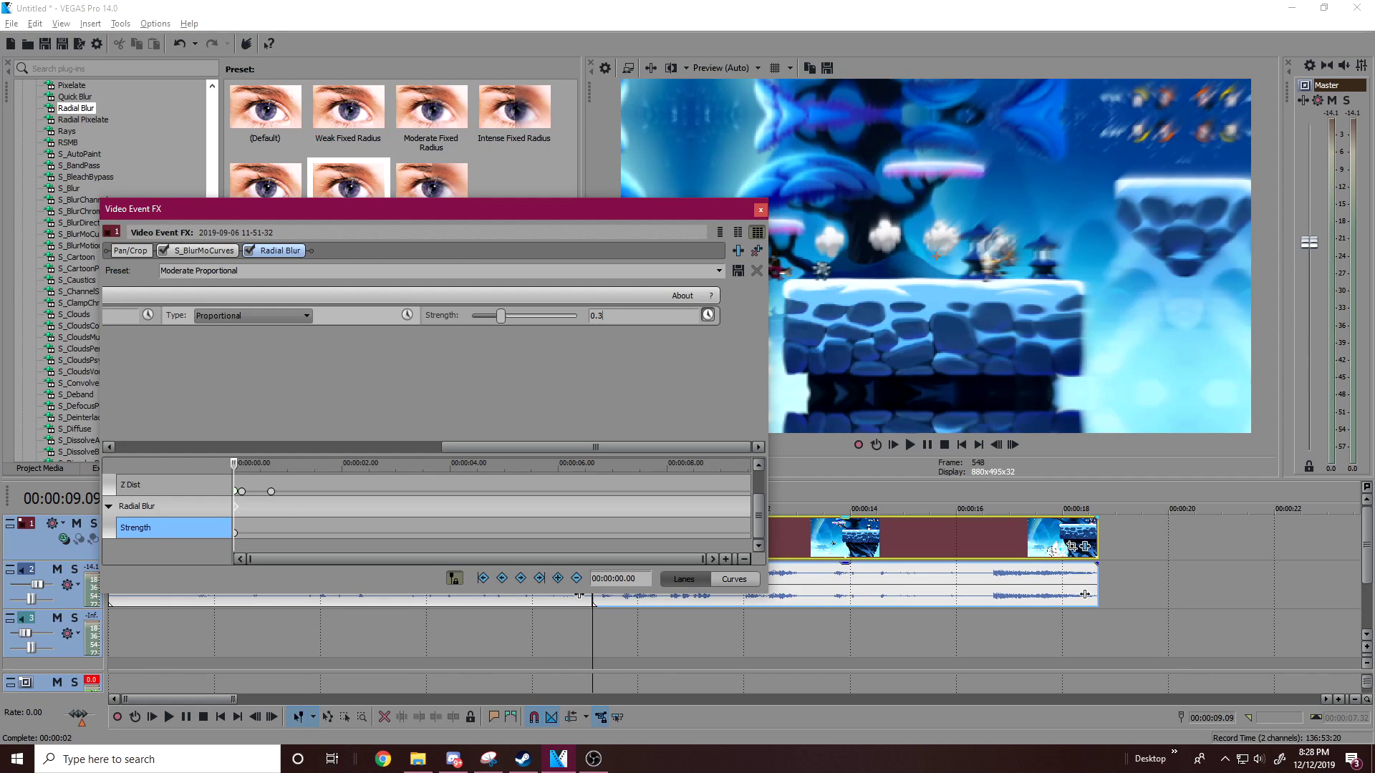
pyautogui.press('Return')
# Add Radial Blur Strength keyframes of 0.156 at 00:00:00.13 and 0 at 00:00:00.27 on the second clip
pyautogui.click(245, 511)
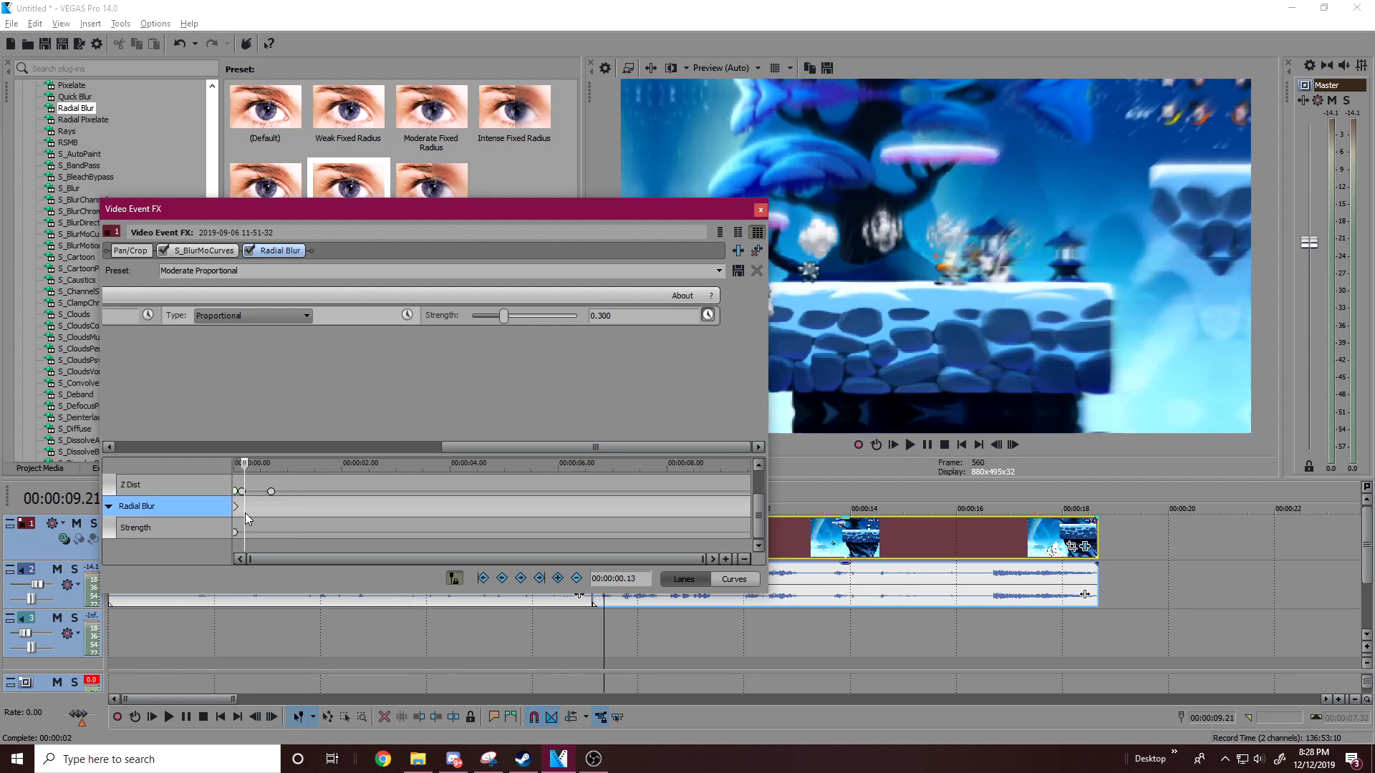
pyautogui.moveTo(508, 318); pyautogui.dragTo(489, 319)
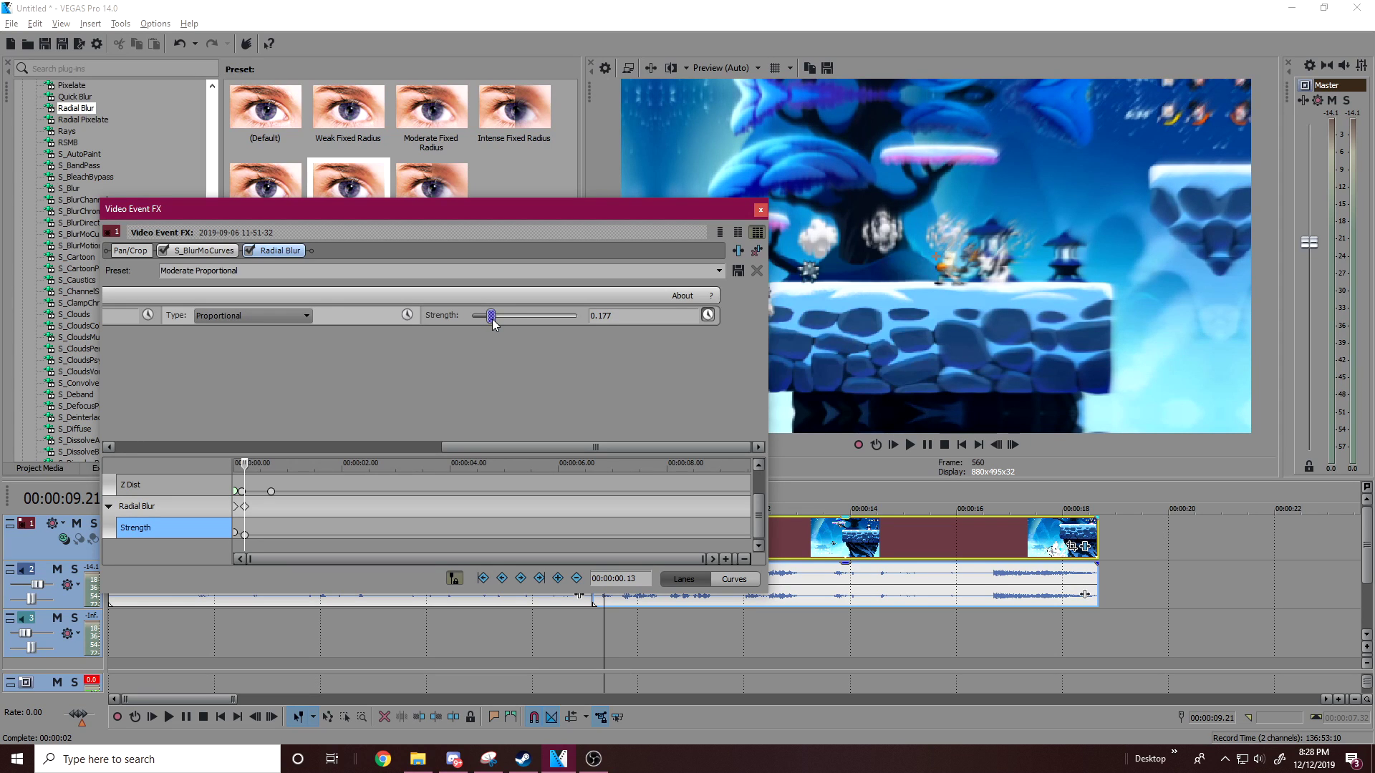
pyautogui.click(258, 509)
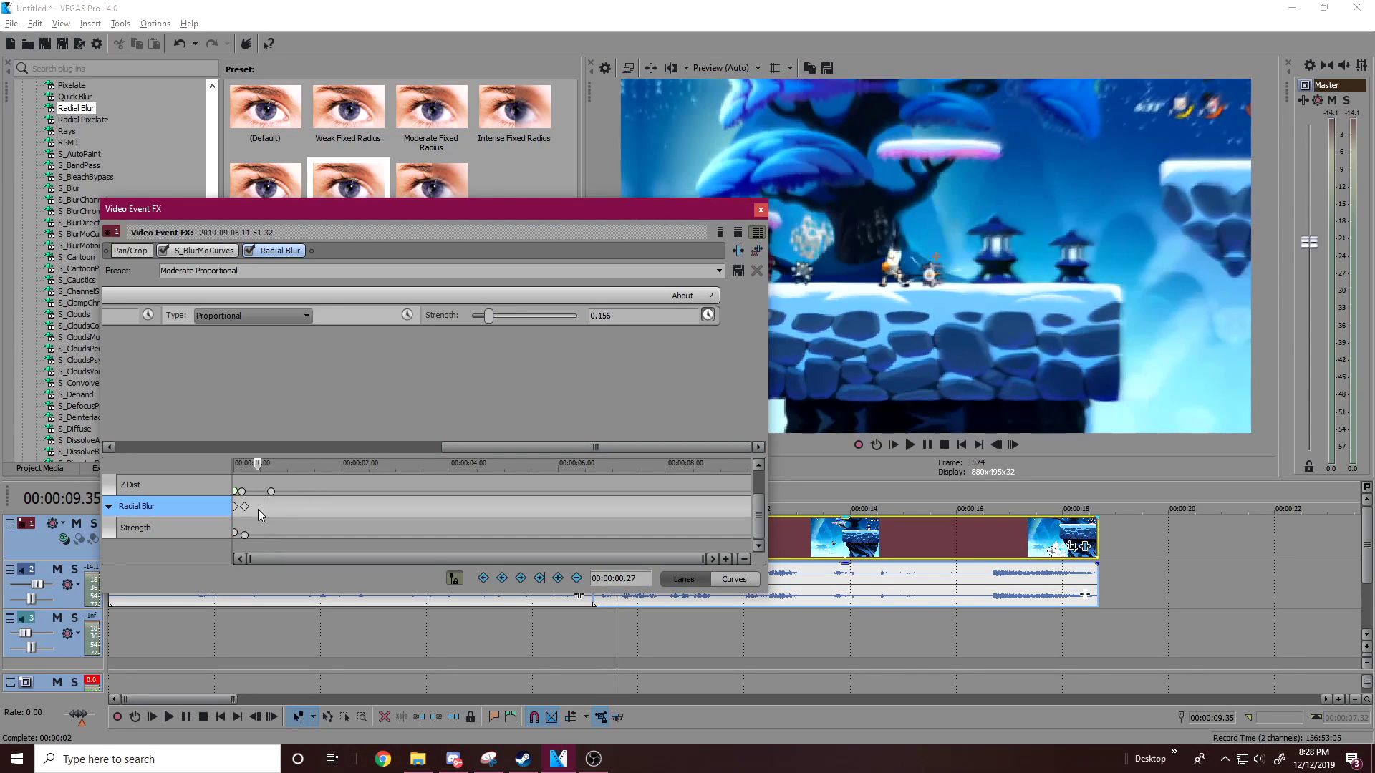
pyautogui.doubleClick(600, 319)
pyautogui.write('0')
pyautogui.press('Return')
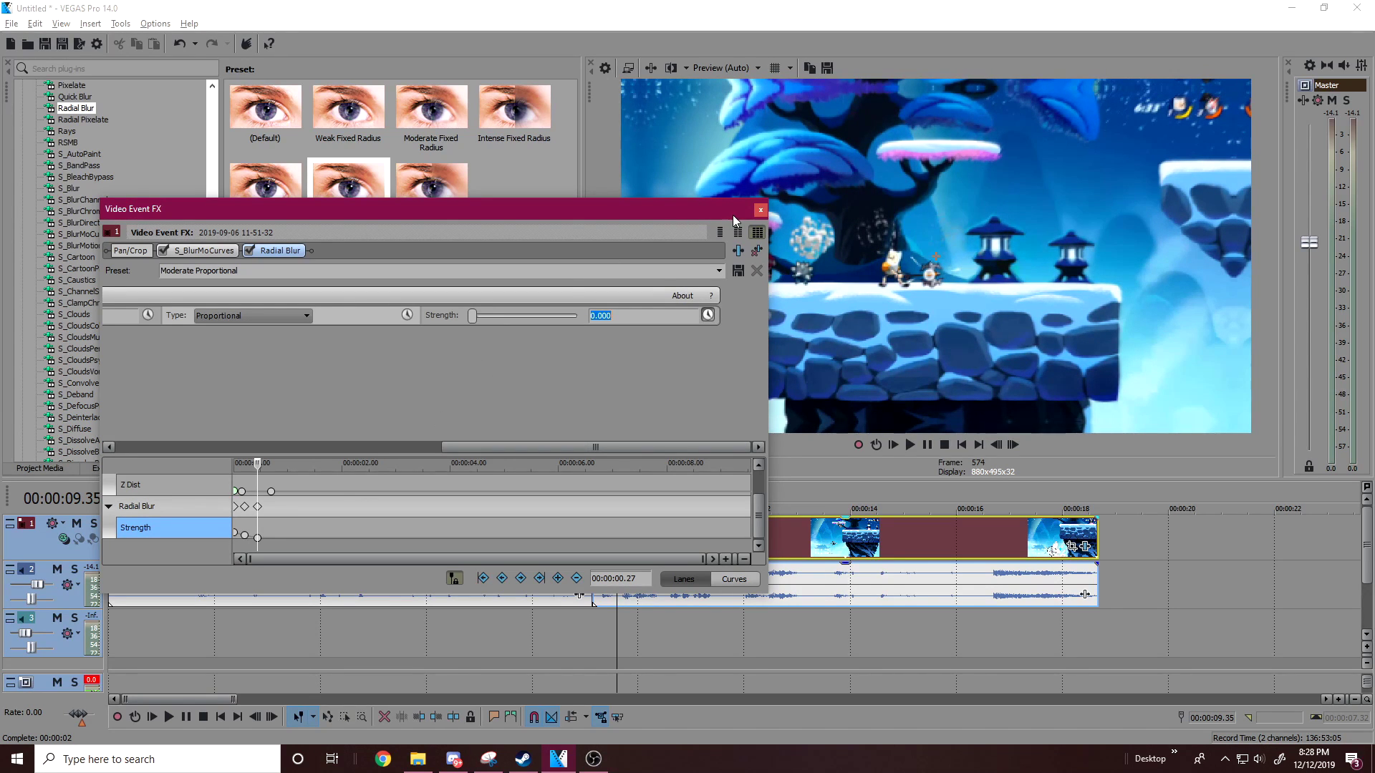
# Close the effect settings and play back the transition from shortly before the cut between the two clips
pyautogui.click(759, 211)
pyautogui.click(561, 532)
pyautogui.press('space')
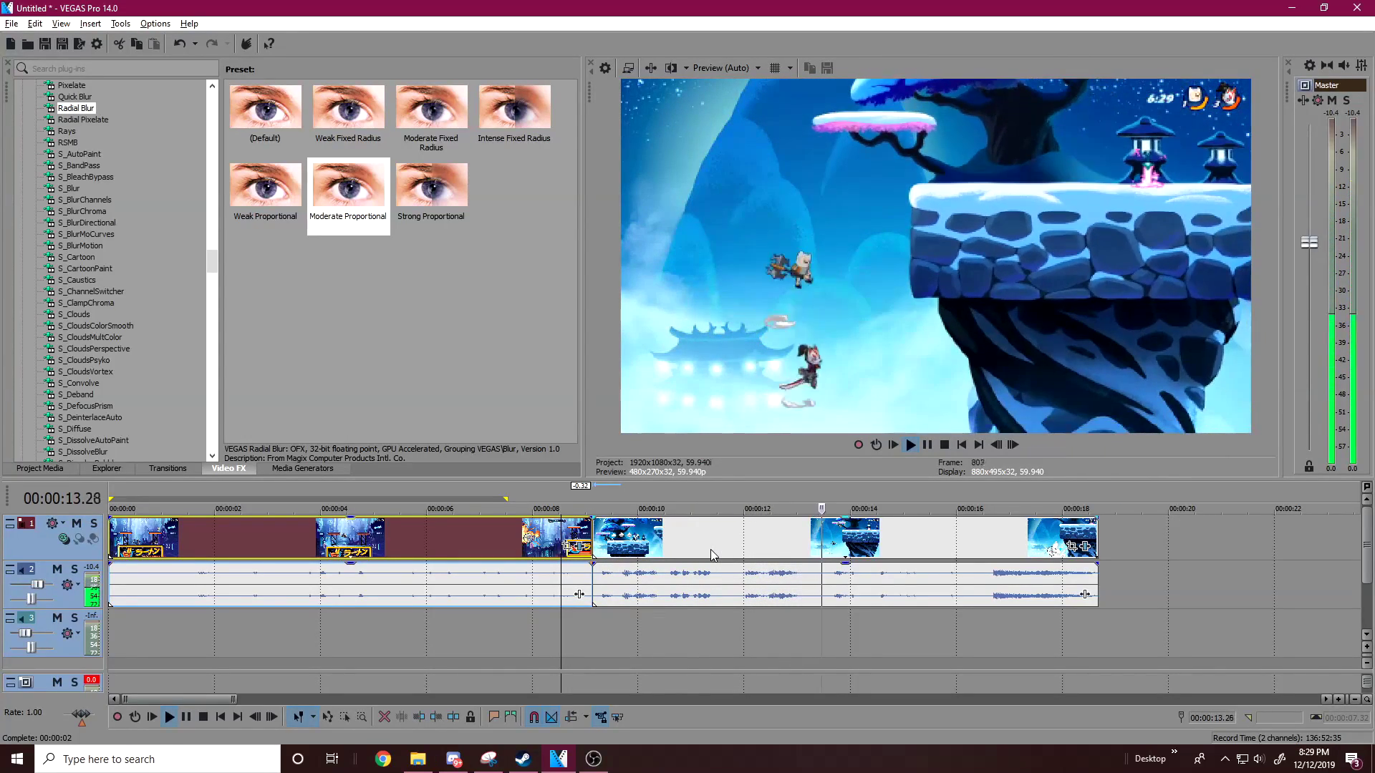
pyautogui.press('space')
# Remove the Radial Blur and S_BlurMoCurves effects from the first clip
pyautogui.click(728, 534)
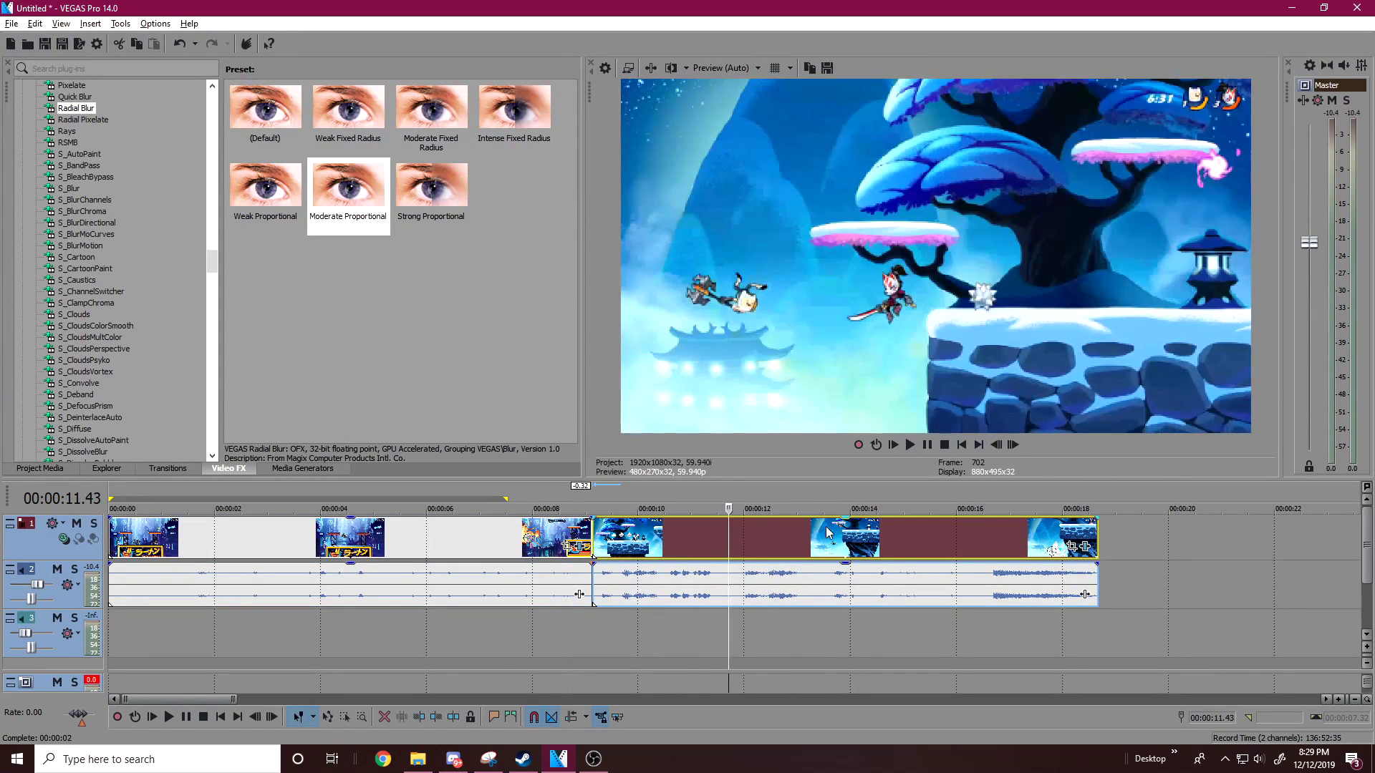
pyautogui.click(825, 531)
pyautogui.click(582, 555)
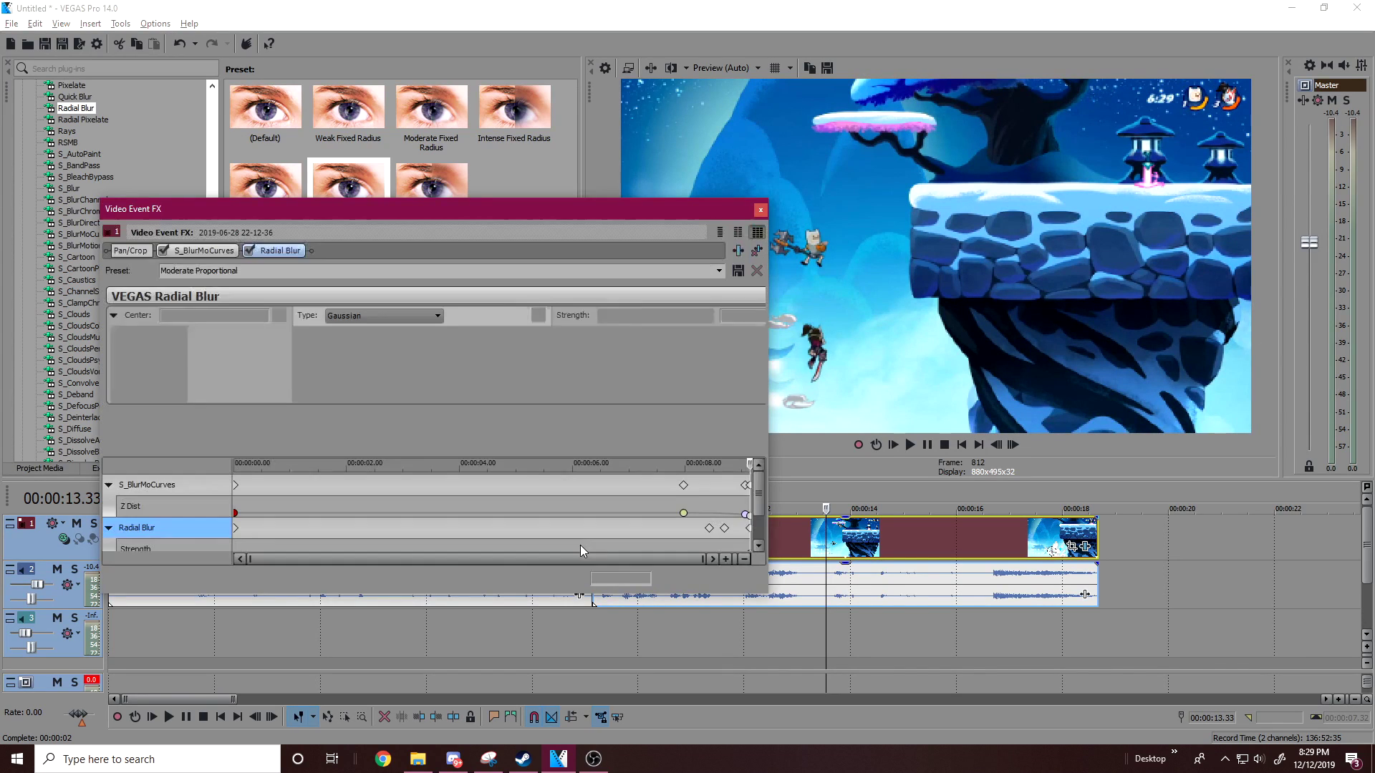
pyautogui.click(755, 251)
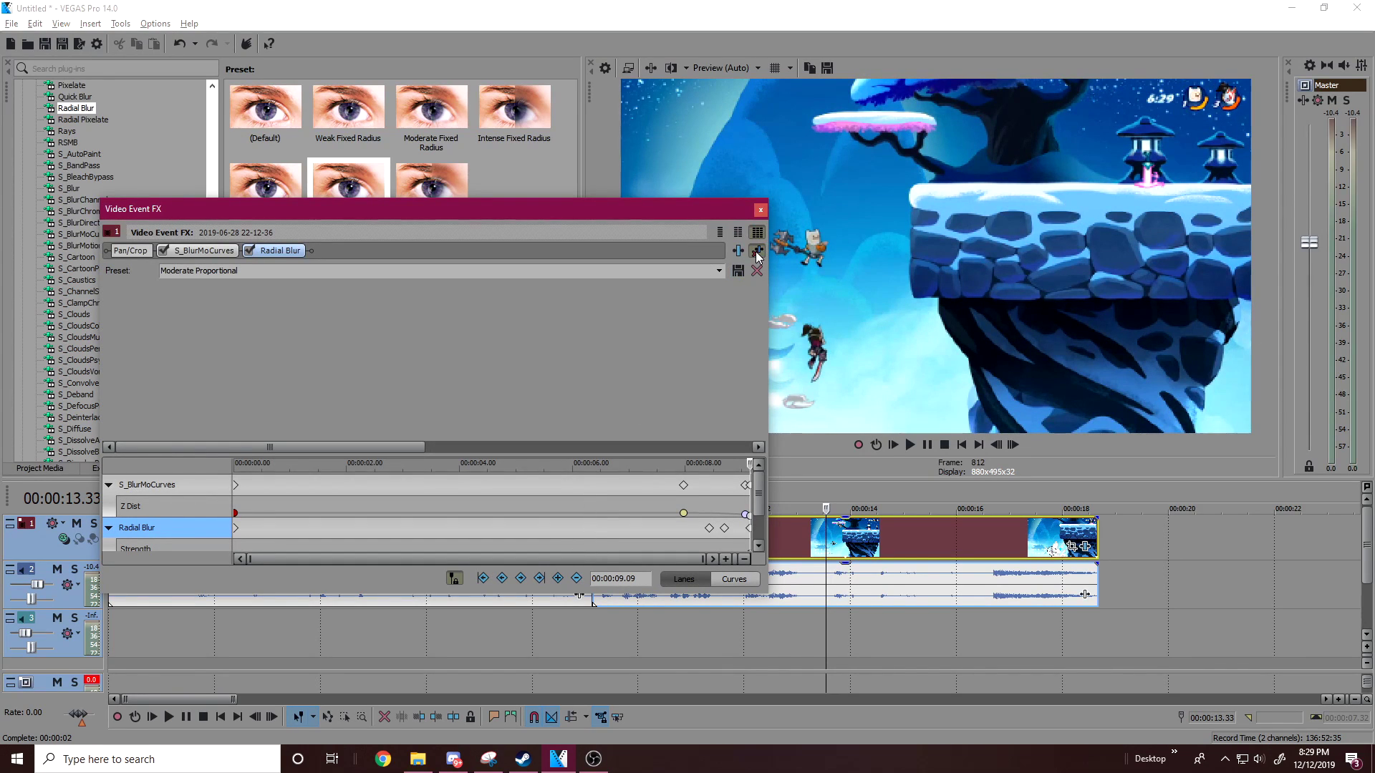
pyautogui.click(754, 251)
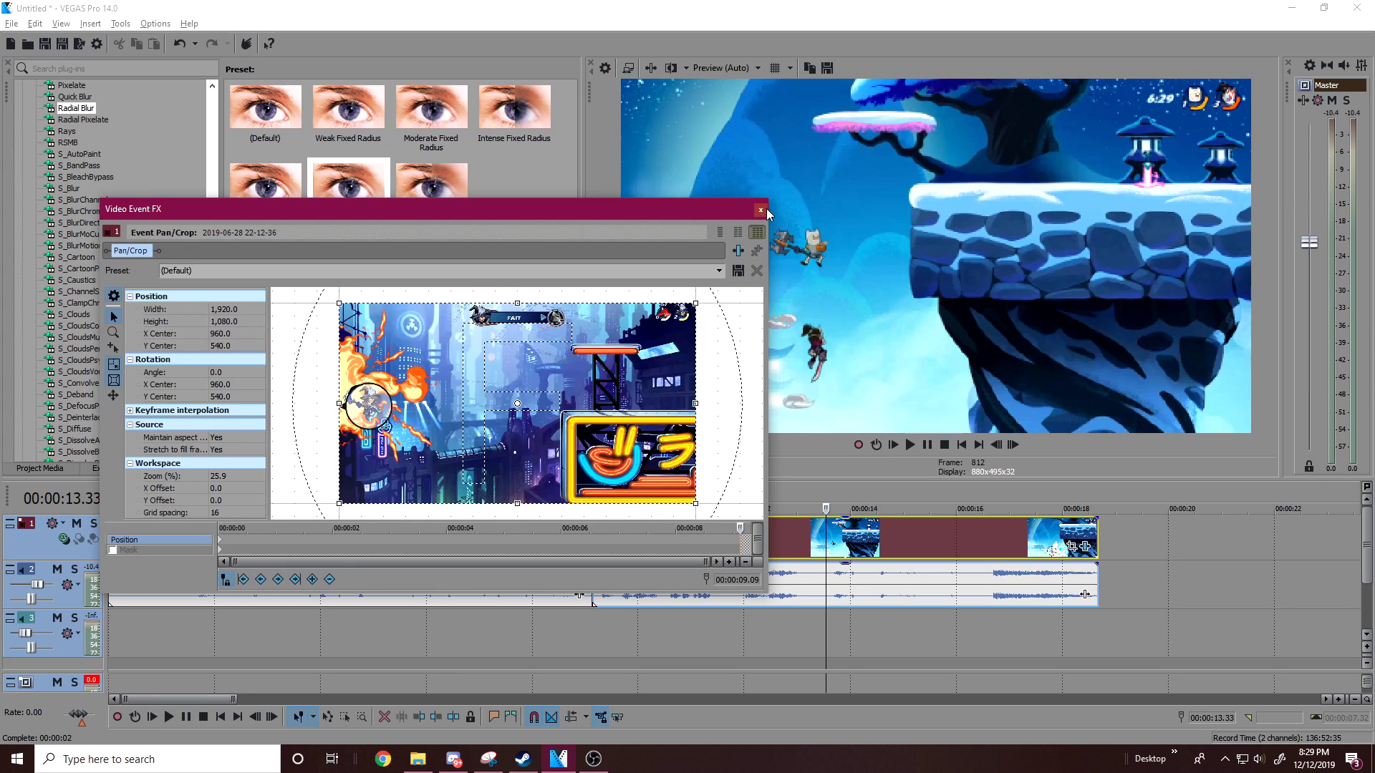
pyautogui.click(762, 209)
# Remove the Radial Blur and S_BlurMoCurves effects from the second clip
pyautogui.click(1086, 548)
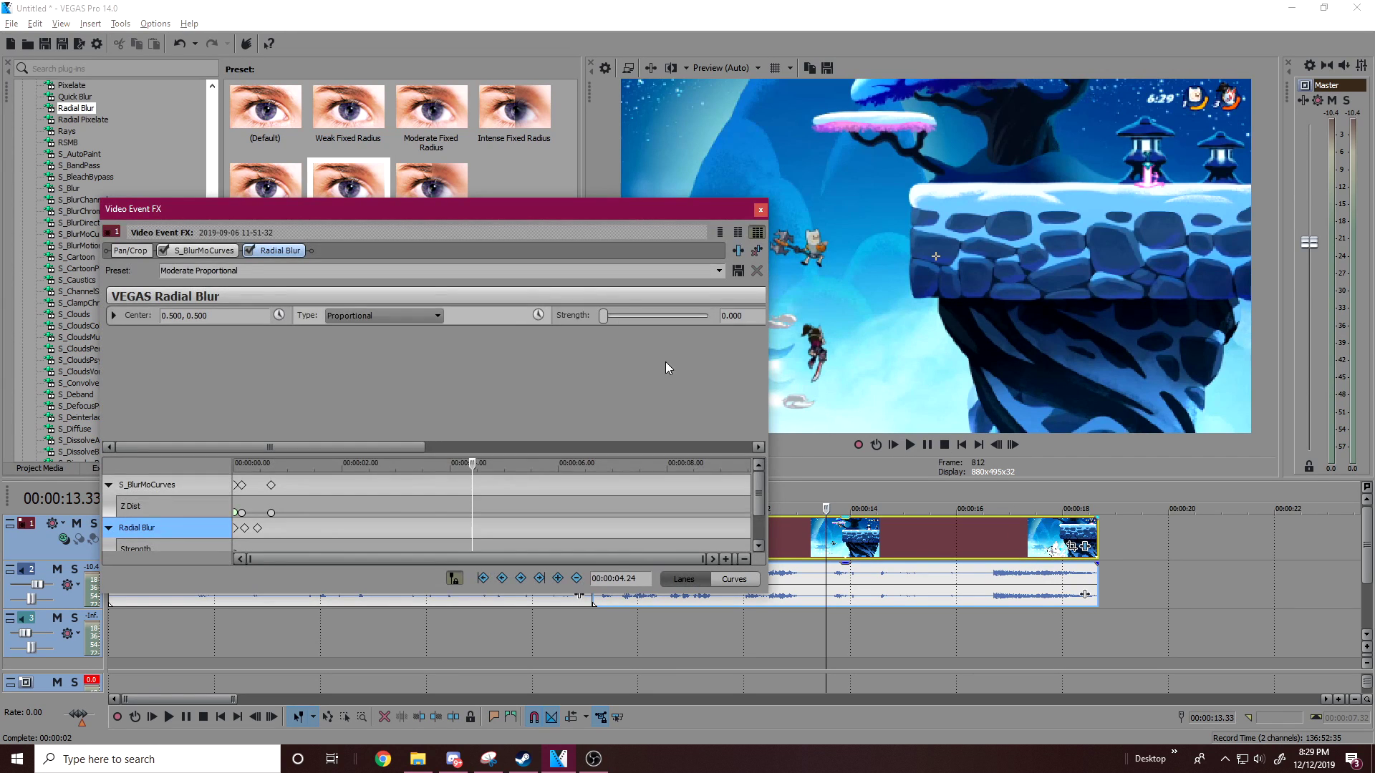
pyautogui.click(756, 252)
pyautogui.click(755, 252)
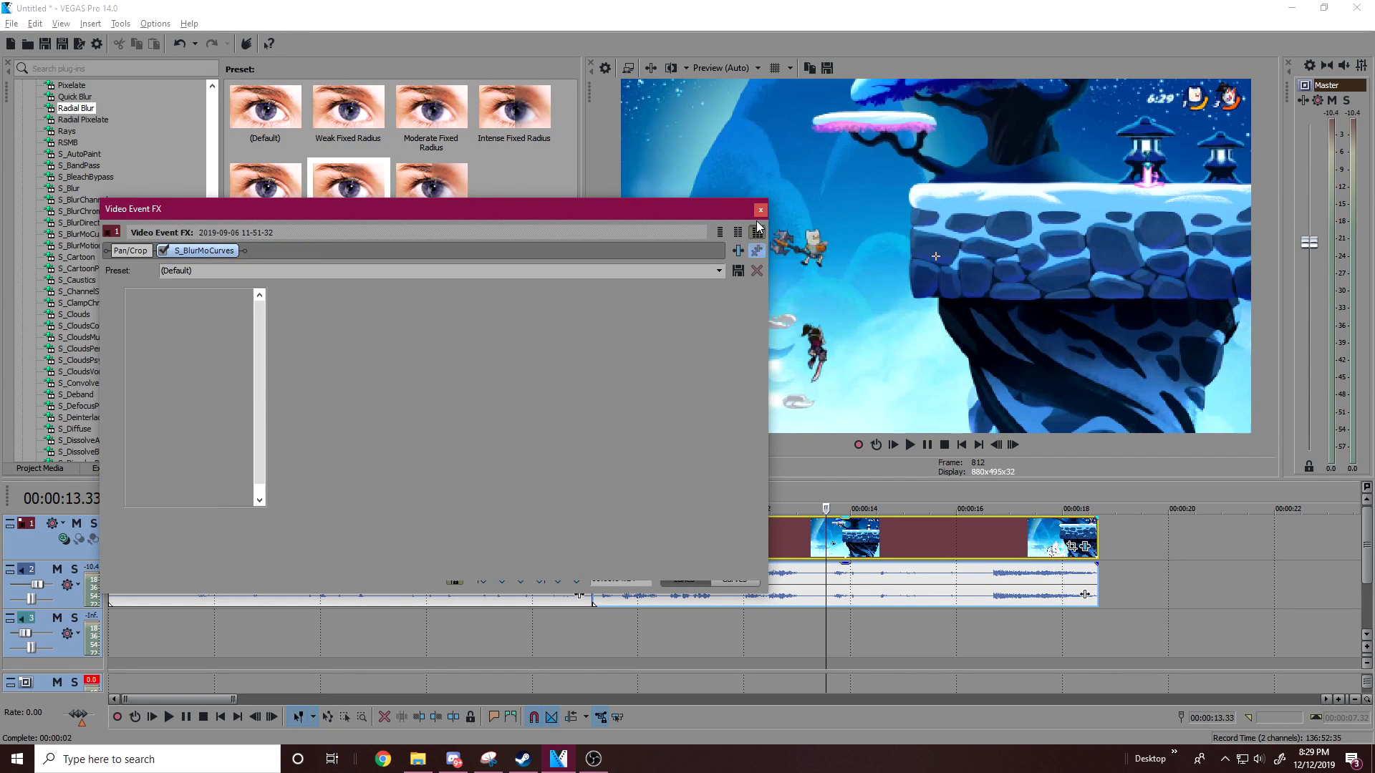
pyautogui.click(762, 210)
# Apply the default S_BlurMoCurves preset to the first clip and place the playhead at 00:00:08.51, near the clip's end
pyautogui.scroll(-20, 179, 211)
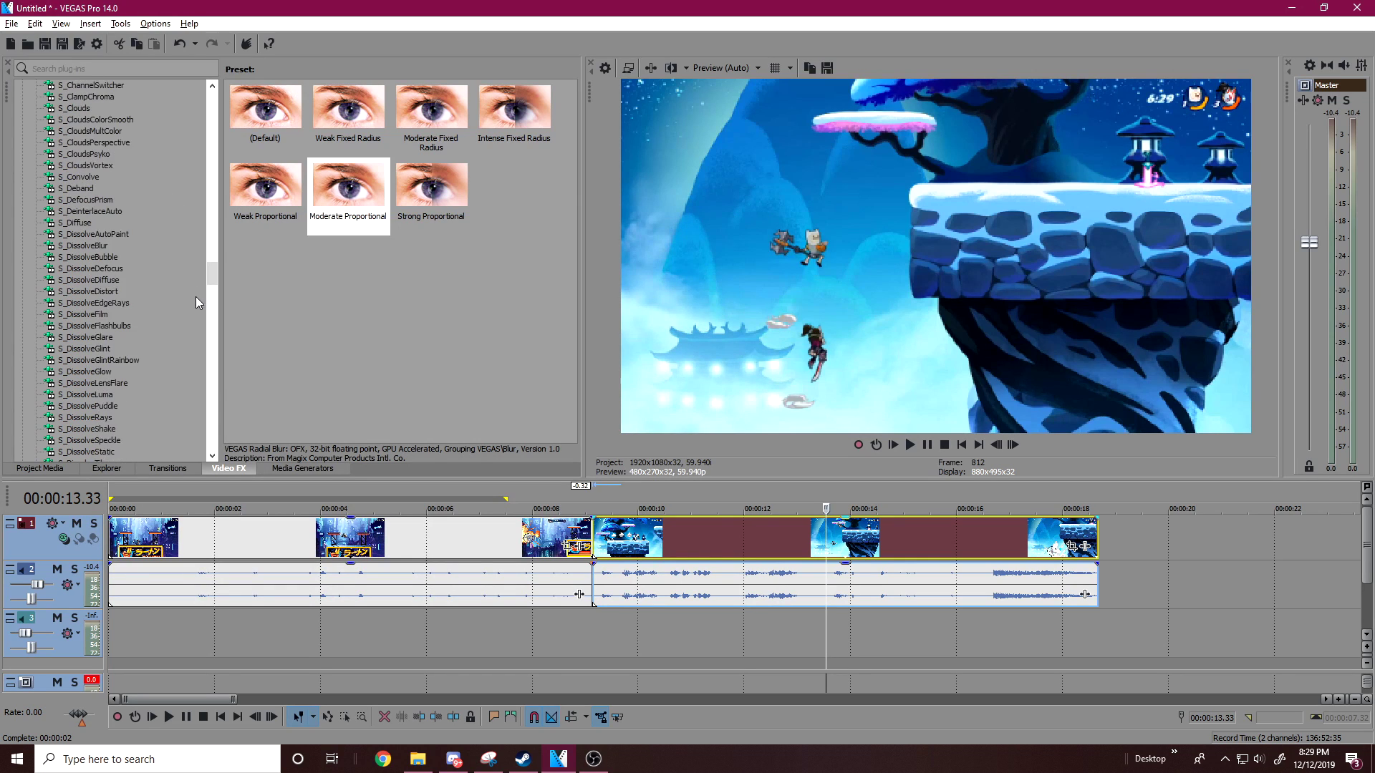
pyautogui.scroll(-20, 114, 360)
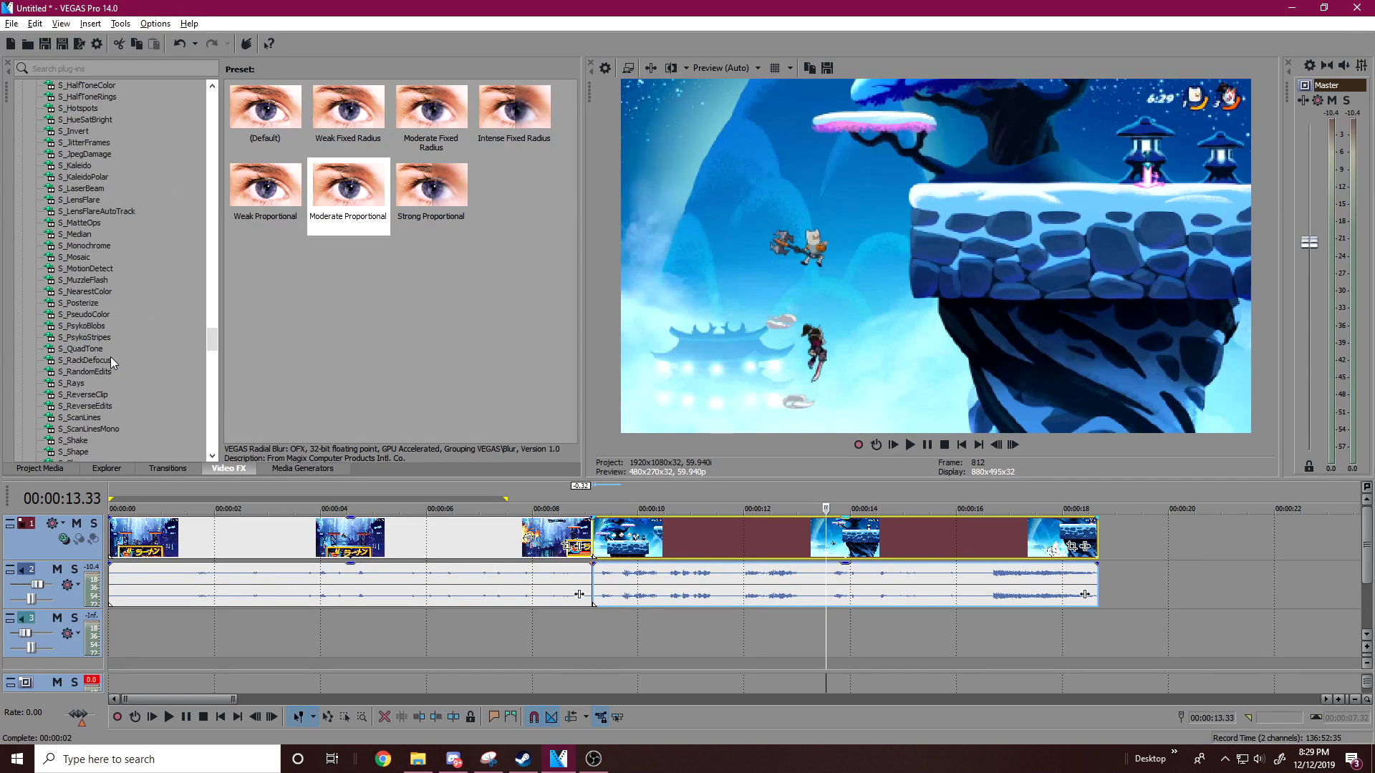
pyautogui.scroll(-15, 109, 358)
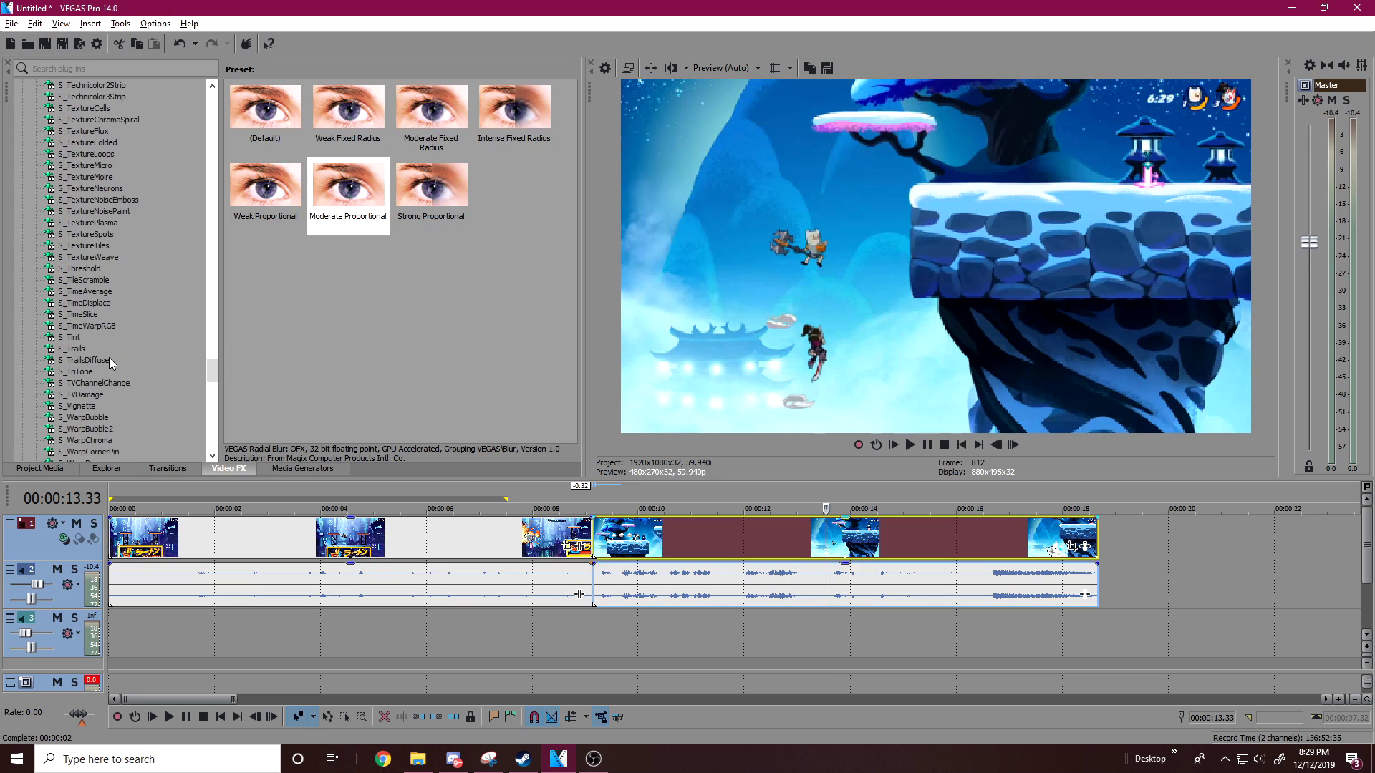
pyautogui.scroll(20, 109, 358)
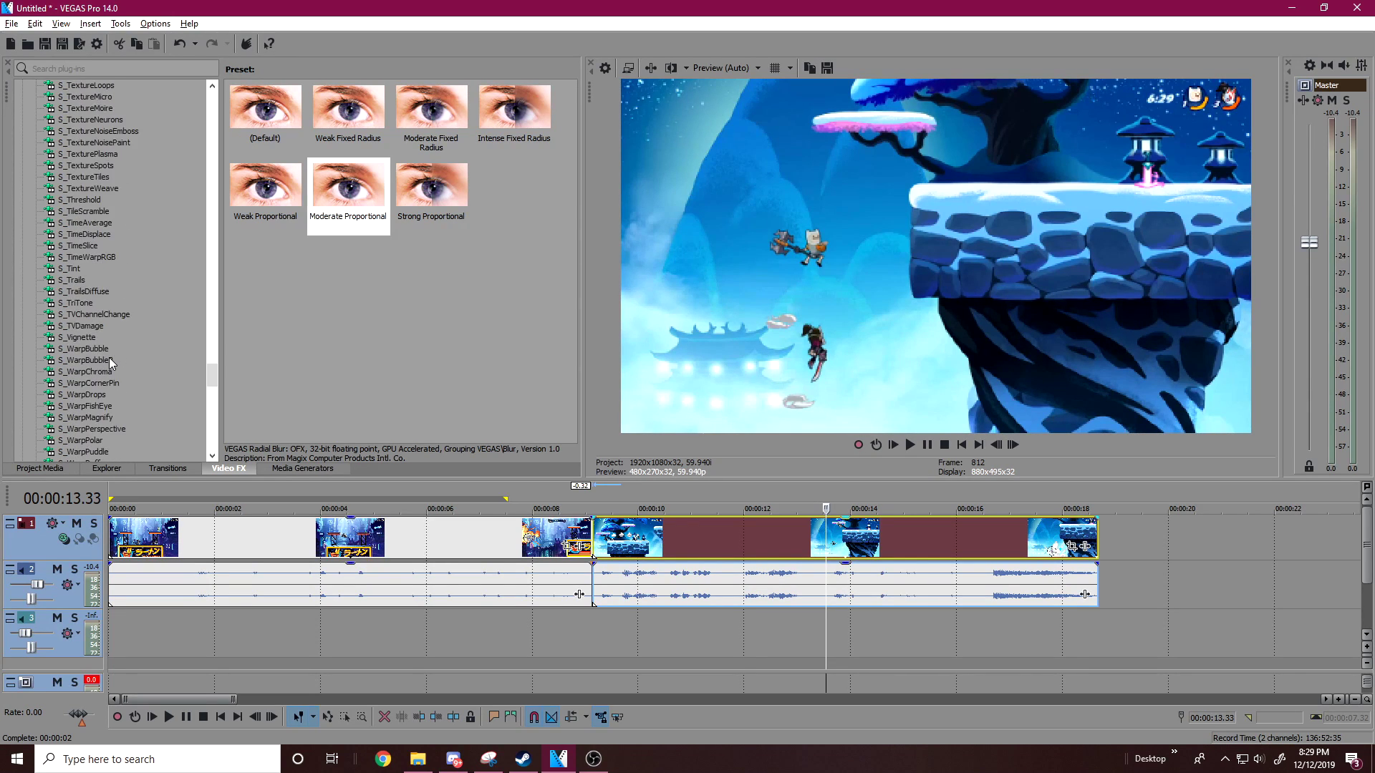
pyautogui.scroll(17, 109, 358)
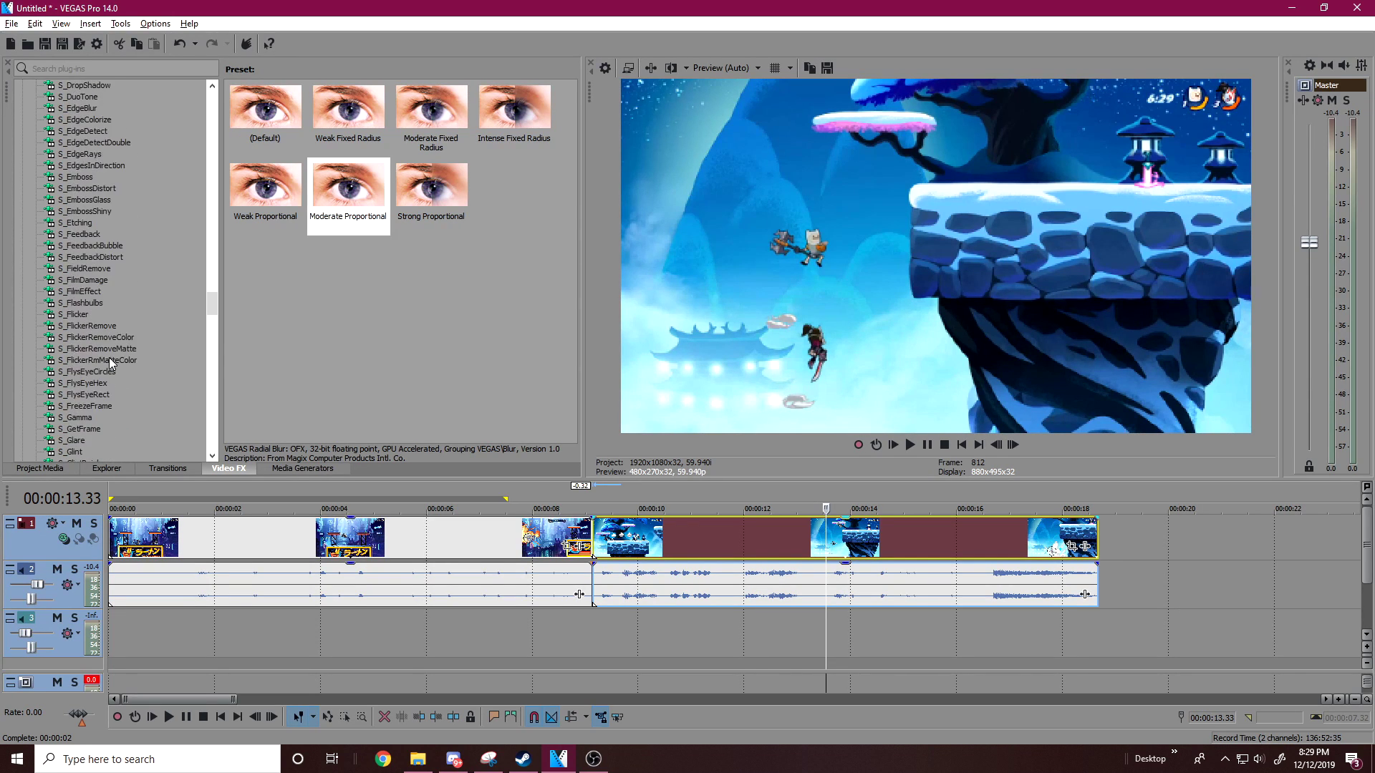
pyautogui.click(91, 256)
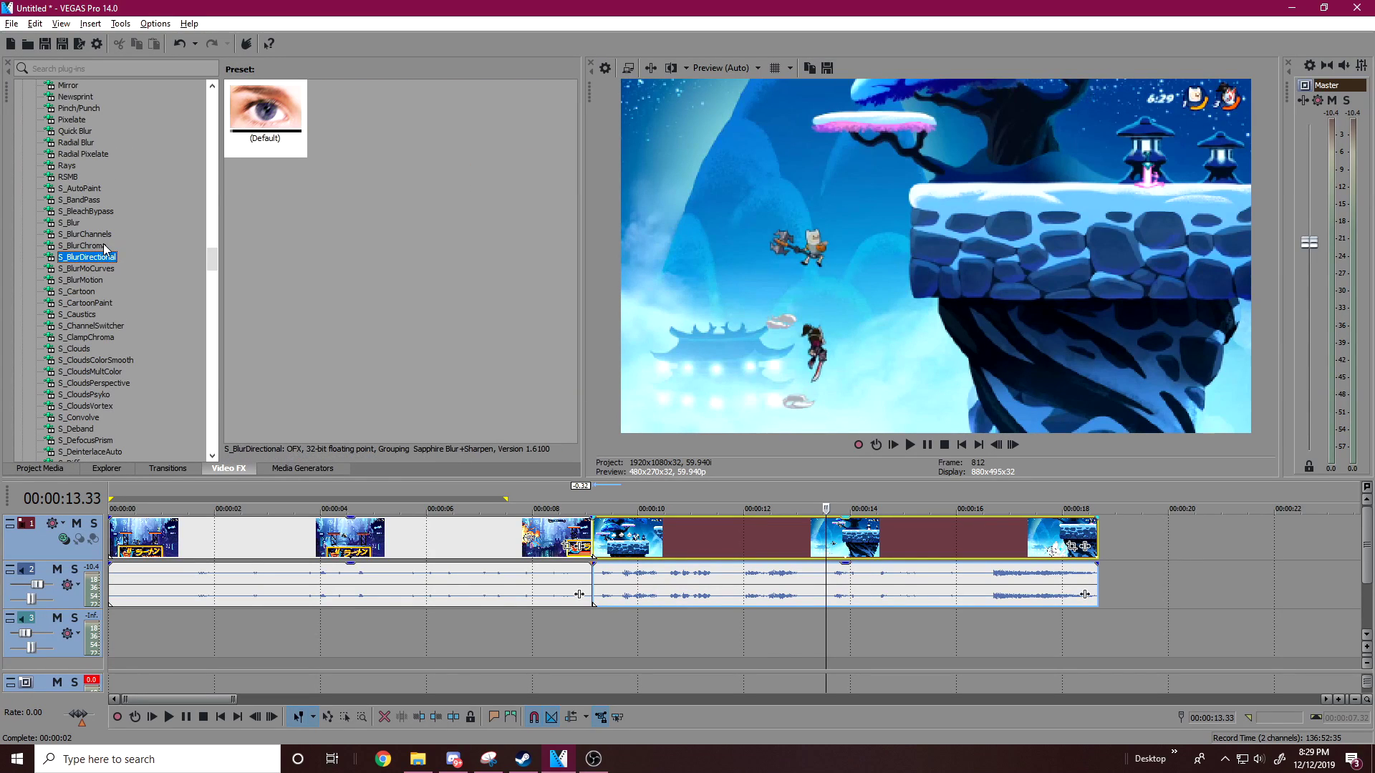
pyautogui.click(107, 268)
pyautogui.moveTo(265, 113); pyautogui.dragTo(538, 529)
pyautogui.moveTo(672, 215)
pyautogui.mouseDown()
pyautogui.moveTo(590, 223)
pyautogui.moveTo(357, 316)
pyautogui.moveTo(675, 230)
pyautogui.mouseUp()
pyautogui.click(582, 528)
pyautogui.moveTo(221, 598); pyautogui.dragTo(179, 597)
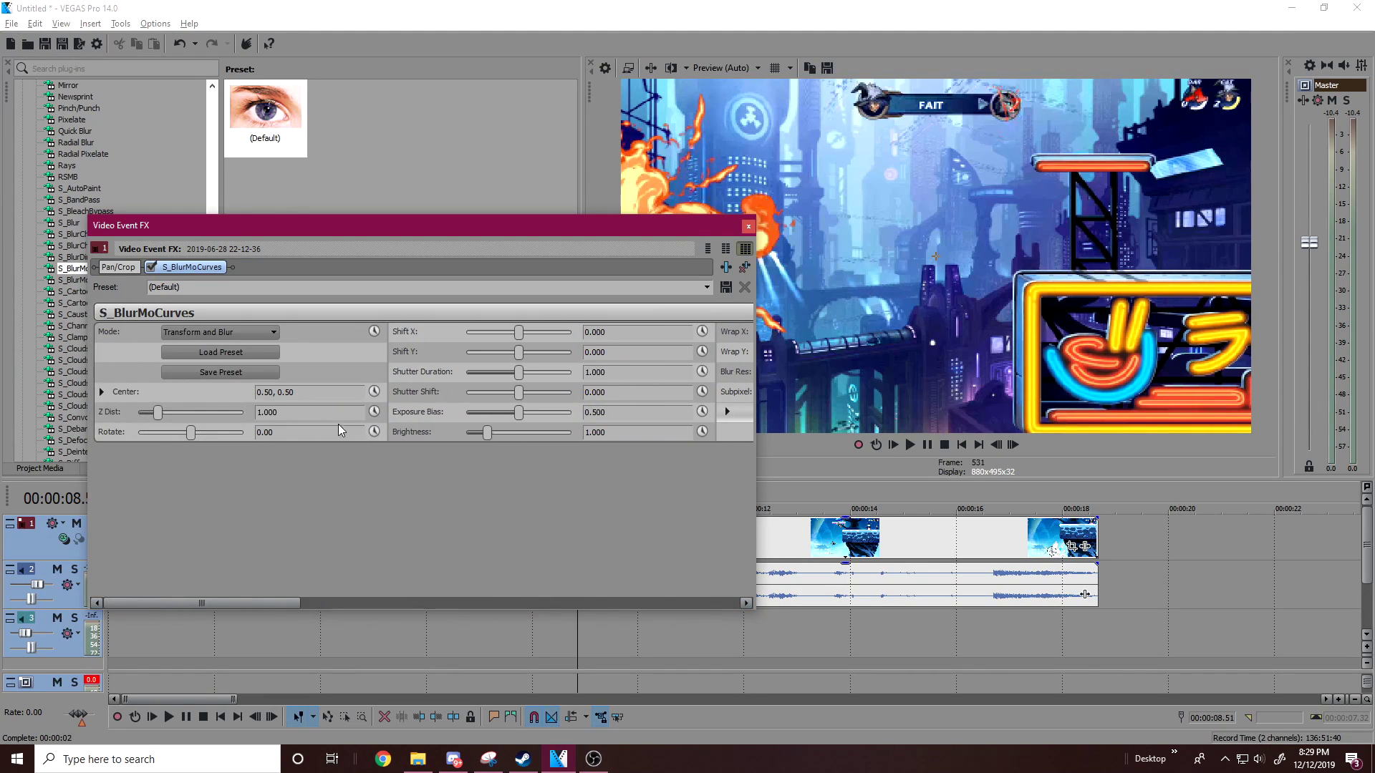
# Enable keyframing for Rotate on the first clip and add a zero-rotation keyframe at 00:00:08.11
pyautogui.click(381, 431)
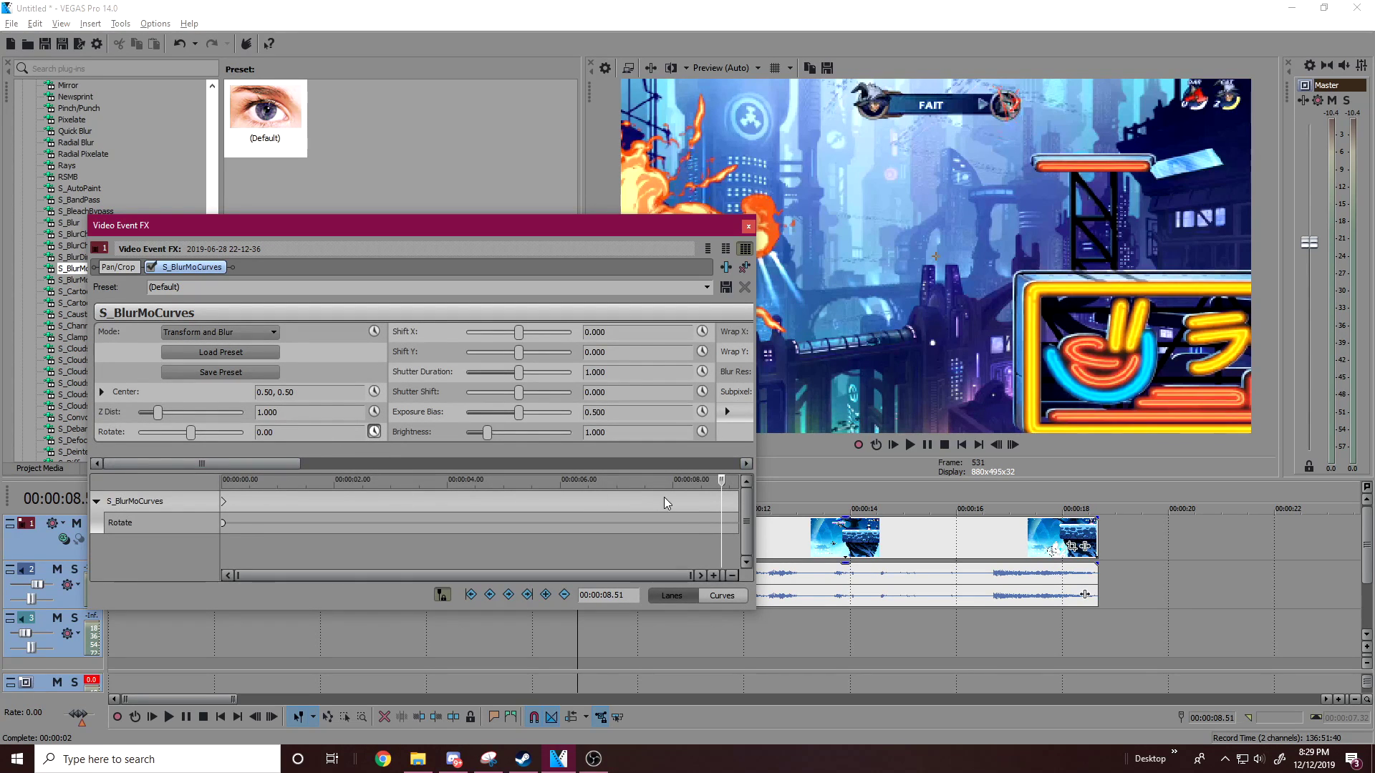
pyautogui.click(671, 525)
pyautogui.click(693, 526)
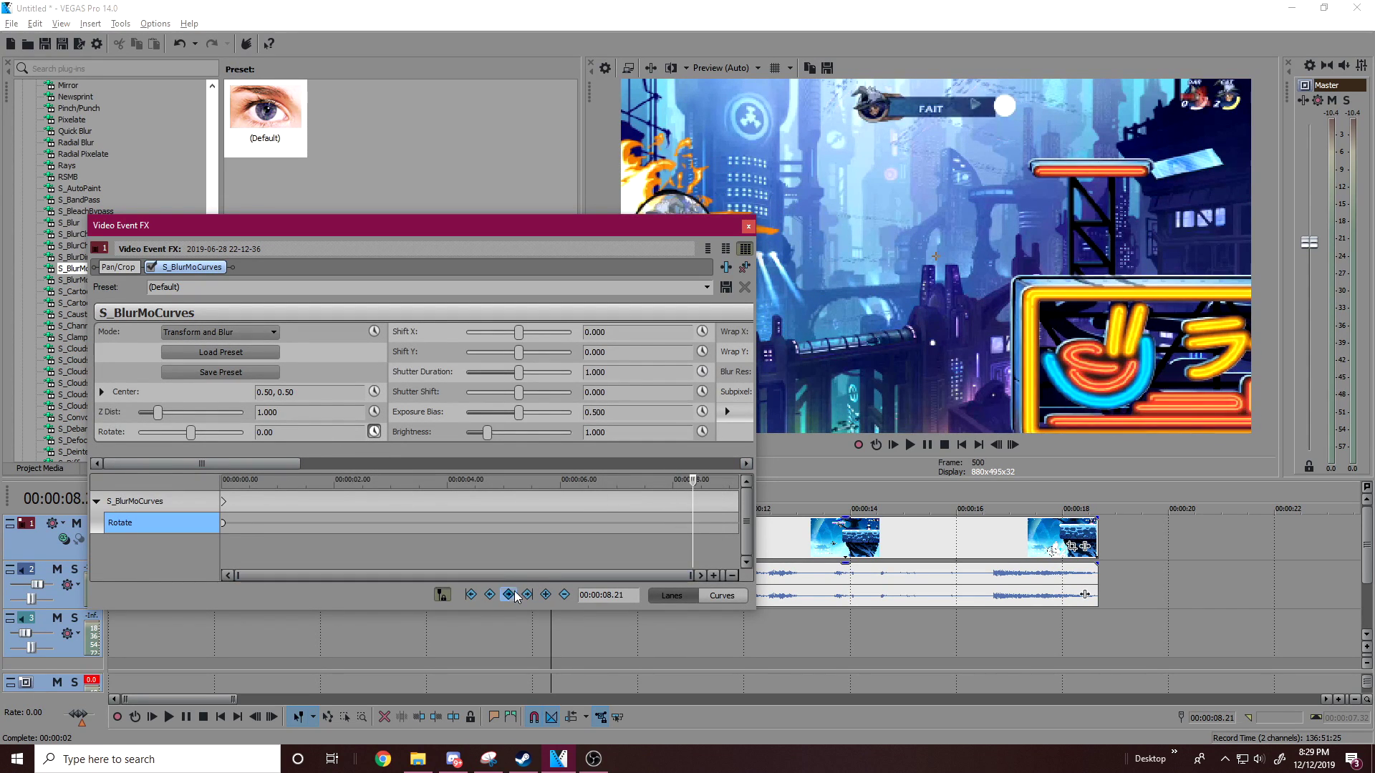
pyautogui.click(545, 595)
pyautogui.moveTo(693, 501); pyautogui.dragTo(685, 501)
# Add a Rotate keyframe of 17.14 at 00:00:08.41 and set both Wrap X and Wrap Y to Reflect
pyautogui.click(711, 499)
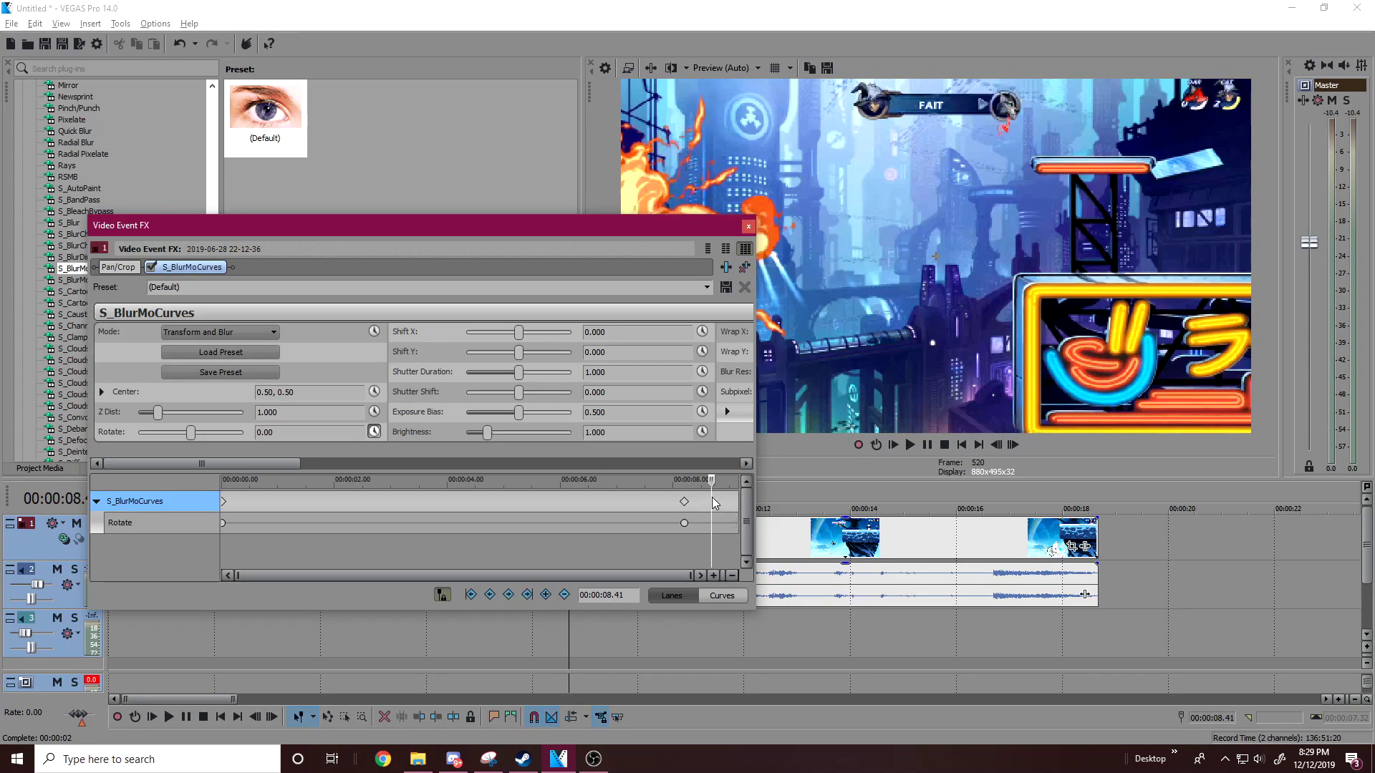
pyautogui.moveTo(191, 433); pyautogui.dragTo(426, 464)
pyautogui.click(665, 333)
pyautogui.click(658, 363)
pyautogui.click(656, 353)
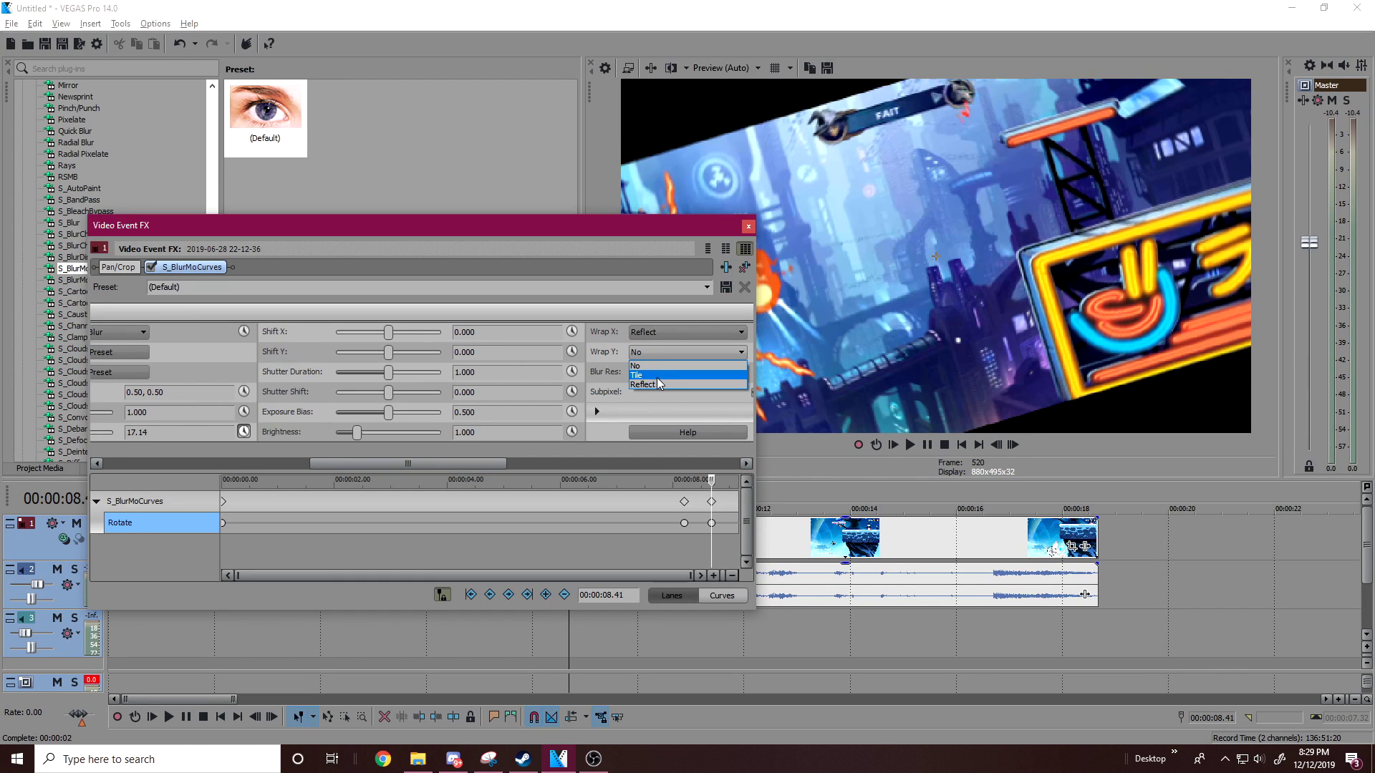
pyautogui.click(659, 385)
pyautogui.moveTo(429, 464); pyautogui.dragTo(130, 494)
# Raise Rotate at the 00:00:08.41 keyframe to 95.51 and move that keyframe to the very end of the clip
pyautogui.click(719, 508)
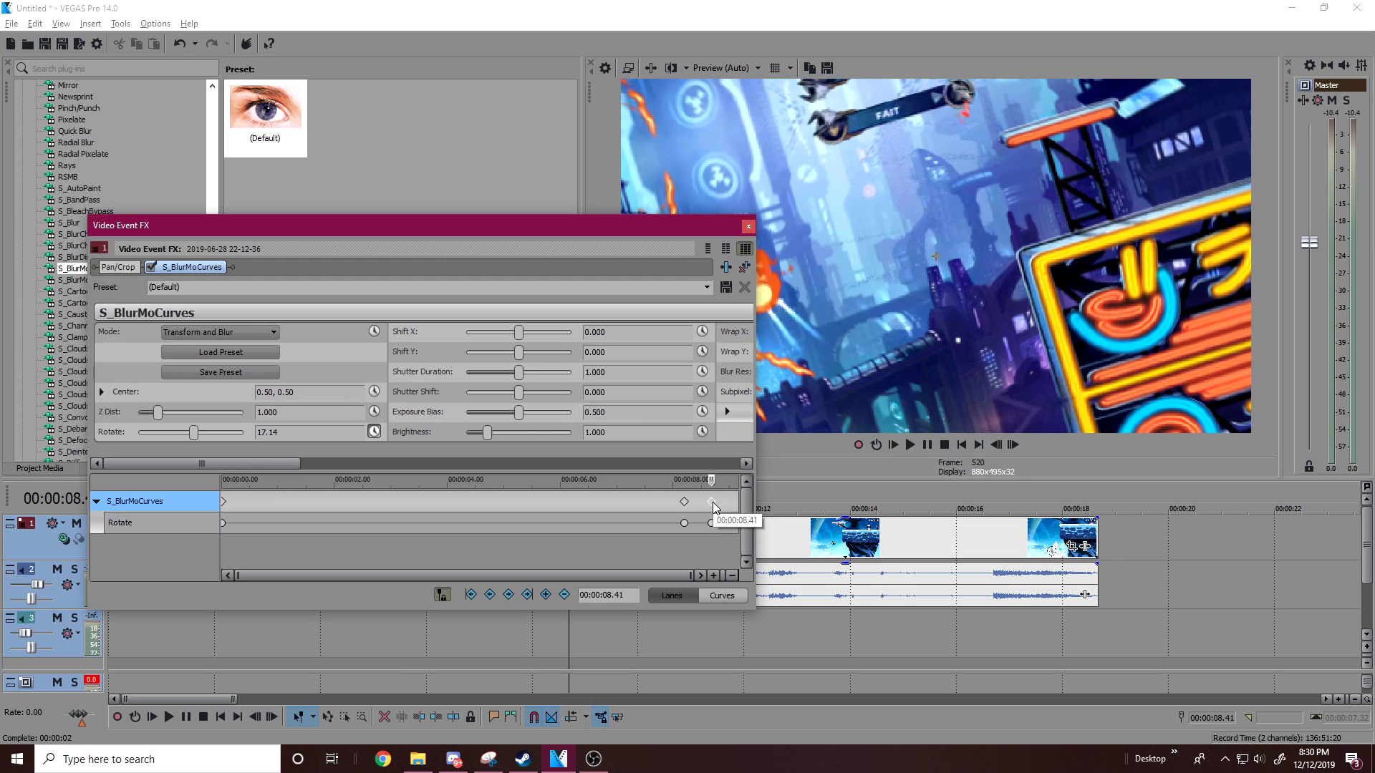
pyautogui.click(709, 503)
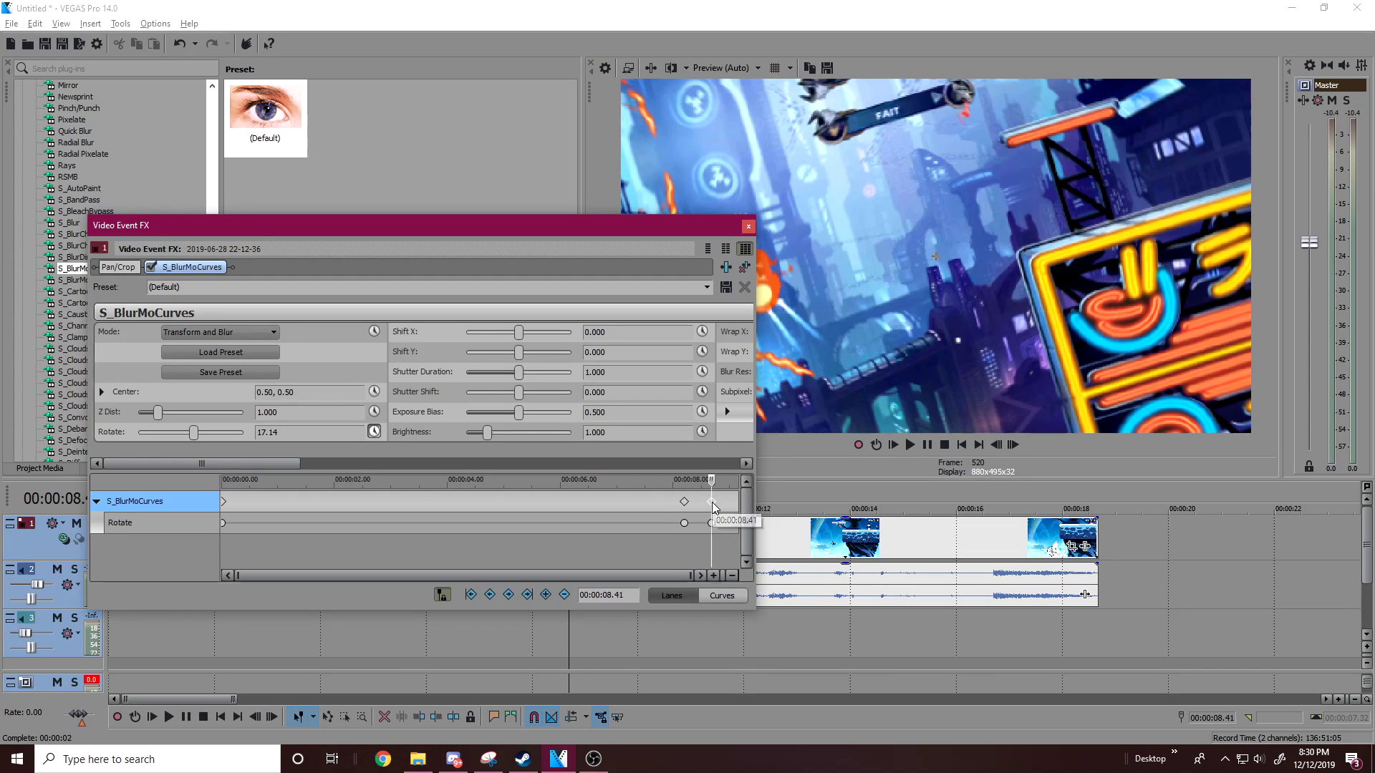
pyautogui.moveTo(193, 432); pyautogui.dragTo(198, 438)
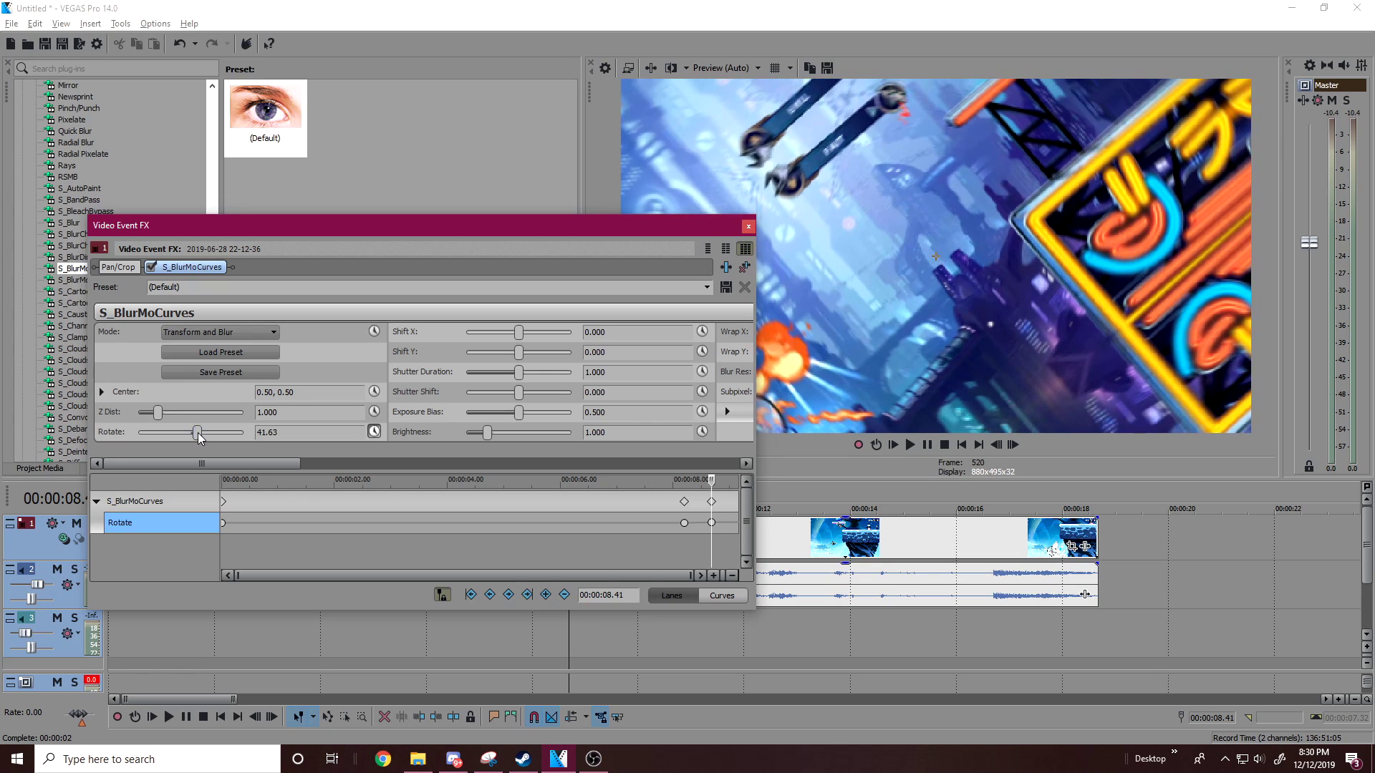
pyautogui.moveTo(198, 439); pyautogui.dragTo(206, 430)
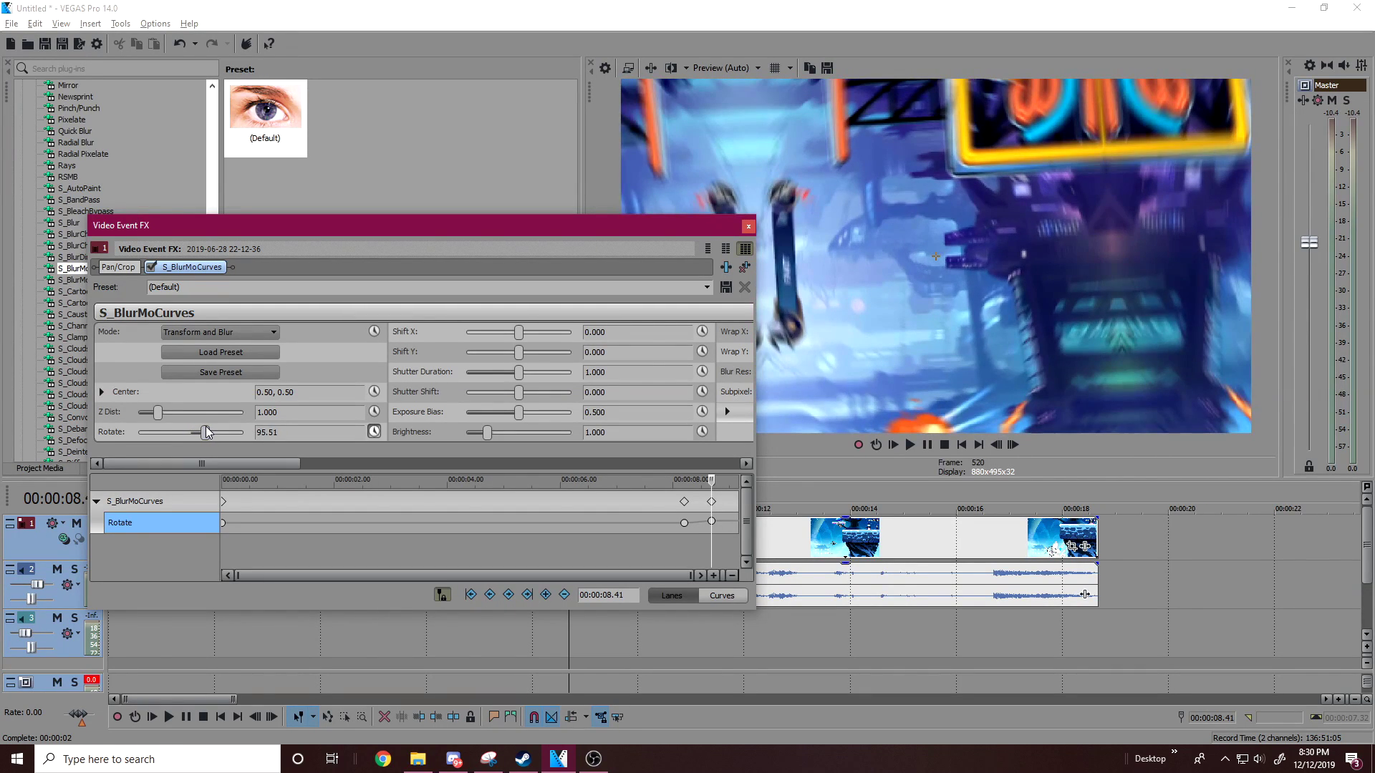
pyautogui.moveTo(711, 501); pyautogui.dragTo(754, 503)
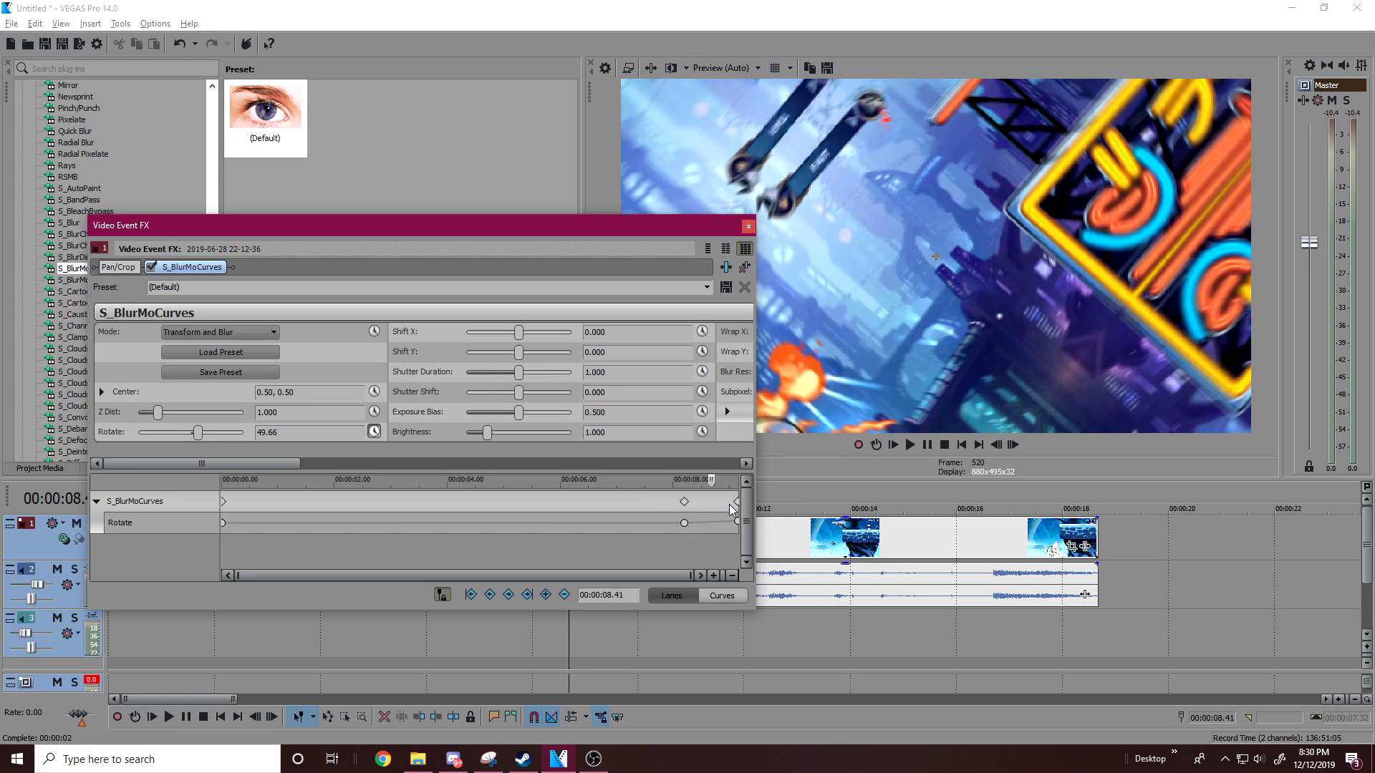
# Add a Rotate keyframe of 36.73 at 00:00:08.50 and shift it to 00:00:08.57
pyautogui.click(730, 508)
pyautogui.click(720, 505)
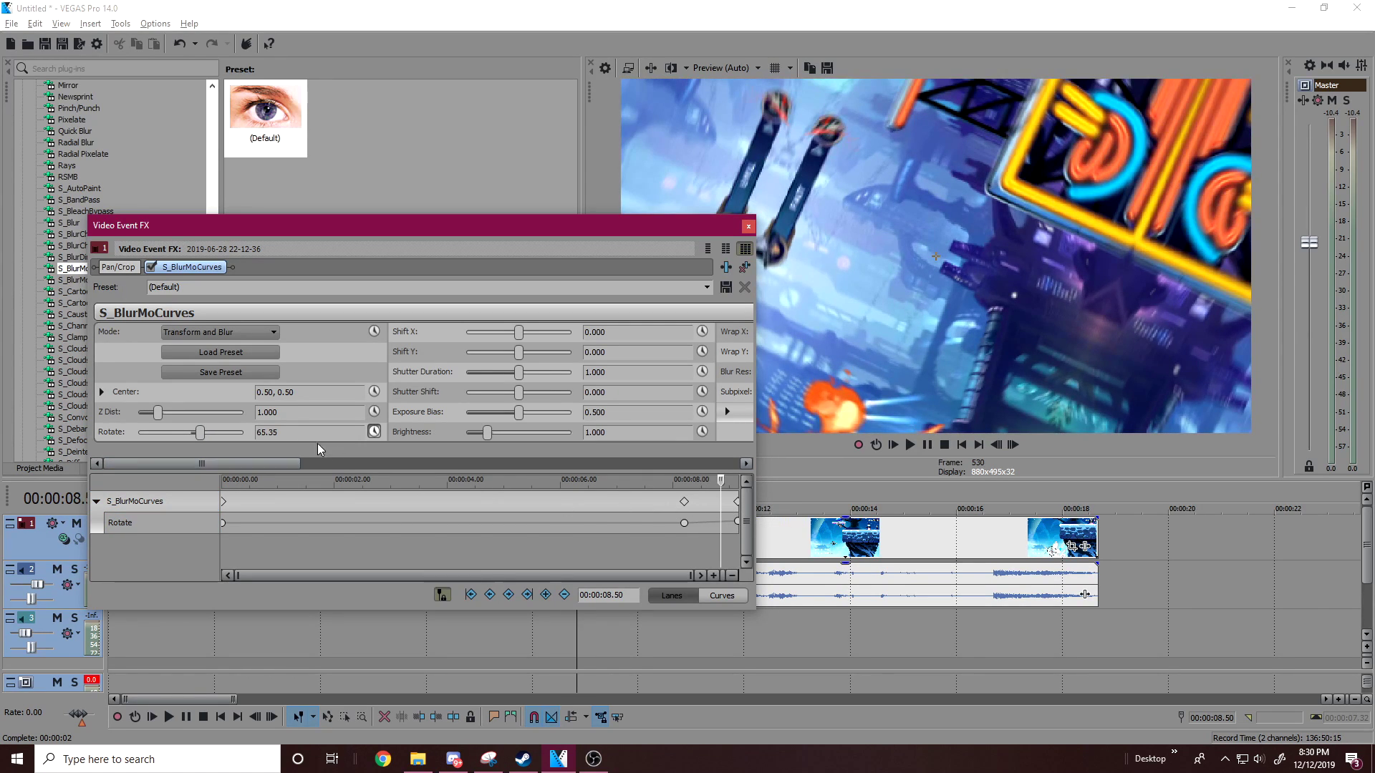
pyautogui.moveTo(201, 432); pyautogui.dragTo(198, 439)
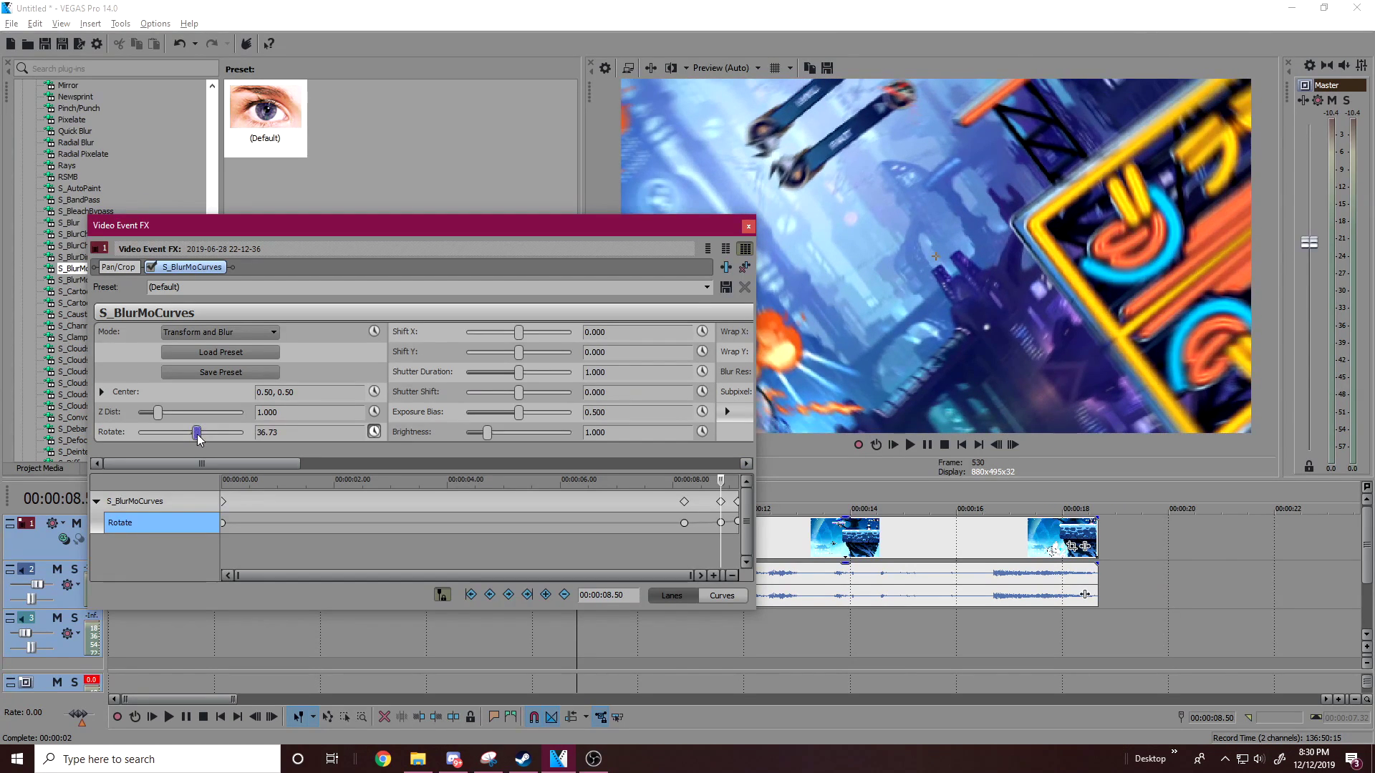
pyautogui.moveTo(721, 504); pyautogui.dragTo(727, 504)
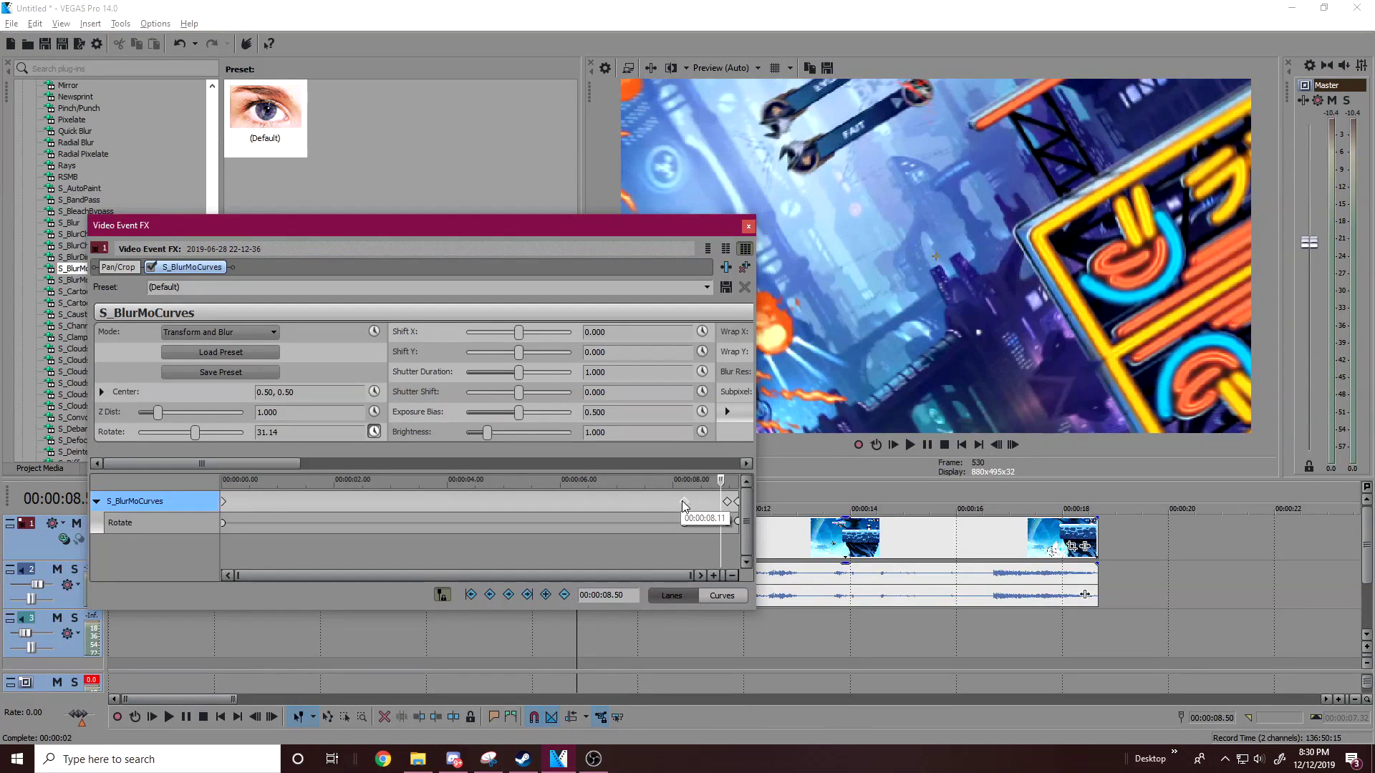
# Set the Rotate keyframe at 00:00:08.11 to Slow Fade and the one at 00:00:08.57 to Fast Fade
pyautogui.click(684, 523)
pyautogui.rightClick(685, 522)
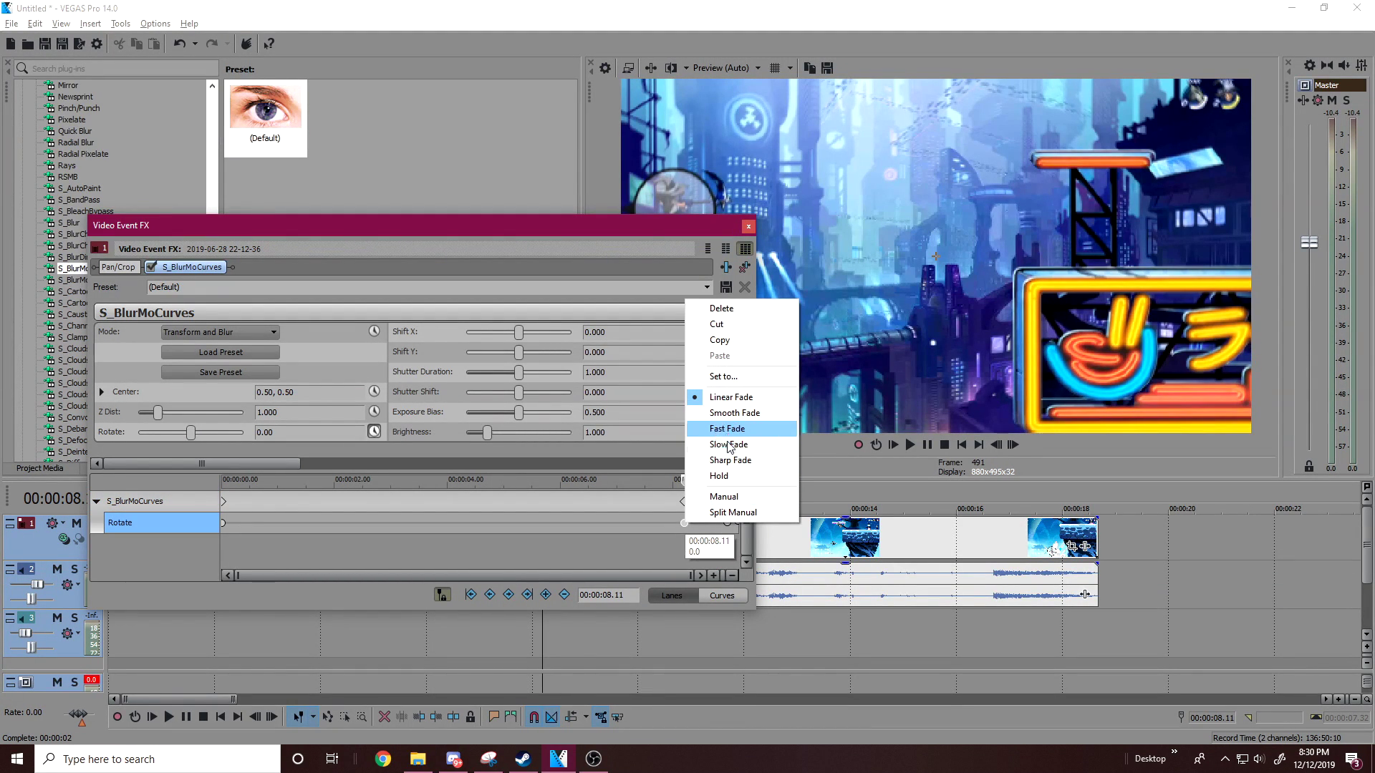
pyautogui.click(728, 444)
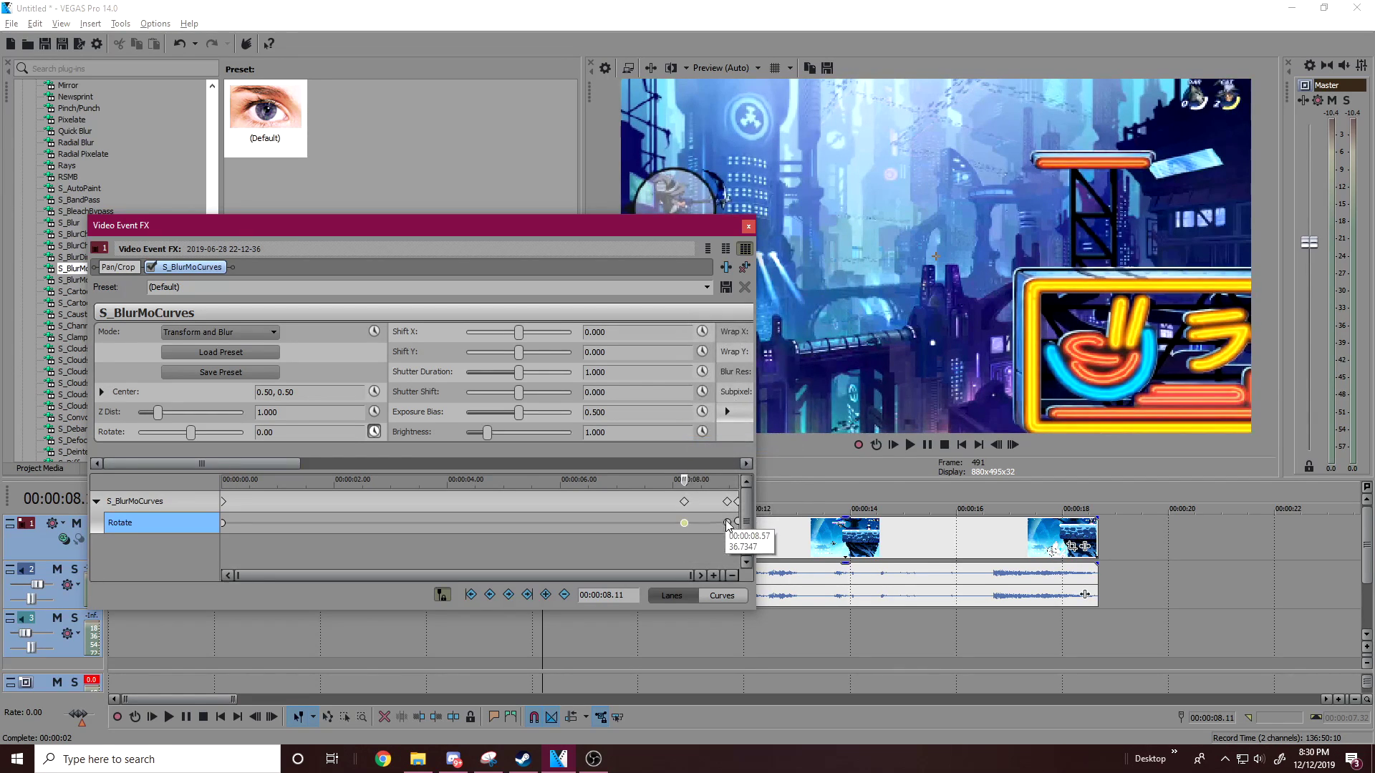
pyautogui.click(728, 523)
pyautogui.click(733, 427)
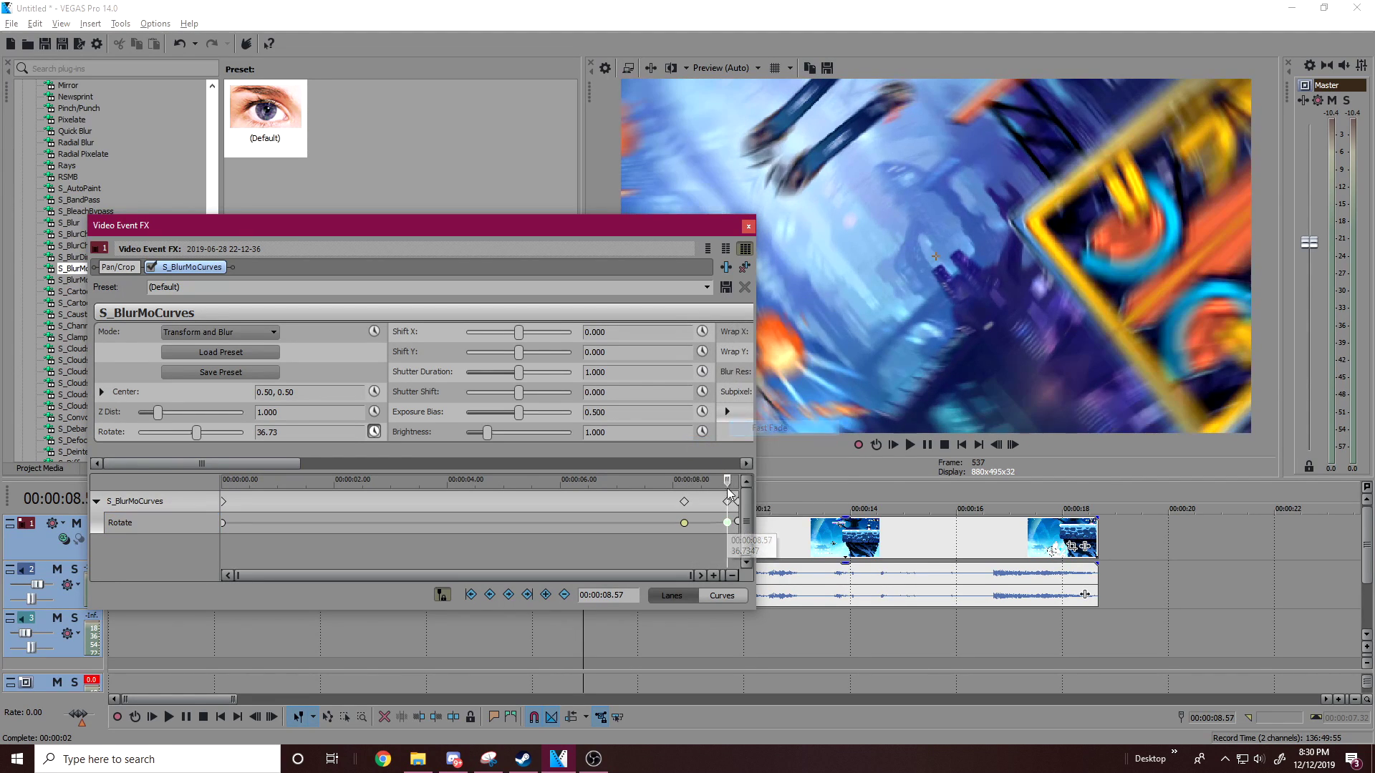
pyautogui.click(728, 503)
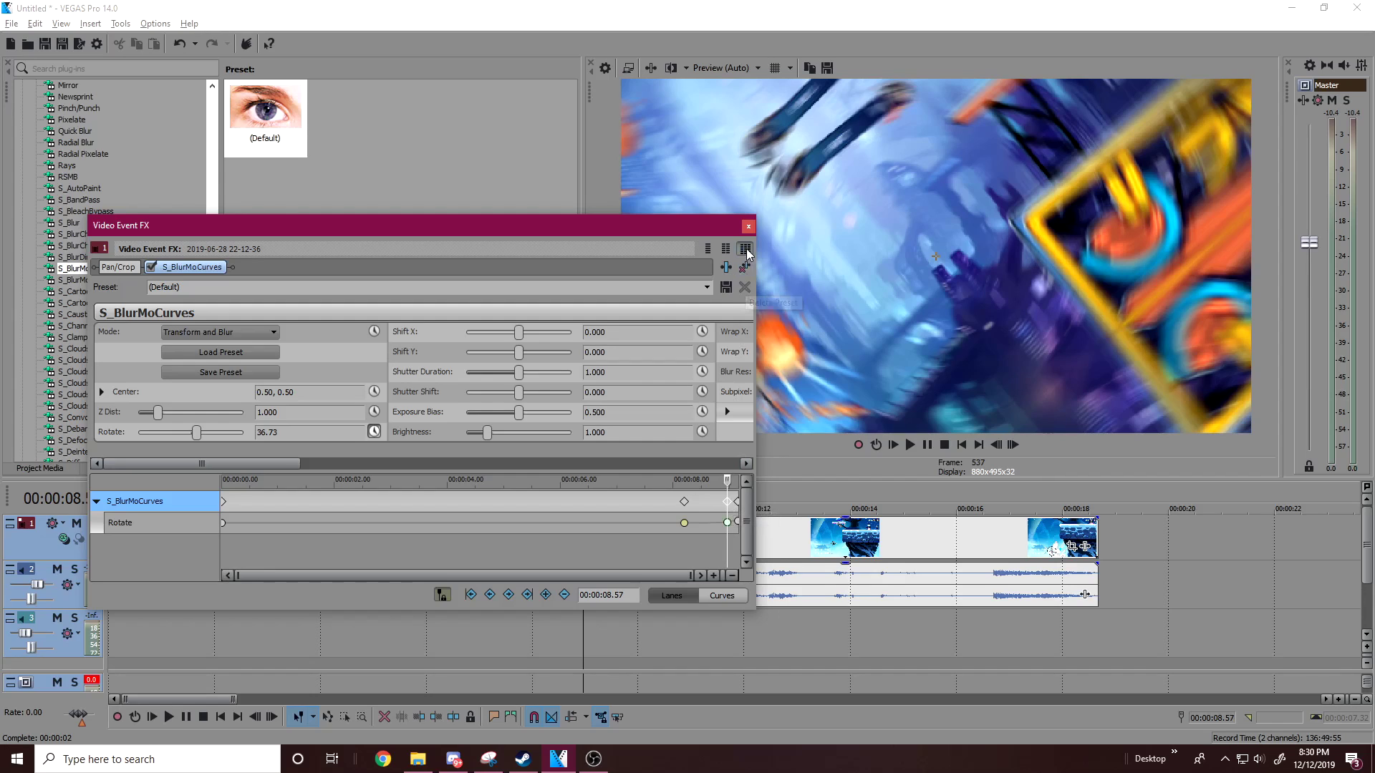
# Close the effect settings and play back the rotation at the end of the first clip
pyautogui.click(748, 227)
pyautogui.click(556, 529)
pyautogui.press('space')
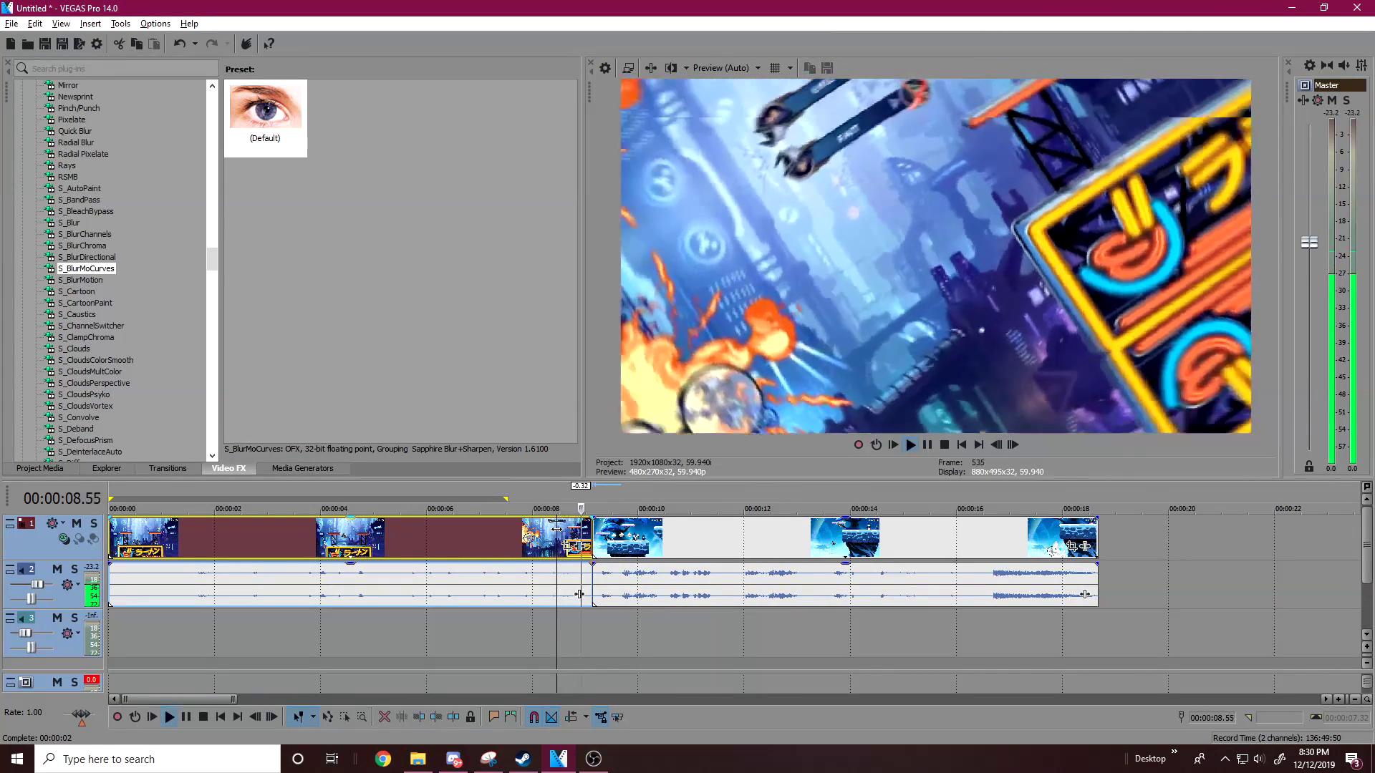
pyautogui.press('space')
# Reopen the first clip's effect settings, move the 36.73 Rotate keyframe to 00:00:09.03 and set it to Smooth Fade
pyautogui.click(583, 546)
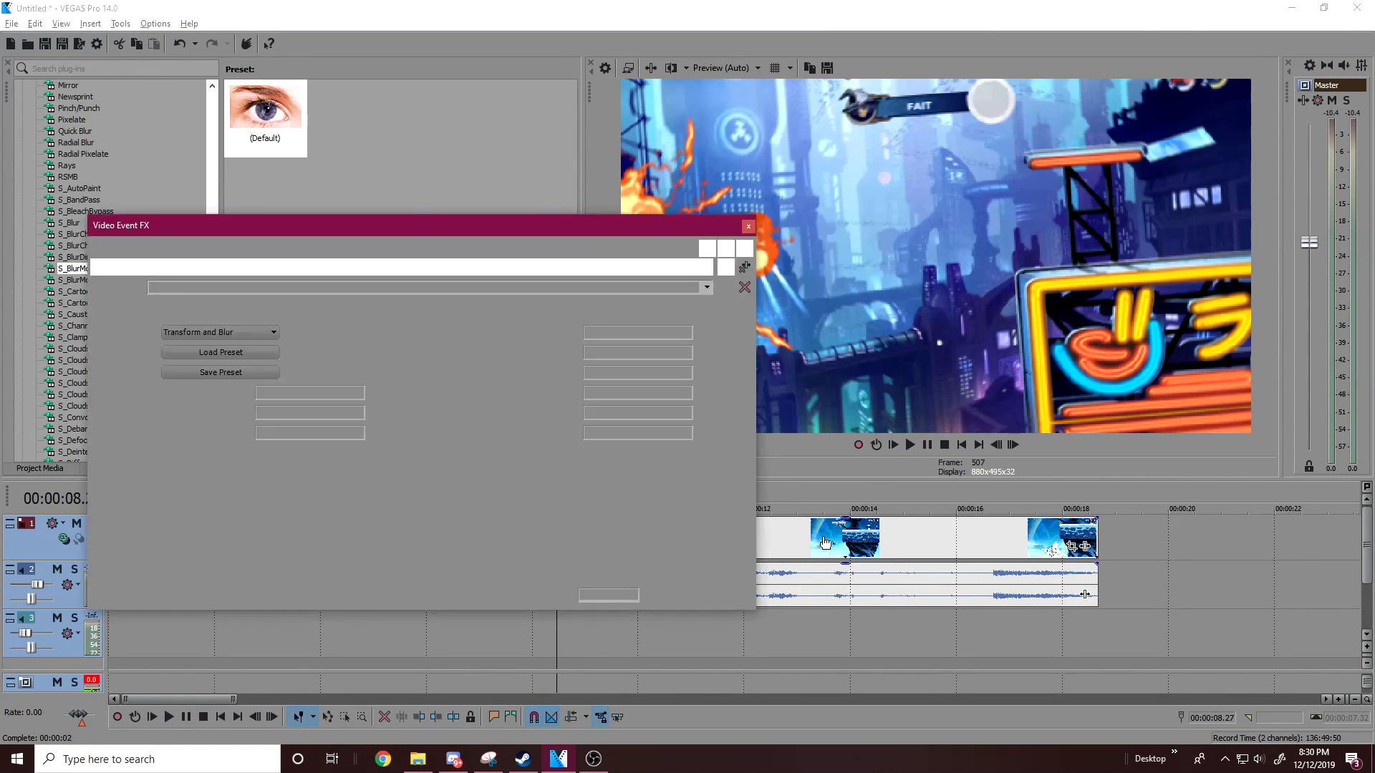
pyautogui.click(733, 523)
pyautogui.rightClick(732, 522)
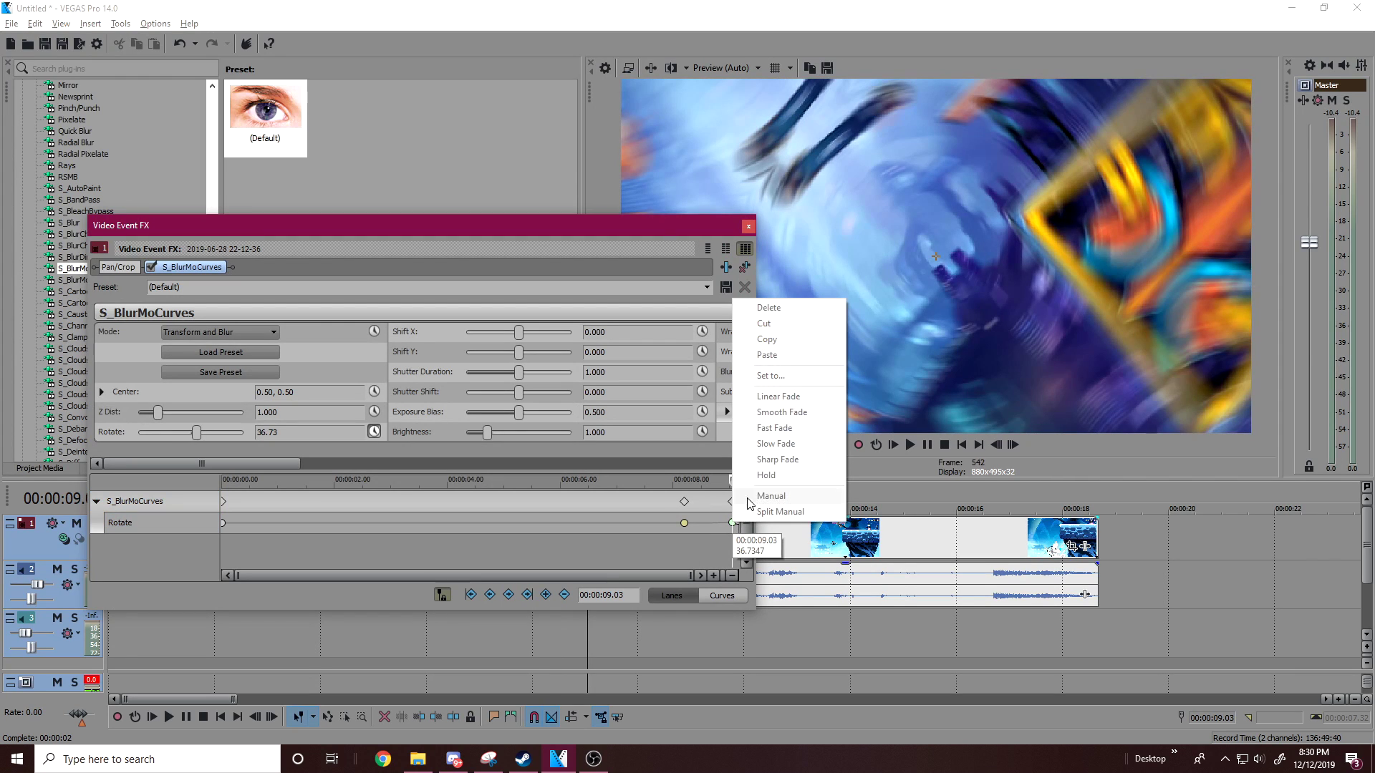
pyautogui.click(726, 522)
pyautogui.click(732, 524)
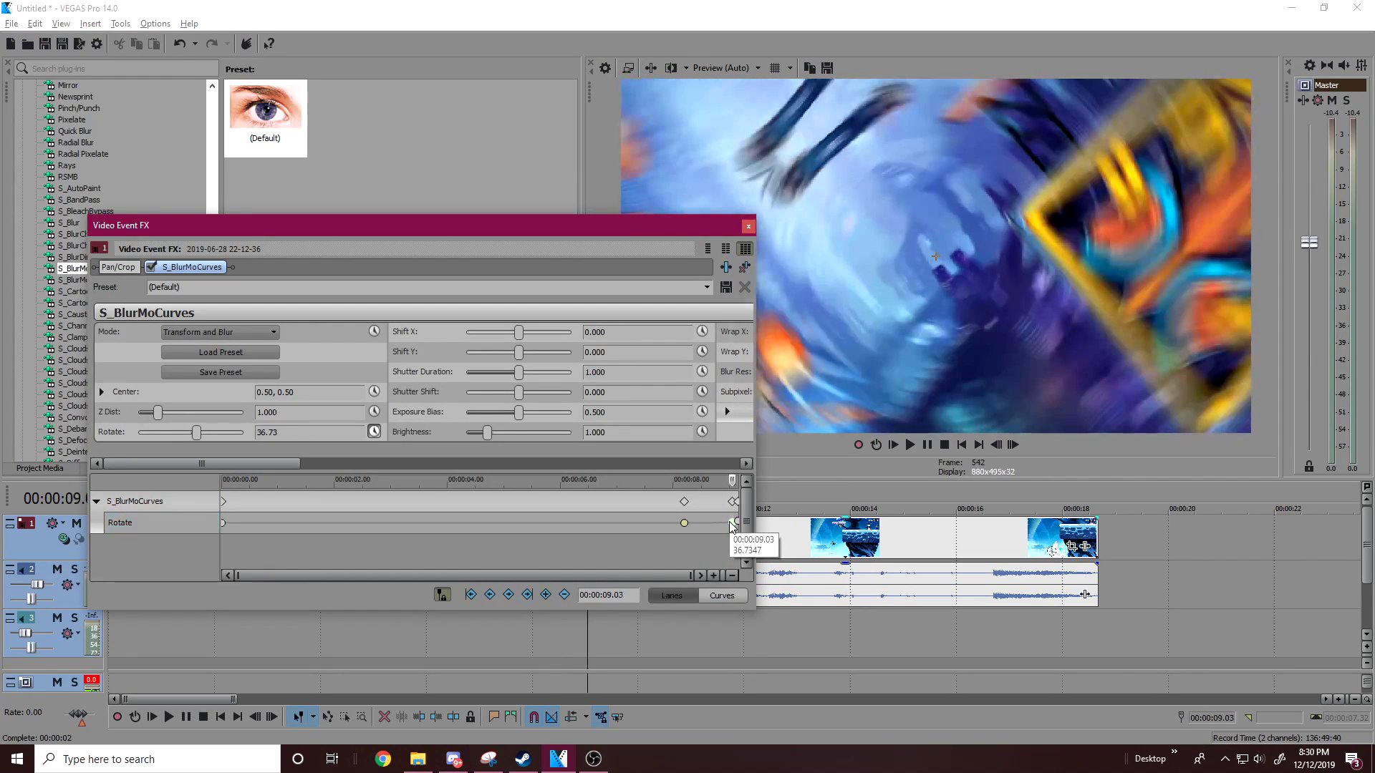
pyautogui.rightClick(732, 530)
pyautogui.click(759, 414)
pyautogui.click(748, 226)
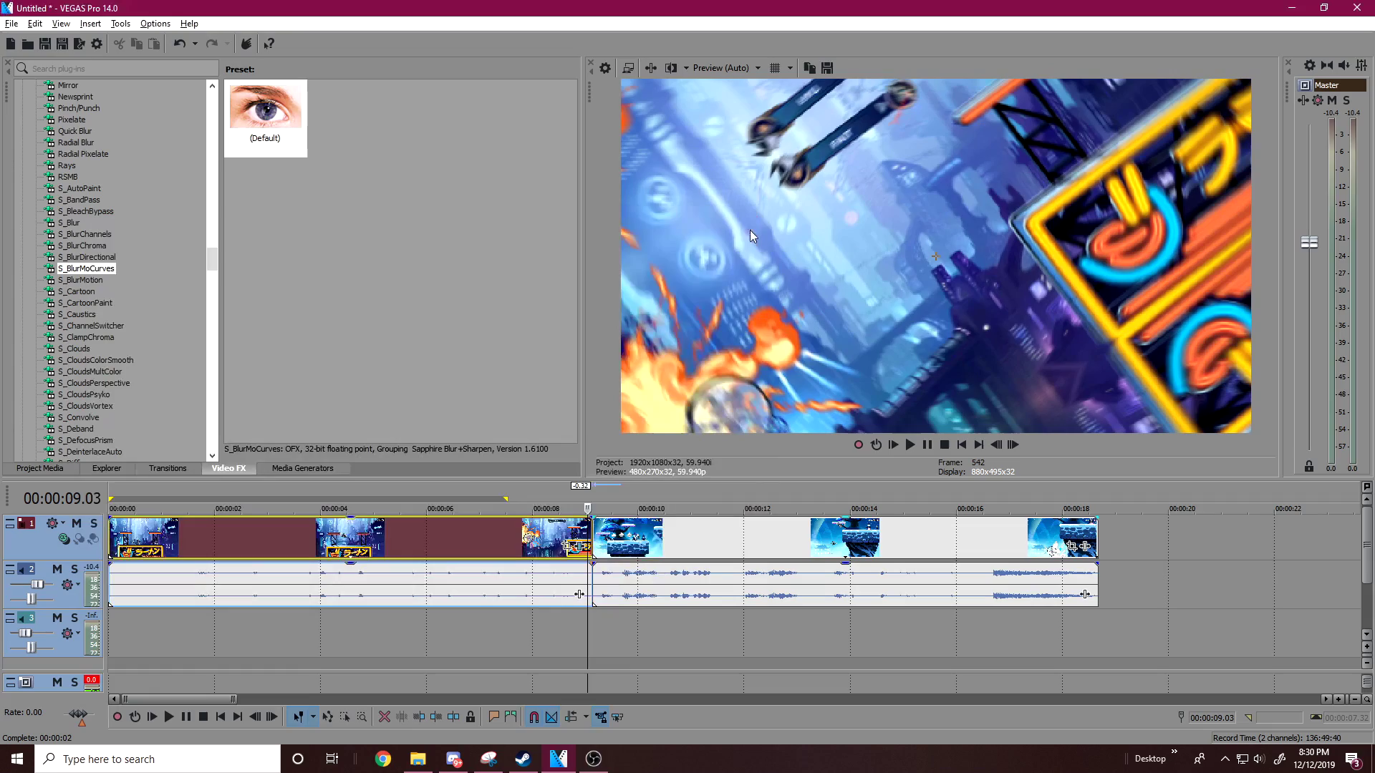
# Play back the rotation from shortly before the cut to check how it leads into the second clip
pyautogui.press('space')
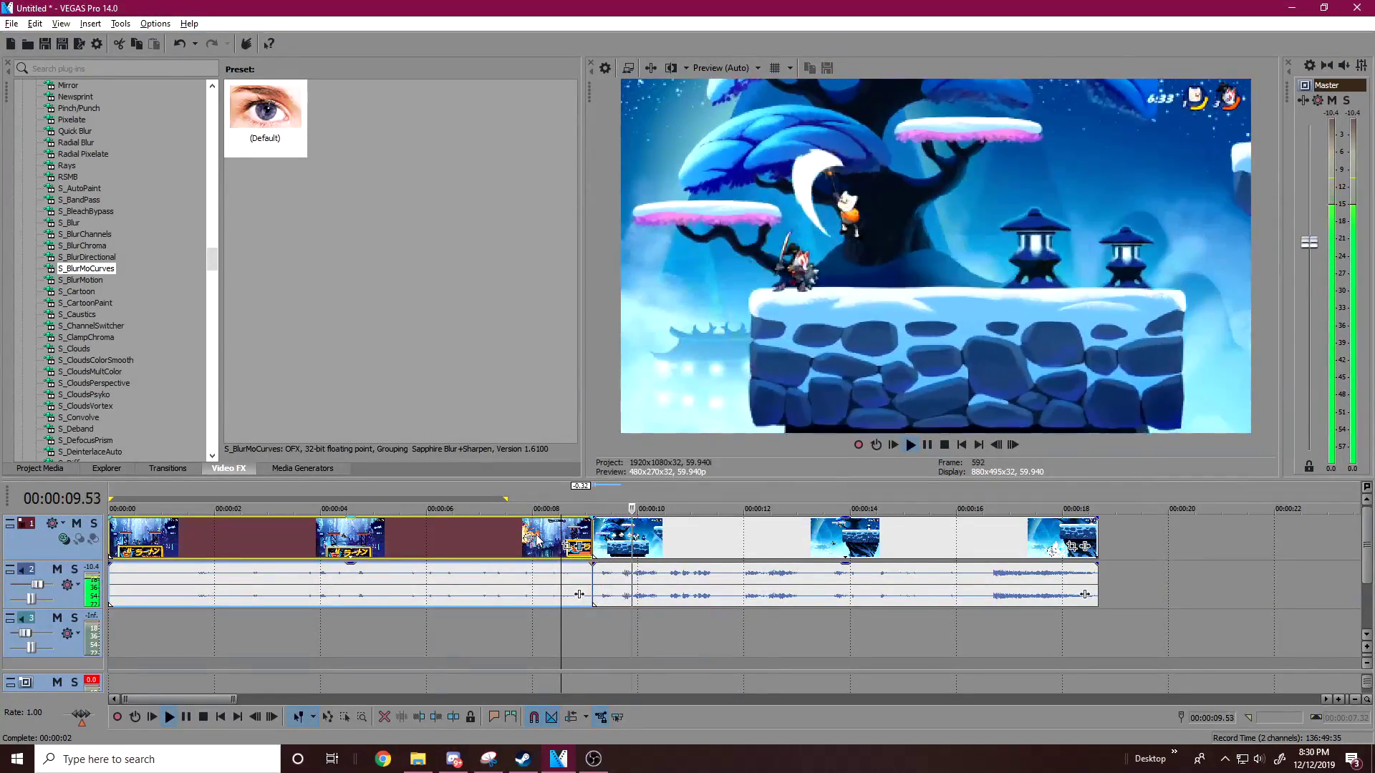
pyautogui.press('space')
pyautogui.click(596, 538)
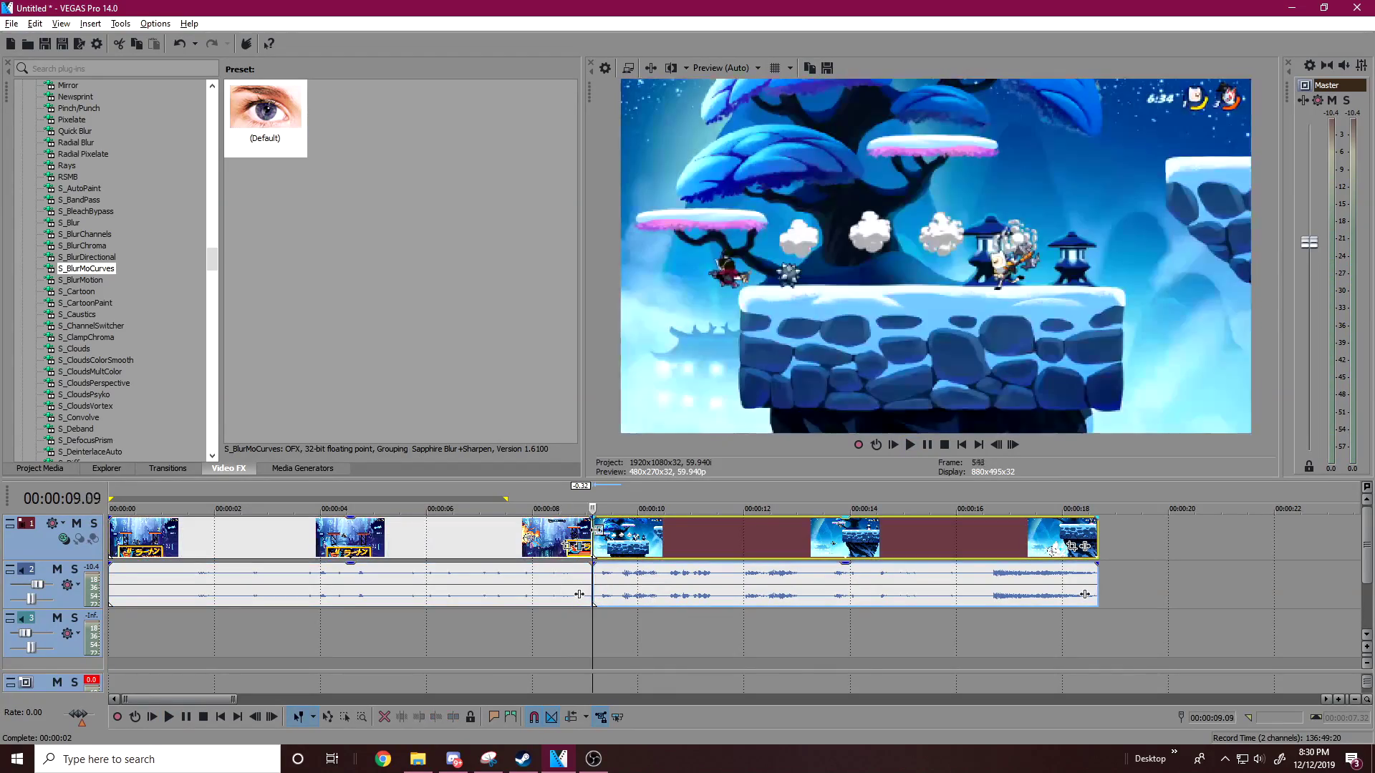
pyautogui.click(590, 538)
pyautogui.click(568, 535)
pyautogui.press('space')
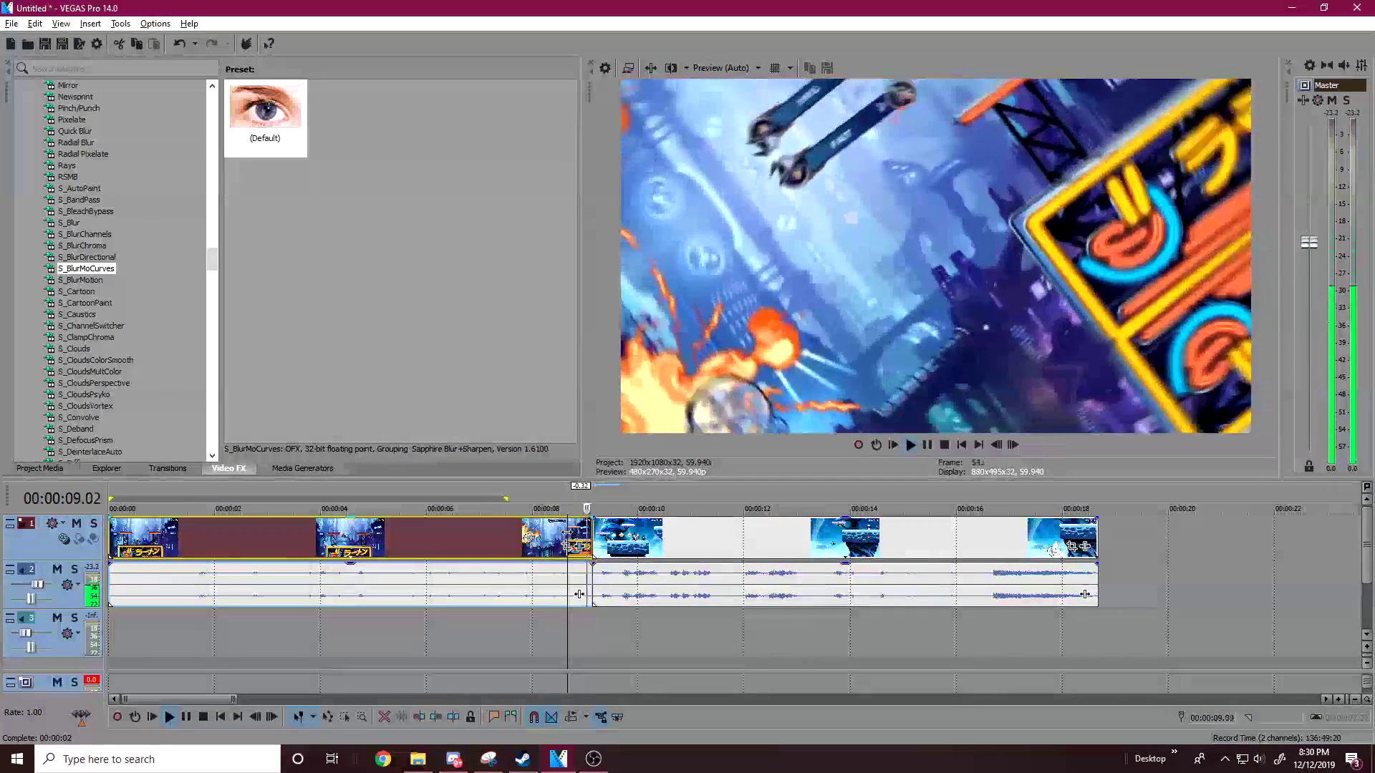
pyautogui.press('space')
# Place the playhead on the cut at 00:00:09.09 and apply the default S_BlurMoCurves preset to the second clip
pyautogui.click(591, 538)
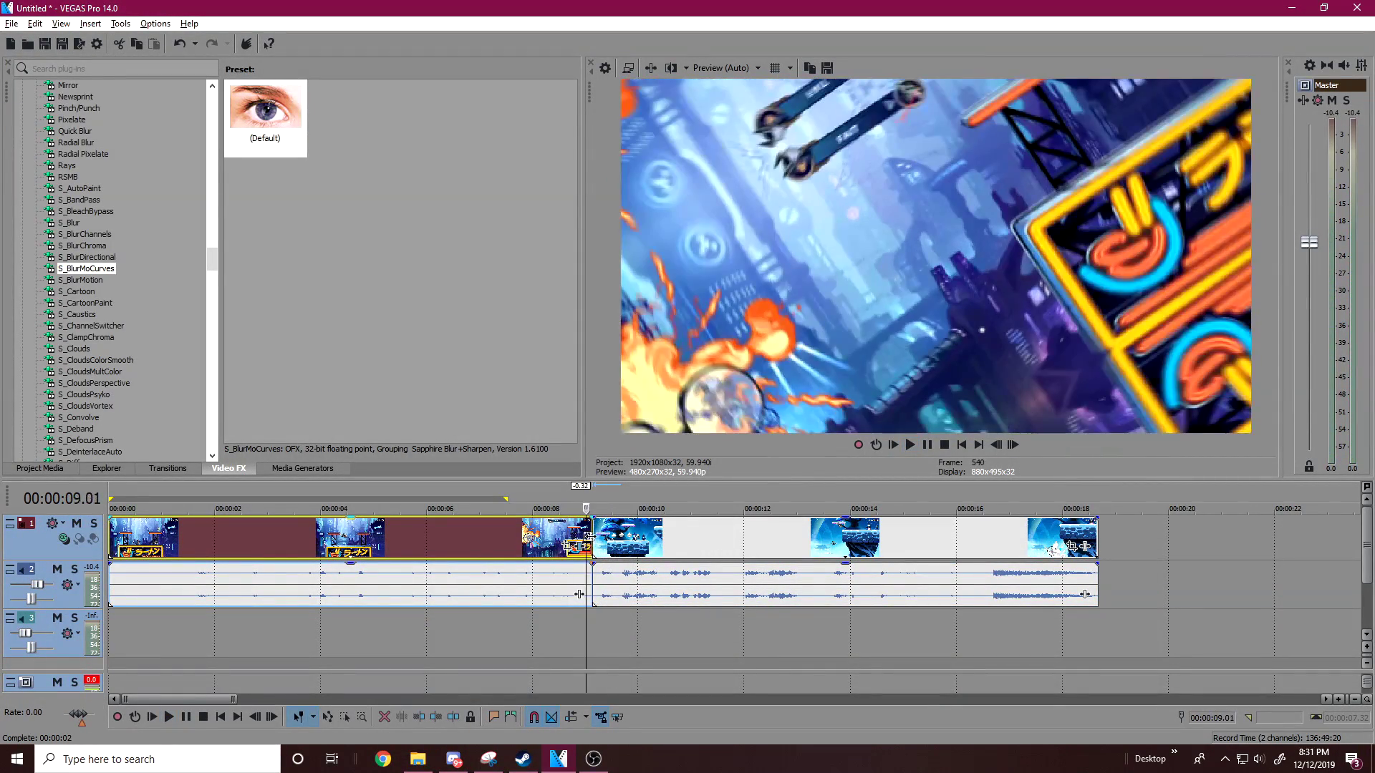
pyautogui.moveTo(247, 148); pyautogui.dragTo(485, 318)
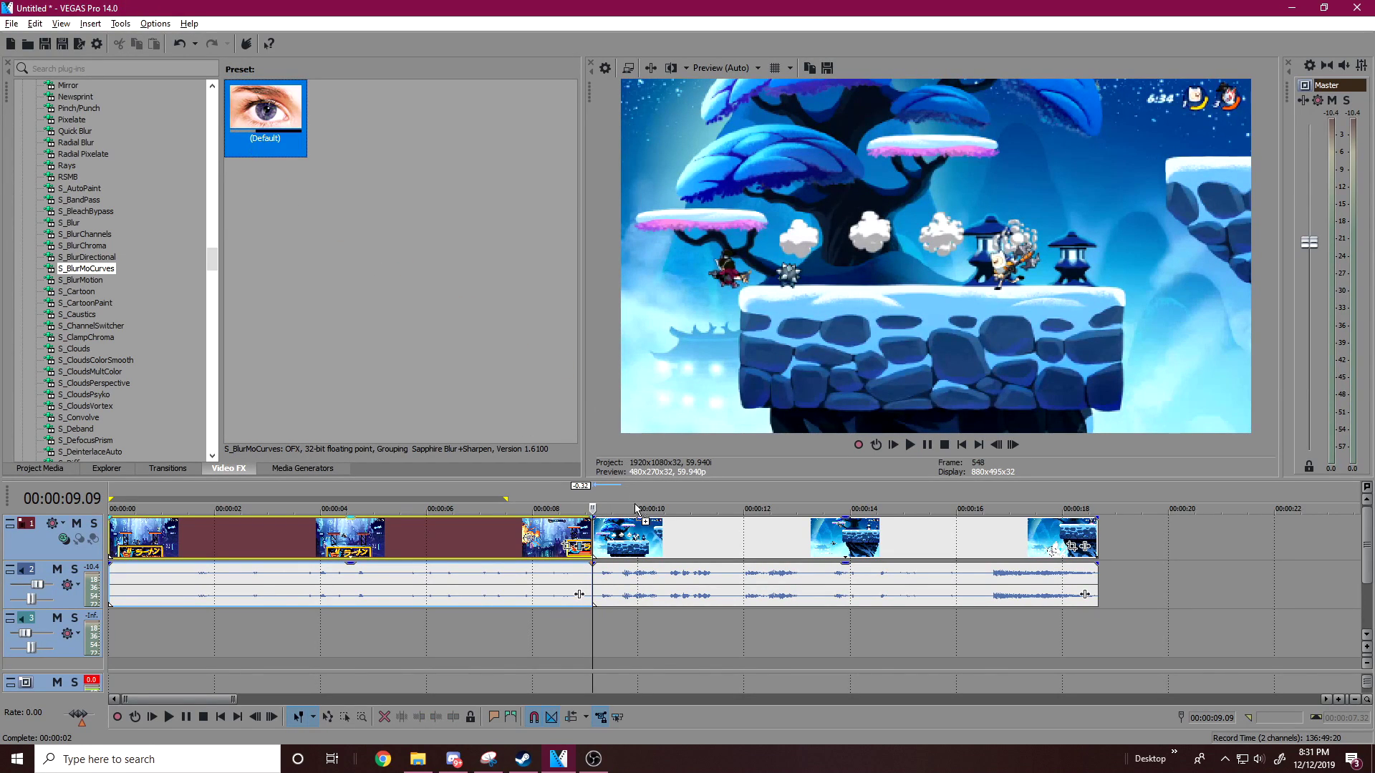
pyautogui.moveTo(634, 546); pyautogui.dragTo(633, 544)
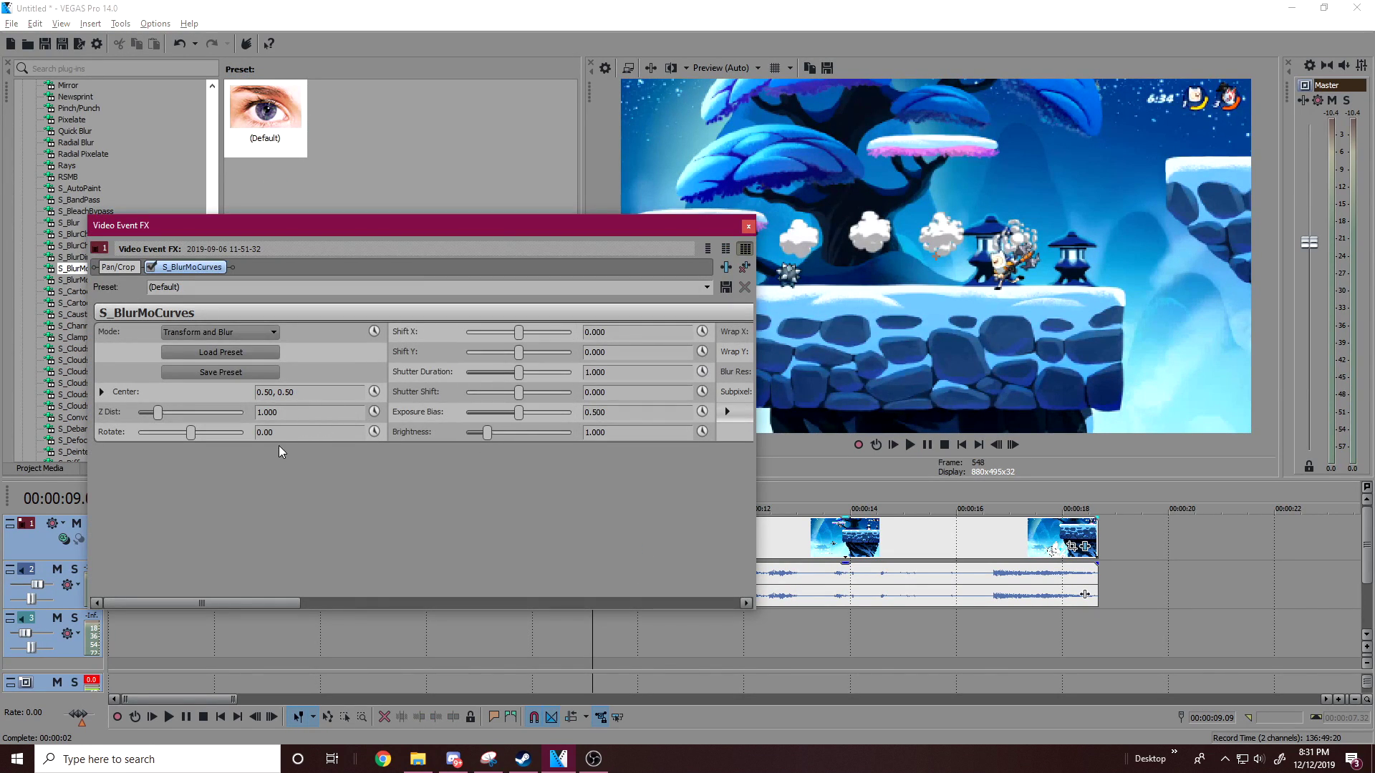
# Set both Wrap X and Wrap Y to Reflect in the second clip's S_BlurMoCurves effect
pyautogui.moveTo(286, 602); pyautogui.dragTo(708, 572)
pyautogui.click(536, 331)
pyautogui.click(519, 364)
pyautogui.click(519, 354)
pyautogui.click(513, 385)
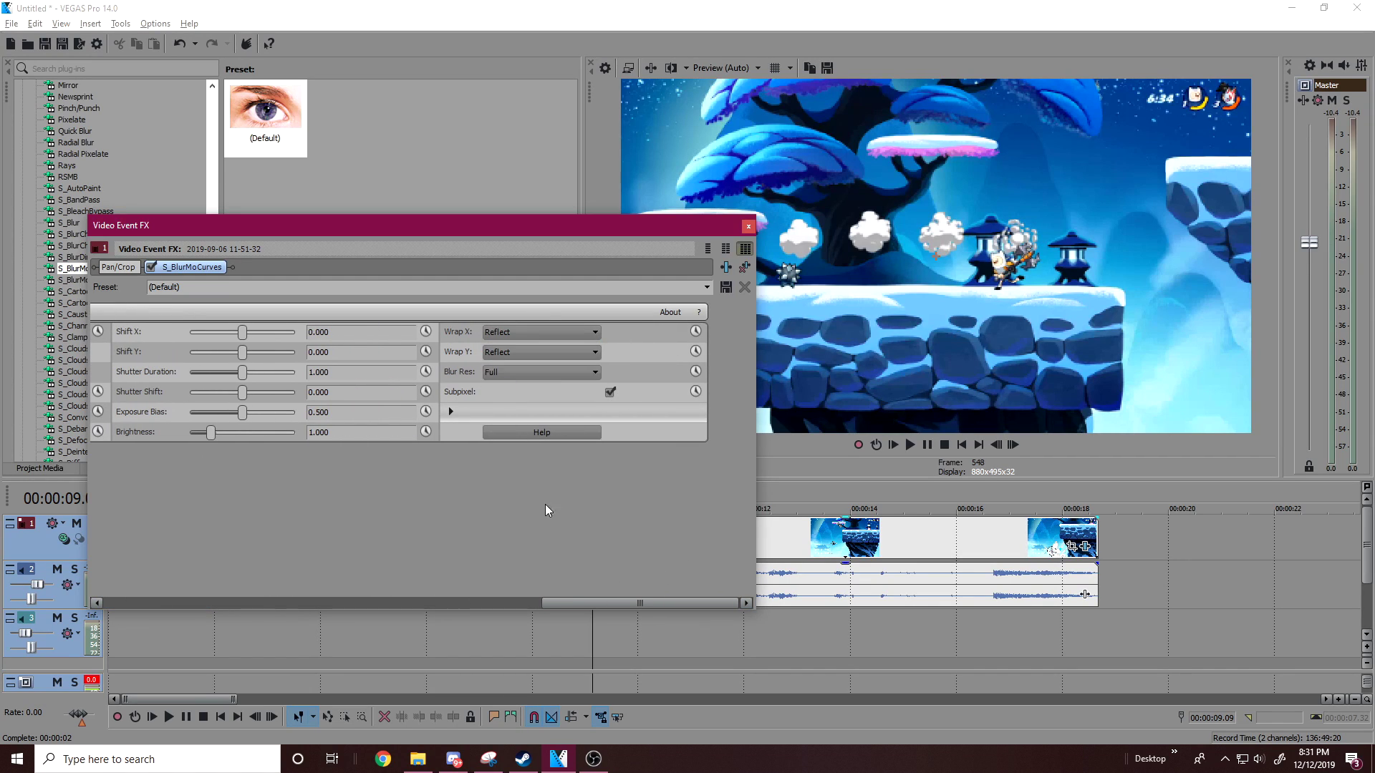
pyautogui.moveTo(590, 600); pyautogui.dragTo(185, 449)
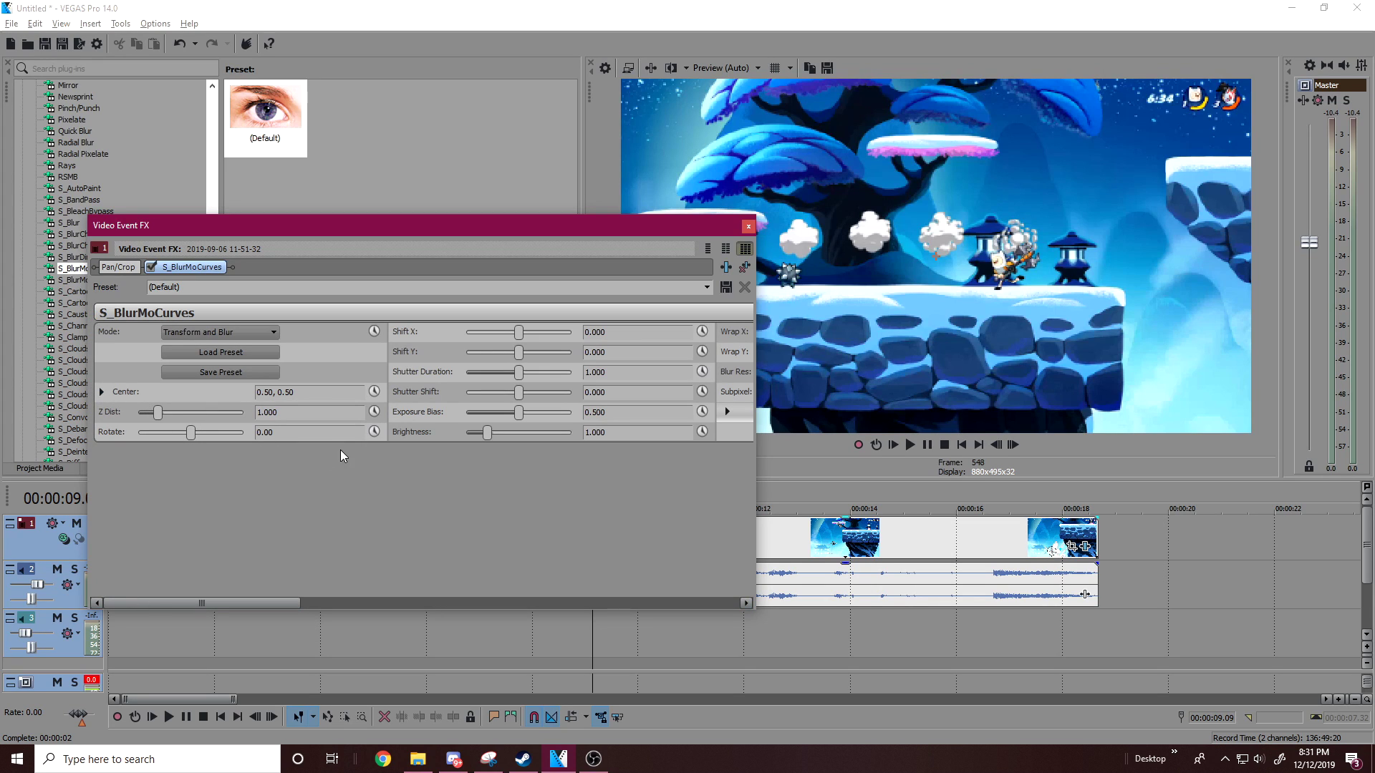
# Enable keyframing for Rotate on the second clip and set its starting keyframe to -90.61 with Fast Fade
pyautogui.click(375, 430)
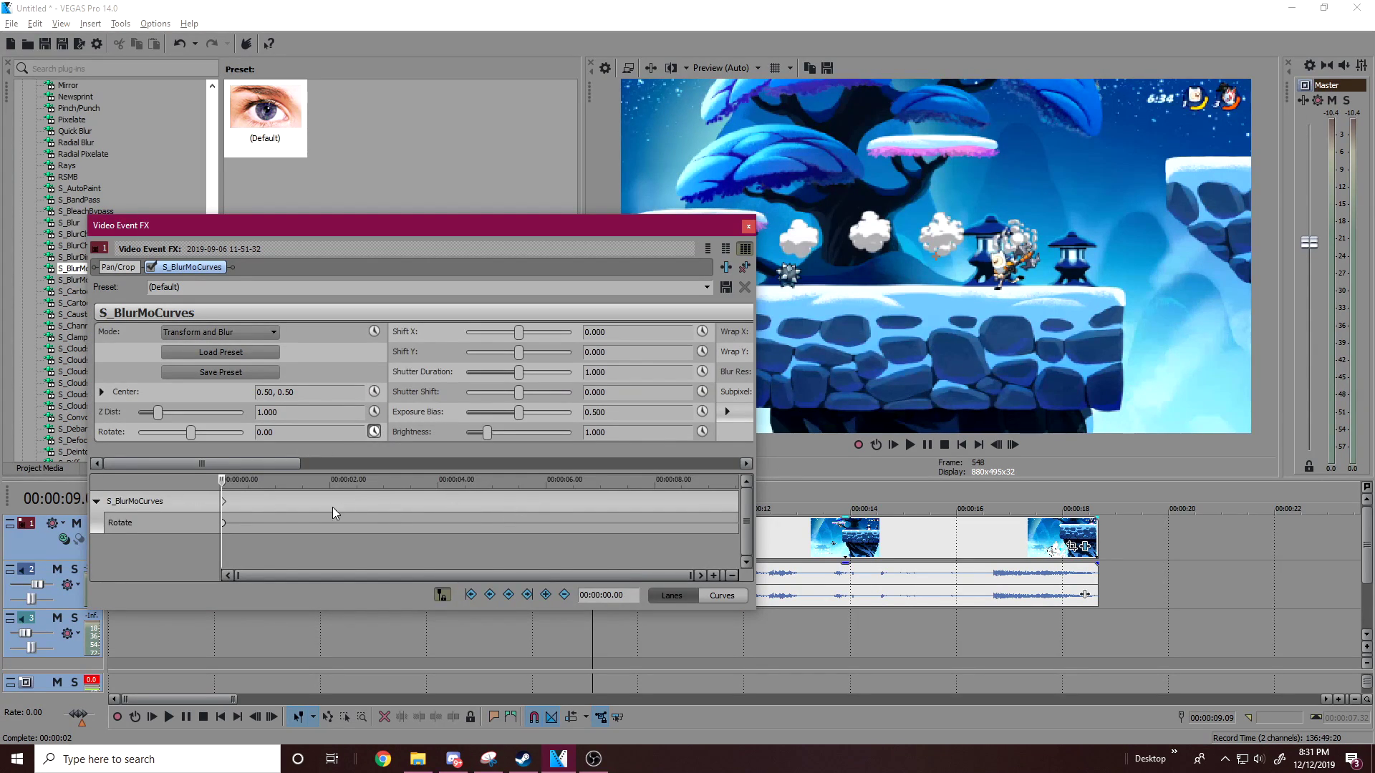
pyautogui.moveTo(190, 434); pyautogui.dragTo(177, 433)
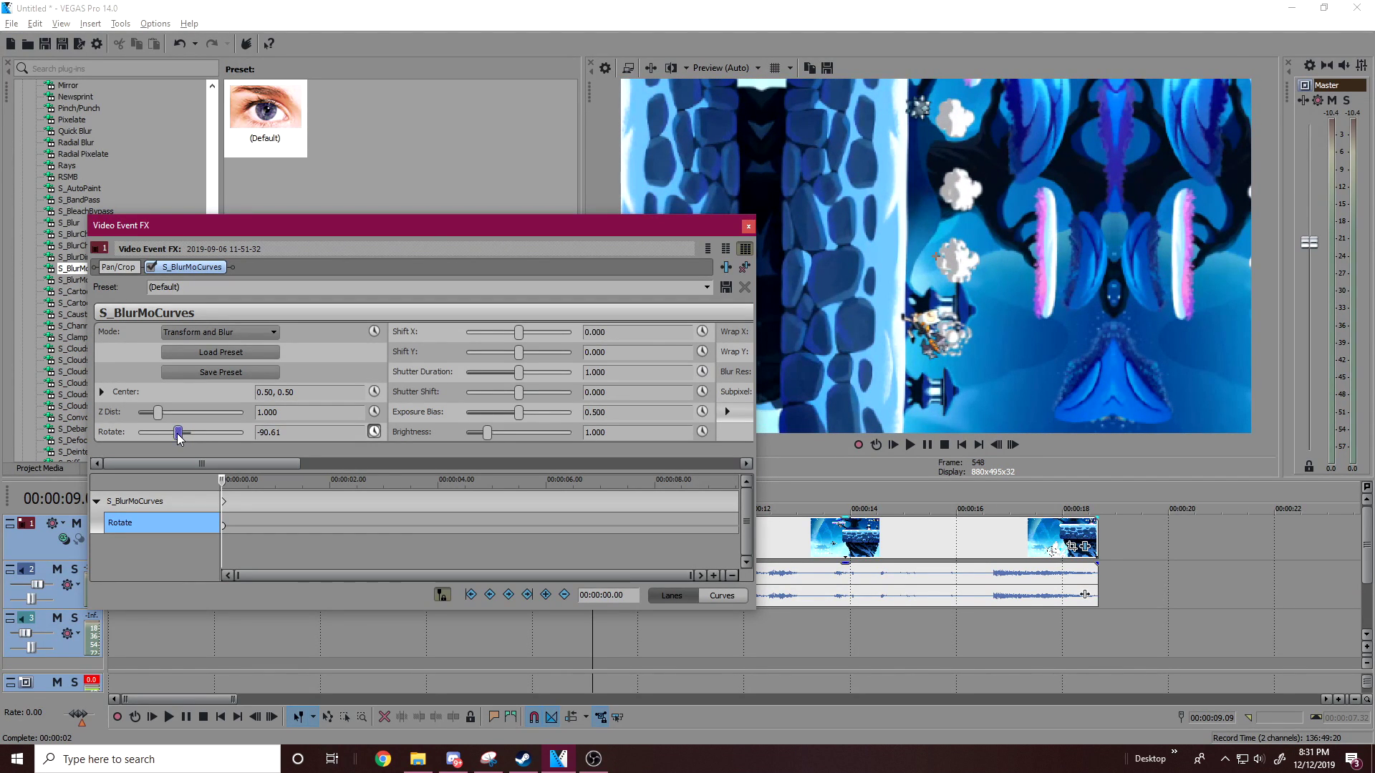
pyautogui.moveTo(177, 432); pyautogui.dragTo(187, 434)
pyautogui.moveTo(184, 436)
pyautogui.mouseDown()
pyautogui.moveTo(209, 434)
pyautogui.moveTo(183, 435)
pyautogui.mouseUp()
pyautogui.rightClick(221, 523)
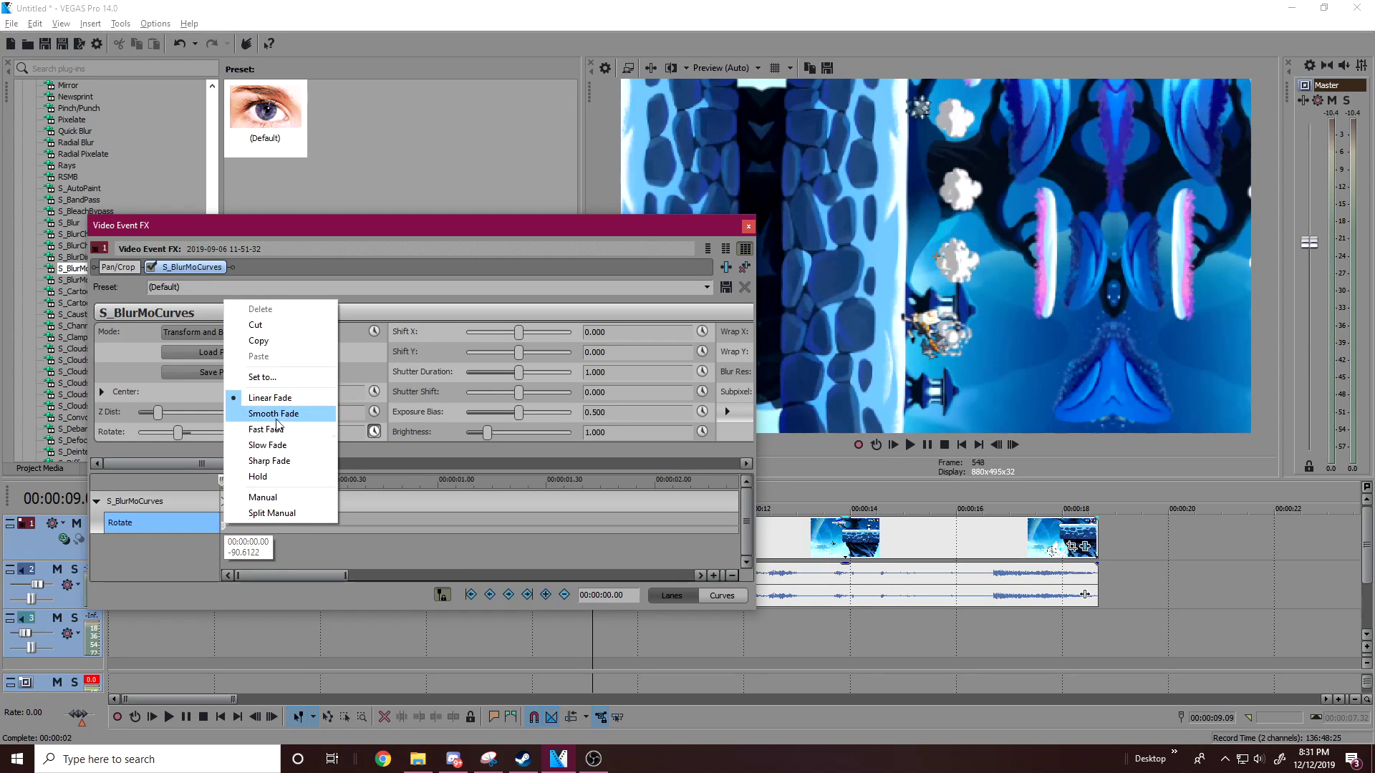
pyautogui.click(275, 430)
# Add a Rotate keyframe of -36.73 at 00:00:00.04 in the second clip and move it to 00:00:00.01
pyautogui.click(239, 516)
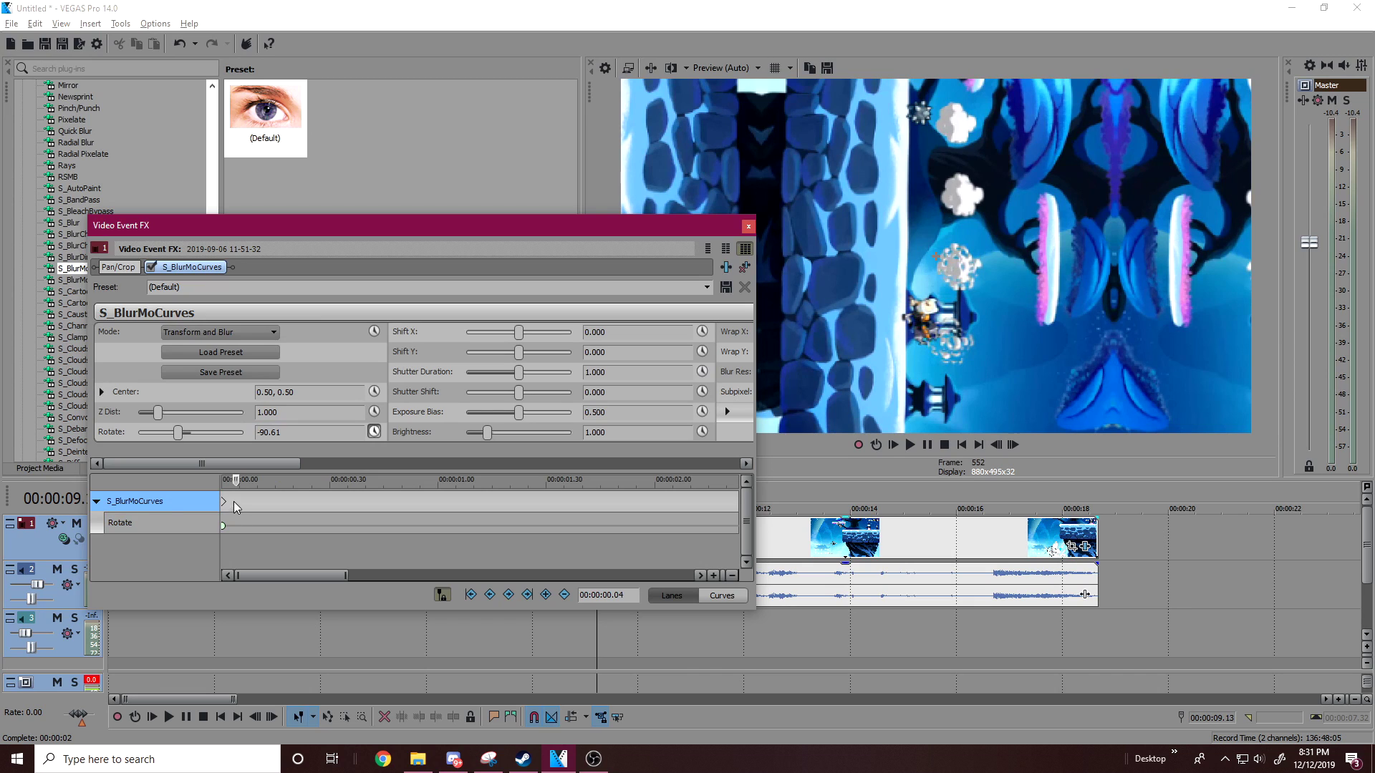
pyautogui.moveTo(176, 436); pyautogui.dragTo(186, 435)
pyautogui.scroll(4, 258, 532)
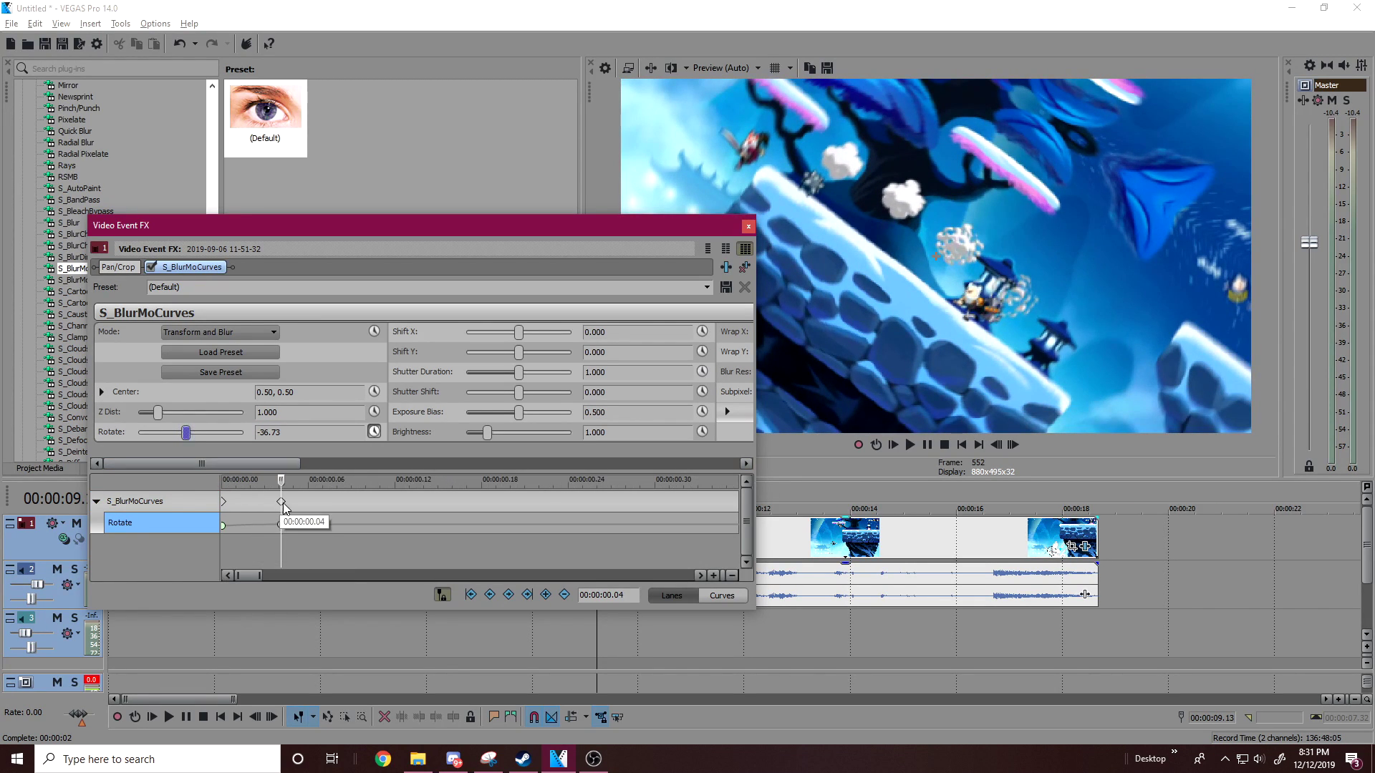
pyautogui.moveTo(282, 503); pyautogui.dragTo(245, 503)
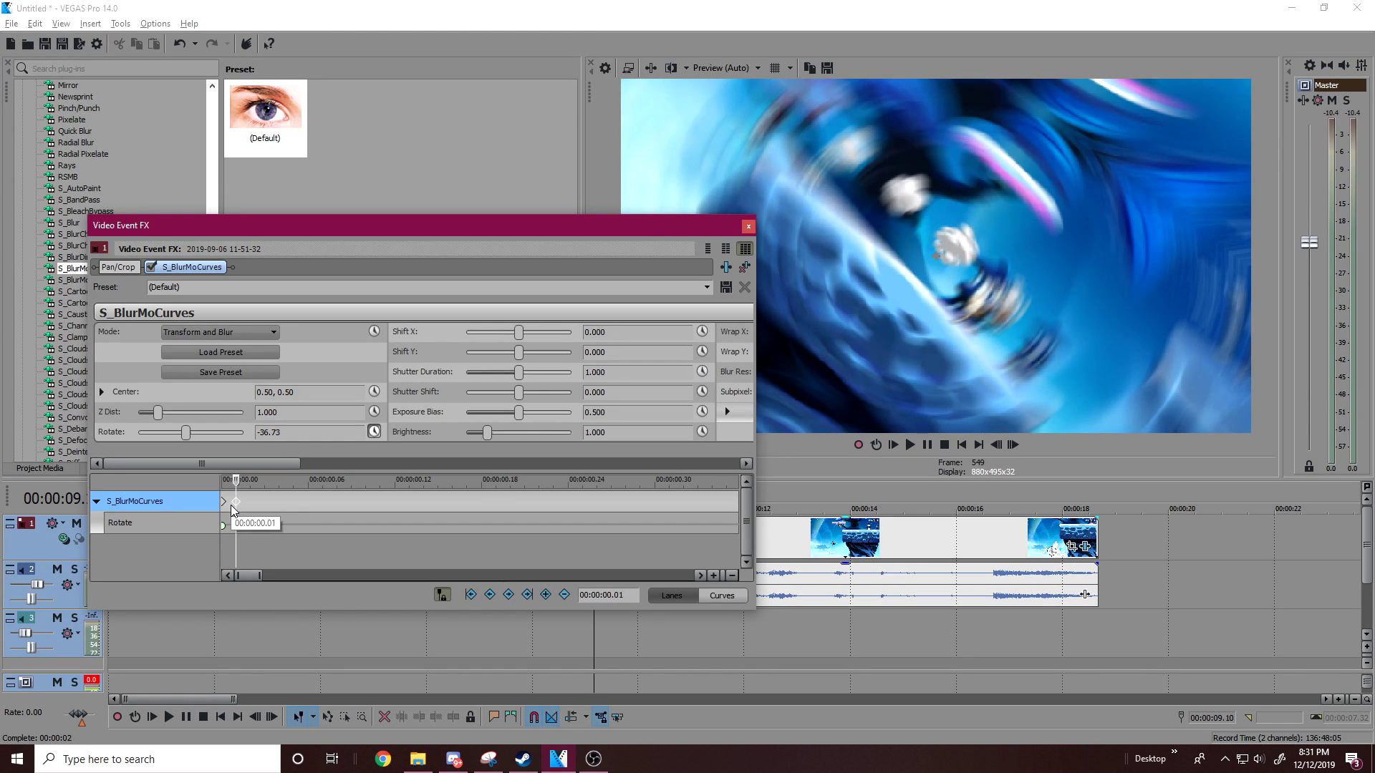
# Add a Rotate keyframe of 0 at 00:00:00.06 in the second clip's S_BlurMoCurves effect
pyautogui.moveTo(236, 509); pyautogui.dragTo(303, 490)
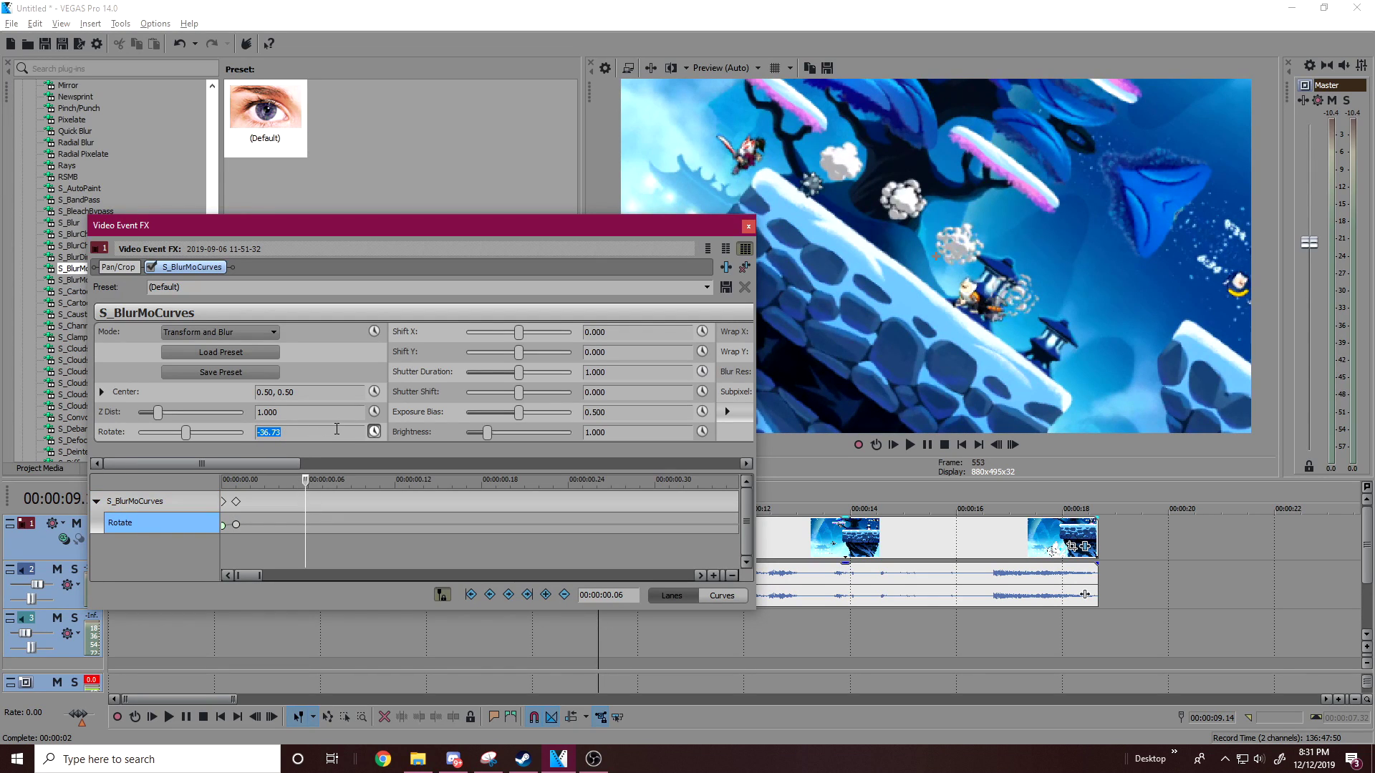
pyautogui.press('Return')
pyautogui.click(237, 524)
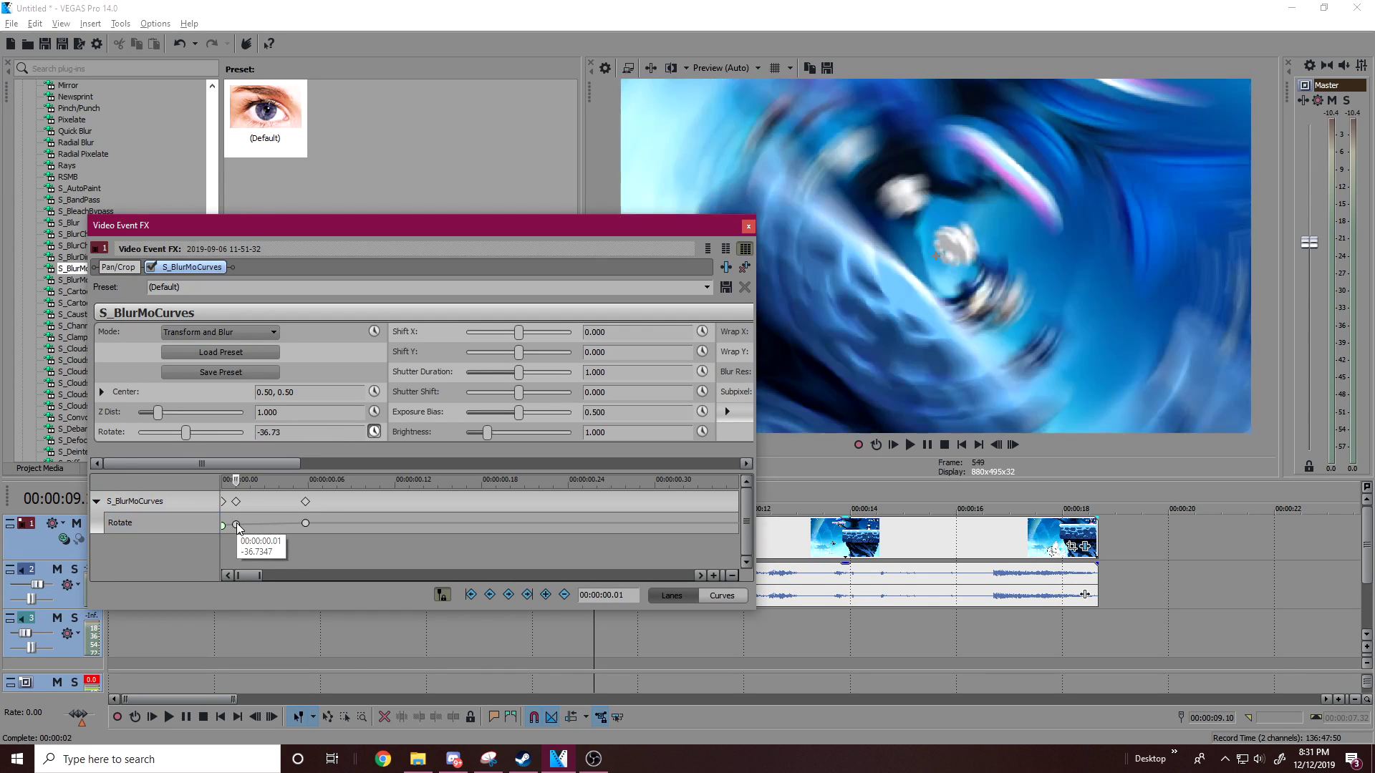
pyautogui.rightClick(237, 525)
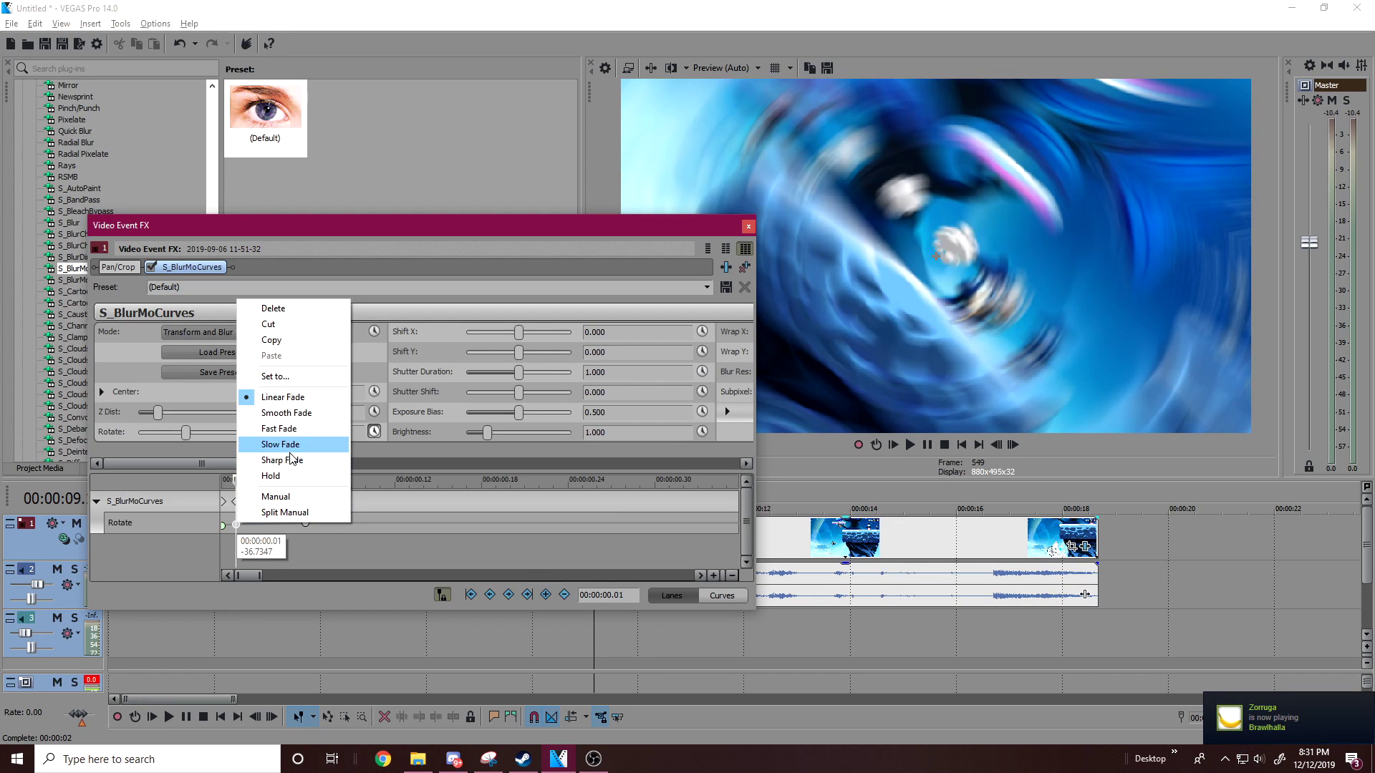
pyautogui.click(292, 460)
pyautogui.click(221, 502)
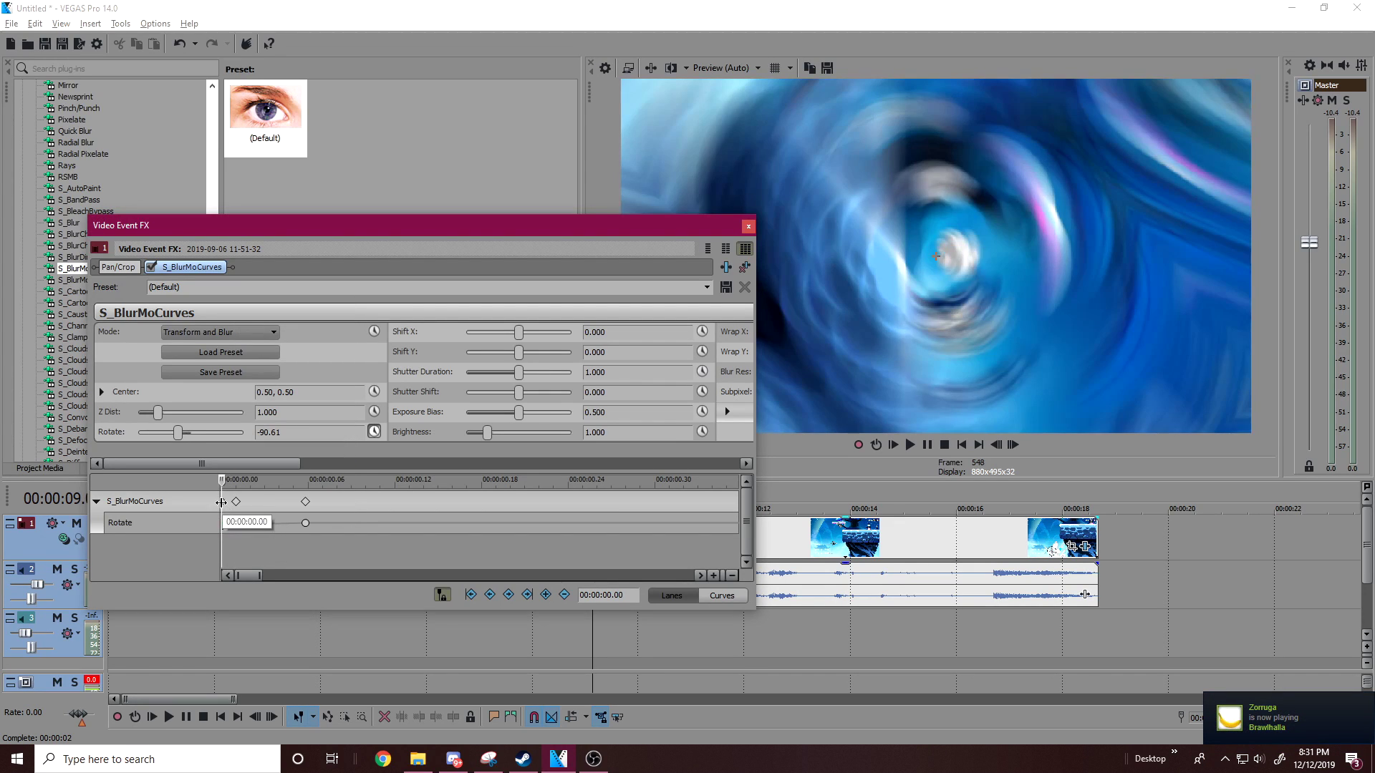
pyautogui.click(237, 503)
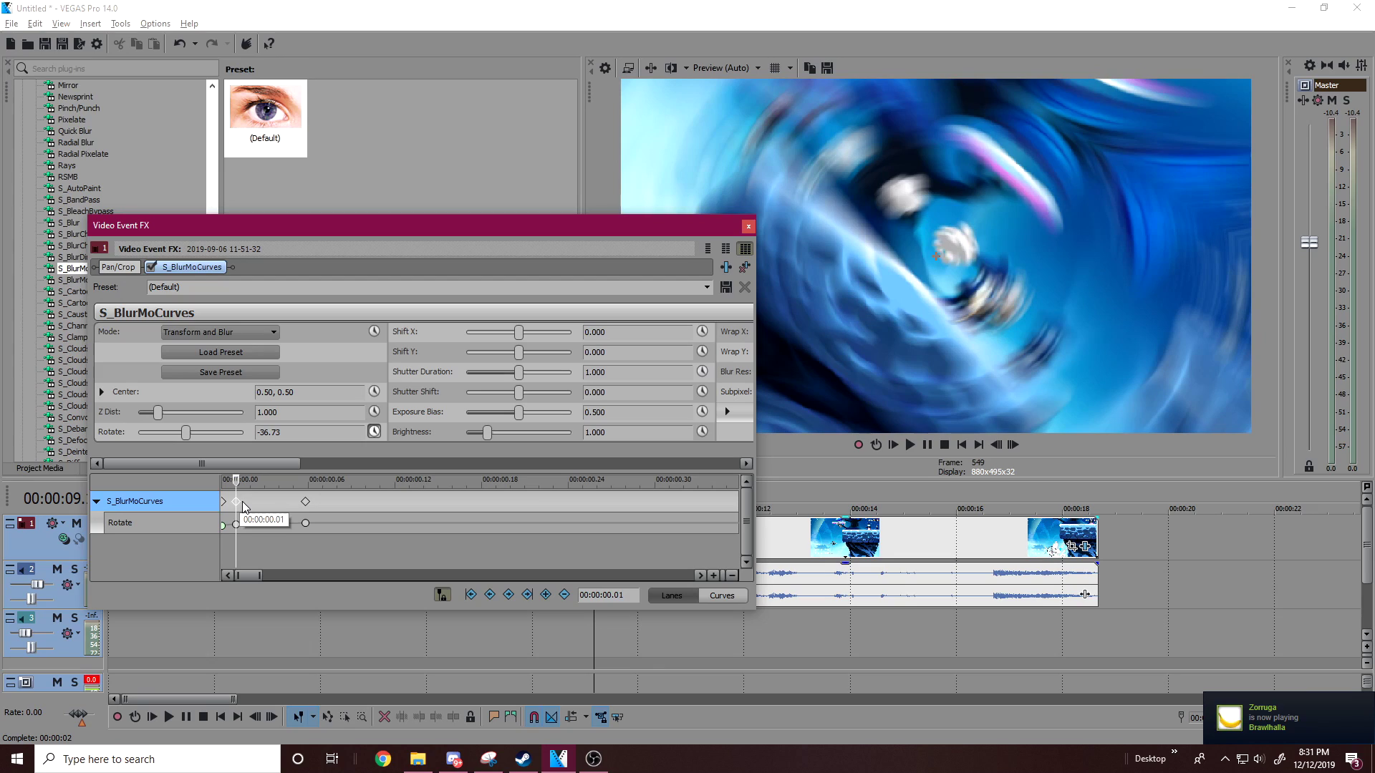
pyautogui.click(747, 227)
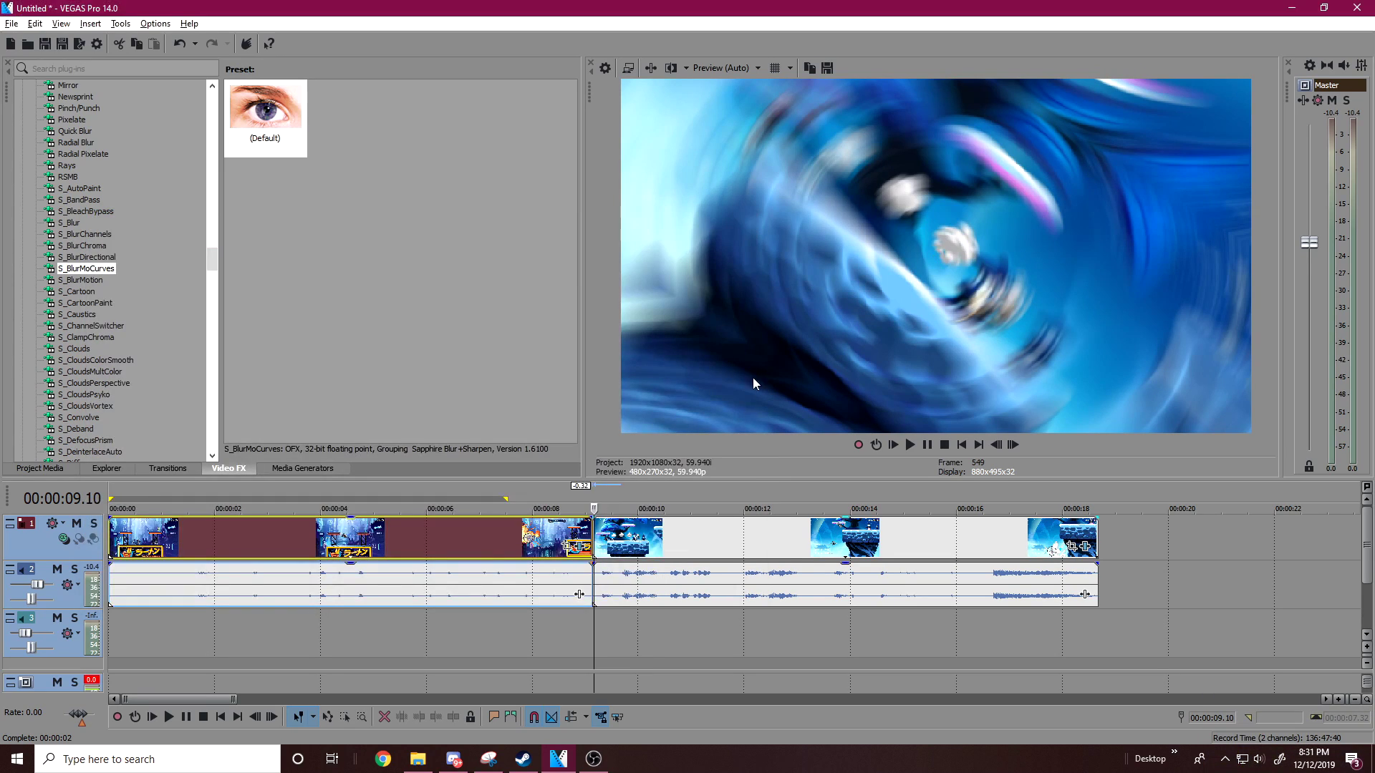
# Move the second clip's zero-value Rotate keyframe to 00:00:00.14 and set the 00:00:00.01 keyframe's interpolation to Fast Fade
pyautogui.click(561, 533)
pyautogui.press('space')
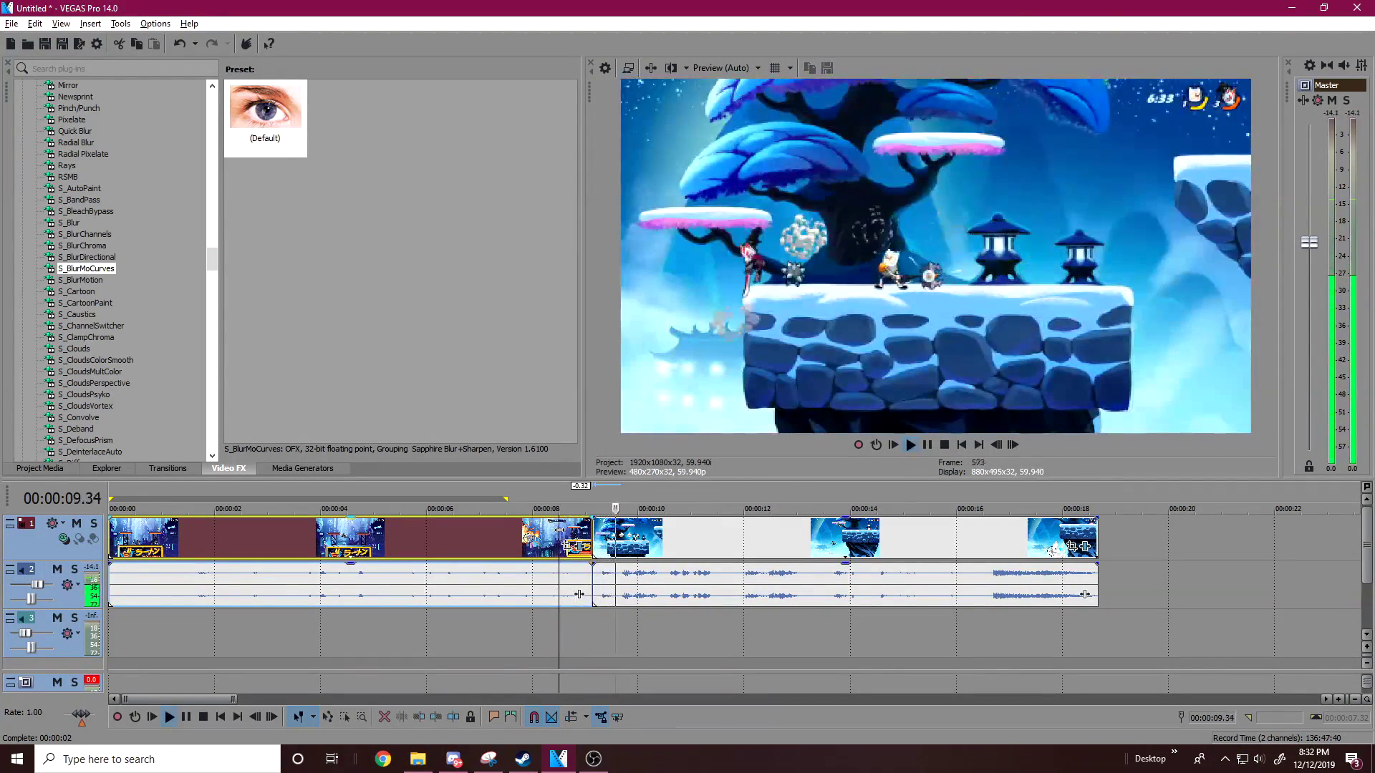
pyautogui.press('space')
pyautogui.click(569, 546)
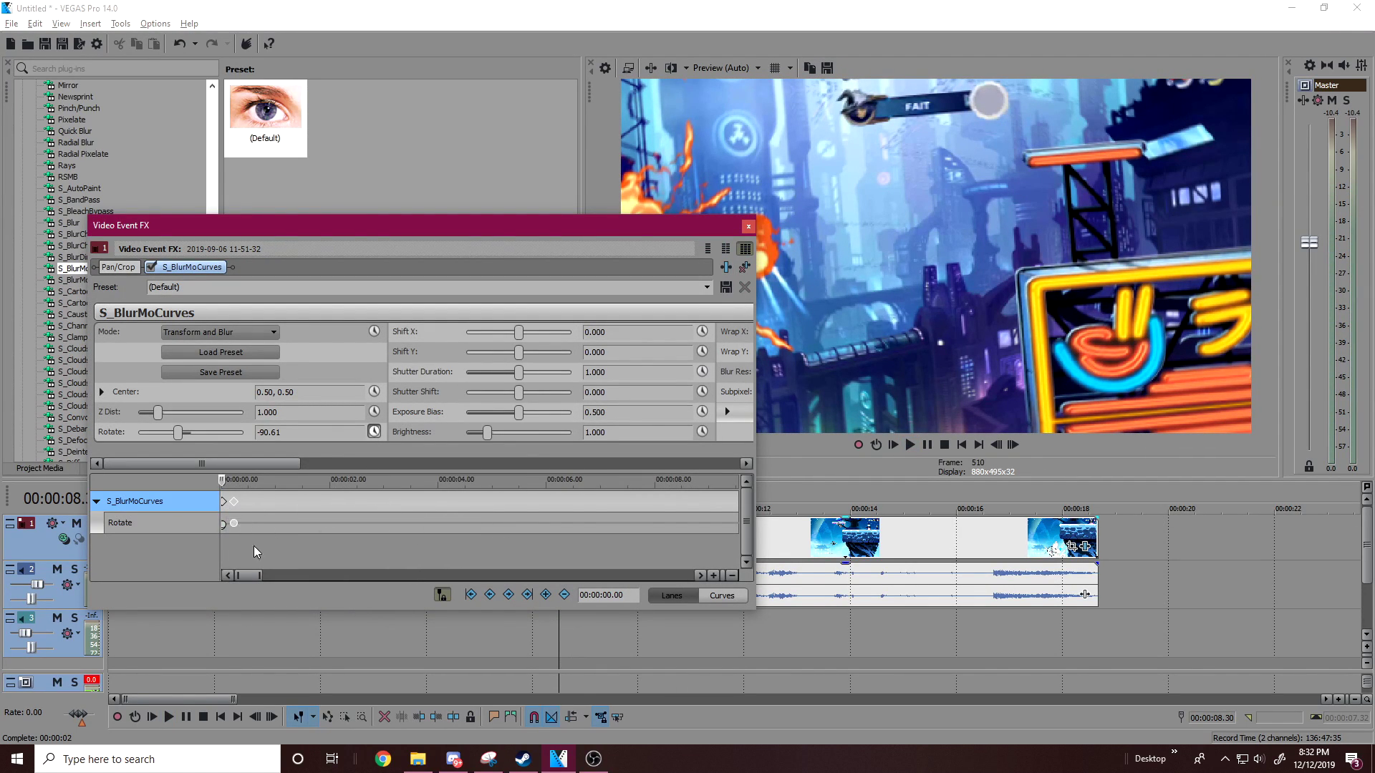
pyautogui.click(225, 525)
pyautogui.scroll(4, 250, 527)
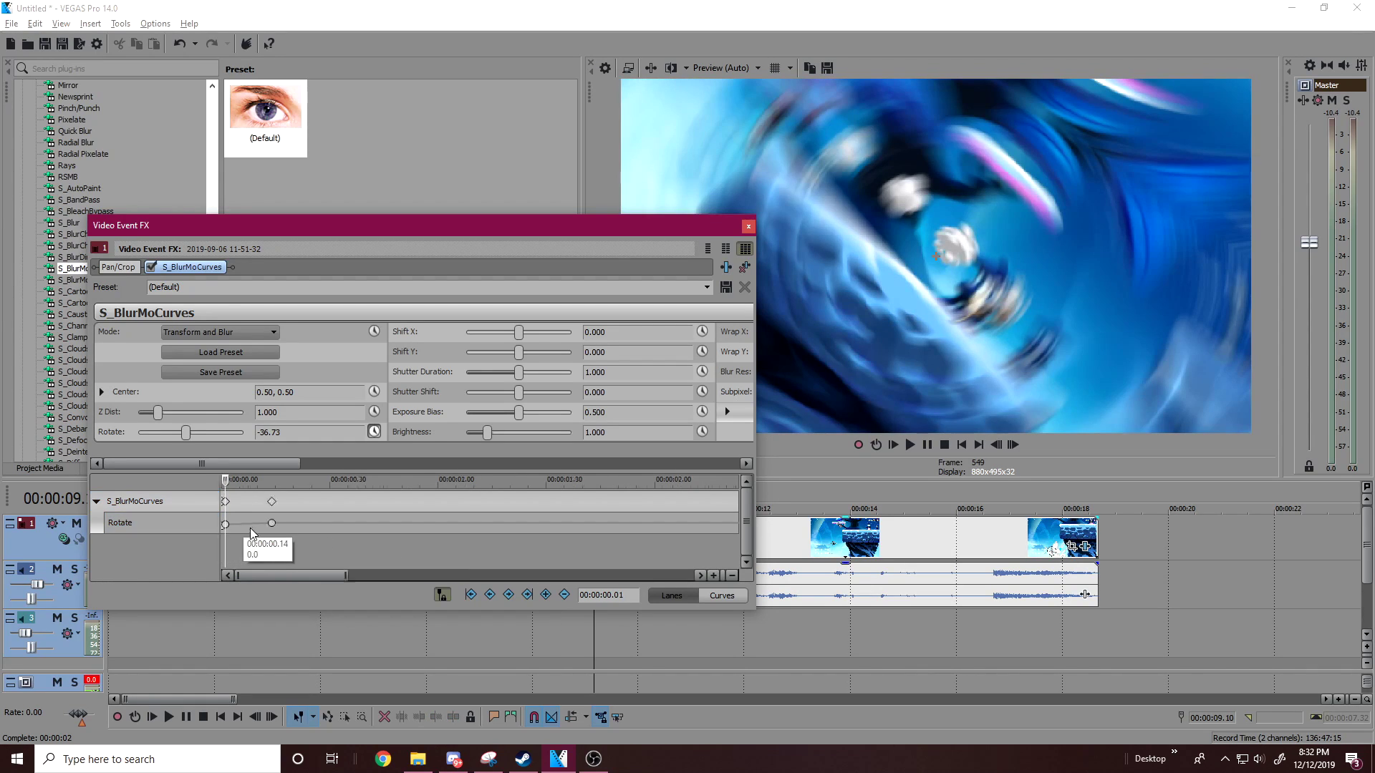
pyautogui.rightClick(251, 526)
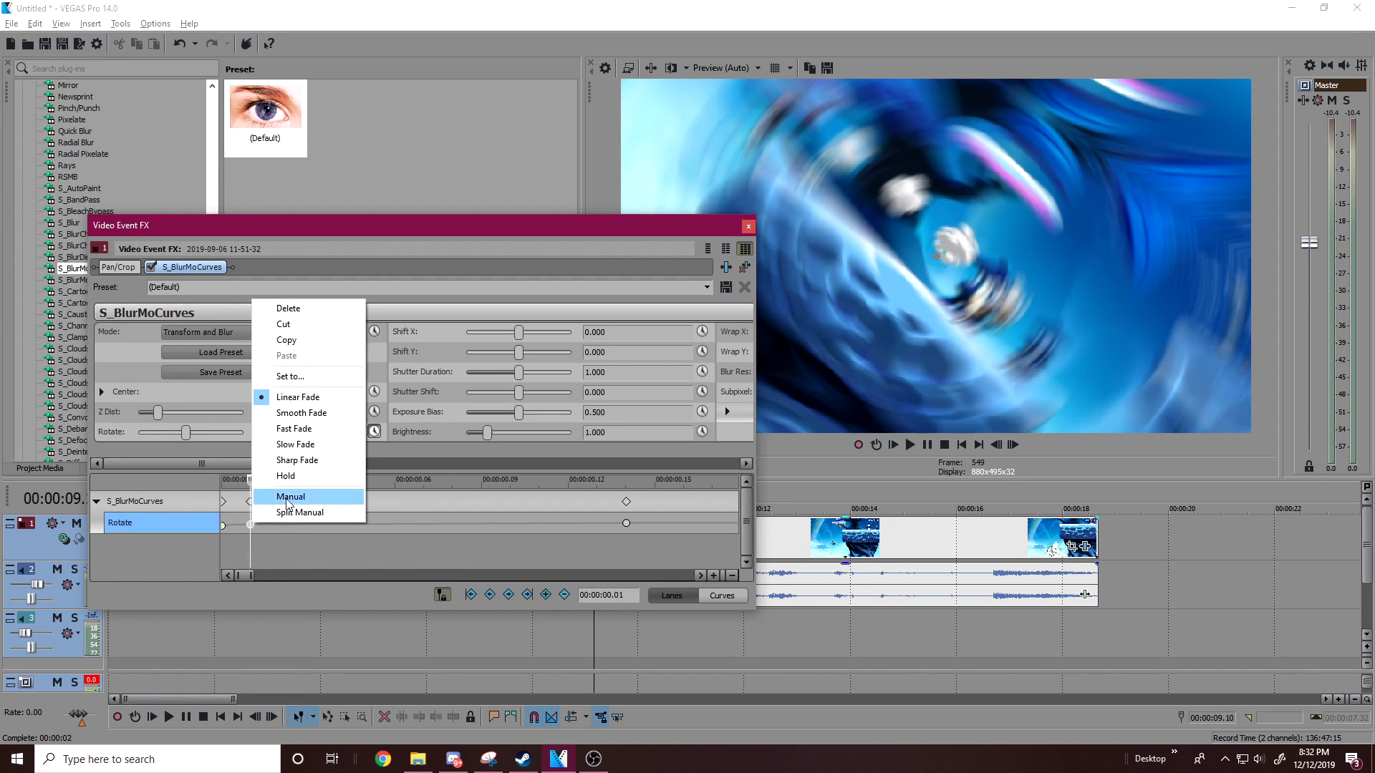
pyautogui.click(316, 434)
pyautogui.click(748, 227)
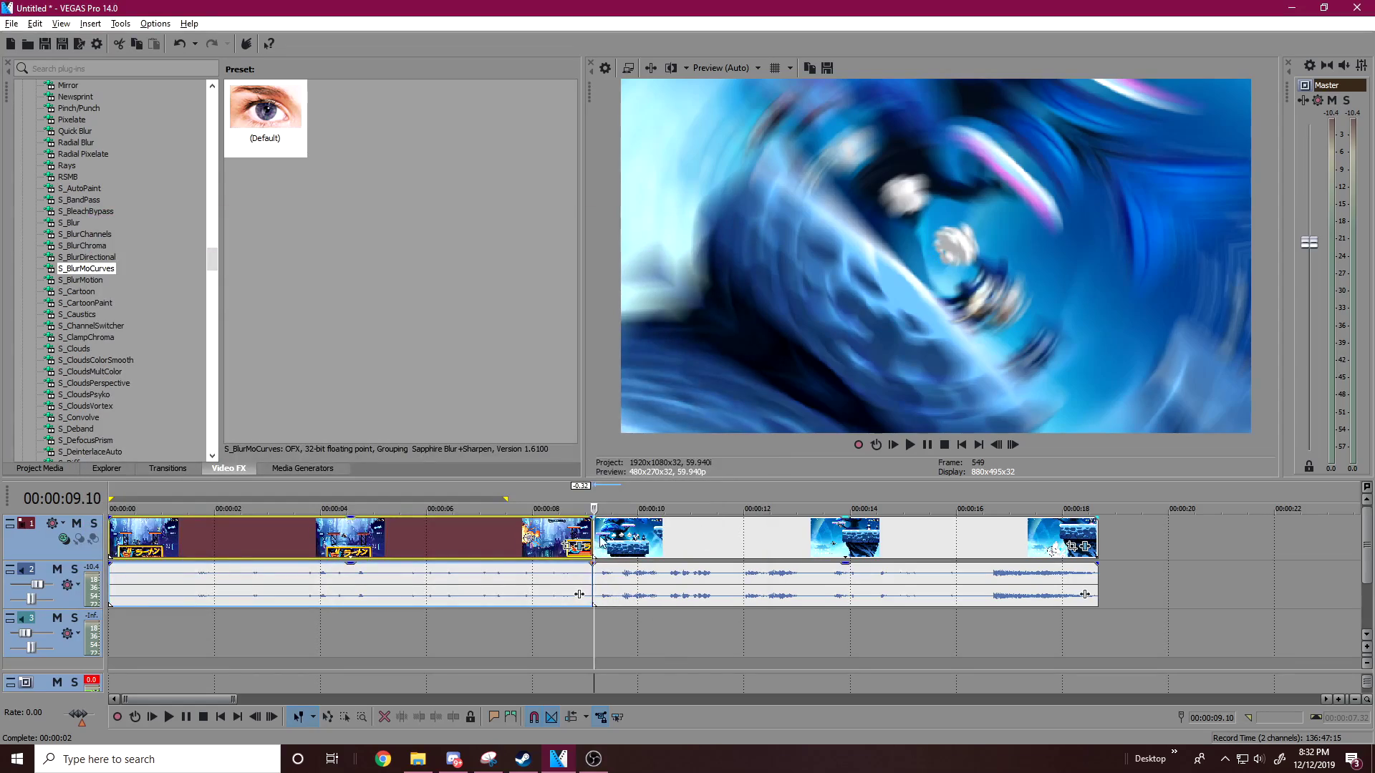
# Preview the transition and move the second clip's last Rotate keyframe to 00:00:00.49
pyautogui.click(536, 530)
pyautogui.press('space')
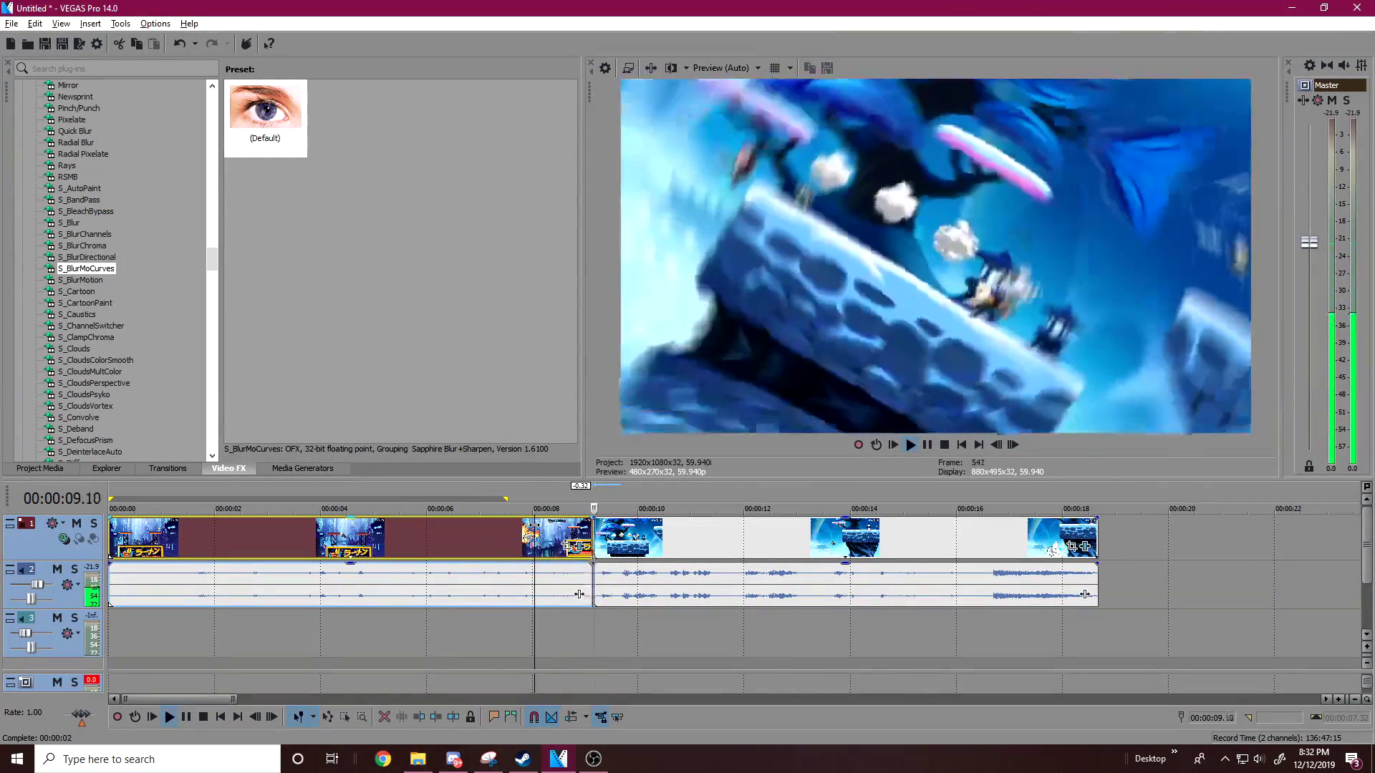
pyautogui.press('space')
pyautogui.click(1072, 546)
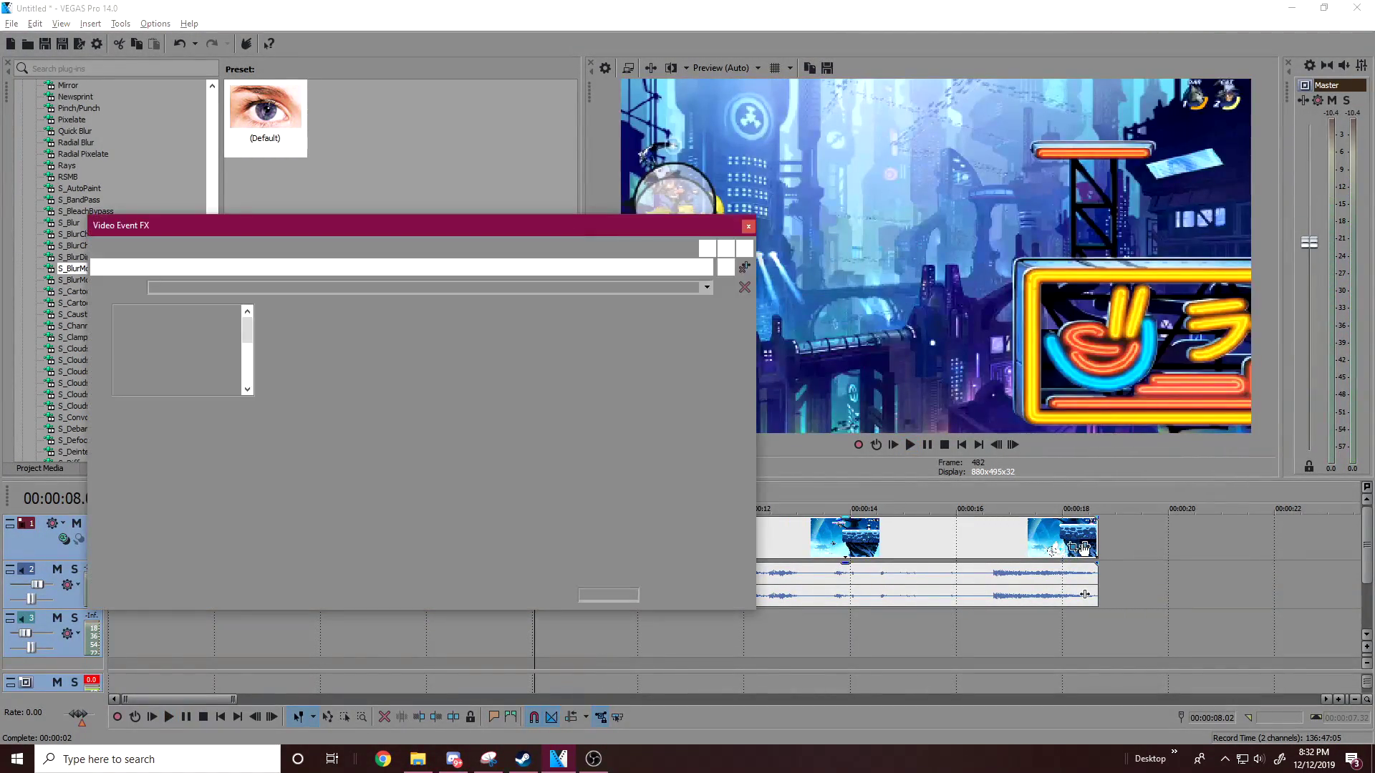
pyautogui.moveTo(233, 523); pyautogui.dragTo(267, 521)
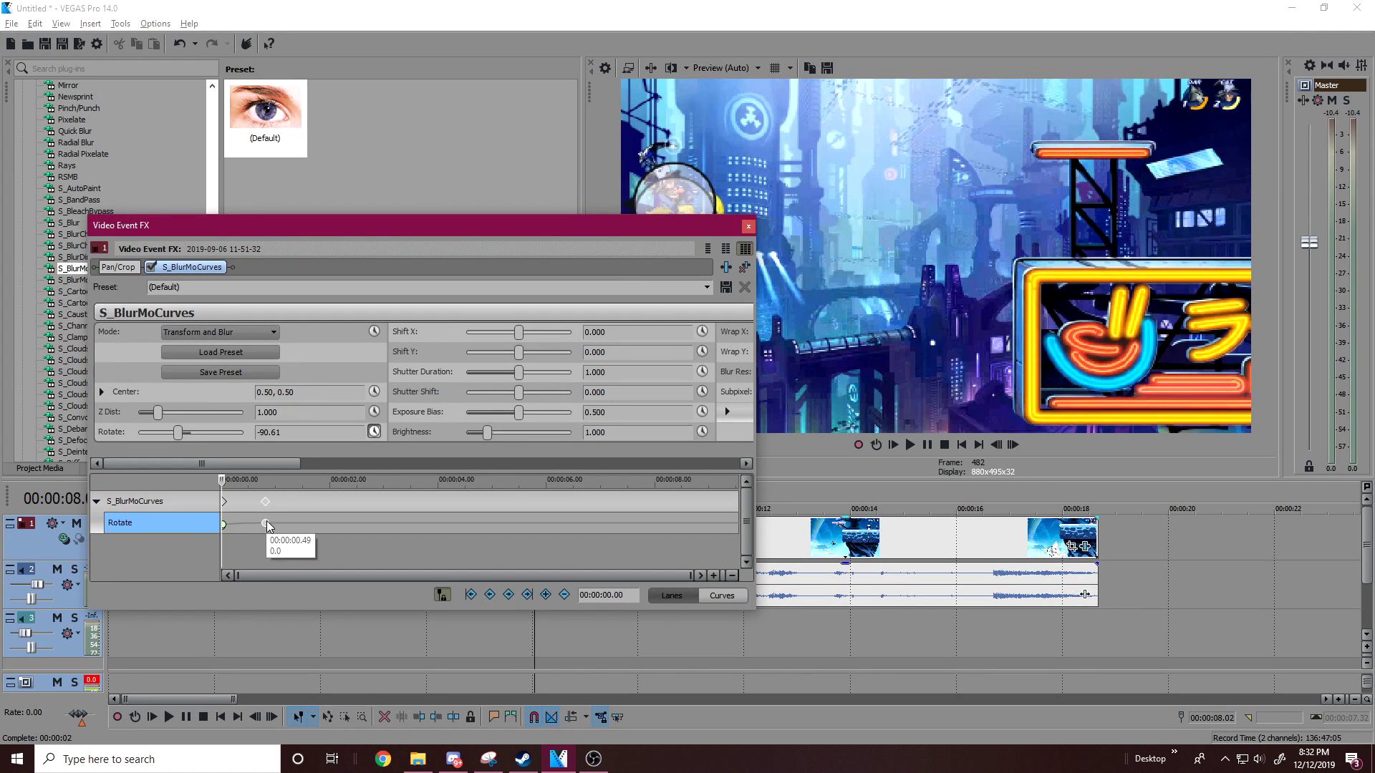
pyautogui.click(746, 226)
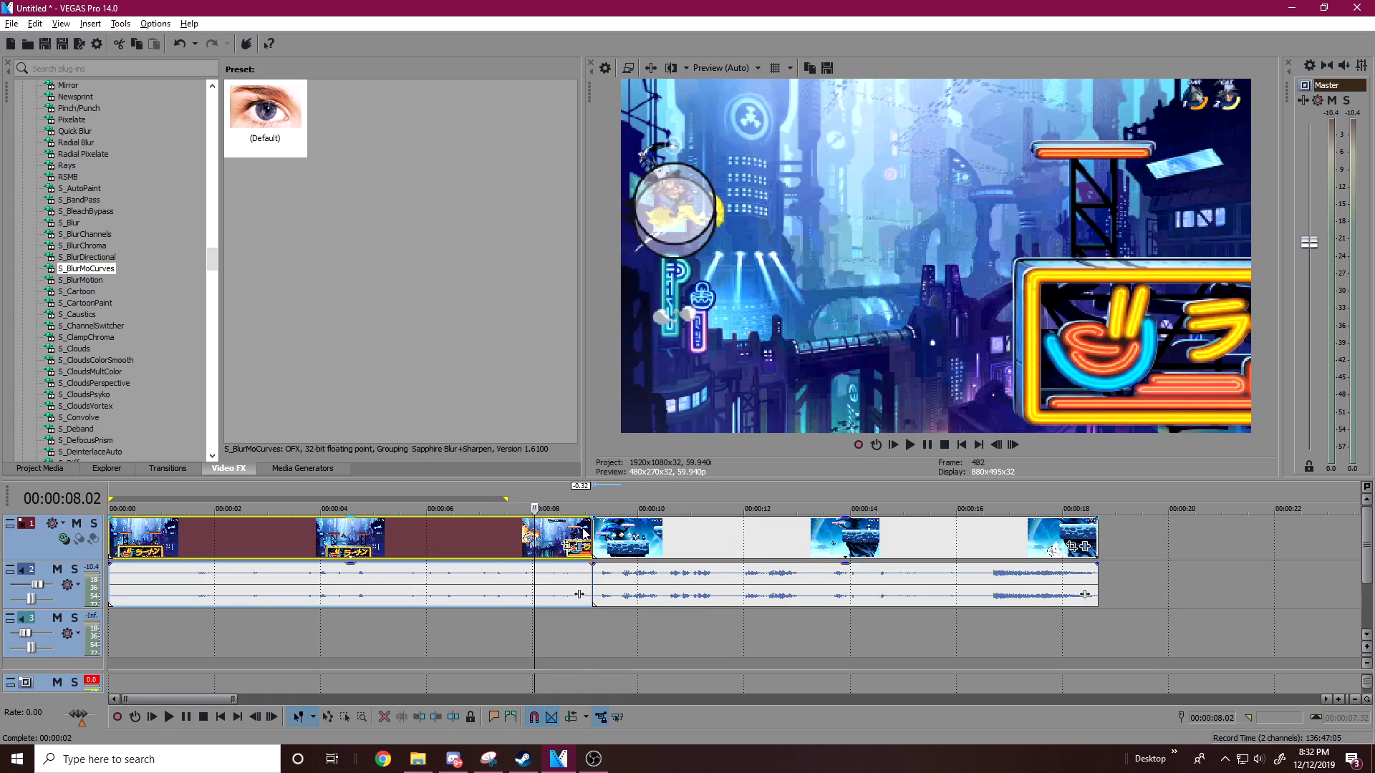
# Play back the rotation transition across the cut repeatedly, starting from the end of the first clip
pyautogui.press('space')
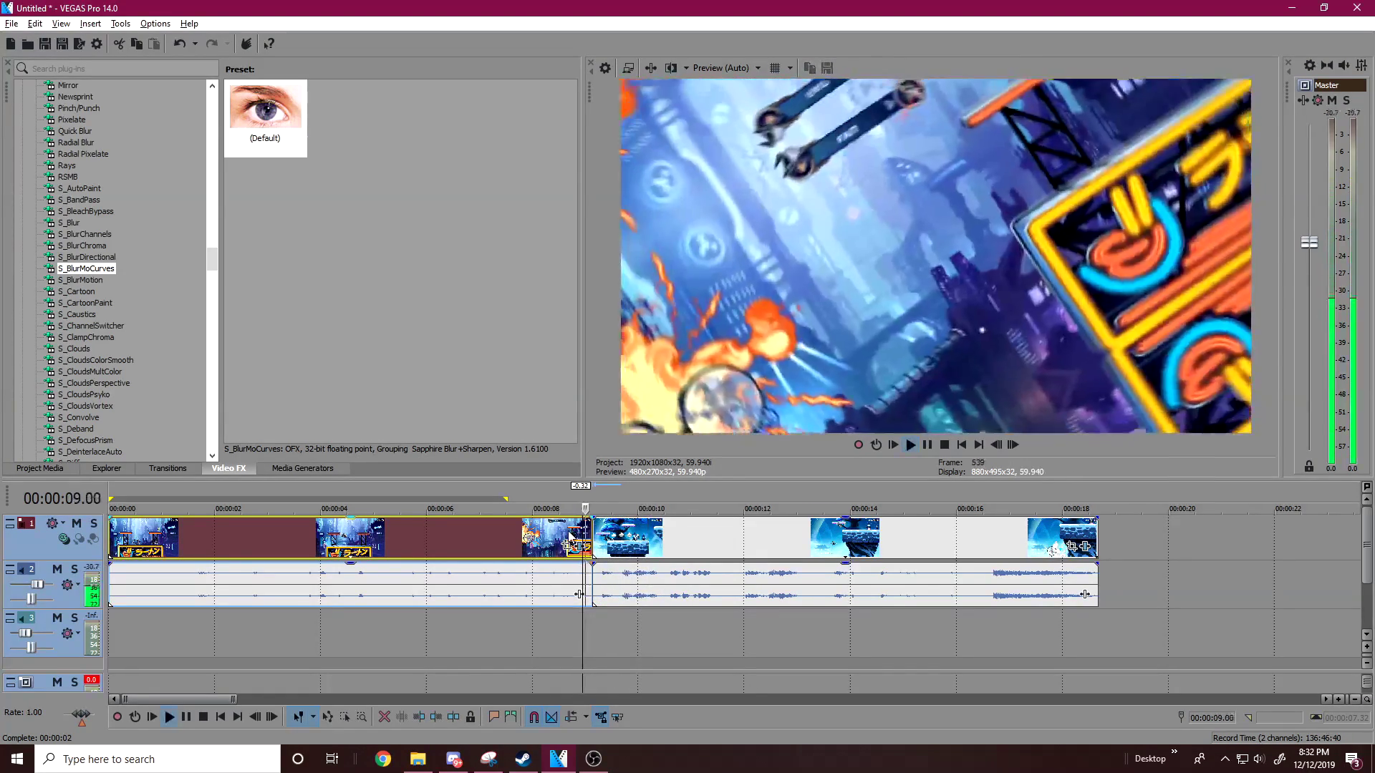
pyautogui.press('space')
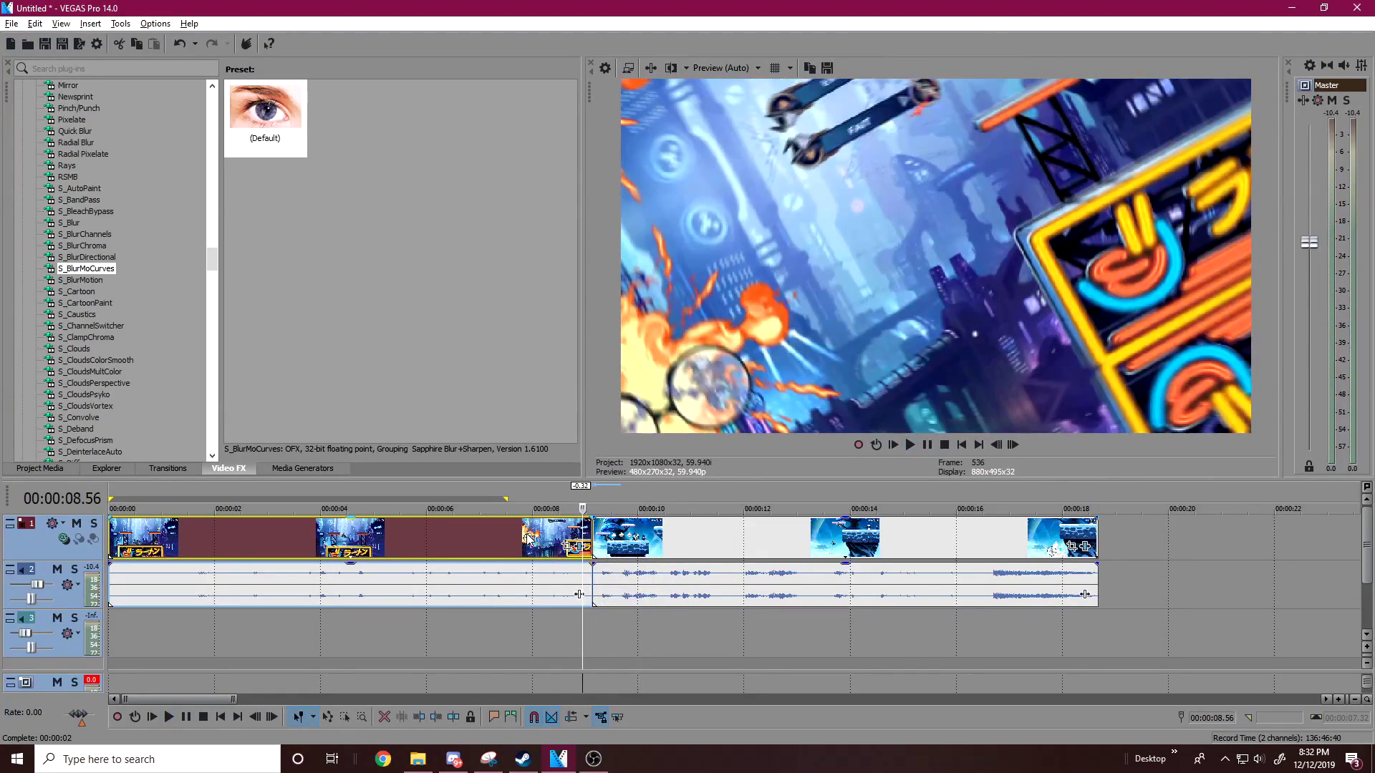
pyautogui.click(527, 538)
pyautogui.press('space')
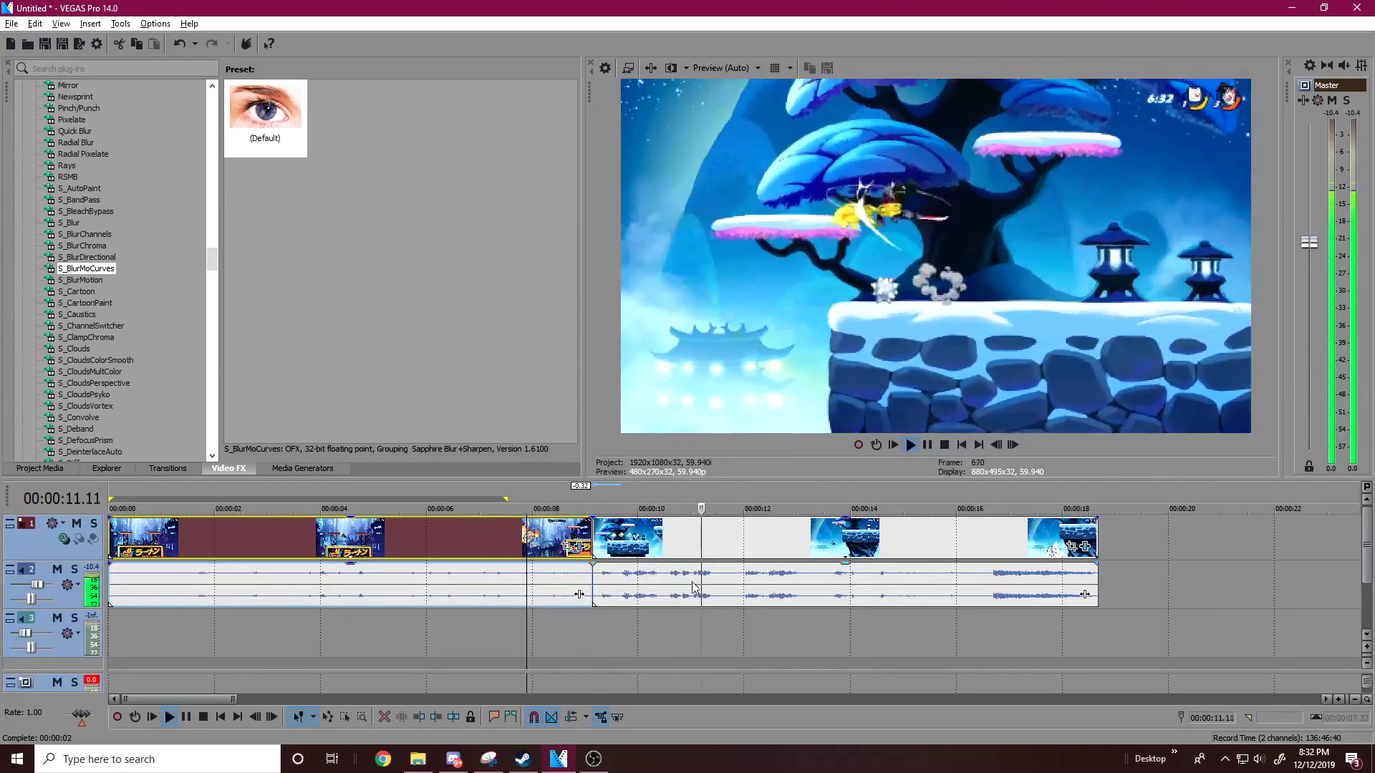
pyautogui.press('space')
pyautogui.click(555, 525)
pyautogui.press('space')
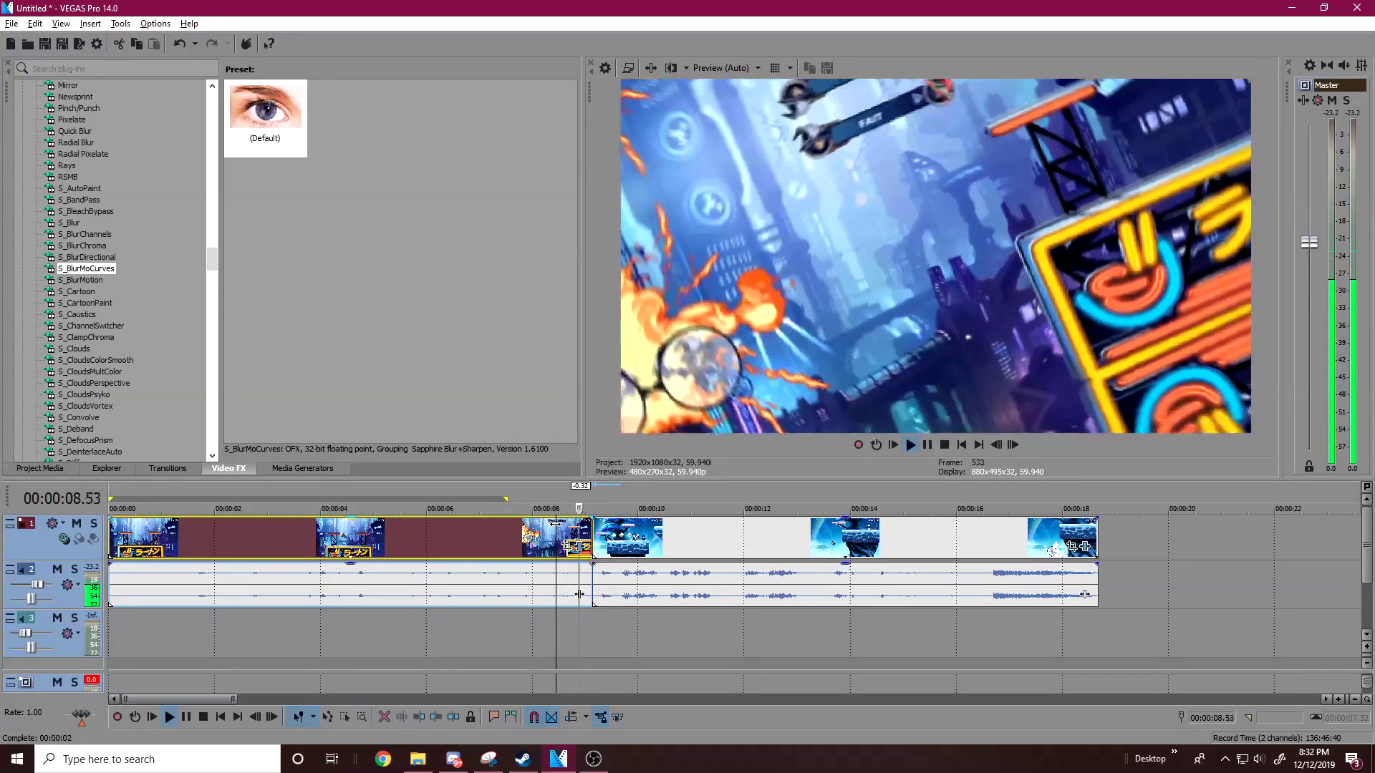
pyautogui.press('space')
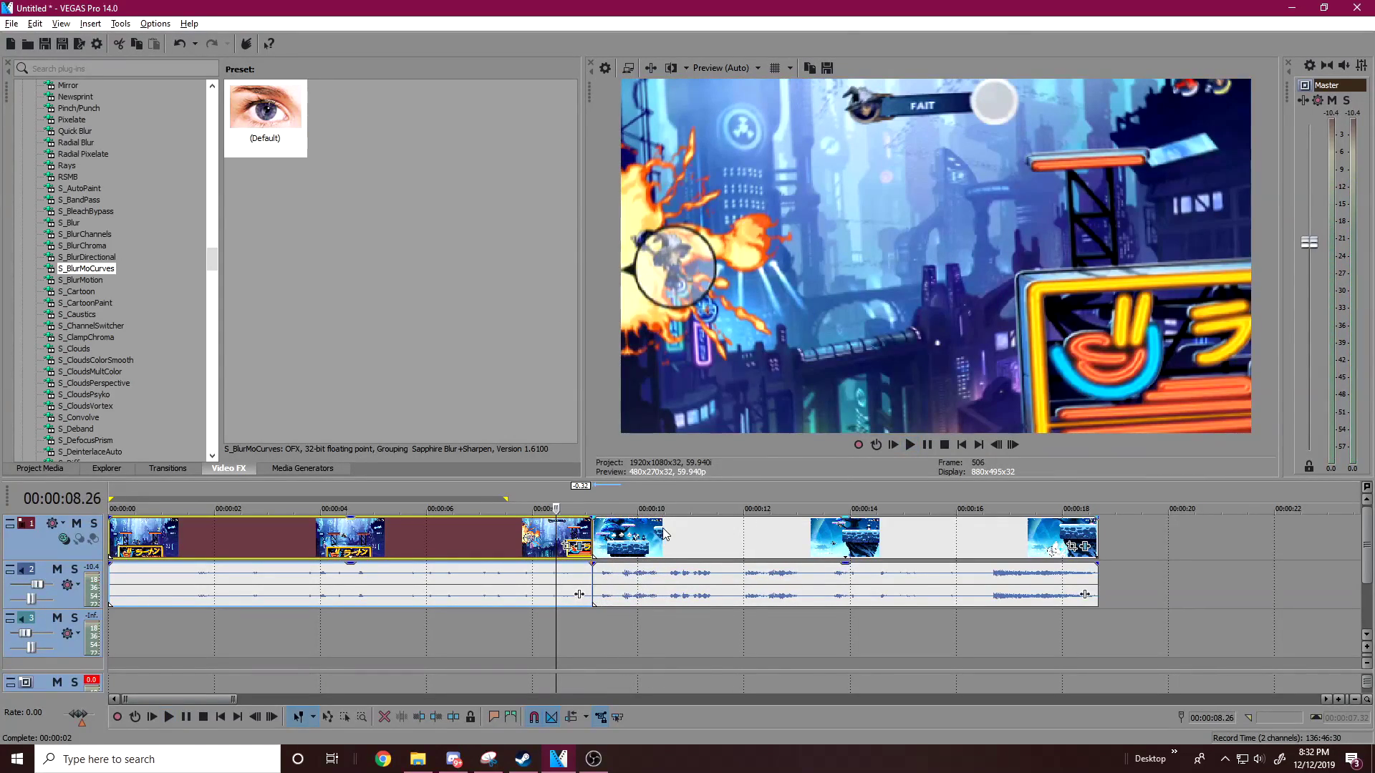
# Examine the frames on both sides of the cut at 00:00:09.09 and replay the end of the first clip
pyautogui.click(586, 533)
pyautogui.click(591, 533)
pyautogui.click(596, 532)
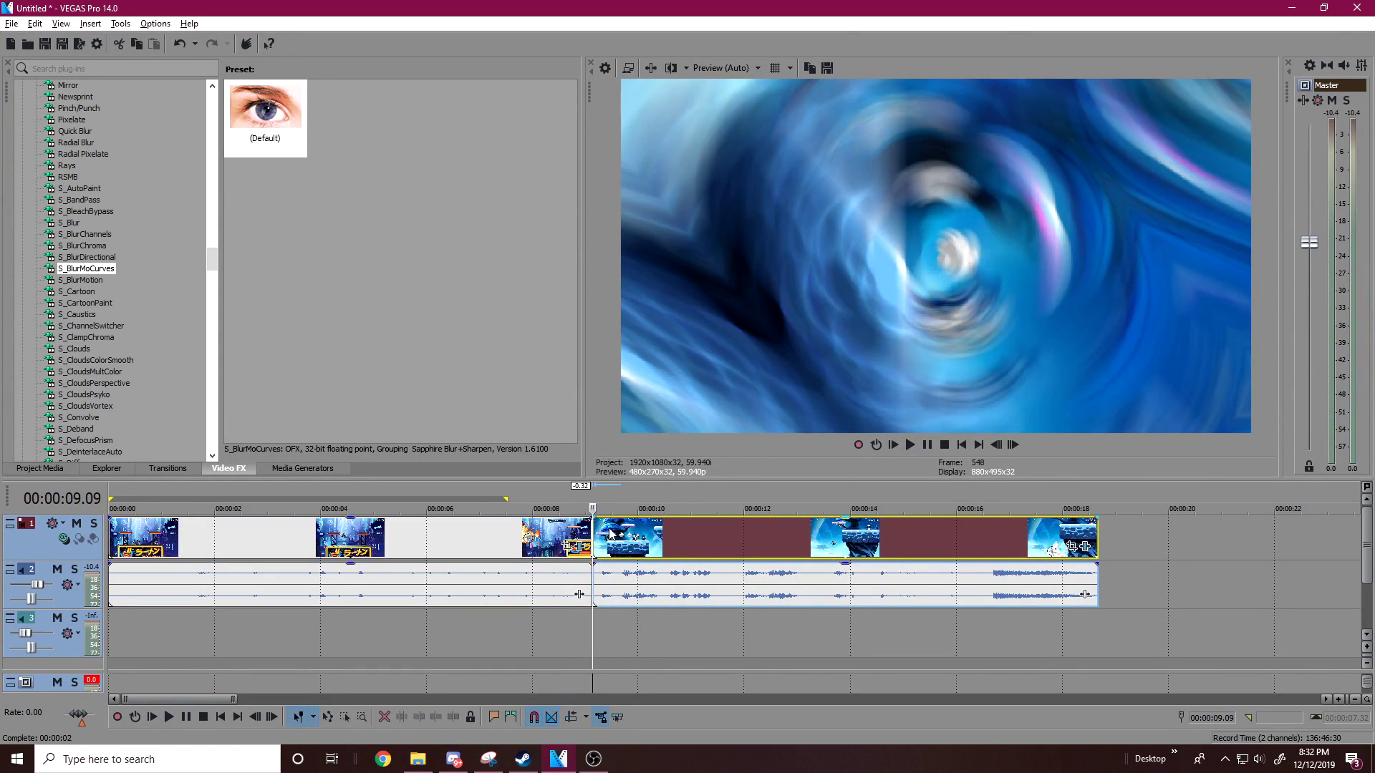
pyautogui.click(617, 529)
pyautogui.click(728, 528)
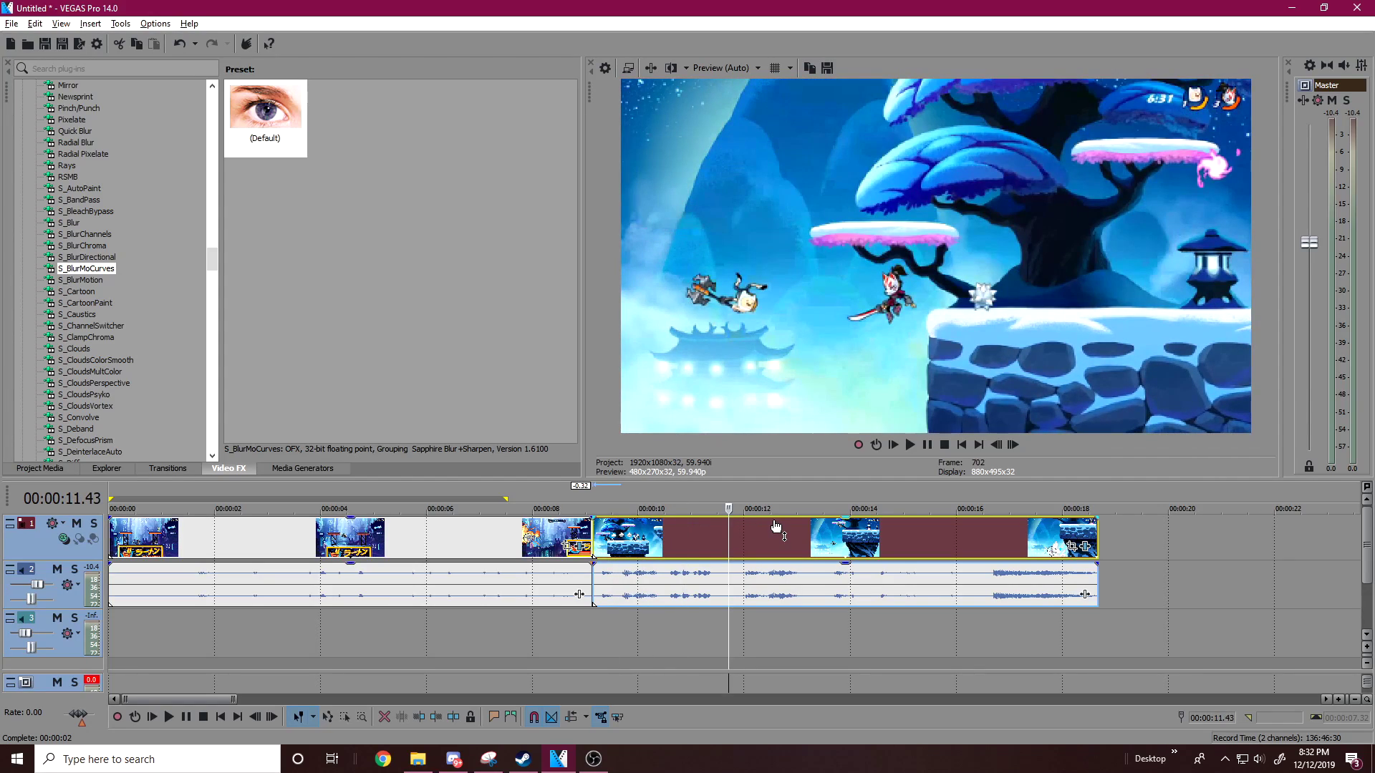
pyautogui.click(577, 532)
pyautogui.press('space')
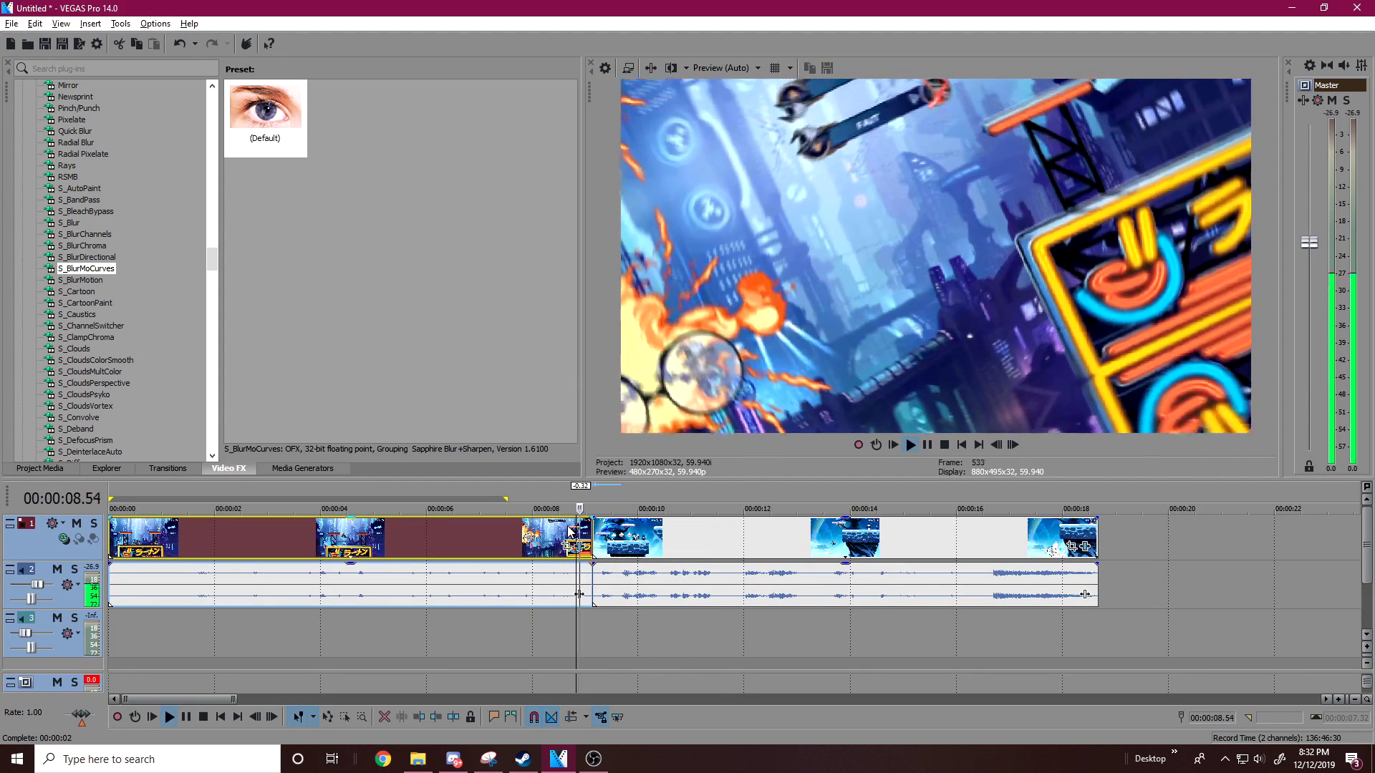
pyautogui.press('space')
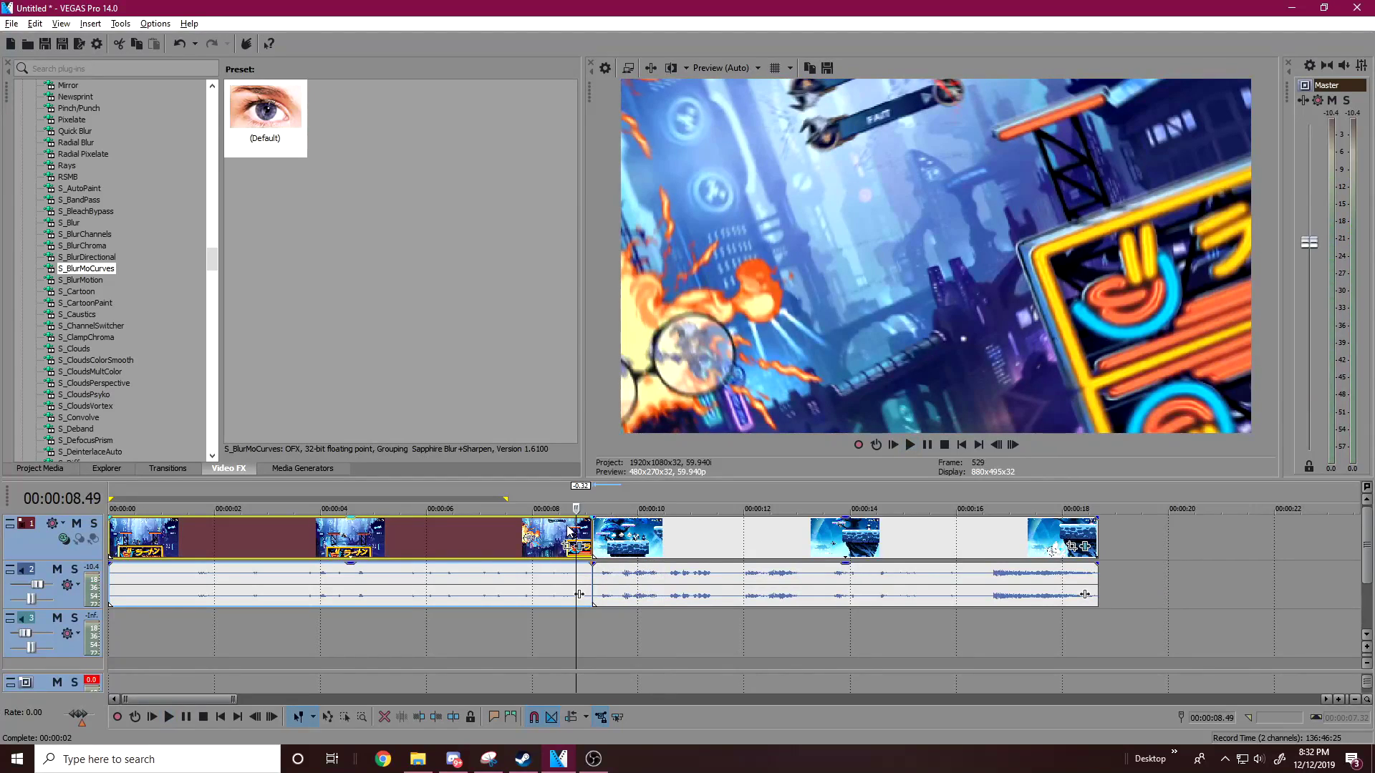
pyautogui.click(600, 542)
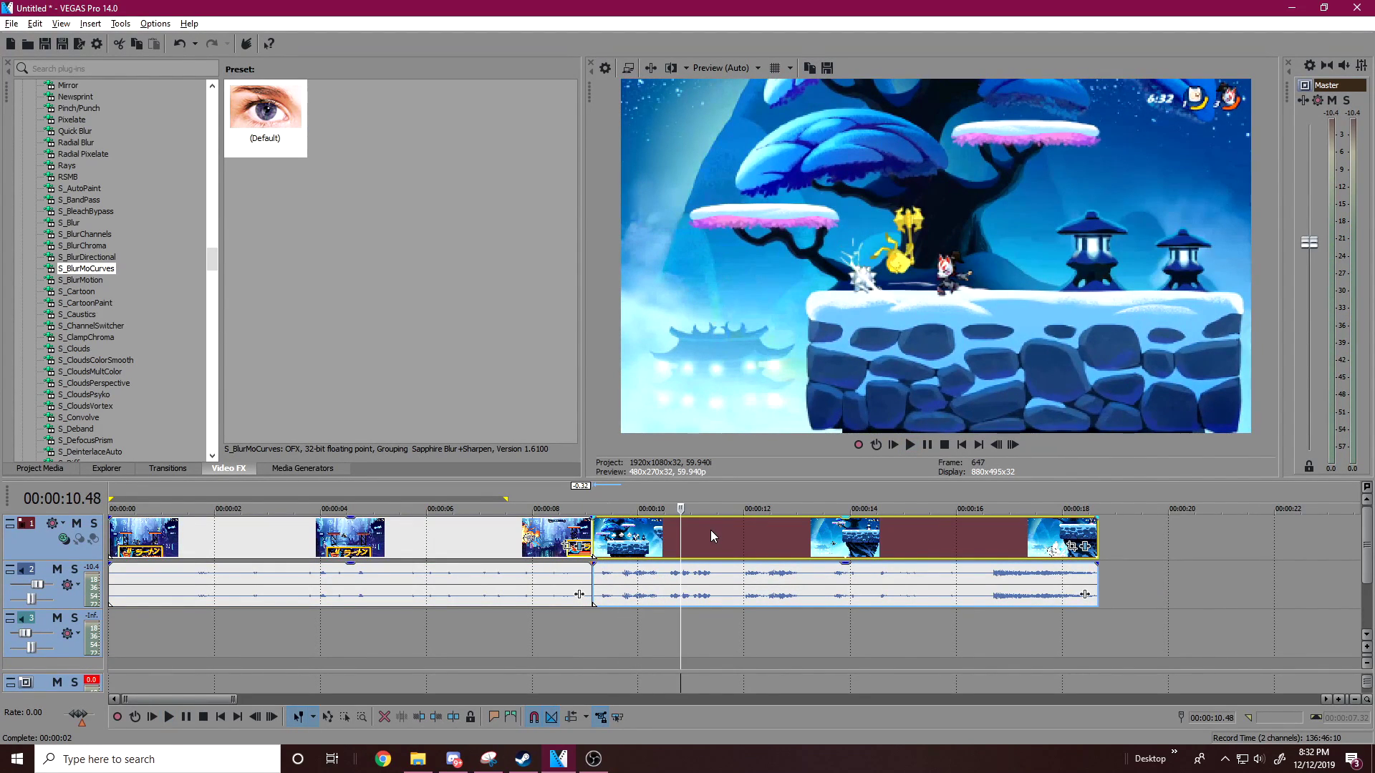
pyautogui.click(589, 524)
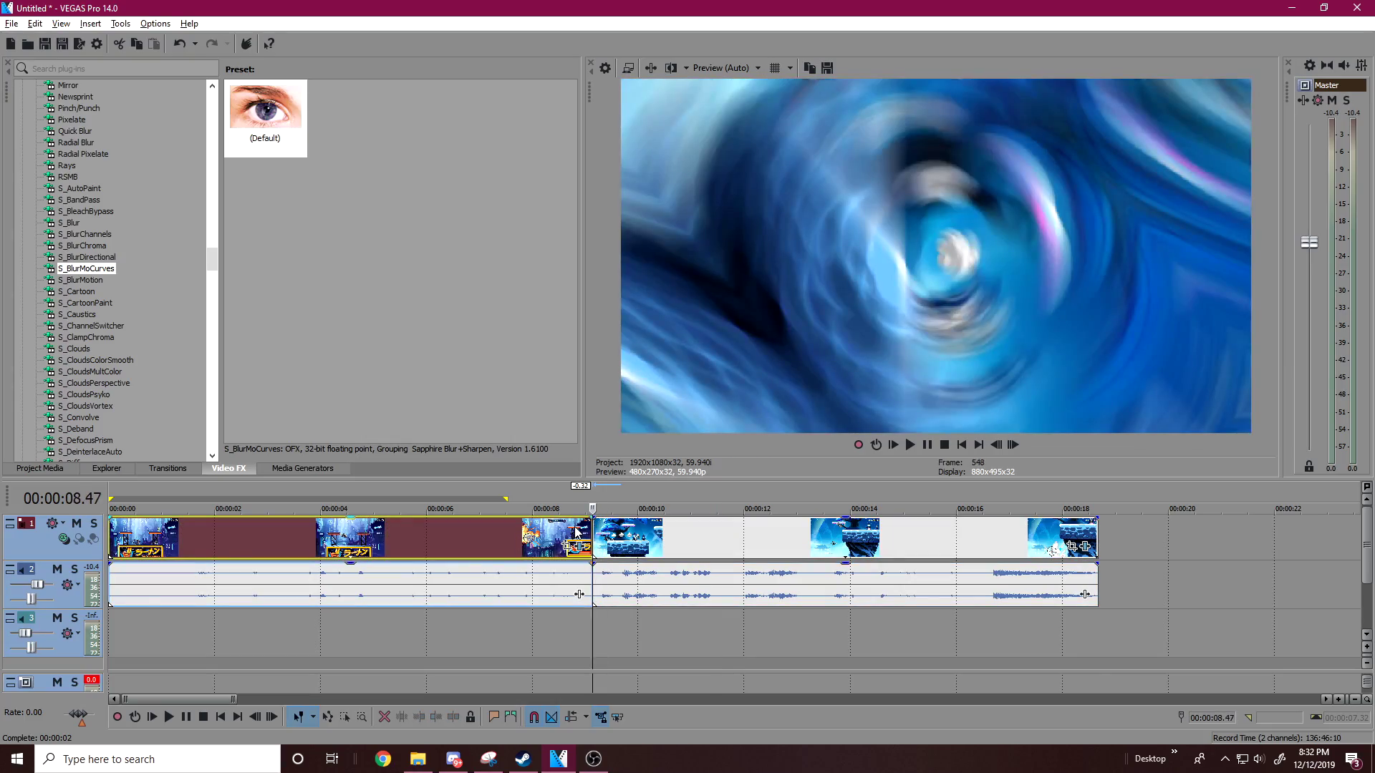